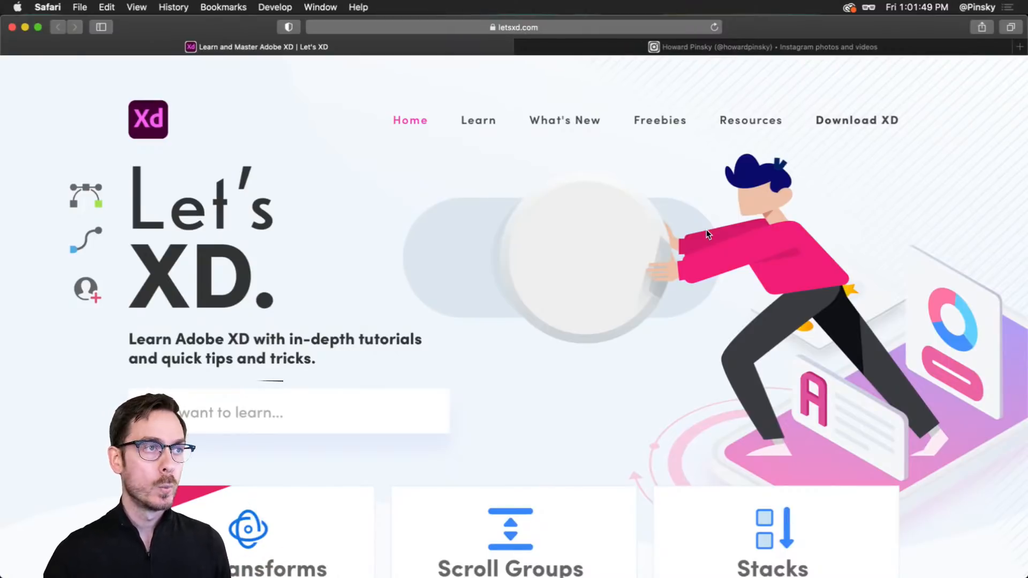
- Browse the Let's XD homepage, looking over its list of learning topics and its tutorial sections
mouse_move(493, 116)
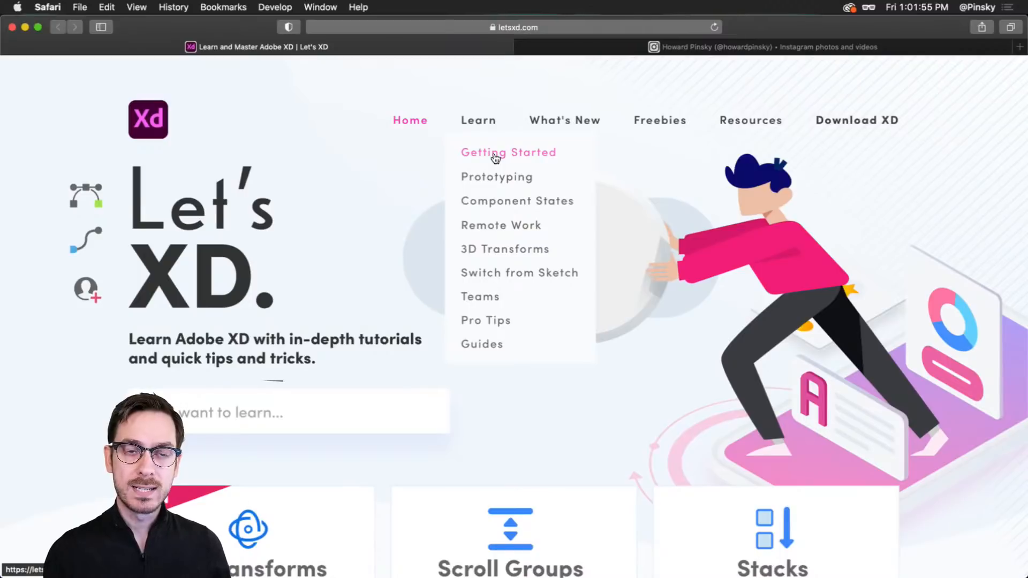
scroll(682, 275, "down", 5)
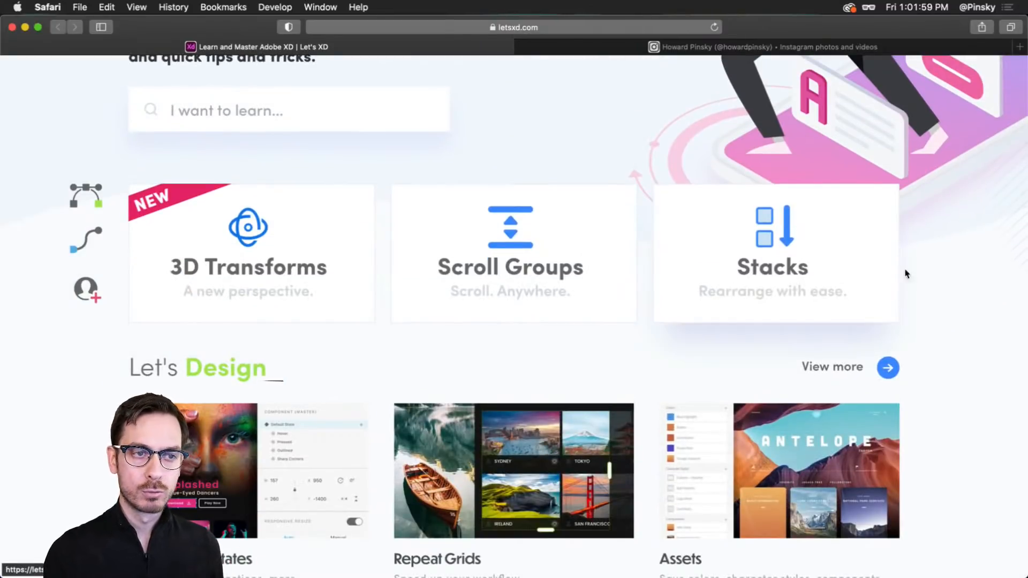
scroll(963, 265, "down", 10)
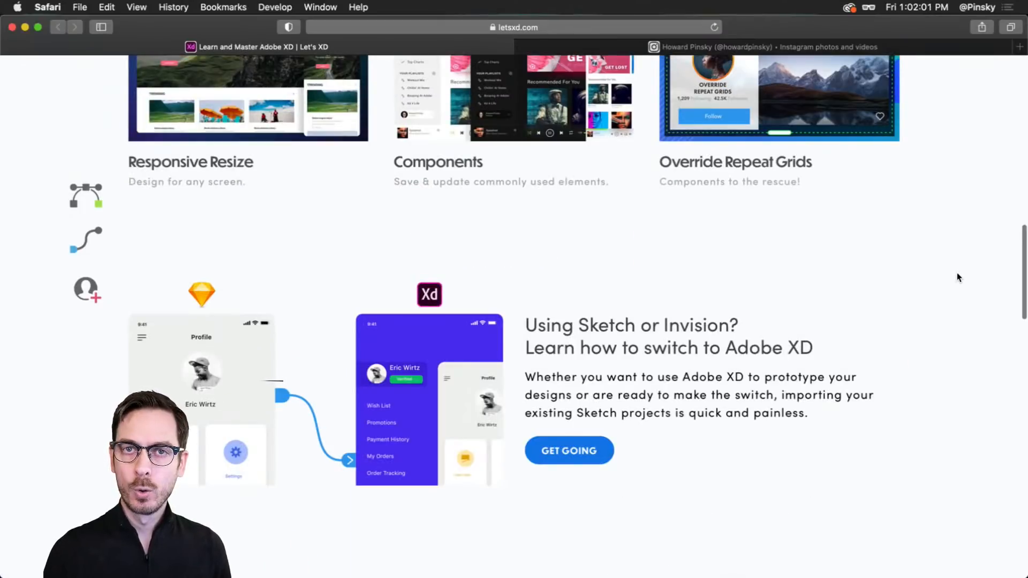
scroll(956, 272, "up", 15)
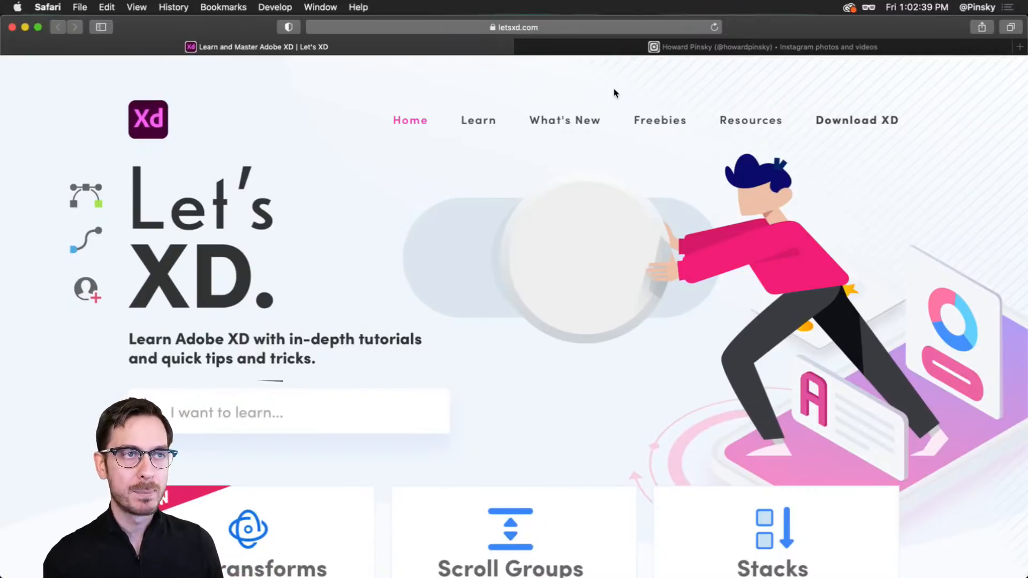
- On the Instagram profile, open the desk setup photo and magnify the flip clock on its monitors, then close the photo
left_click(610, 47)
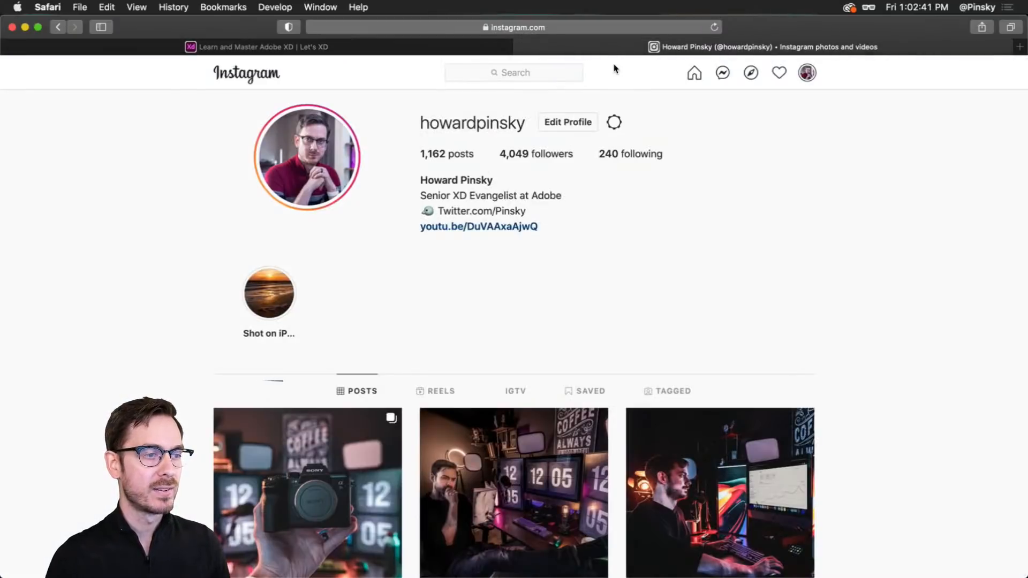
scroll(829, 292, "down", 3)
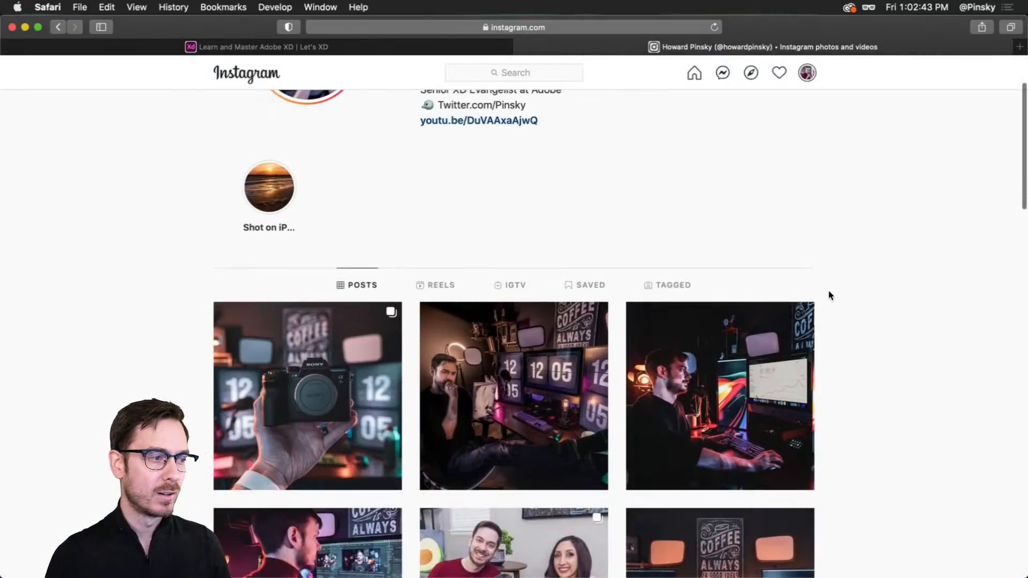
left_click(542, 345)
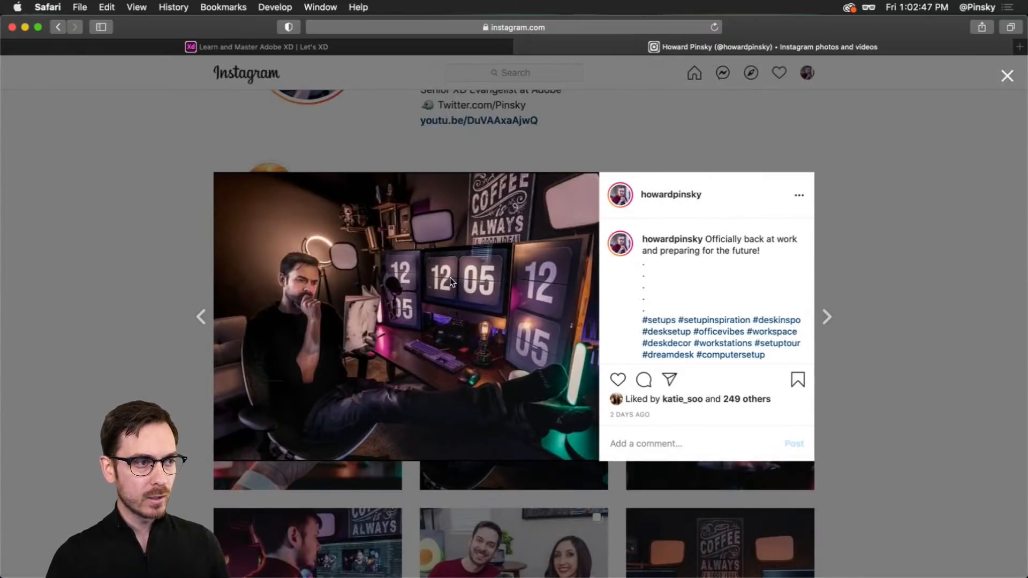
key("alt+super+8")
key("alt+super+equal")
key("alt+super+equal")
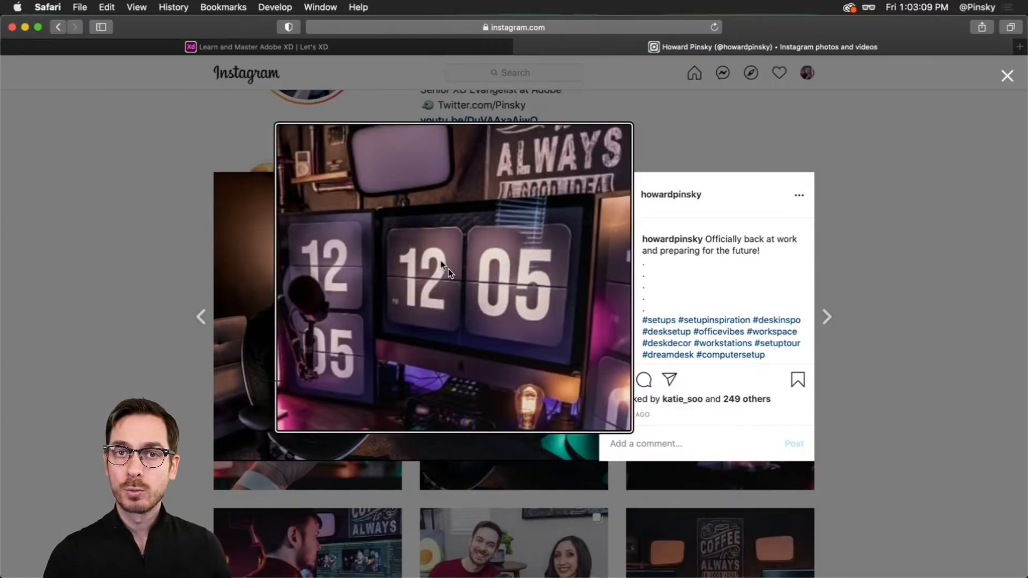
key("alt+super+8")
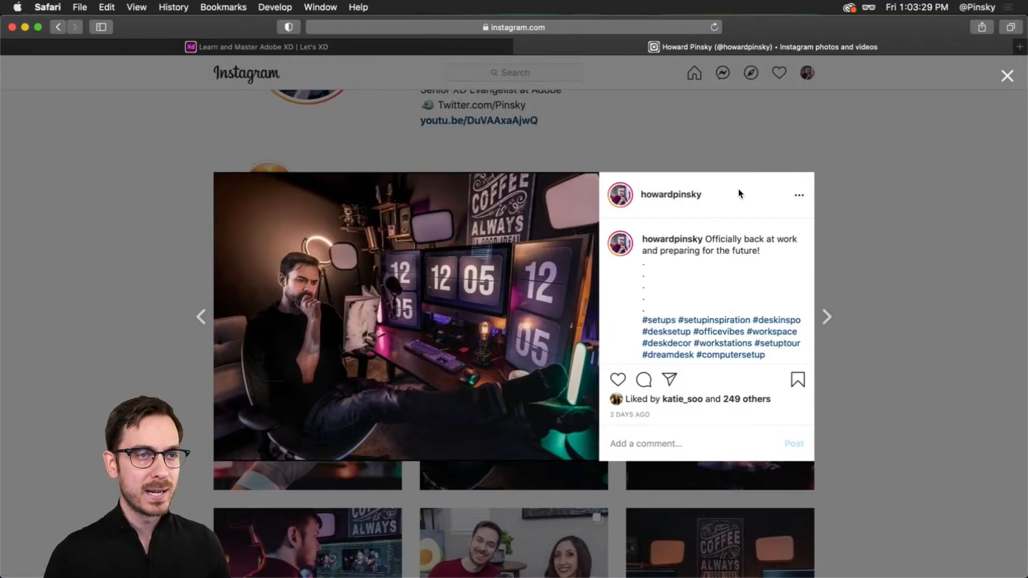
key("Escape")
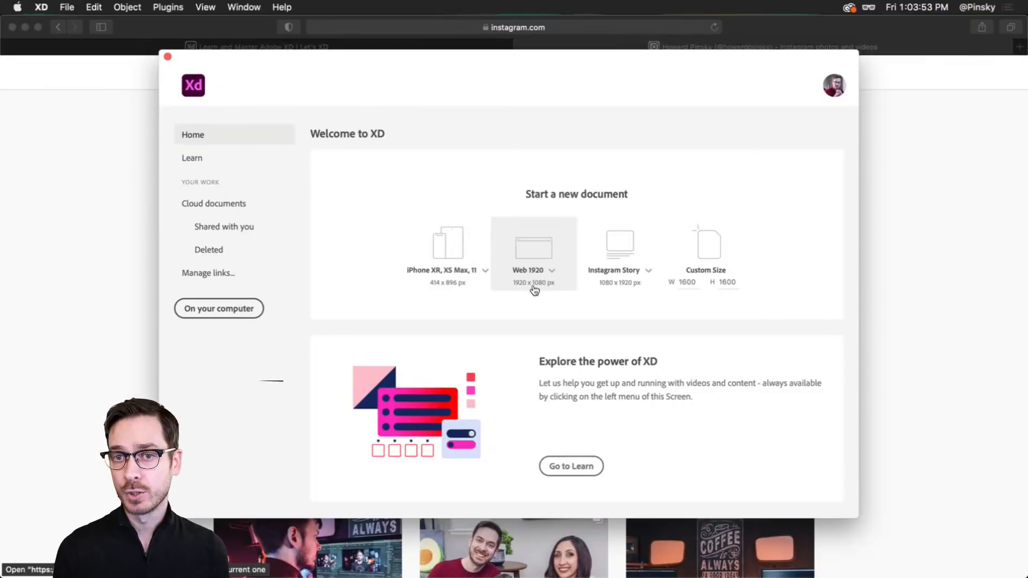
- In Adobe XD, create a new Web 1920 document at 1920 x 1080 px and enlarge its window to fill the screen
left_click(679, 287)
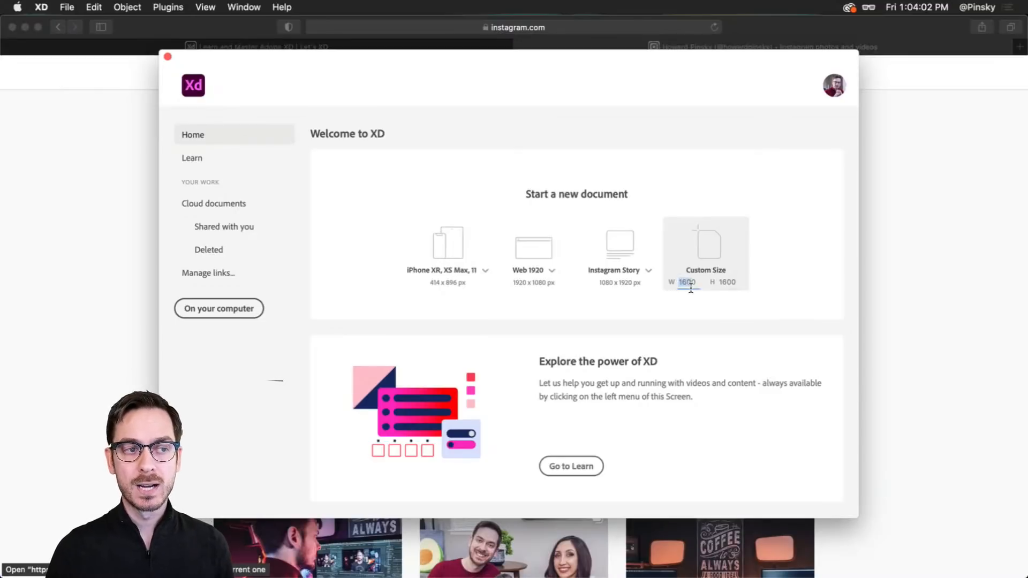
left_click(536, 248)
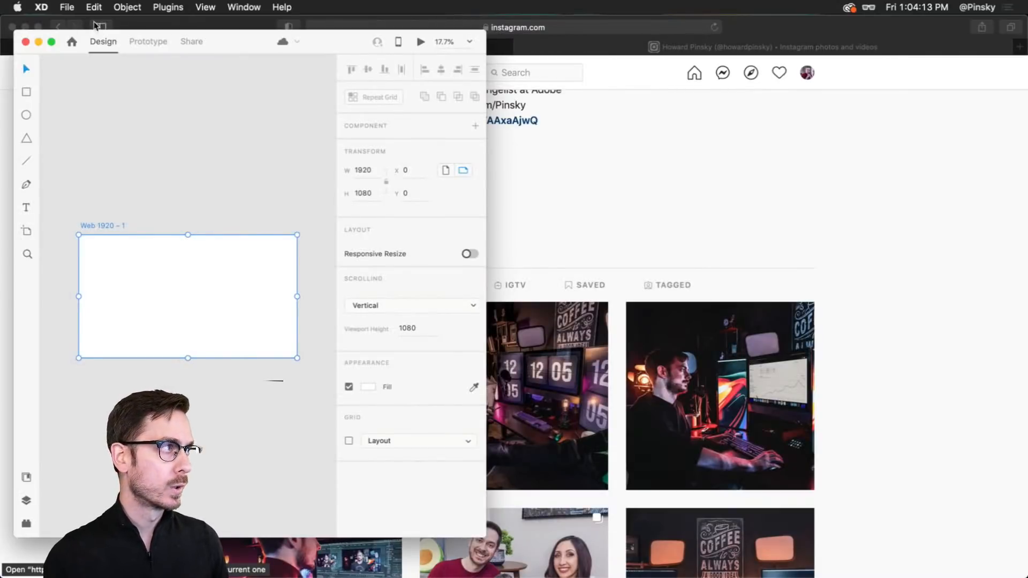
left_click(51, 41)
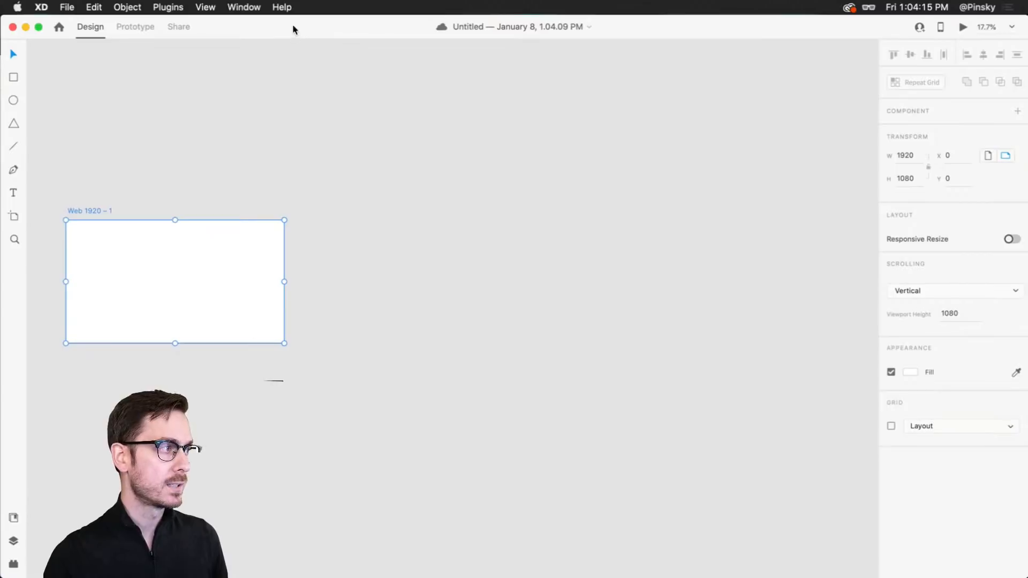
scroll(171, 200, "left", 5)
scroll(351, 204, "left", 8)
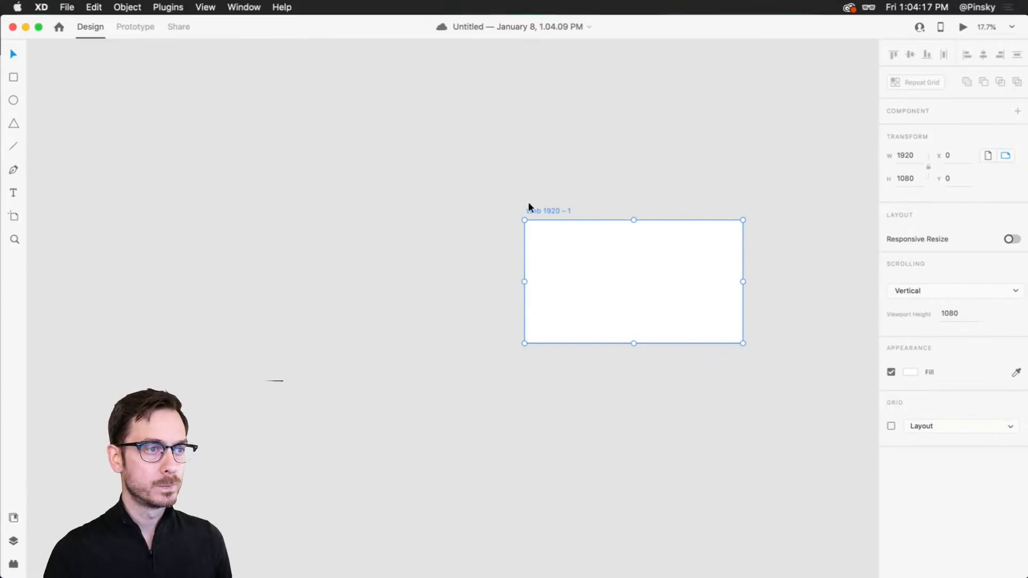
scroll(546, 230, "right", 4)
scroll(546, 233, "up", 5)
scroll(545, 237, "up", 4)
scroll(433, 239, "left", 3)
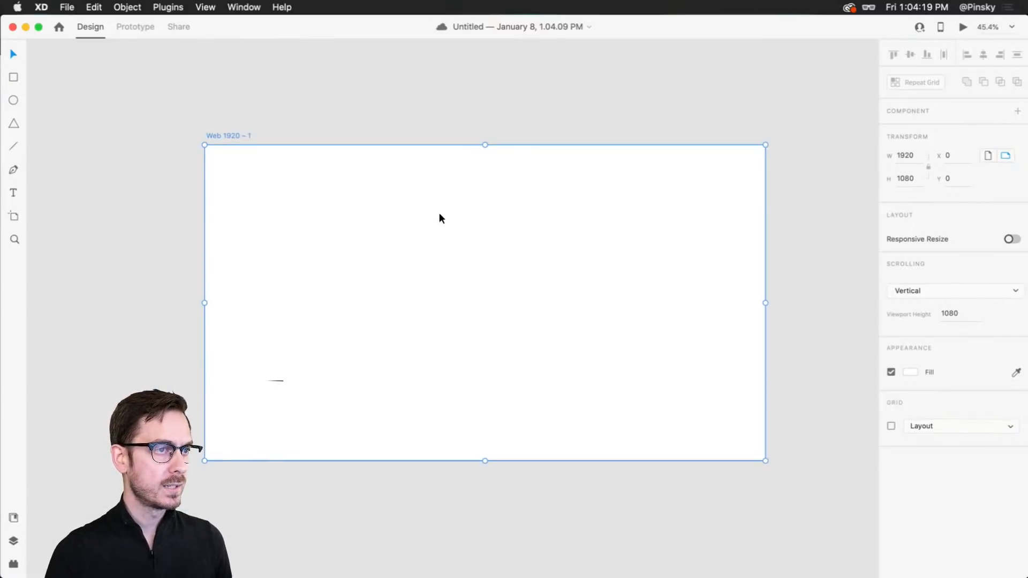
scroll(521, 218, "up", 3)
scroll(514, 215, "down", 1)
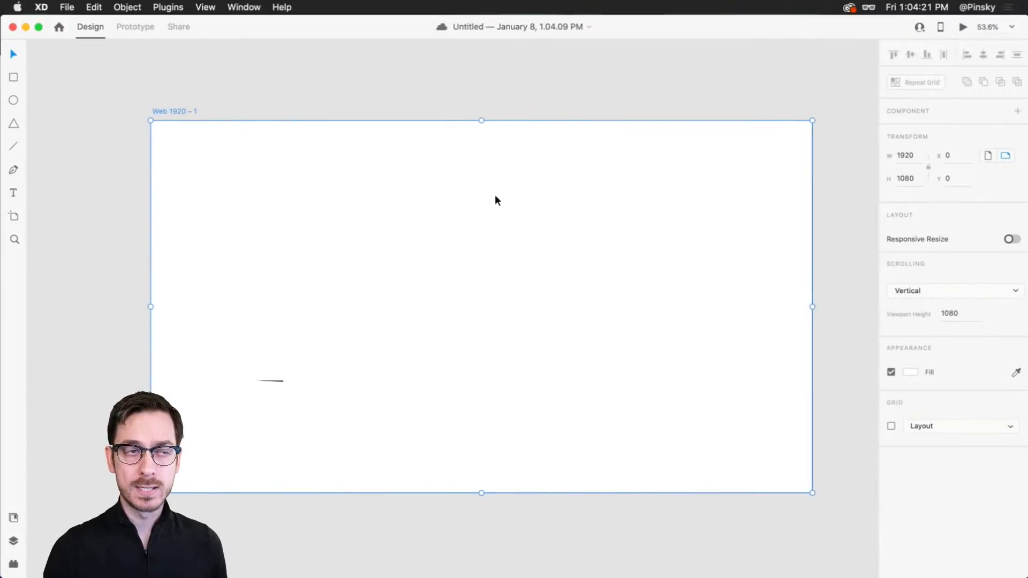
- Rename the artboard as Clock
double_click(180, 112)
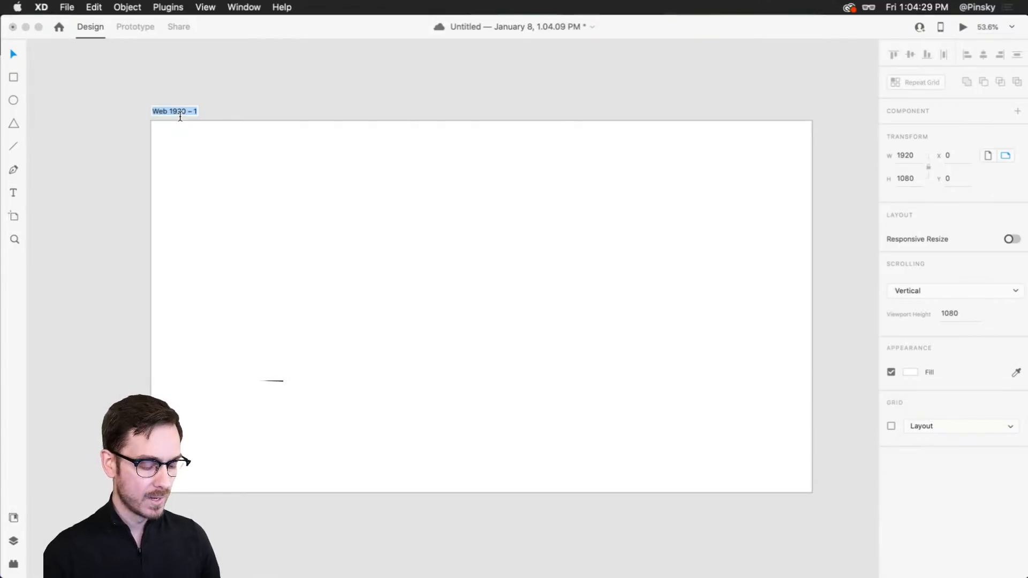
type("Clock")
key("Return")
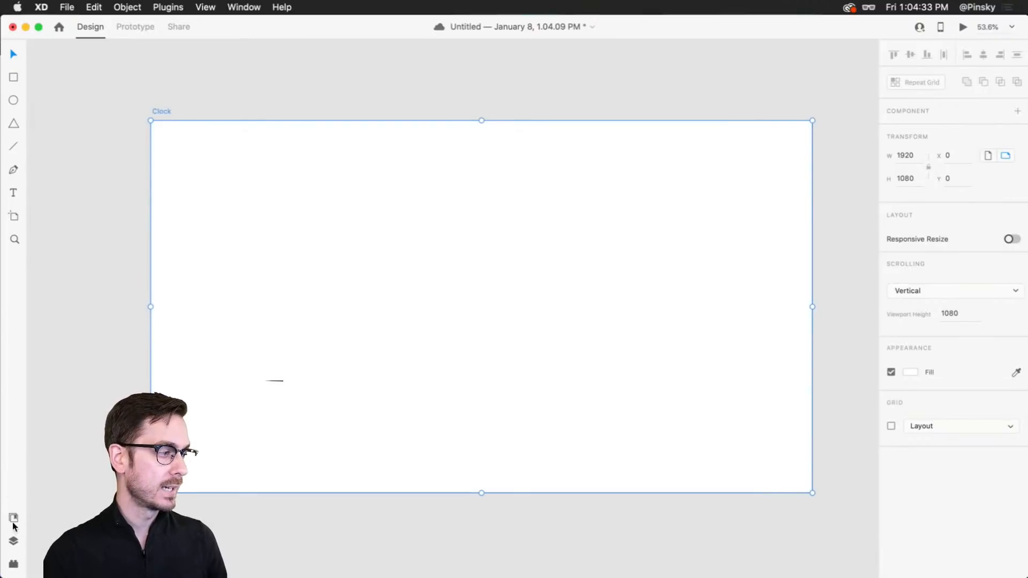
- Show the document's layers list, deselect the artboard and save the document
left_click(14, 541)
left_click_drag(625, 233, 512, 227)
left_click(544, 73)
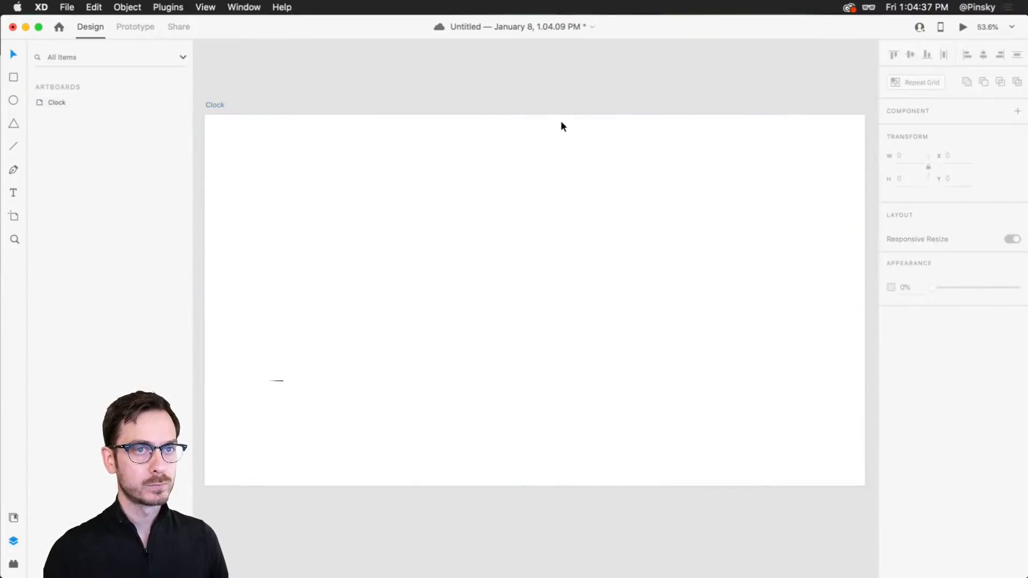
scroll(561, 120, "down", 2)
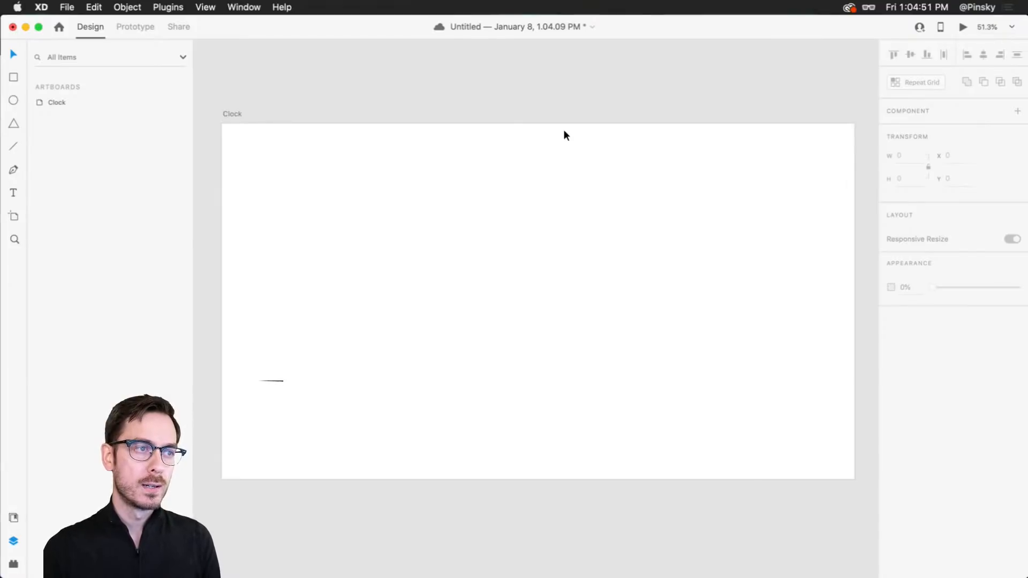
key("super+s")
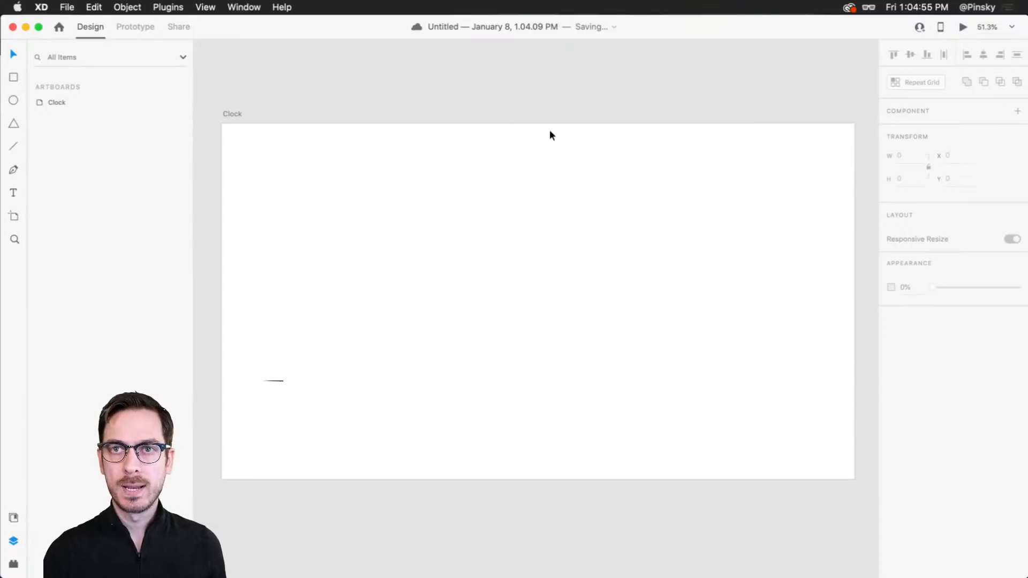
- Change the Clock artboard's fill to the near-black solid color #171717 and deselect it
left_click(235, 113)
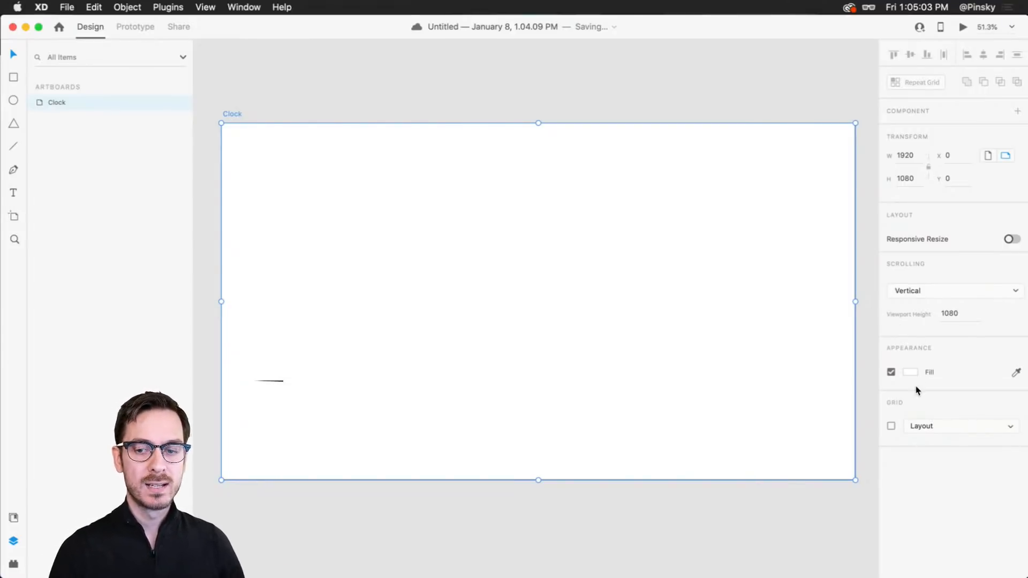
left_click(910, 372)
left_click_drag(779, 393, 749, 400)
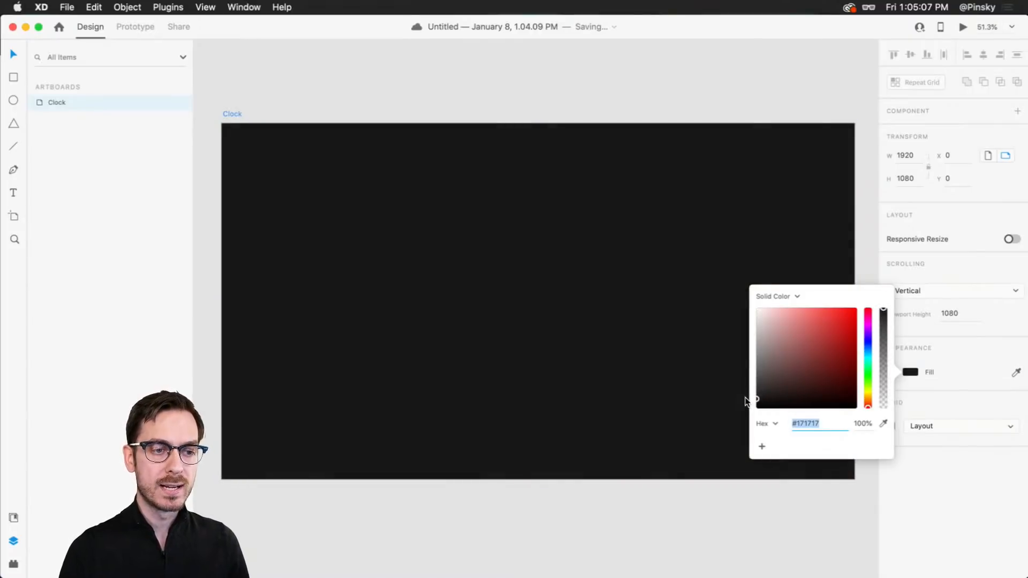
left_click(941, 481)
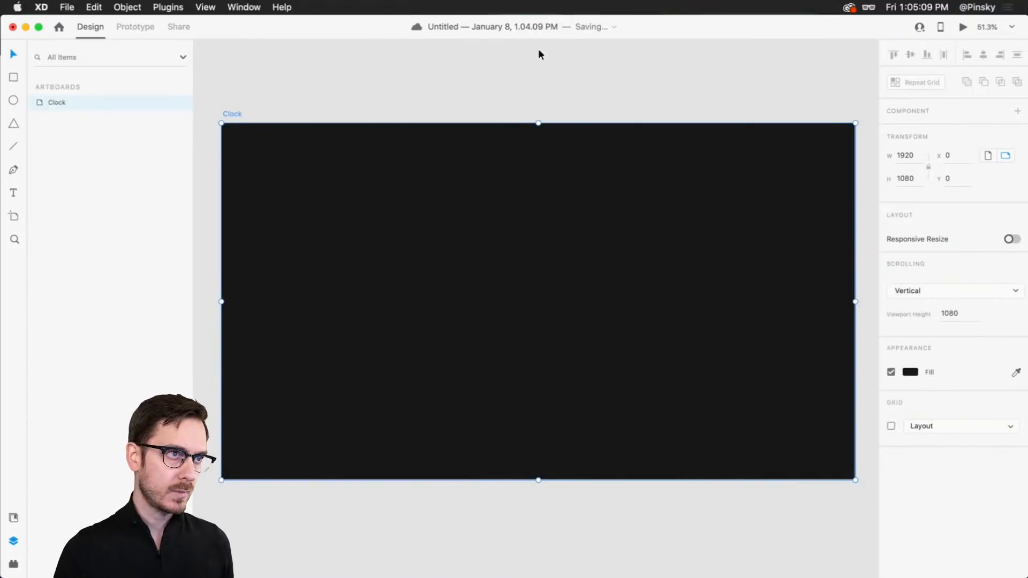
left_click(522, 89)
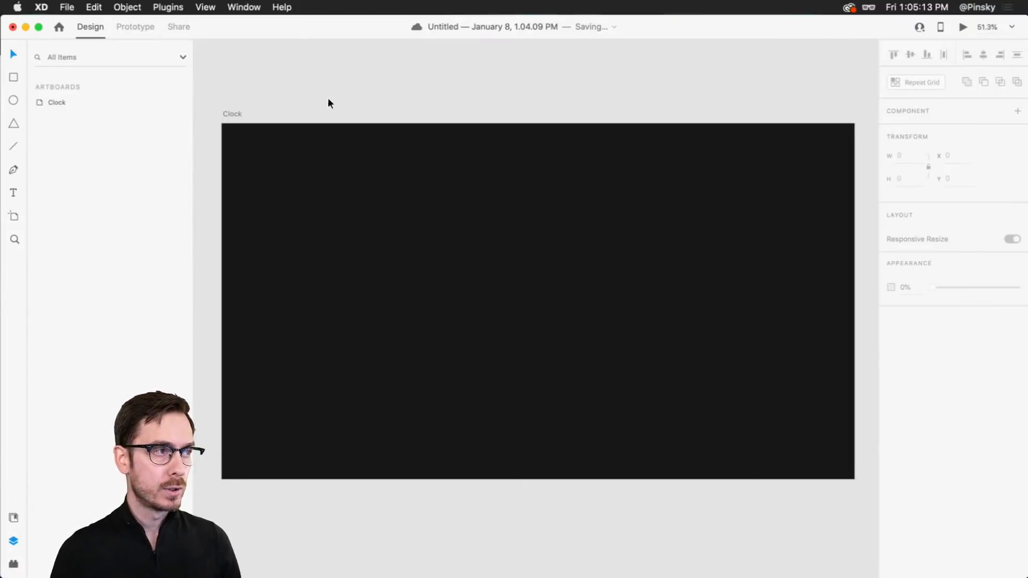
- Draw a 1920 x 1080 rectangle covering the whole Clock artboard and remove its border
key("r")
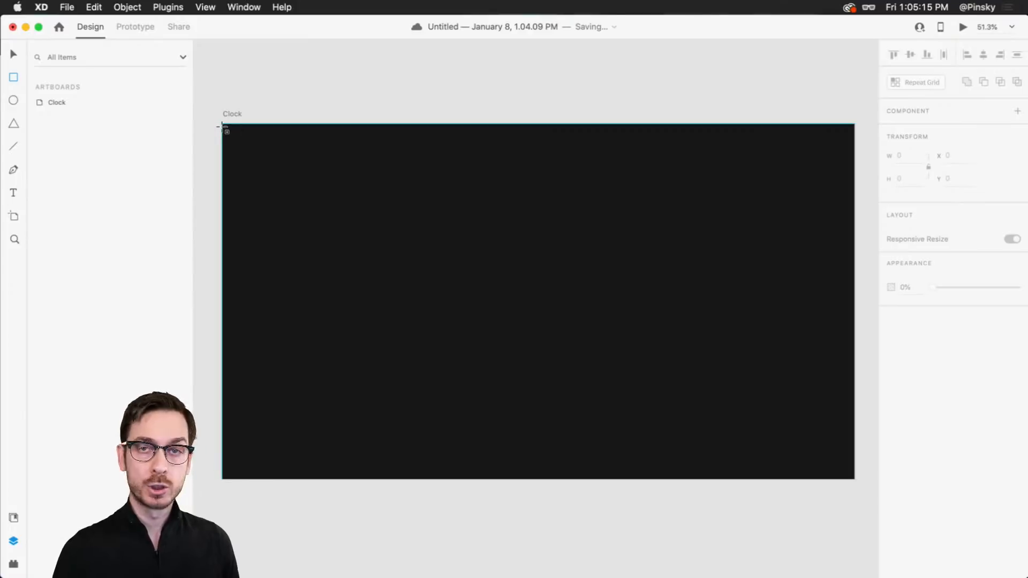
mouse_move(223, 127)
left_mouse_down()
mouse_move(493, 280)
mouse_move(851, 459)
mouse_move(857, 484)
left_mouse_up()
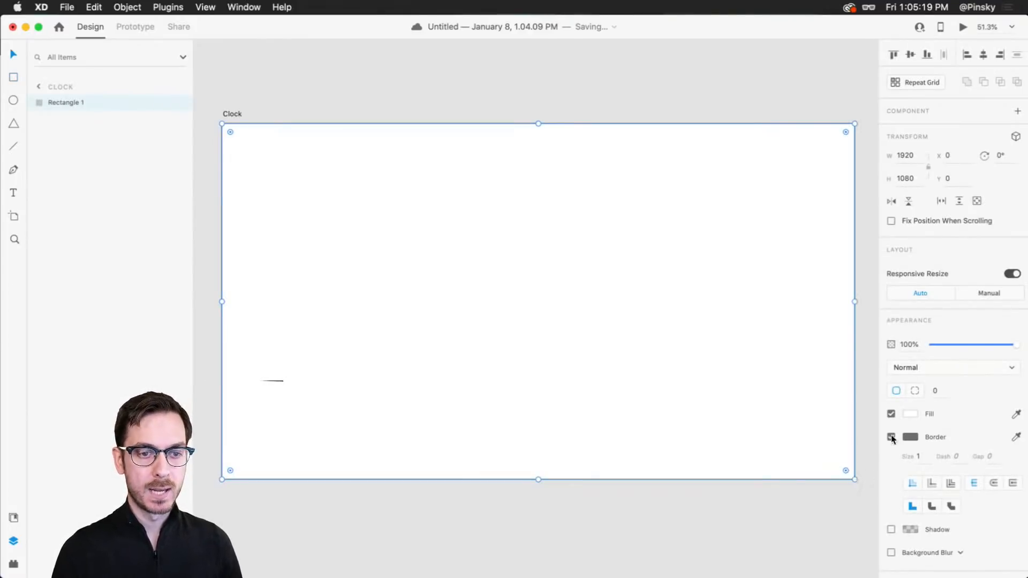
left_click(891, 437)
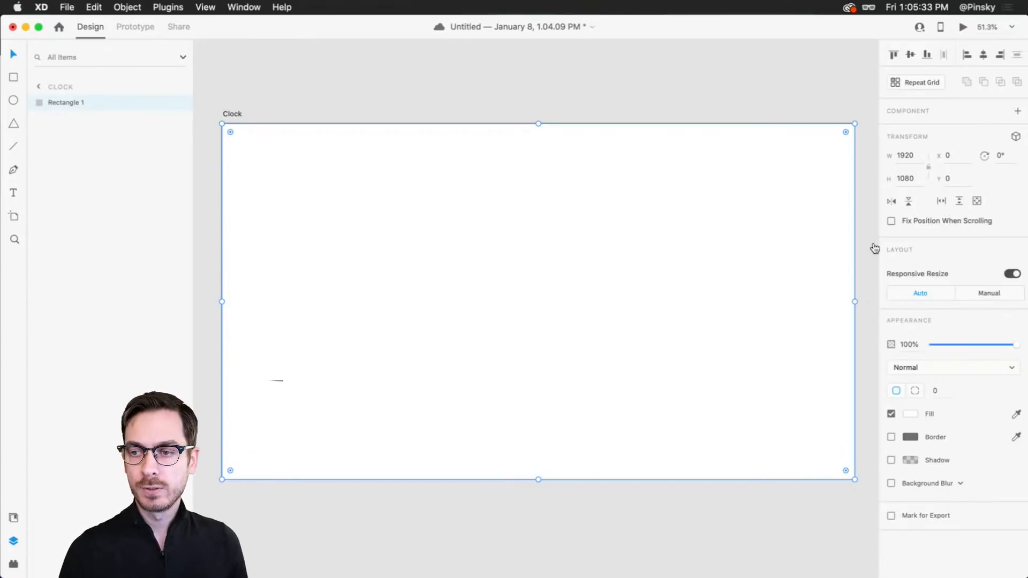
- Switch to Finder, preview AdobeStock_170710586.jpeg in the Backgrounds folder, and fill the artboard-sized rectangle with that image
key("super+Tab")
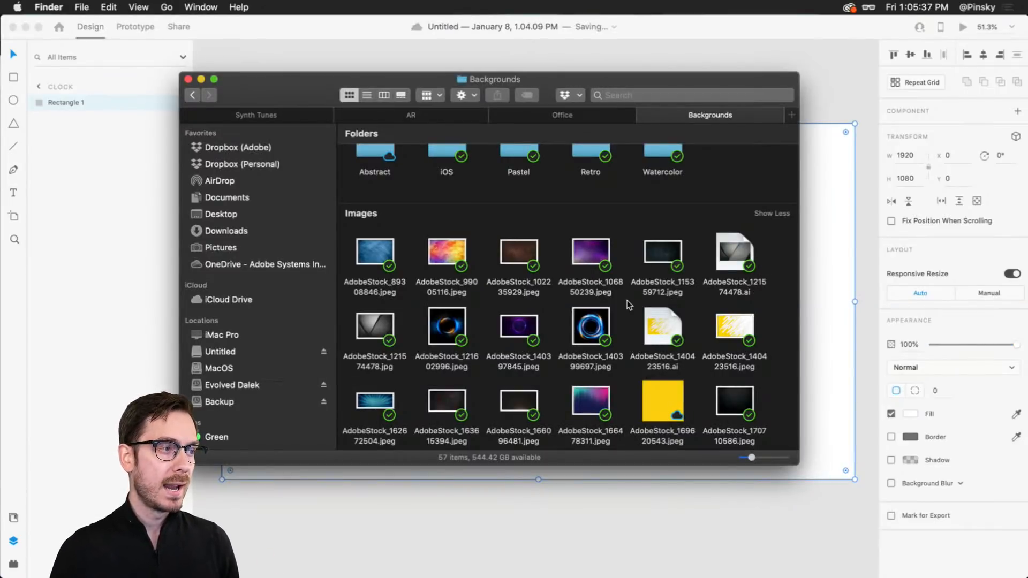
scroll(627, 299, "down", 10)
scroll(625, 304, "up", 10)
left_click(736, 331)
key("space")
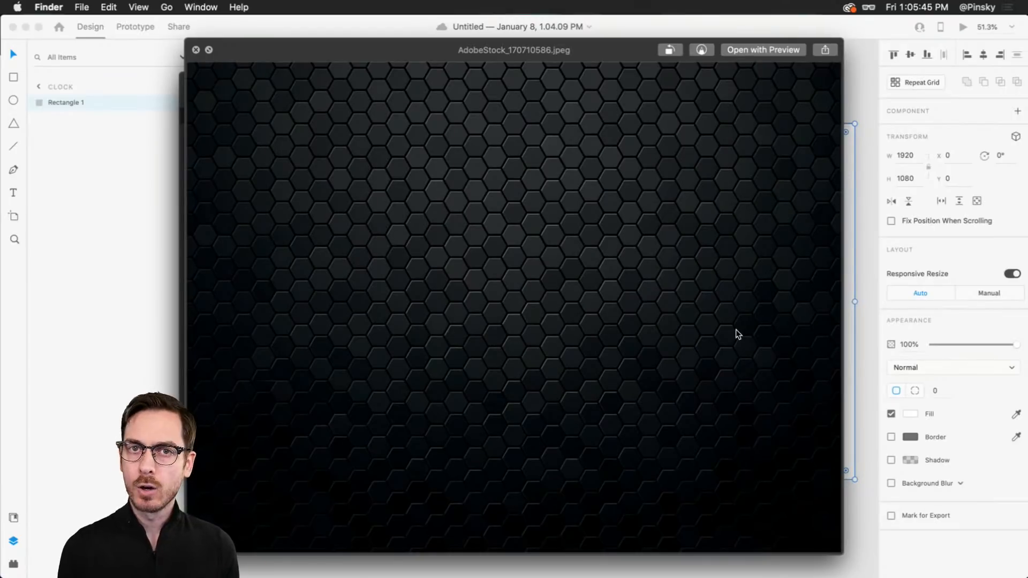
key("space")
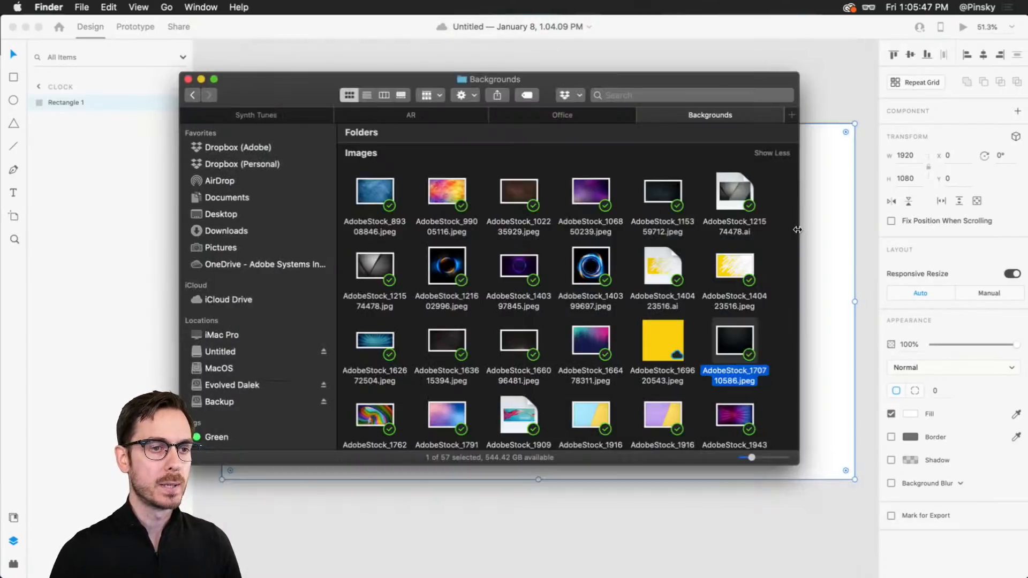
left_click_drag(735, 331, 582, 239)
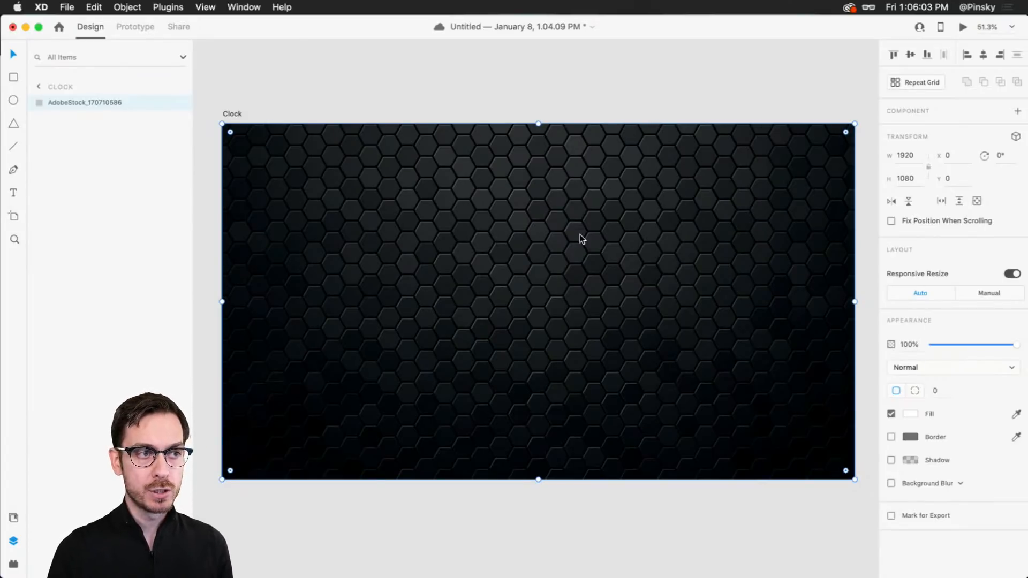
- Shift the hexagon image slightly upward within its rectangle and deselect it
double_click(582, 239)
mouse_move(578, 234)
left_mouse_down()
mouse_move(578, 259)
mouse_move(580, 188)
mouse_move(578, 218)
left_mouse_up()
left_click(198, 156)
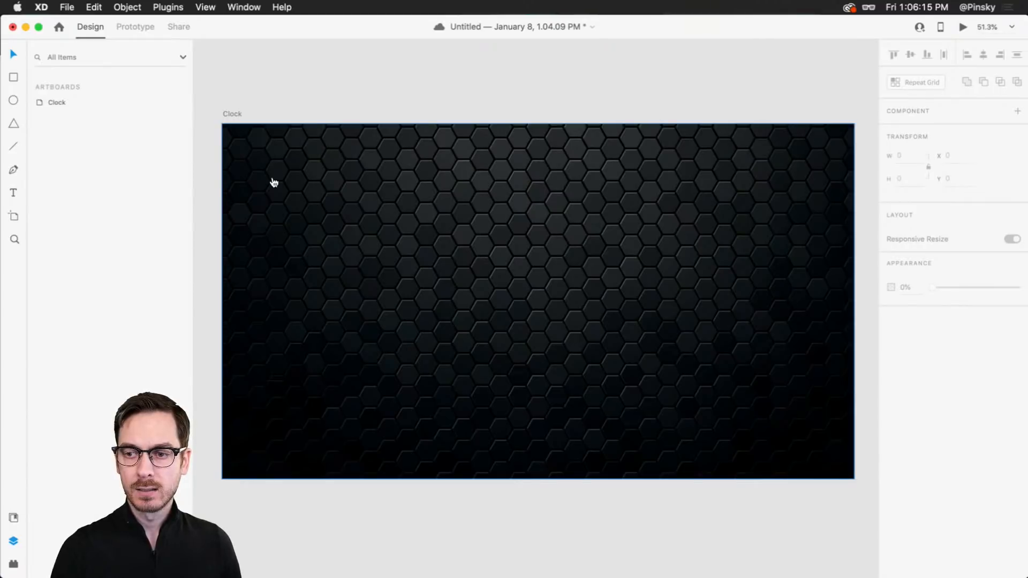
- Switch to Safari to examine the flip clock in the desk setup photo again, then return to Adobe XD
key("super+Tab")
left_click(525, 354)
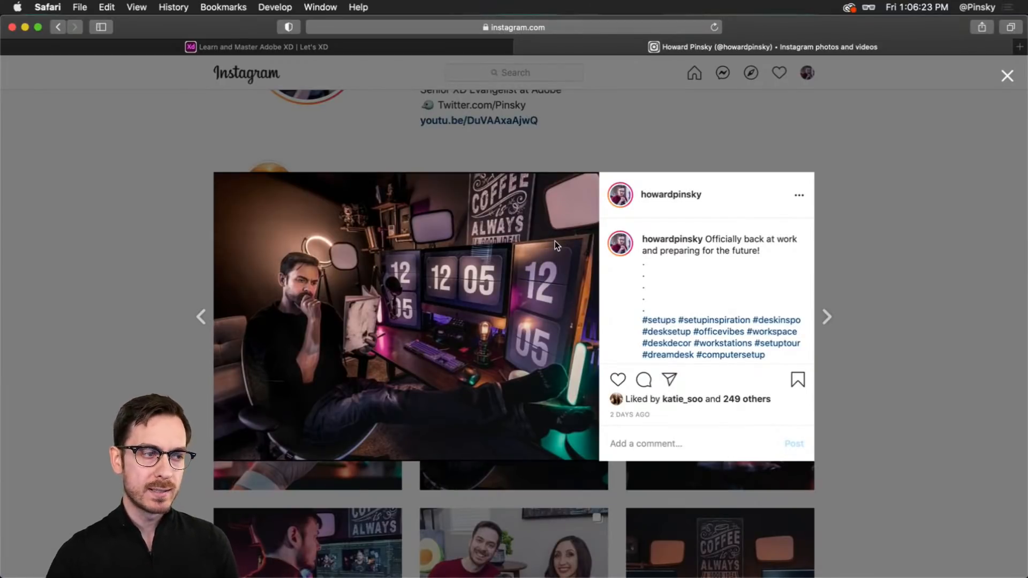
key("Escape")
key("super+Tab")
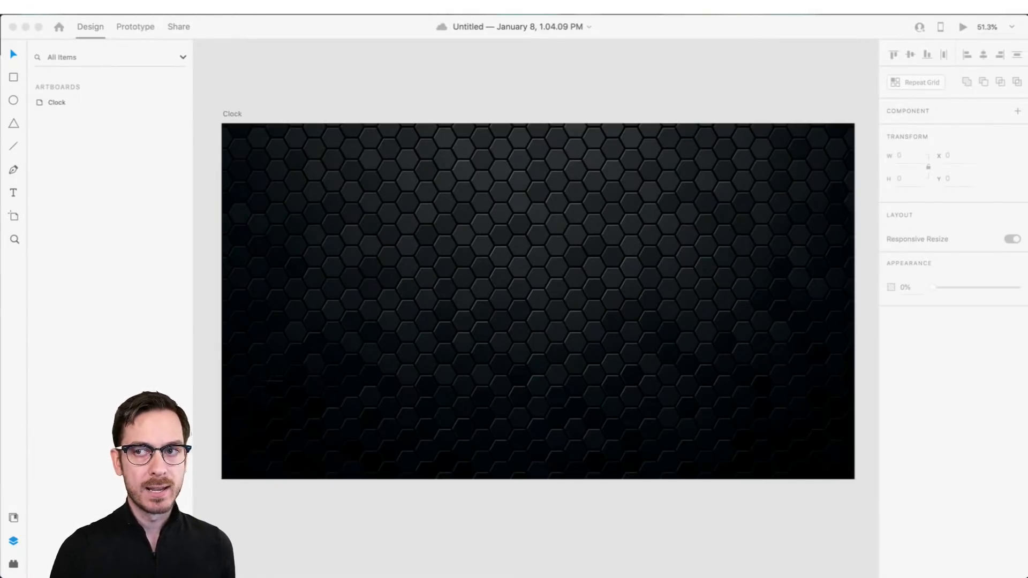
- Hide the hexagon image and set the Clock artboard's fill to the dark brown #1C120E
left_click(562, 84)
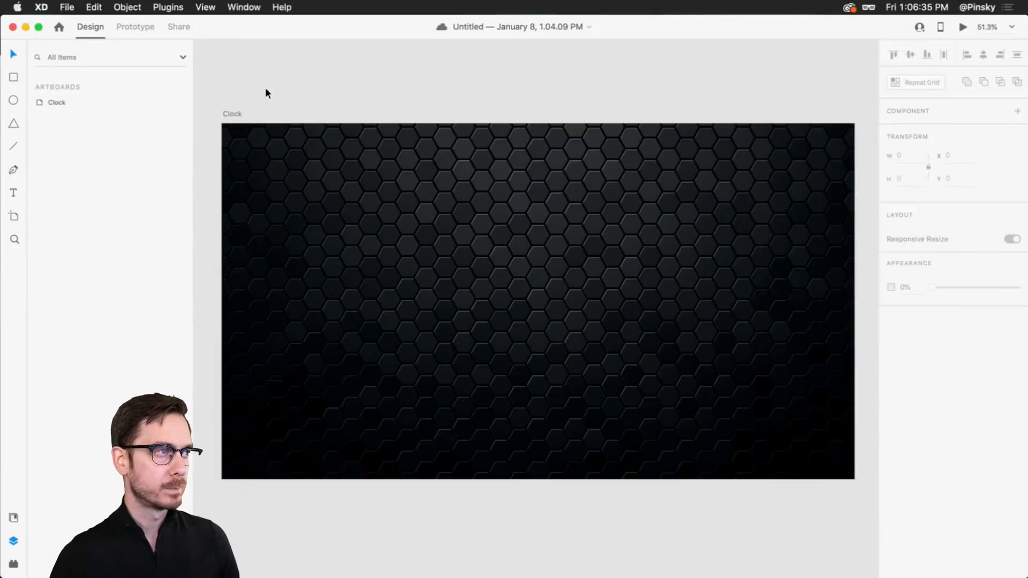
left_click(335, 174)
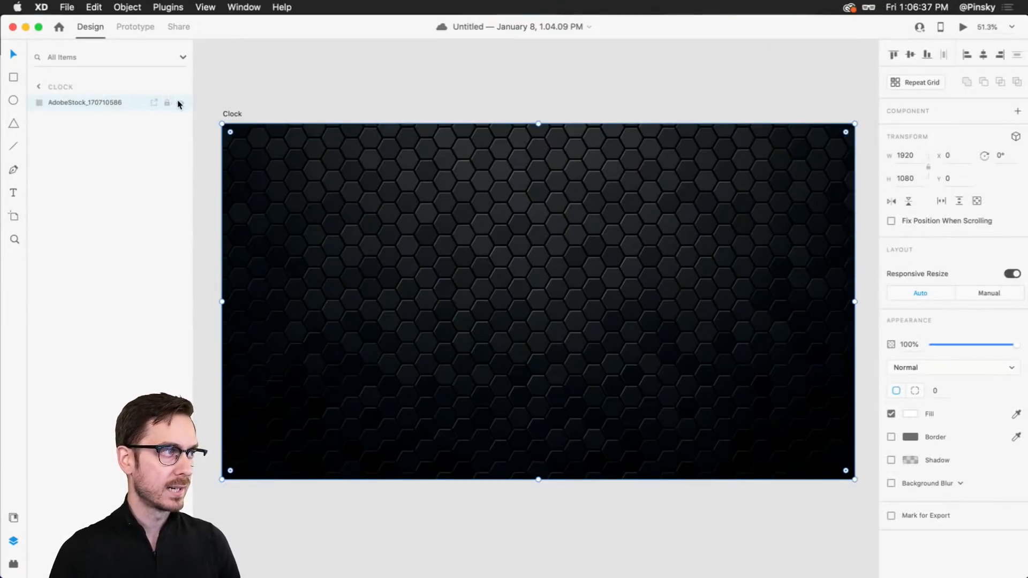
left_click(180, 102)
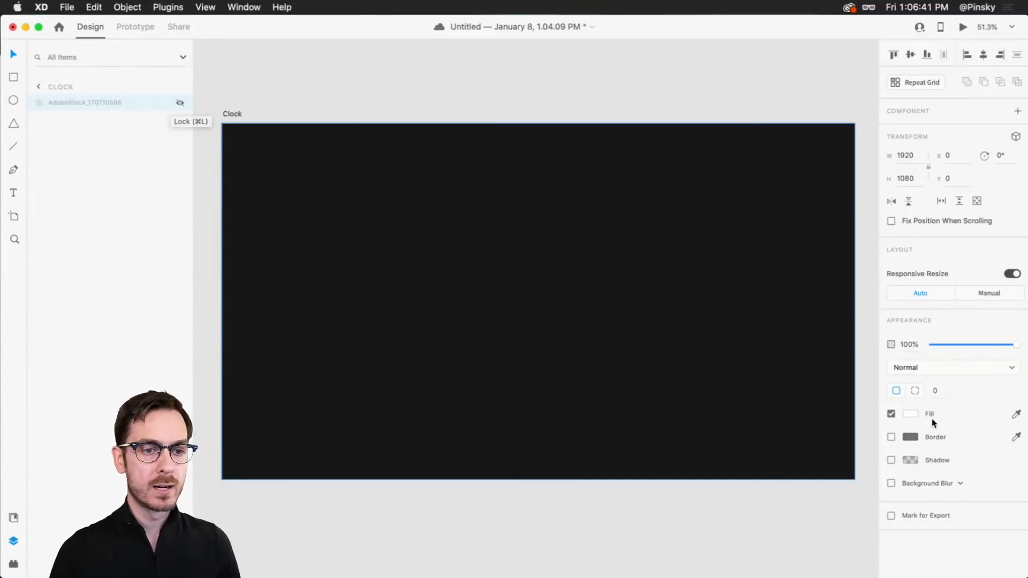
left_click(741, 342)
left_click(910, 372)
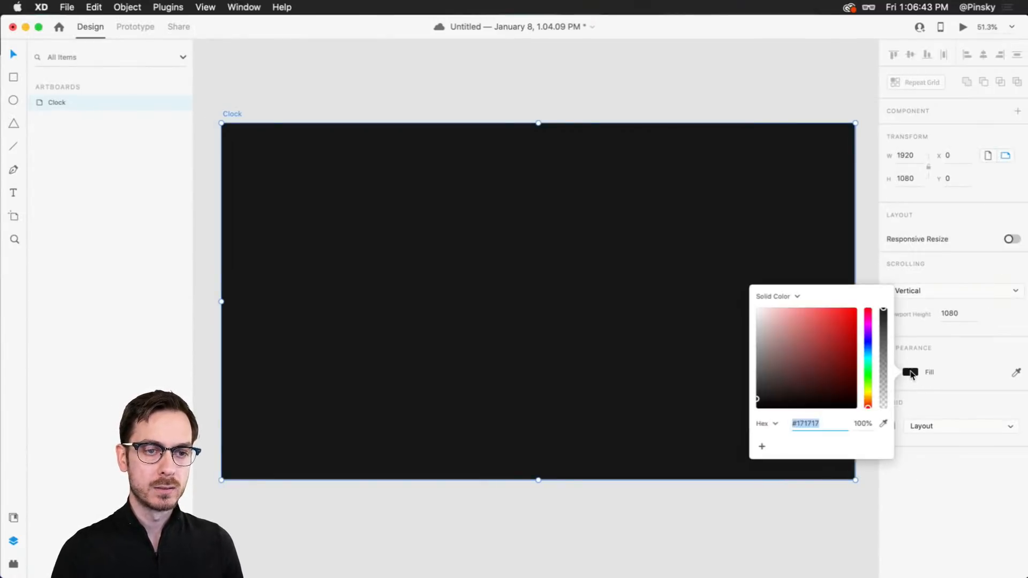
left_click(869, 402)
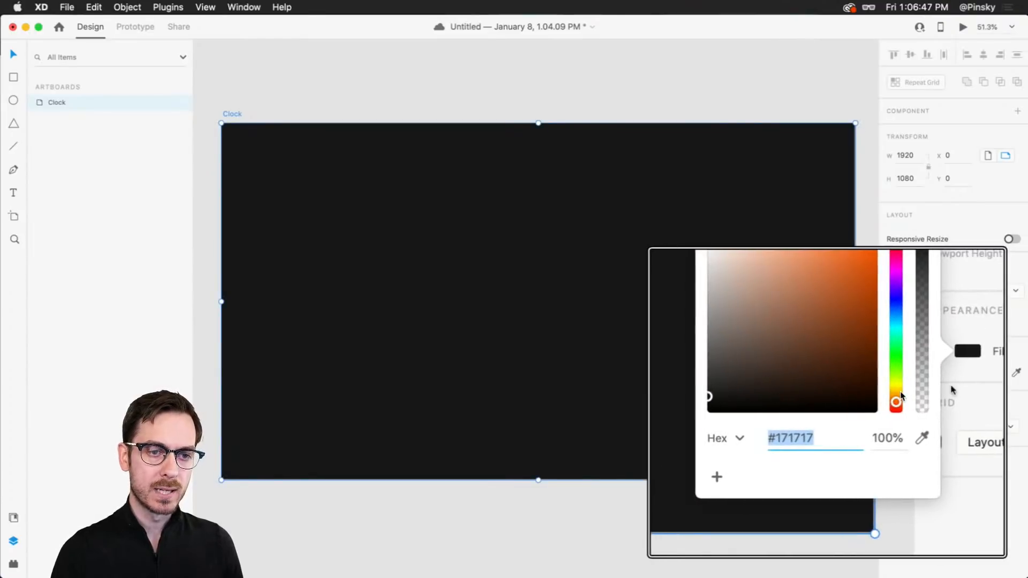
left_click(870, 406)
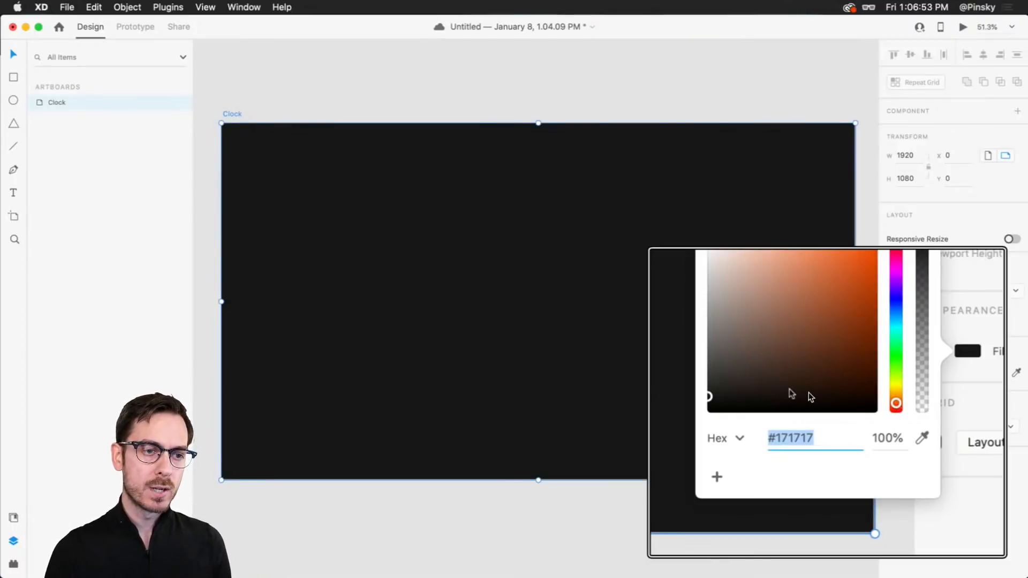
left_click_drag(786, 395, 791, 395)
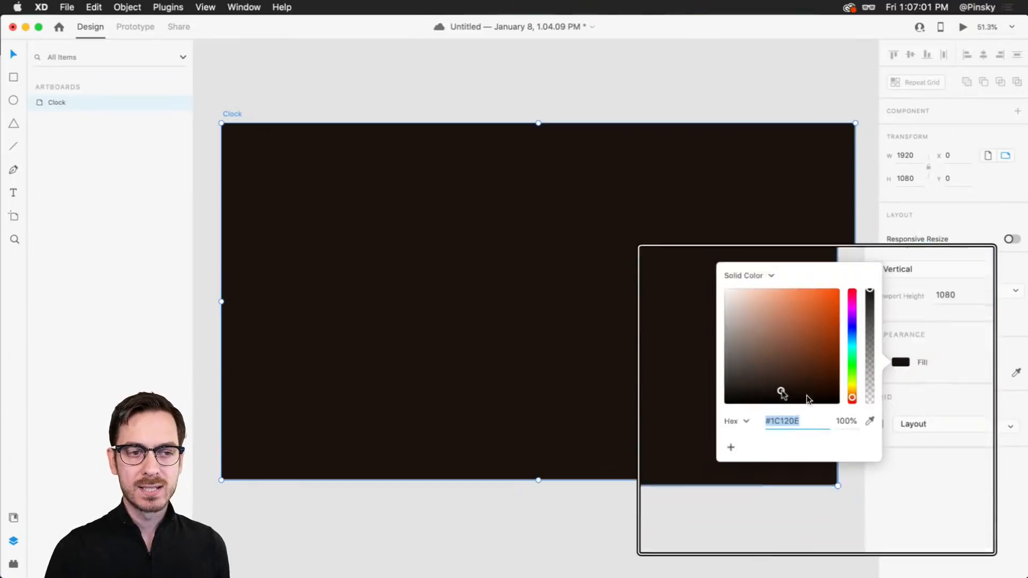
left_click(912, 496)
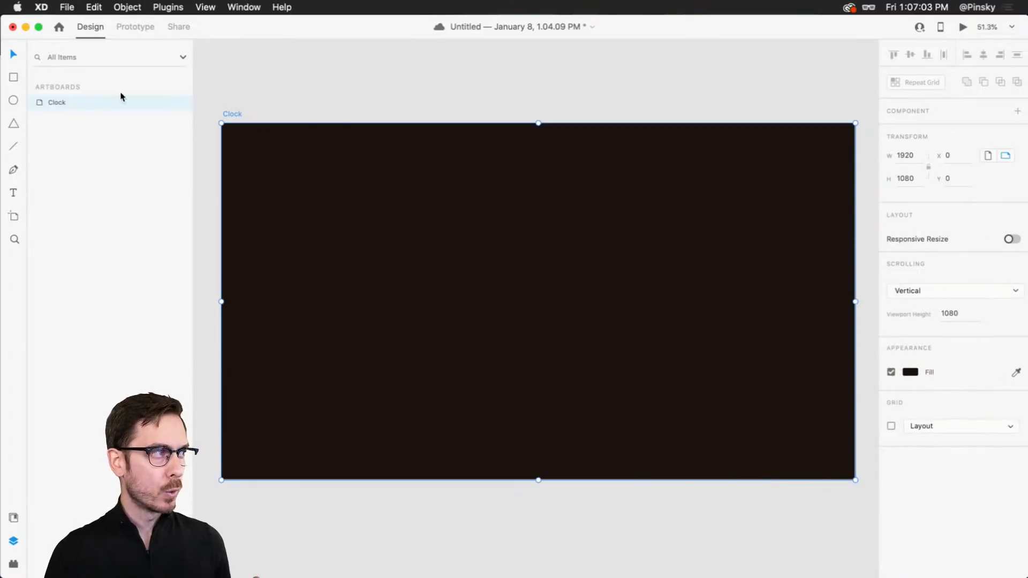
- Draw a temporary rectangle of about 205 x 144 on the Clock artboard to reach its layers, and make the hidden hexagon image visible again
left_click(260, 130)
left_click(239, 111)
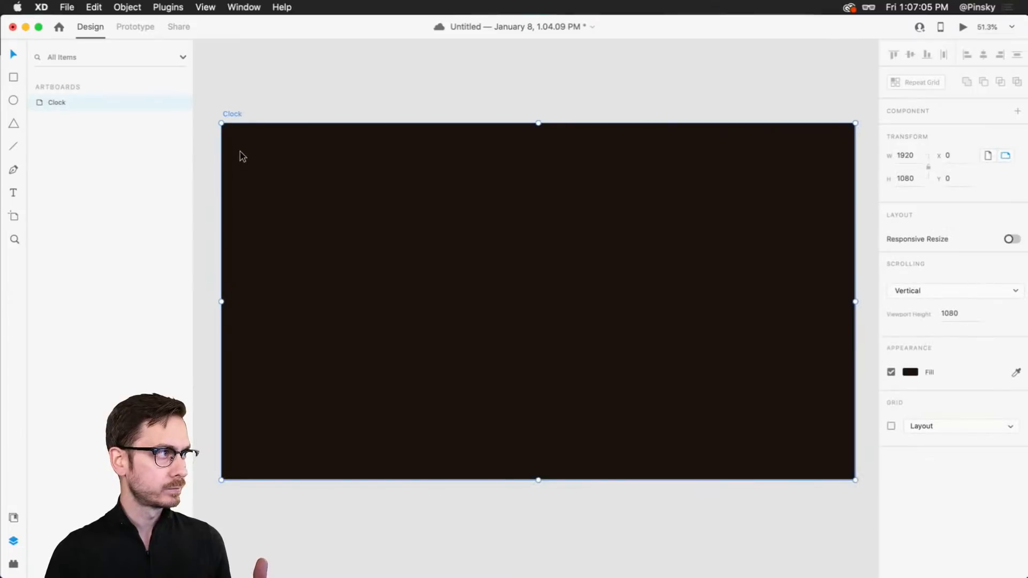
left_click(403, 194)
left_click(95, 105)
left_click(278, 112)
key("r")
left_click_drag(289, 227, 356, 274)
left_click(115, 117)
left_click(179, 119)
- Delete the temporary rectangle and select the hexagon image layer
left_click(85, 103)
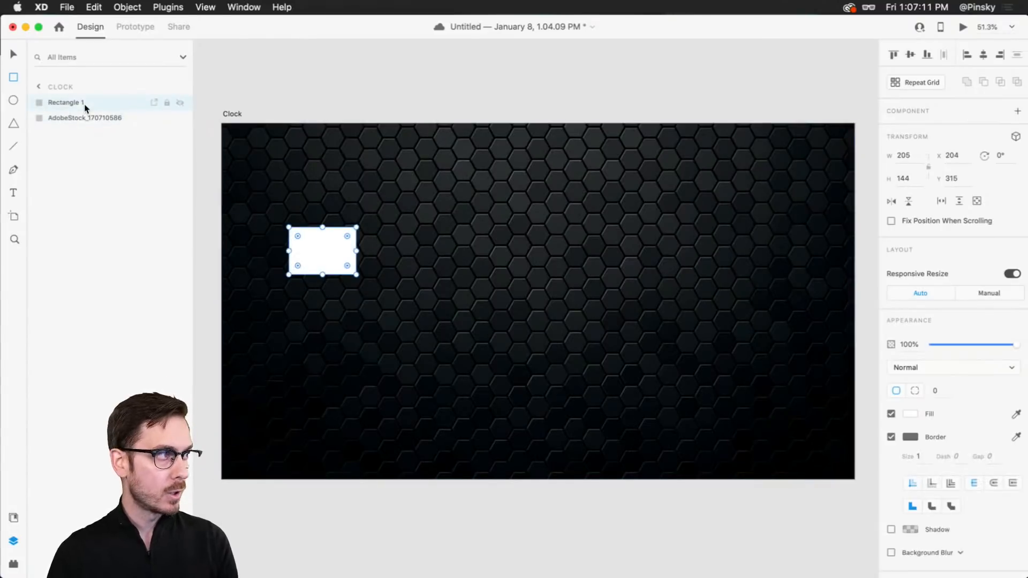
key("Delete")
left_click(94, 102)
key("v")
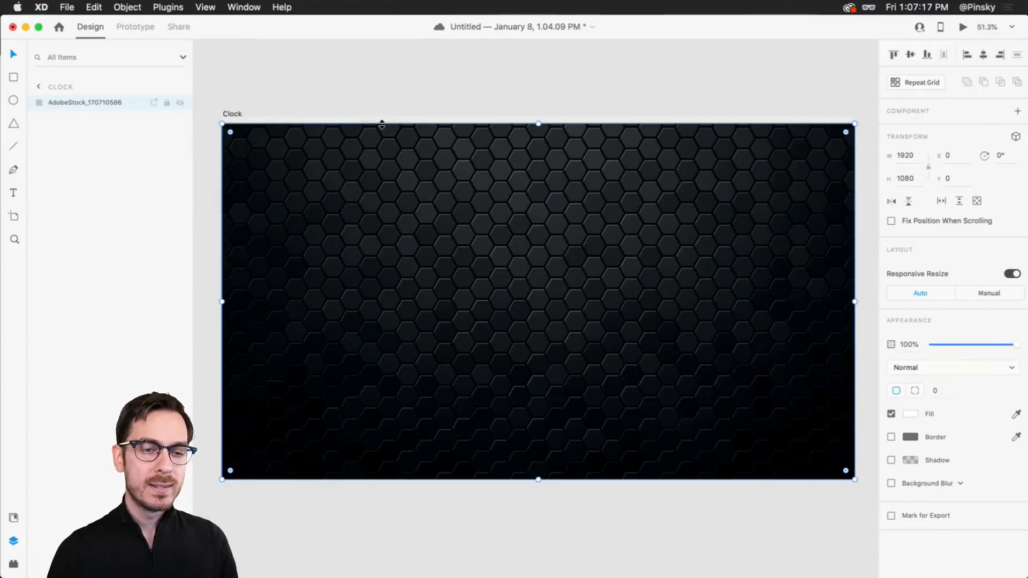
- Set the hexagon image's blend mode to Overlay
left_click(943, 368)
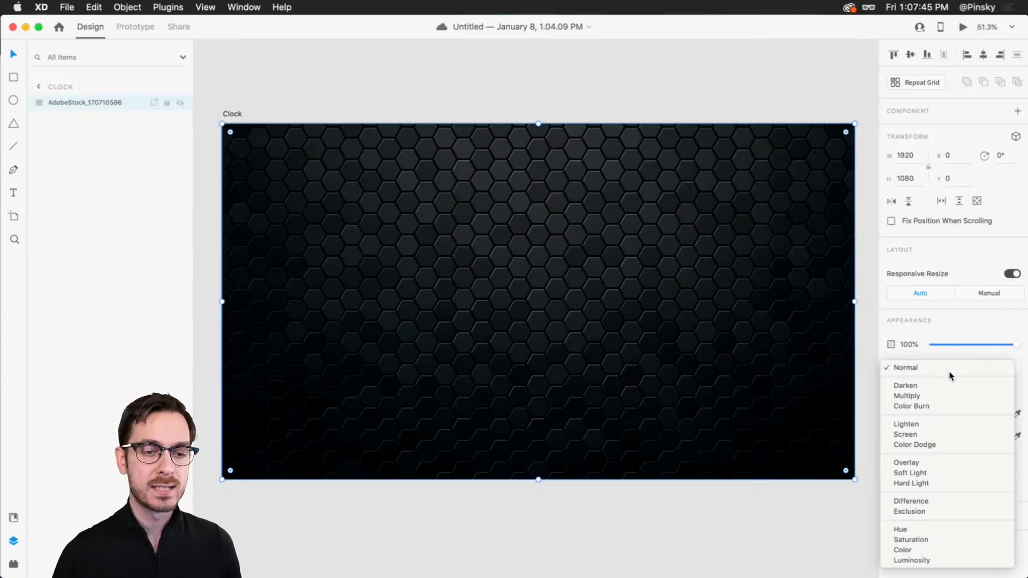
left_click(927, 462)
left_click(691, 182)
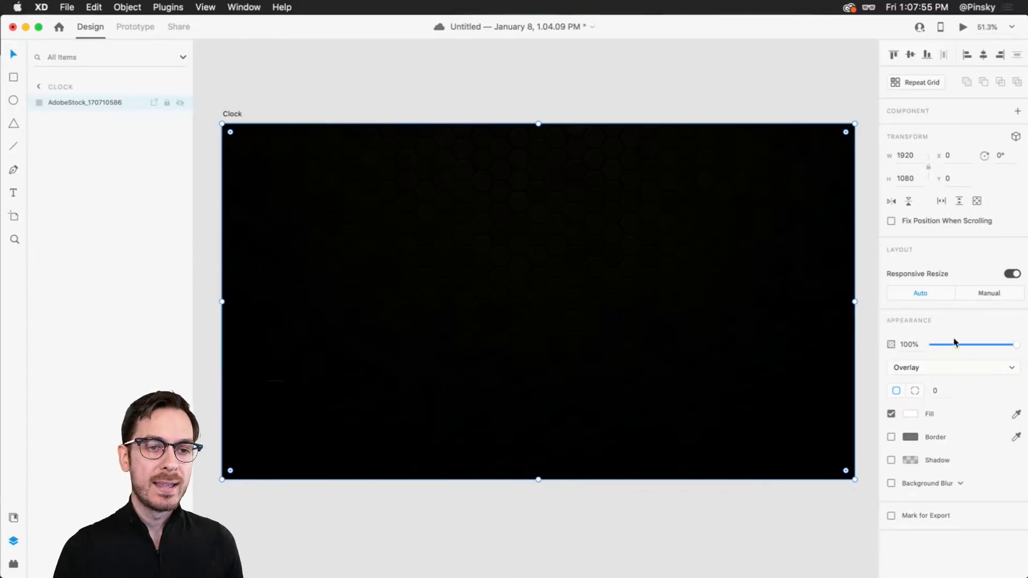
- Try the Soft Light and Hard Light blend modes on the hexagon image, then return it to Overlay
left_click(984, 369)
left_click(973, 379)
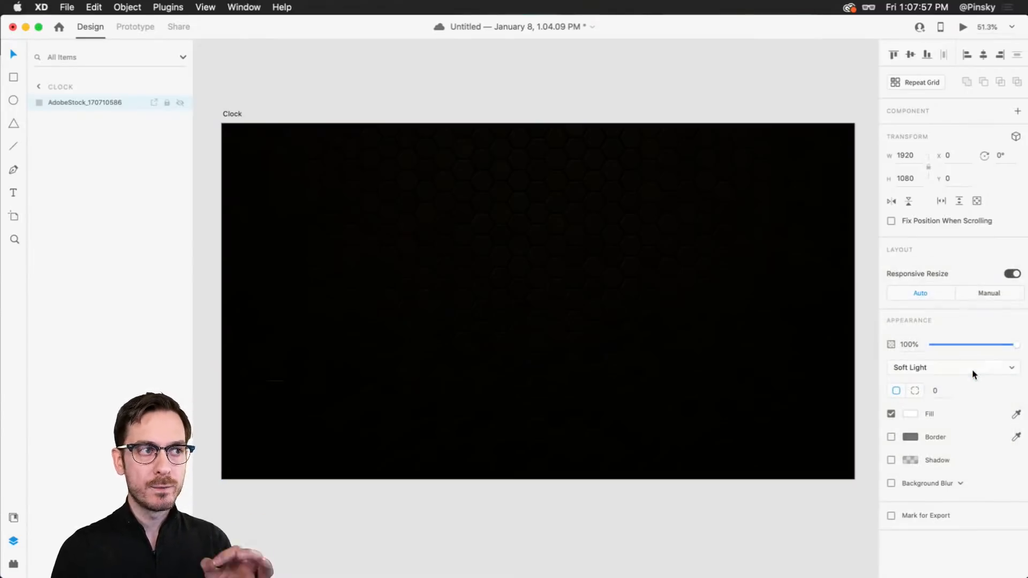
left_click(937, 367)
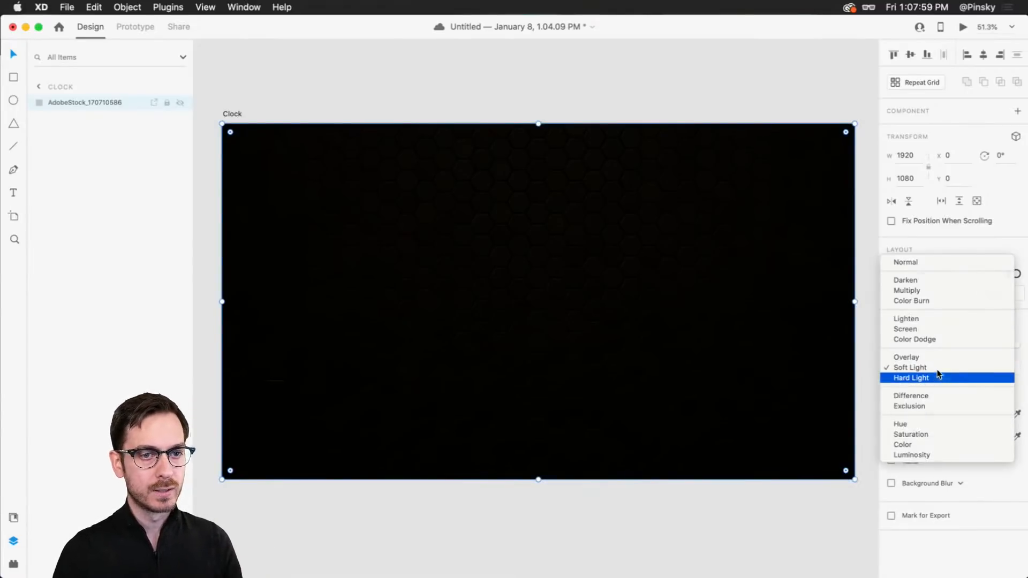
left_click(936, 378)
left_click(935, 365)
left_click(932, 348)
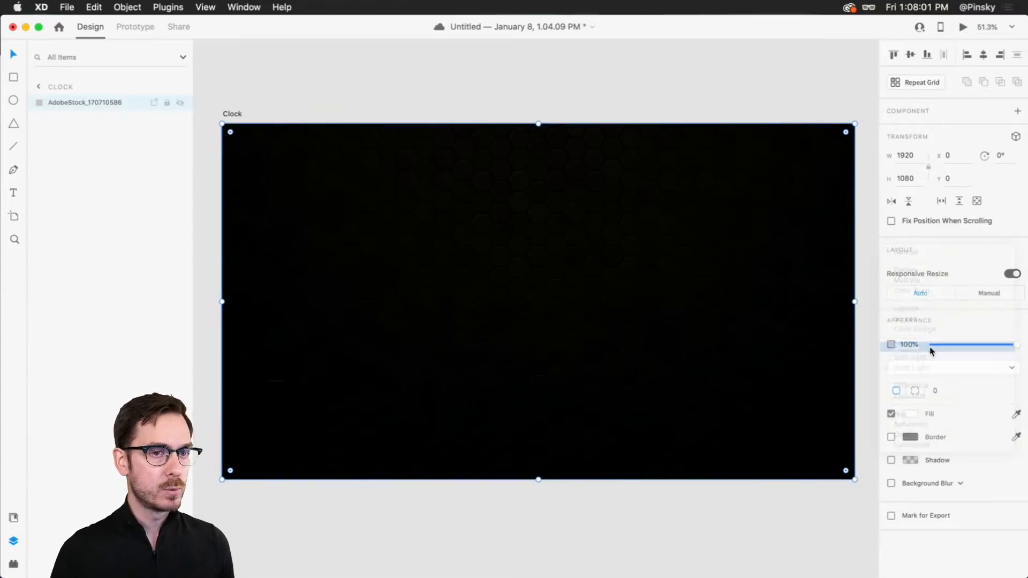
- Lighten the Clock artboard's fill to the brown #885C4A
left_click(235, 114)
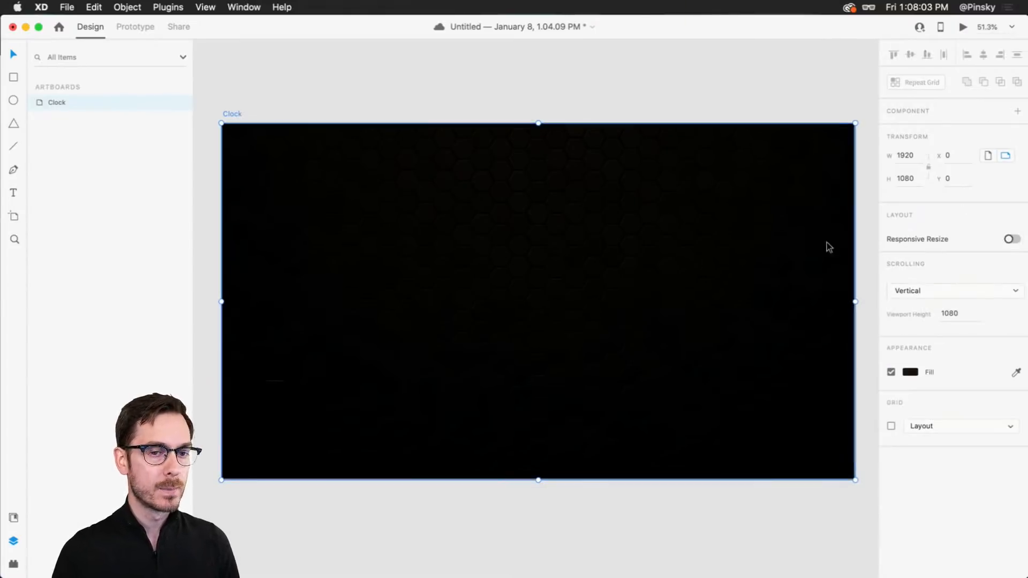
left_click(910, 372)
left_click_drag(807, 397, 802, 354)
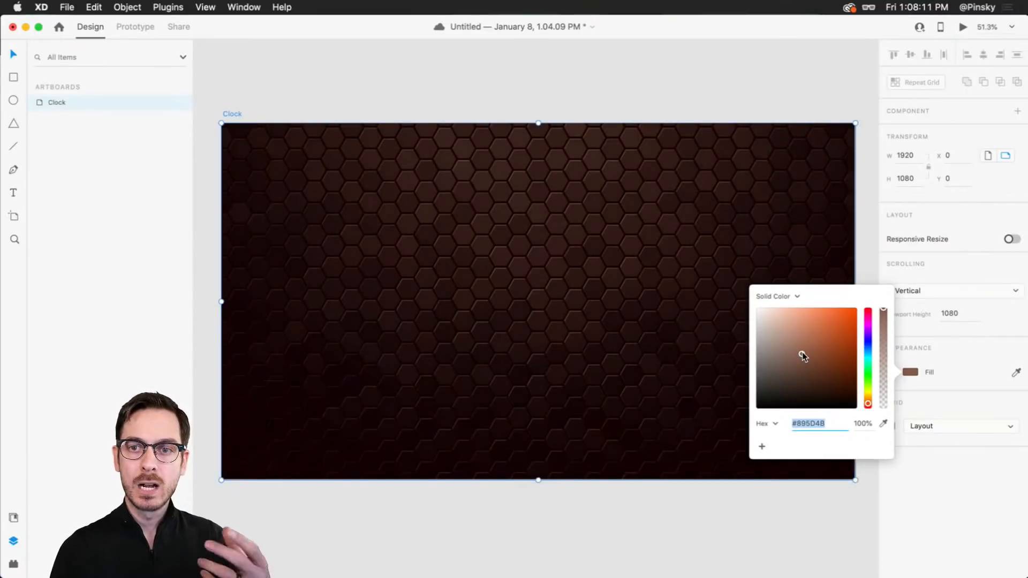
left_click_drag(802, 355, 802, 356)
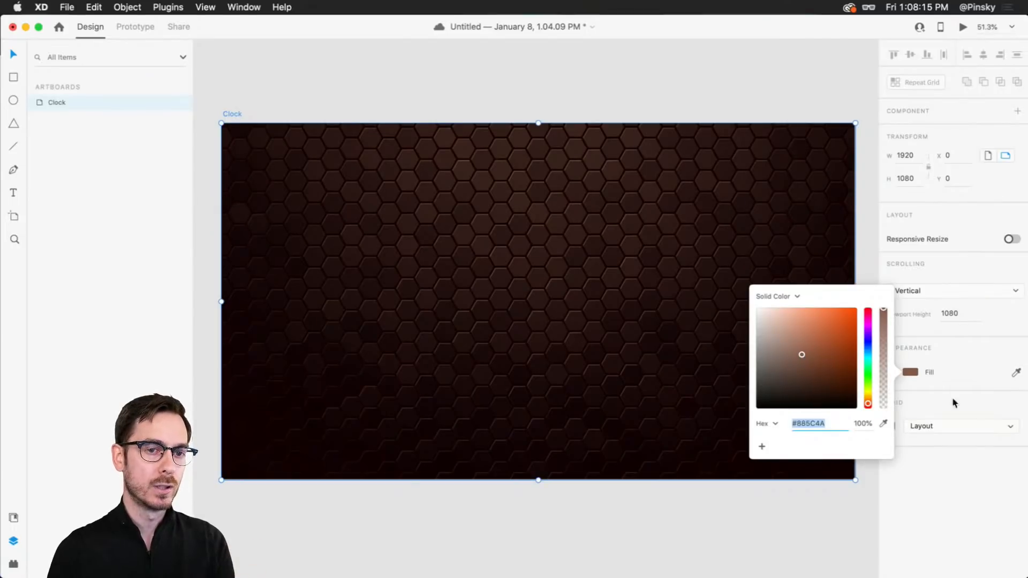
left_click(968, 460)
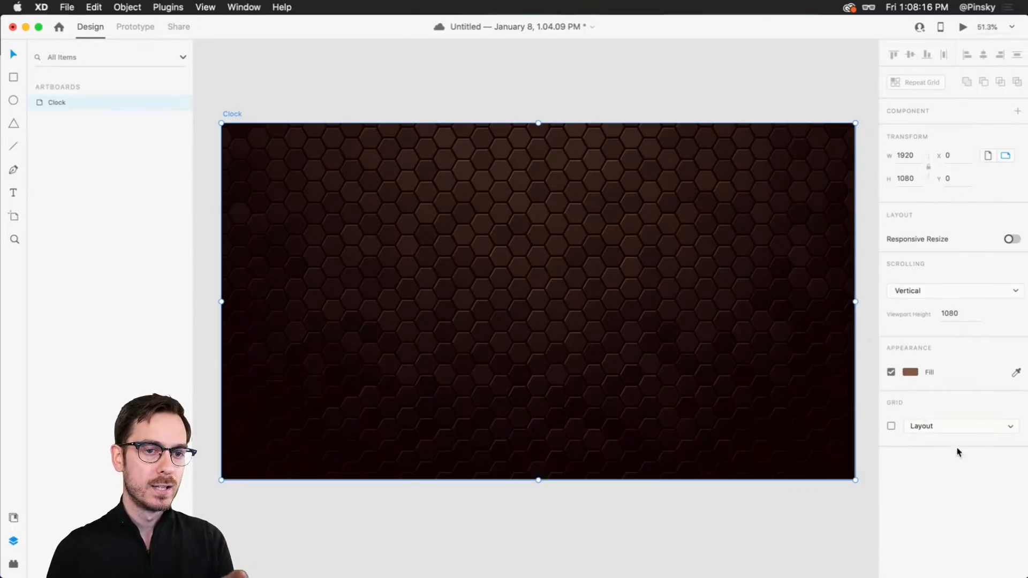
- Switch the hexagon image's blend mode to Normal and back to Overlay to compare the effect of the brown fill
left_click(466, 188)
left_click(926, 368)
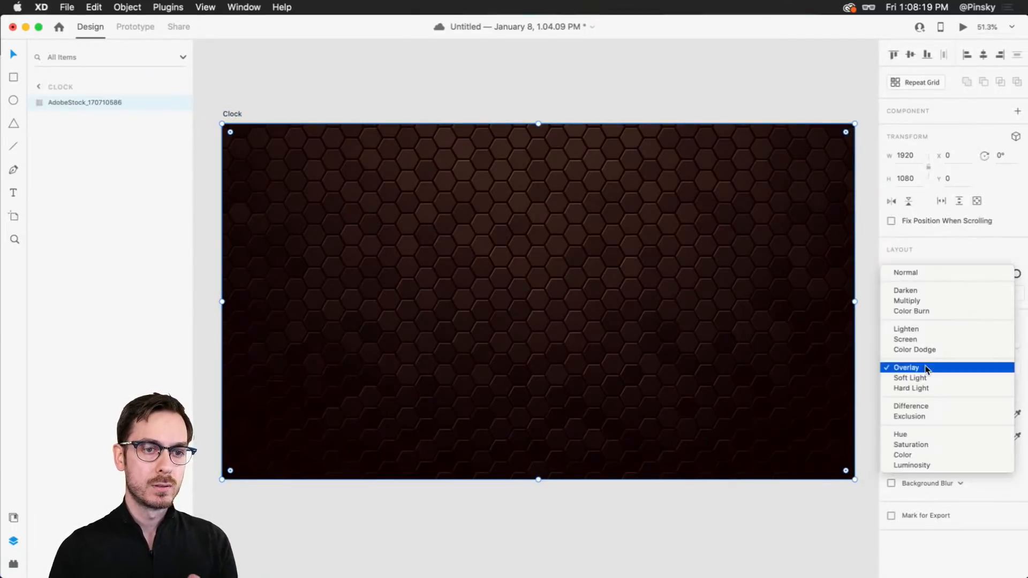
left_click(908, 272)
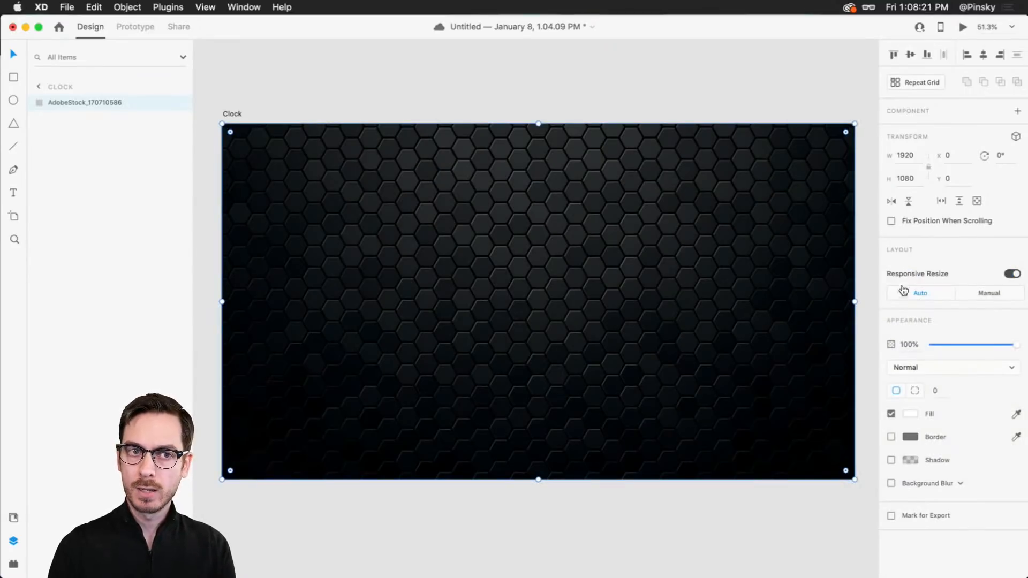
left_click(912, 369)
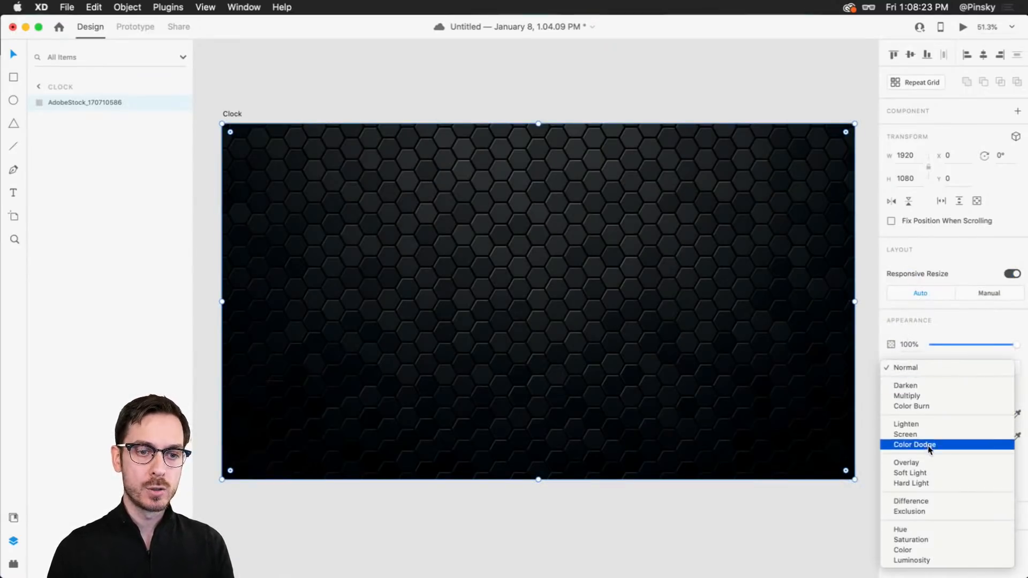
left_click(926, 461)
- Compare Soft Light and Hard Light with Overlay on the hexagon image over the brown fill, ending on Overlay
left_click(922, 365)
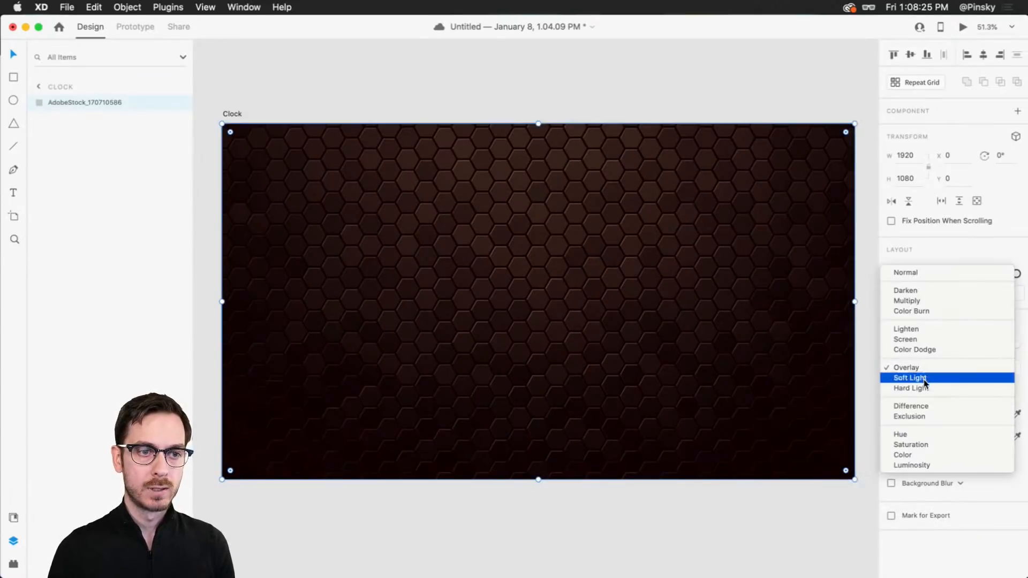
left_click(925, 377)
left_click(920, 367)
left_click(919, 378)
left_click(925, 366)
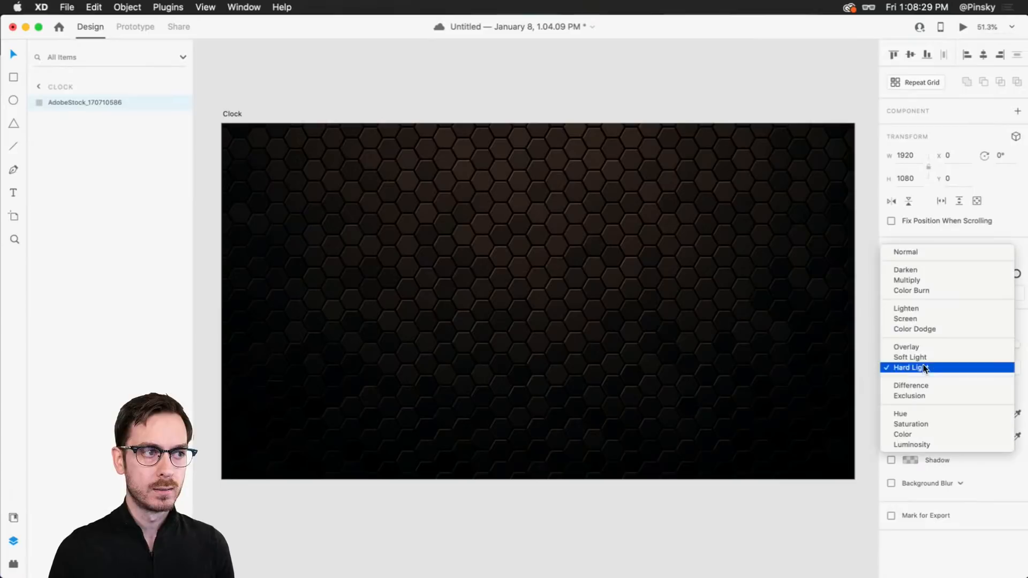
left_click(922, 342)
left_click(919, 368)
left_click(920, 384)
left_click(920, 367)
left_click(921, 345)
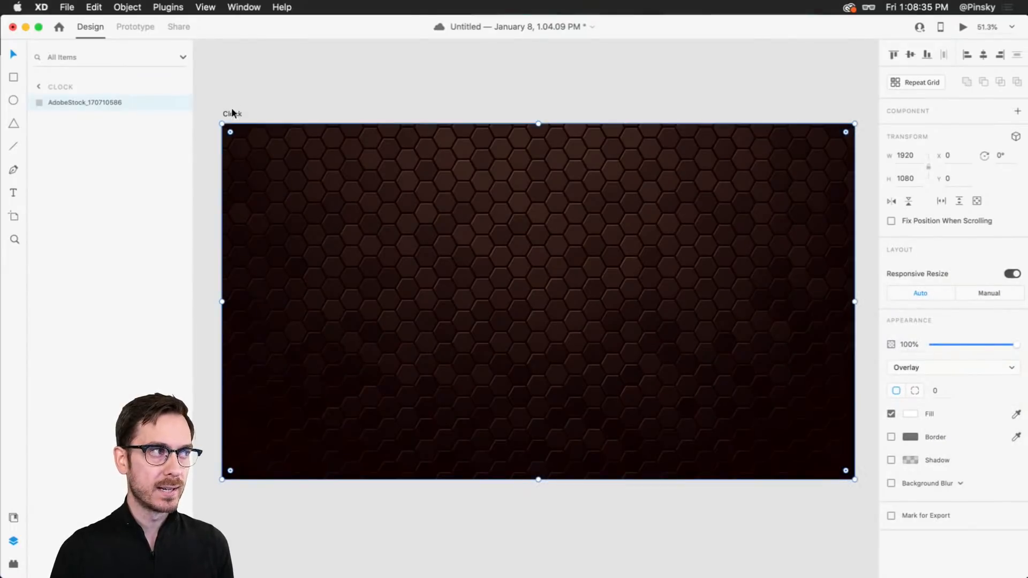
- Darken the Clock artboard's fill to a deep brown and save the document
left_click(231, 113)
left_click(910, 372)
left_click_drag(801, 355, 802, 378)
left_click(714, 24)
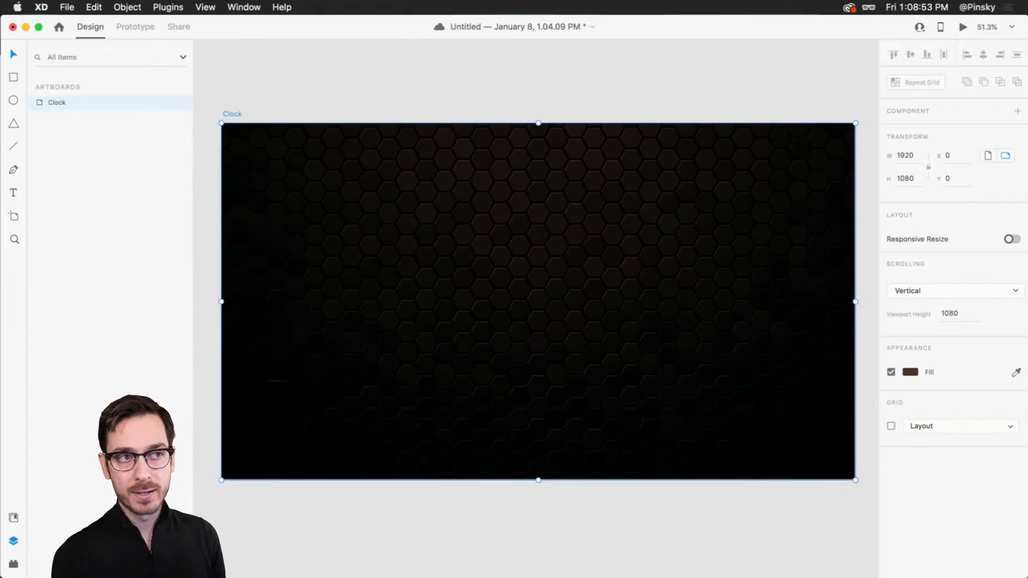
key("super+s")
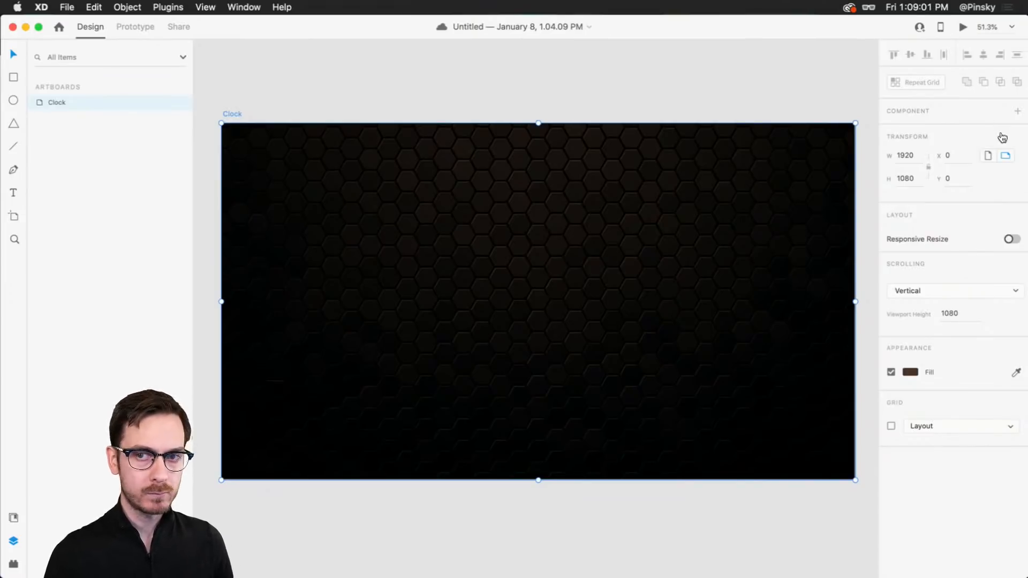
- Switch to Safari to examine the lighting and flip clock in the desk photo, then return to Adobe XD with nothing selected
key("super+Tab")
left_click(564, 339)
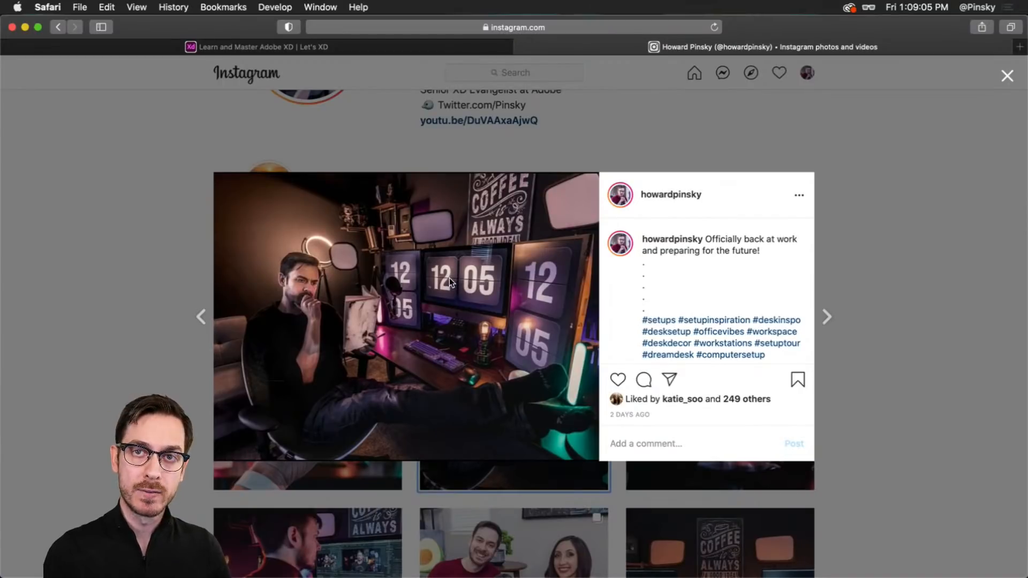
key("super+Tab")
left_click(673, 88)
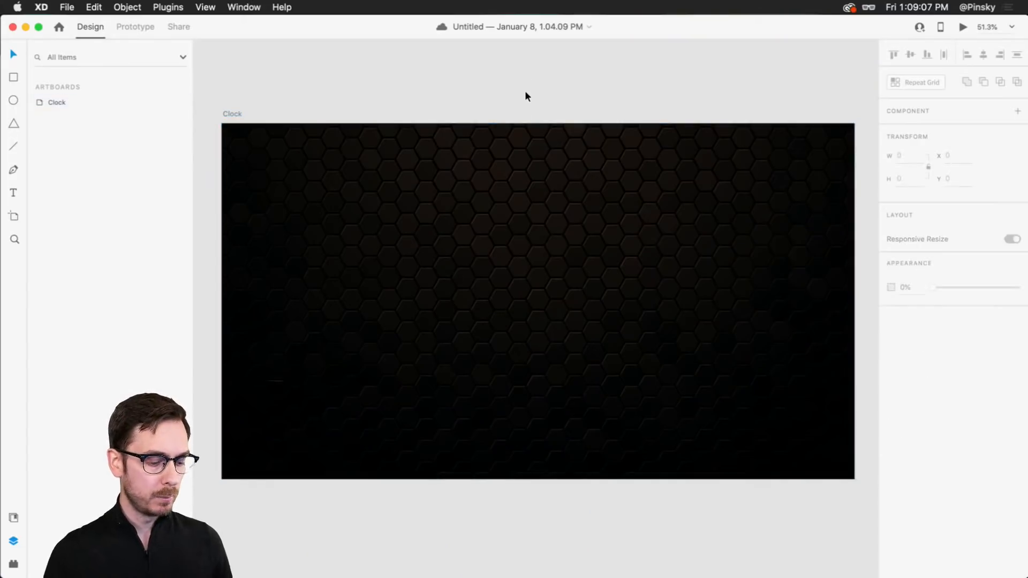
- Draw a circle about 746 px wide, centre it horizontally across the artboard's upper edge at about Y -255, and remove its border
key("r")
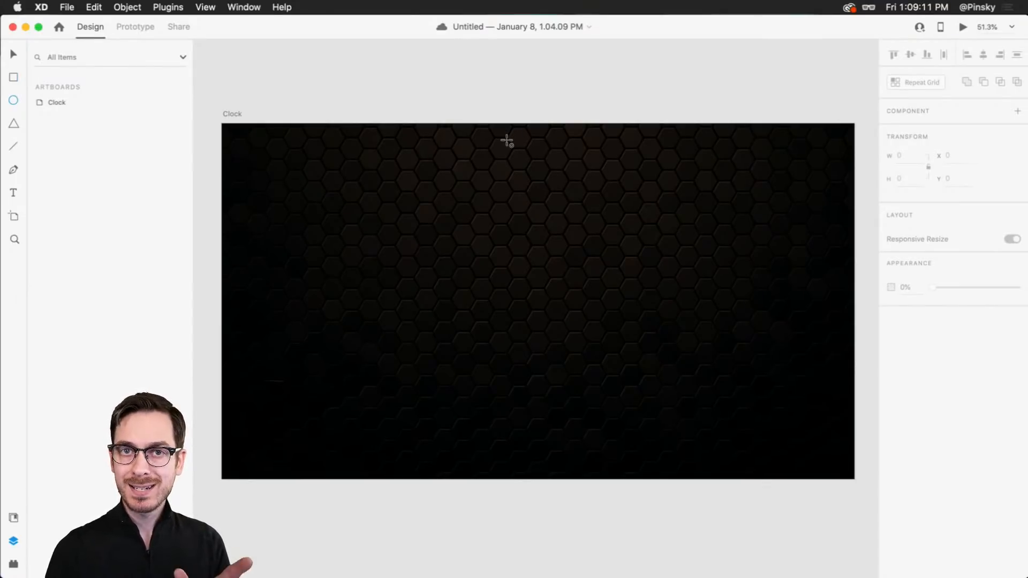
left_click_drag(480, 129, 739, 353)
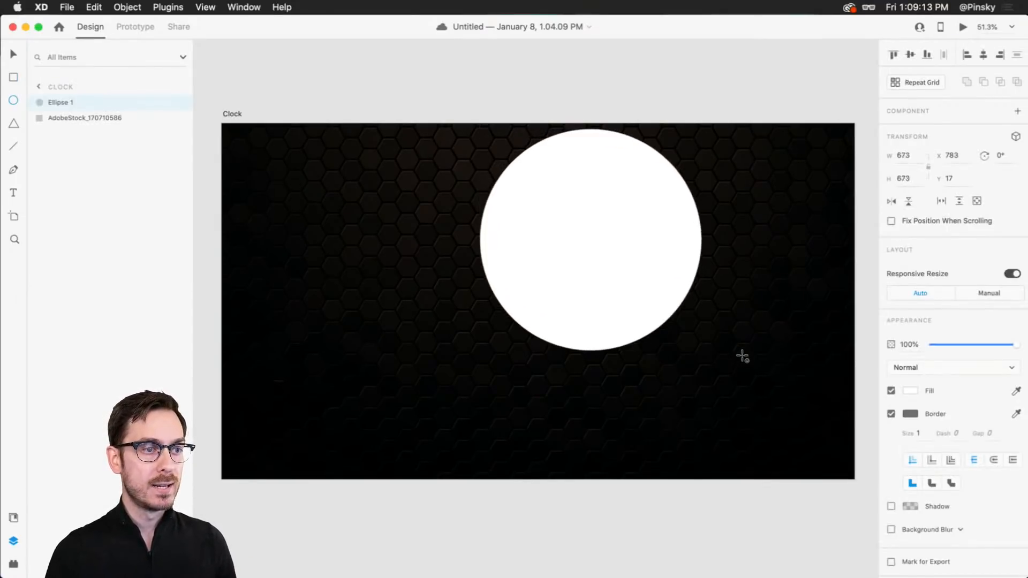
key("v")
left_click_drag(638, 262, 567, 168)
left_click(891, 414)
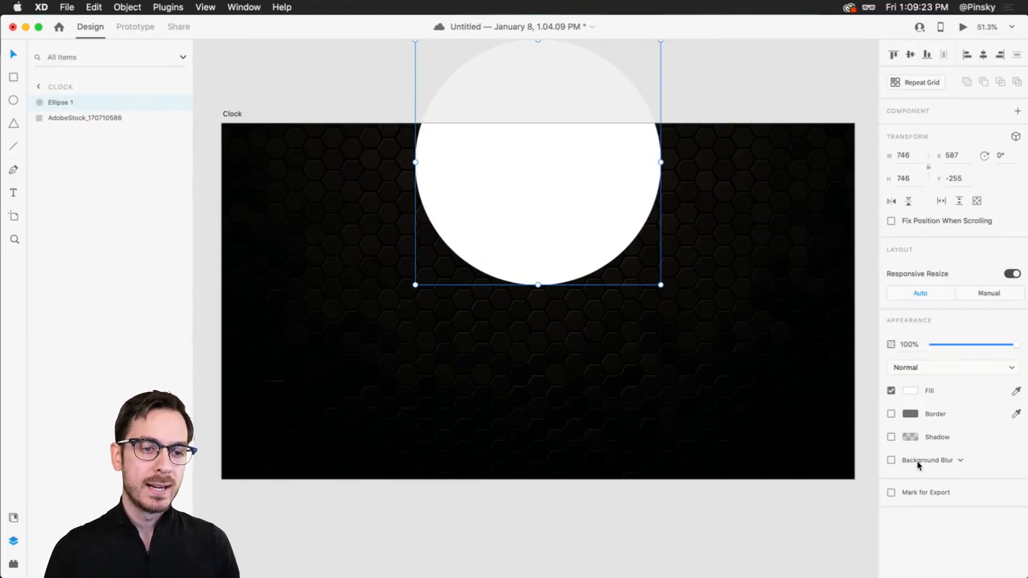
- Try Background Blur on the white circle, then apply an Object Blur of 50 instead
left_click(891, 460)
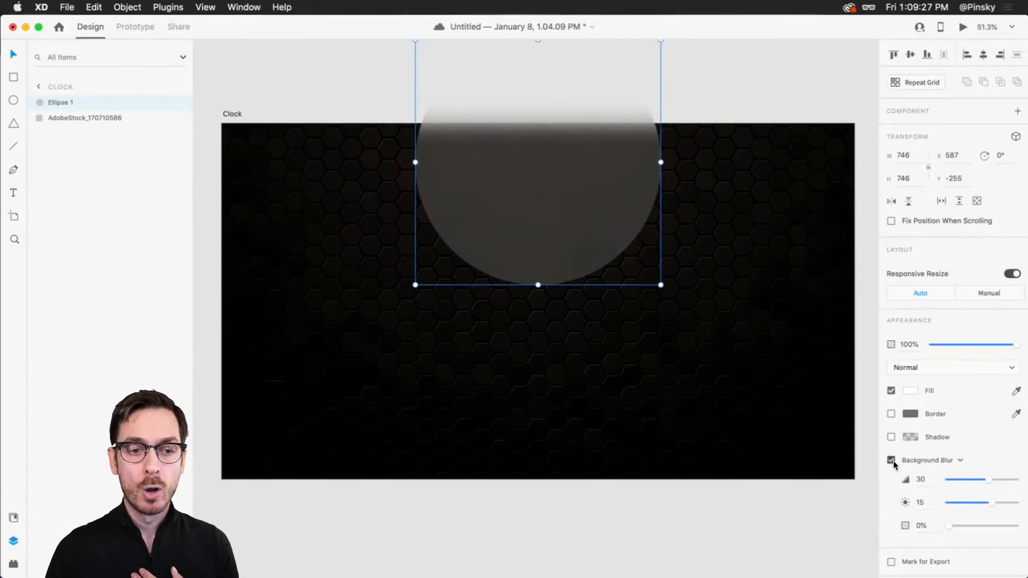
left_click(891, 461)
left_click(961, 461)
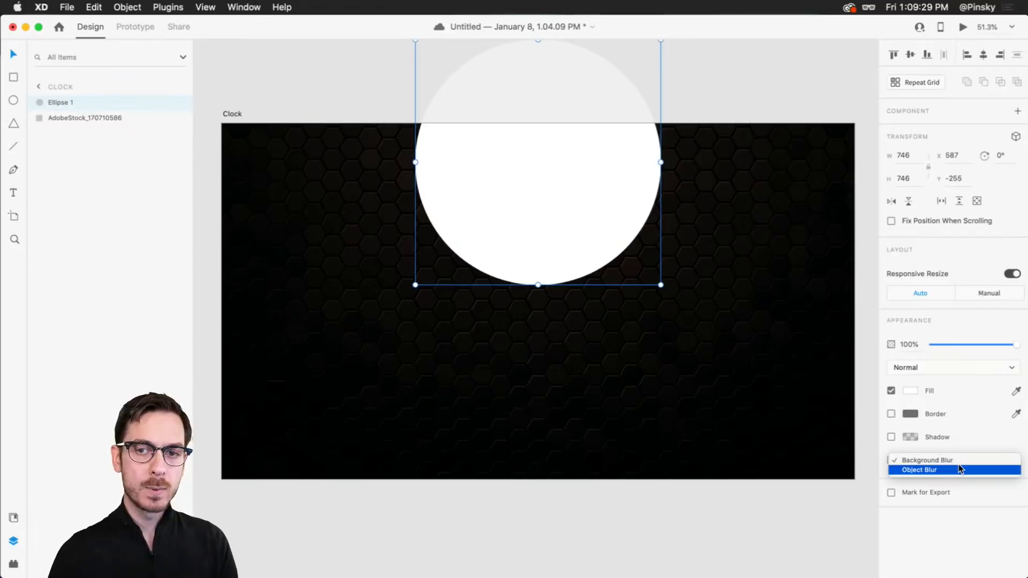
left_click(961, 469)
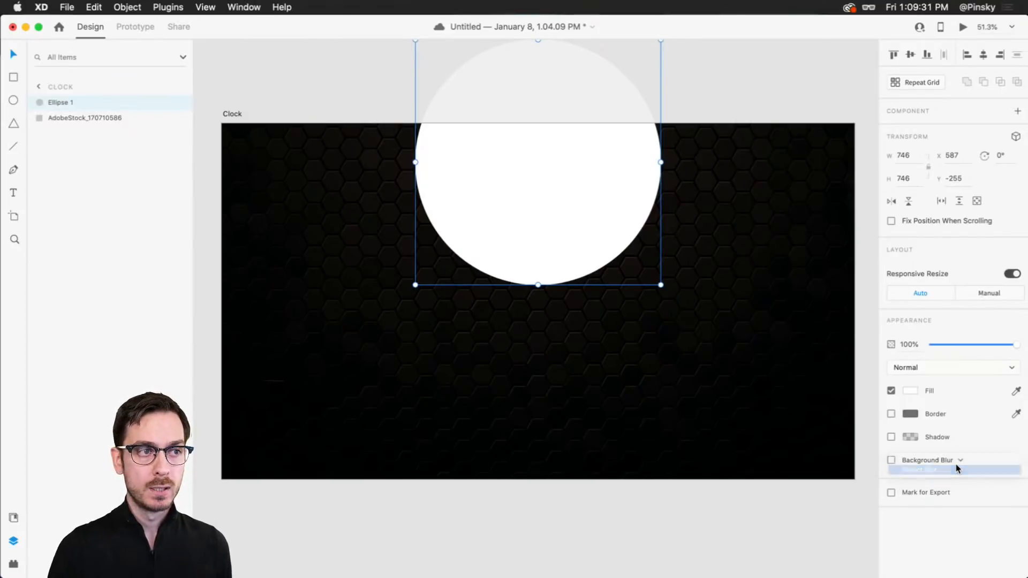
left_click_drag(989, 479, 1014, 479)
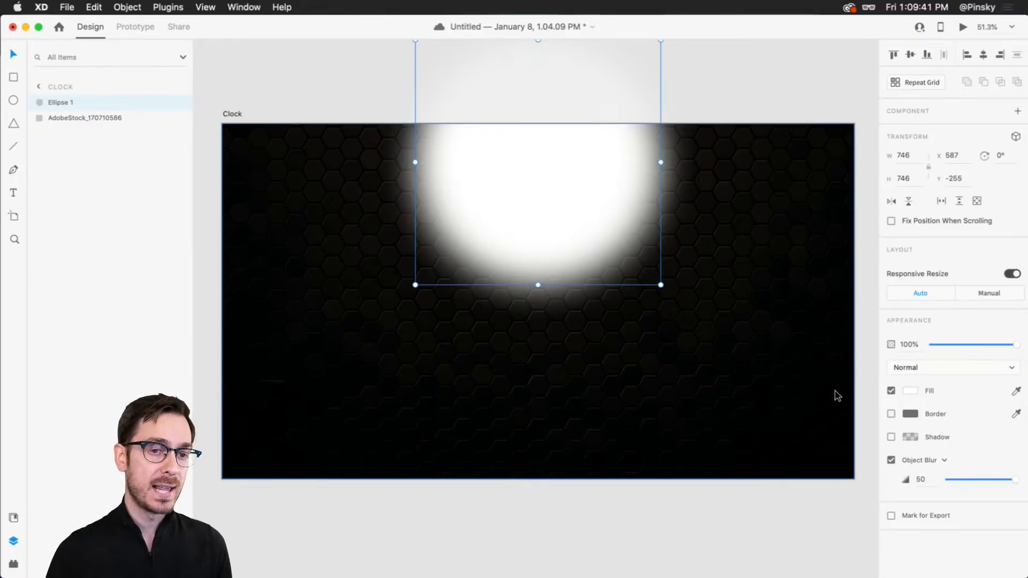
- Set the blurred circle's blend mode to Overlay and deselect it
left_click(906, 368)
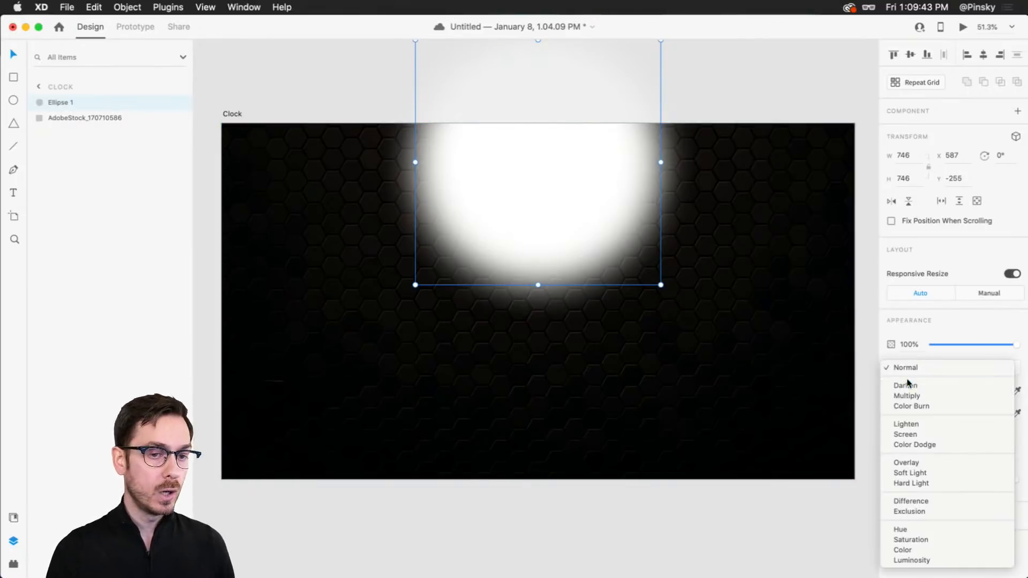
left_click(928, 464)
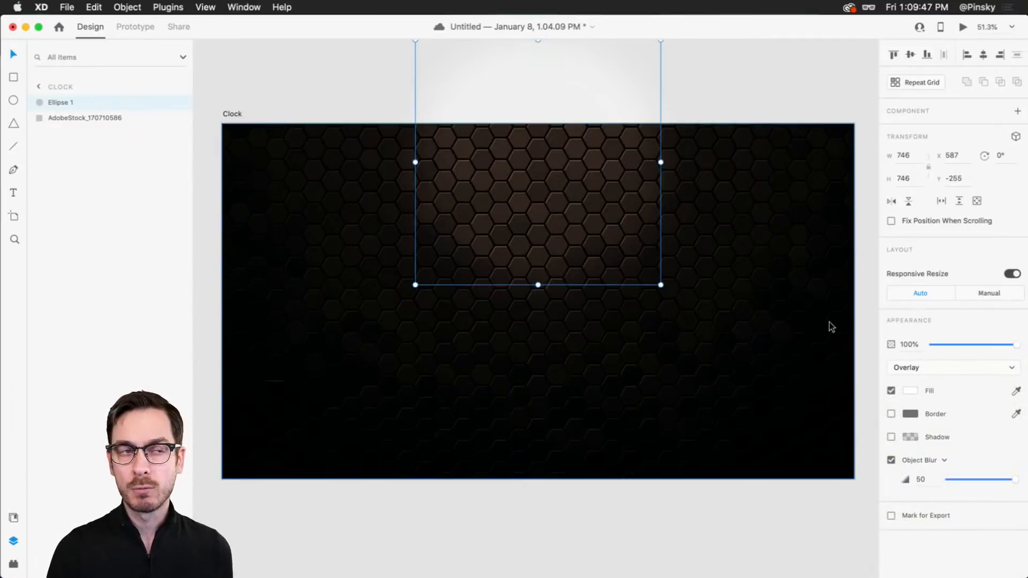
left_click(748, 72)
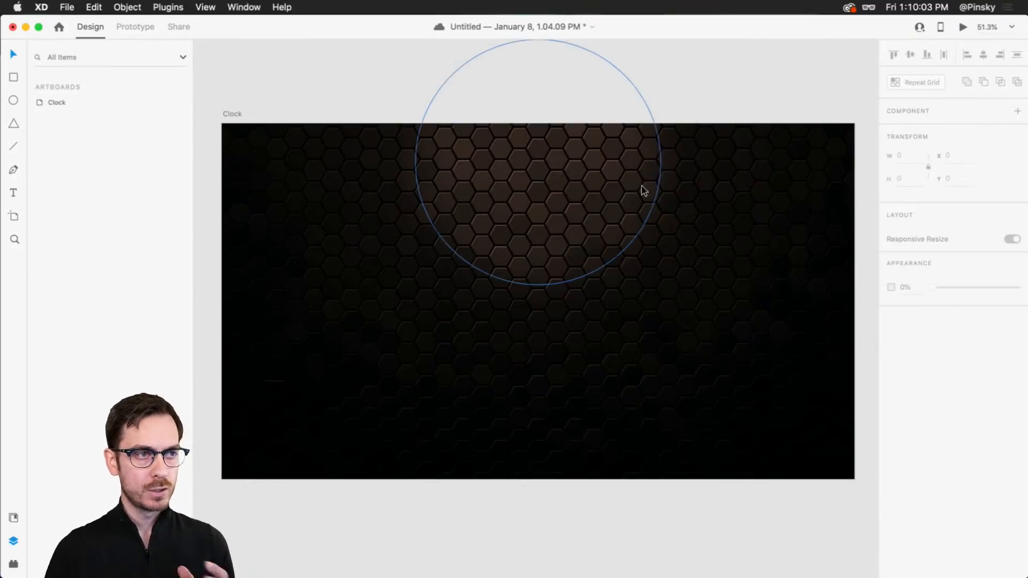
- Change the glow circle's white solid fill to a radial gradient
left_click(603, 191)
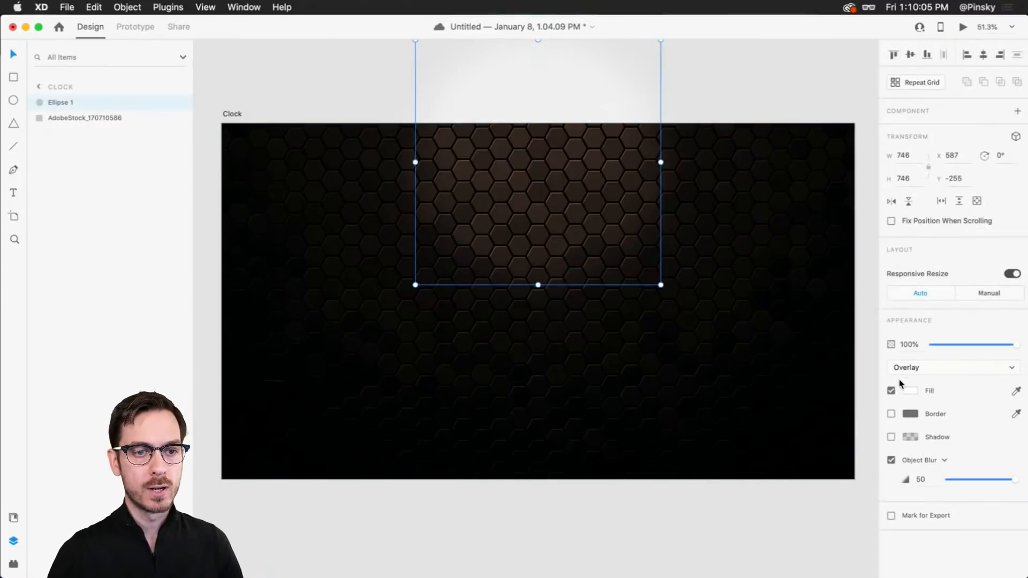
left_click(911, 391)
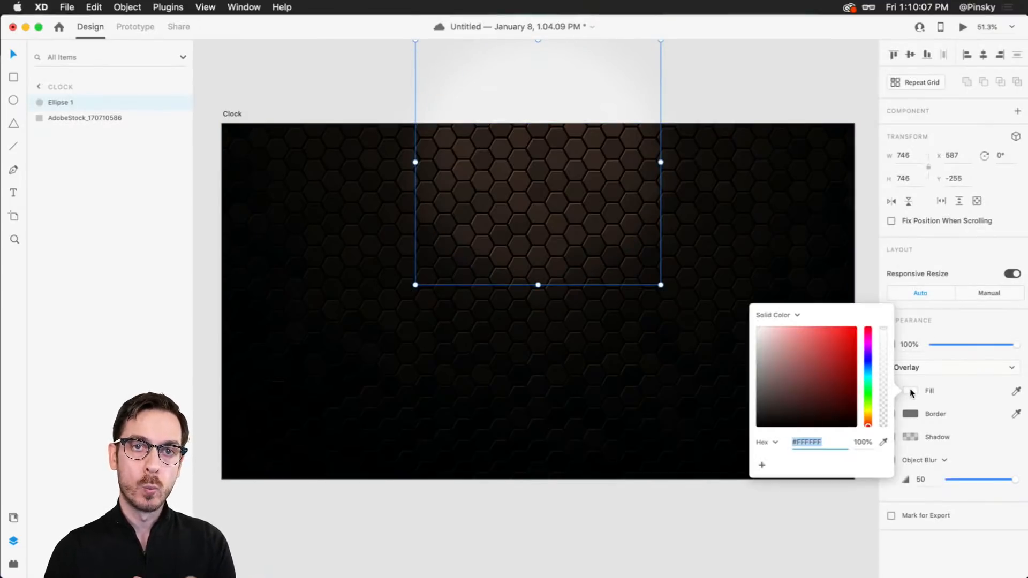
left_click(772, 315)
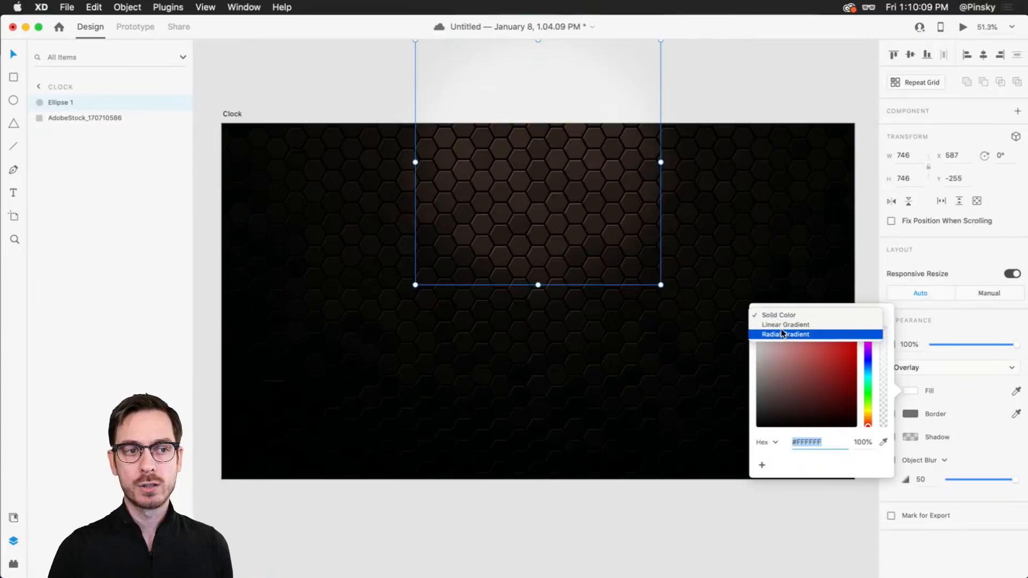
left_click(784, 333)
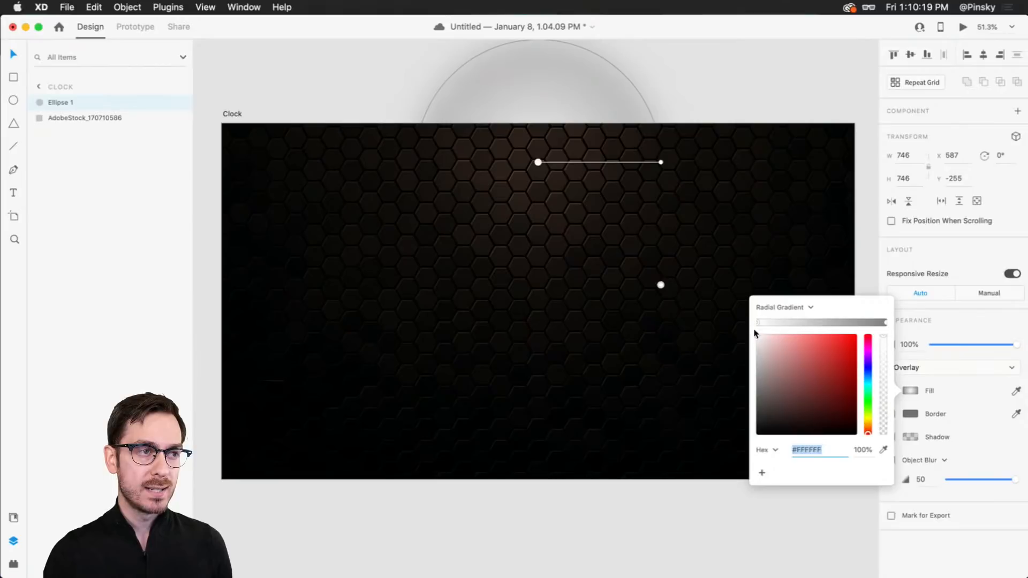
- Try black and full transparency on the gradient's outer colour stop, settling on opaque grey #7C7C7C
left_click(886, 323)
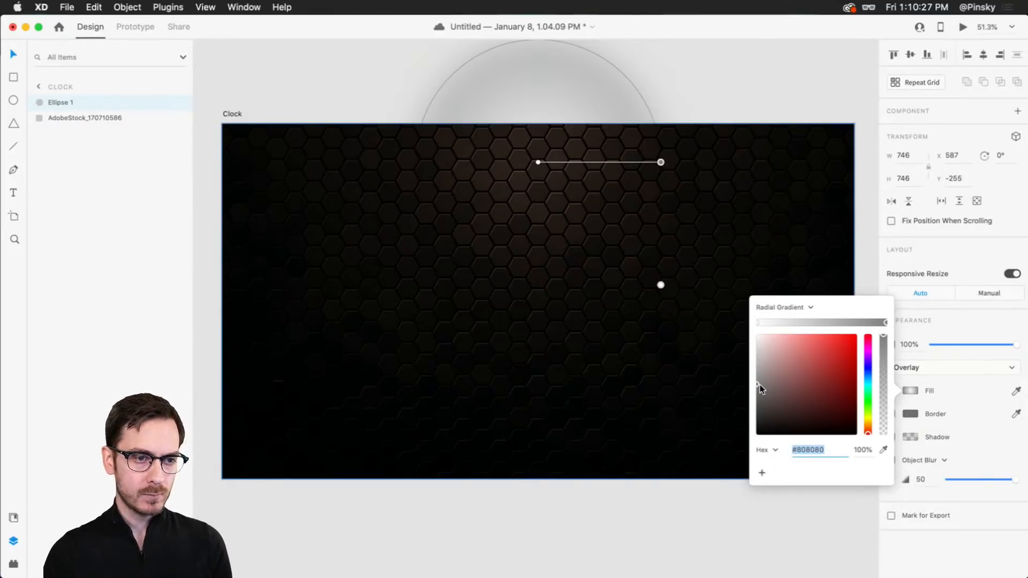
left_click_drag(760, 384, 738, 451)
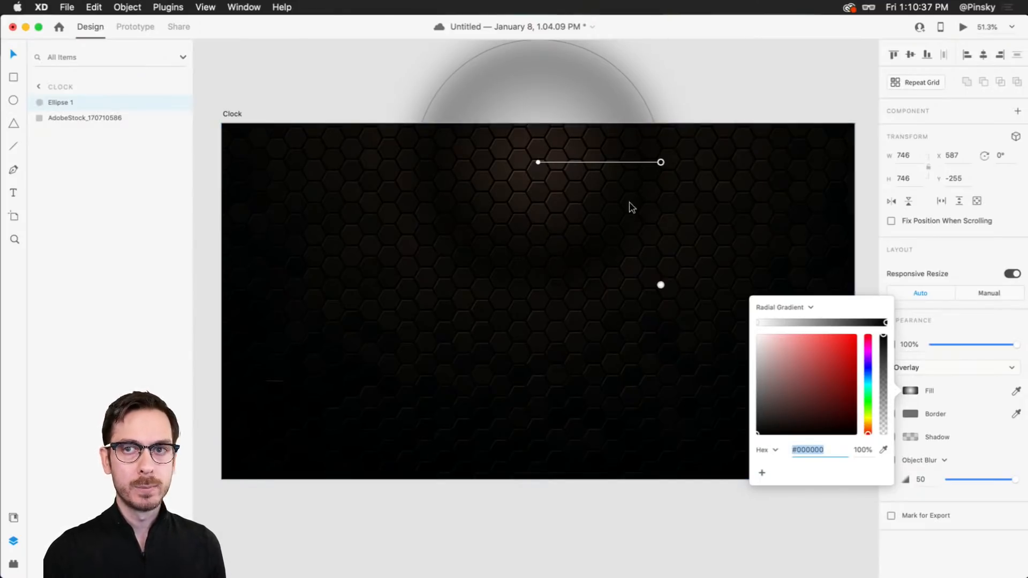
left_click_drag(770, 384, 755, 388)
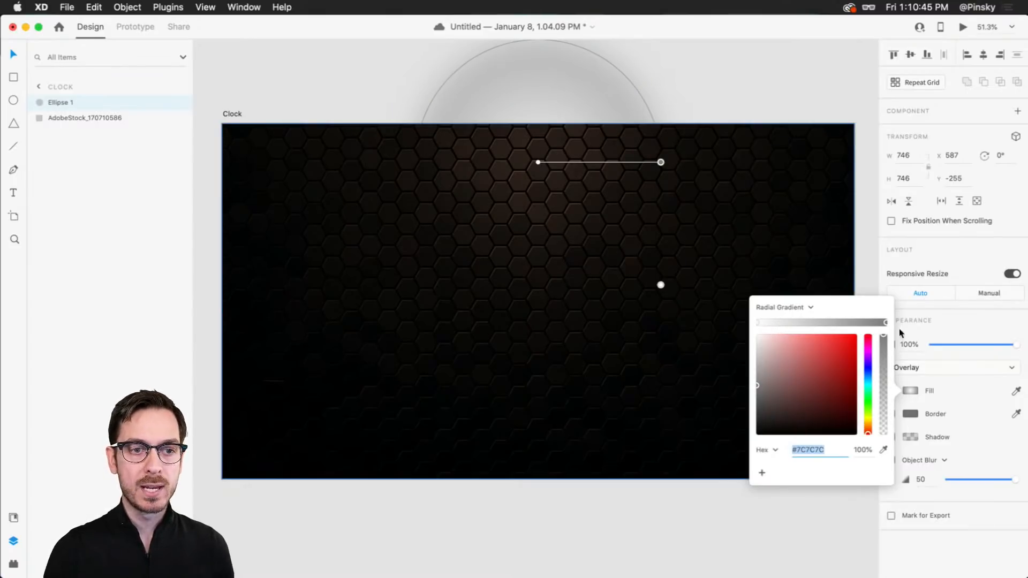
left_click_drag(883, 335, 883, 334)
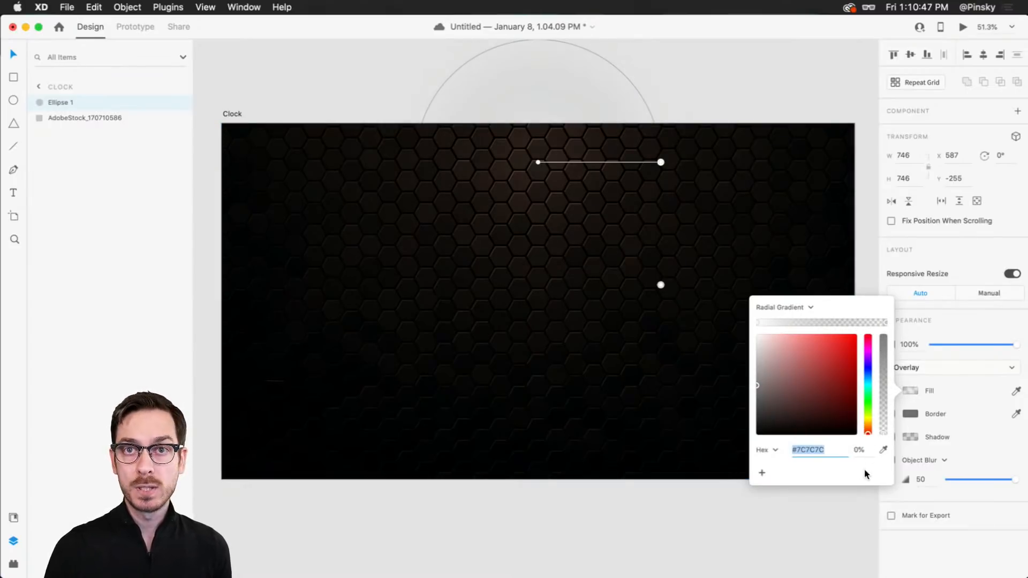
left_click(731, 69)
- Enlarge the glow circle to about 960 px wide at X 480, Y -345, and toggle its visibility to compare
left_click(530, 183)
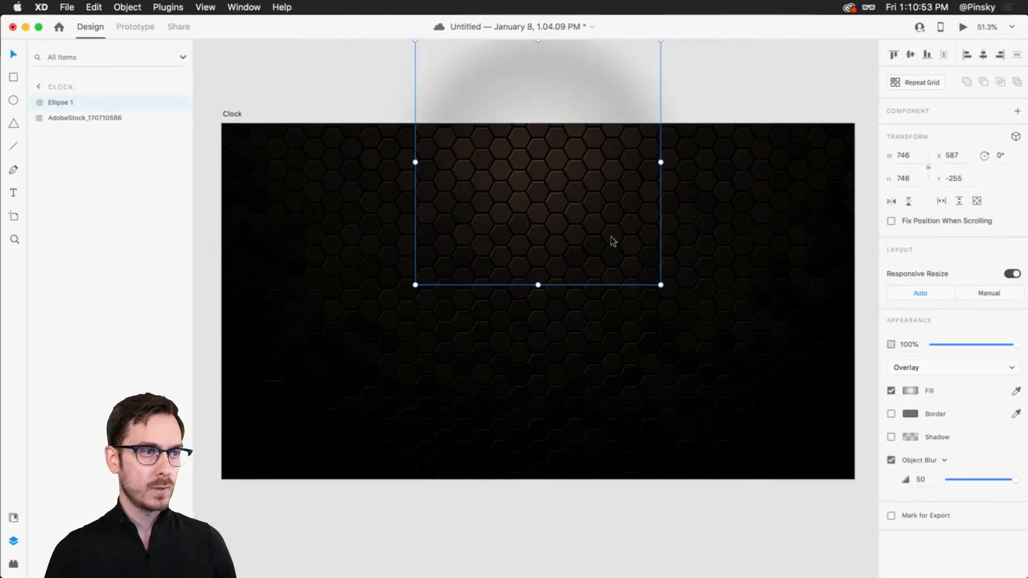
left_click_drag(704, 316, 712, 321)
left_click_drag(564, 200, 569, 202)
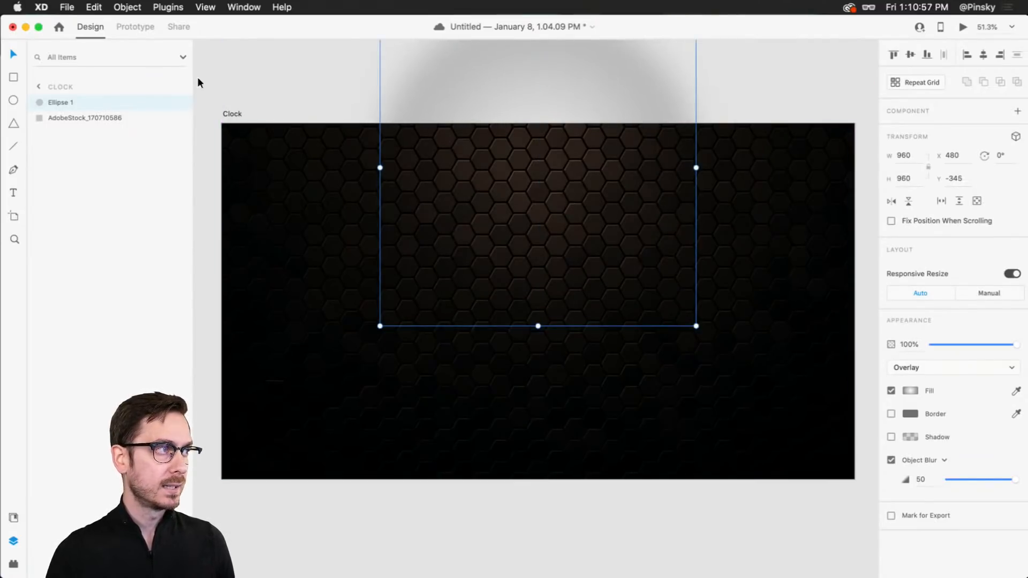
left_click(179, 103)
left_click(179, 104)
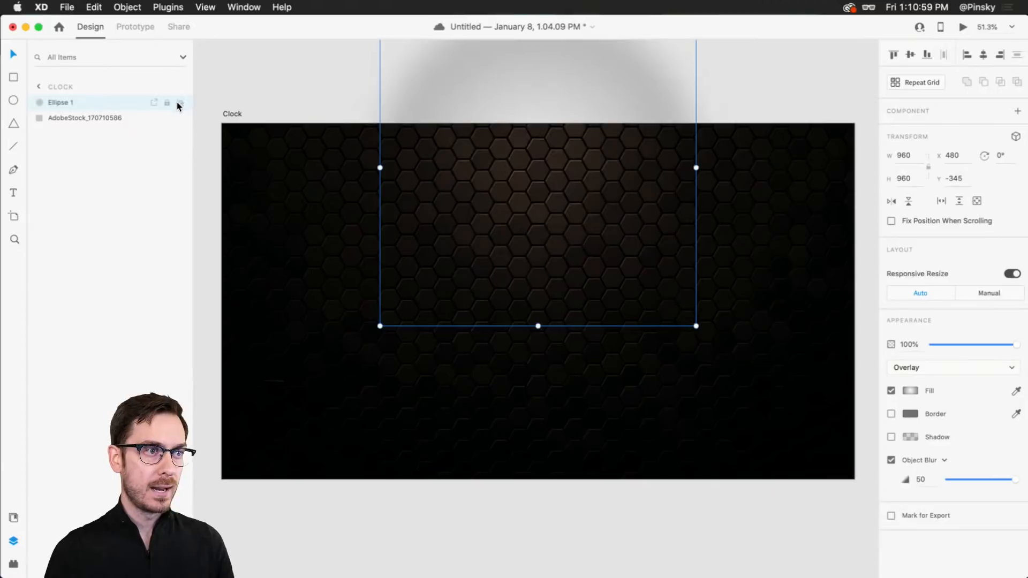
- Rename the ellipse layer to Highlight and the hexagon image layer to Background, then deselect everything
double_click(53, 103)
type("Highlight")
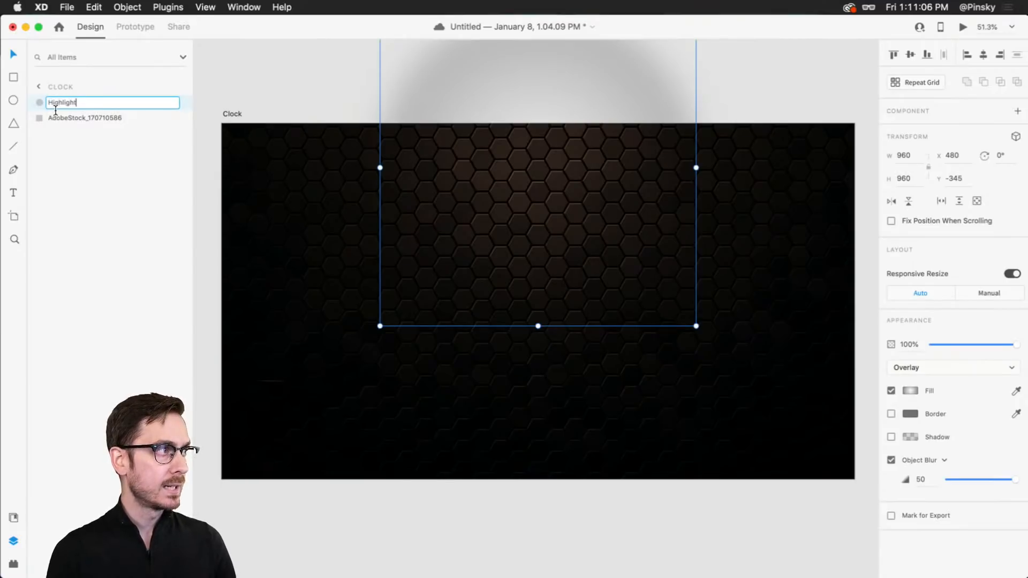
key("Tab")
type("Backgorund")
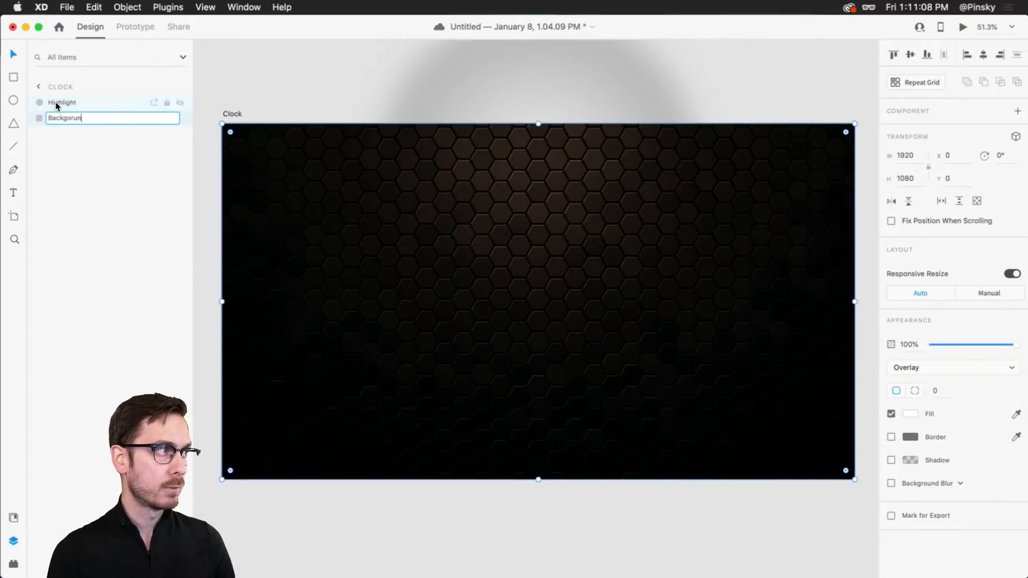
key("BackSpace")
key("BackSpace")
key("BackSpace")
key("BackSpace")
key("BackSpace")
type("round")
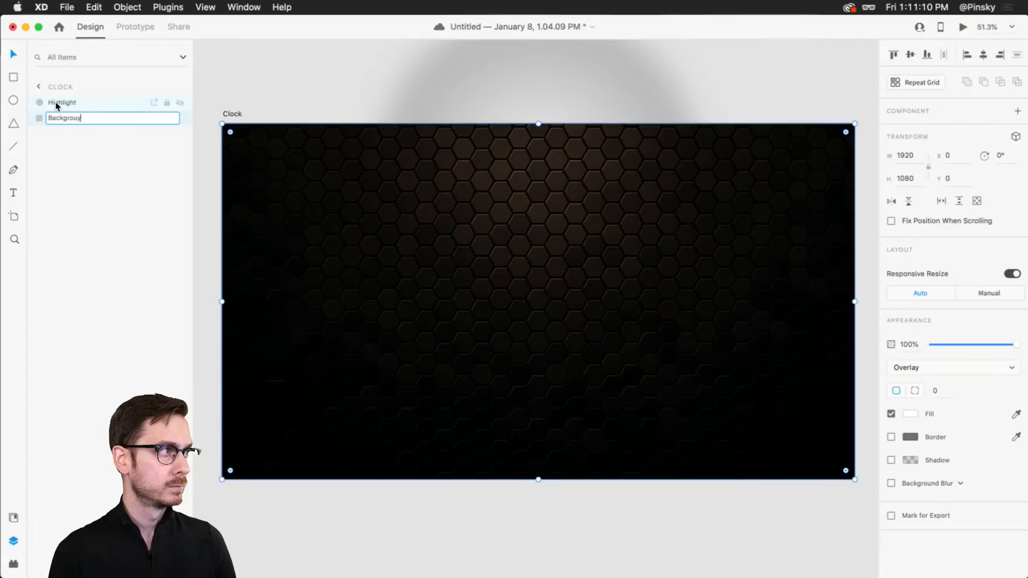
key("Return")
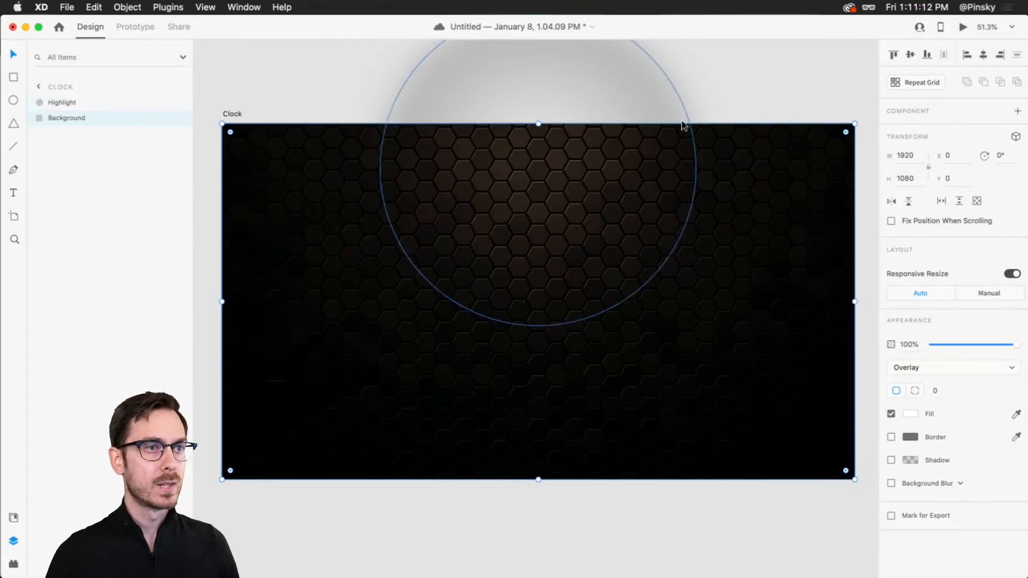
left_click(706, 66)
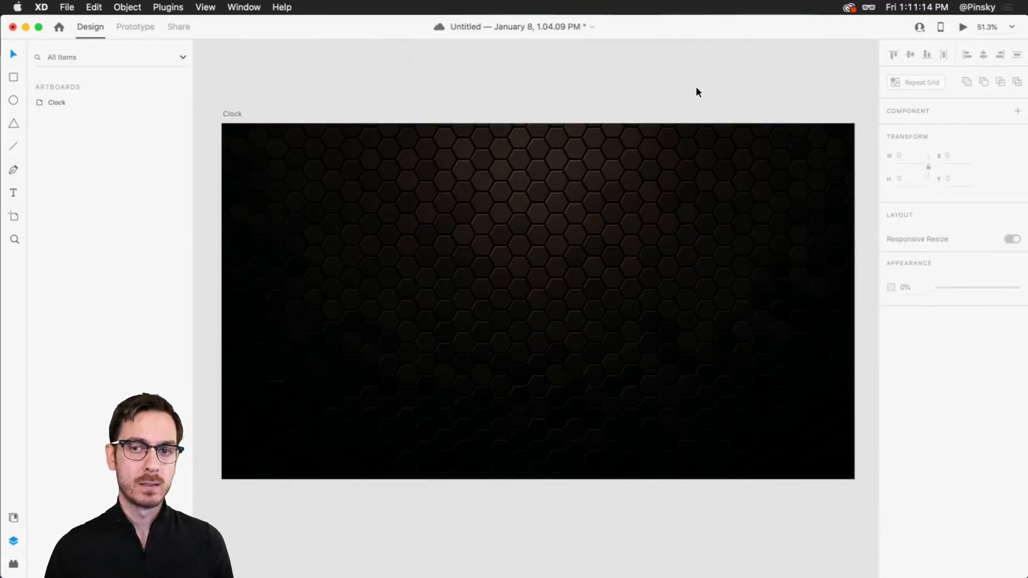
- Draw a square about 681 px wide on the Clock artboard, fill it with dark grey #2F2F2F and remove its border
key("super+v")
left_click_drag(501, 181, 530, 179)
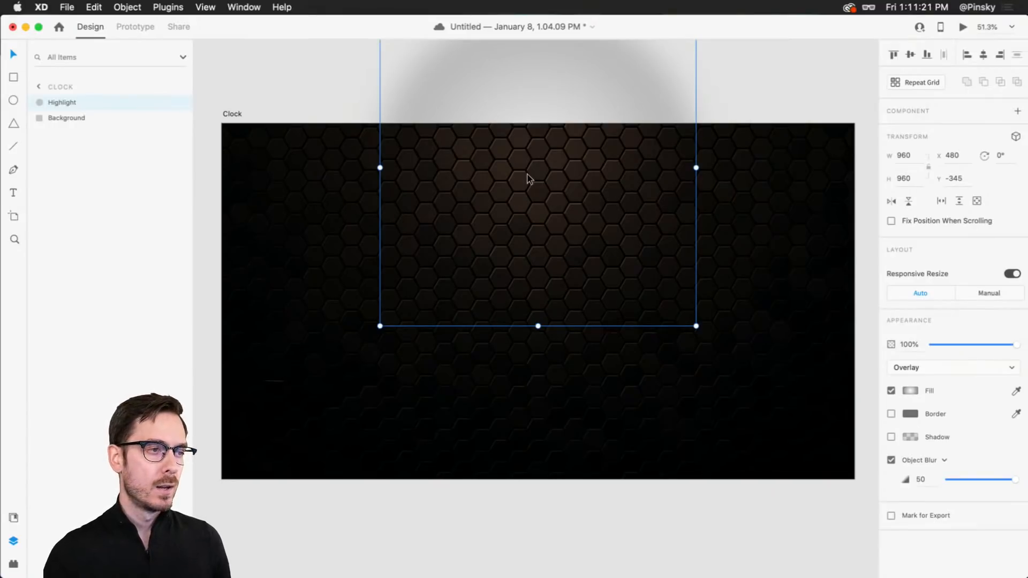
key("r")
mouse_move(318, 151)
left_mouse_down()
mouse_move(601, 353)
mouse_move(622, 407)
mouse_move(593, 376)
left_mouse_up()
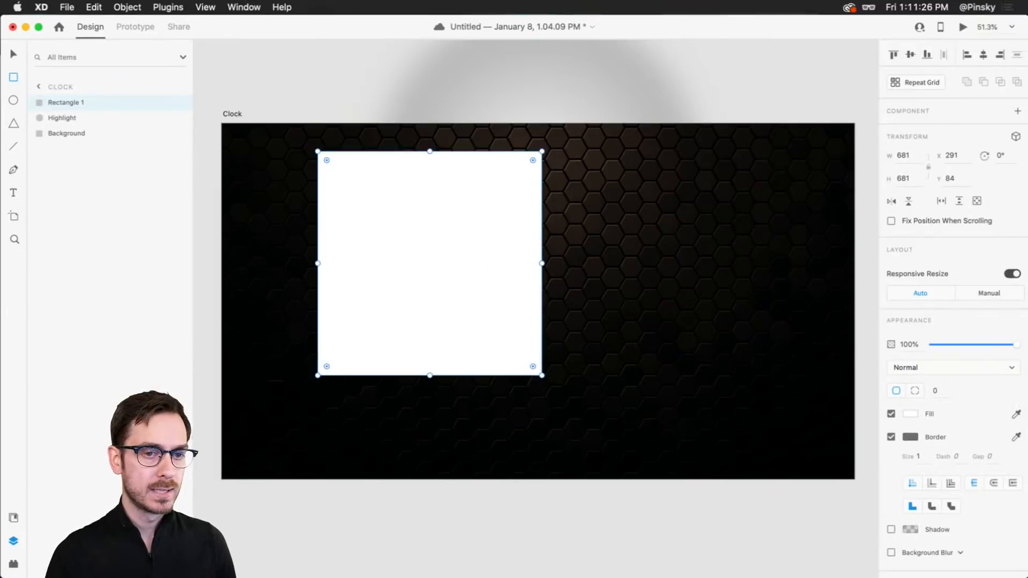
left_click(910, 414)
left_click_drag(780, 387, 757, 431)
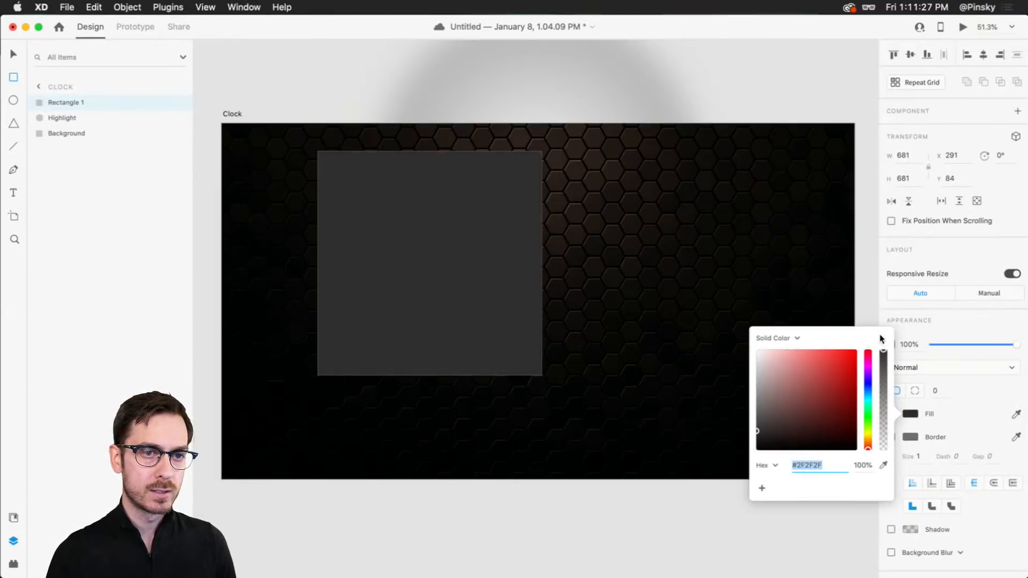
left_click(964, 260)
- Try the dark grey square in different positions over the hexagon background, then delete it
left_click_drag(474, 266, 563, 293)
key("super+z")
left_click_drag(476, 281, 584, 294)
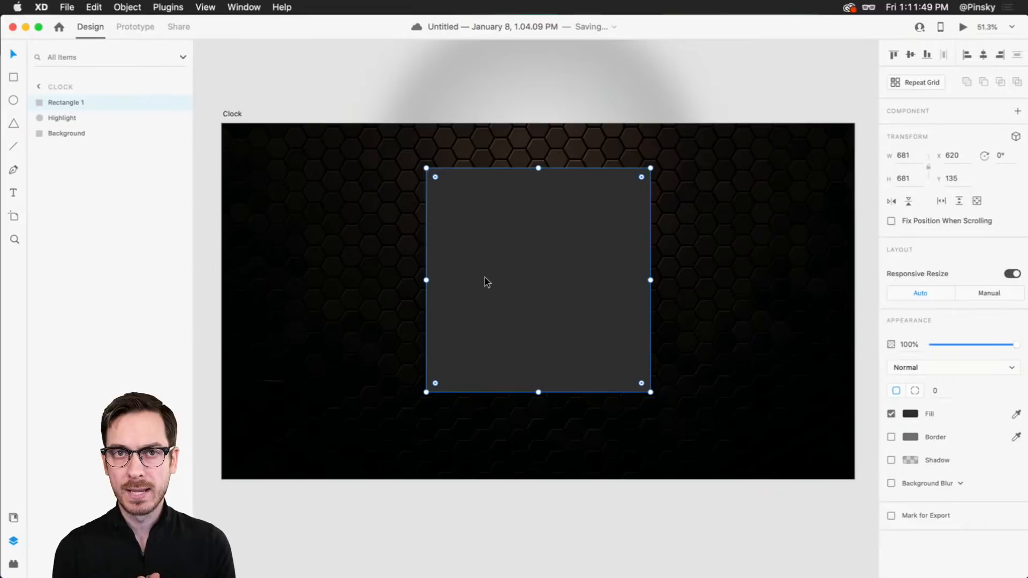
left_click_drag(599, 265, 484, 290)
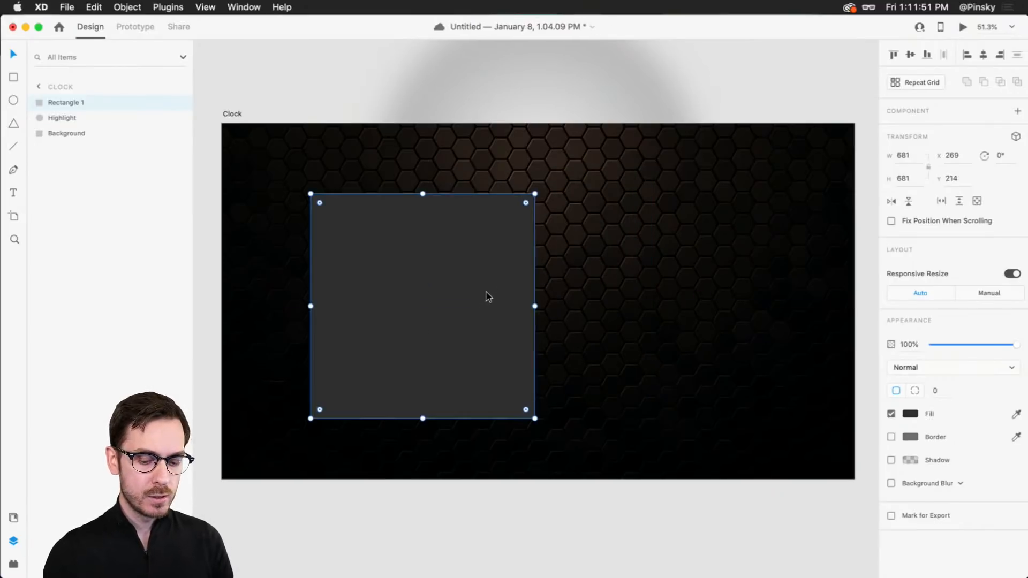
key("Delete")
- Turn on 3D Transforms with the Highlight circle selected
left_click(550, 156)
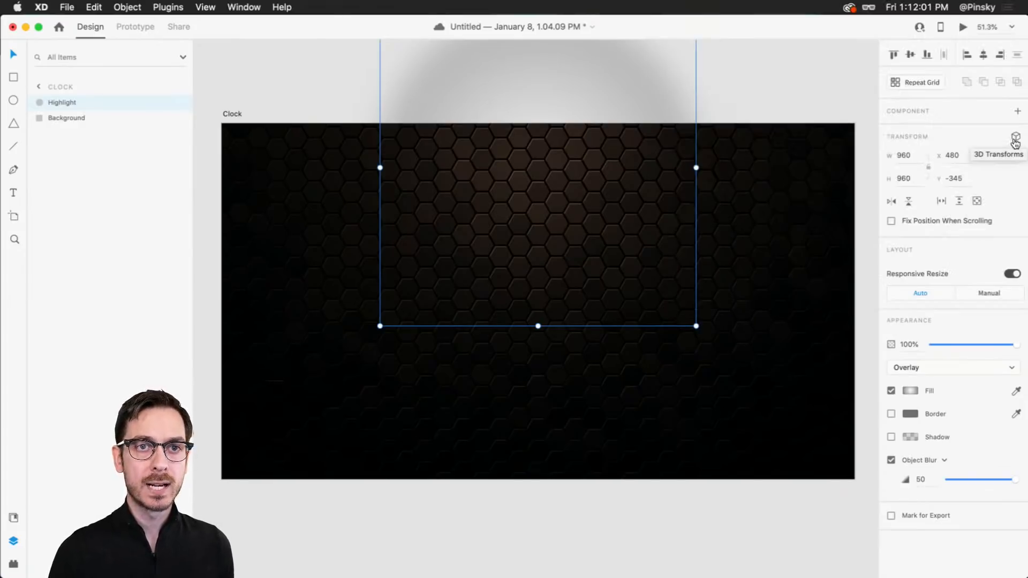
left_click(1015, 137)
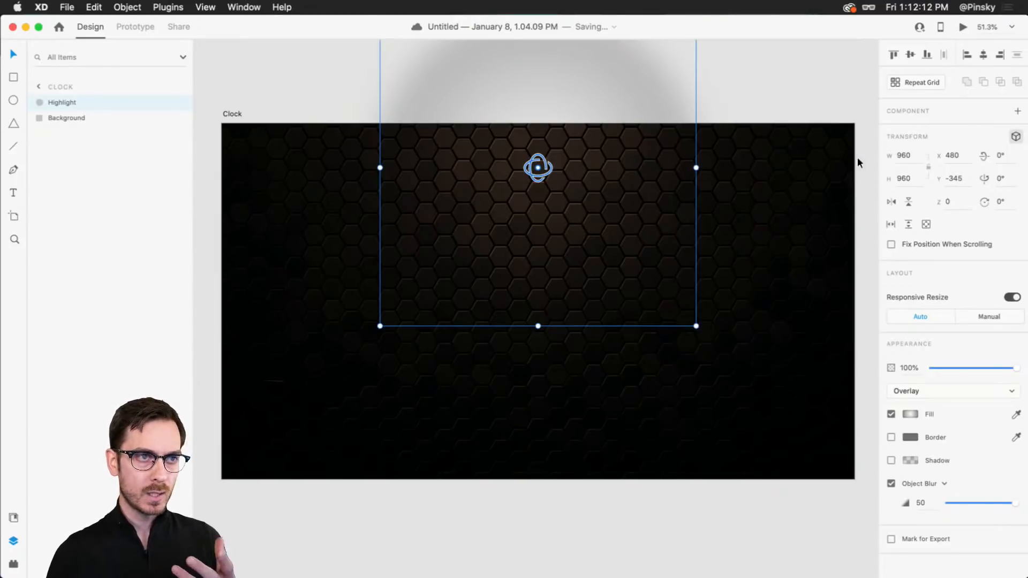
- Draw a white rectangle about 696 by 668 px, try its 3D transform control, undo that change and delete the rectangle
key("r")
left_click_drag(312, 225, 539, 450)
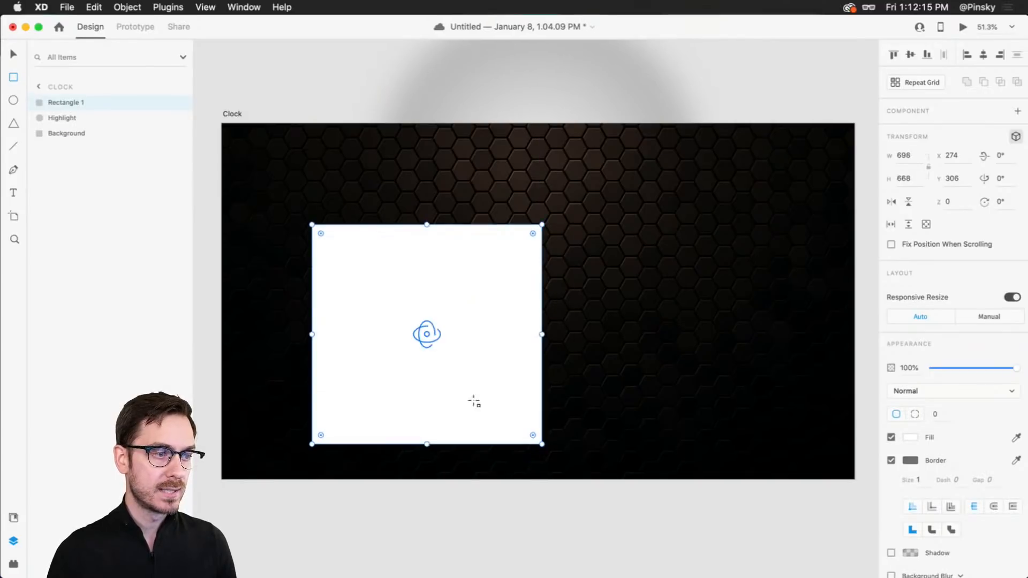
left_click_drag(424, 335, 436, 378)
key("super+z")
key("Delete")
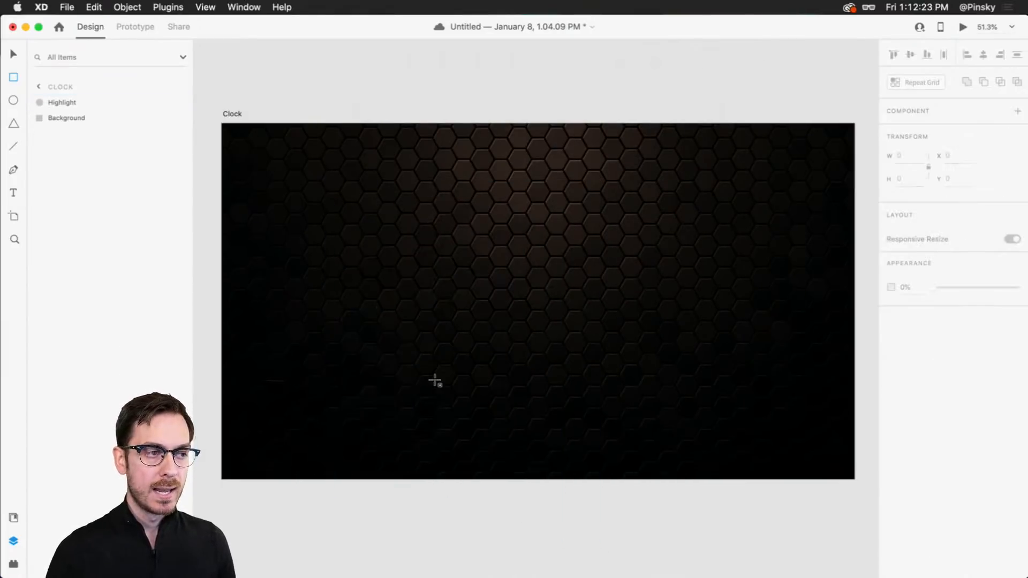
- Switch to Safari and zoom in on the flip clocks in the Instagram desk photo
left_click(509, 208)
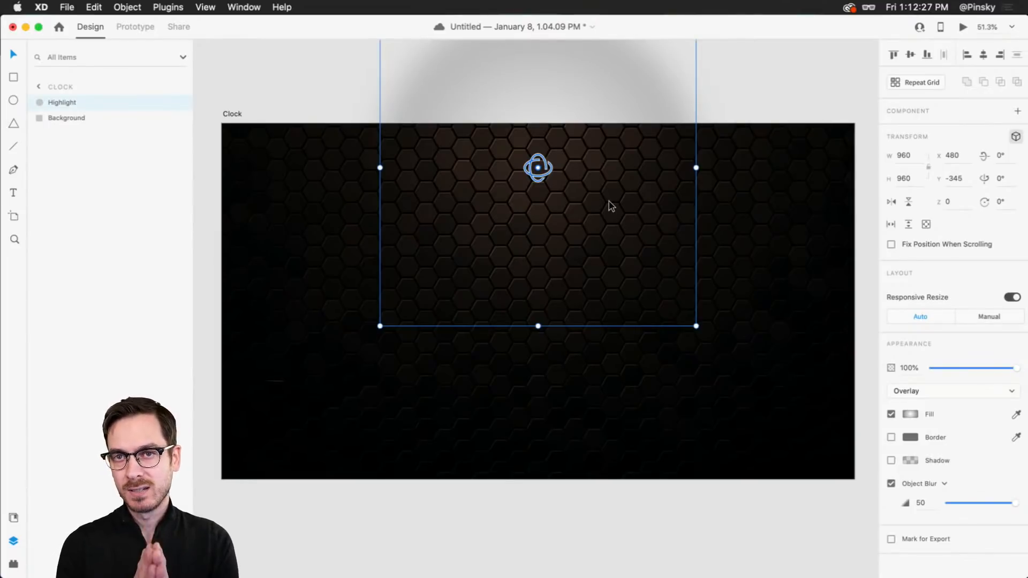
key("super+Tab")
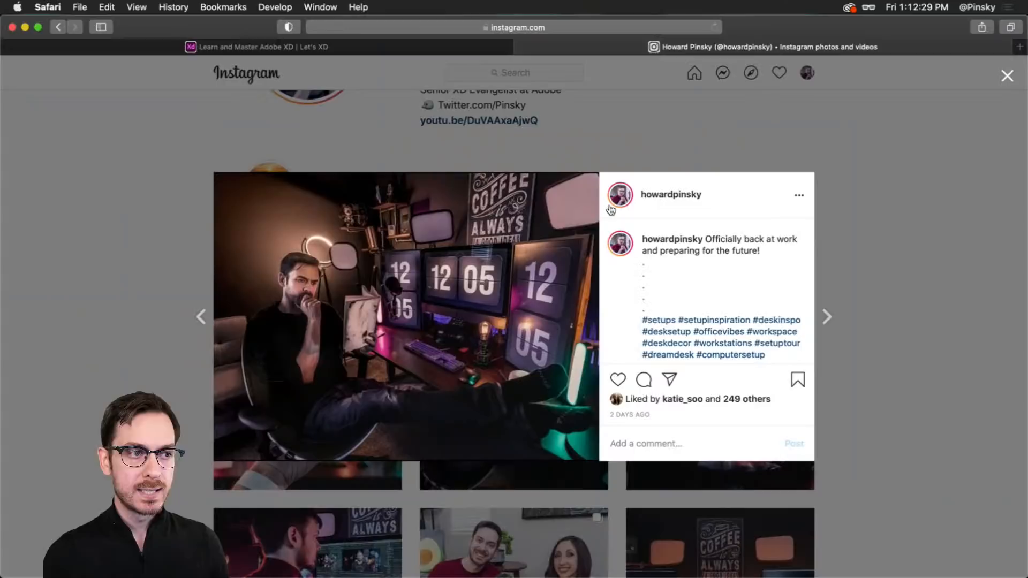
key("alt+super+8")
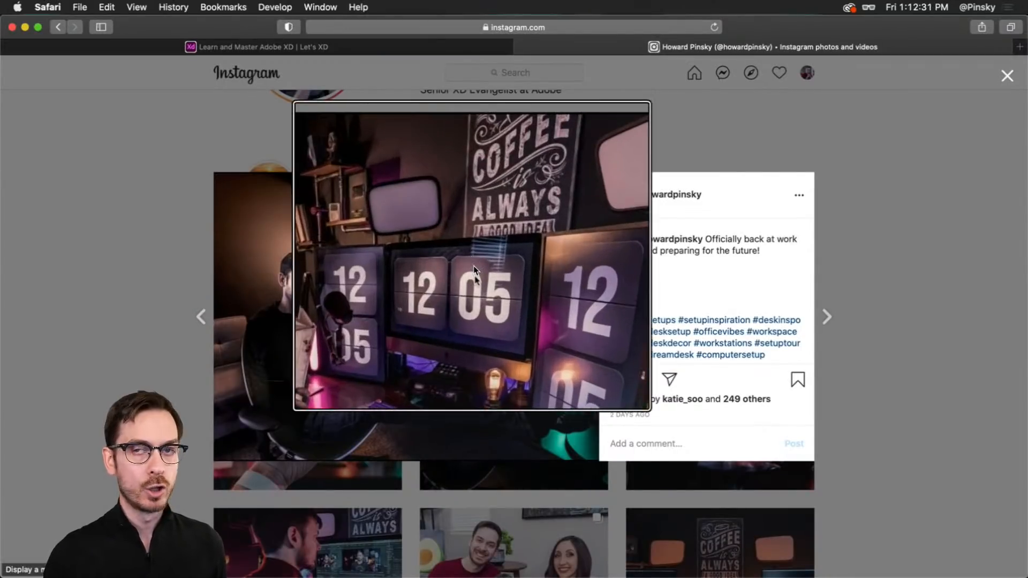
- Switch back to Adobe XD, set the Highlight circle's Z position to 1, and turn off its 3D Transforms
key("alt+super+8")
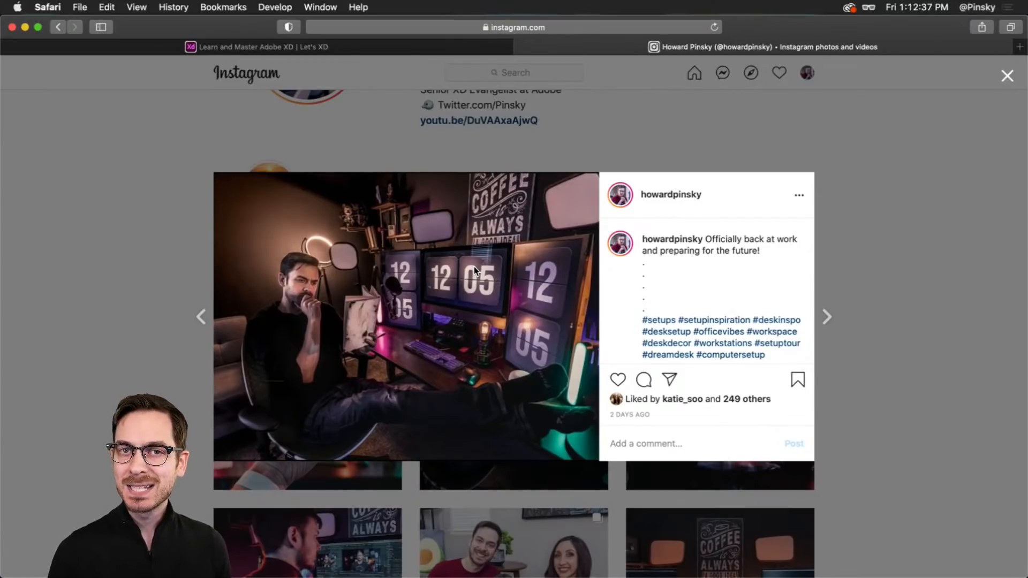
key("super+Tab")
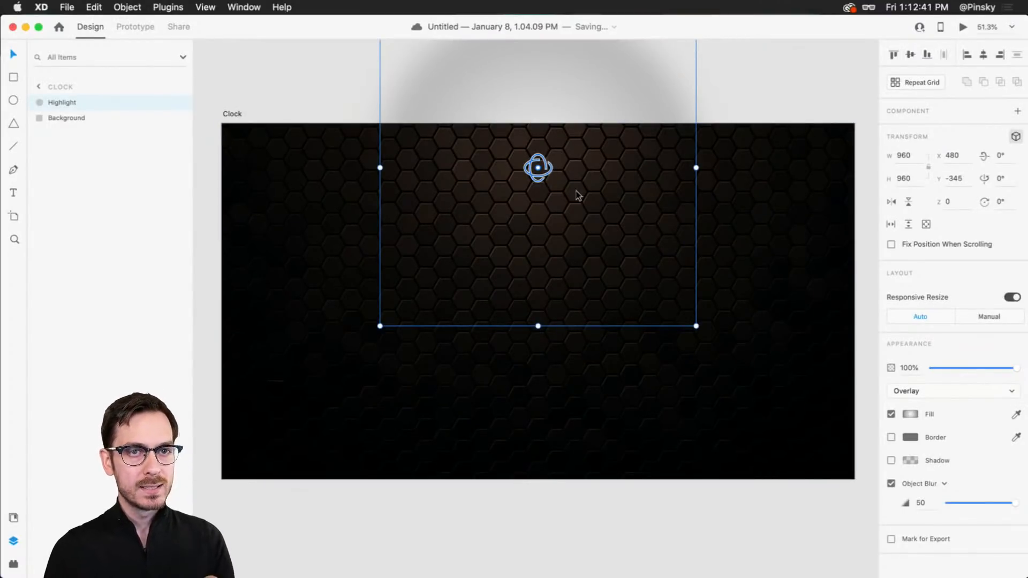
left_click(958, 209)
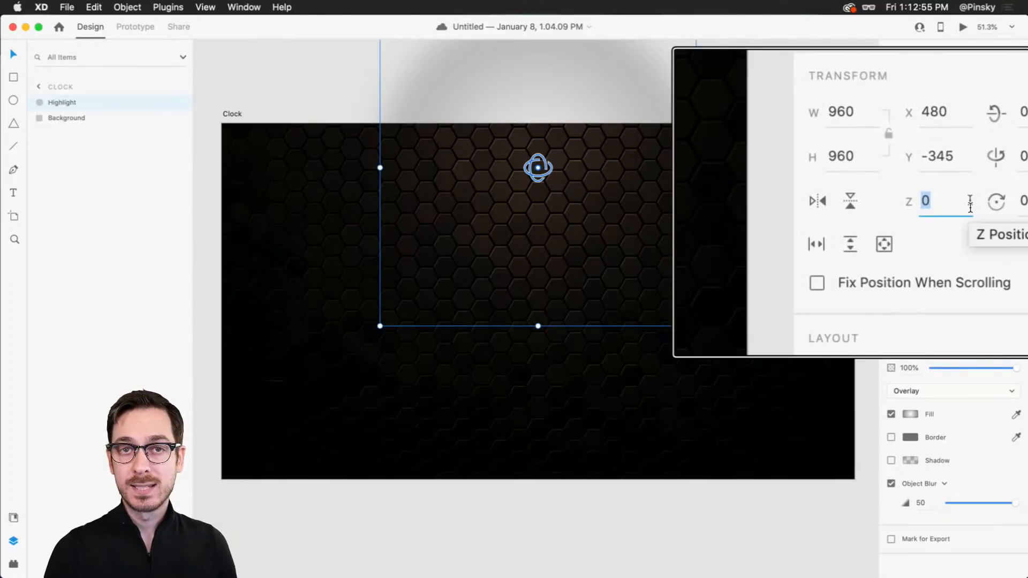
type("1")
key("Return")
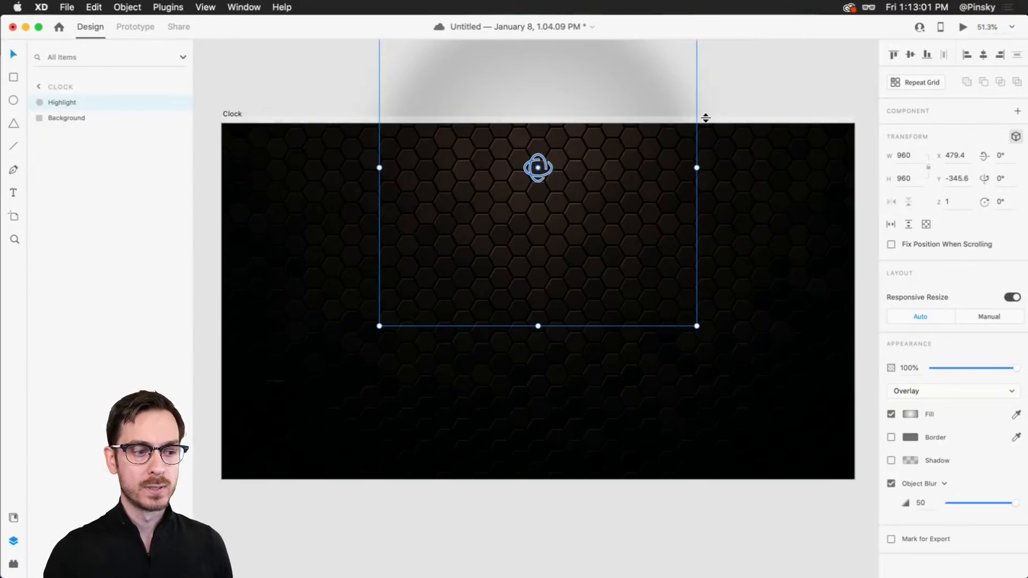
key("super+alt+t")
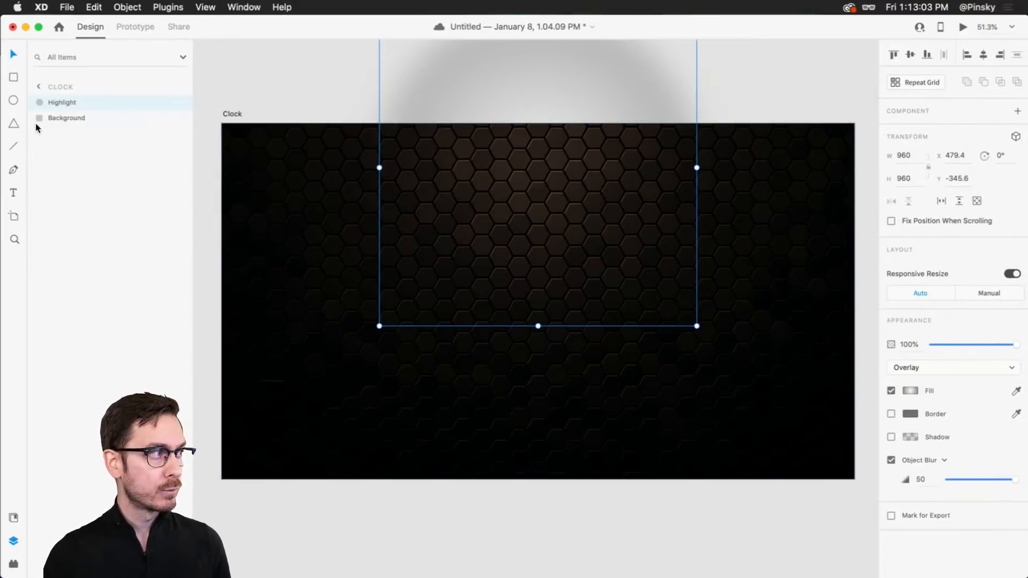
- Draw a rectangle about 863 by 844 px near the artboard's centre, without a border and with a dark grey fill
left_click(14, 77)
mouse_move(357, 156)
left_mouse_down()
mouse_move(600, 359)
mouse_move(642, 436)
left_mouse_up()
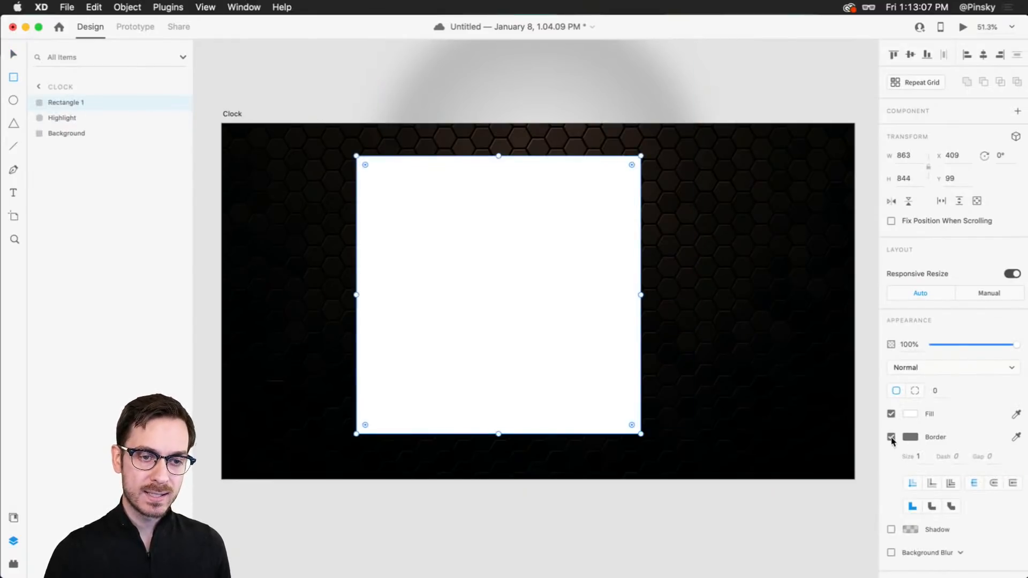
left_click(890, 437)
left_click(916, 414)
left_click_drag(770, 429, 738, 436)
left_click(13, 54)
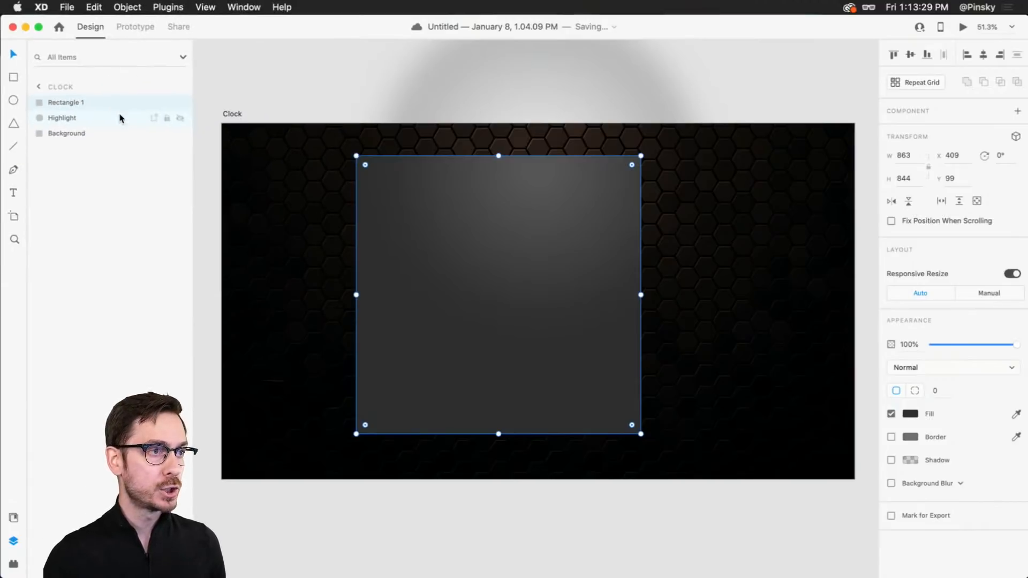
- Delete the dark grey rectangle and clear the selection
scroll(589, 190, "down", 1)
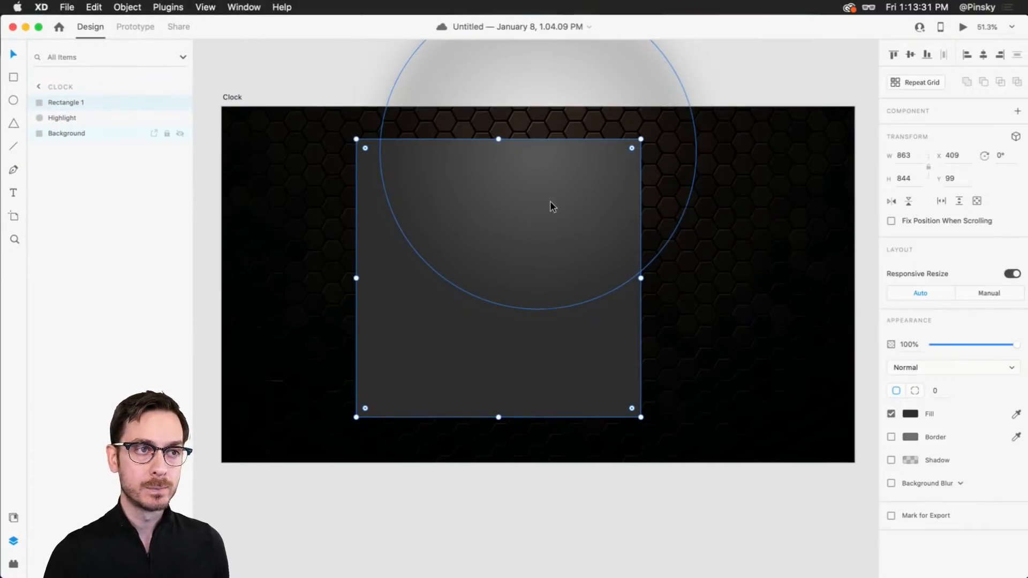
scroll(553, 206, "up", 2)
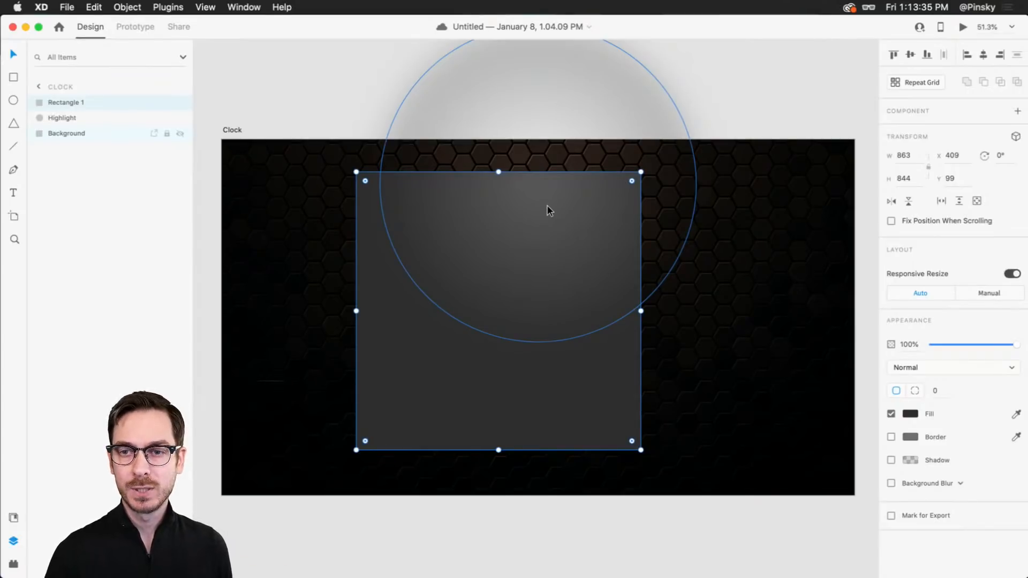
key("Delete")
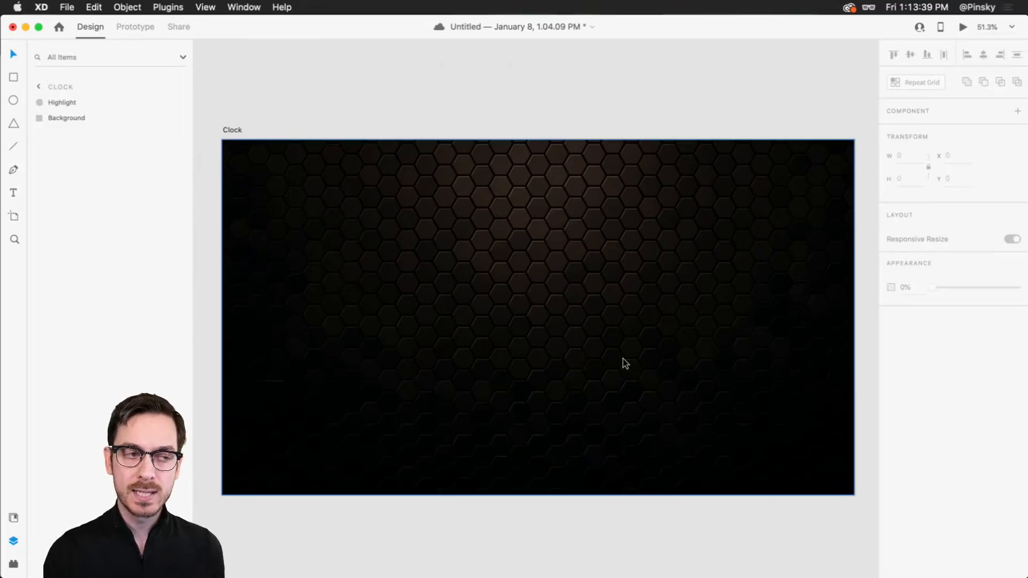
left_click(633, 344)
left_click(755, 105)
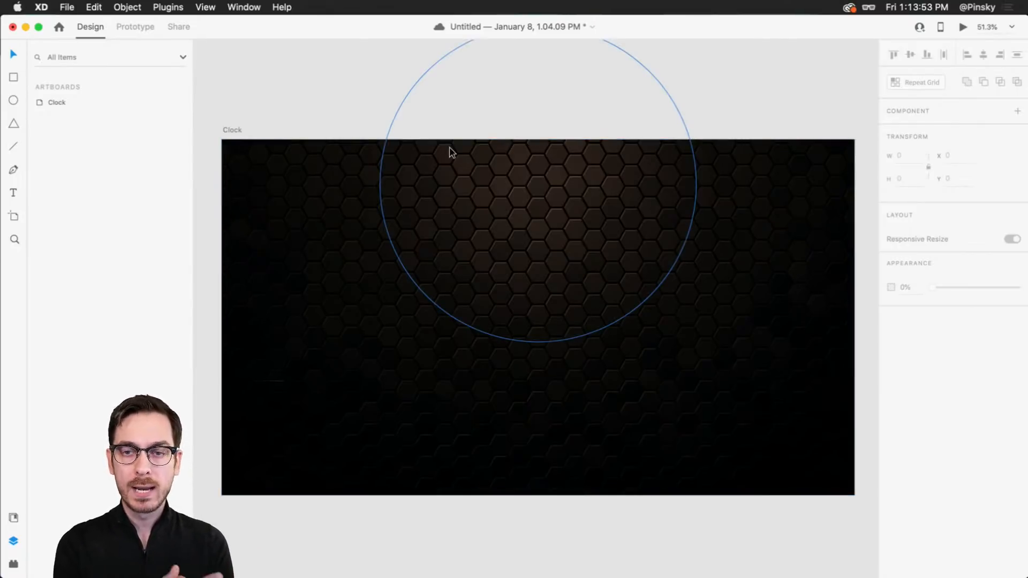
- Draw a white rectangle about 849 by 891 px on the artboard's left half, at about X 74 and Y 95
left_click(14, 77)
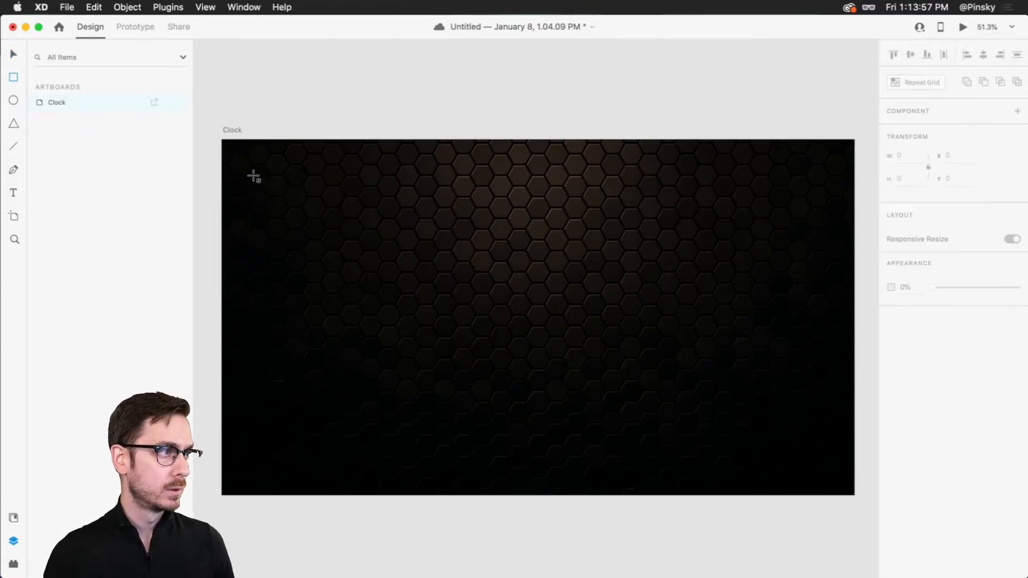
left_click_drag(253, 166, 539, 459)
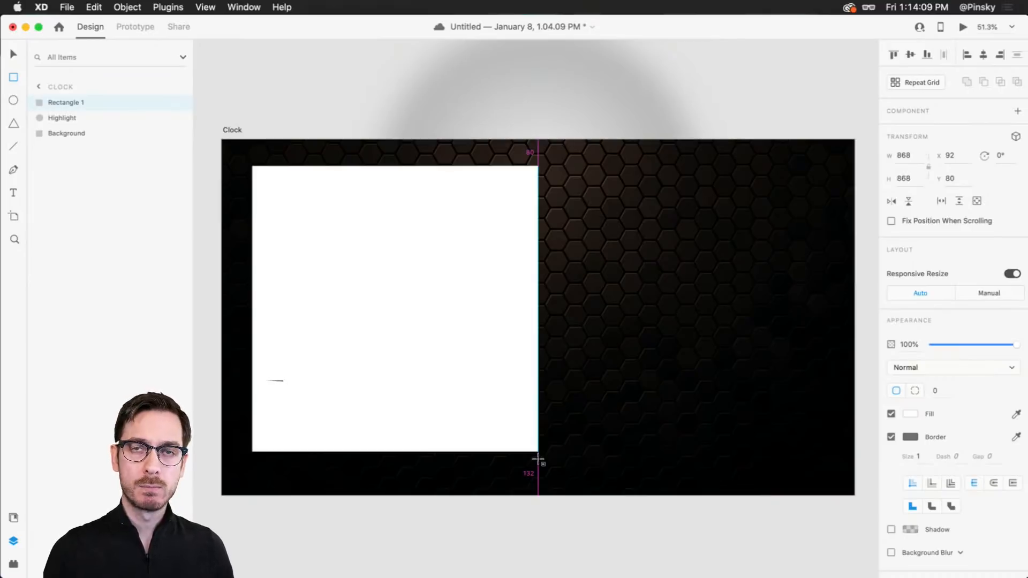
left_click_drag(538, 459, 537, 461)
key("v")
mouse_move(430, 331)
left_mouse_down()
mouse_move(702, 318)
mouse_move(681, 313)
left_mouse_up()
key("super+z")
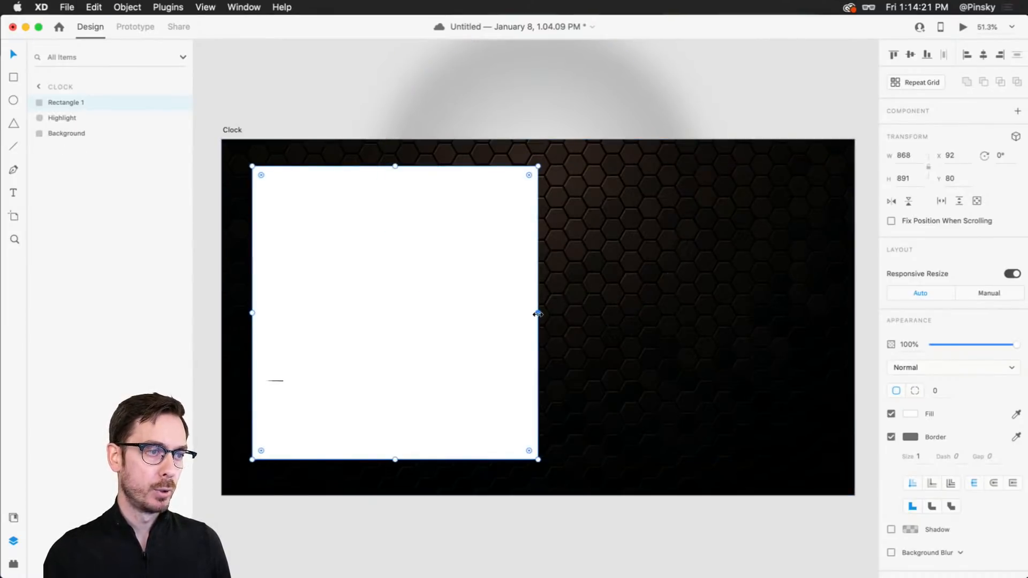
left_click_drag(536, 313, 530, 315)
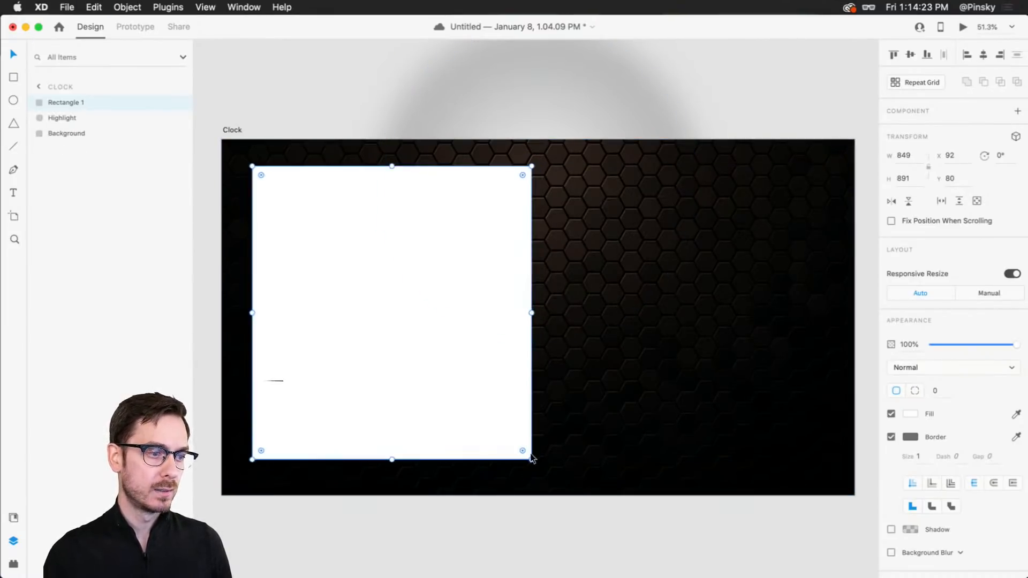
left_click_drag(425, 367, 420, 370)
- Try a copy of the white rectangle on the artboard's right half, then delete the copy
left_click_drag(390, 338, 696, 335)
key("Delete")
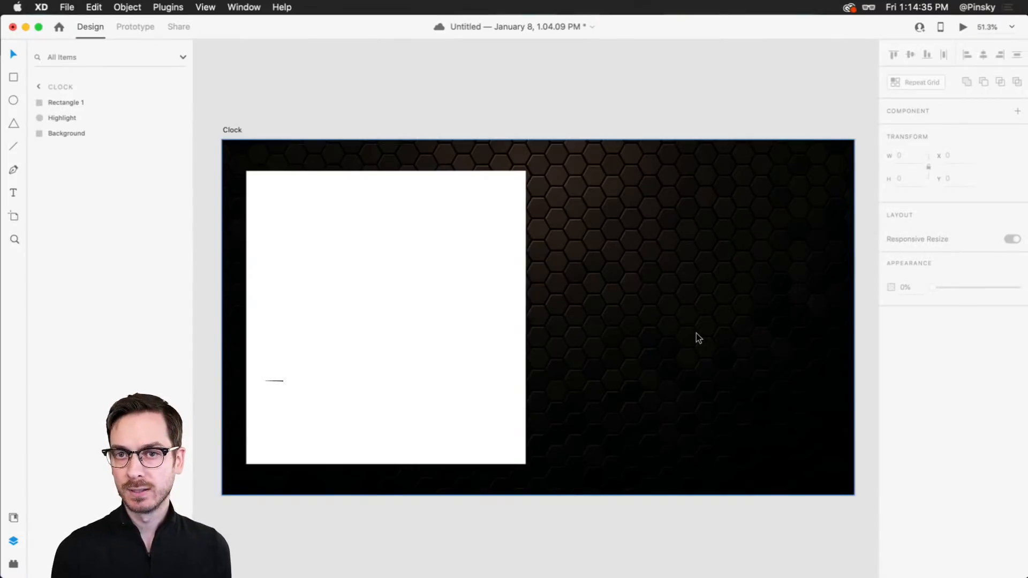
left_click(619, 299)
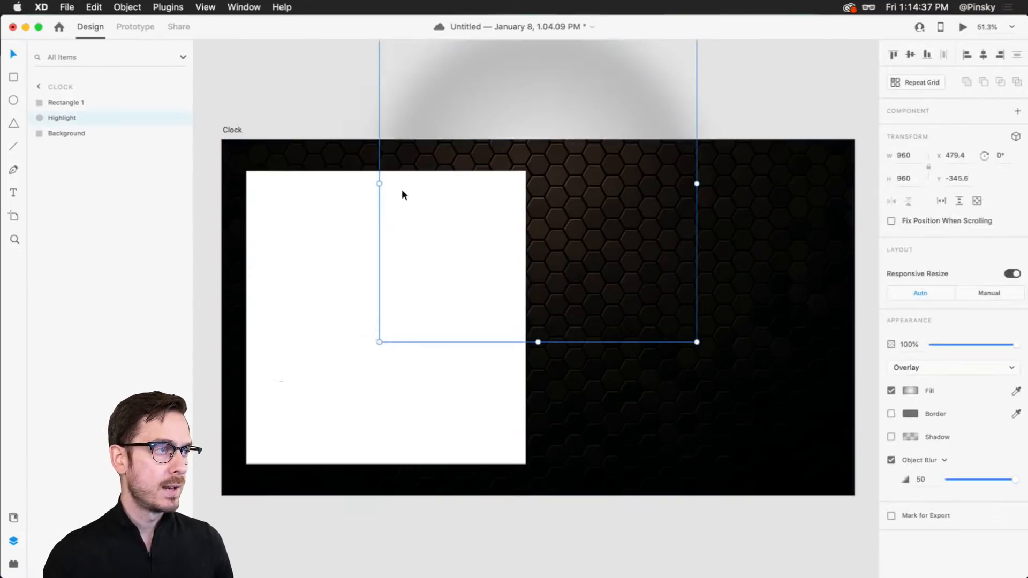
- Round the white rectangle's corners to a radius of about 74 and remove its border
left_click(270, 181)
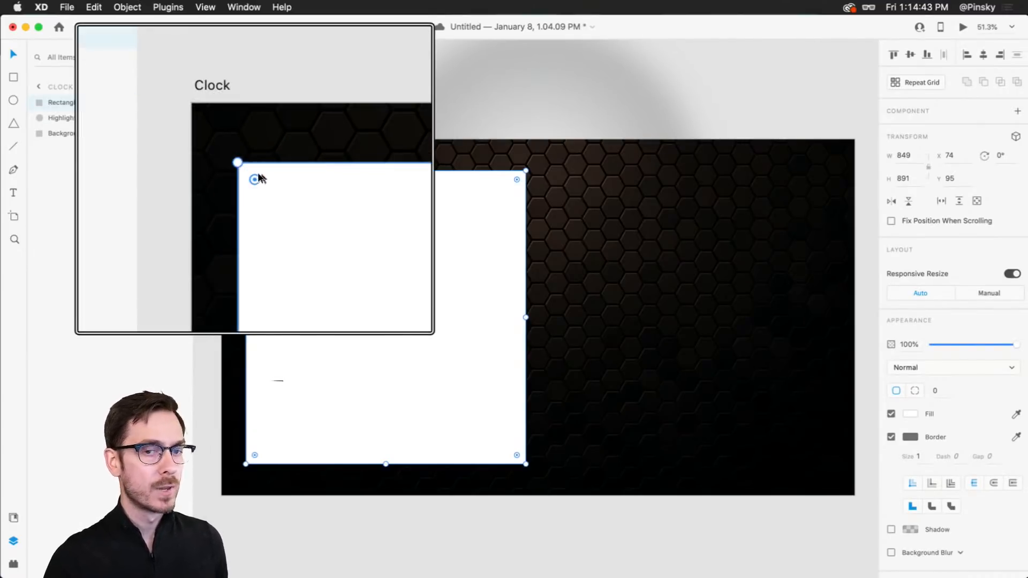
mouse_move(255, 178)
left_mouse_down()
mouse_move(281, 193)
mouse_move(271, 183)
left_mouse_up()
left_click(892, 438)
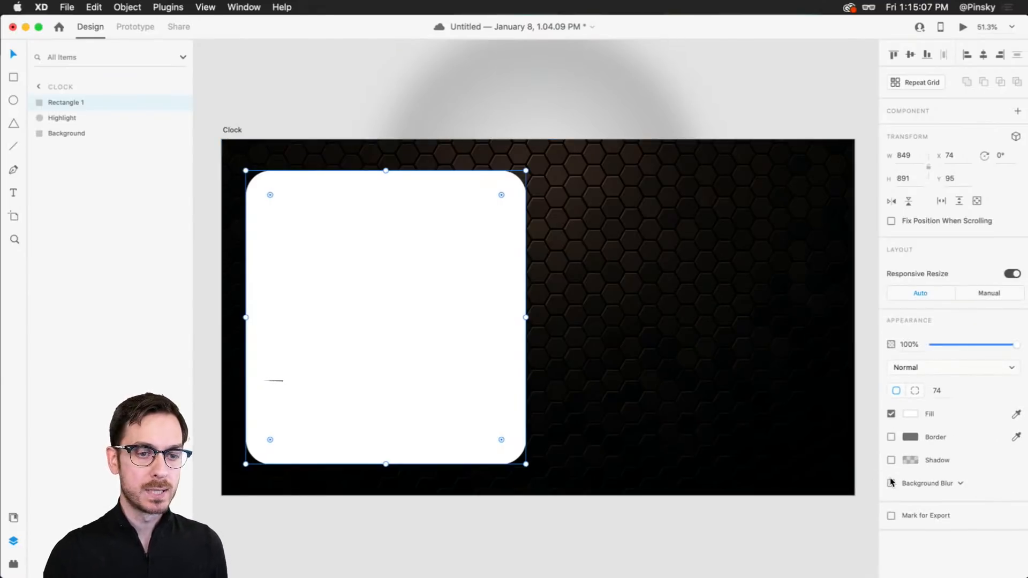
- Try Background Blur on the rounded rectangle with amount 50 and brightness 0 and 6, then turn it off
left_click(890, 482)
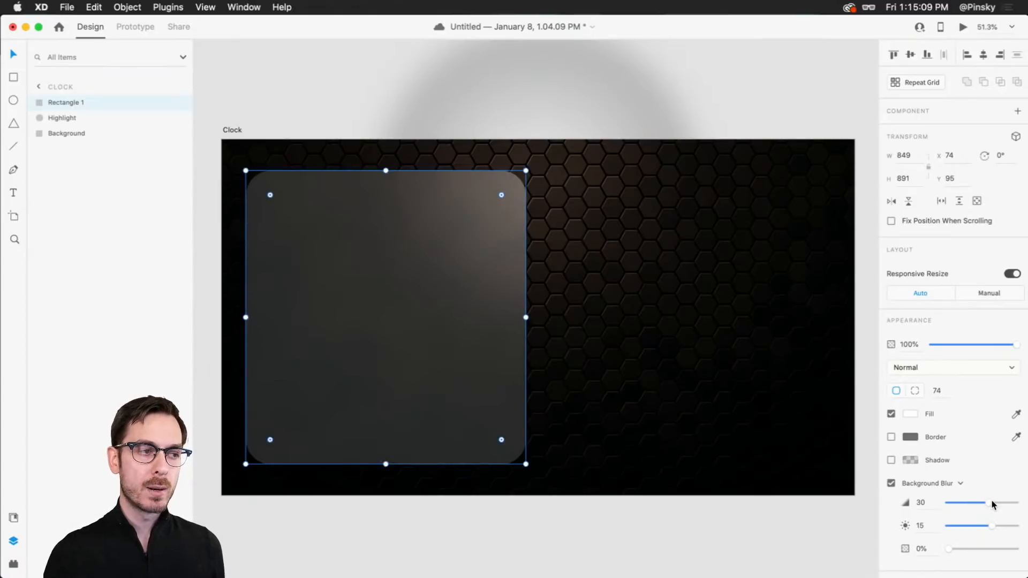
left_click_drag(989, 504, 990, 525)
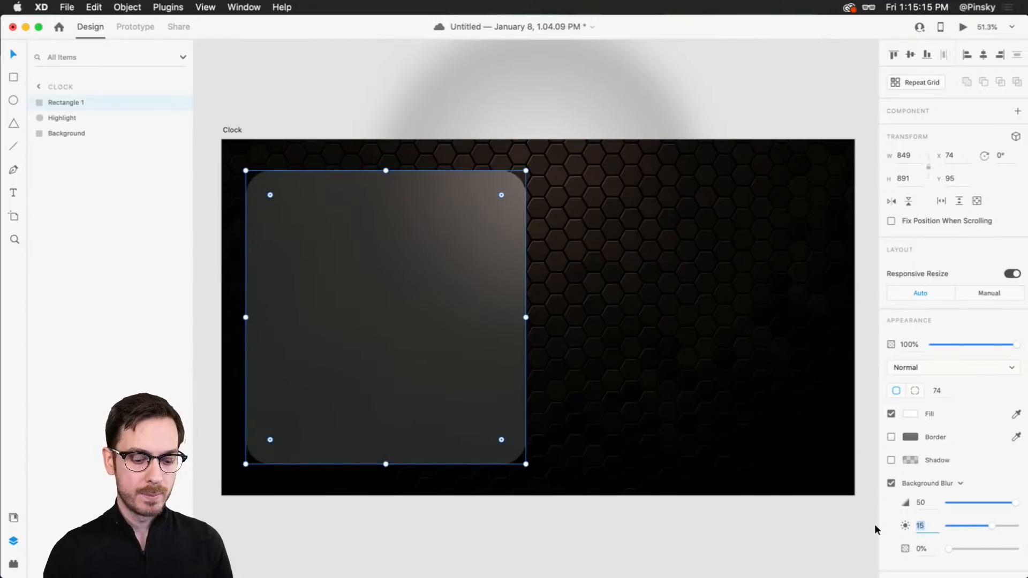
left_click_drag(901, 523, 921, 532)
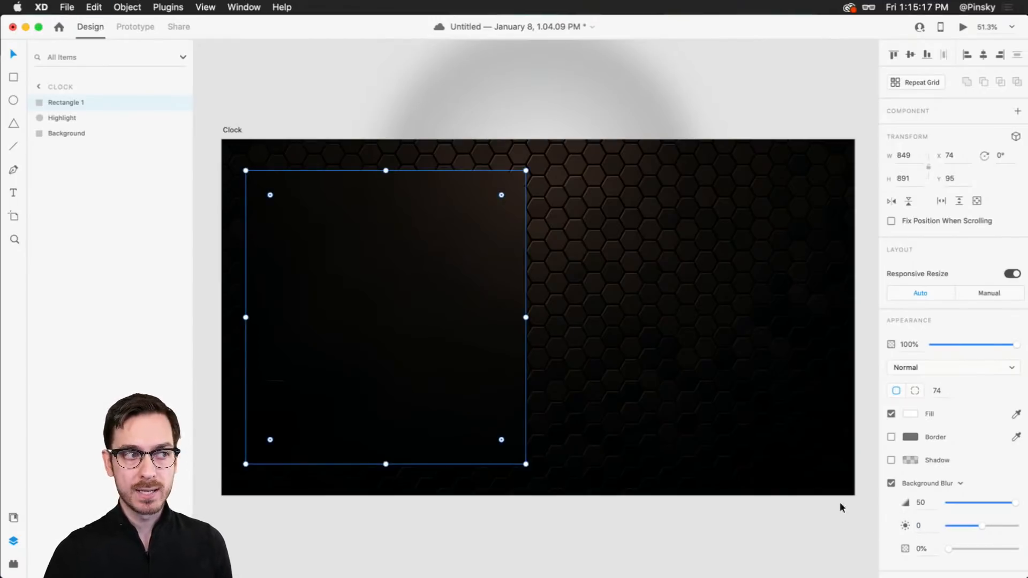
left_click_drag(1011, 505, 986, 523)
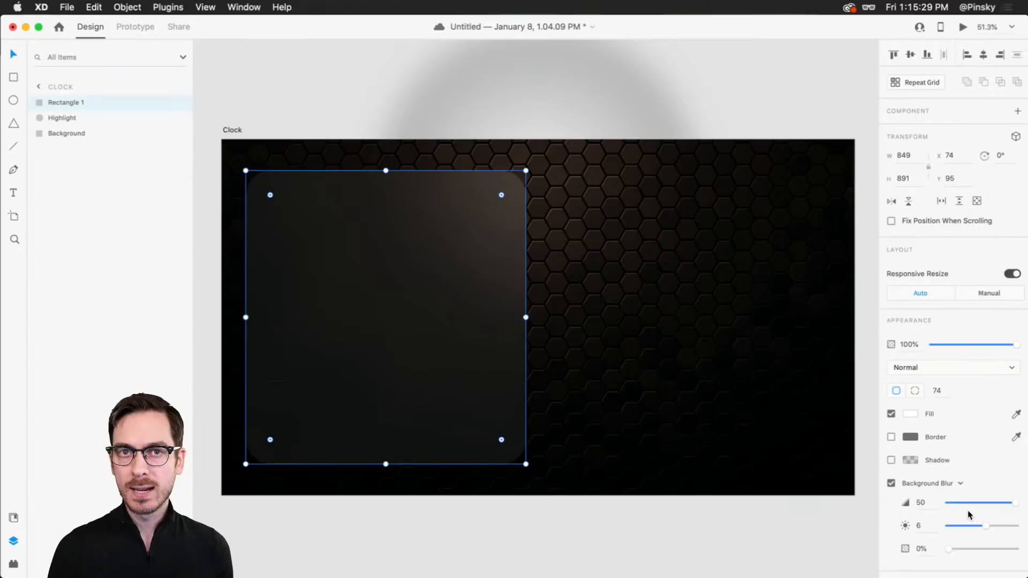
left_click(892, 483)
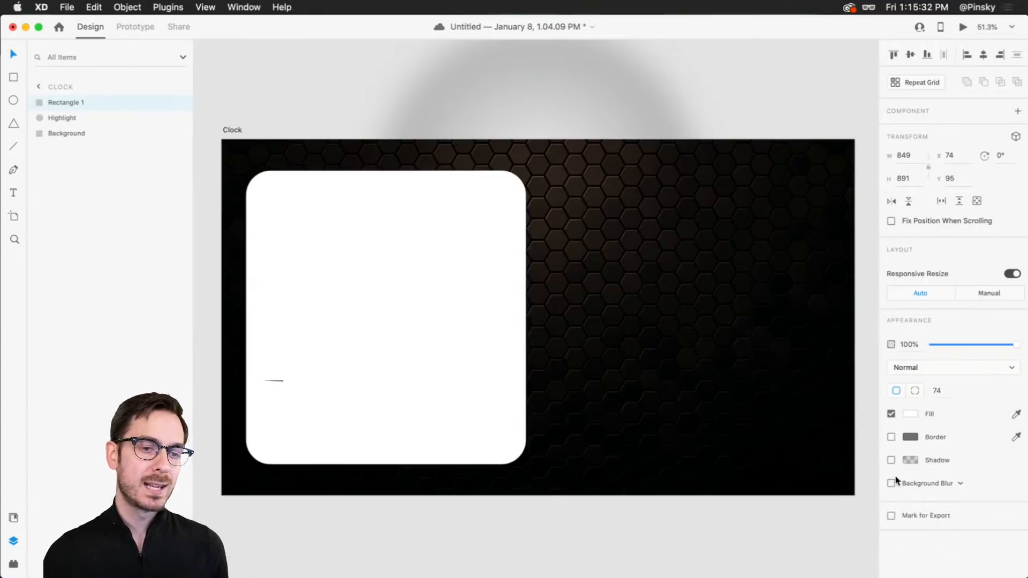
- Give the rounded rectangle a Radial Gradient fill and make the outer colour stop dark brown
left_click(910, 413)
left_click(783, 337)
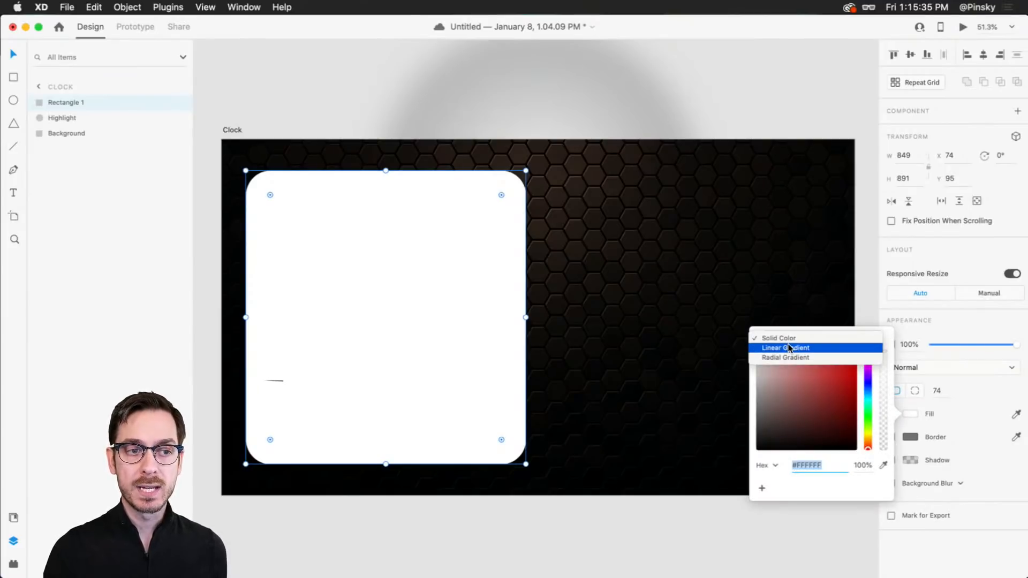
left_click(785, 357)
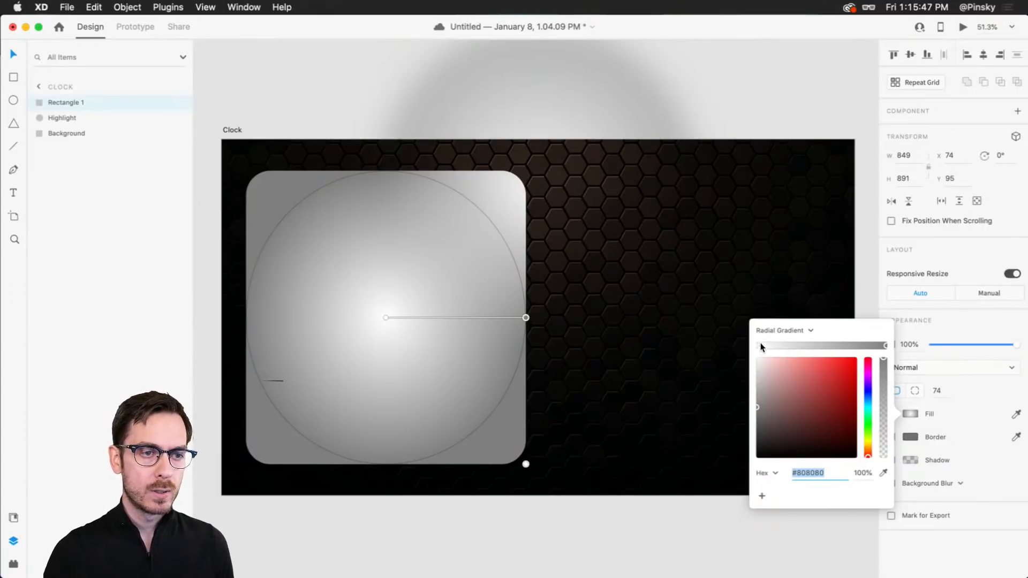
left_click(810, 438)
left_click(869, 452)
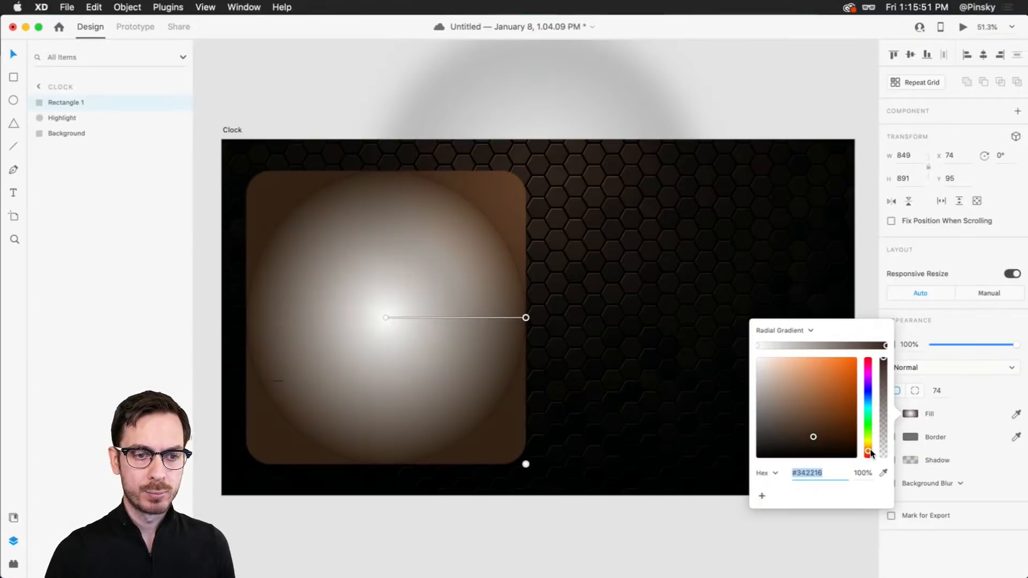
mouse_move(817, 432)
left_mouse_down()
mouse_move(813, 443)
mouse_move(823, 447)
left_mouse_up()
- Recolour the gradient's centre stop brown, sampling the rectangle's upper-right corner and lightening the colour to #4B2C1B
left_click(757, 346)
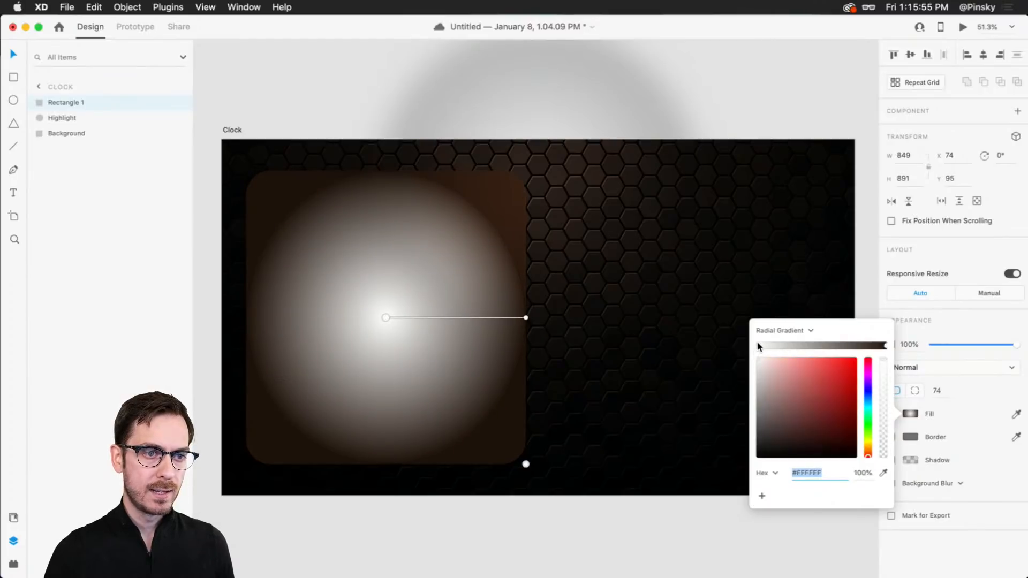
left_click(868, 449)
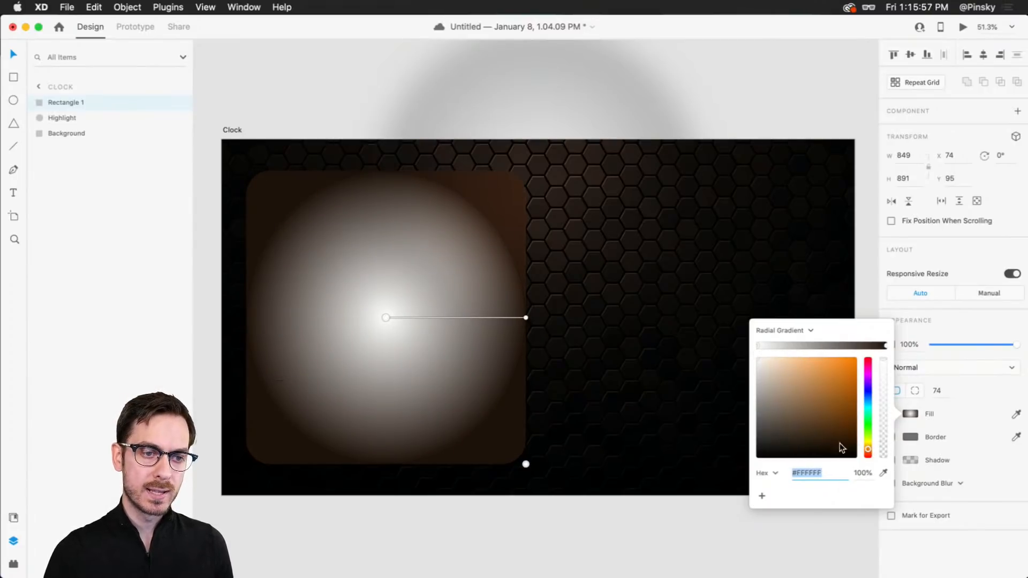
left_click(816, 439)
left_click_drag(817, 439, 809, 435)
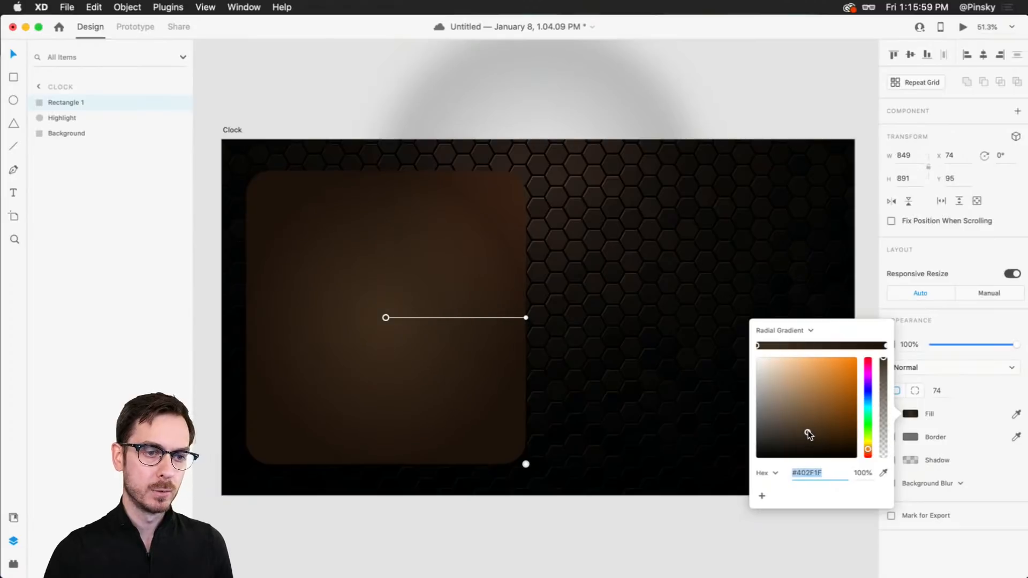
left_click(884, 472)
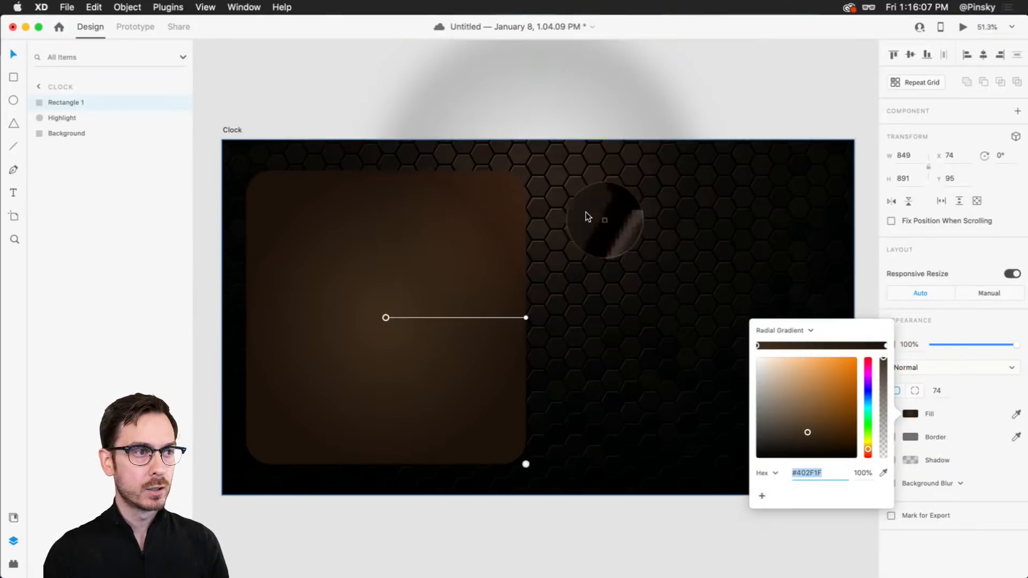
left_click(508, 186)
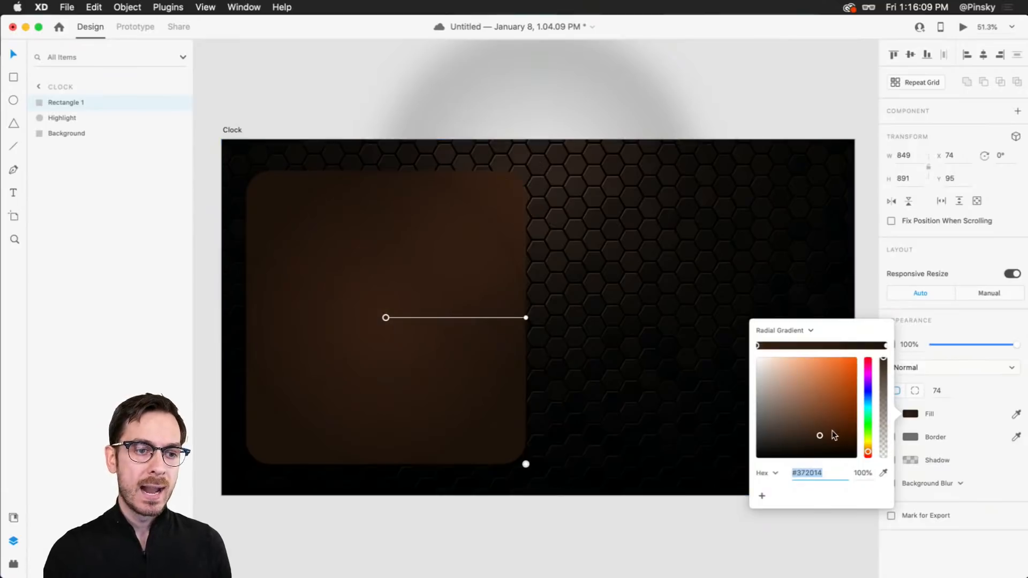
left_click_drag(821, 437, 821, 430)
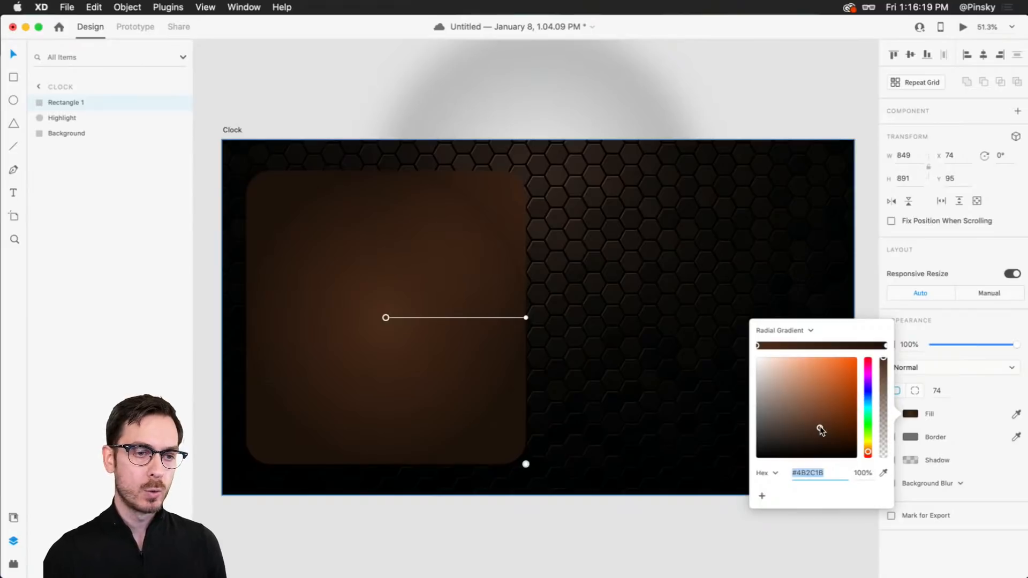
- Refine the radial gradient to #1C130E at the outer stop and #4D3528 at the centre stop
left_click_drag(821, 430, 806, 447)
left_click(886, 345)
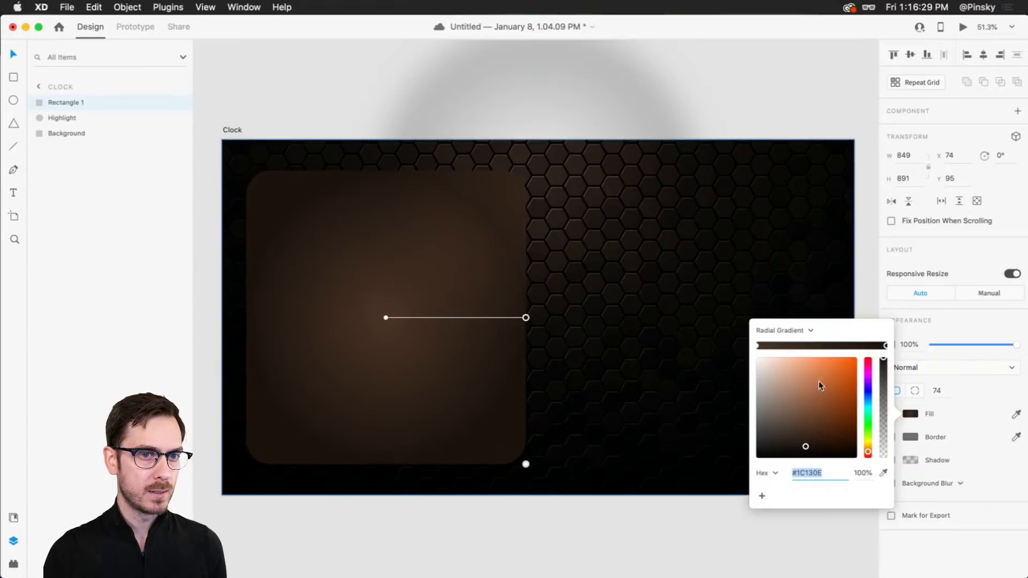
left_click(757, 346)
left_click_drag(803, 428, 805, 429)
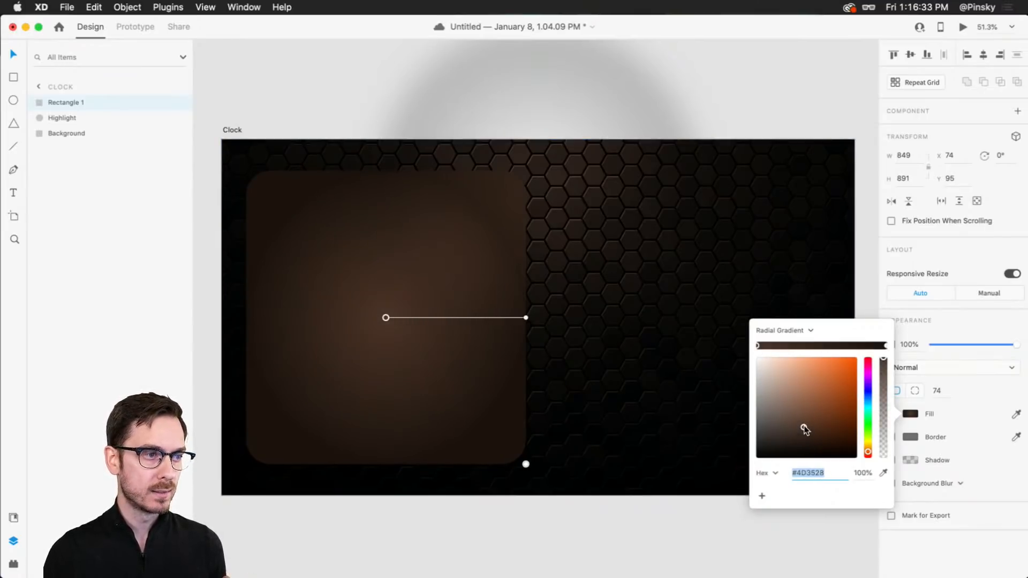
- Try shrinking the radius of the rounded rectangle's radial gradient and undo the change
left_click_drag(526, 318, 483, 319)
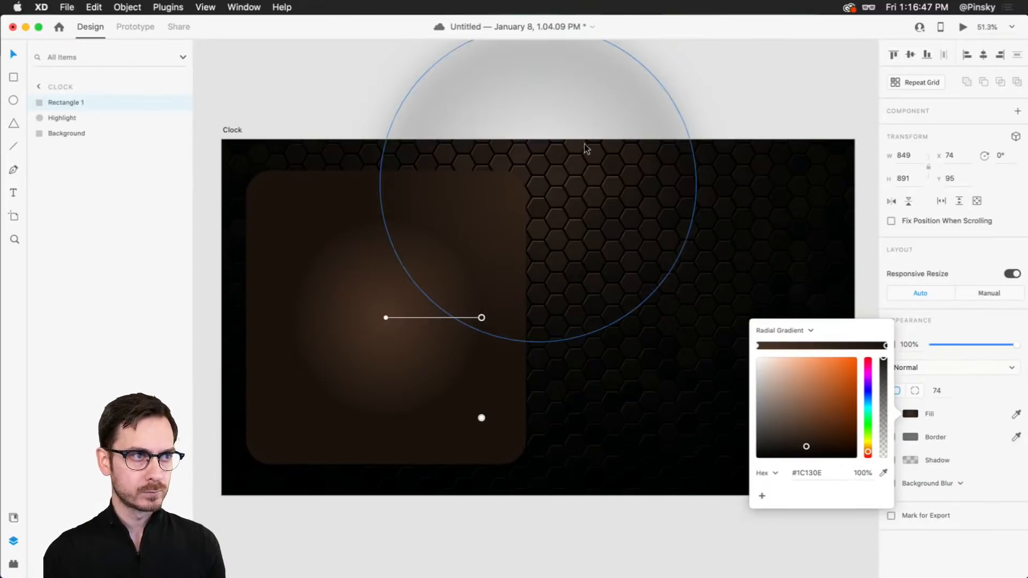
left_click(582, 98)
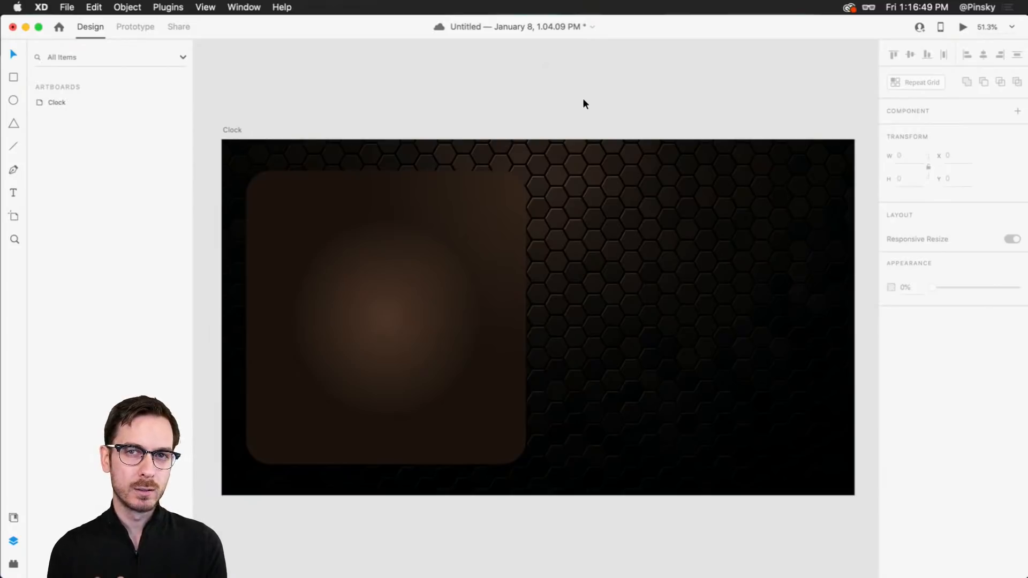
key("super+z")
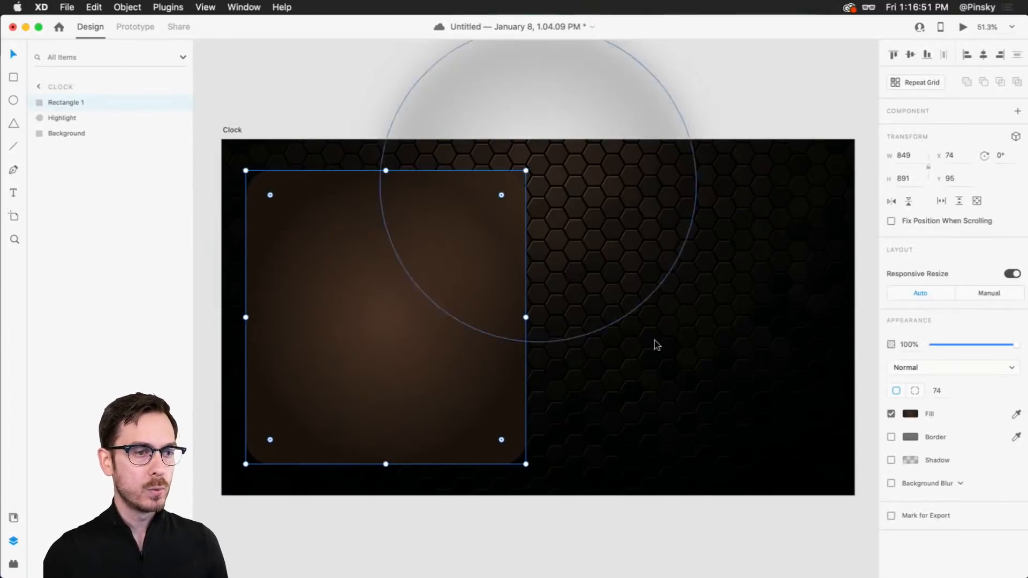
- Extend the rectangle's radial gradient slightly past its side edge, with the outer stop #17100C and the centre stop #533728
left_click(910, 413)
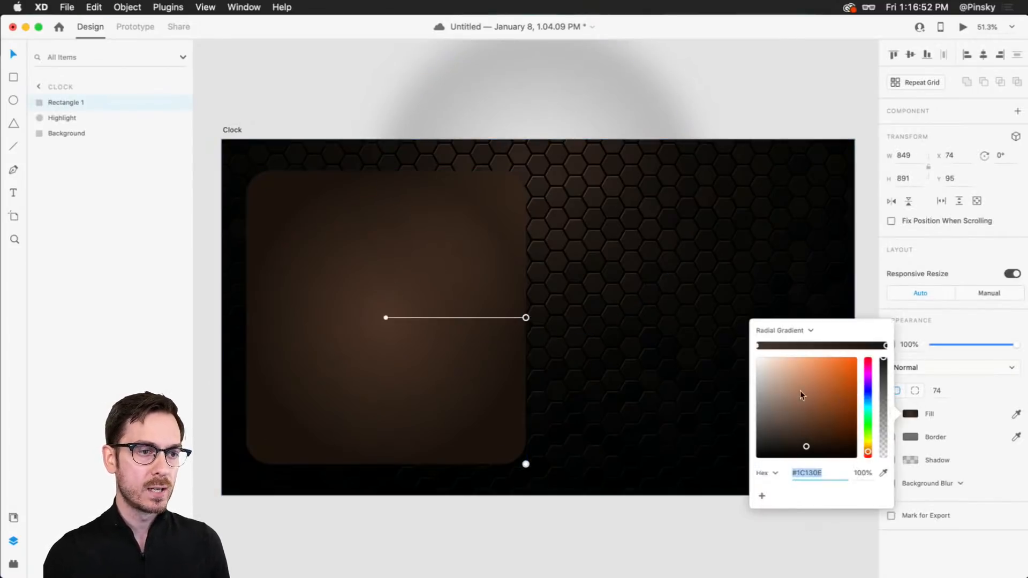
left_click(526, 317)
left_click_drag(526, 318, 538, 317)
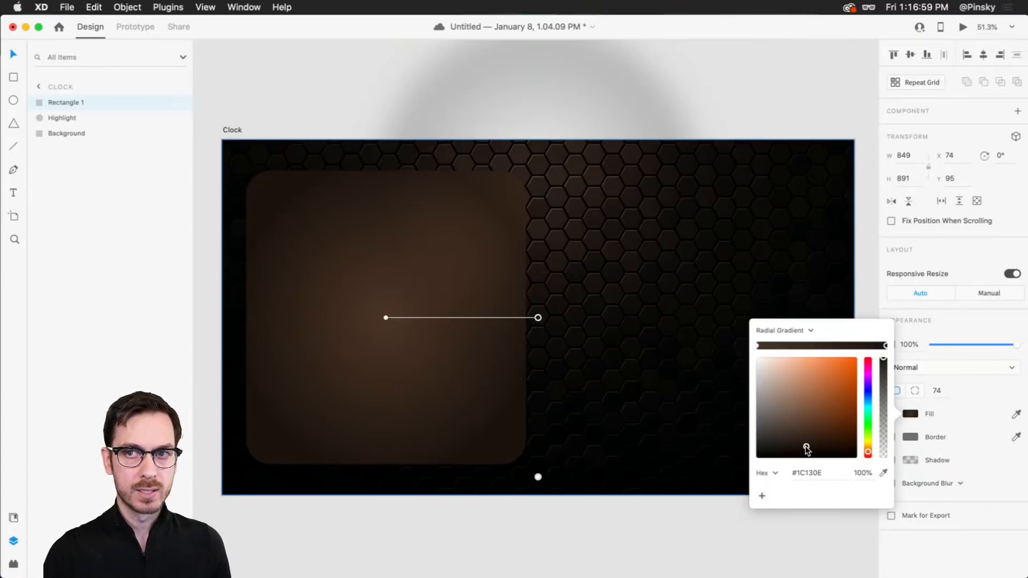
left_click_drag(807, 448, 806, 450)
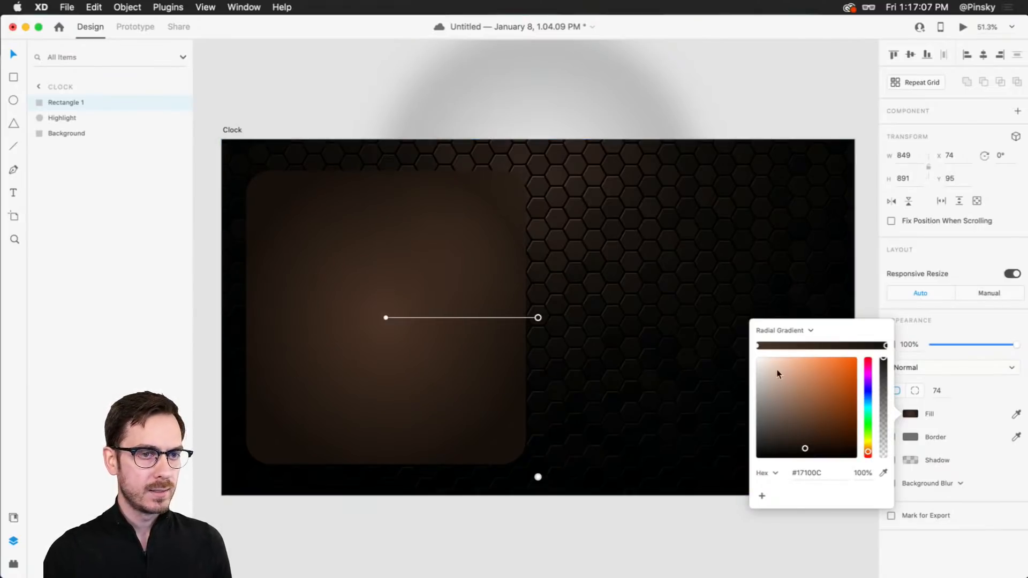
left_click(757, 346)
left_click_drag(805, 426, 809, 426)
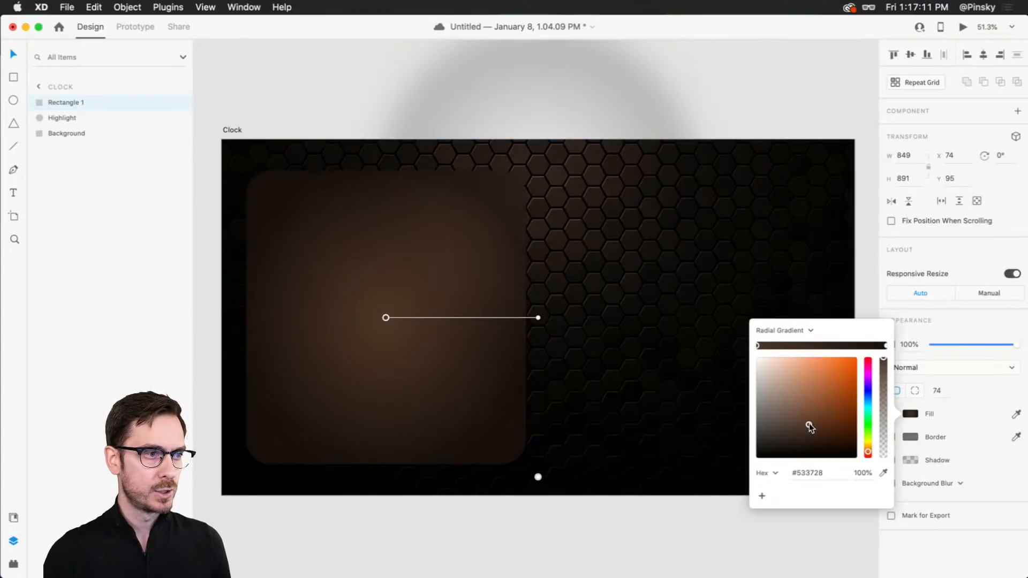
left_click(523, 80)
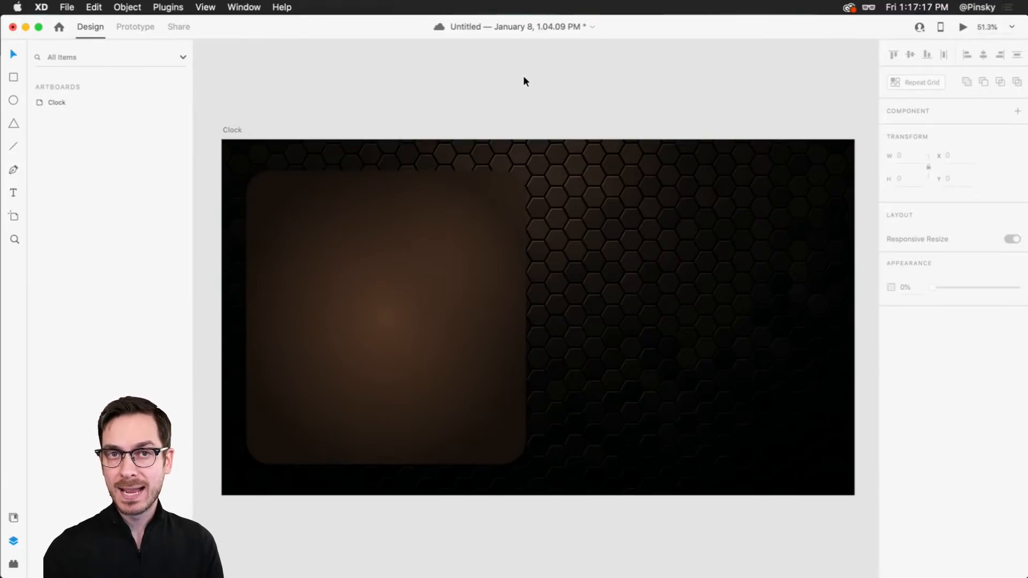
- Save the rounded rectangle's radial gradient as a colour in the document assets
left_click(330, 276)
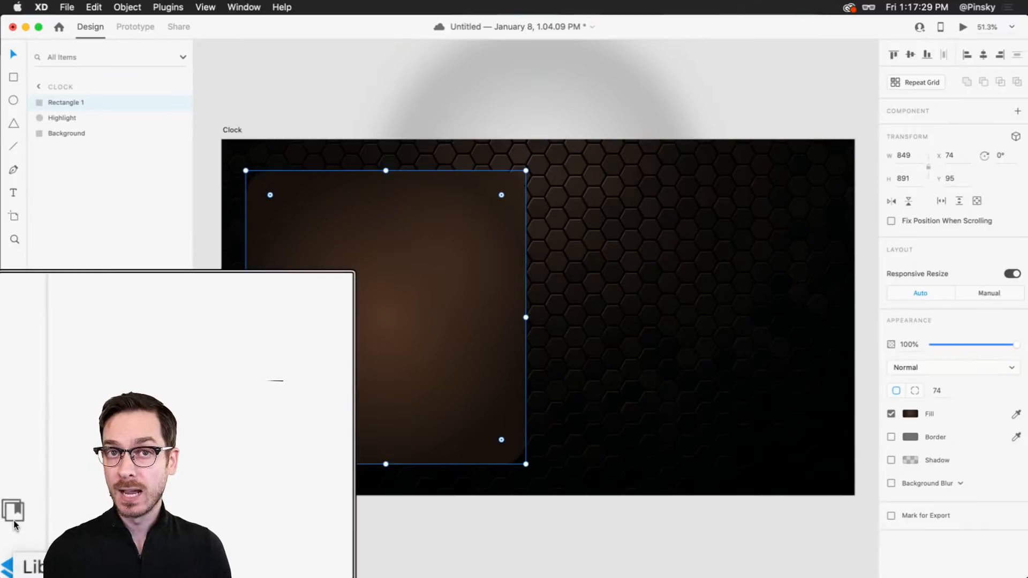
left_click(14, 518)
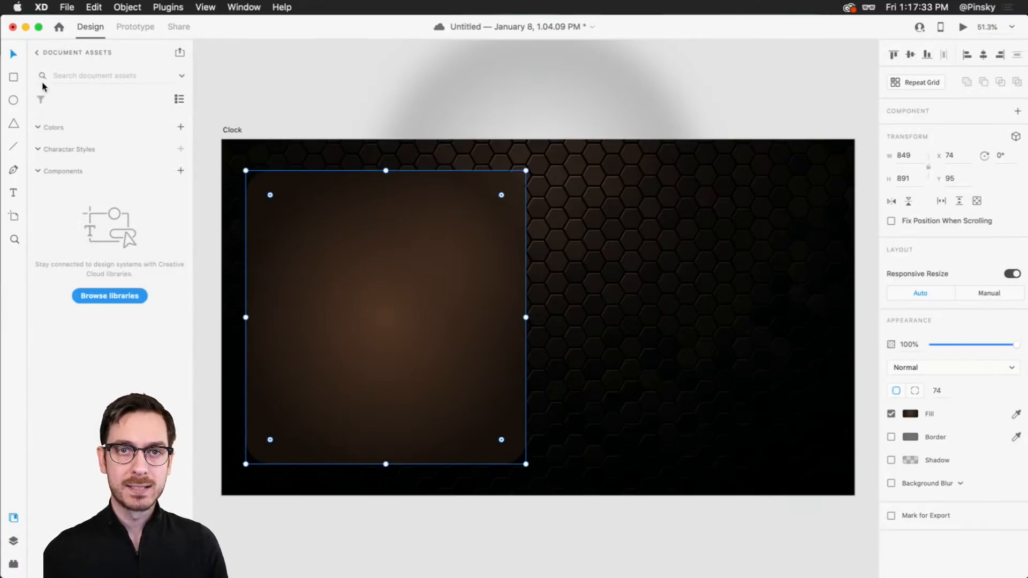
left_click(181, 127)
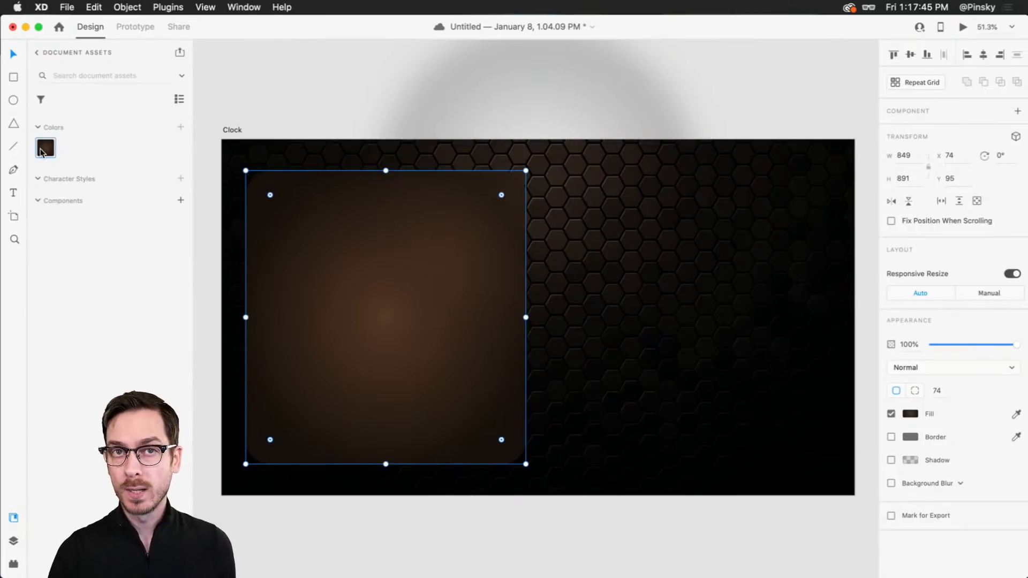
key("Escape")
left_click(371, 324)
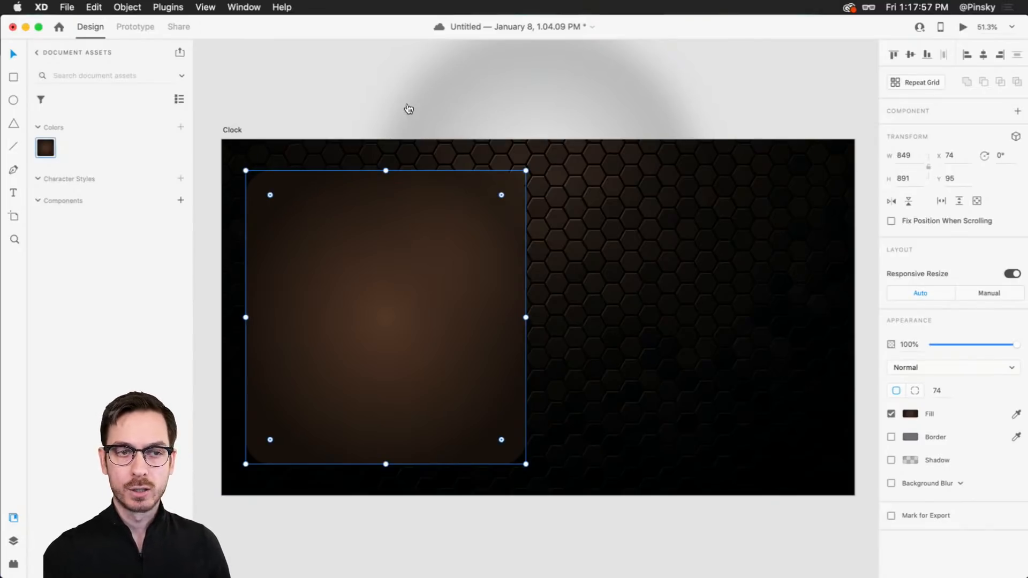
- Switch to Safari to examine the flip clock in the Instagram desk photo, and return to Adobe XD
key("super+Tab")
mouse_move(436, 278)
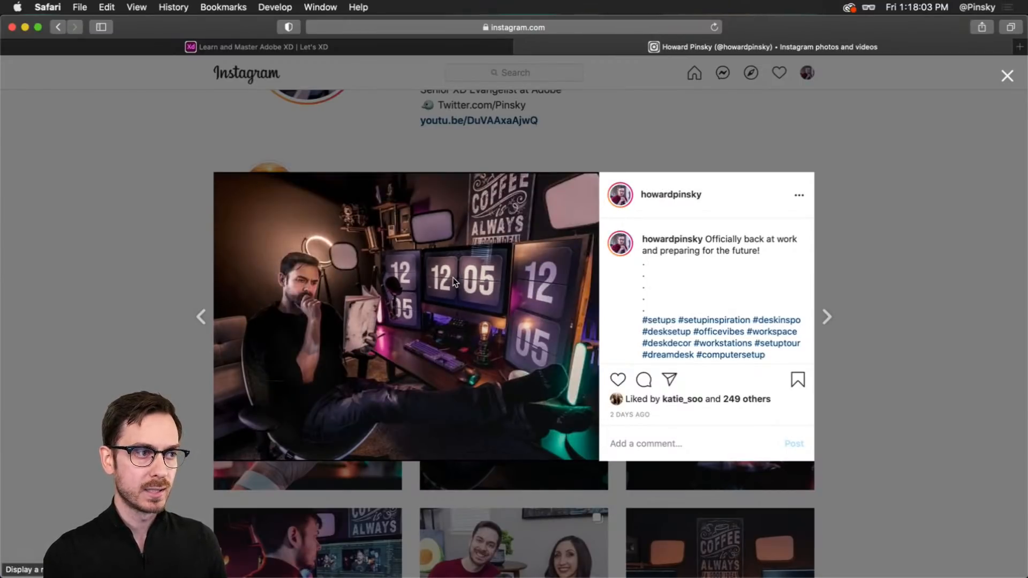
key("super+Tab")
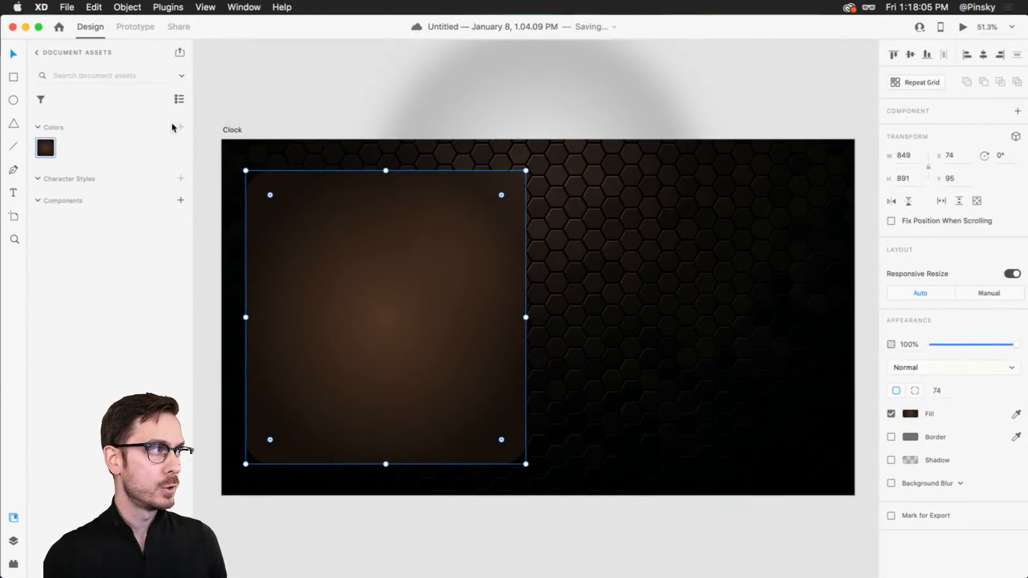
- Draw a thin horizontal rectangle about 889 × 17 across the middle of the rounded panel, overhanging both sides
key("super+y")
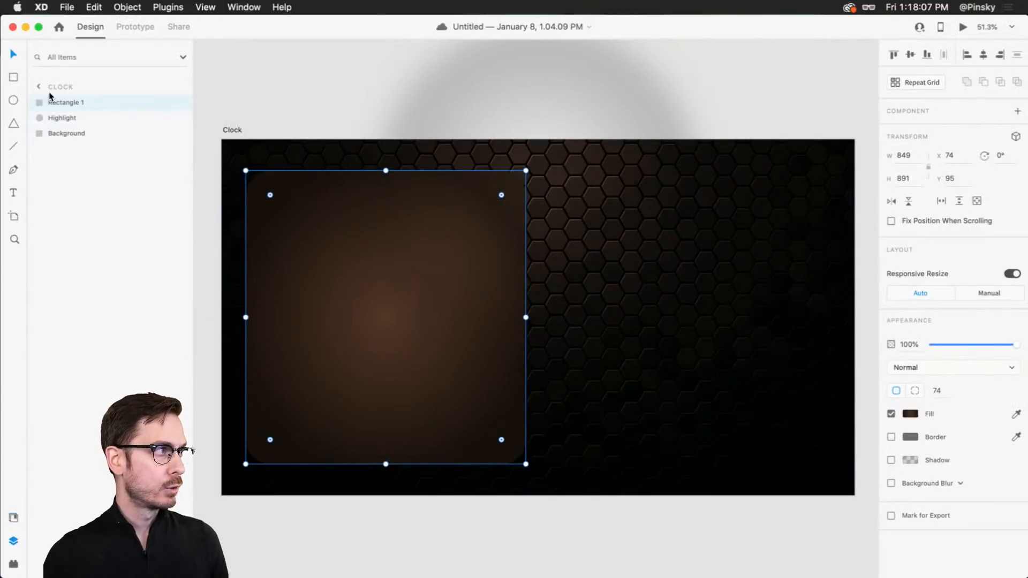
left_click(13, 77)
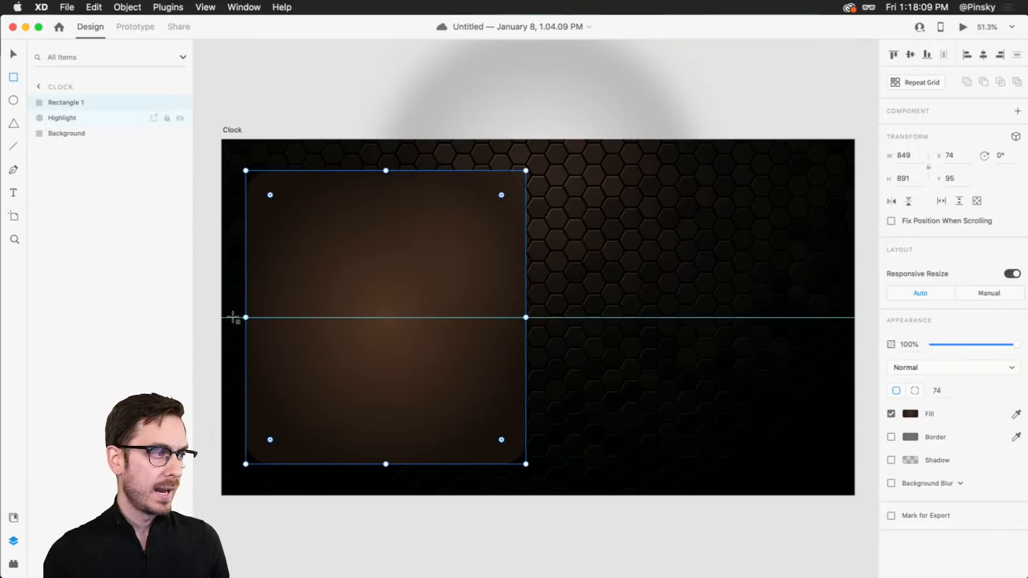
left_click_drag(237, 318, 530, 324)
key("super+3")
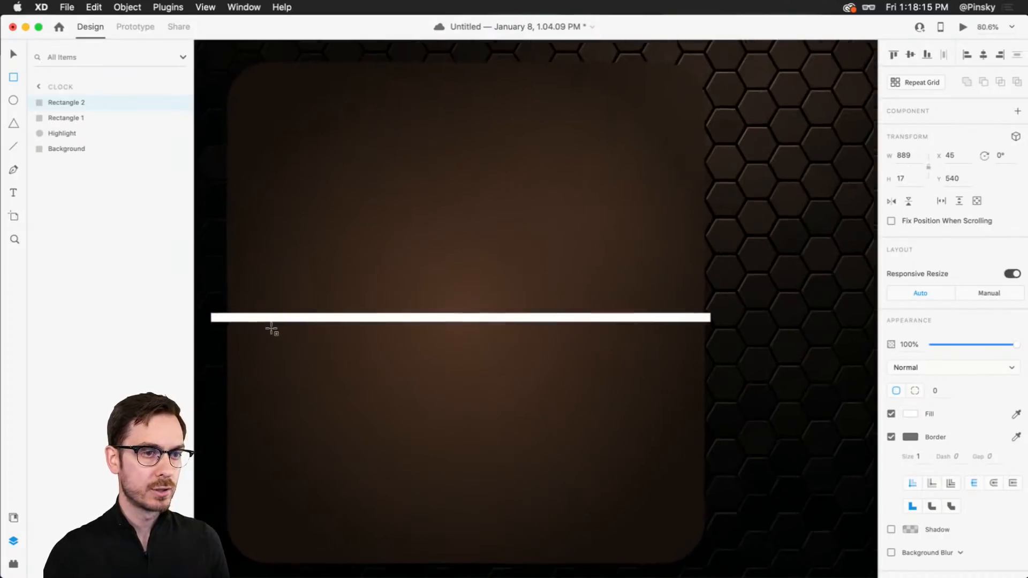
- Centre the white bar vertically on the rounded panel and resize it to about 867 × 11, still overhanging both sides
key("v")
left_click_drag(422, 292, 422, 289)
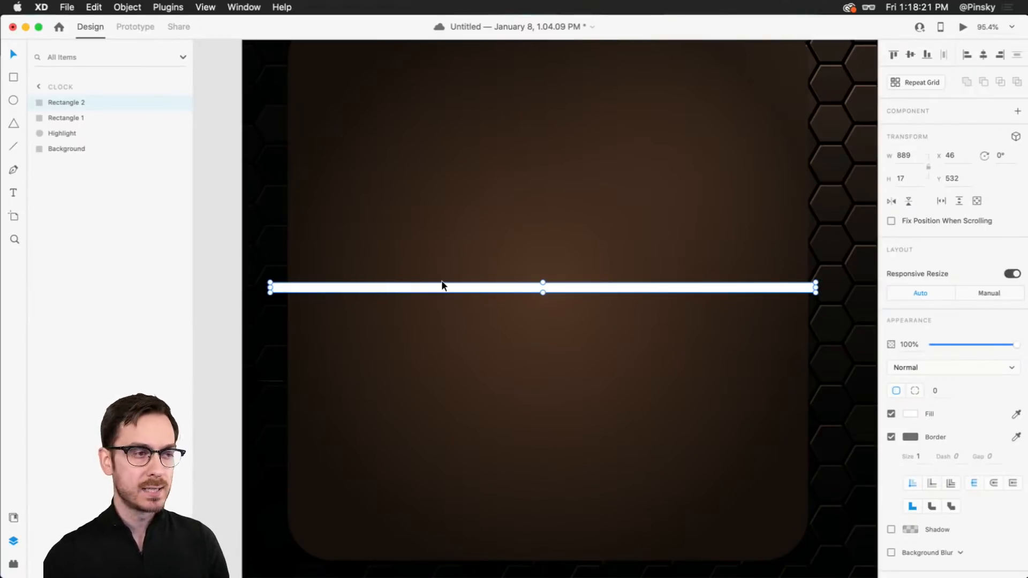
left_click_drag(392, 287, 398, 288)
left_click_drag(276, 288, 283, 288)
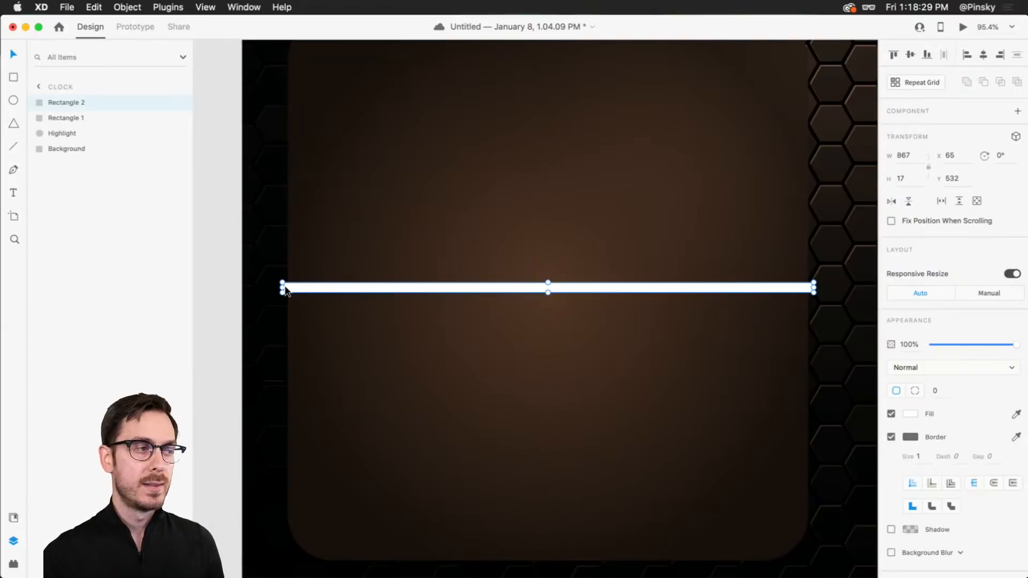
left_click_drag(548, 293, 551, 293)
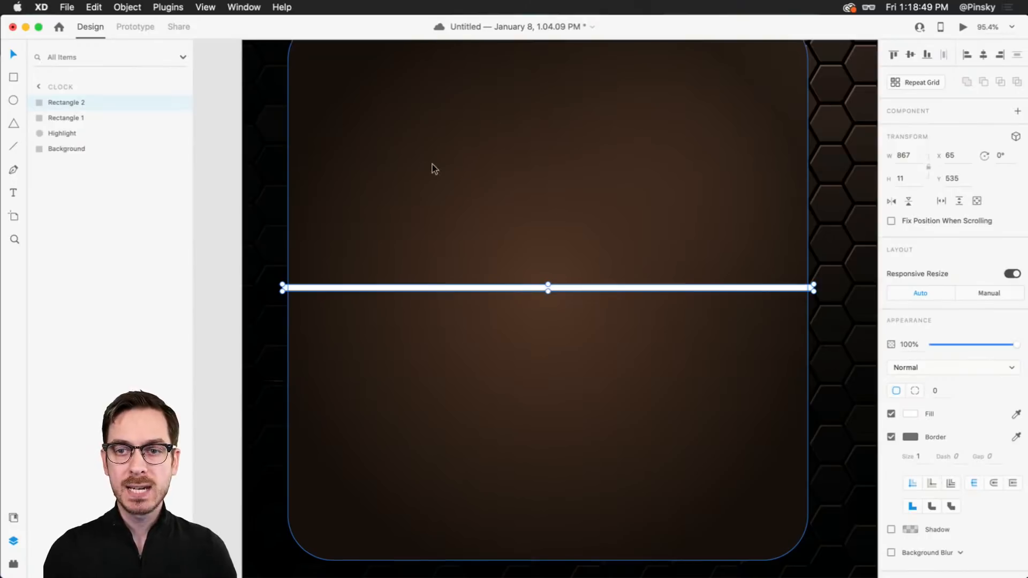
- Subtract the white bar from the rounded rectangle to split the panel into two halves
left_click(396, 174, "shift")
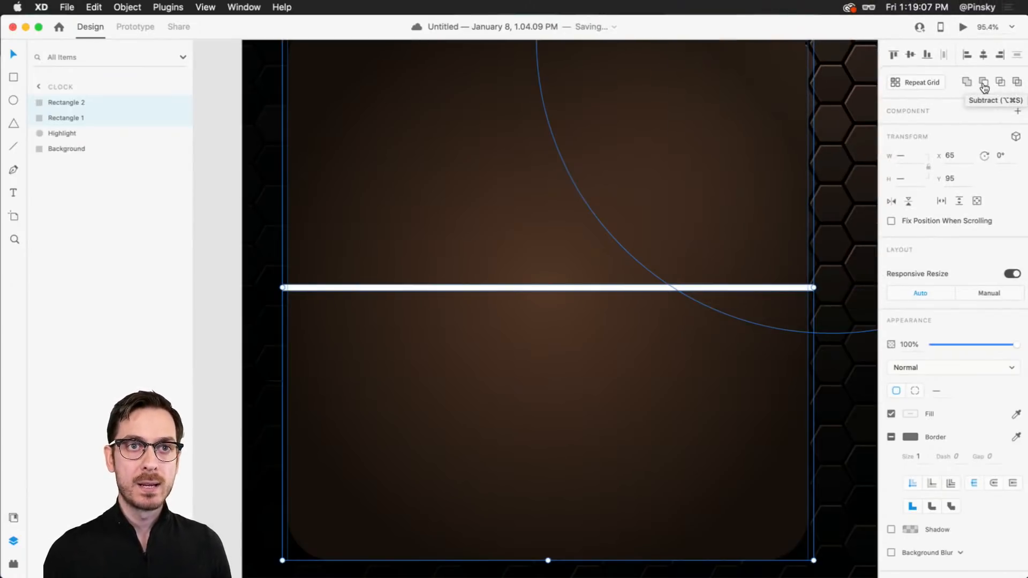
left_click(984, 87)
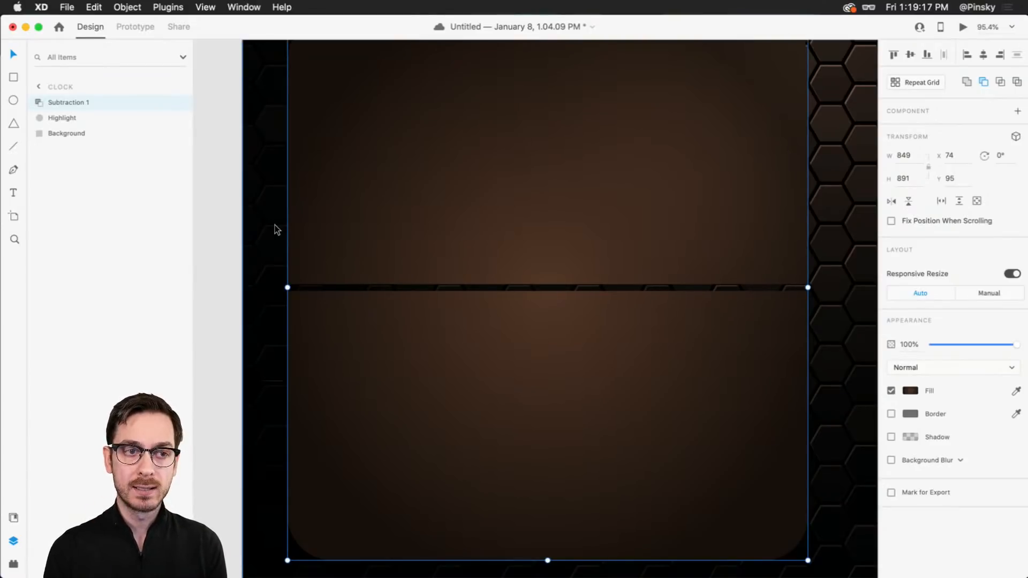
left_click(204, 216)
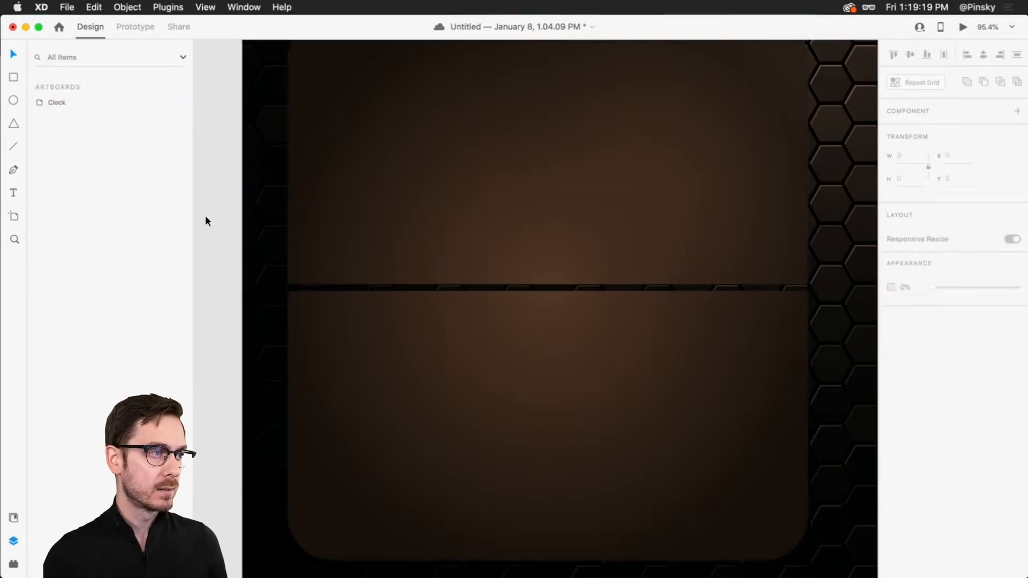
- Try a border and a shadow on the split panel, turning each one off again
left_click(371, 233)
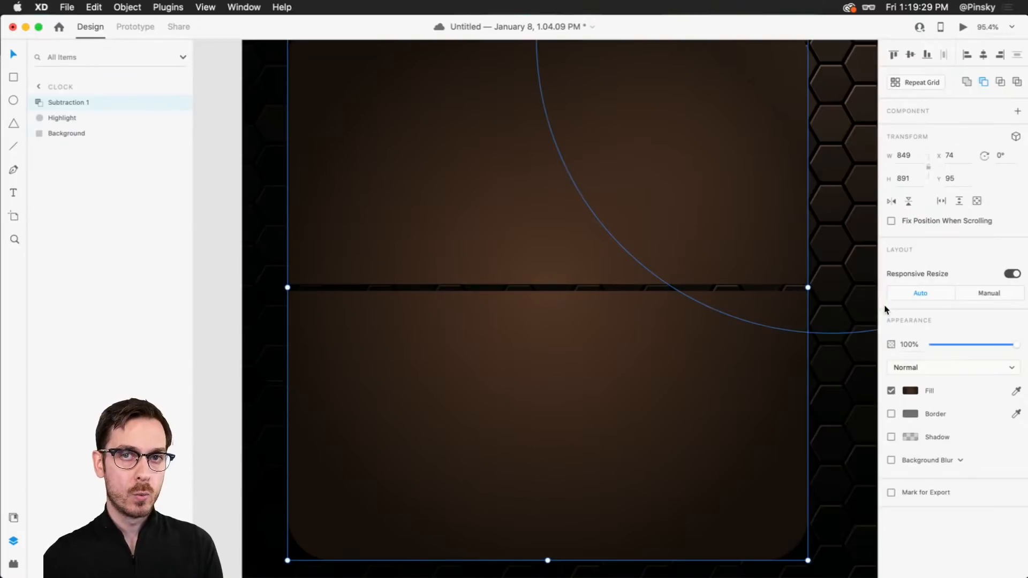
left_click(891, 415)
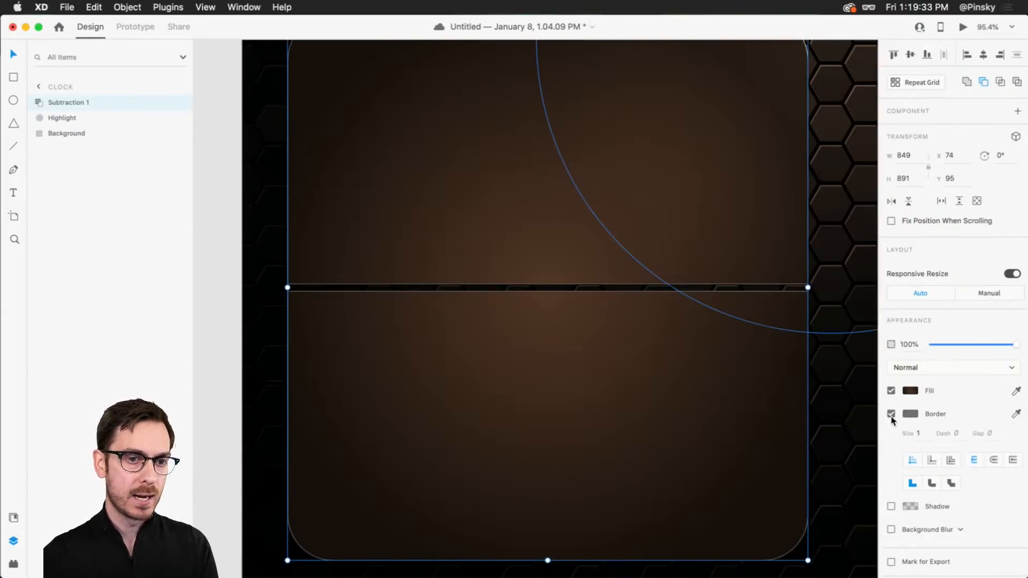
left_click(891, 415)
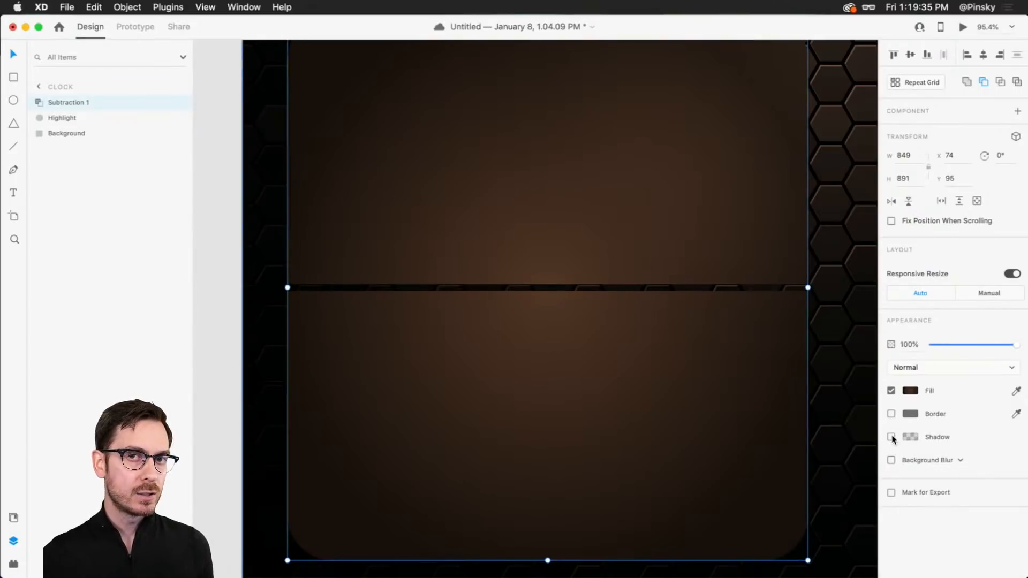
left_click(891, 437)
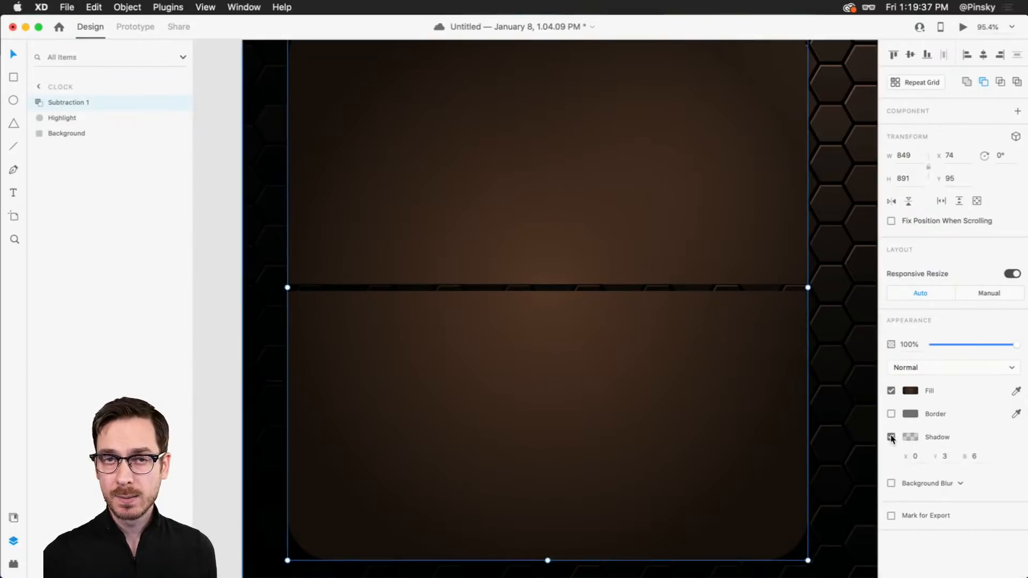
left_click(891, 437)
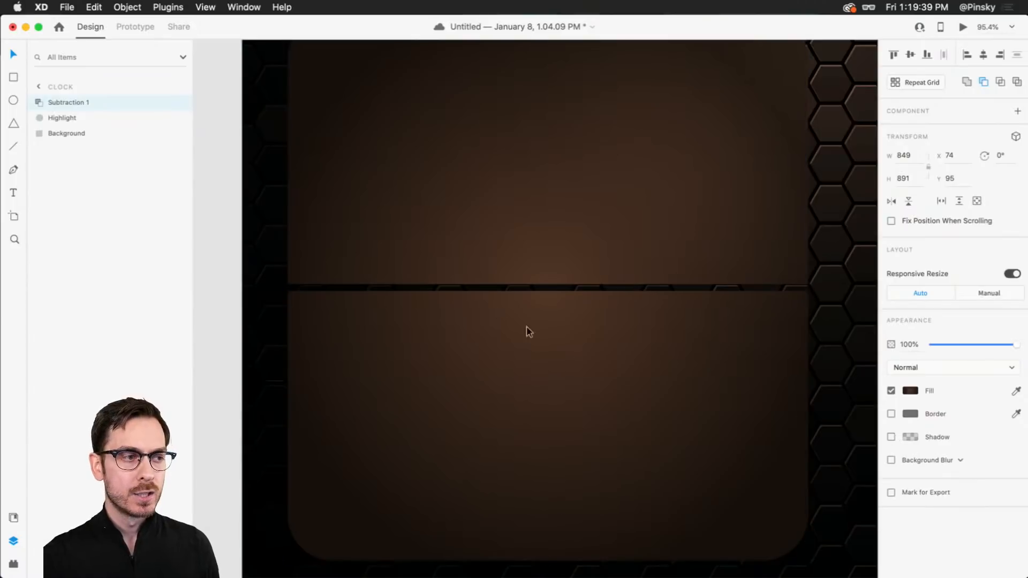
- Draw a borderless white rectangle about 849 × 4 across the panel's width, just below the split
scroll(470, 300, "up", 2)
scroll(470, 298, "up", 3)
key("r")
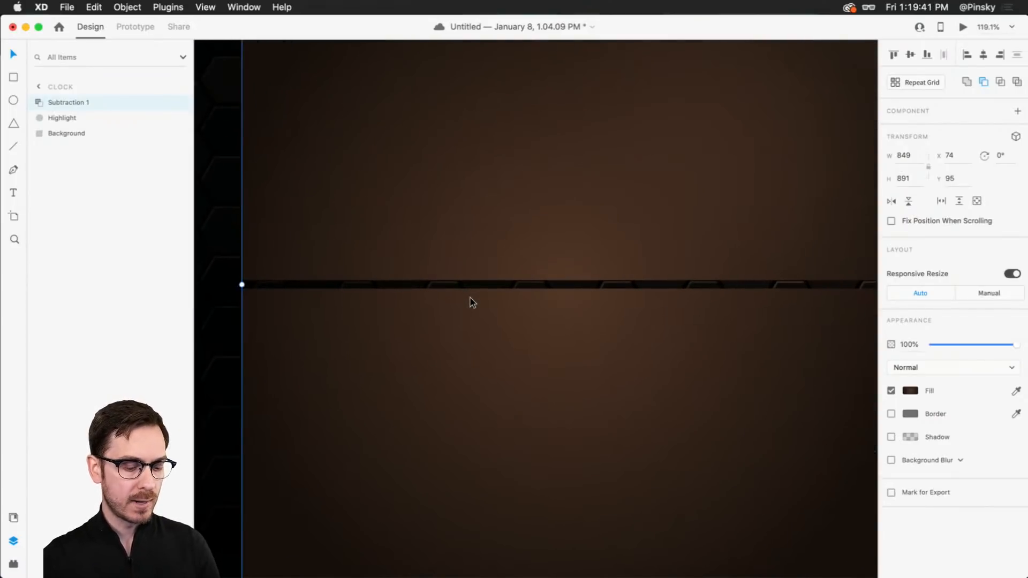
mouse_move(243, 295)
left_mouse_down()
mouse_move(842, 300)
mouse_move(785, 298)
mouse_move(794, 294)
left_mouse_up()
scroll(794, 294, "up", 8)
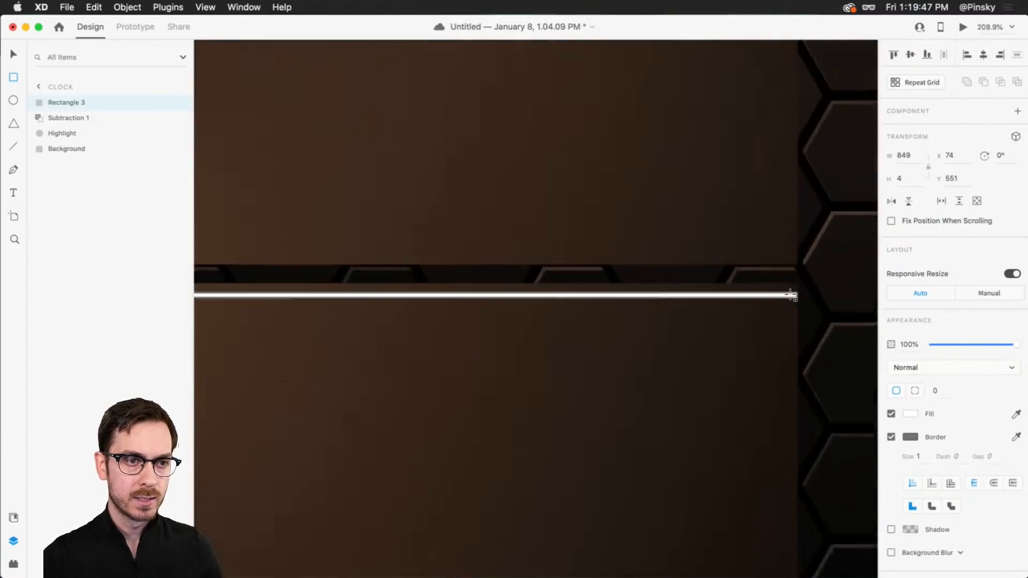
left_click(891, 437)
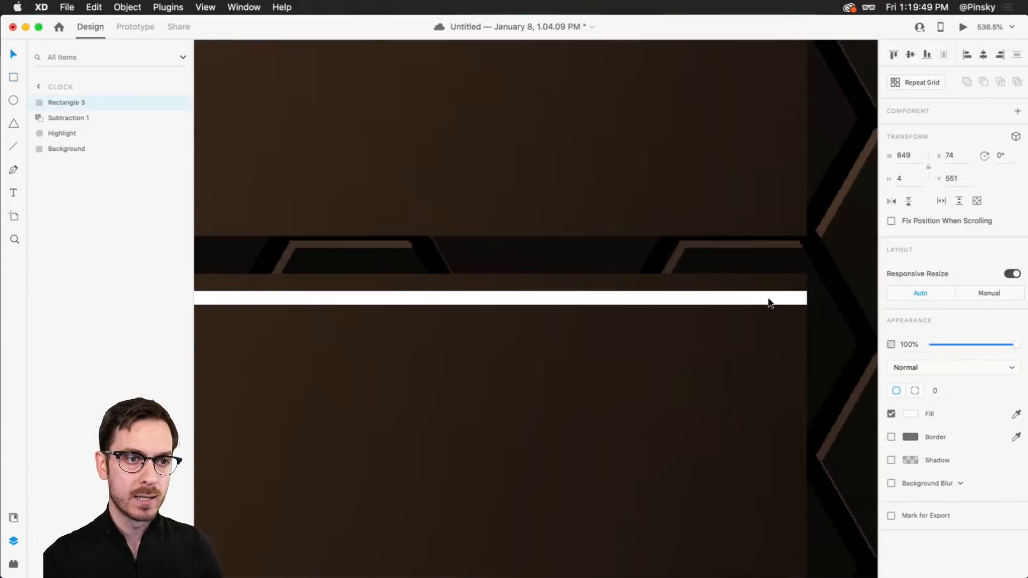
- Reduce the white line's height to 2 and move it up to Y 546, against the top edge of the lower half
left_click_drag(750, 297, 750, 296)
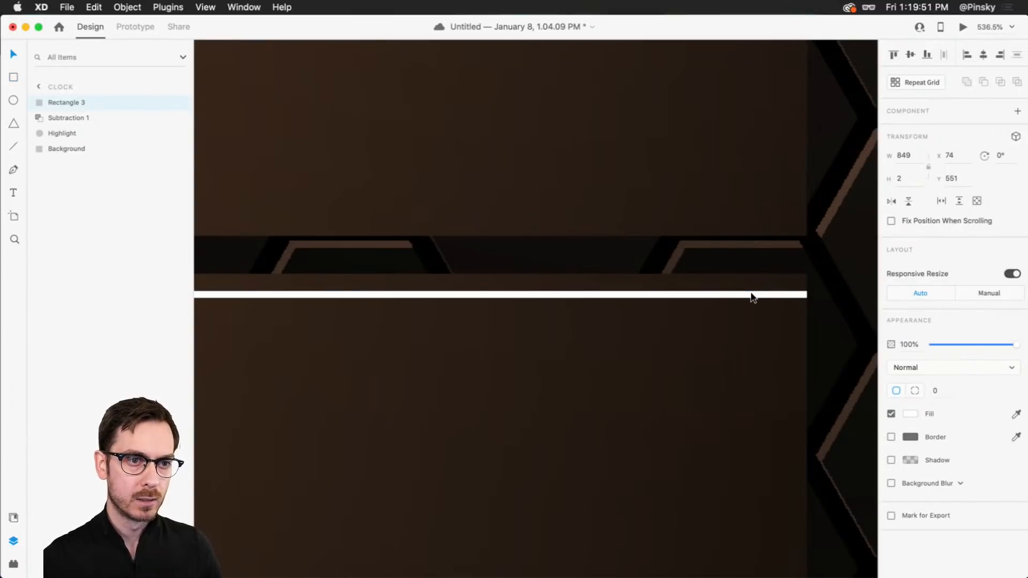
key("Up")
key("Up")
key("Up")
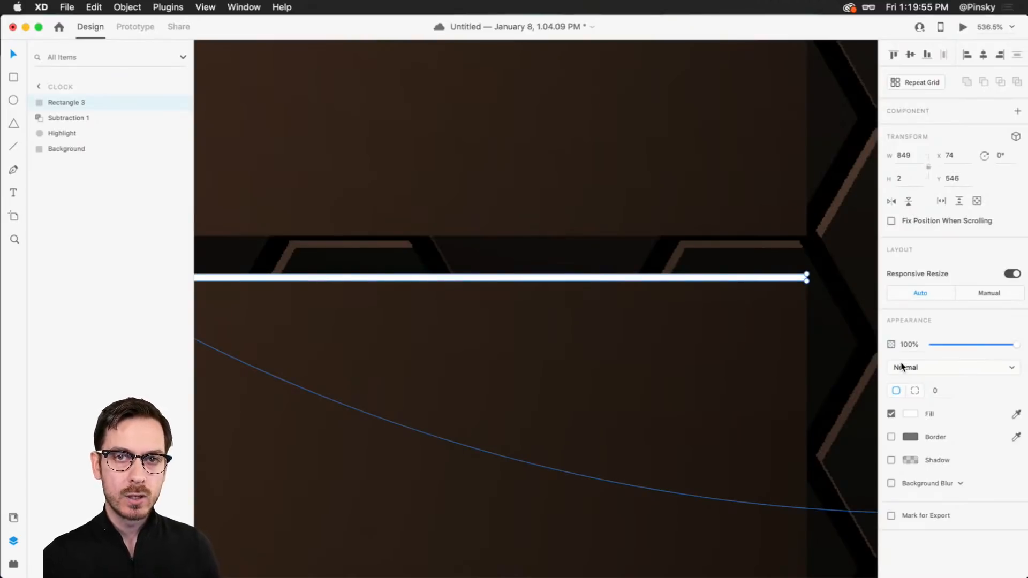
key("super+0")
left_click(418, 108)
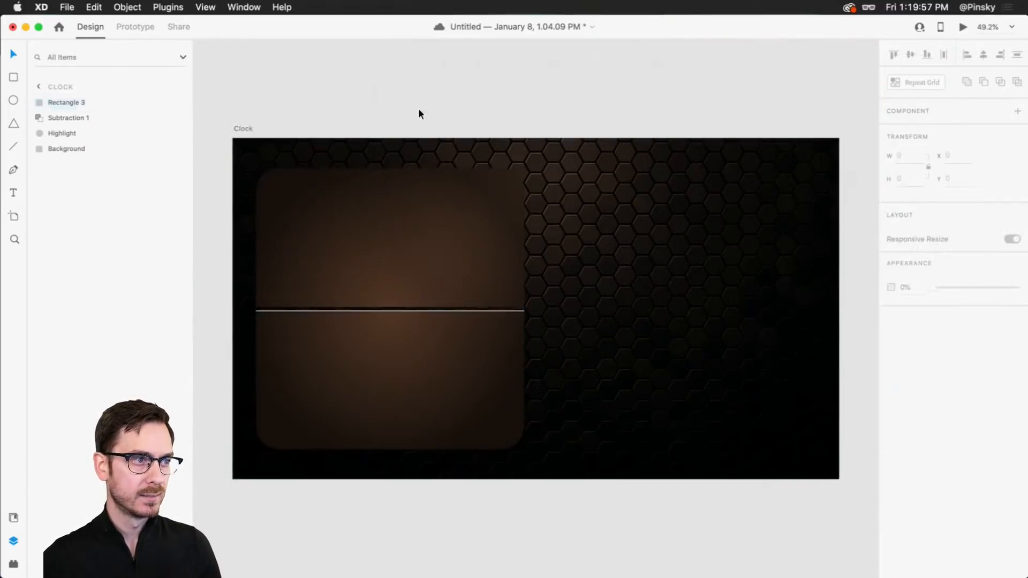
scroll(395, 314, "up", 10)
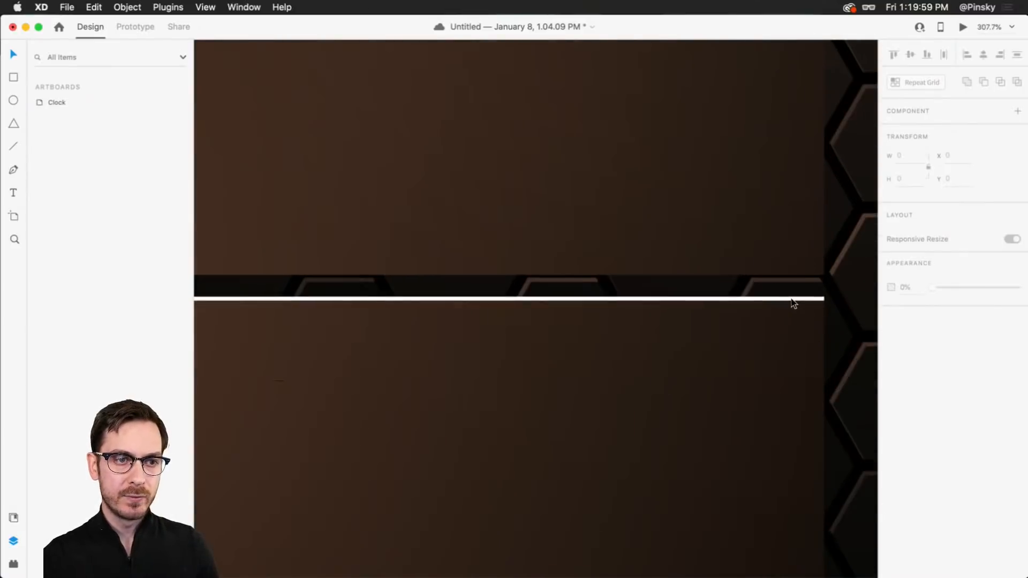
- Set the blend mode of the thin white line (Rectangle 3) to Overlay
left_click(763, 299)
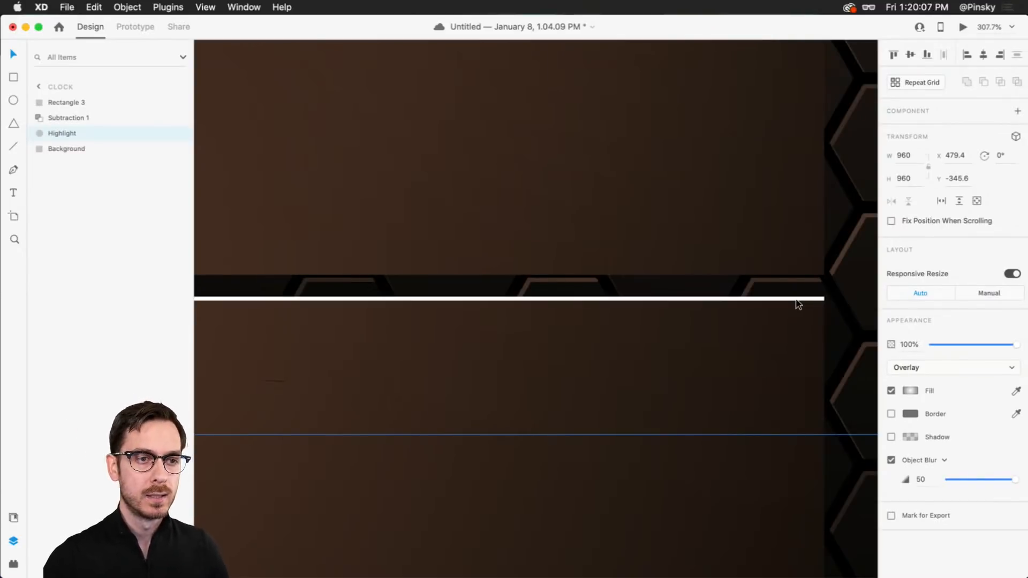
left_click(78, 103)
left_click(988, 367)
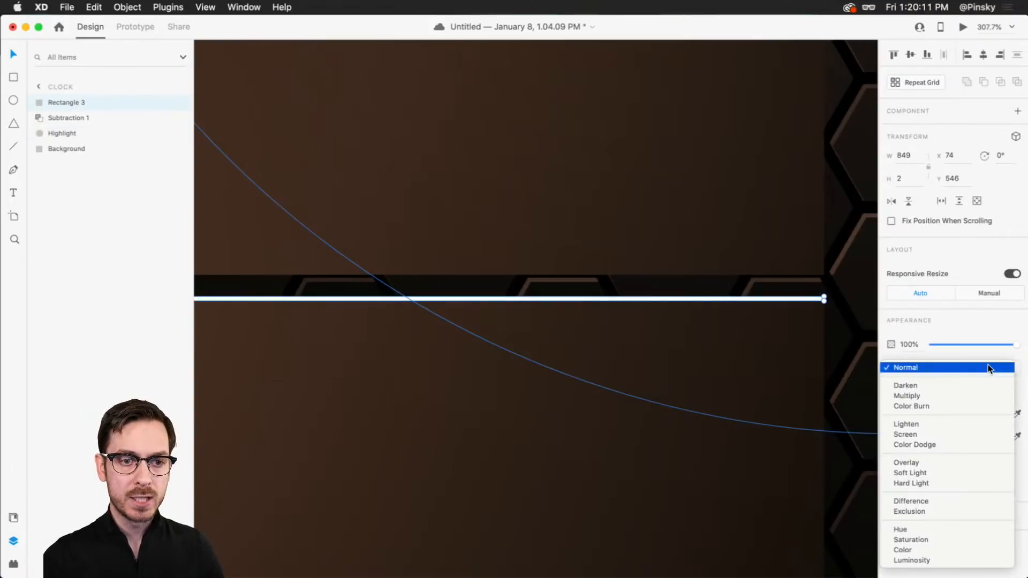
left_click(929, 463)
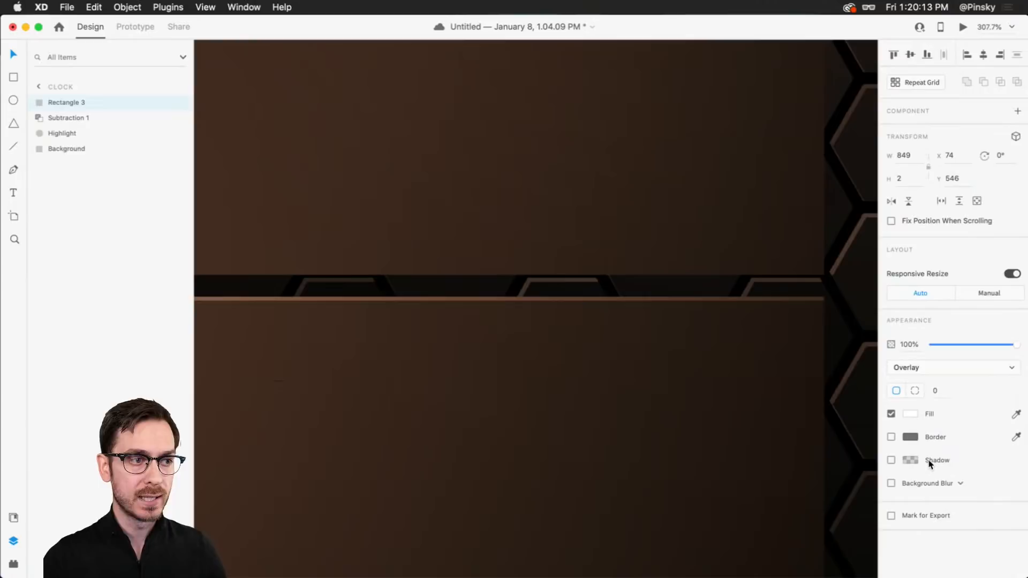
- Preview the clock artboard to check the blended highlight line, and return to the design
key("super+Return")
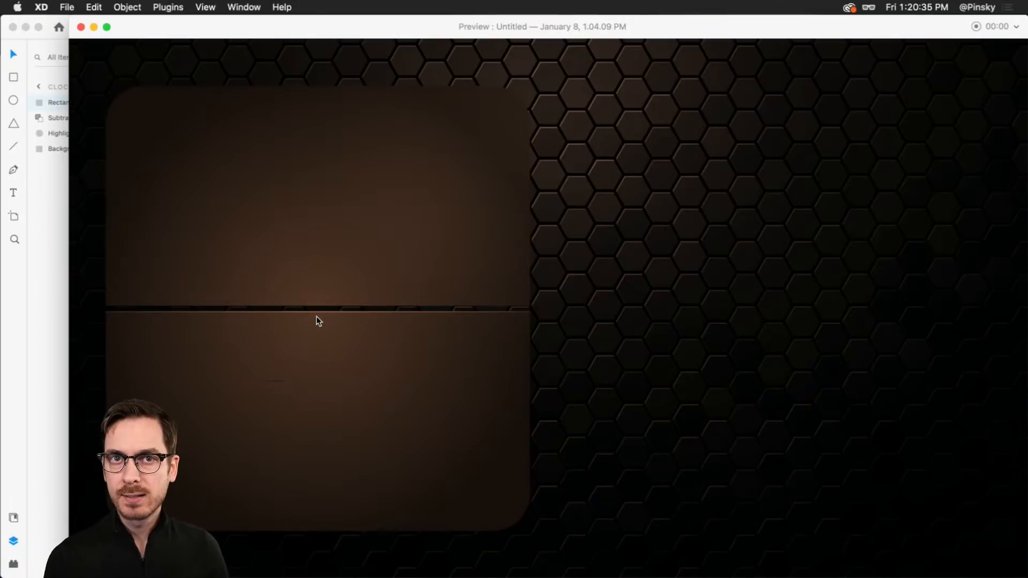
key("super+w")
scroll(418, 295, "down", 10)
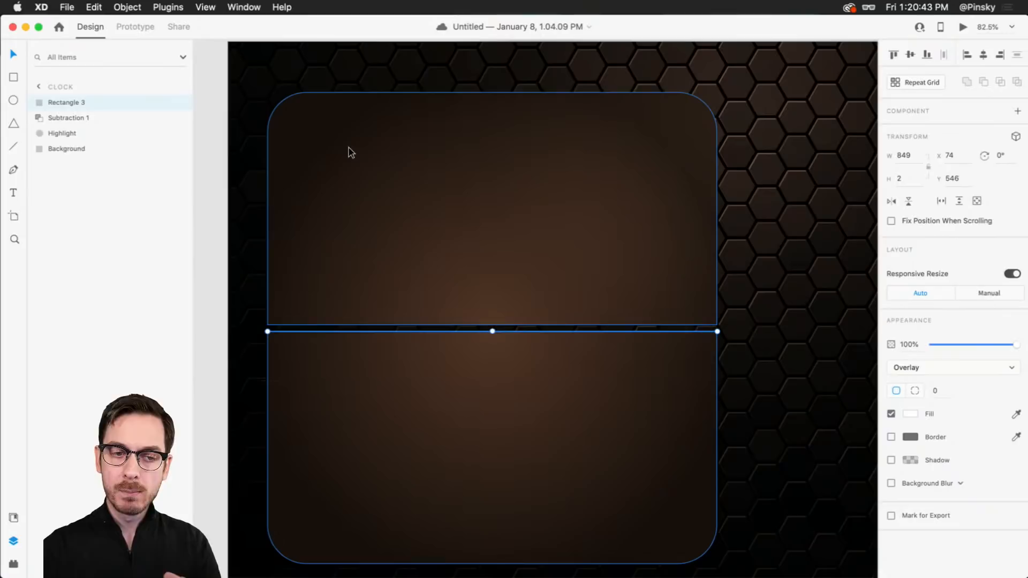
left_click(910, 436)
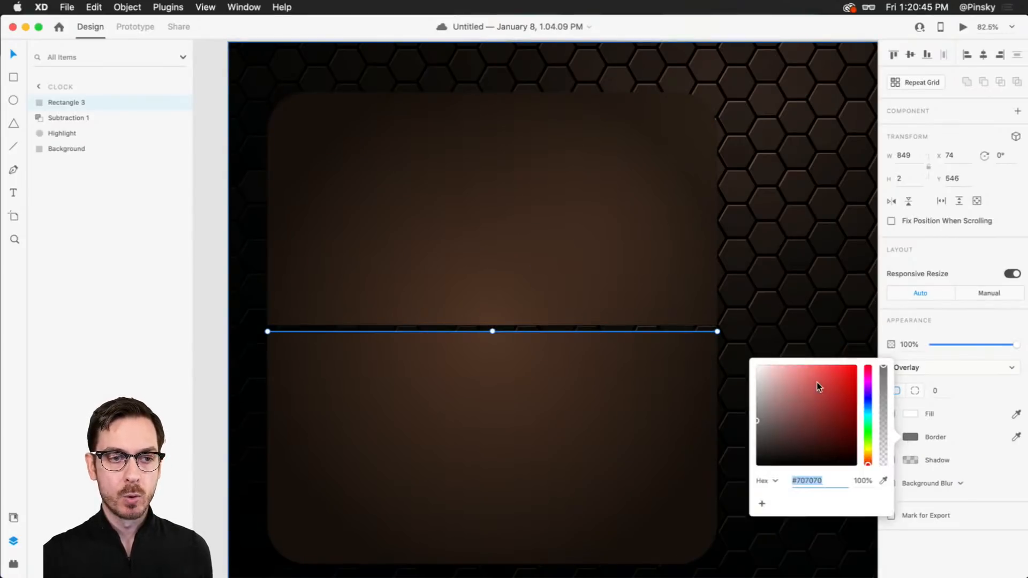
left_click(913, 437)
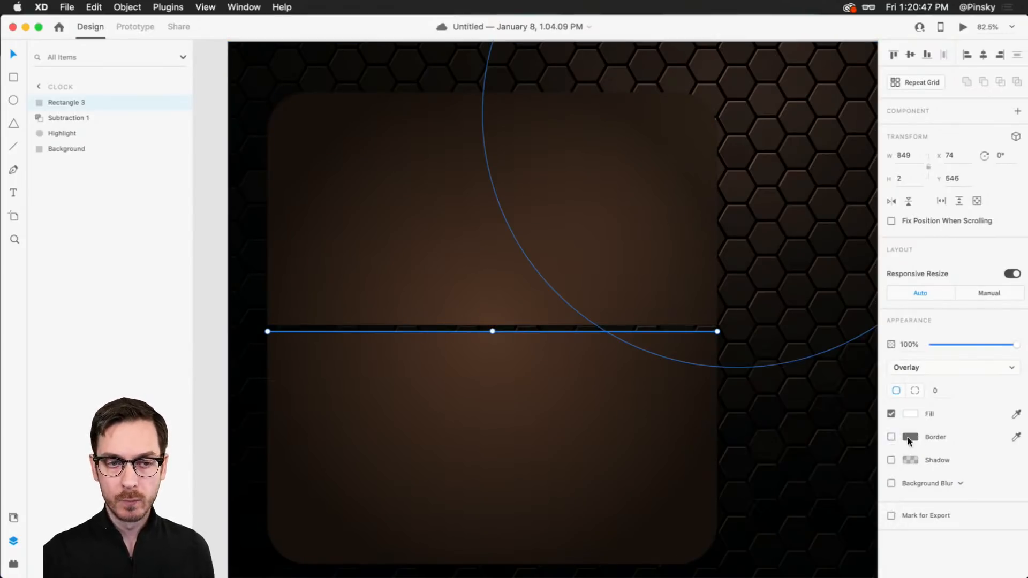
- Rename the Subtraction 1 layer as "Hour"
left_click(63, 117)
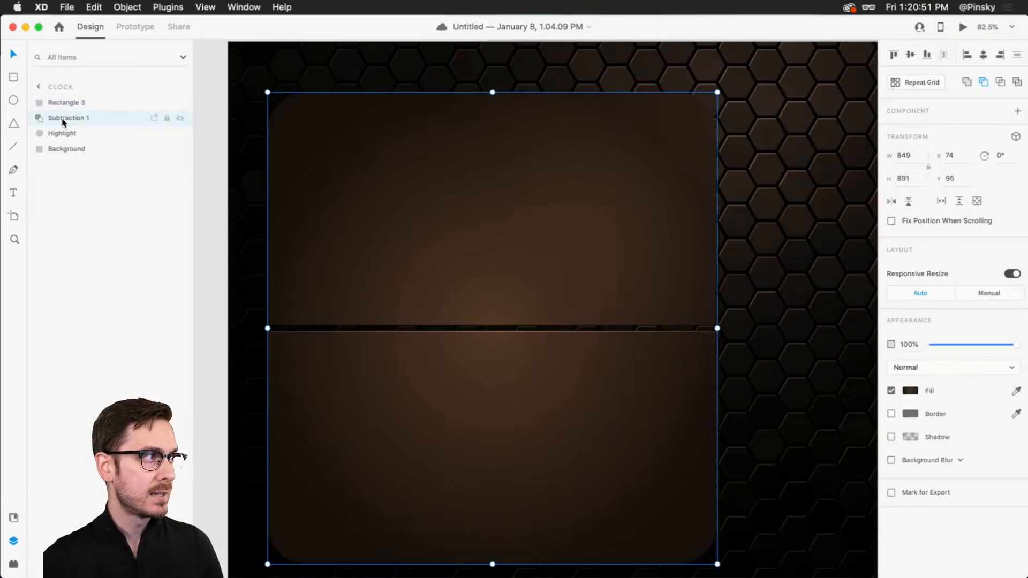
double_click(61, 116)
type("Hour")
key("Return")
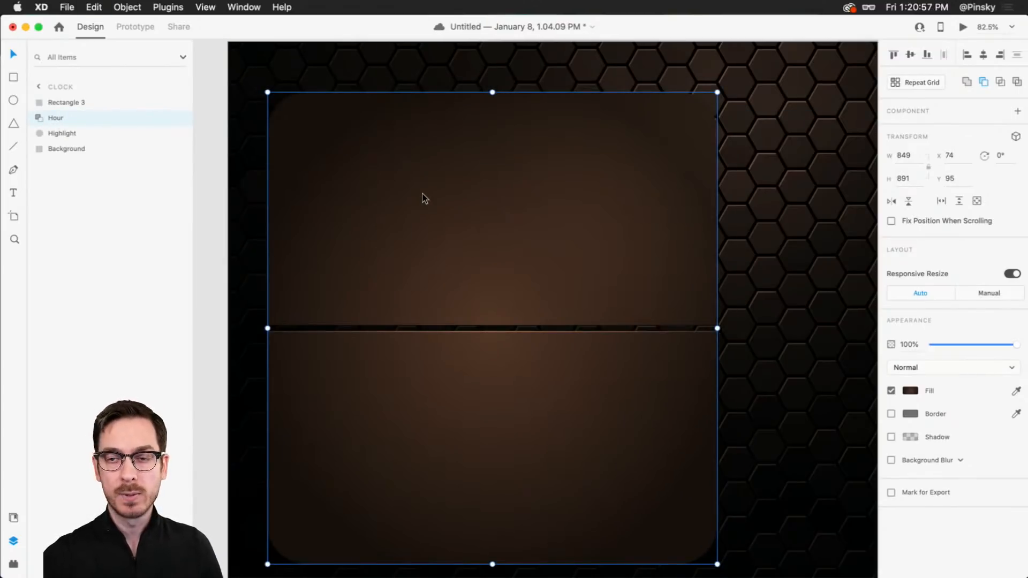
- Duplicate the Hour panel in place and name the copy "Hour, gradient"
key("cmd+d")
double_click(57, 118)
key("Right")
type(", gradient")
key("Return")
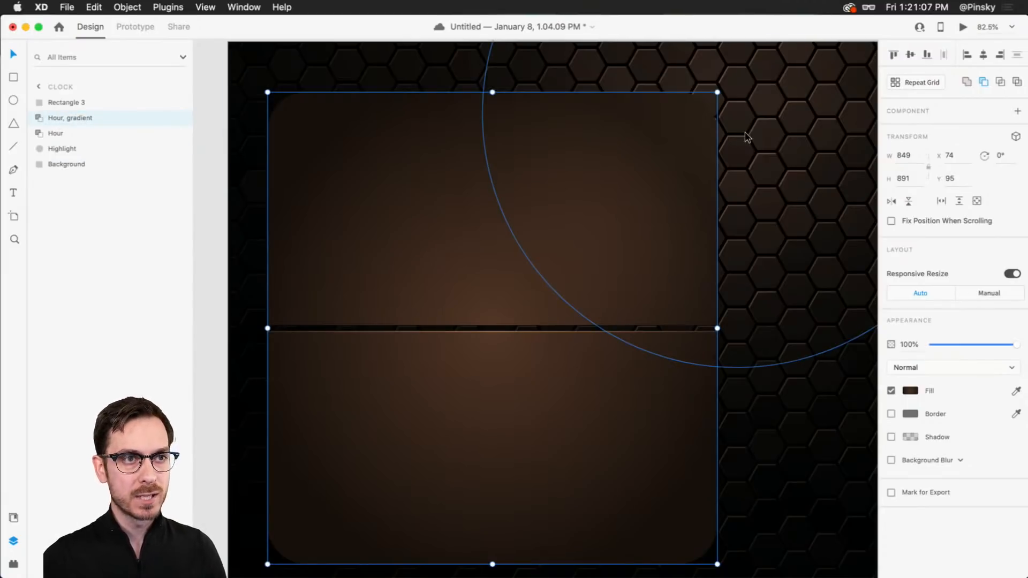
- Change the fill of the "Hour, gradient" panel from a radial to a linear gradient
scroll(746, 160, "right", 1)
scroll(839, 268, "up", 5)
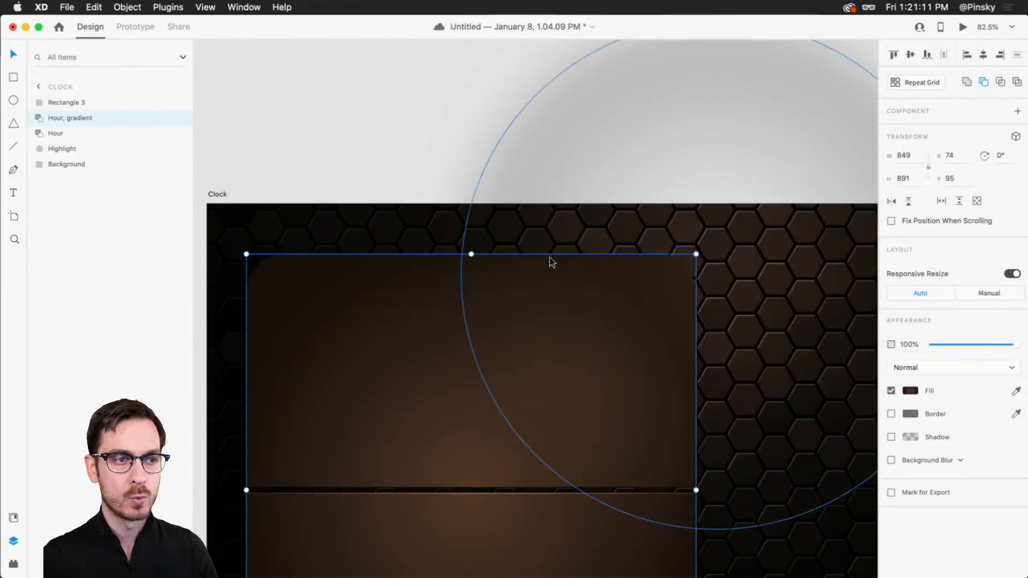
scroll(555, 261, "down", 1)
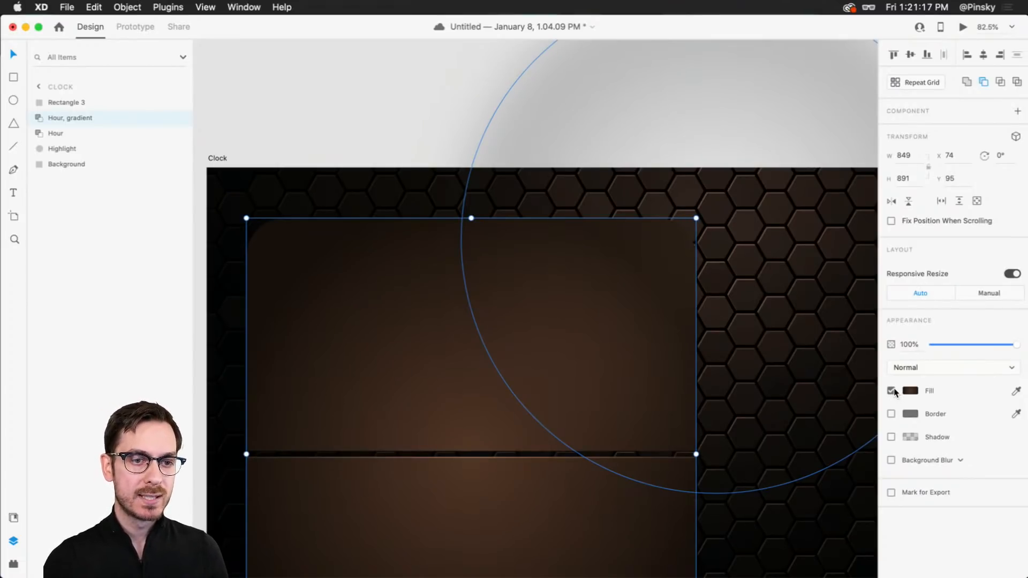
left_click(911, 392)
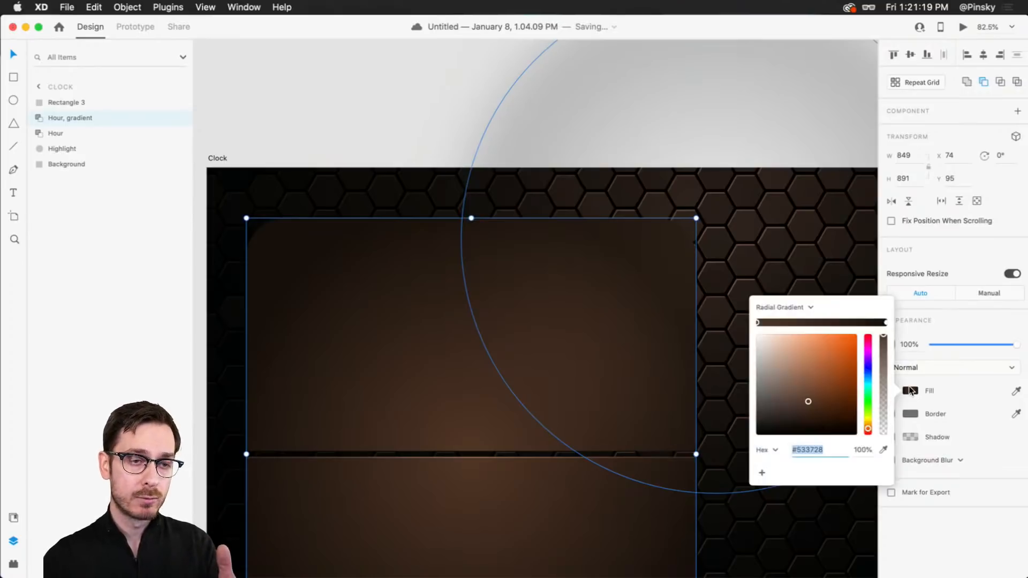
left_click(774, 308)
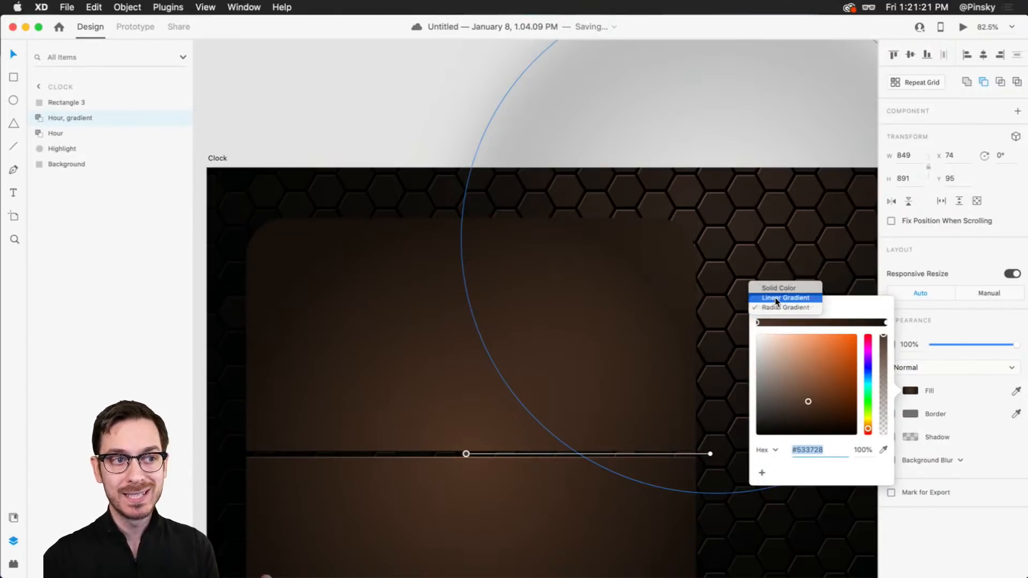
left_click(775, 297)
left_click(973, 331)
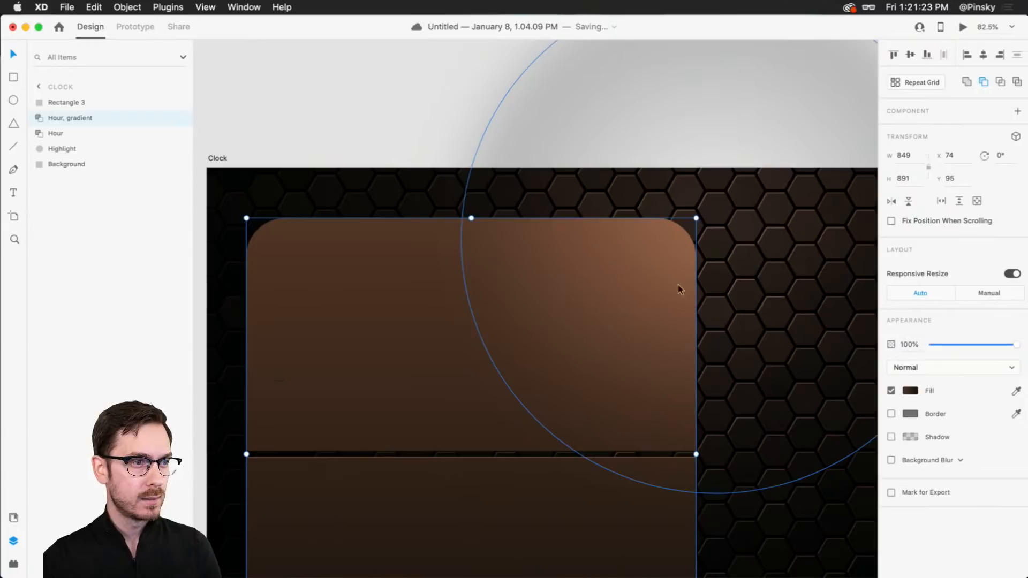
- Move the "Hour, gradient" layer below the Hour layer in the stacking order
left_click(910, 391)
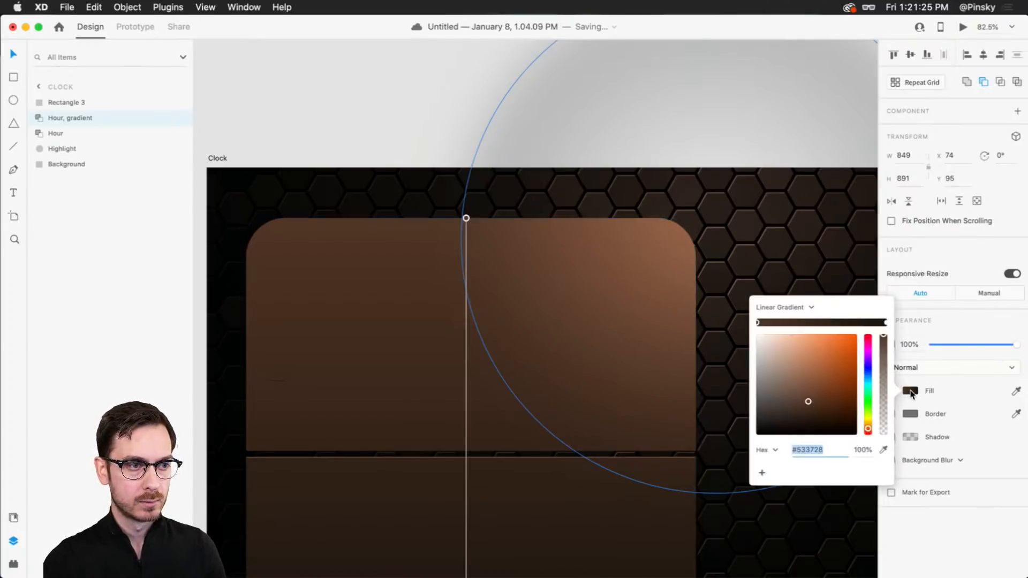
left_click(360, 117)
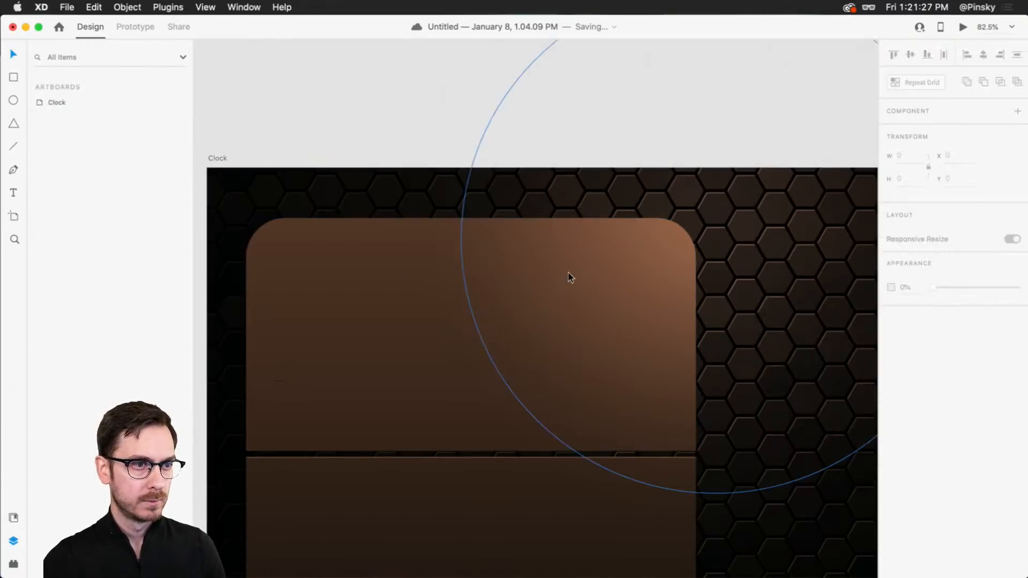
left_click(568, 275)
left_click(272, 222)
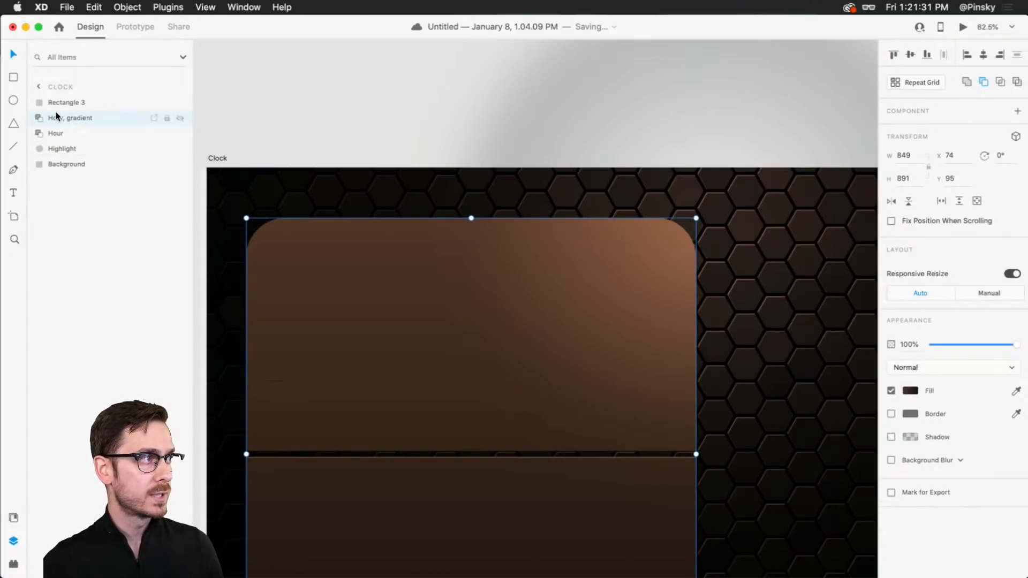
left_click_drag(57, 122, 58, 161)
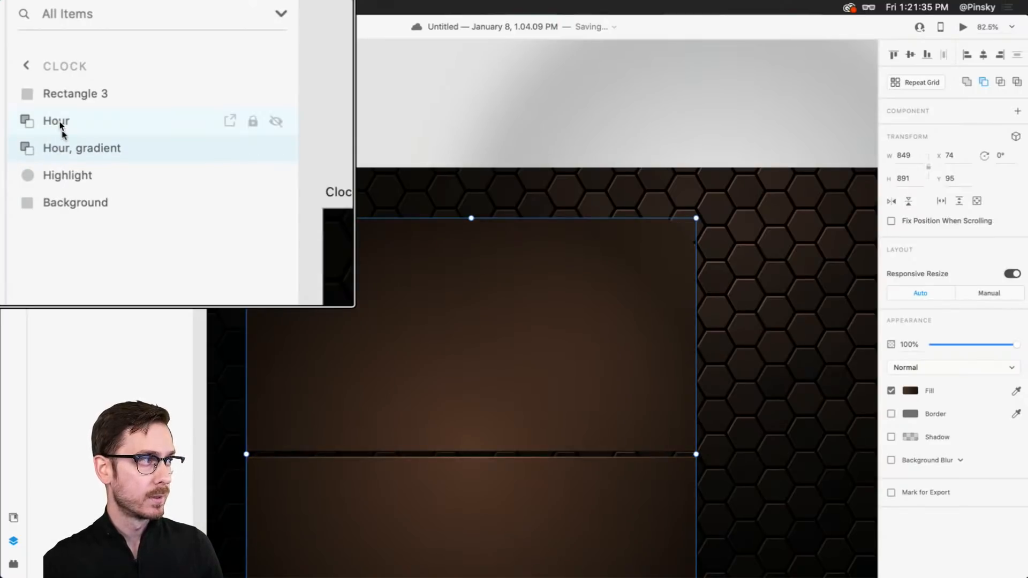
- Move the "Hour, gradient" panel to X 73, Y 93 and widen it to 851 so its edge shows around the Hour panel
key("Up")
key("Up")
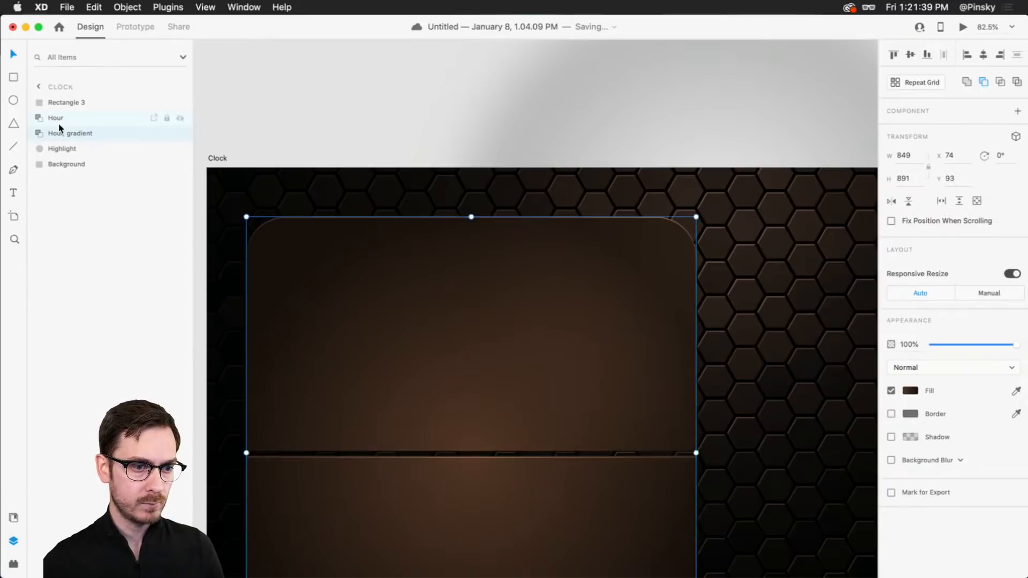
key("Left")
key("super+Right")
key("super+Right")
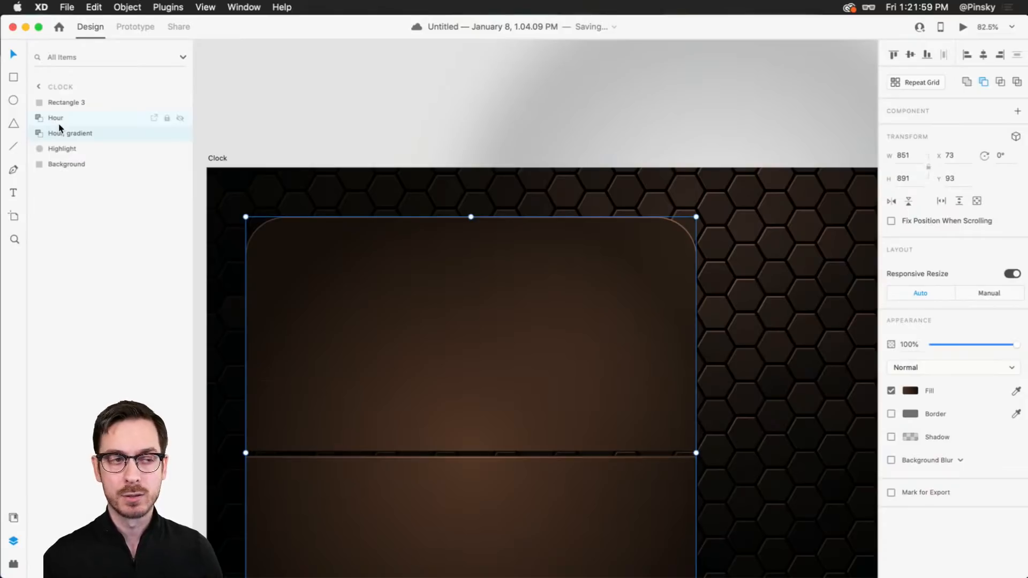
left_click(594, 132)
left_click(615, 229)
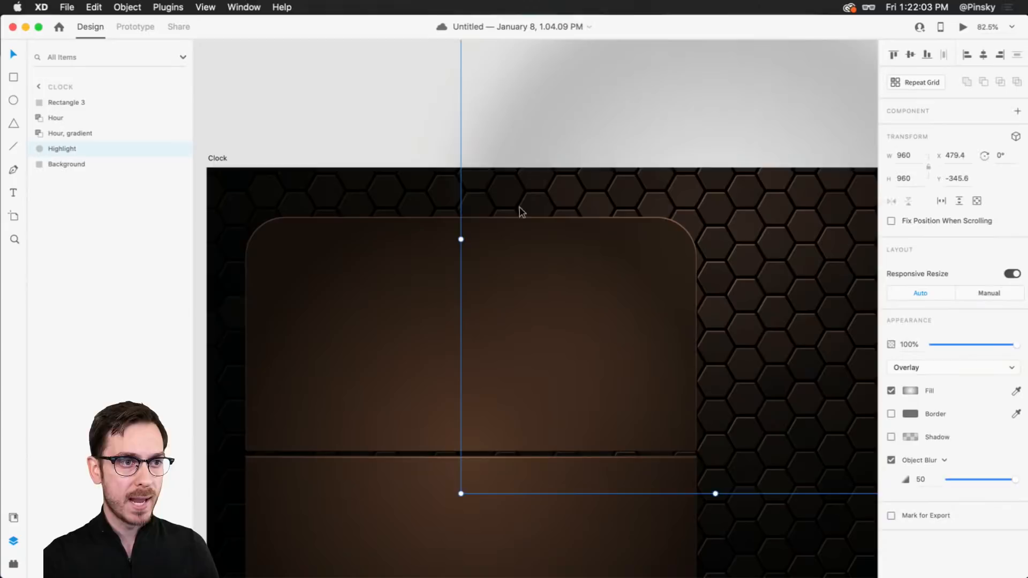
- Darken the starting brown of the "Hour, gradient" fill and set its end stop to 0% opacity
left_click(94, 133)
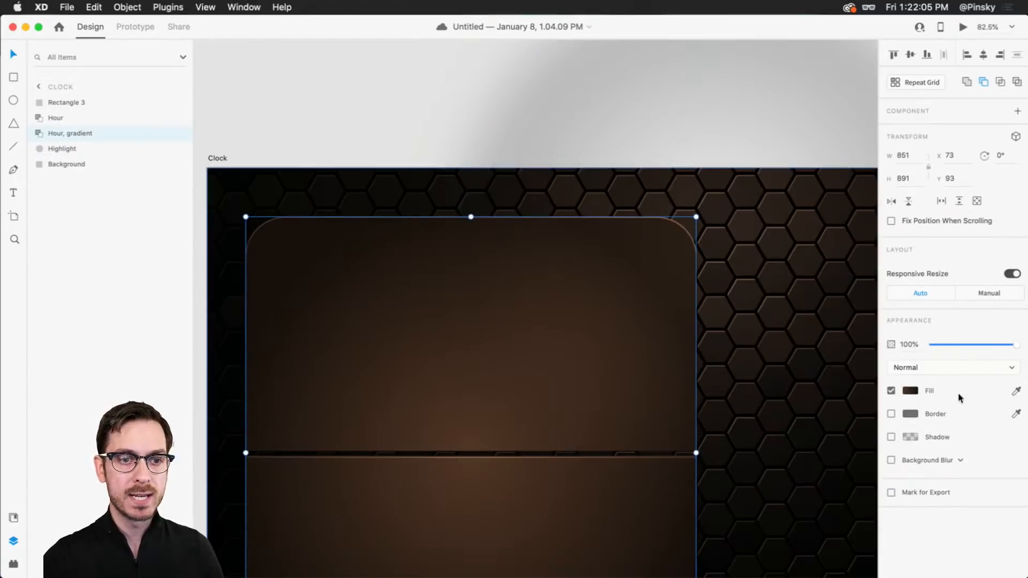
left_click(913, 390)
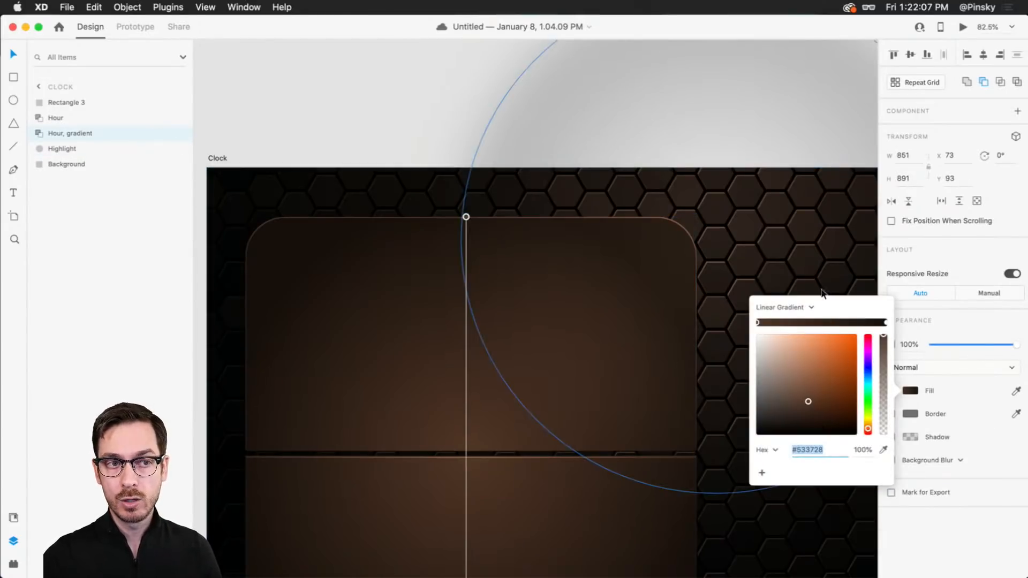
scroll(803, 241, "down", 5)
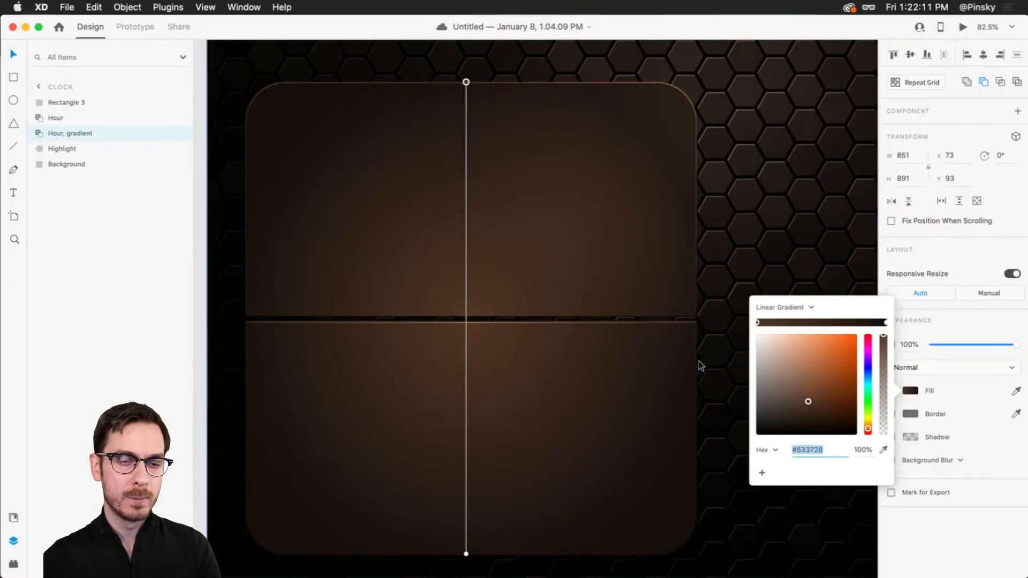
scroll(700, 428, "up", 1)
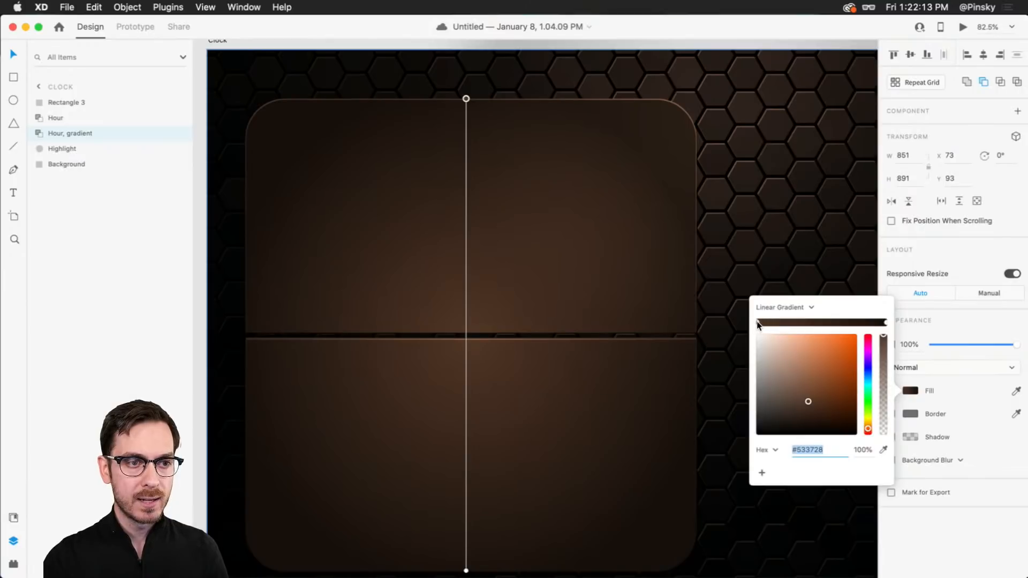
left_click_drag(808, 402, 817, 416)
left_click(885, 323)
left_click_drag(883, 351, 884, 449)
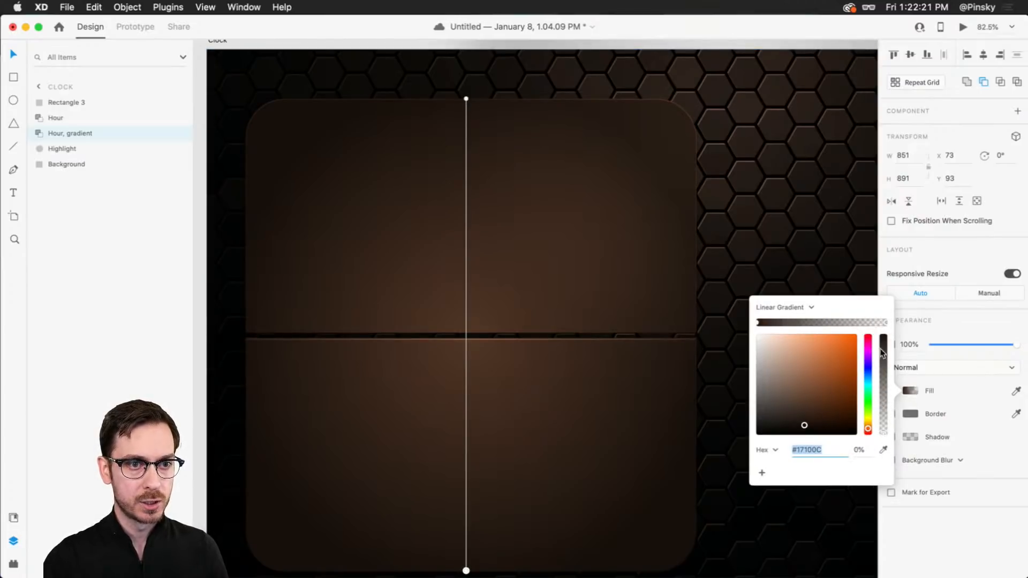
- Add a #331F15 middle stop at 55% opacity to the gradient and set its start stop to #2C1F19
left_click(818, 323)
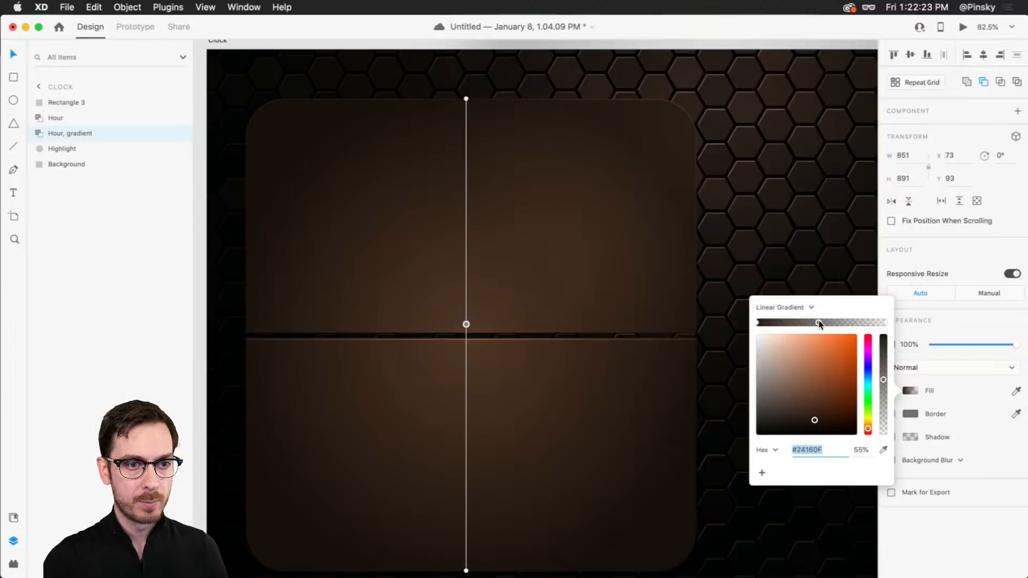
left_click_drag(818, 420, 813, 413)
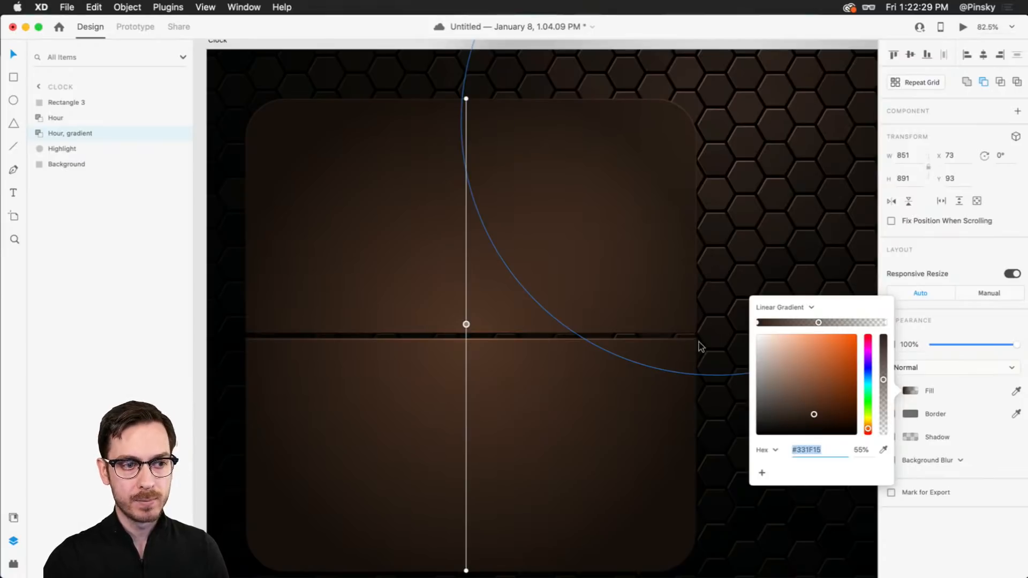
left_click(757, 323)
mouse_move(817, 416)
left_mouse_down()
mouse_move(783, 418)
mouse_move(801, 416)
left_mouse_up()
left_click(943, 534)
- Try the Screen blend mode on the "Hour, gradient" panel and undo it
left_click(949, 367)
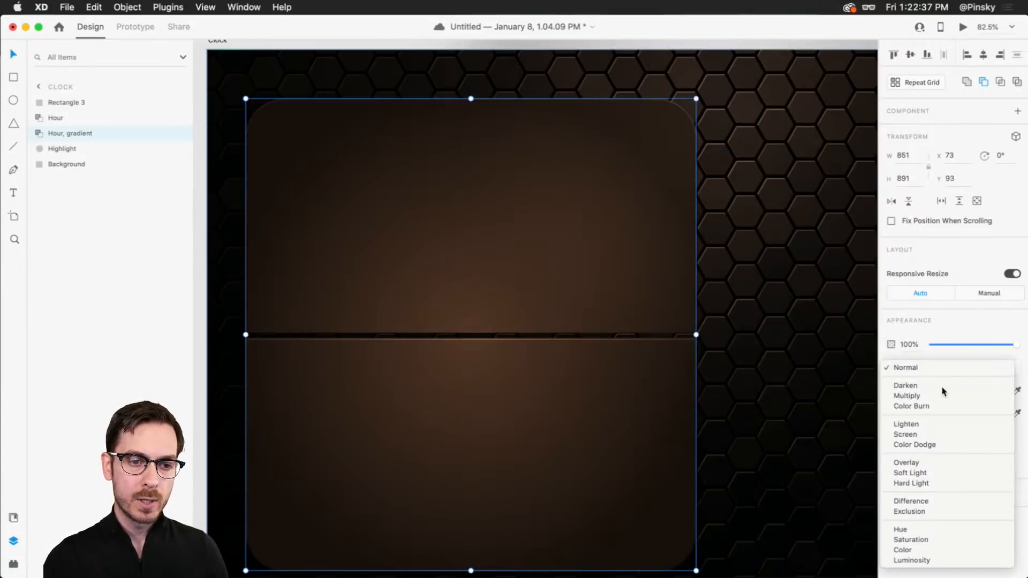
left_click(930, 436)
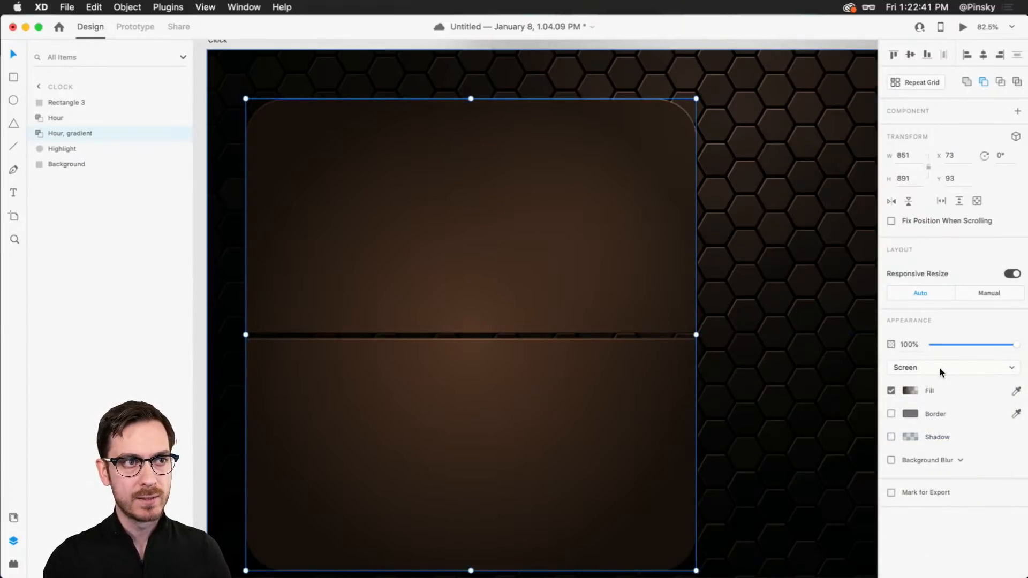
key("super+z")
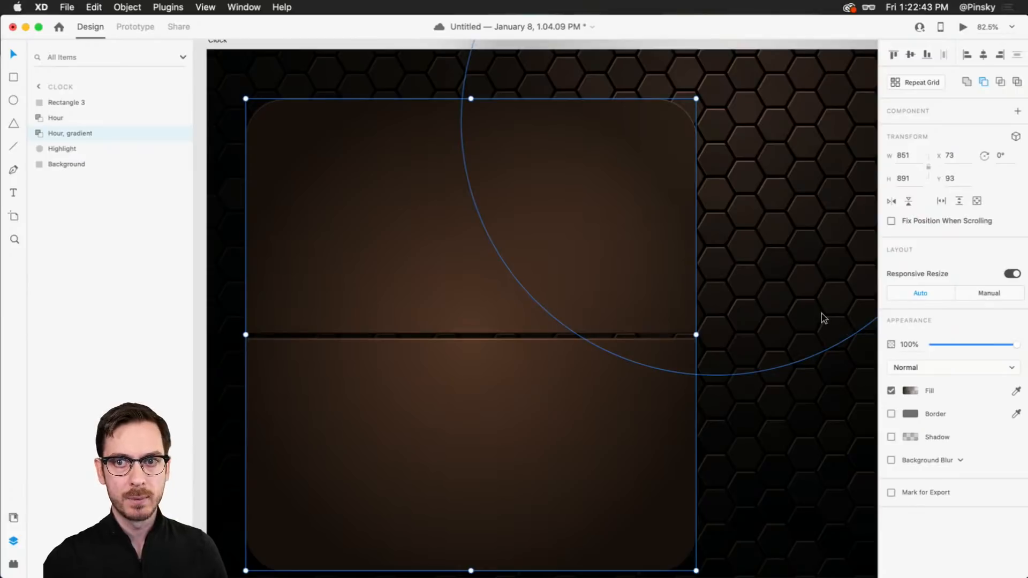
- Set the middle stop of the "Hour, gradient" panel's fill to #342016
left_click(770, 261)
scroll(766, 260, "down", 5)
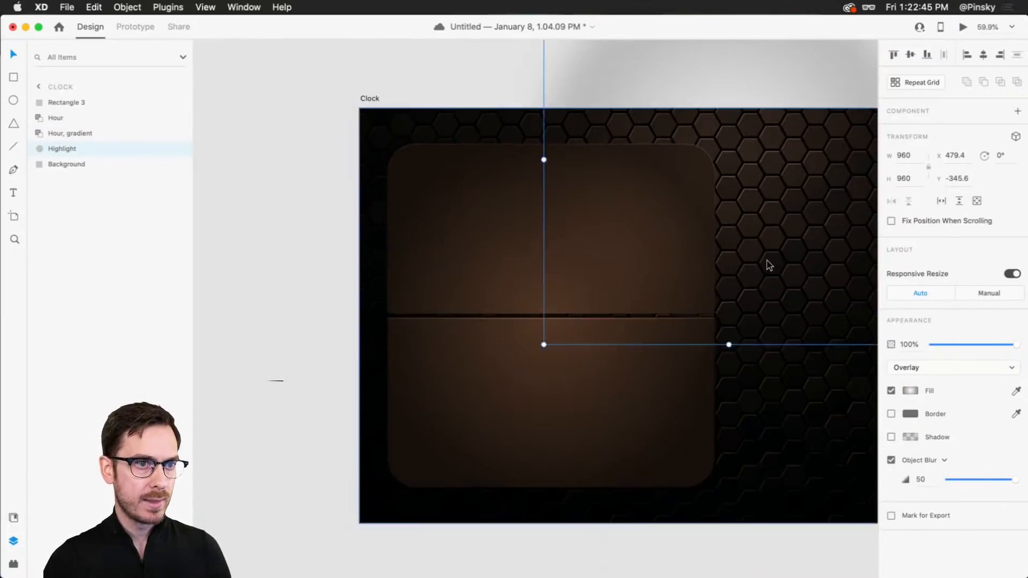
scroll(767, 260, "up", 2)
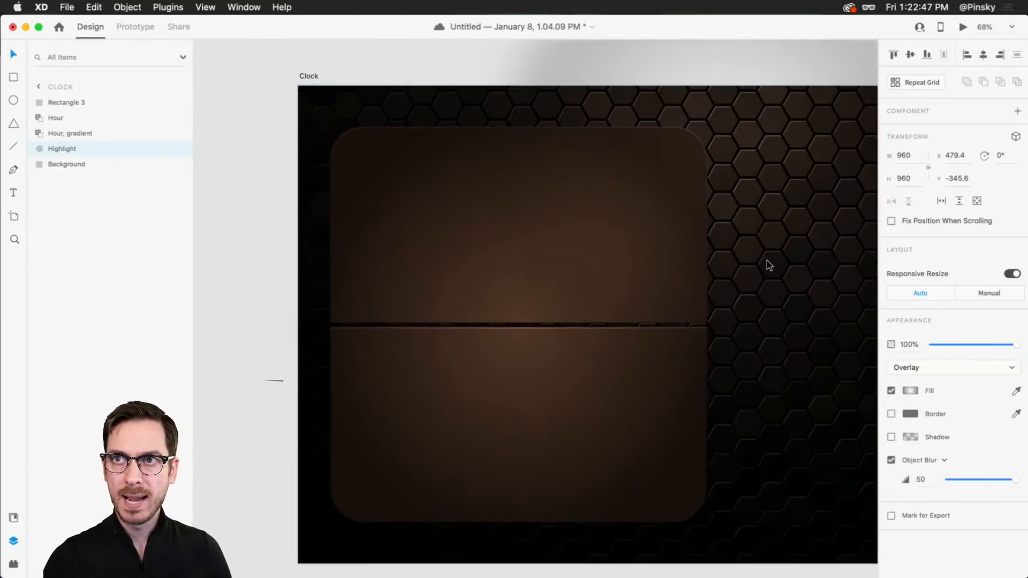
left_click(88, 133)
left_click(910, 390)
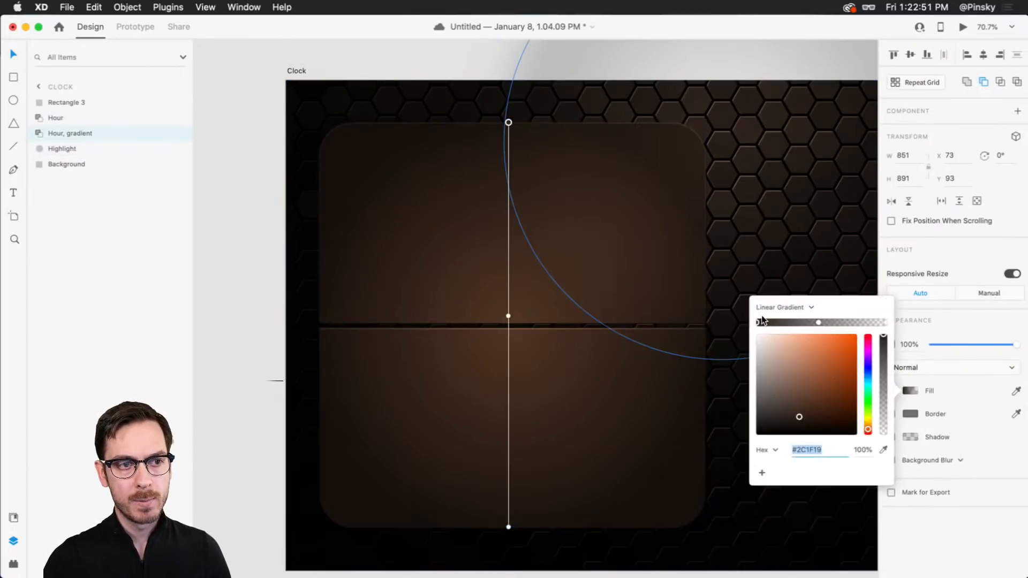
left_click_drag(801, 415, 815, 416)
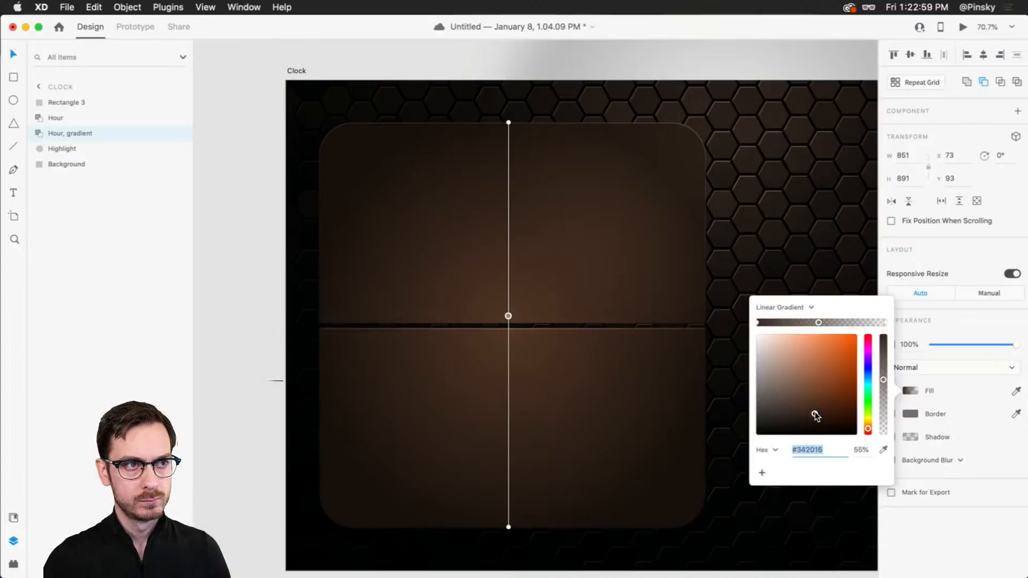
left_click(959, 532)
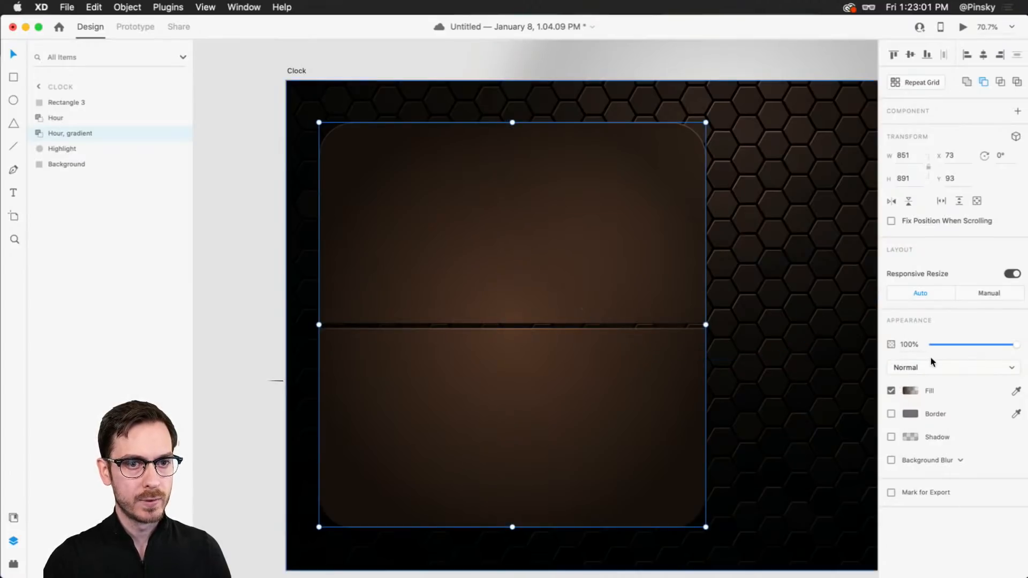
- Try a radial gradient on the "Hour, gradient" panel and extend its radius beyond the panel's side edge
left_click(915, 390)
left_click(803, 308)
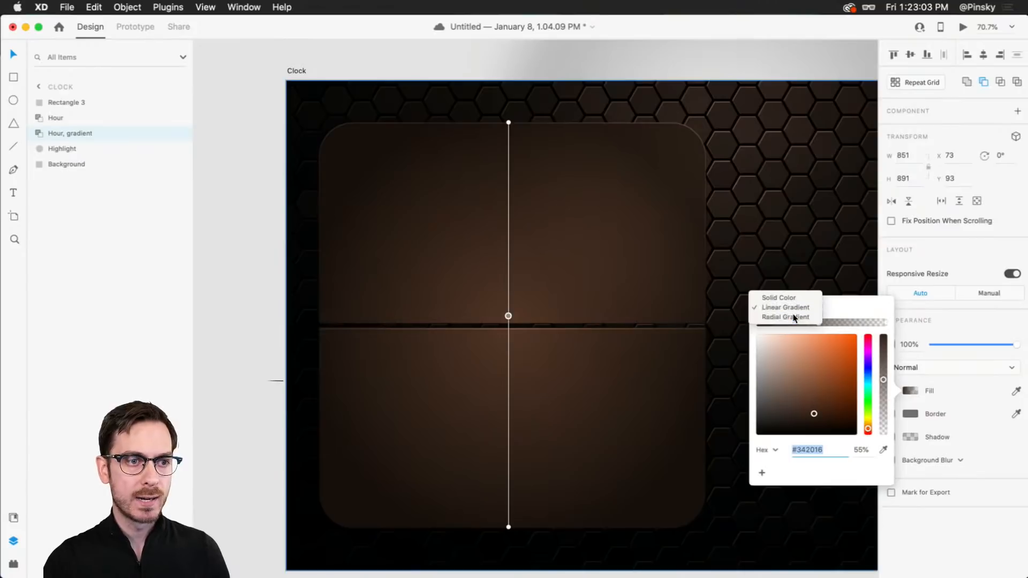
left_click(792, 314)
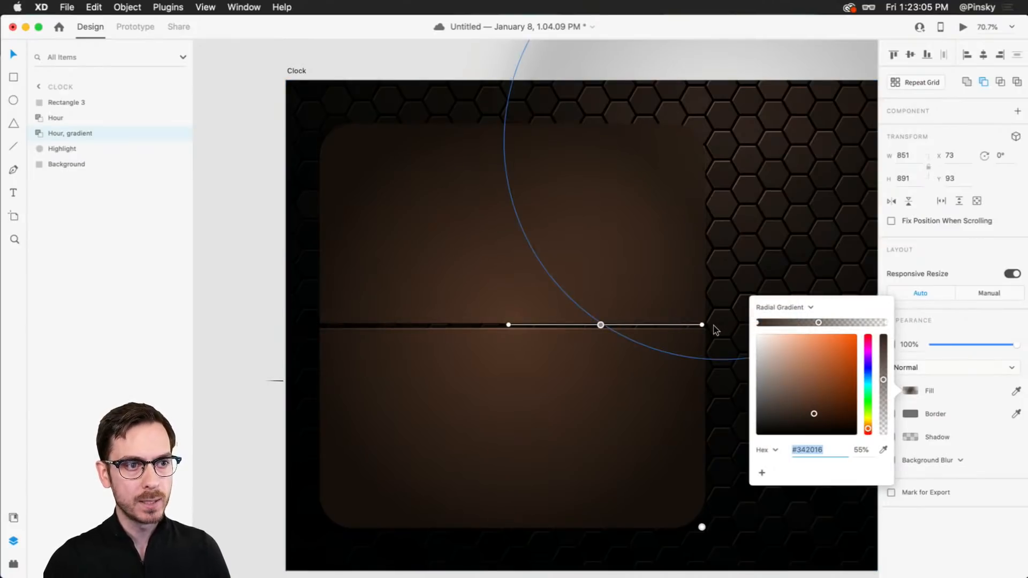
left_click_drag(703, 327, 747, 325)
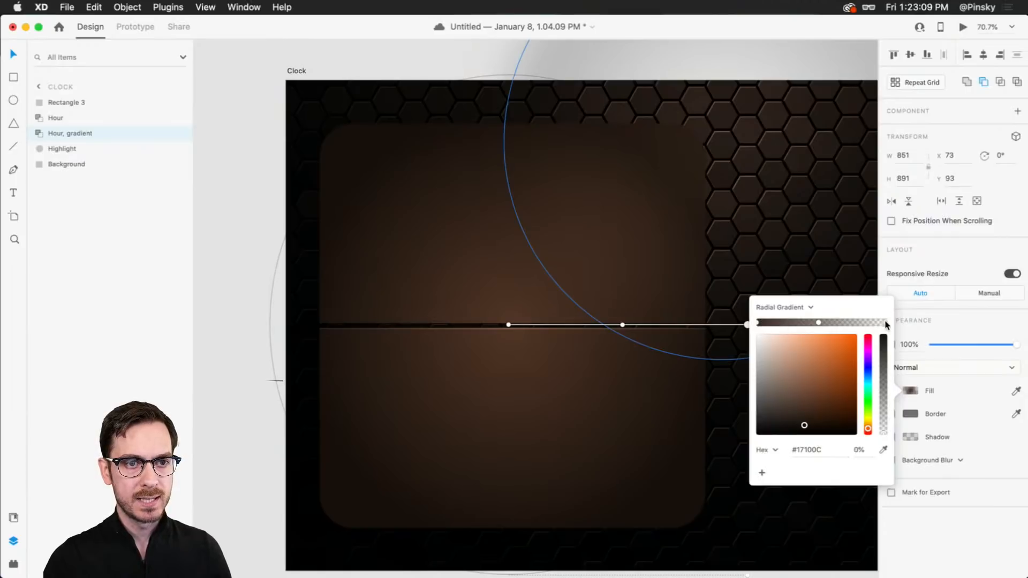
- Try a lighter brown, opaque end stop and a 0% opacity middle stop on the radial gradient
left_click_drag(804, 427, 802, 408)
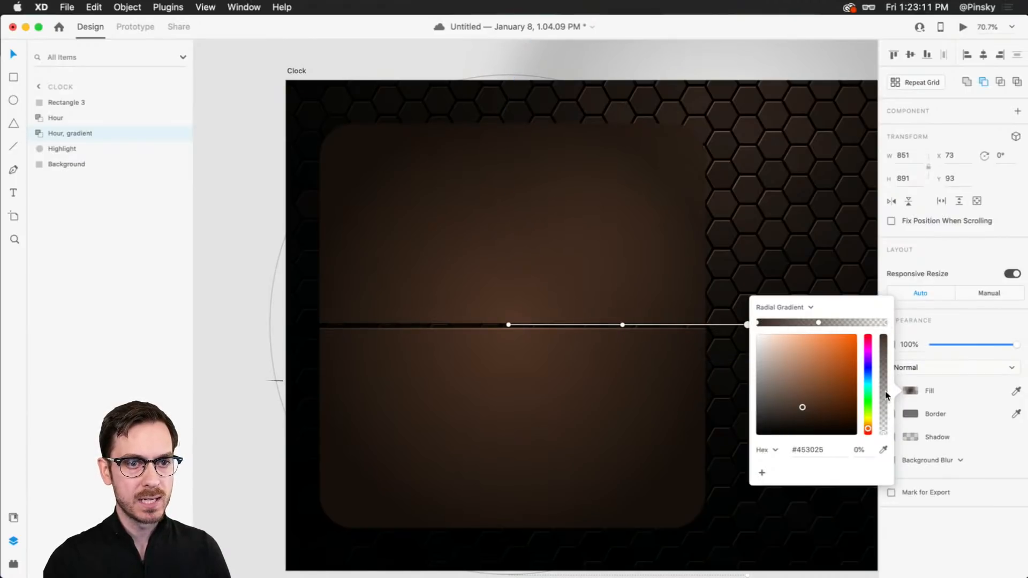
left_click_drag(886, 396, 884, 302)
left_click_drag(802, 408, 804, 415)
left_click(819, 322)
mouse_move(884, 401)
left_mouse_down()
mouse_move(884, 381)
mouse_move(881, 450)
left_mouse_up()
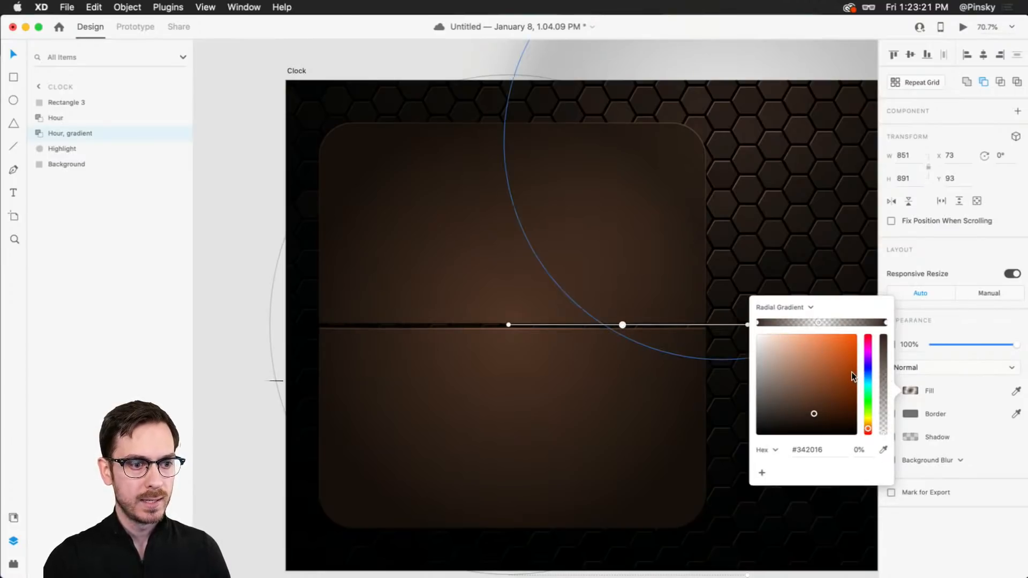
left_click(729, 64)
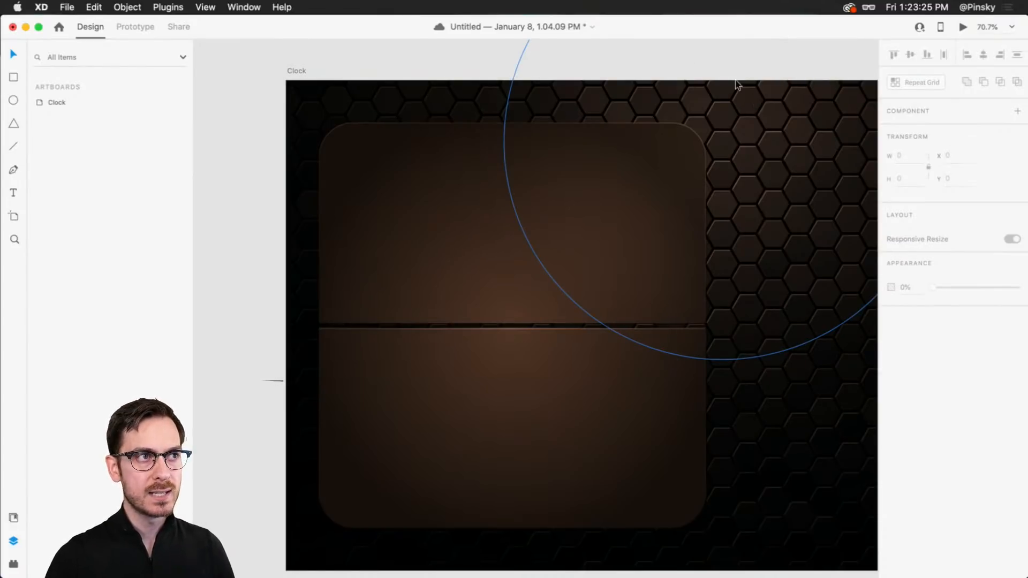
- Undo the radial gradient changes so the "Hour, gradient" panel uses its linear gradient again
key("super+z")
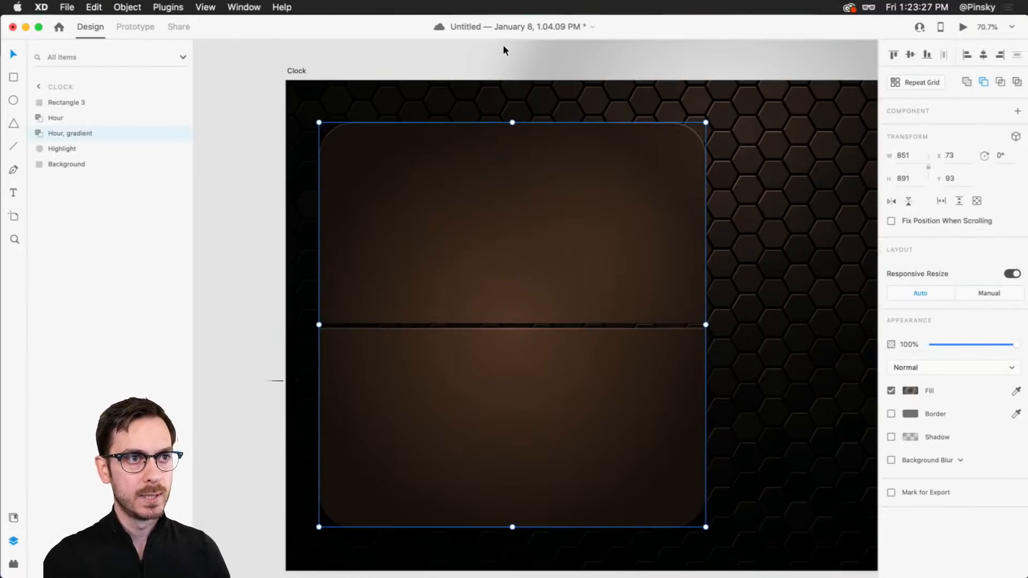
left_click(503, 45)
key("super+z")
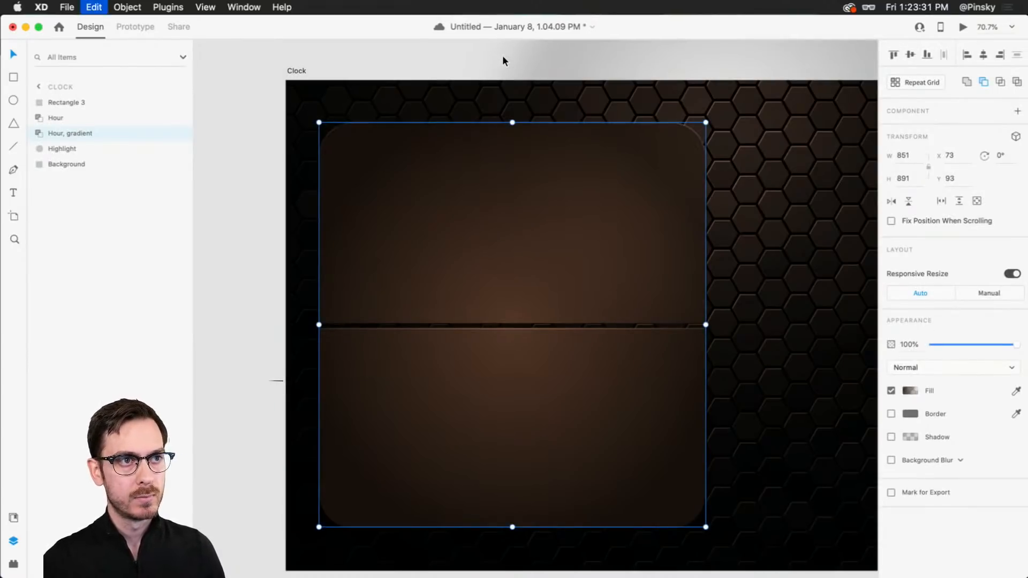
left_click(502, 56)
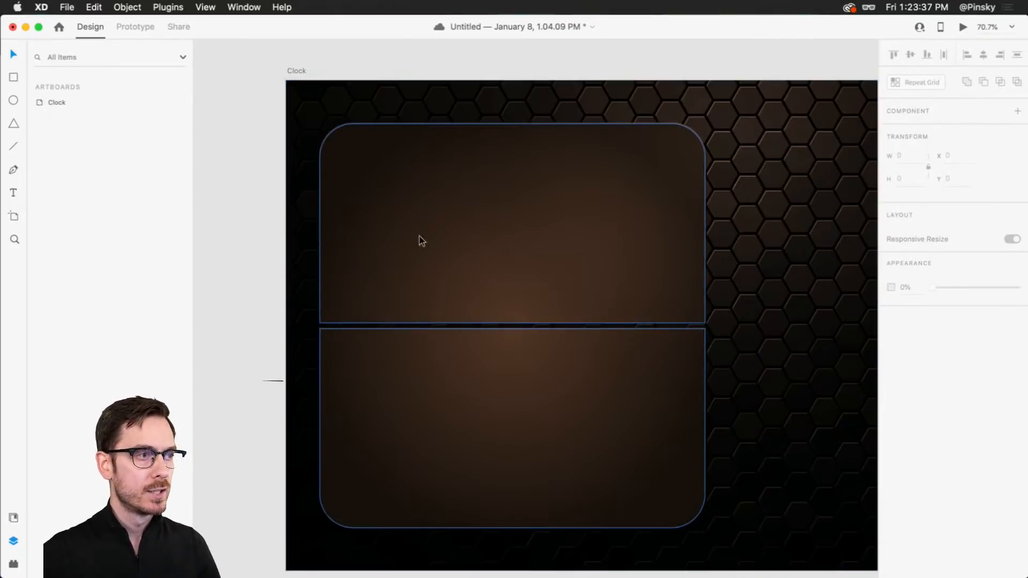
left_click(526, 242)
left_click(367, 62)
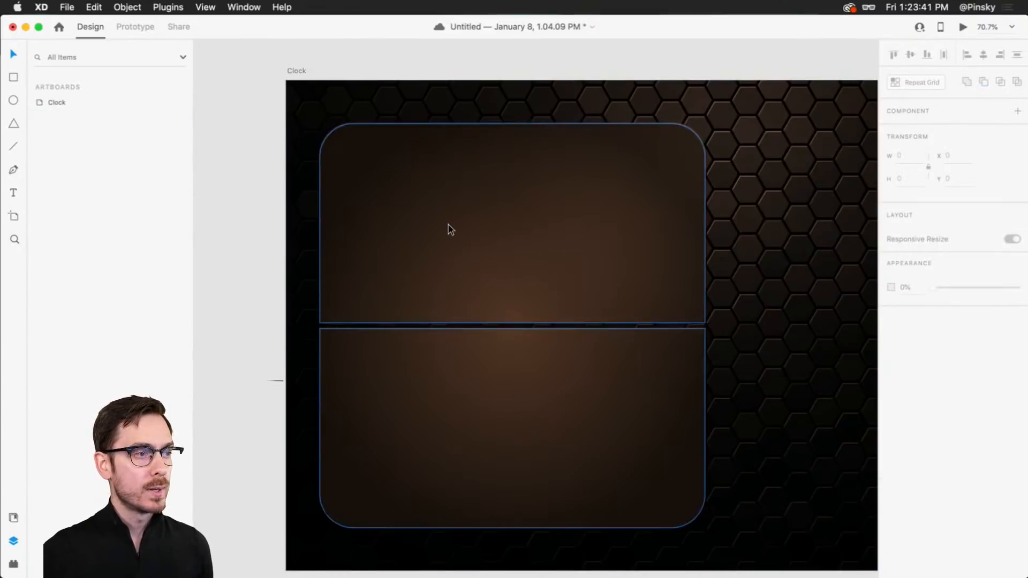
left_click(426, 270)
left_click_drag(426, 270, 464, 265)
left_click(76, 133)
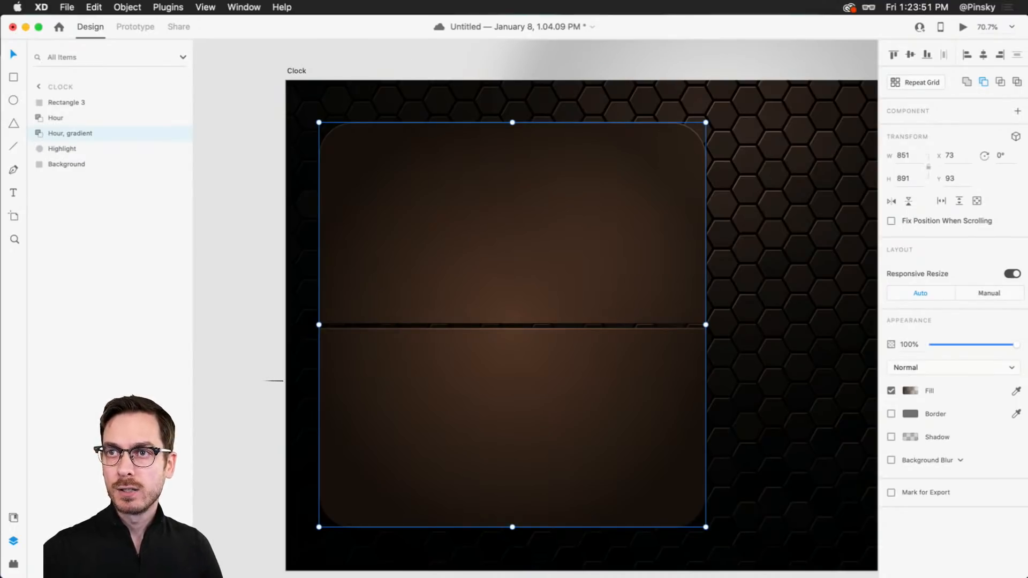
left_click(190, 119)
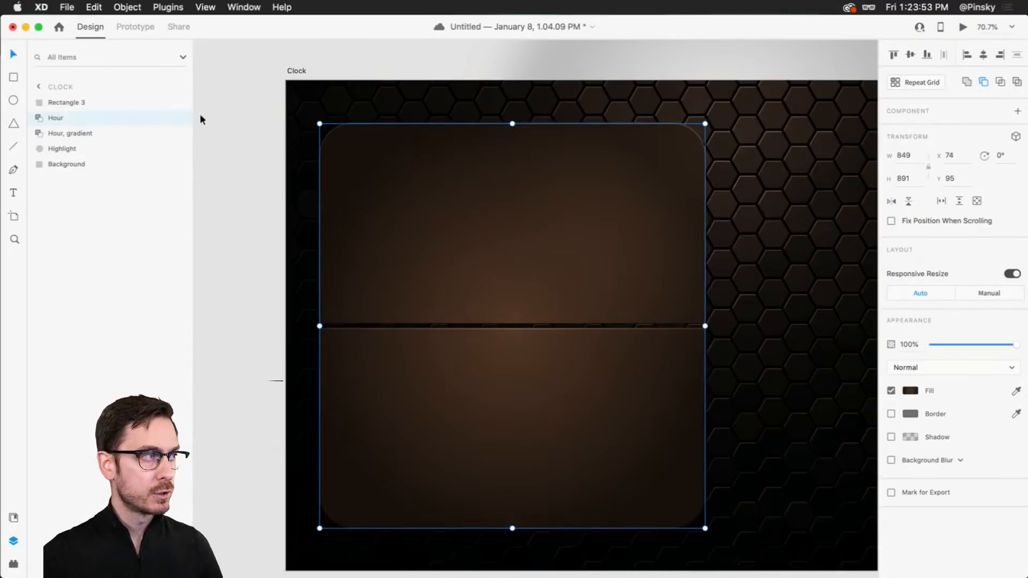
- Add the point text "12" on the lower half of the Hour panel
left_click(15, 194)
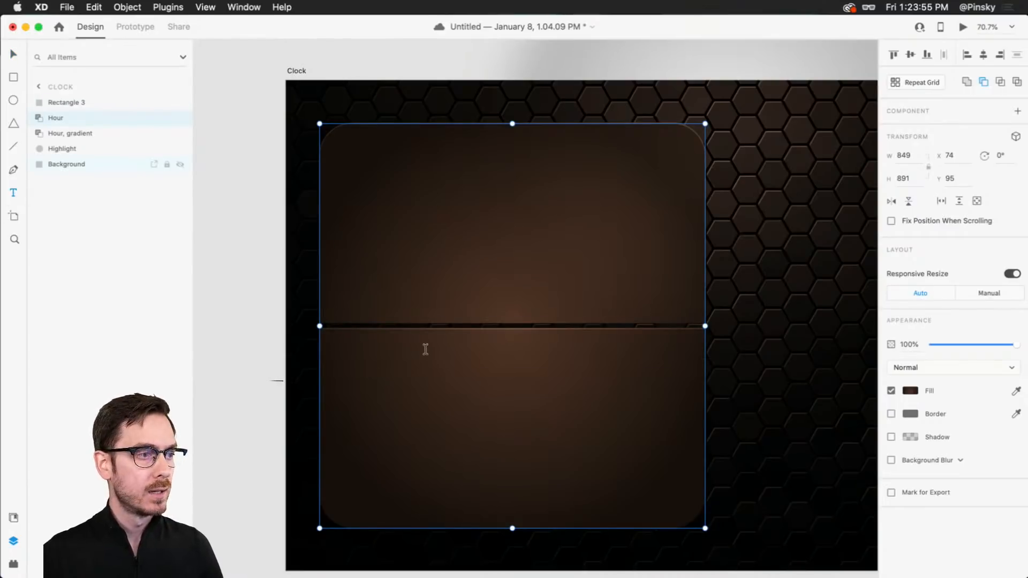
left_click(427, 349)
key("Escape")
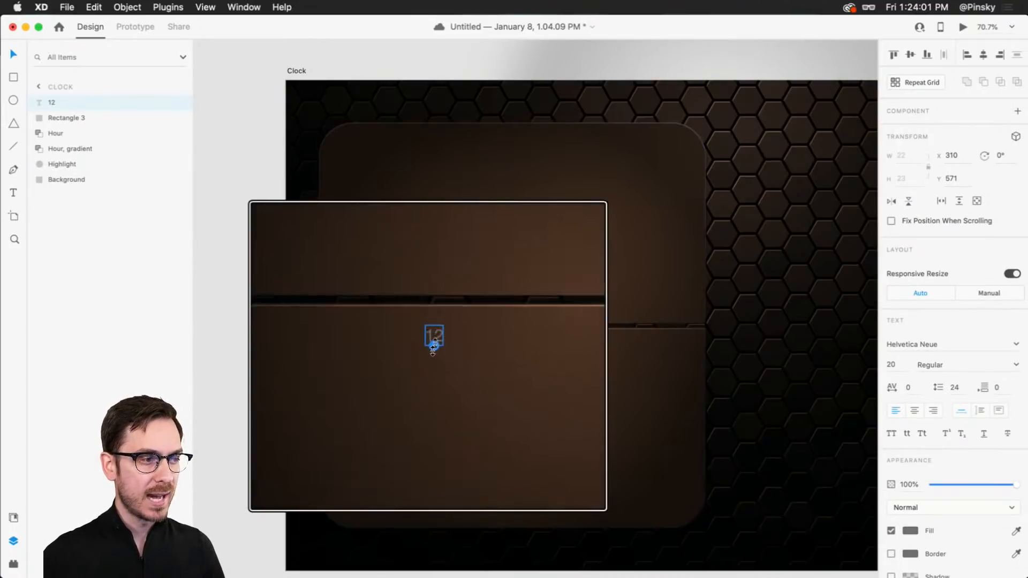
- Enlarge the "12" to font size 658 across both halves of the Hour panel and centre-align its text
left_click_drag(430, 354, 450, 535)
left_click_drag(498, 400, 572, 225)
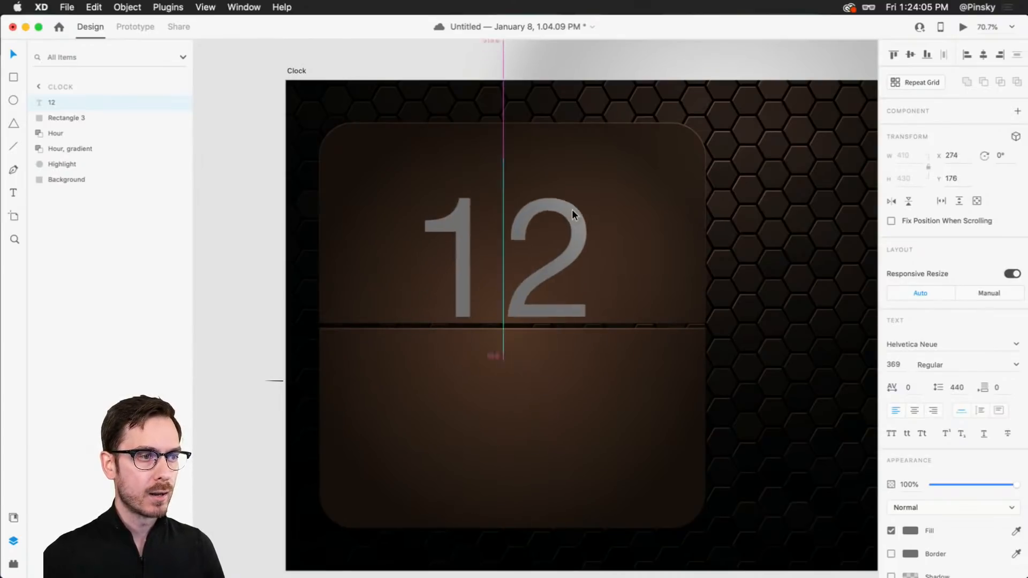
left_click_drag(506, 348, 508, 501)
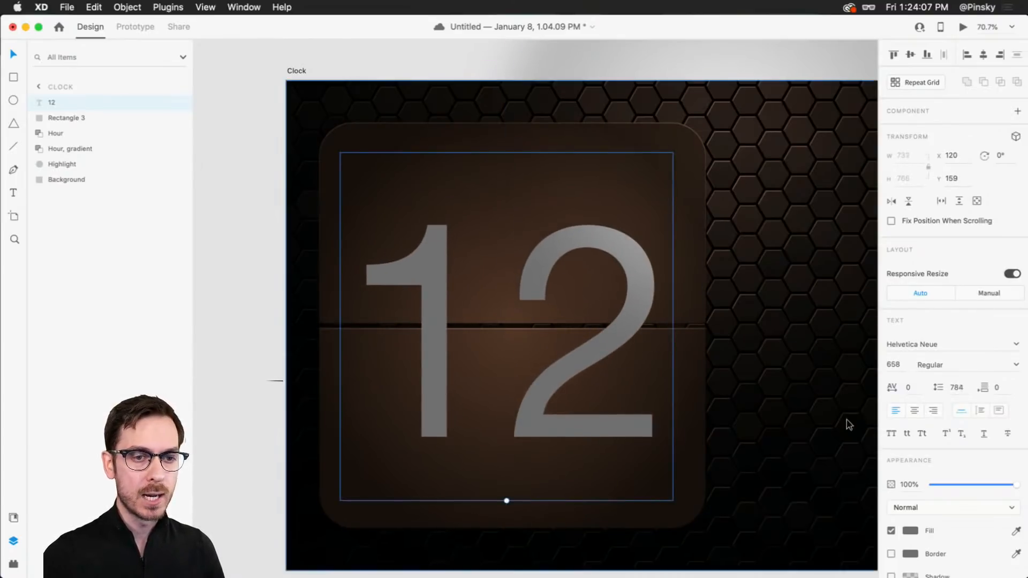
left_click(915, 410)
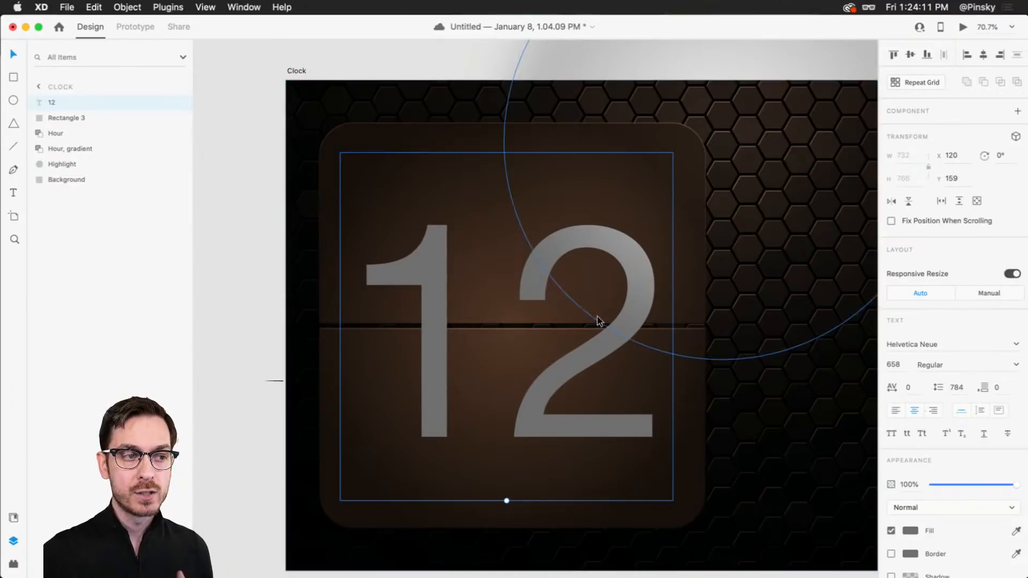
- Try replacing the "12" with "6" to test the centre alignment, and undo it
double_click(549, 368)
type("6")
key("Escape")
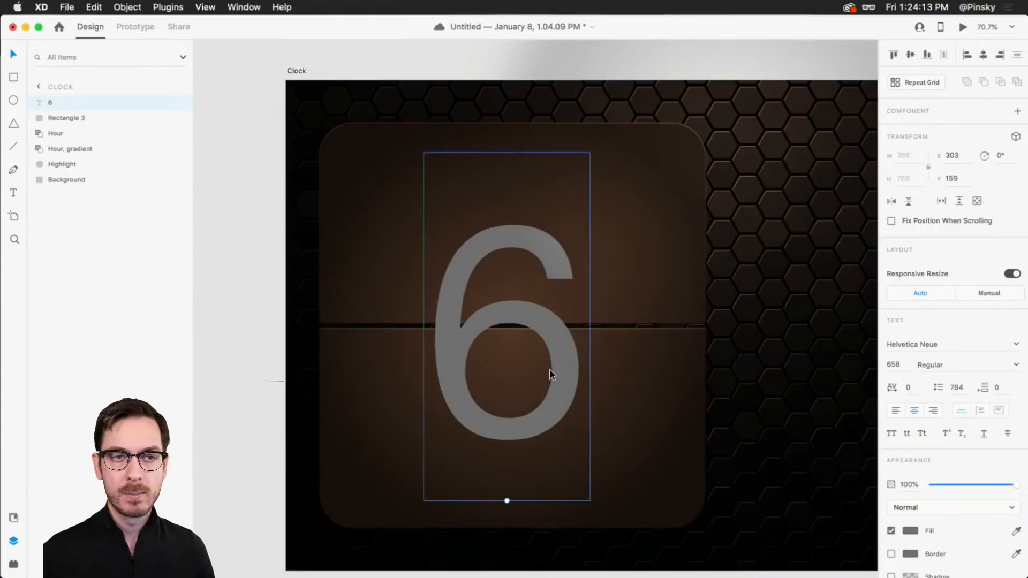
key("super+z")
- Move the "12" to X 113, Y 135 and try the Papyrus and Comic Sans MS fonts on it
left_click_drag(593, 348, 587, 342)
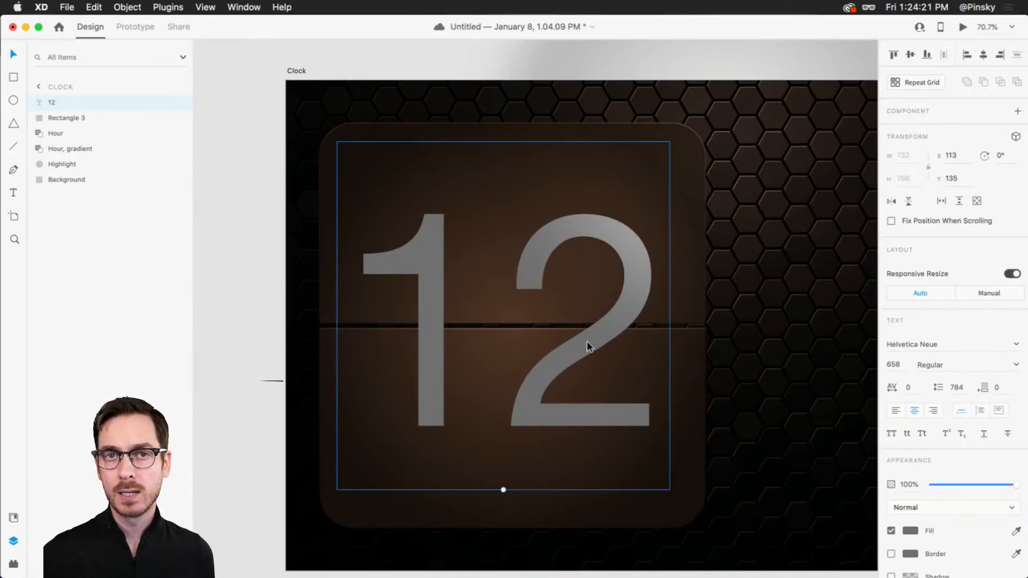
left_click(947, 348)
type("Papyrus")
key("Return")
left_click(943, 352)
type("Comic Sans MS")
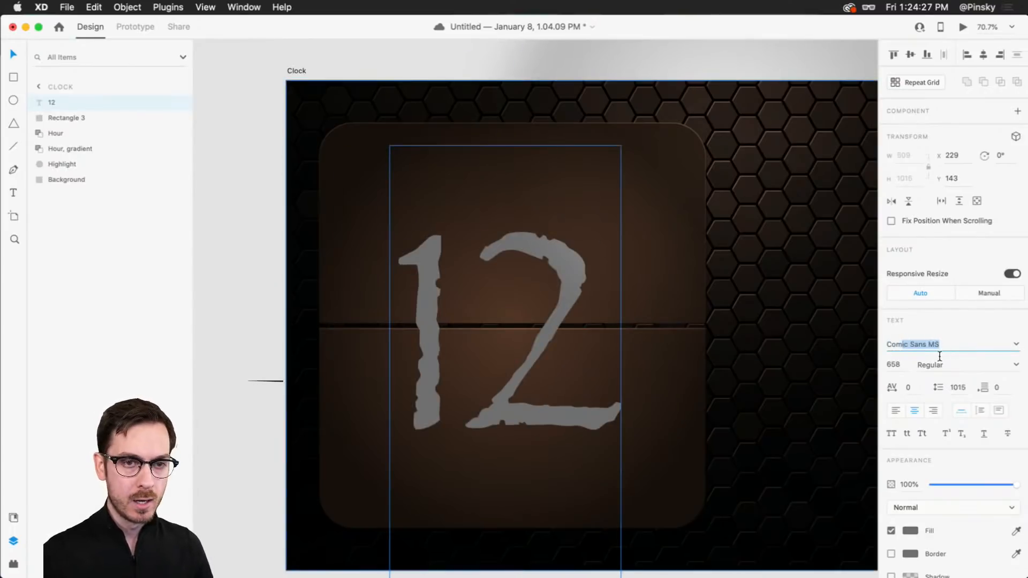
key("Return")
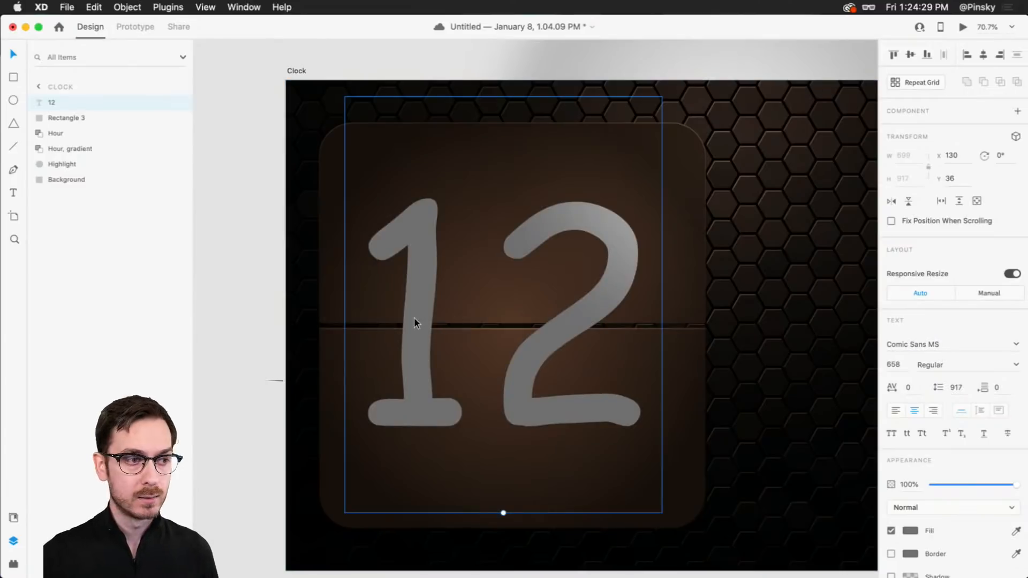
- Set the "12" in Bebas Neue Pro with the SemiExpanded ExtraBold style
left_click(956, 351)
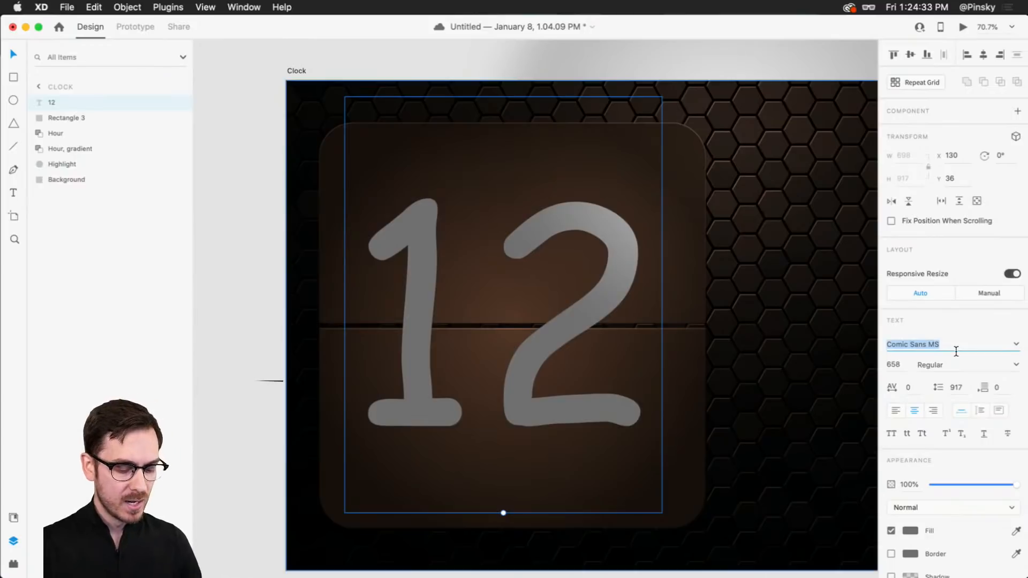
type("Bebas Neue Pro")
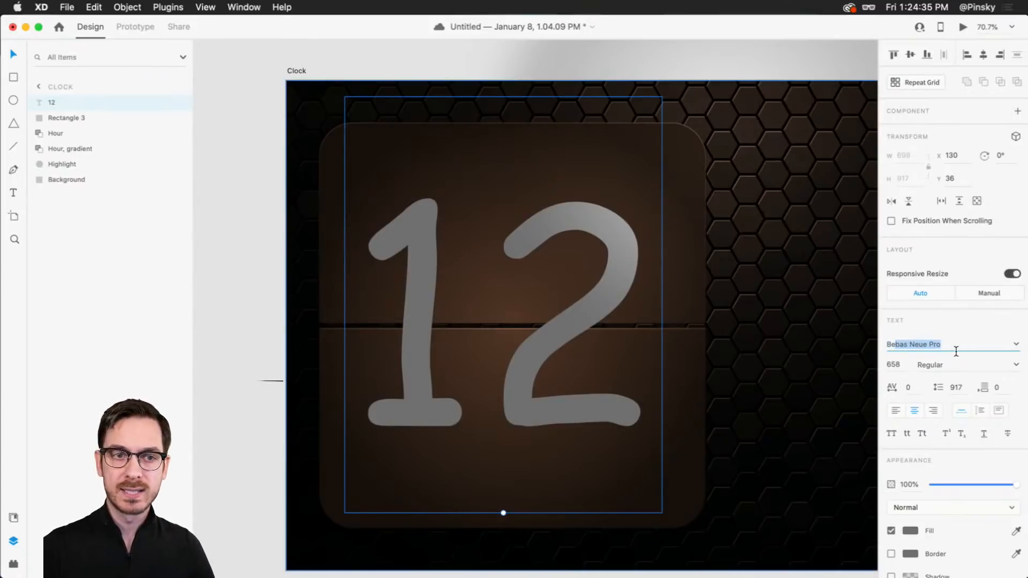
key("Return")
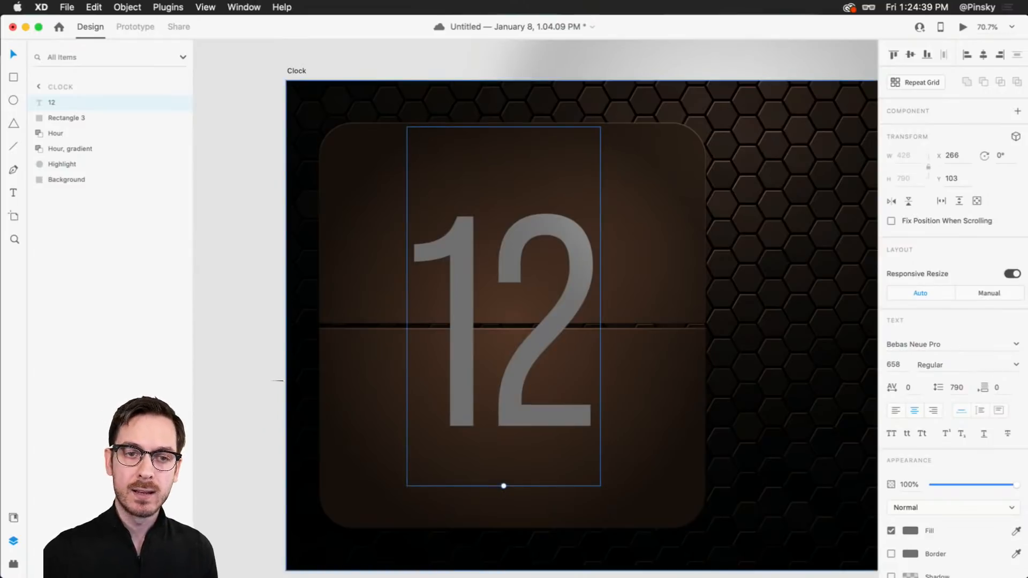
left_click(1016, 364)
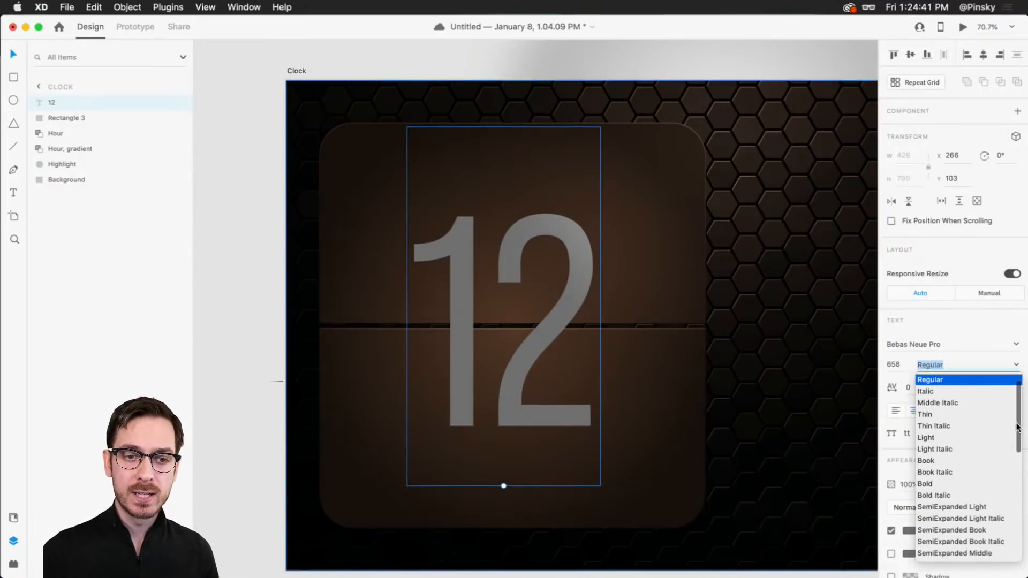
left_click_drag(1019, 423, 1018, 538)
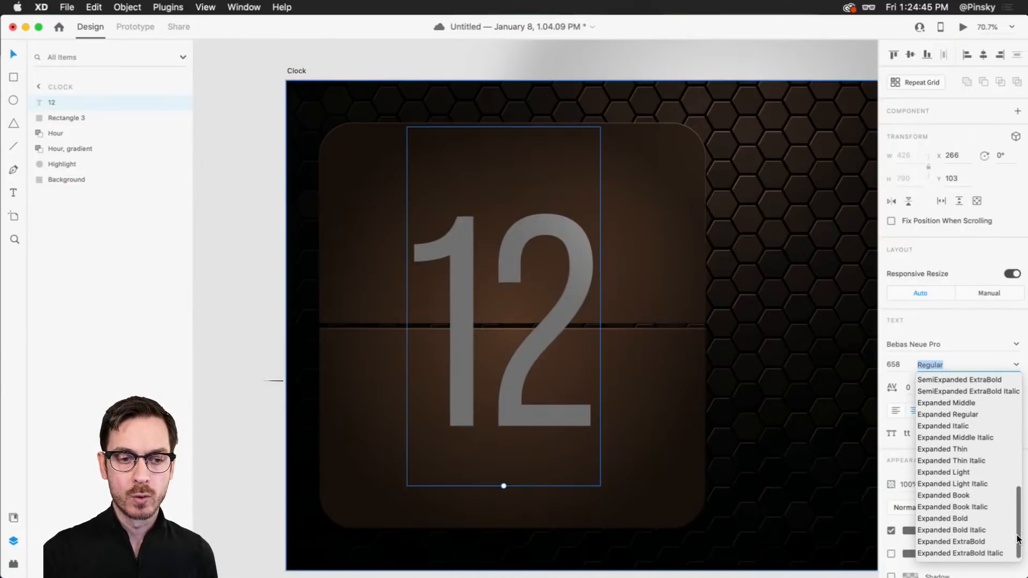
left_click_drag(1018, 538, 1008, 457)
scroll(1008, 462, "down", 3)
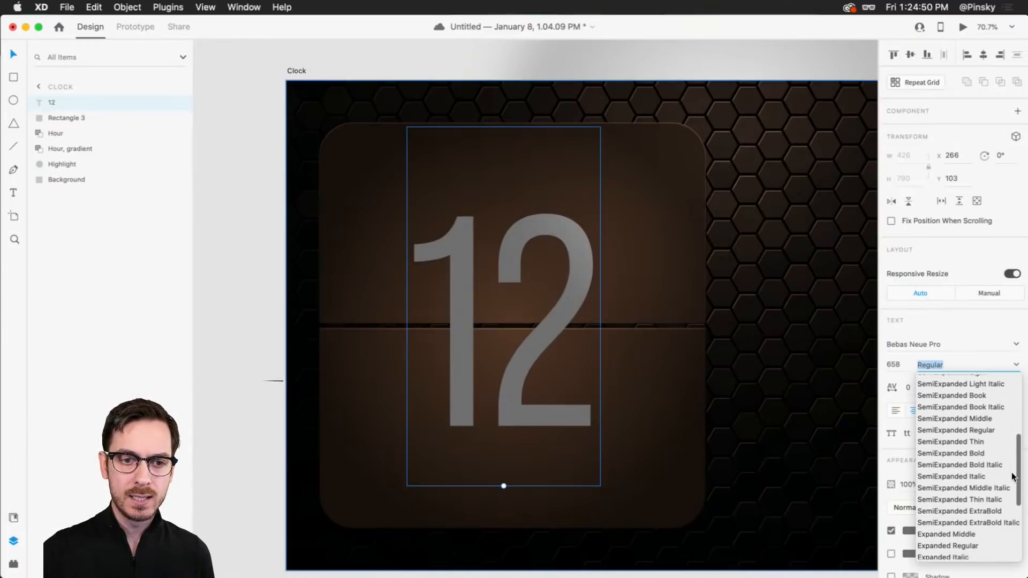
left_click(983, 511)
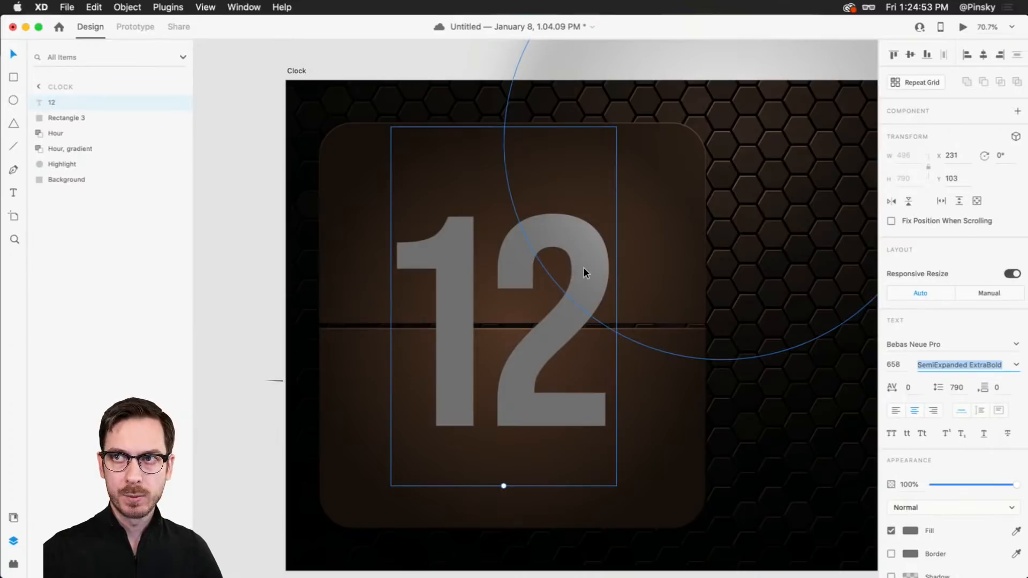
- Enlarge the "12" to font size 726 at X 206, Y 69 and set its character spacing to 20
left_click_drag(503, 486, 506, 528)
left_click_drag(535, 459, 547, 400)
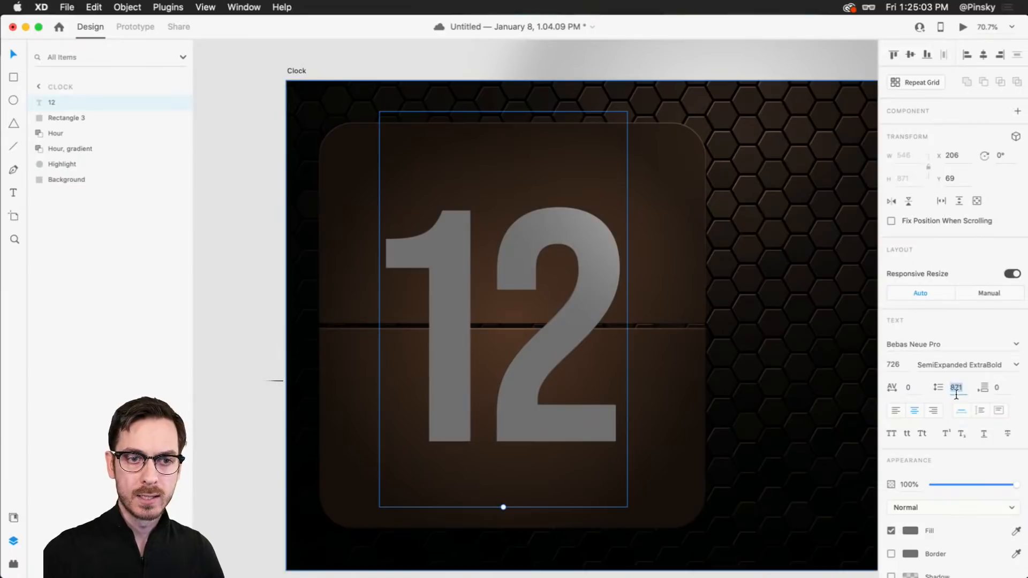
left_click(918, 395)
key("shift+Up")
key("shift+Up")
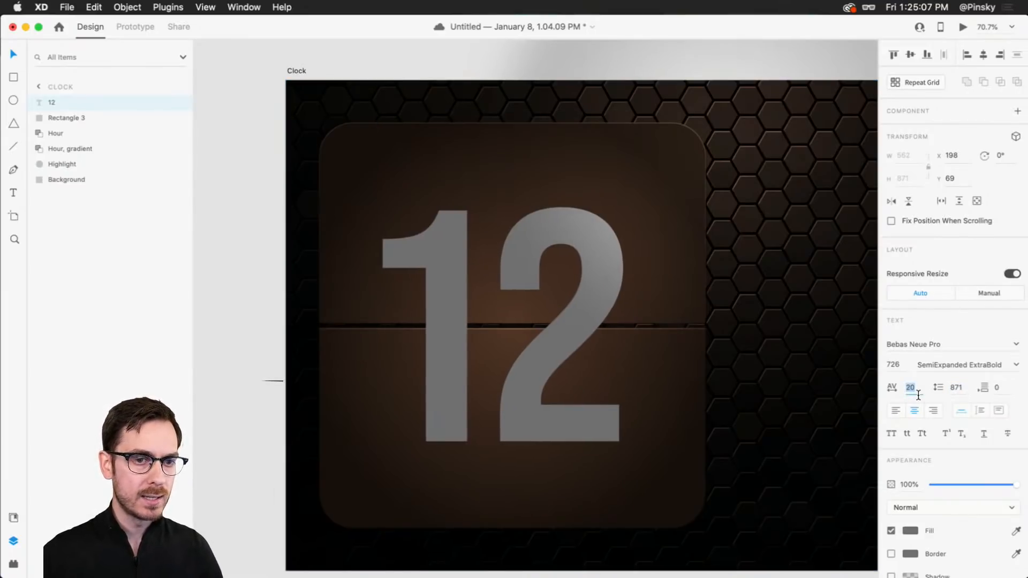
- Nudge the "12" upward on the hour panel until it sits at X 198, Y 62
key("Return")
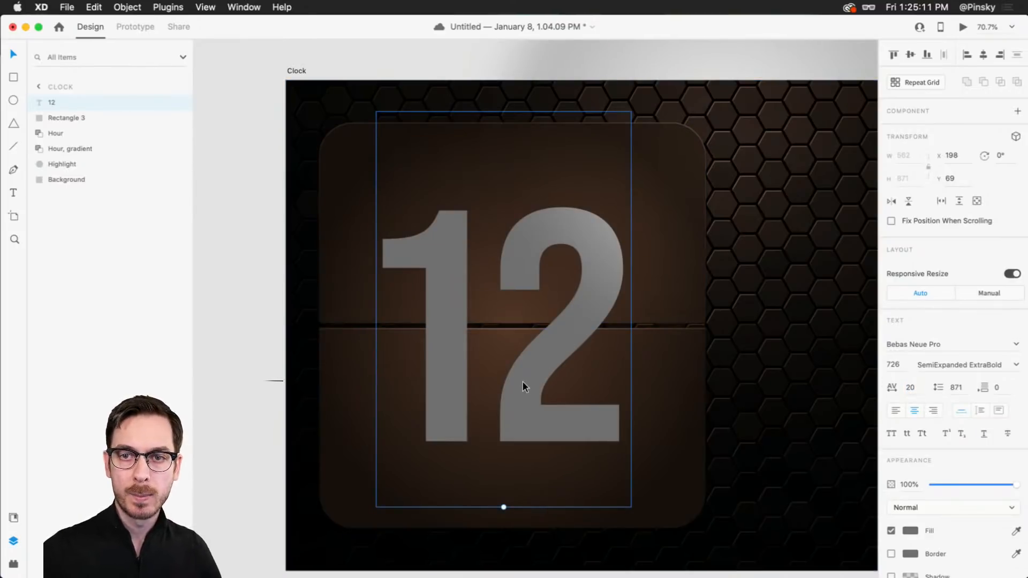
key("Up")
key("Up")
key("Up")
key("Up")
key("Up")
key("Up")
key("Up")
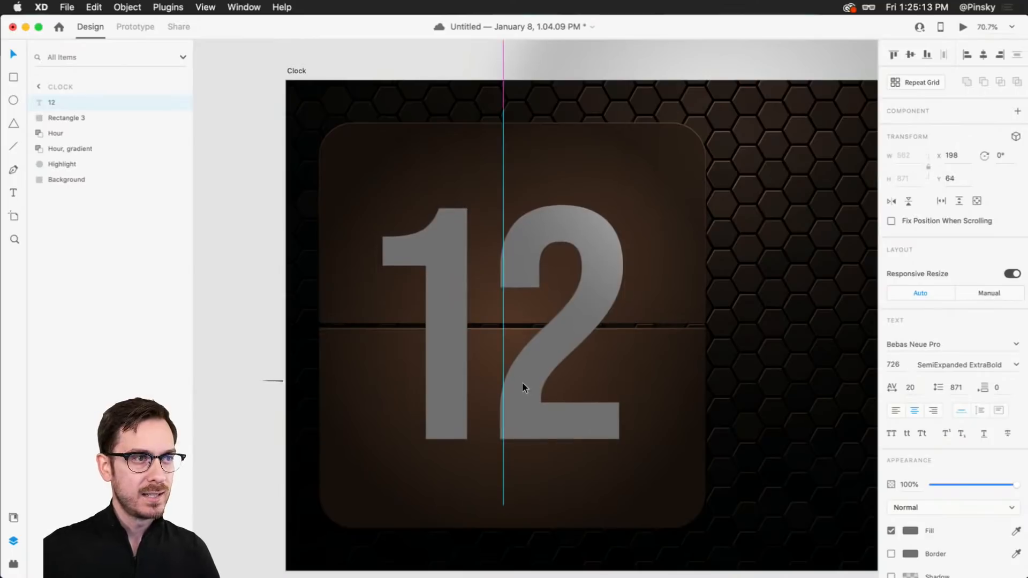
key("Down")
key("Down")
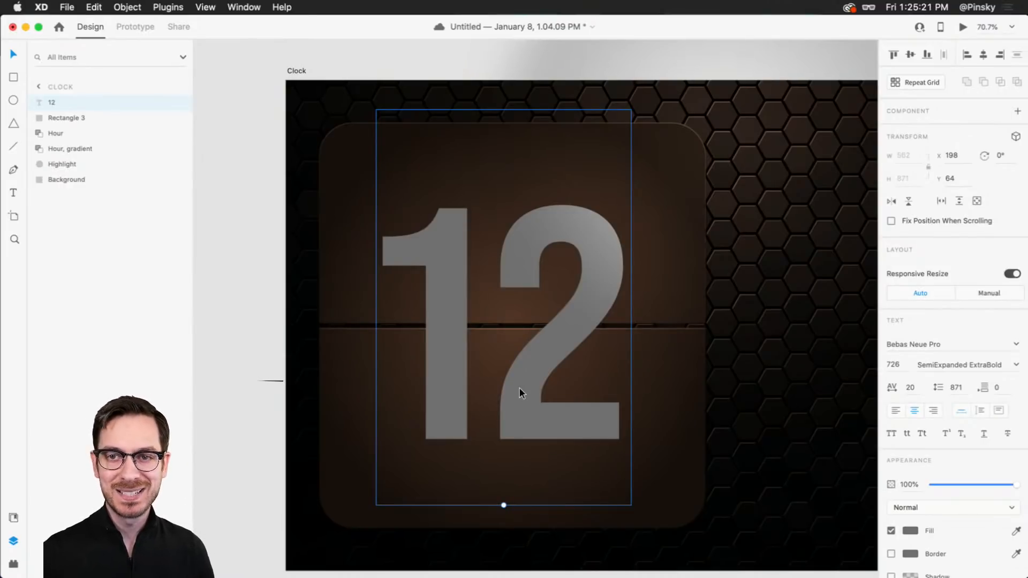
left_click_drag(519, 393, 522, 386)
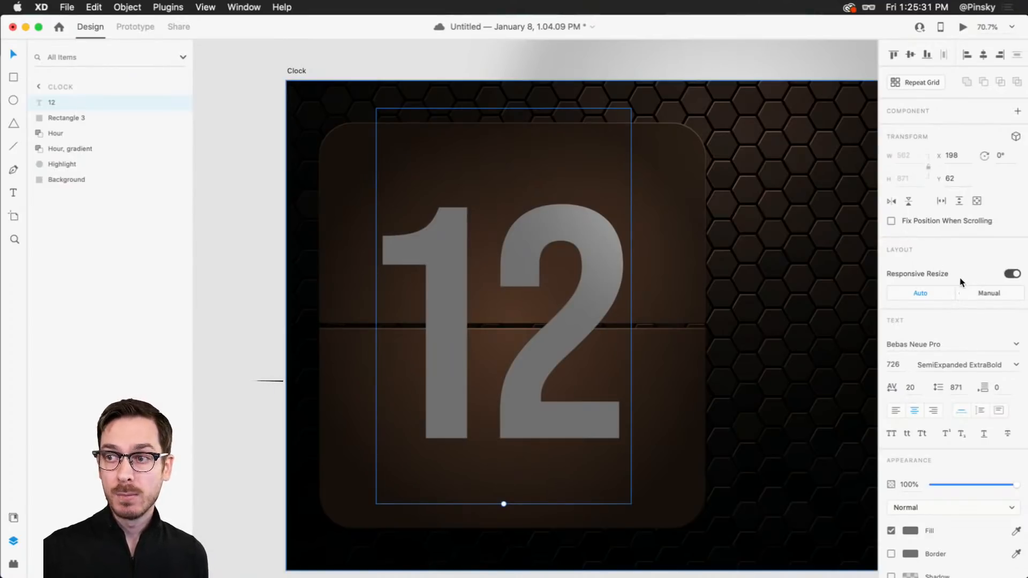
- Change the fill colour of the "12" to white, #FFFFFF
left_click(910, 531)
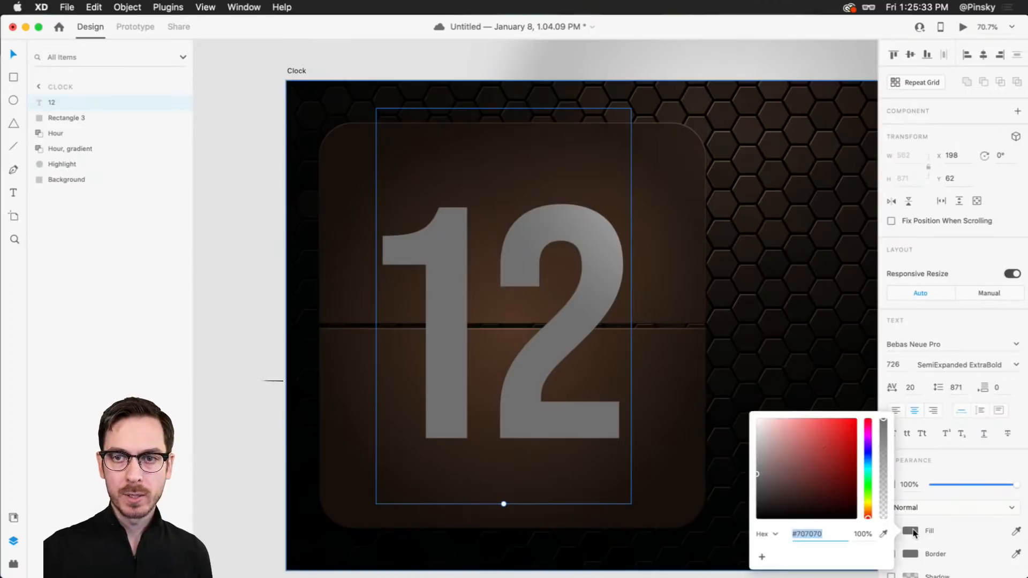
type("ffffff")
key("Return")
left_click(850, 22)
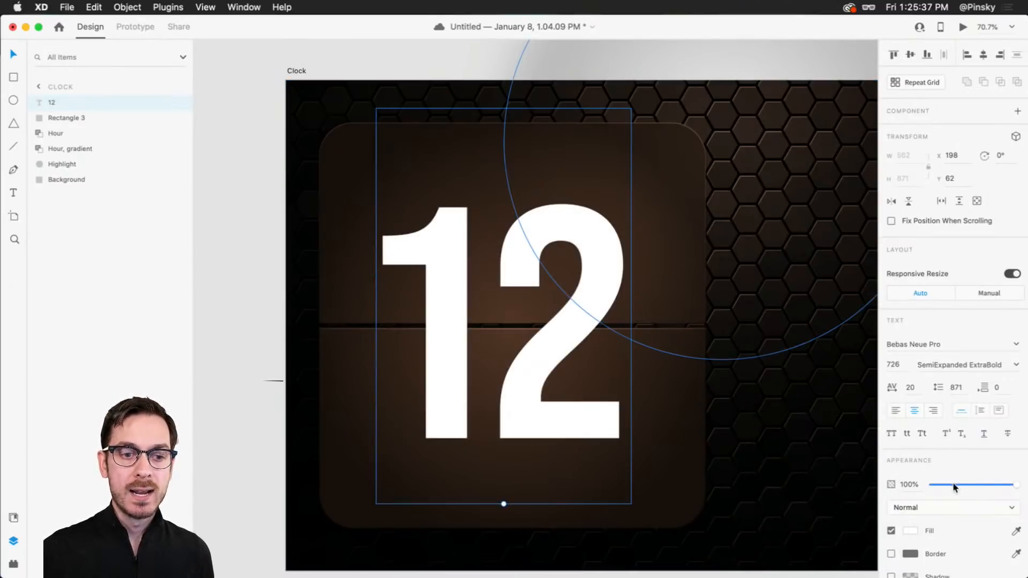
- Try the Overlay, Soft Light and Hard Light blend modes on the "12" for comparison
scroll(951, 482, "down", 3)
left_click(956, 444)
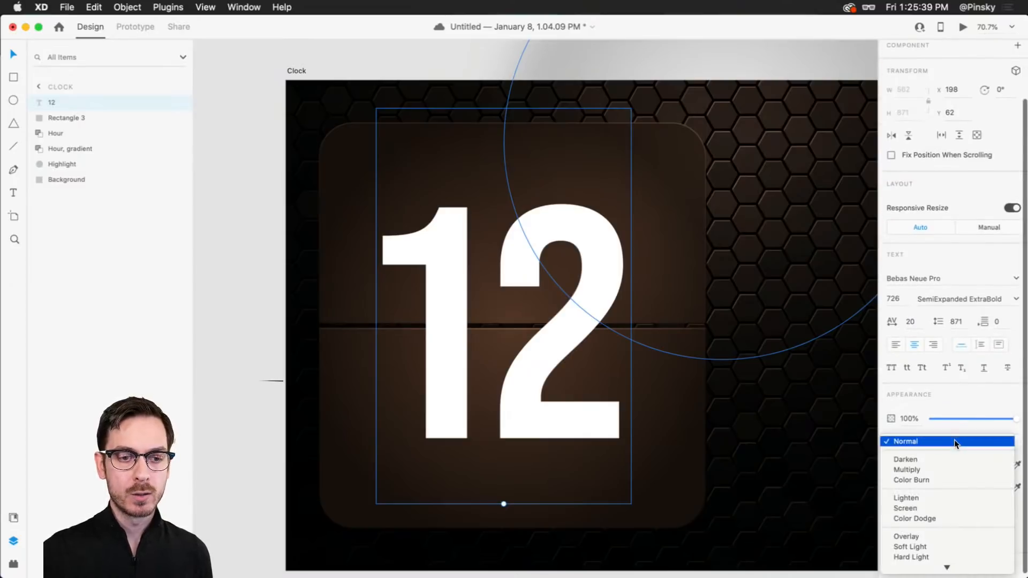
left_click(924, 469)
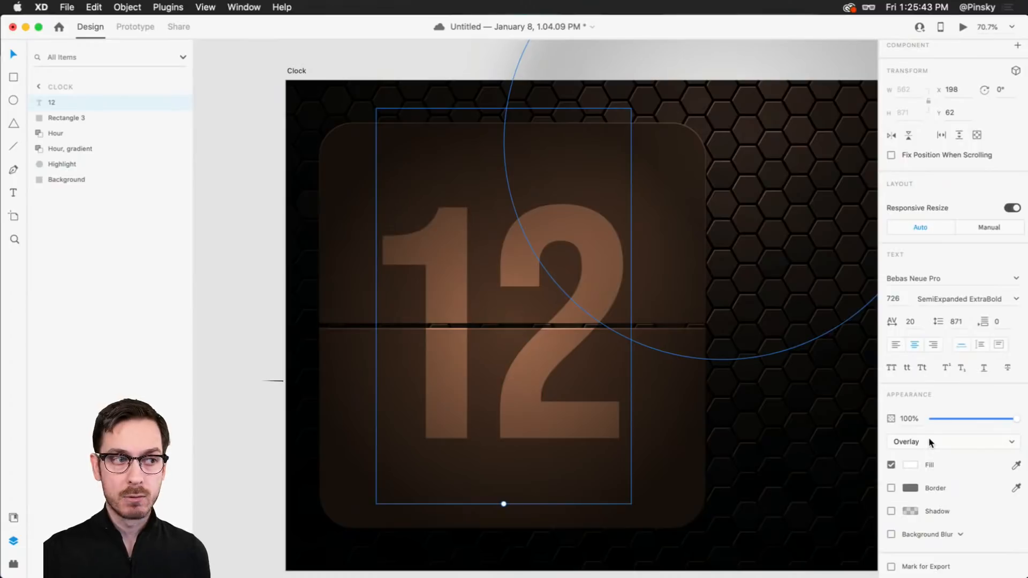
left_click(930, 442)
left_click(928, 452)
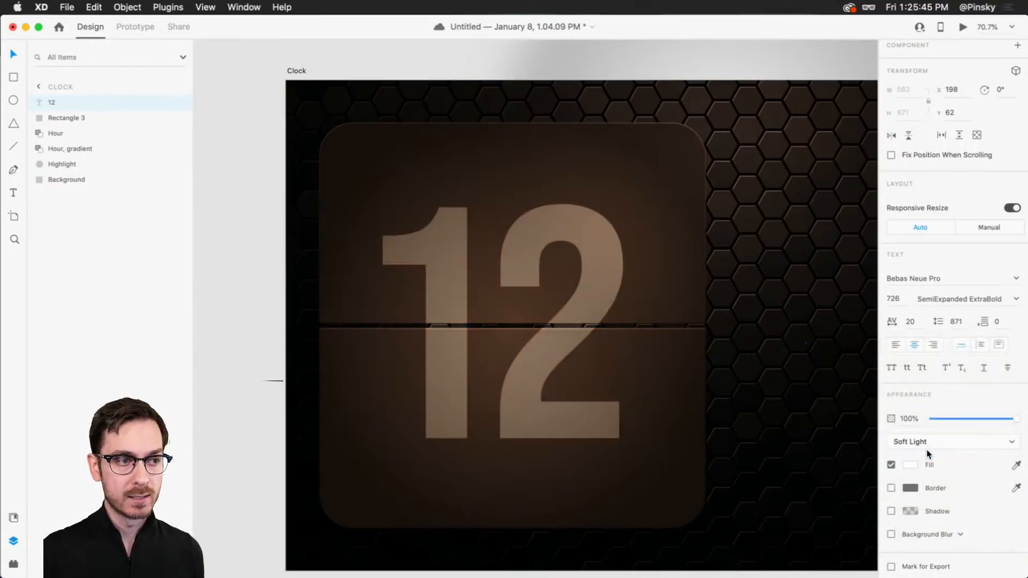
left_click(927, 441)
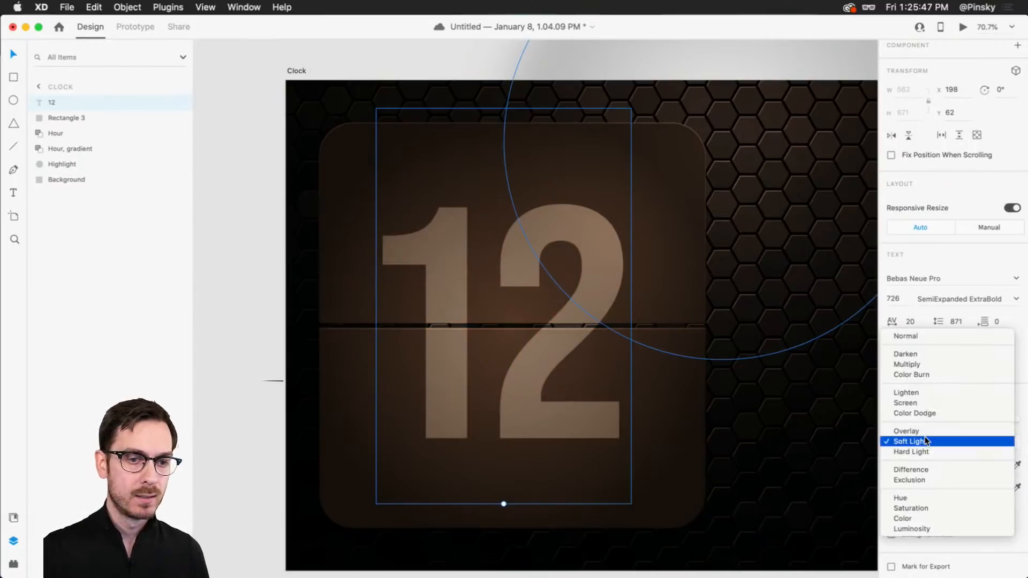
left_click(925, 430)
left_click_drag(1012, 415, 992, 416)
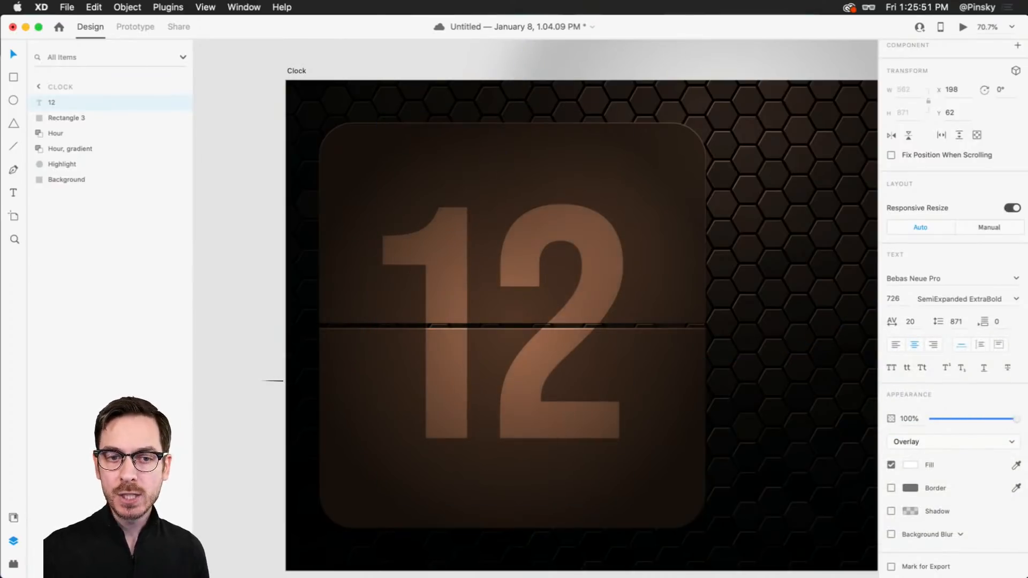
left_click(938, 441)
left_click(931, 463)
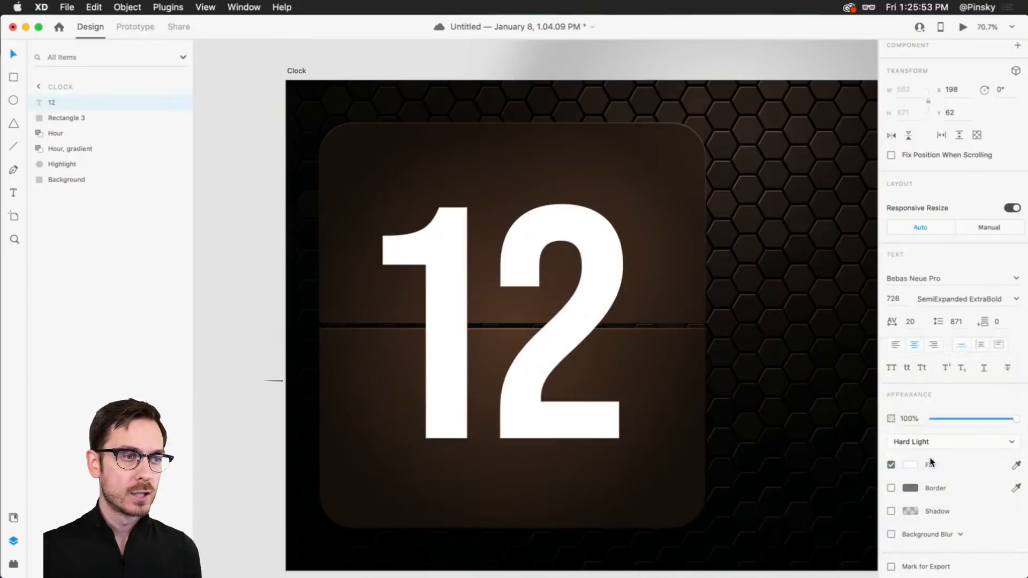
left_click(928, 442)
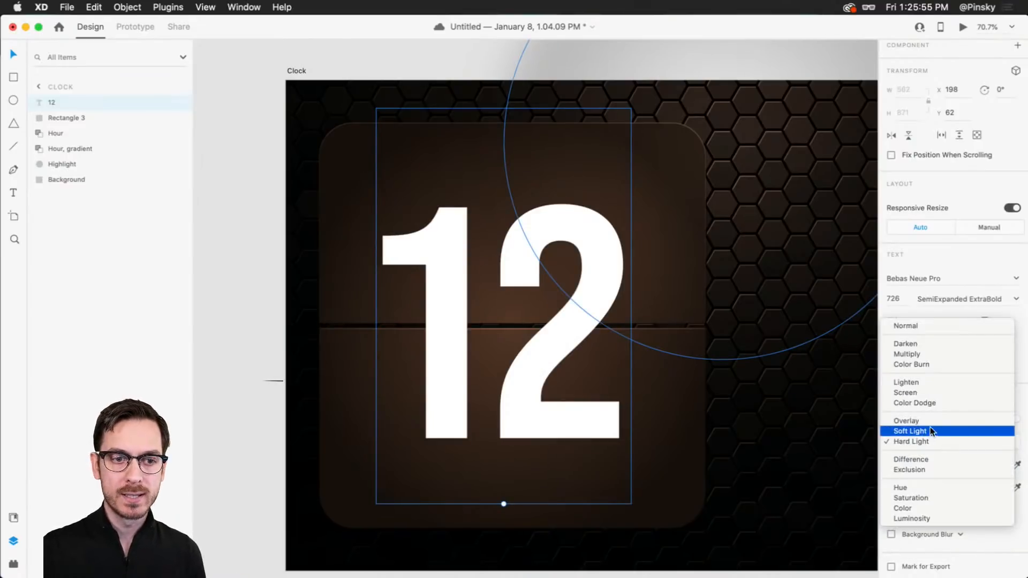
left_click(928, 421)
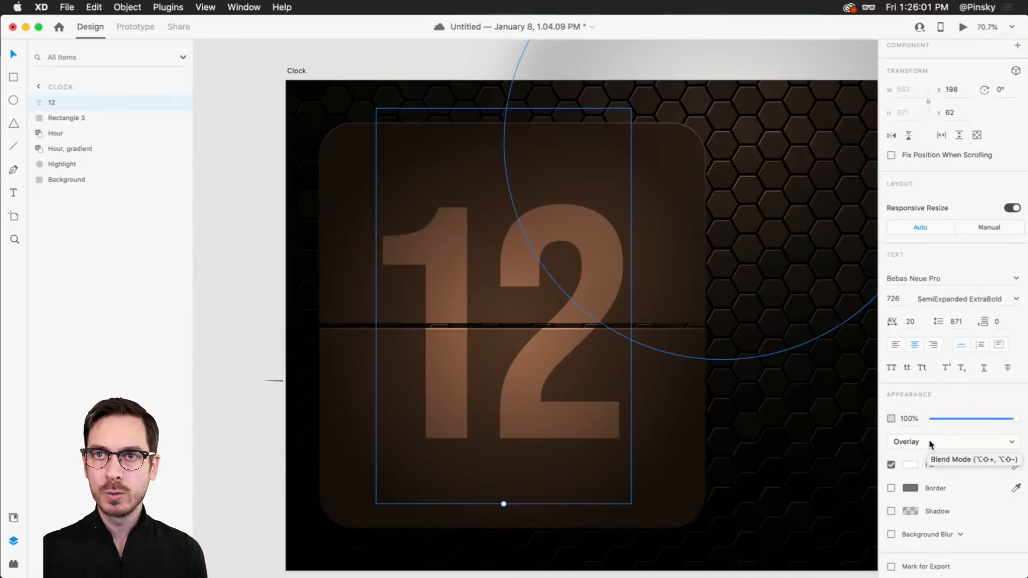
left_click(930, 442)
left_click(929, 453)
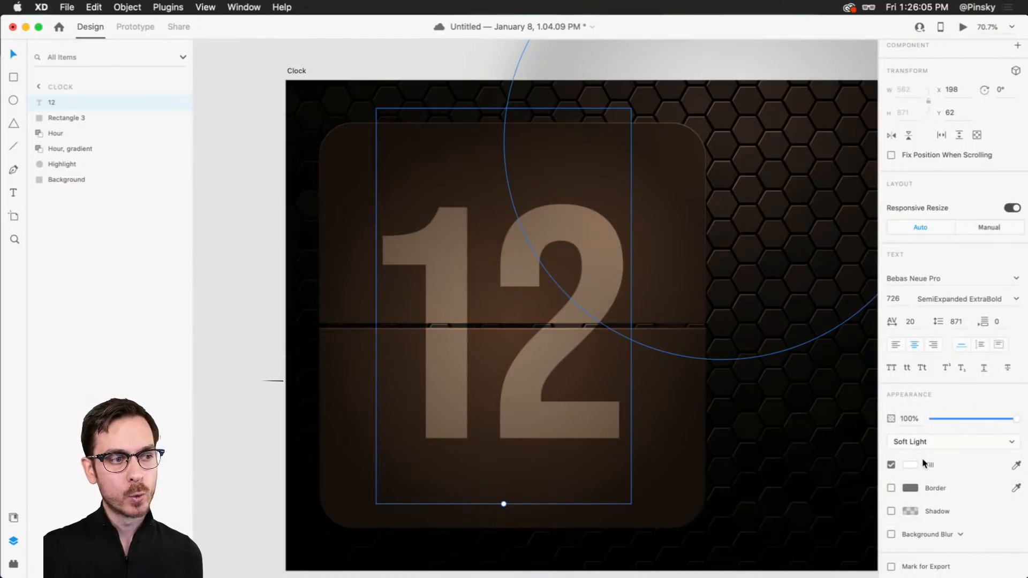
- Set the "12" to the Overlay blend mode with 70% opacity
left_click(925, 442)
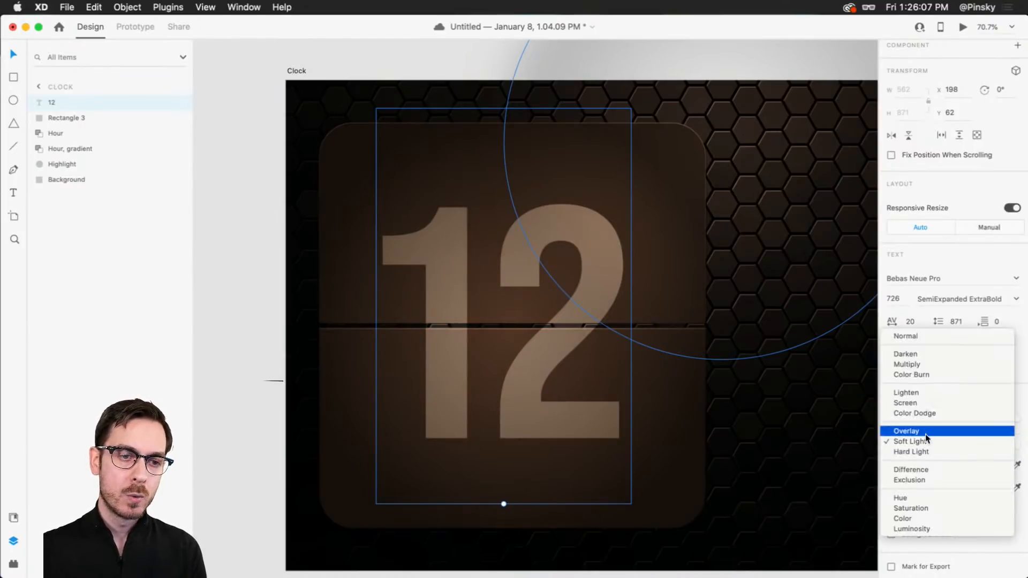
left_click(925, 432)
left_click_drag(1016, 419, 991, 411)
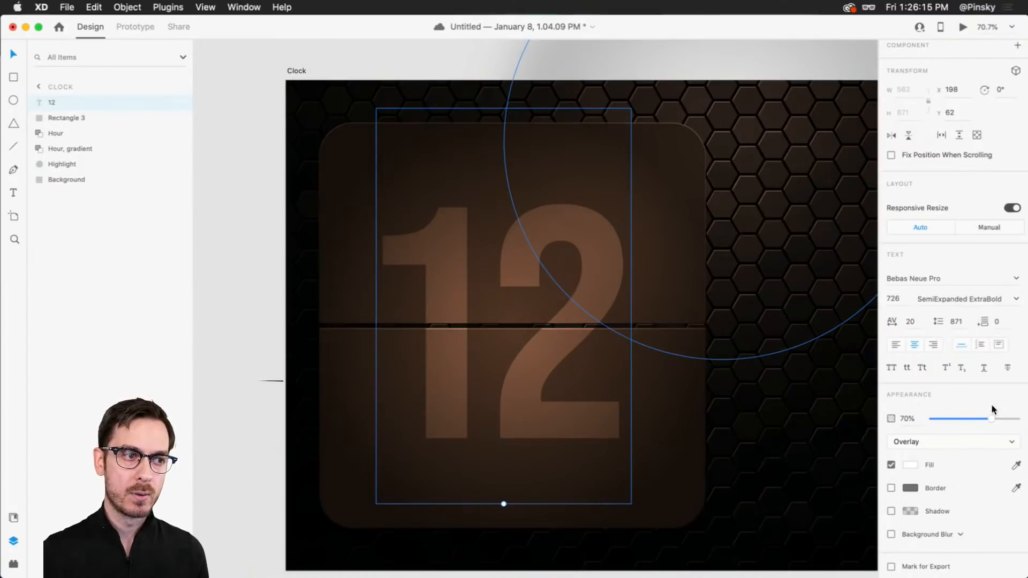
- Examine the gap between the two panel halves behind the "12" up close and save the document
left_click(275, 314)
scroll(461, 326, "up", 10)
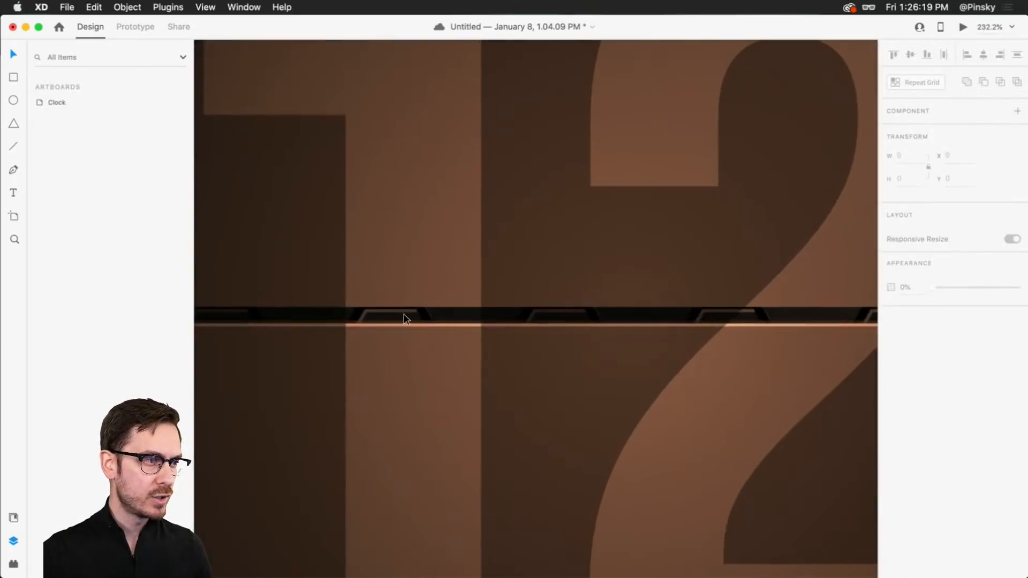
scroll(368, 314, "up", 10)
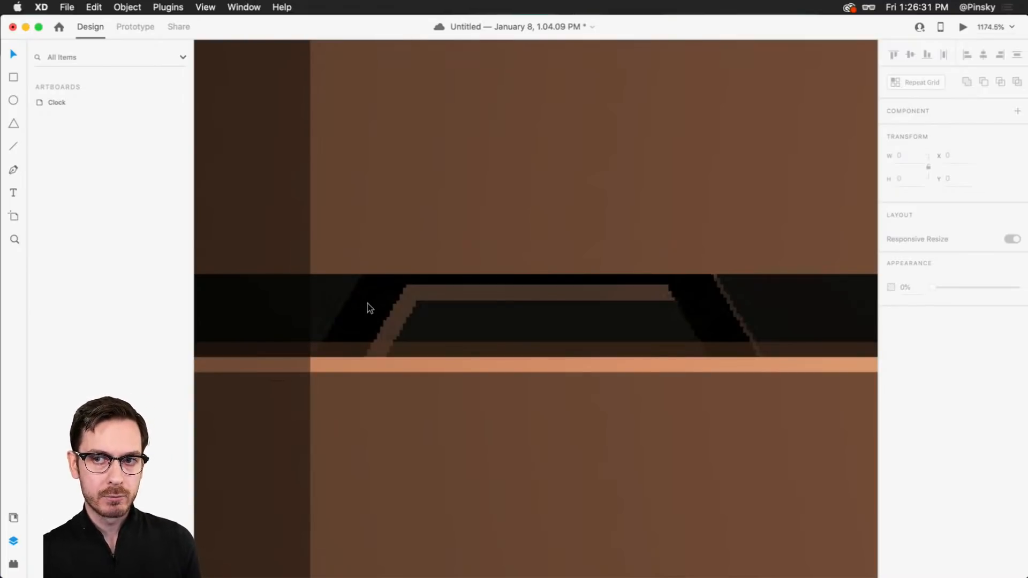
key("super+s")
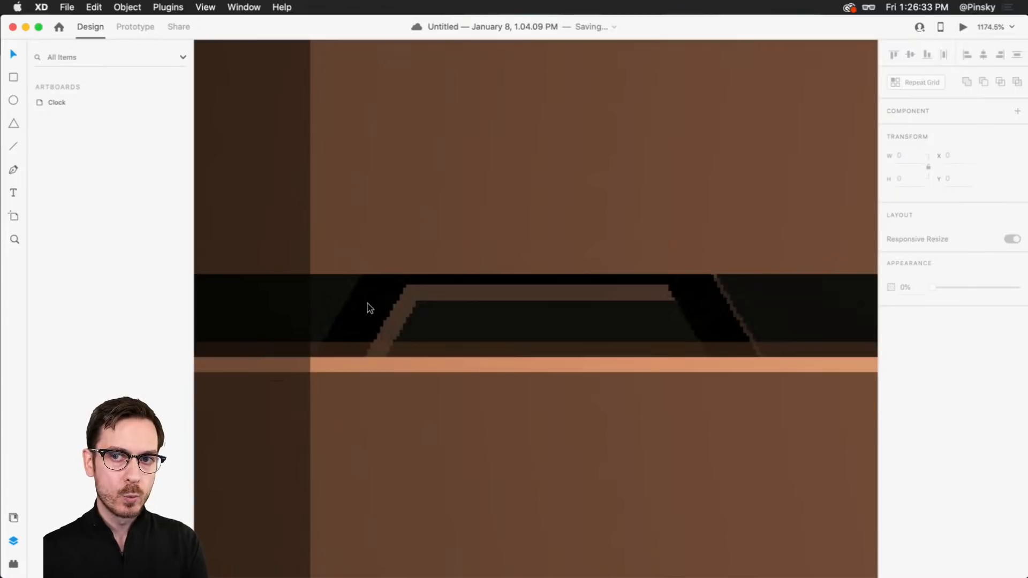
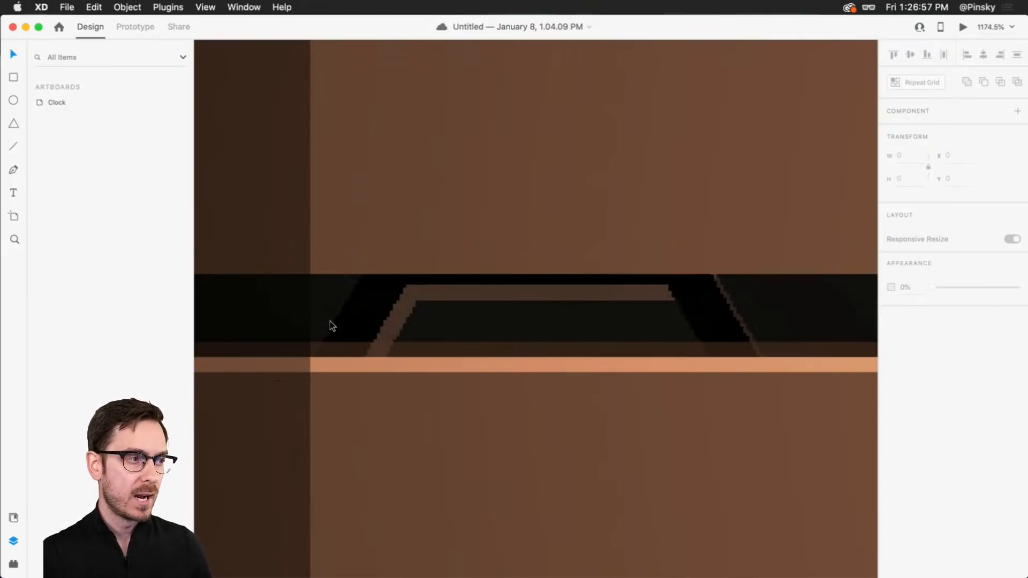
- Copy the thin split bar, Rectangle 2, out of the Hour group and paste it in place above the "12"
scroll(329, 321, "down", 15)
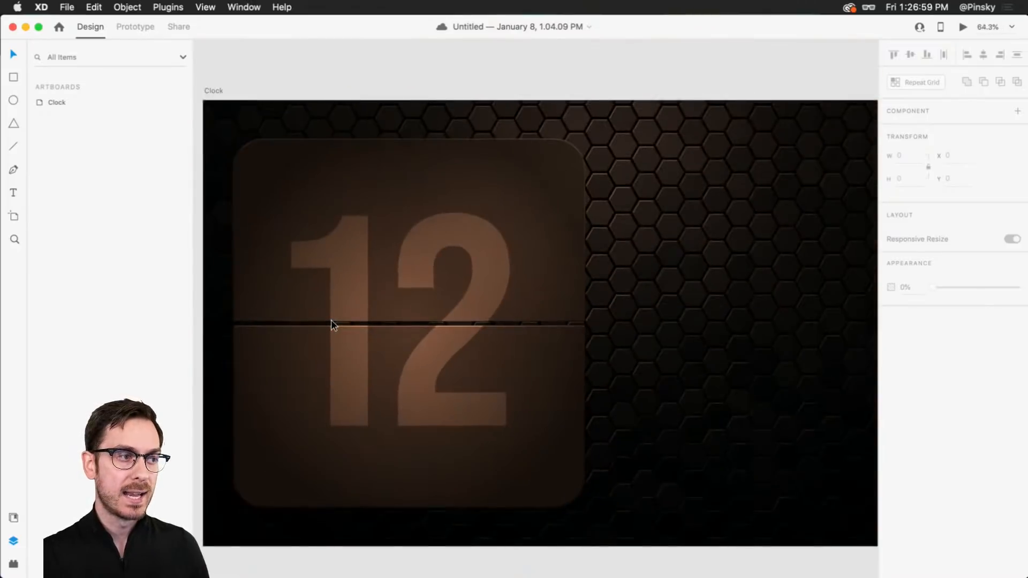
scroll(331, 319, "down", 3)
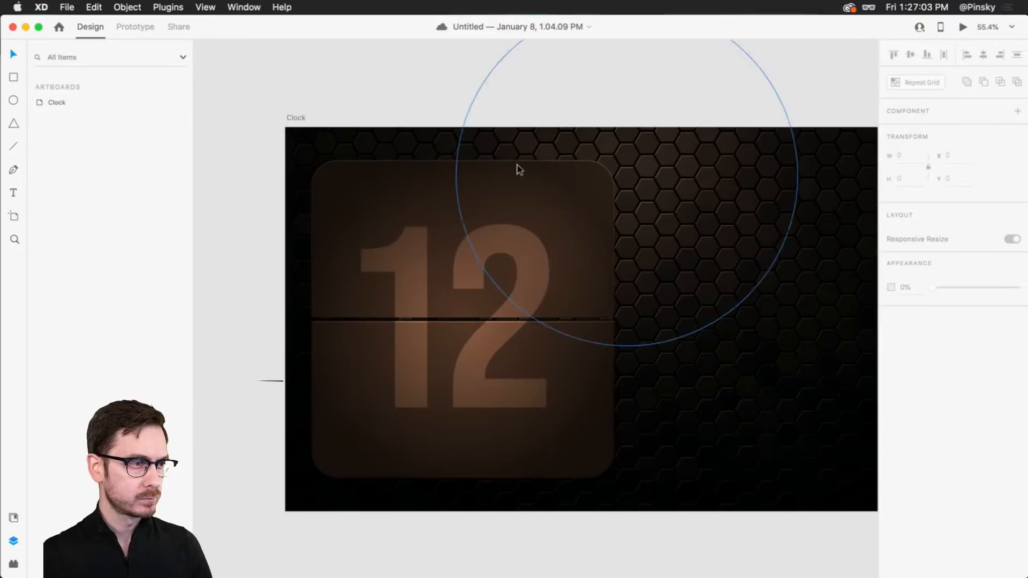
scroll(399, 316, "up", 10)
scroll(389, 319, "up", 5)
scroll(373, 304, "down", 10)
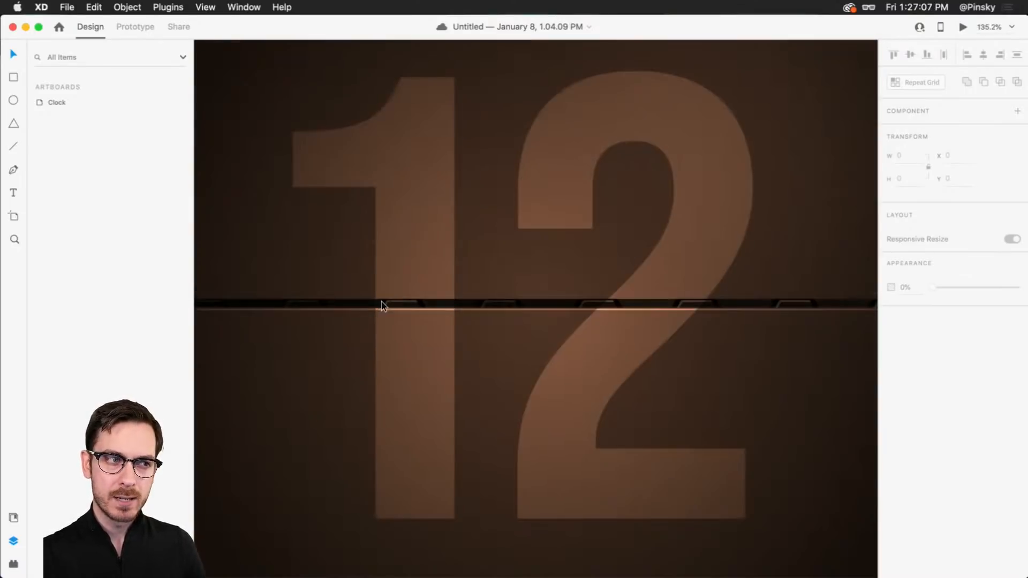
scroll(386, 305, "left", 3)
left_click(552, 260)
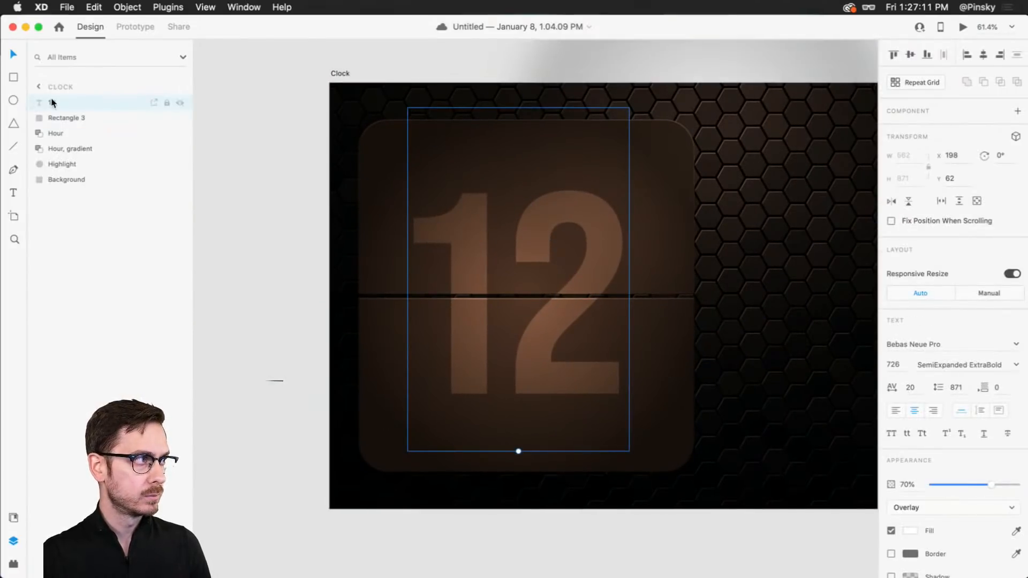
left_click(39, 133)
left_click(75, 150)
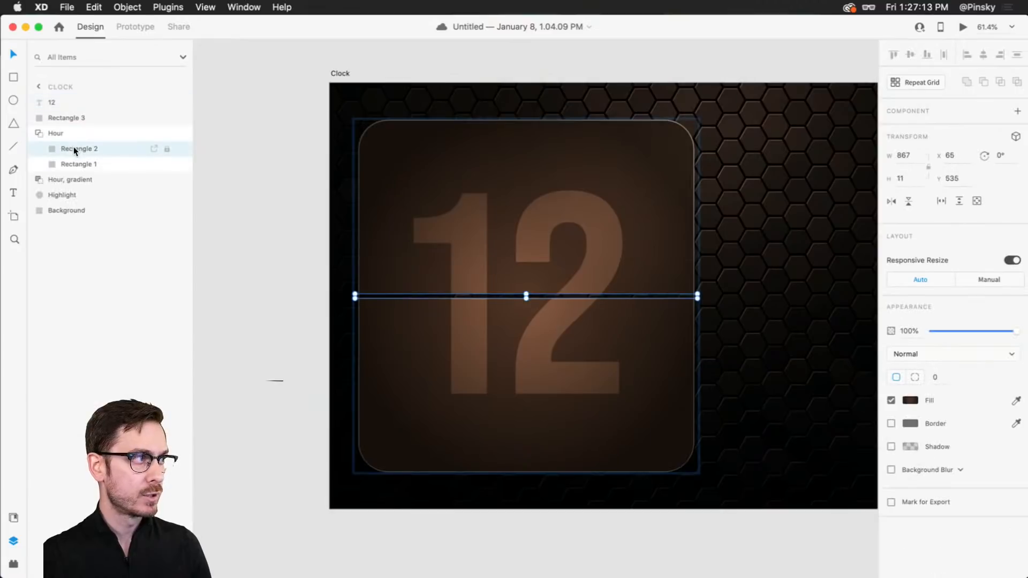
left_click(39, 134)
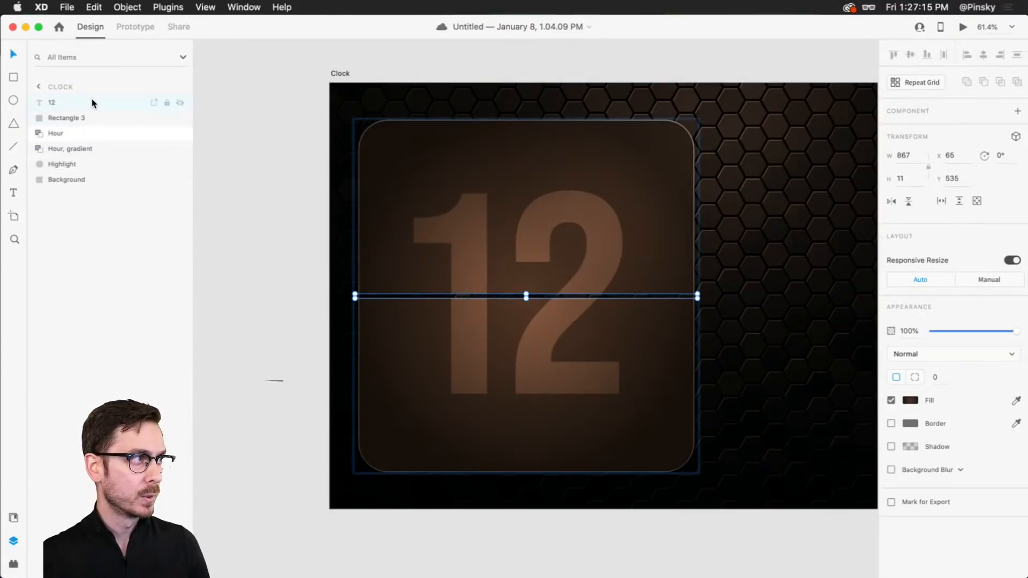
left_click(91, 101)
key("super+v")
scroll(488, 288, "up", 5)
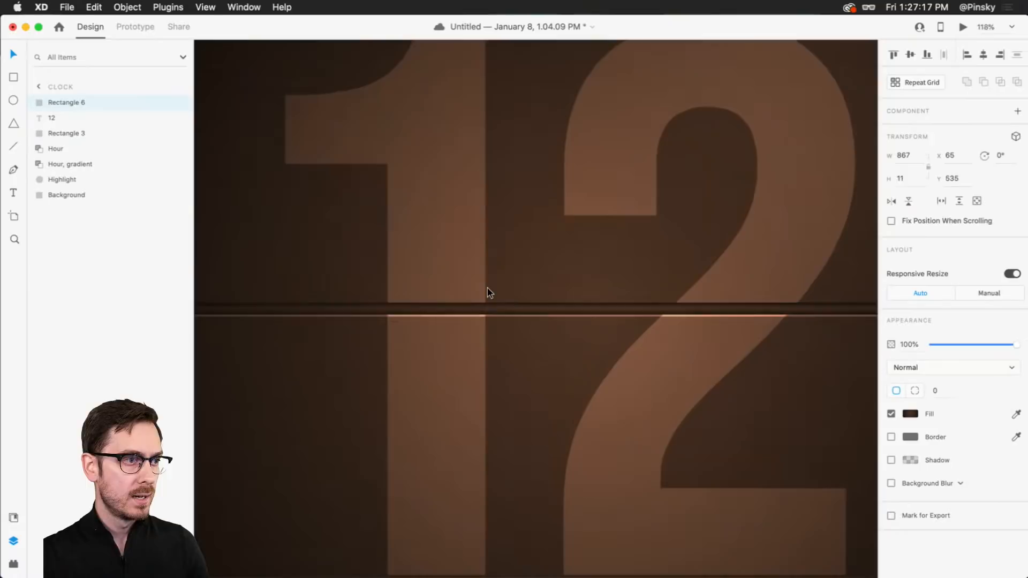
left_click_drag(358, 307, 418, 275)
key("super+z")
- Change the pasted split bar's fill from a gradient to solid white, #FFFFFF
left_click(910, 413)
left_click(770, 326)
key("Return")
left_click_drag(772, 361, 757, 354)
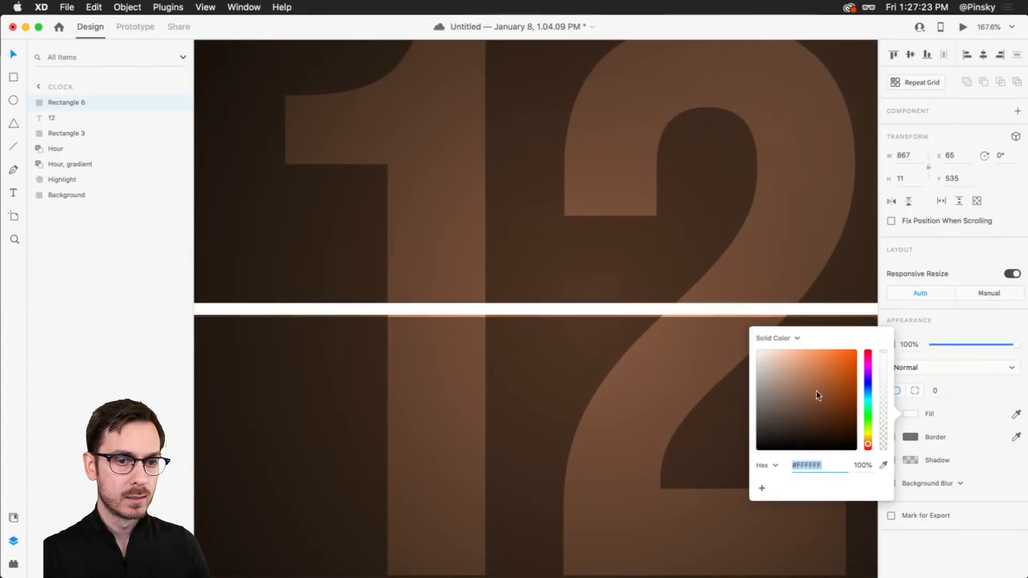
left_click(736, 390)
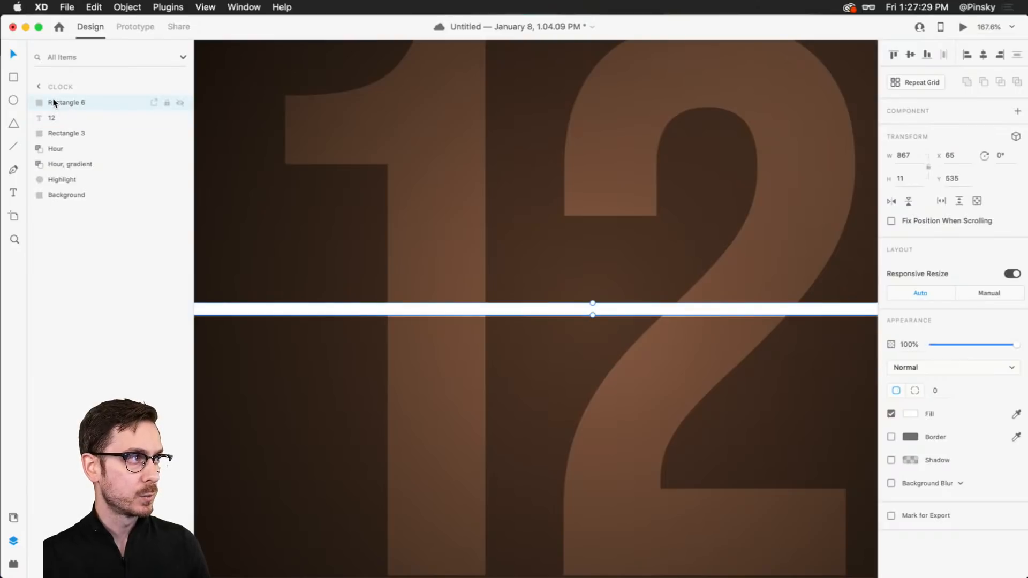
- Subtract the white split bar from the "12" to cut the gap through both digits
left_click(59, 117, "shift")
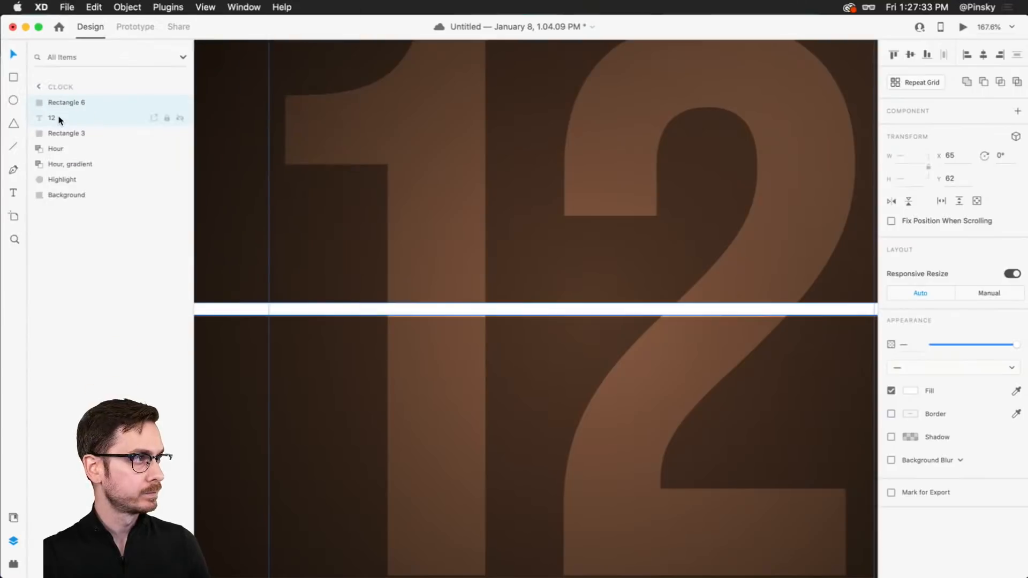
left_click(127, 7)
left_click(127, 6)
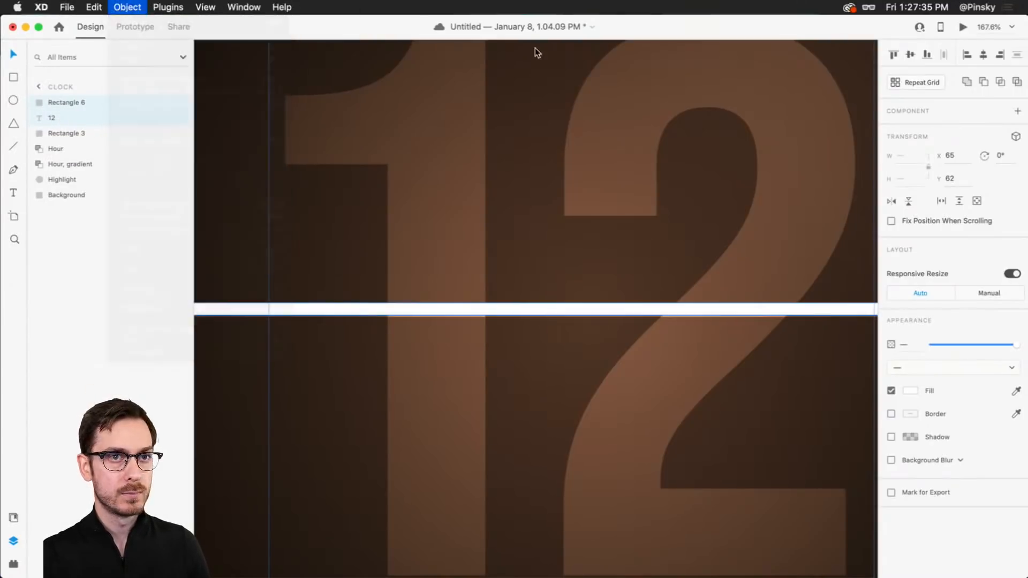
left_click(984, 83)
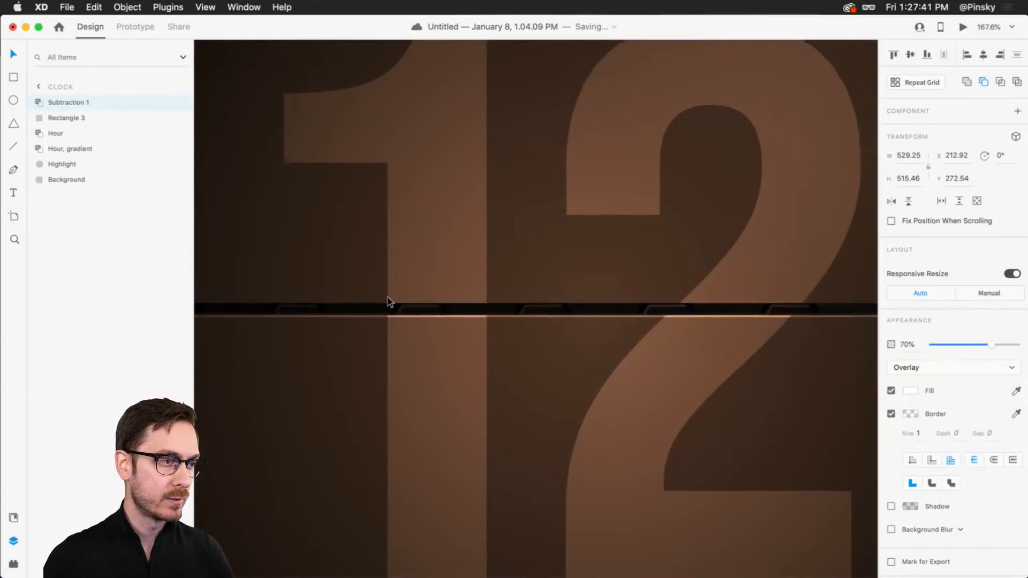
- Rename the Rectangle 3 layer, the thin line along the split, to Highlight
scroll(388, 297, "up", 5)
scroll(391, 313, "down", 8)
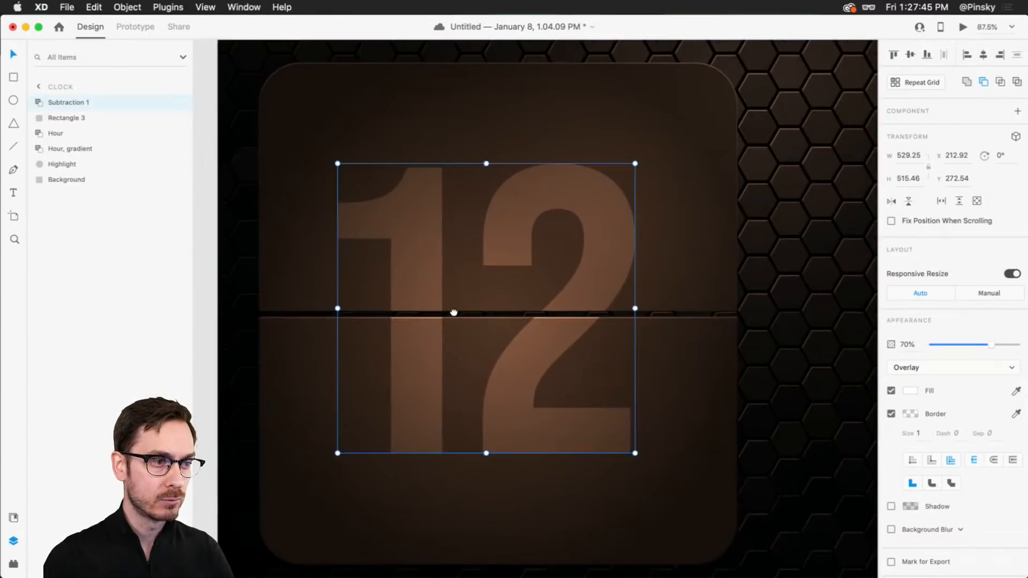
scroll(442, 310, "left", 2)
left_click(67, 118)
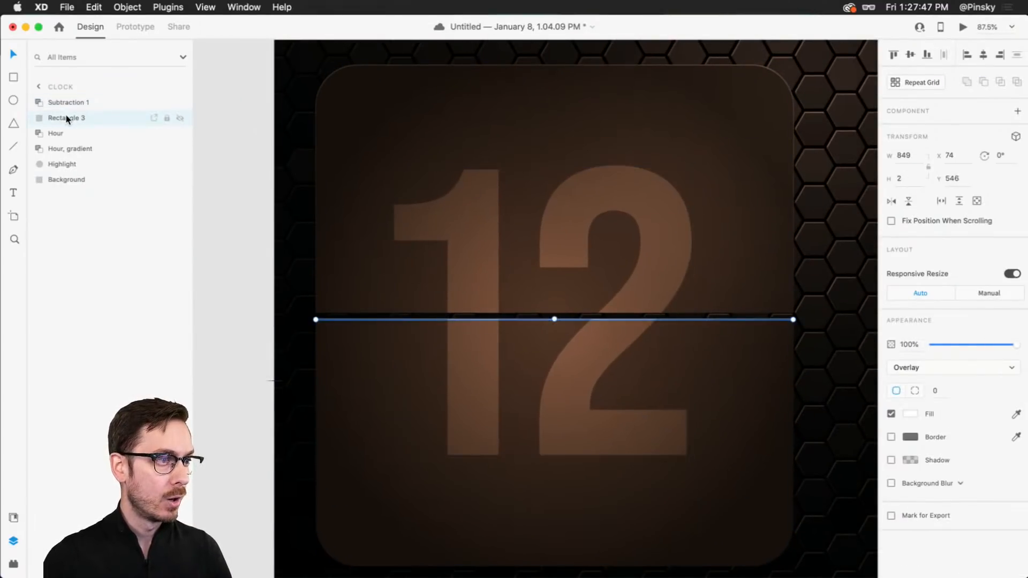
double_click(66, 118)
type("highlight")
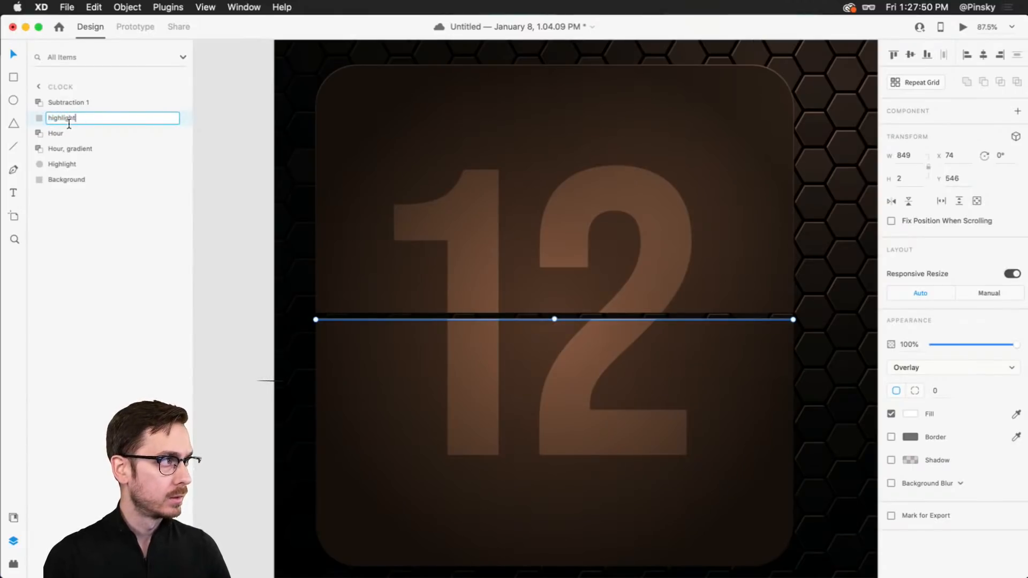
key("super+a")
type("Highlight")
key("Return")
- Move the renamed Highlight line layer above Subtraction 1 in the layer order and deselect it
left_click_drag(71, 117, 81, 96)
left_click_drag(82, 98, 81, 97)
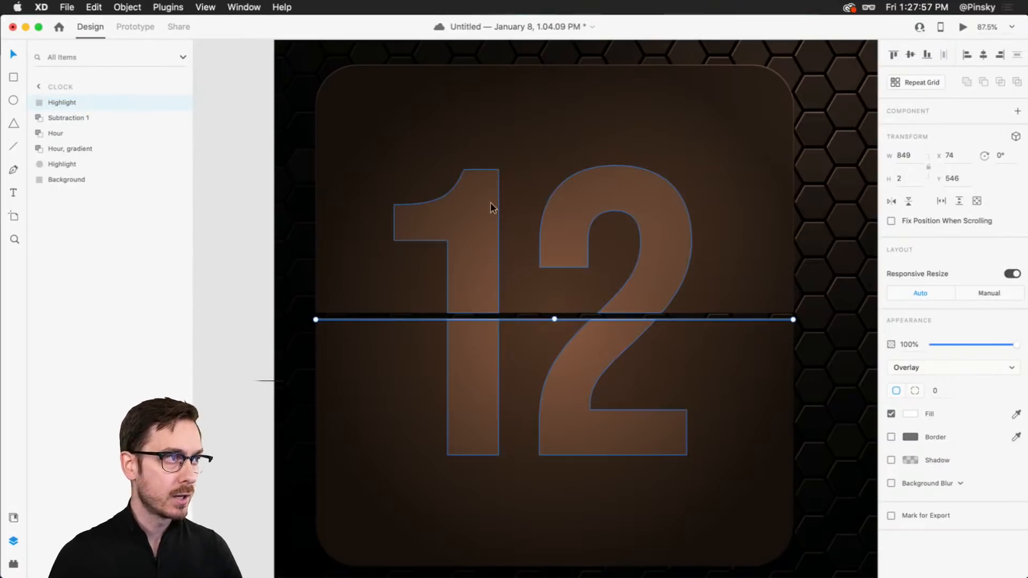
left_click(259, 229)
left_click_drag(649, 245, 603, 262)
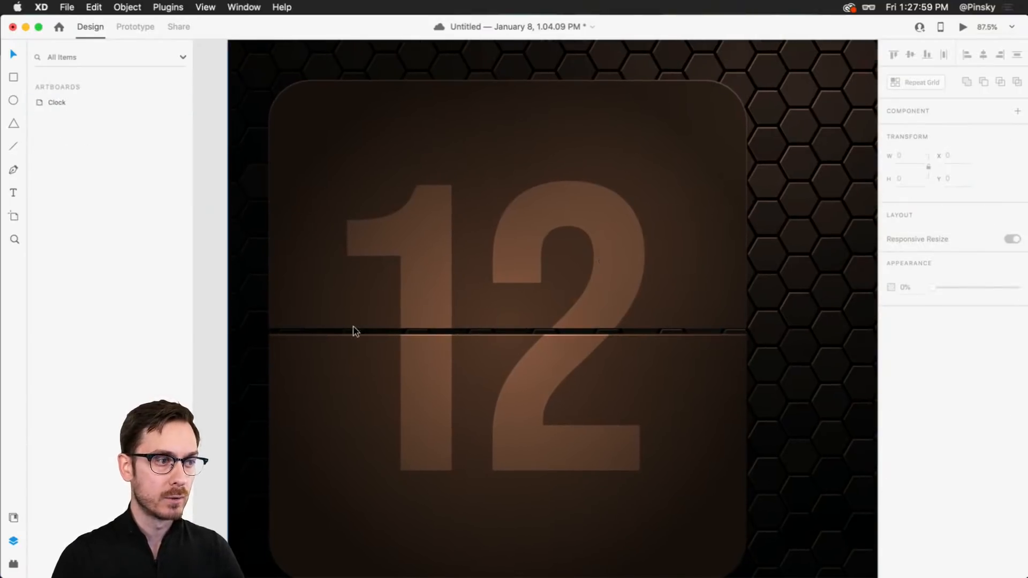
- Try the Highlight line lower on the panel and beneath the digits in the layer order, undoing each change
left_click(375, 334)
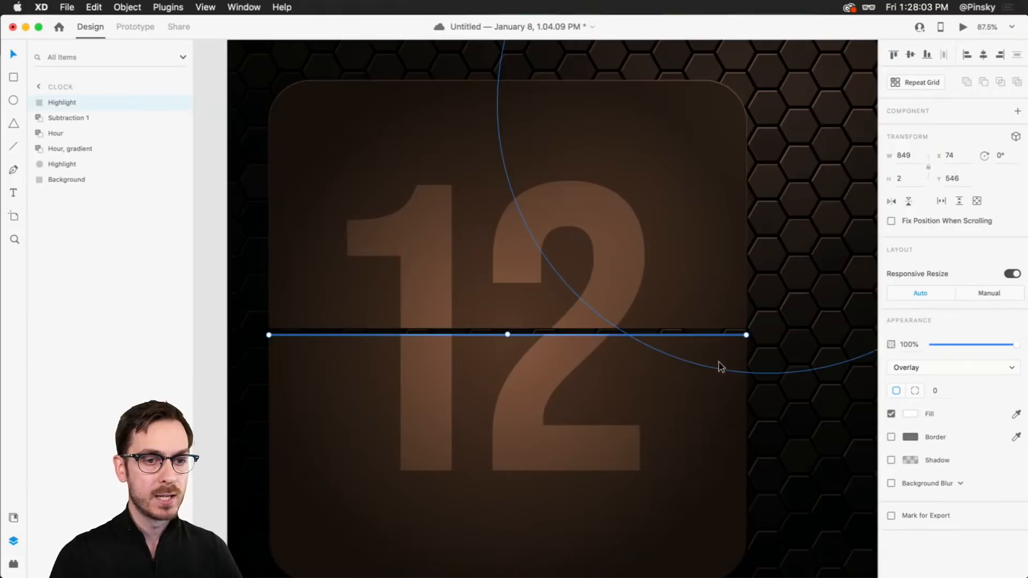
scroll(521, 347, "up", 6)
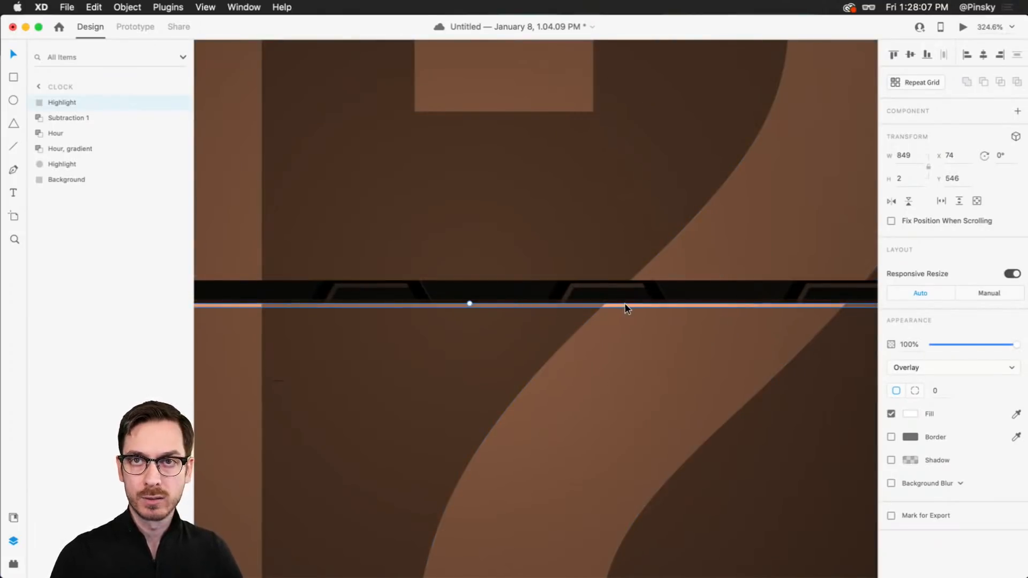
left_click_drag(625, 304, 628, 338)
key("super+z")
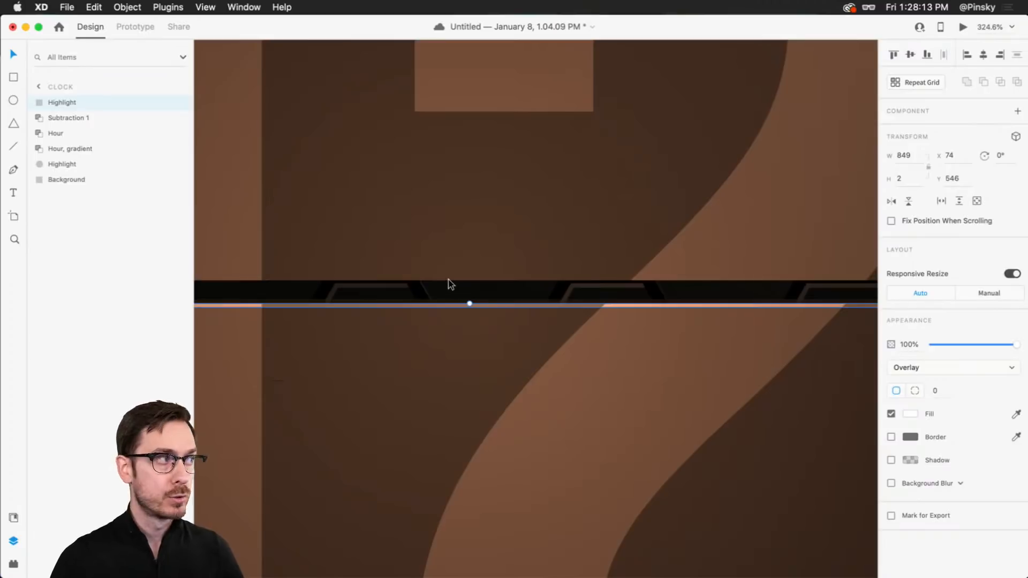
left_click_drag(83, 103, 78, 118)
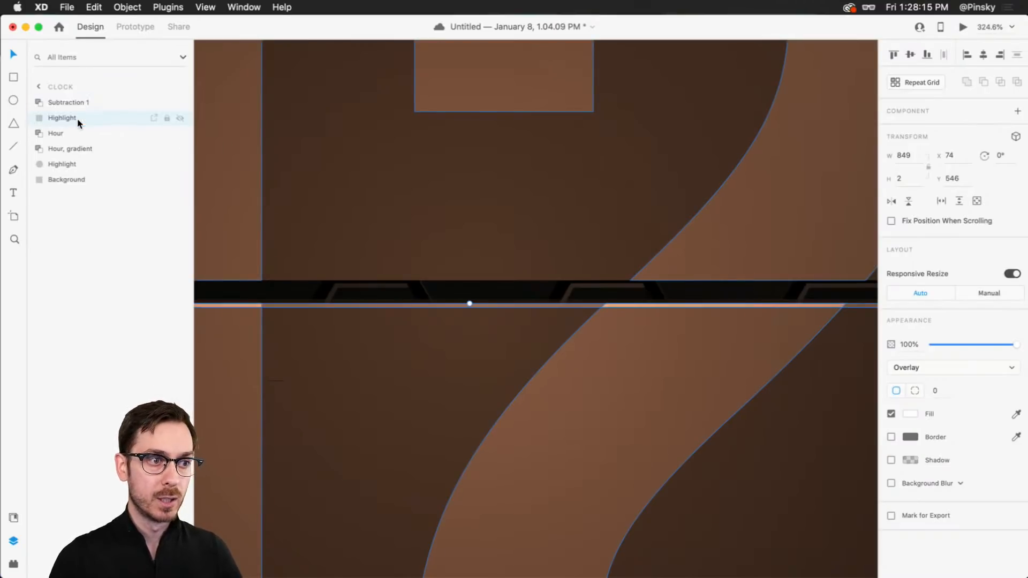
key("super+z")
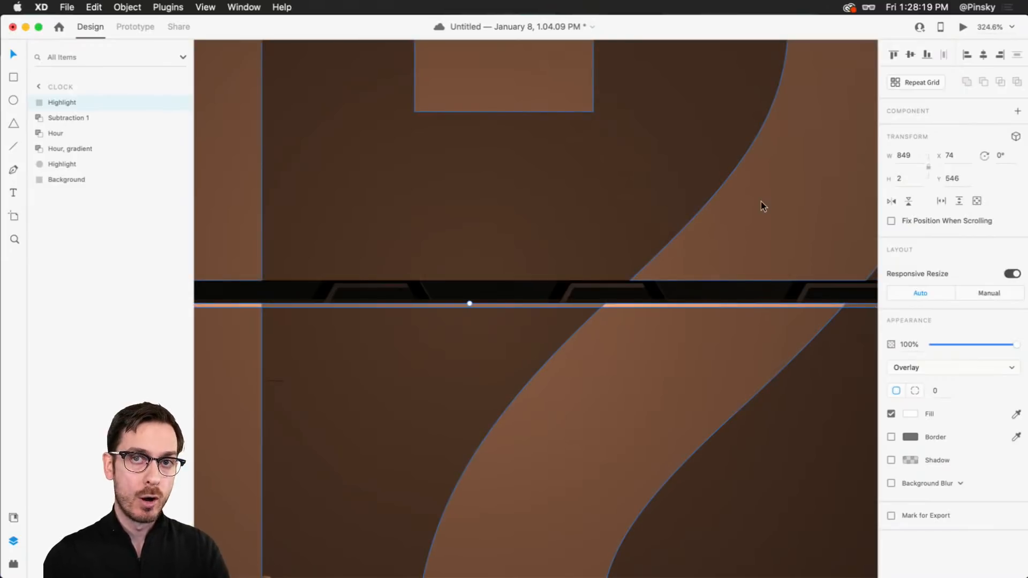
- Lower the Highlight line's opacity to 50% and check the result in the preview
left_click_drag(1017, 346, 975, 340)
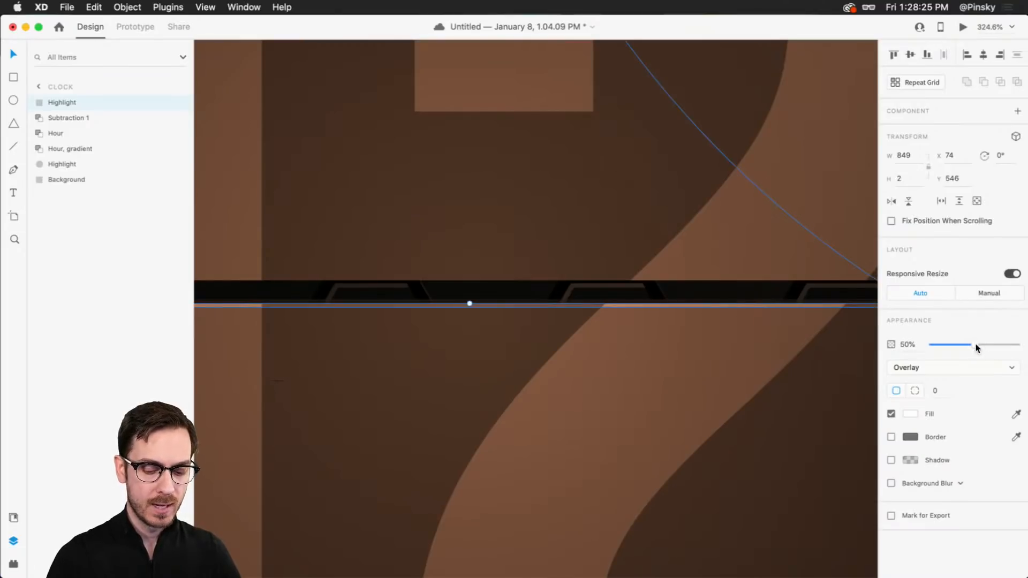
key("super+Return")
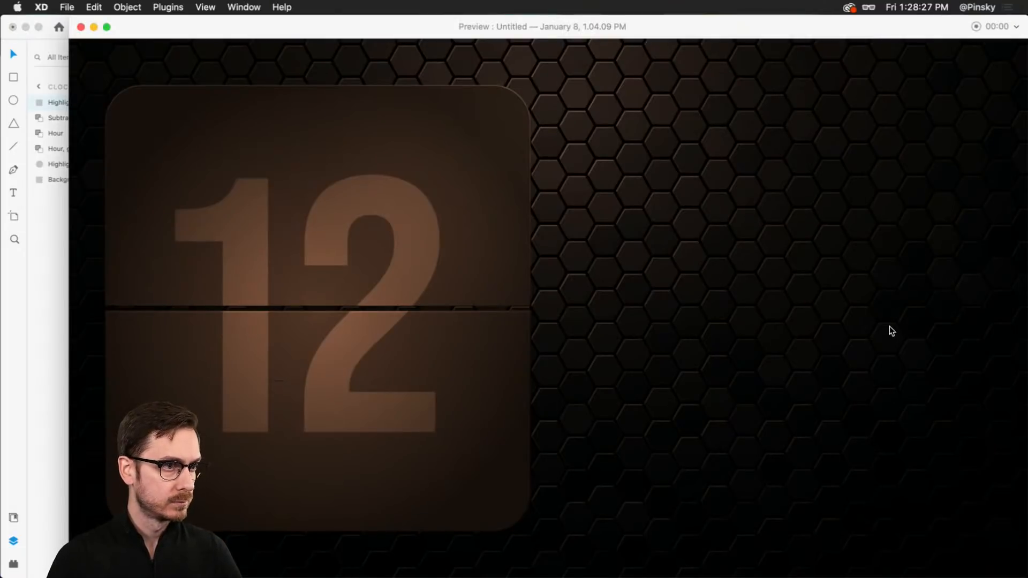
key("super+w")
- Nudge the Highlight line to X 75, Y 544 along the lower panel half's upper edge
scroll(696, 305, "right", 10)
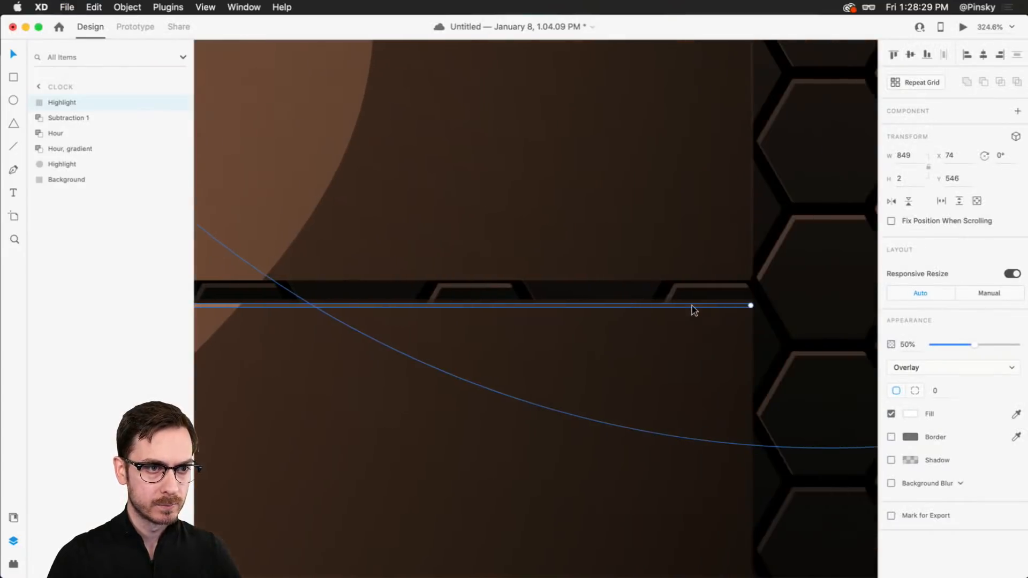
left_click(495, 348)
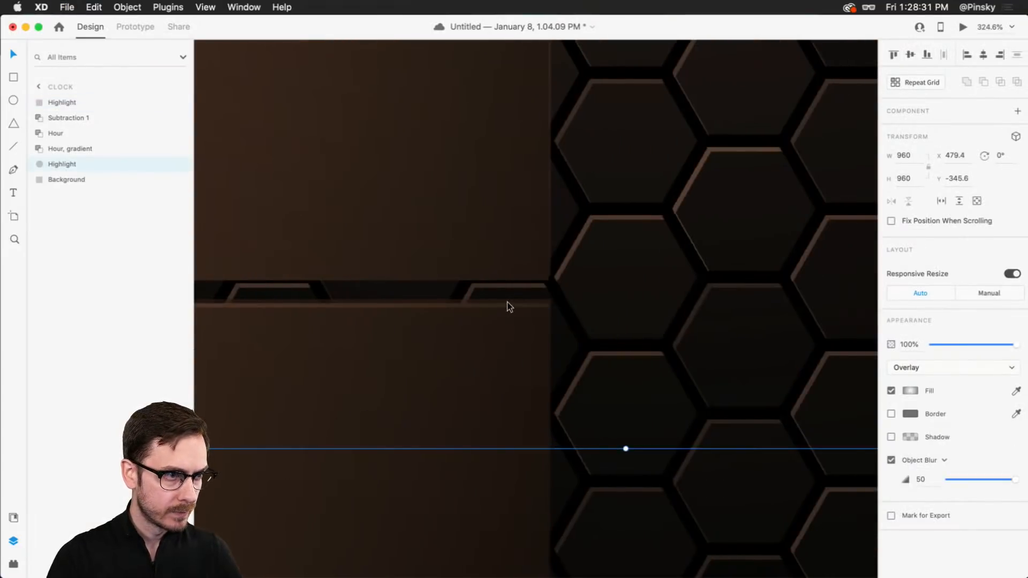
scroll(505, 309, "up", 5)
scroll(505, 309, "up", 1)
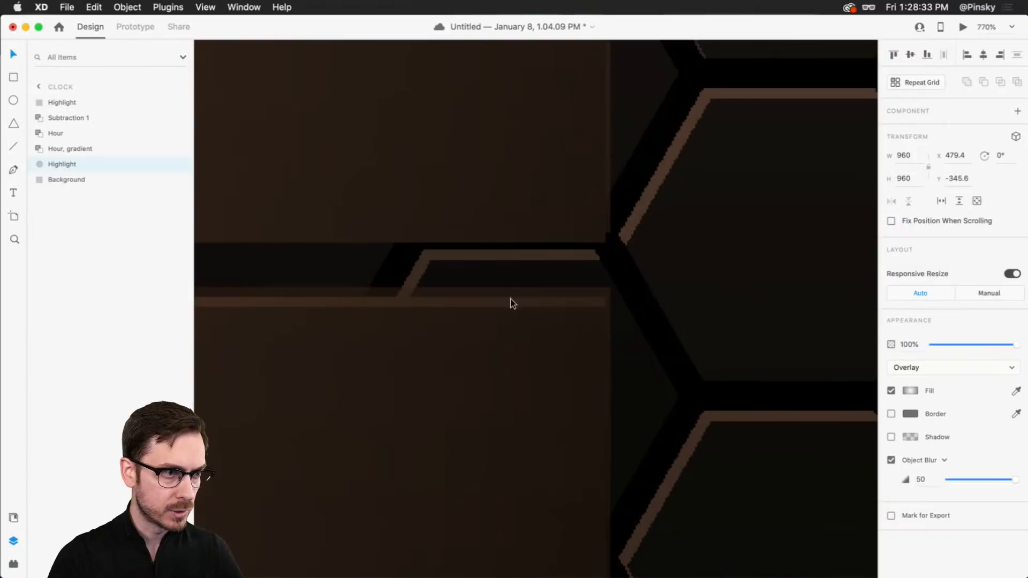
left_click(77, 102)
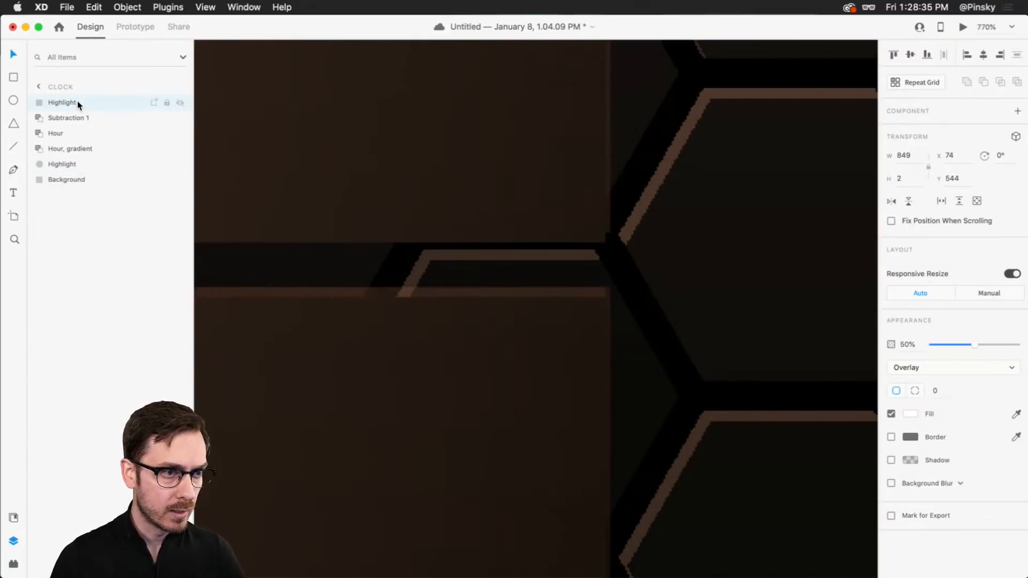
key("Right")
key("Up")
- Extend the Highlight line's left end to the panel's edge, making it 851 wide at X 73, and deselect it
scroll(596, 312, "left", 2)
key("super+0")
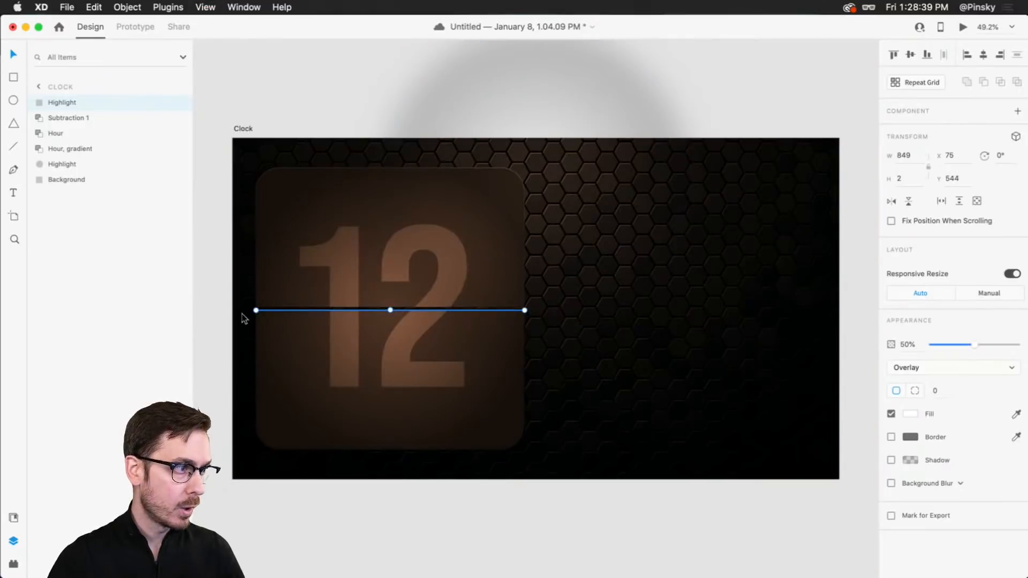
scroll(221, 310, "up", 10)
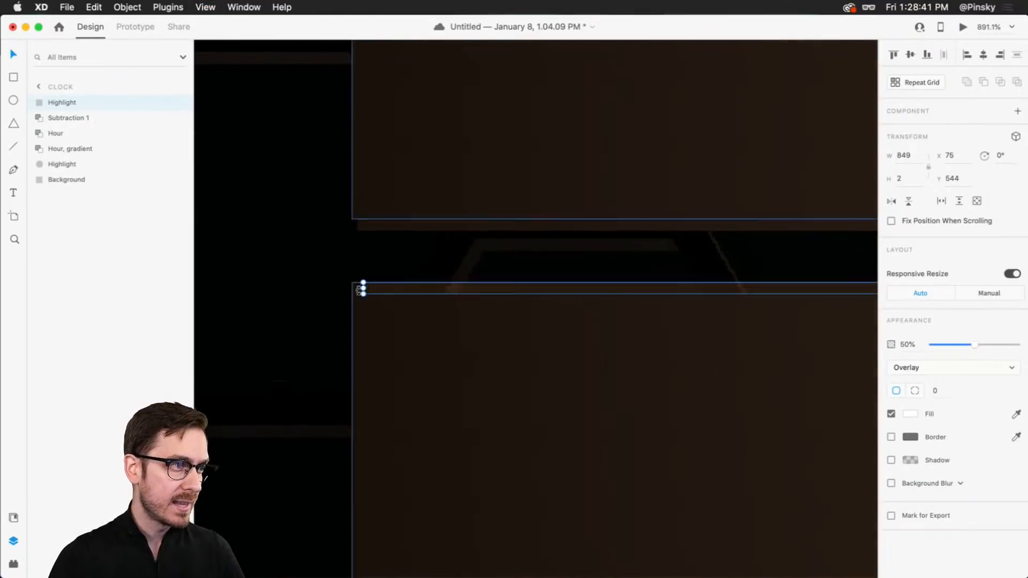
left_click_drag(363, 289, 353, 290)
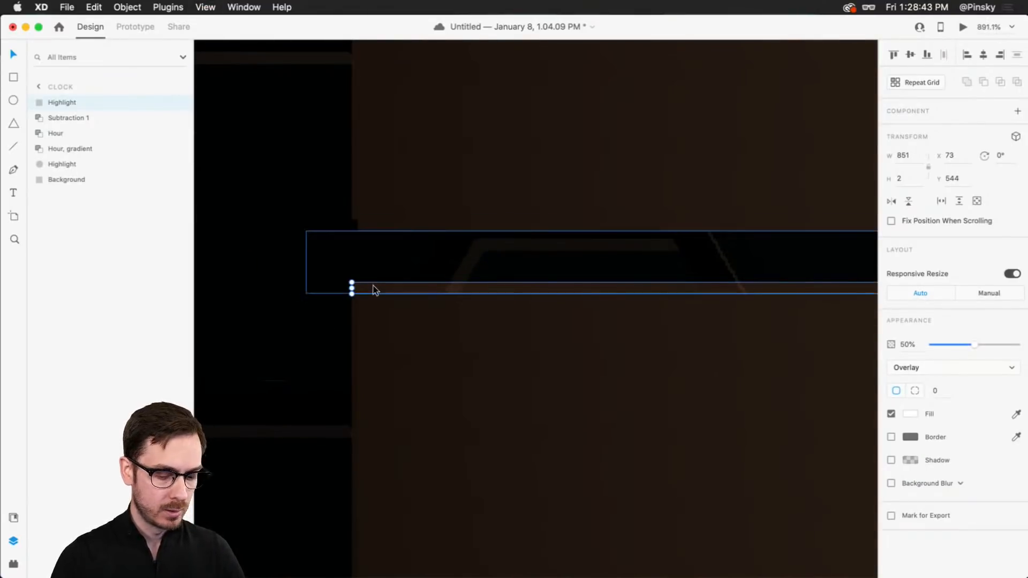
key("super+0")
left_click(620, 82)
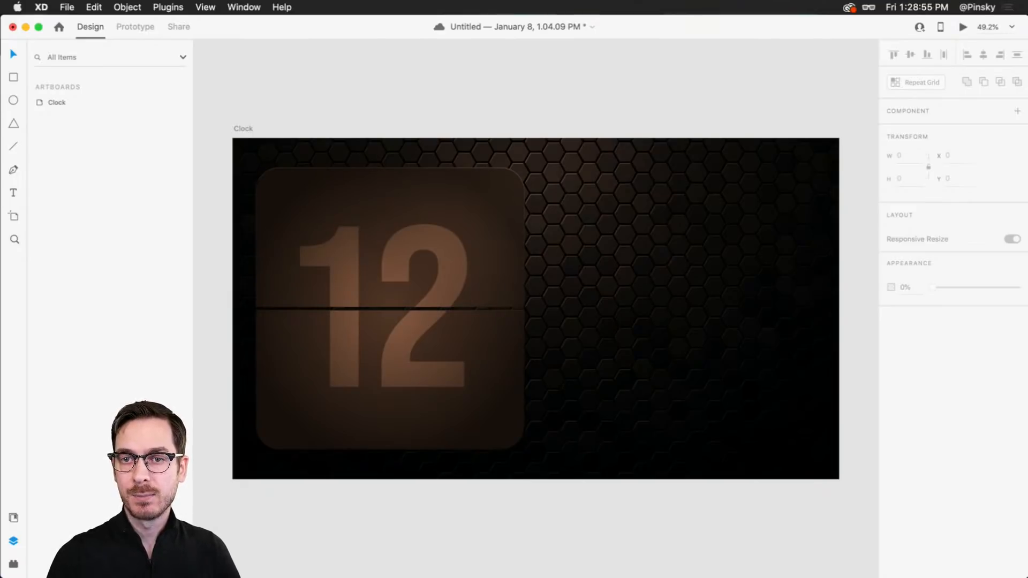
- Rename the Subtraction 1 layer holding the cut "12" to Text
scroll(345, 279, "up", 5)
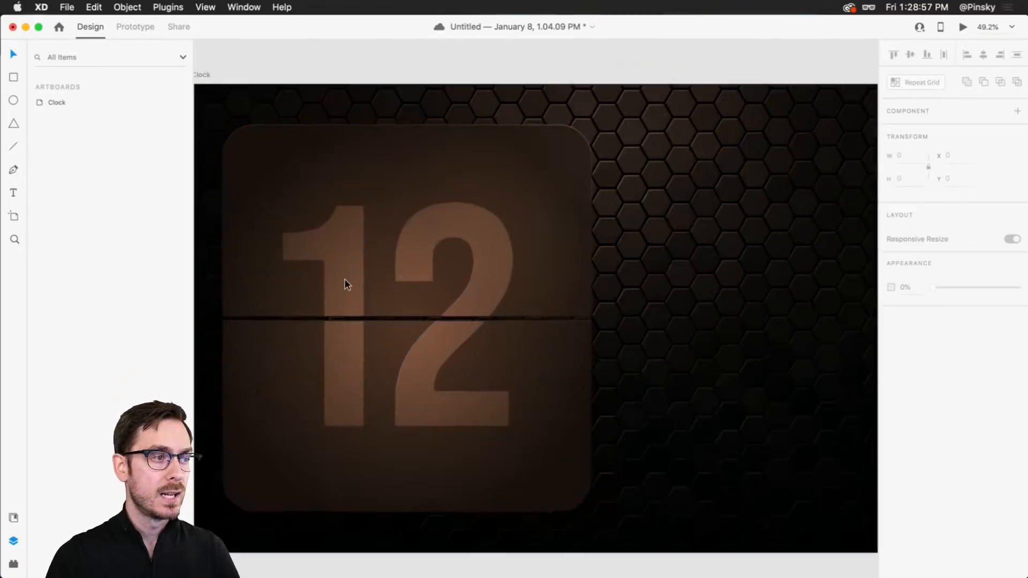
left_click_drag(312, 290, 394, 263)
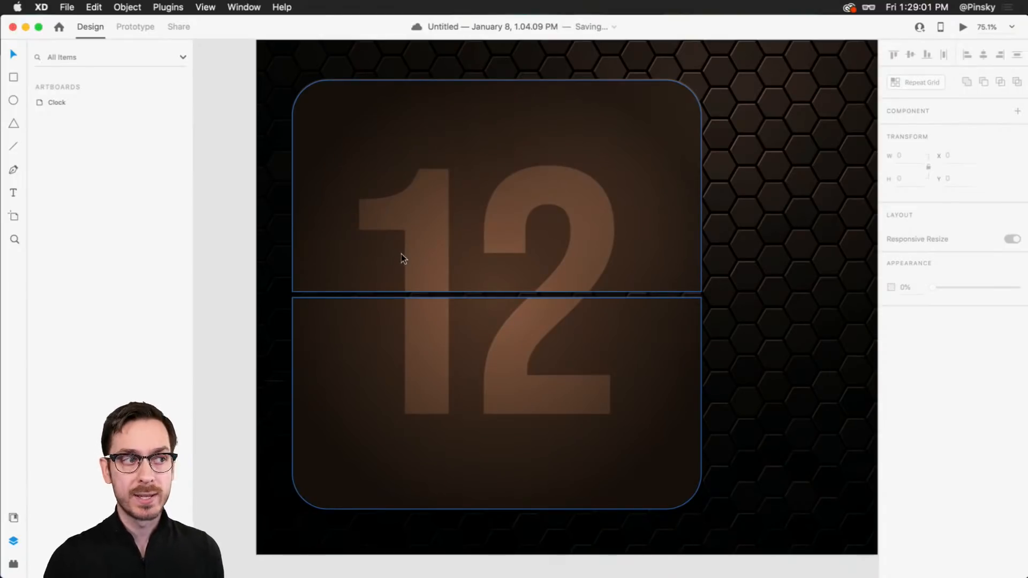
left_click(402, 259)
double_click(60, 117)
type("Text")
key("Return")
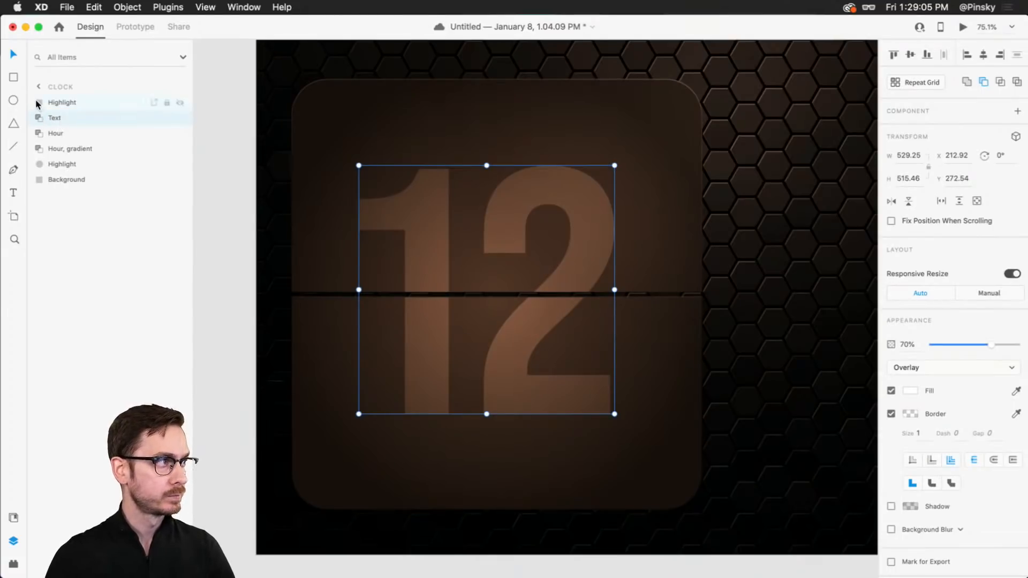
- Try changing the number inside the Text group from 12 to 6, and undo the edit
left_click(38, 116)
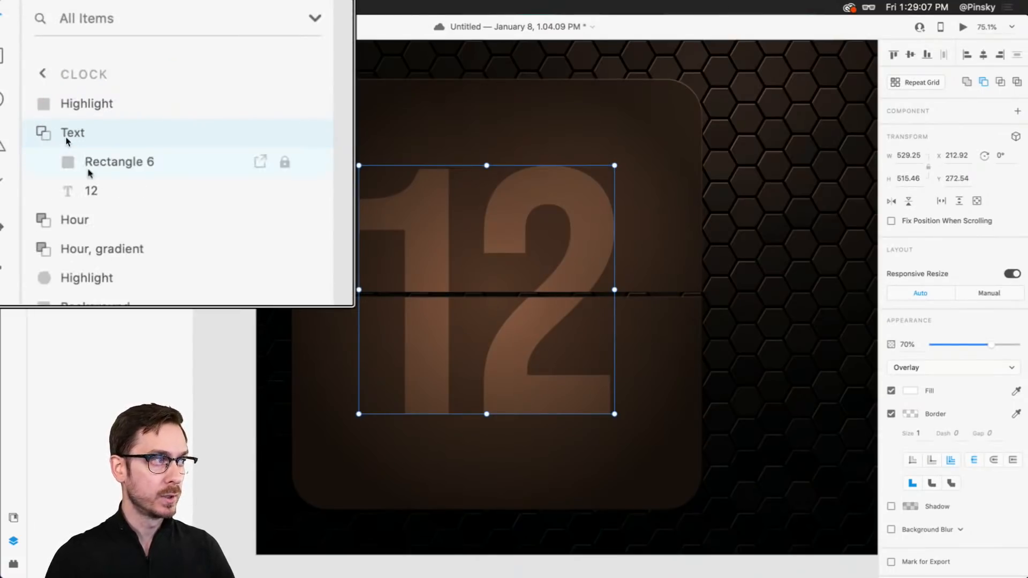
left_click(73, 147)
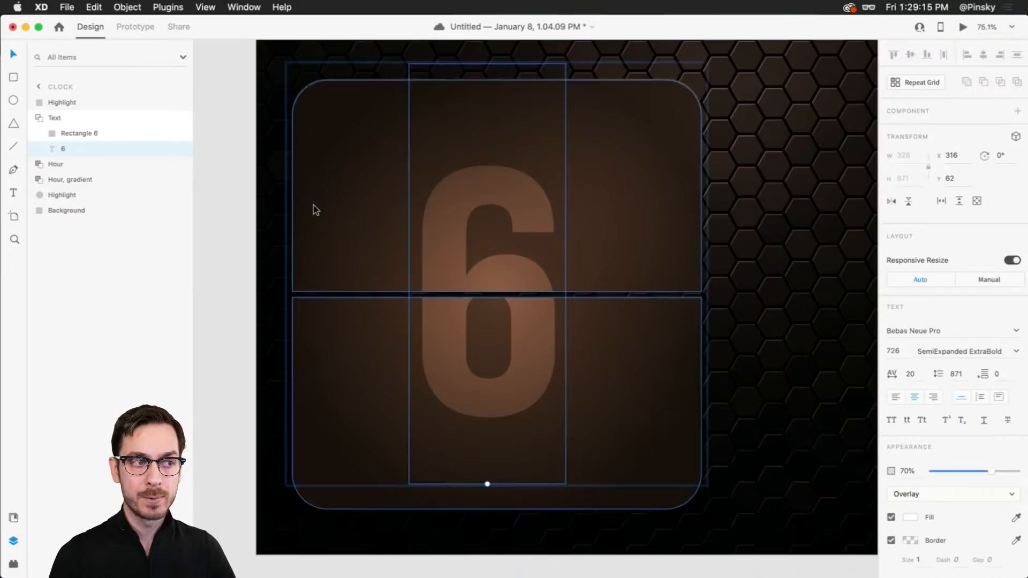
left_click(237, 221)
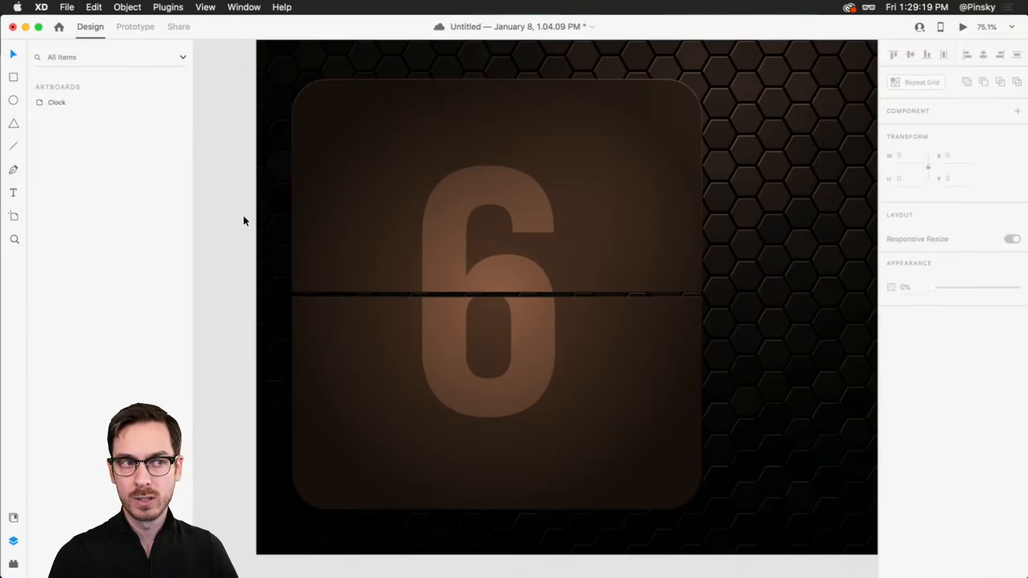
key("super+z")
- Move the "12" inside the Text group to X 218, centred horizontally on the panel
left_click_drag(433, 212, 438, 212)
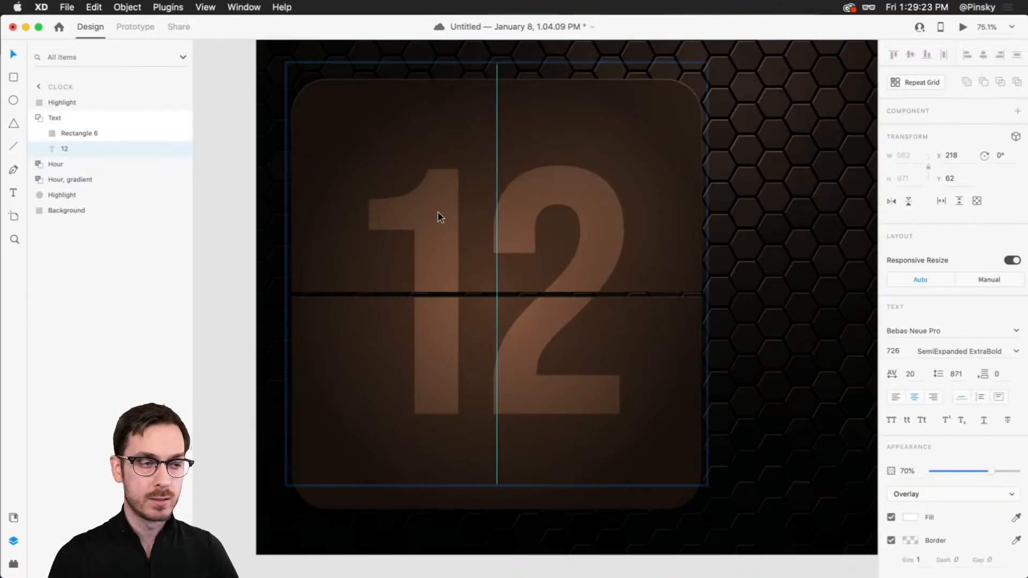
left_click_drag(438, 217, 438, 216)
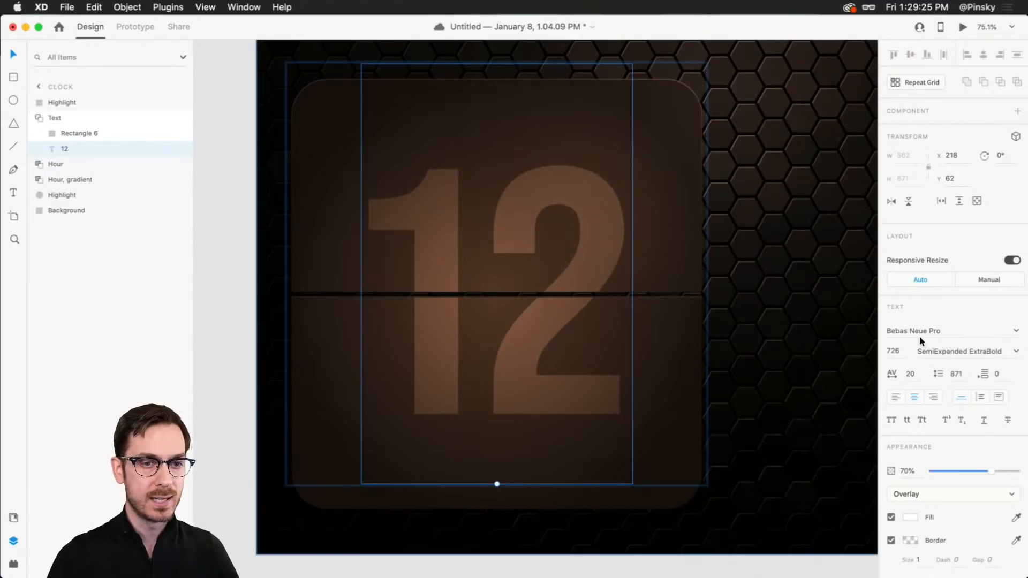
mouse_move(991, 474)
left_mouse_down()
mouse_move(980, 473)
mouse_move(990, 474)
left_mouse_up()
- Try the Soft Light blend mode on the "12", check it in the preview, and undo it
left_click(937, 490)
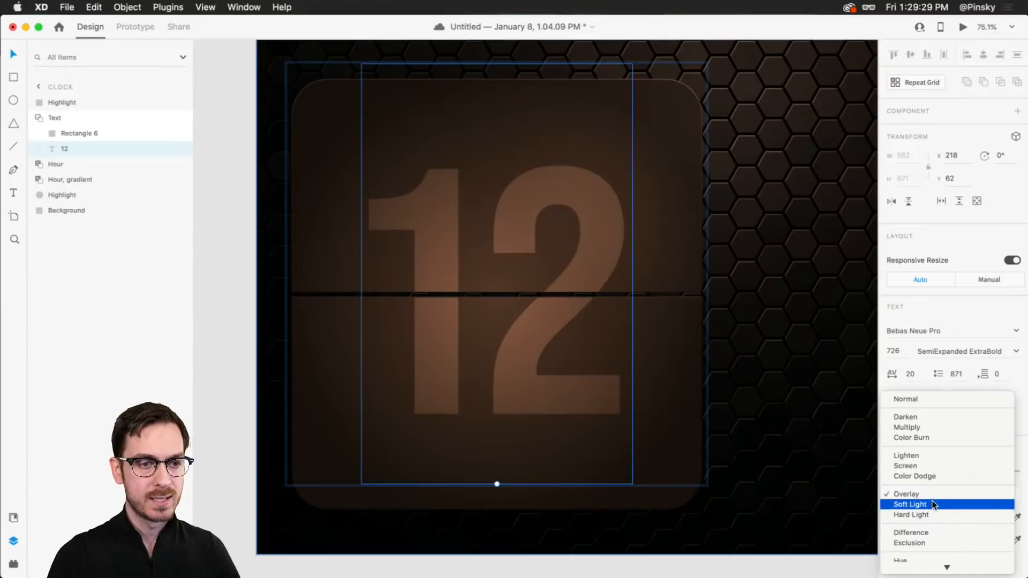
left_click(932, 503)
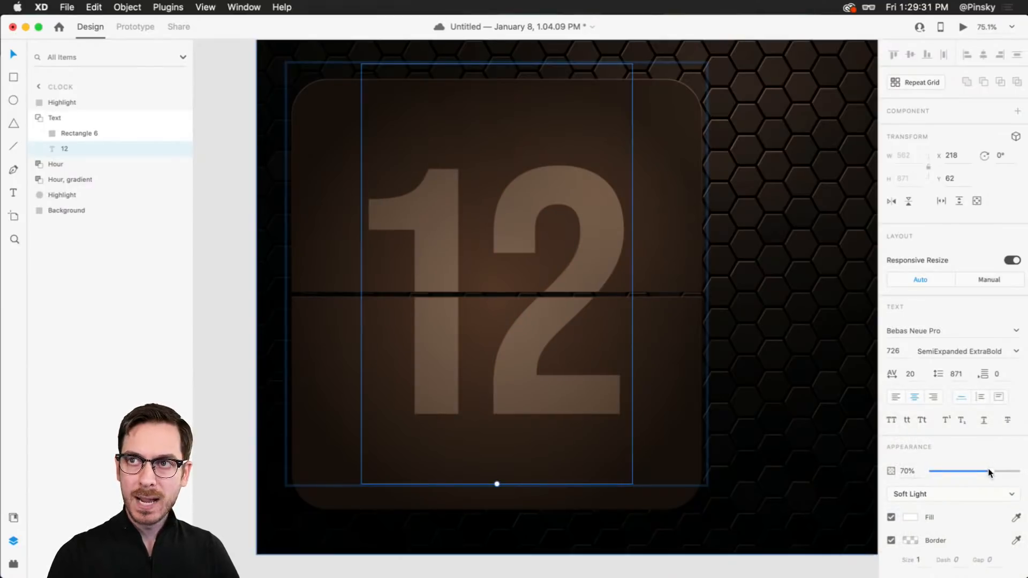
key("super+Return")
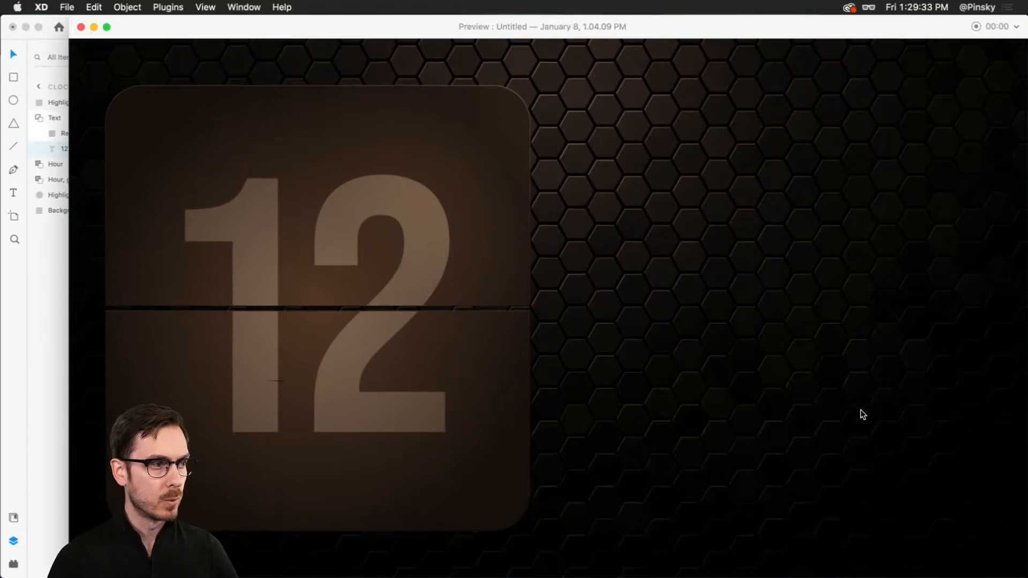
key("super+w")
key("super+z")
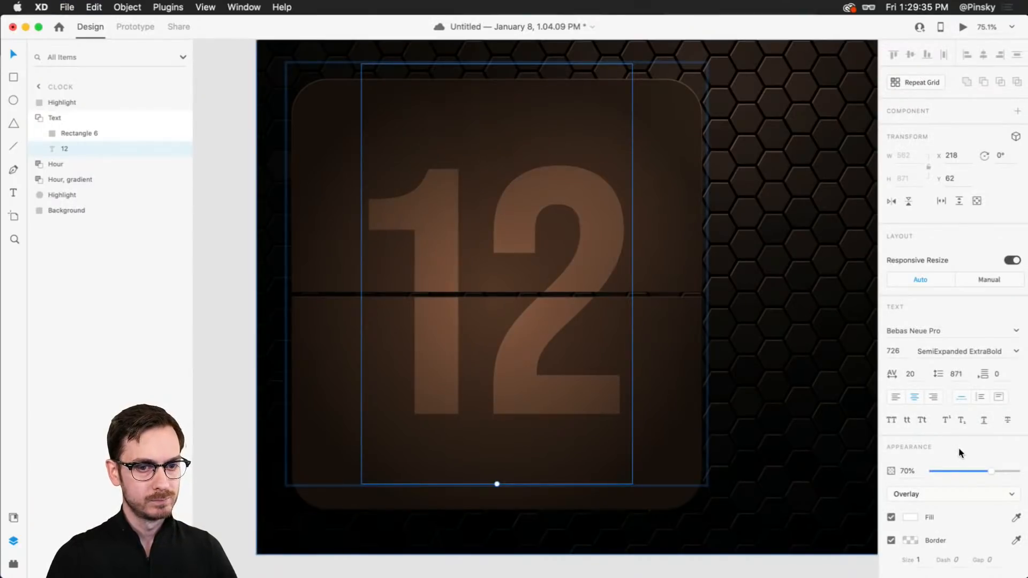
left_click(243, 277)
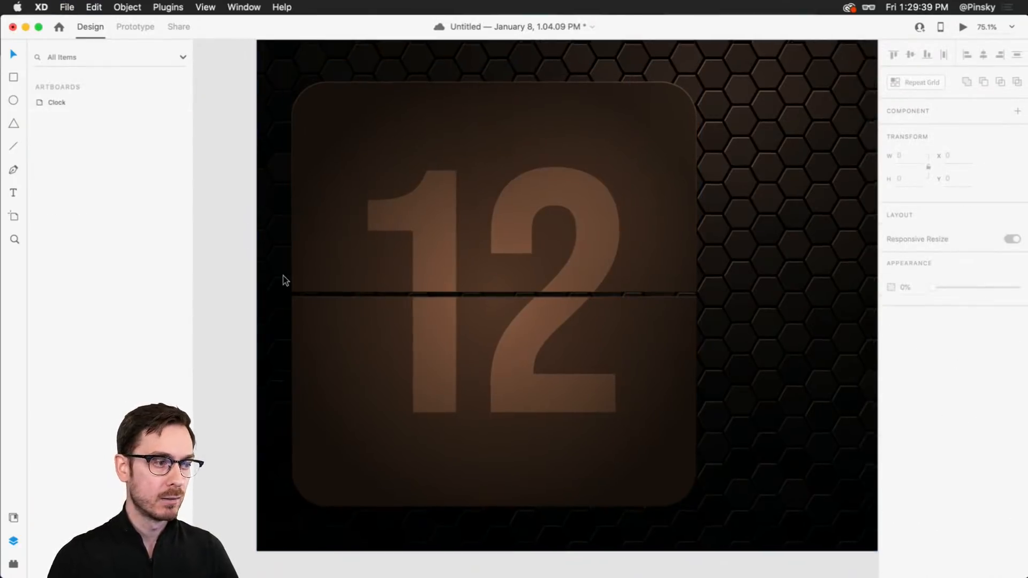
scroll(283, 280, "down", 3)
scroll(287, 278, "up", 1)
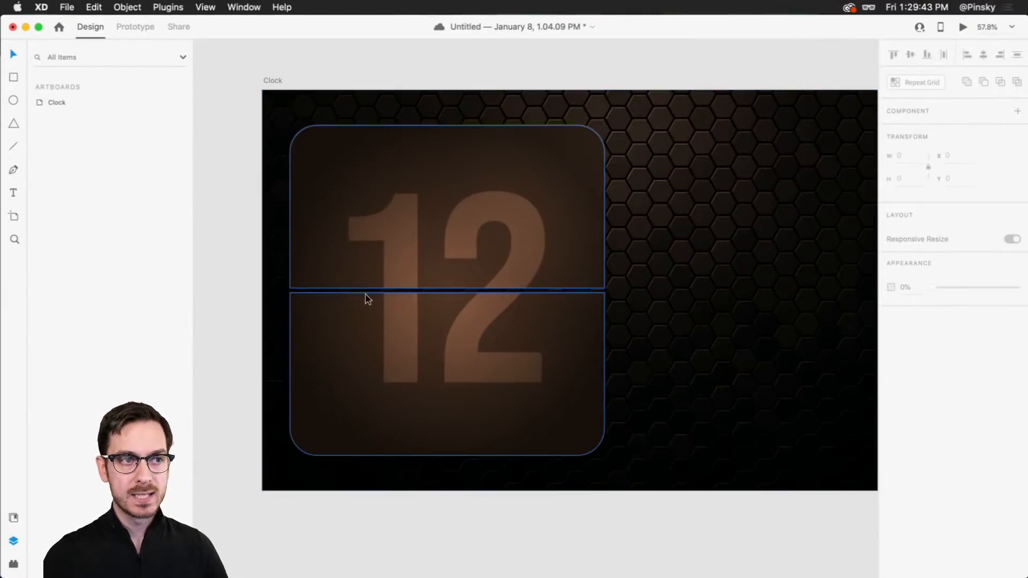
scroll(368, 294, "down", 1)
scroll(365, 294, "up", 3)
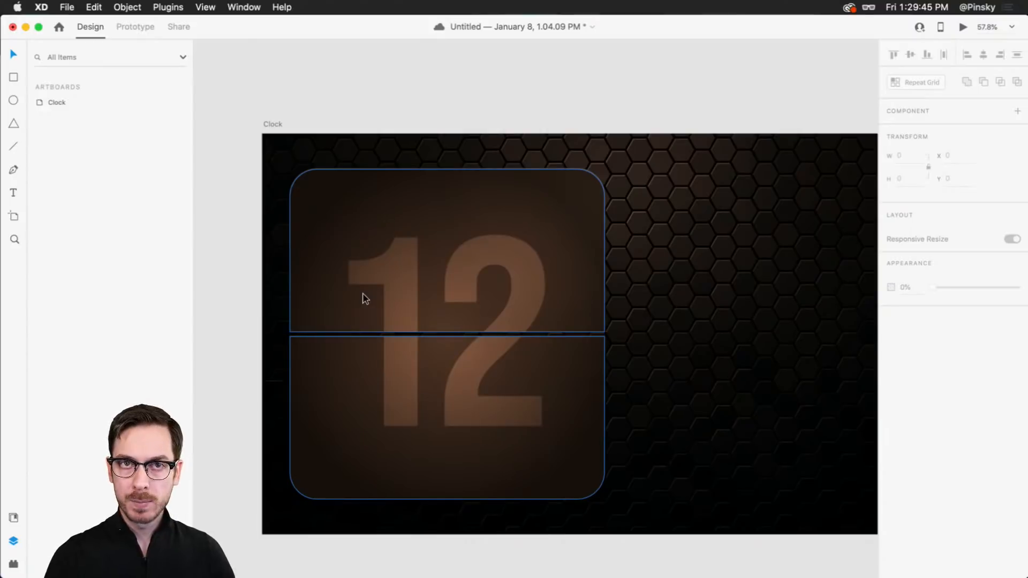
- Save the document
scroll(366, 298, "down", 1)
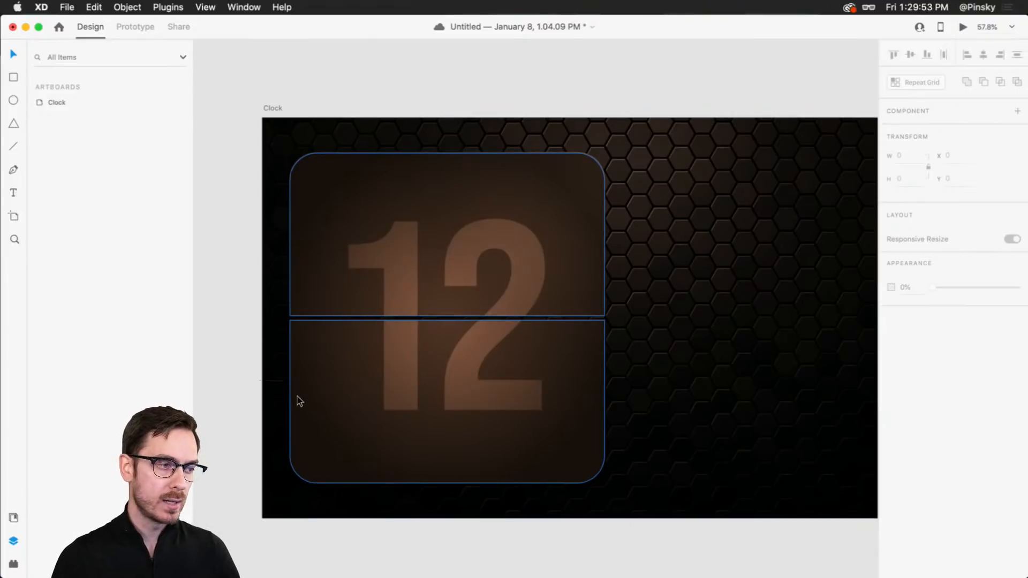
key("super+s")
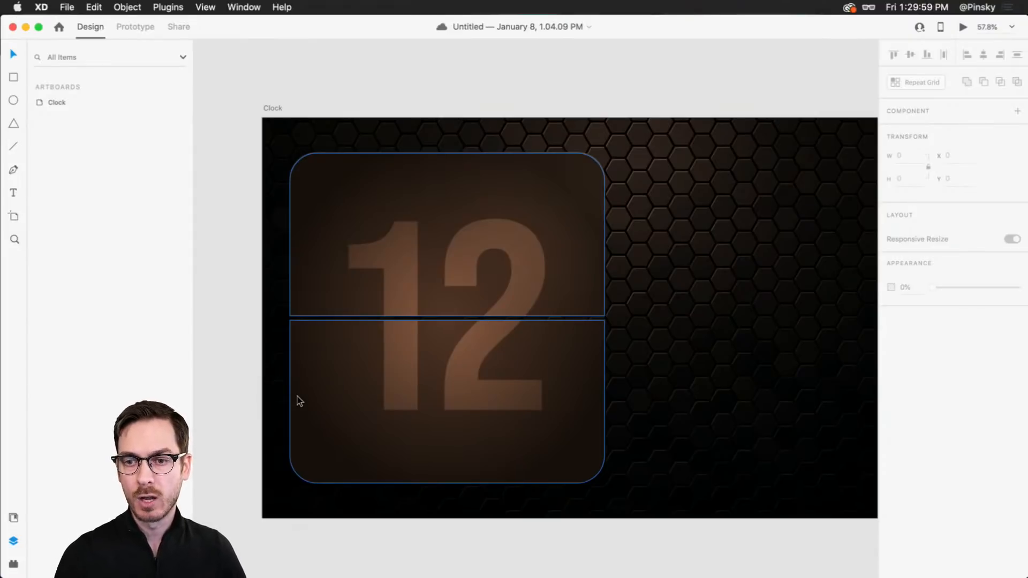
- Add the text "PM" on the lower panel beside the "12", scaled down to font size 92 and sitting on the digits' baseline
left_click(297, 396)
scroll(314, 393, "up", 5)
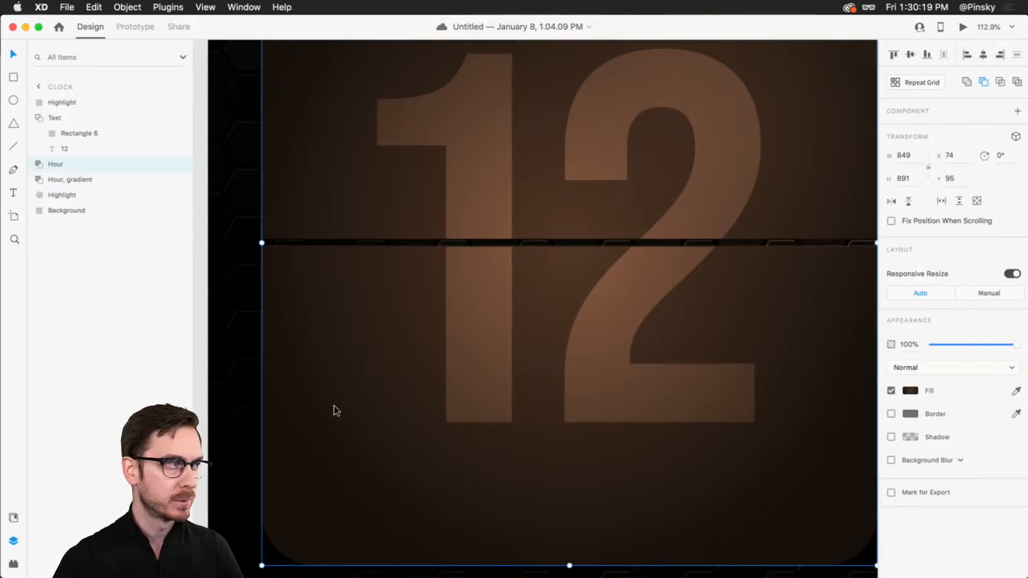
key("t")
left_click(335, 422)
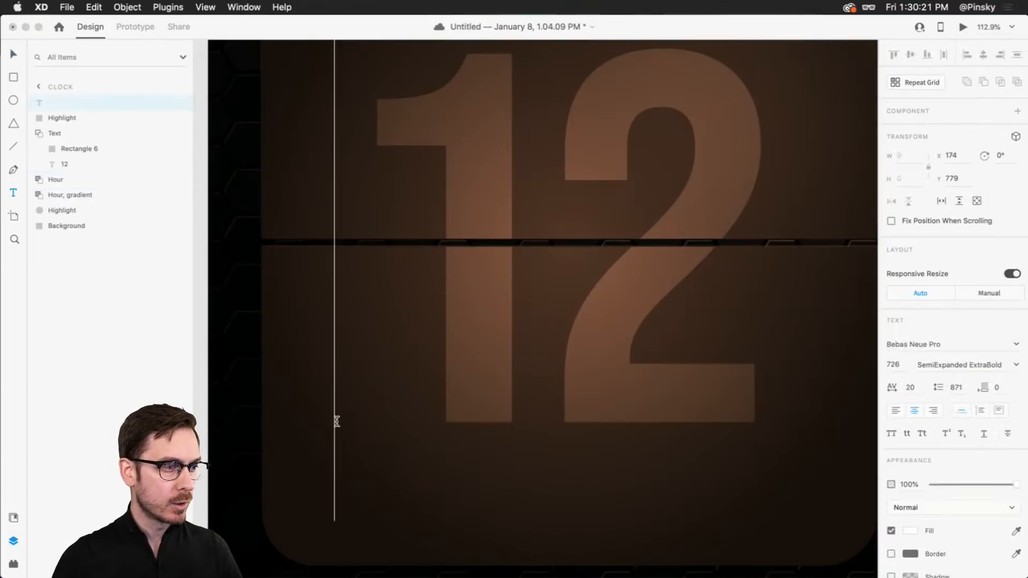
type("PM")
key("Escape")
left_click_drag(317, 328, 507, 329)
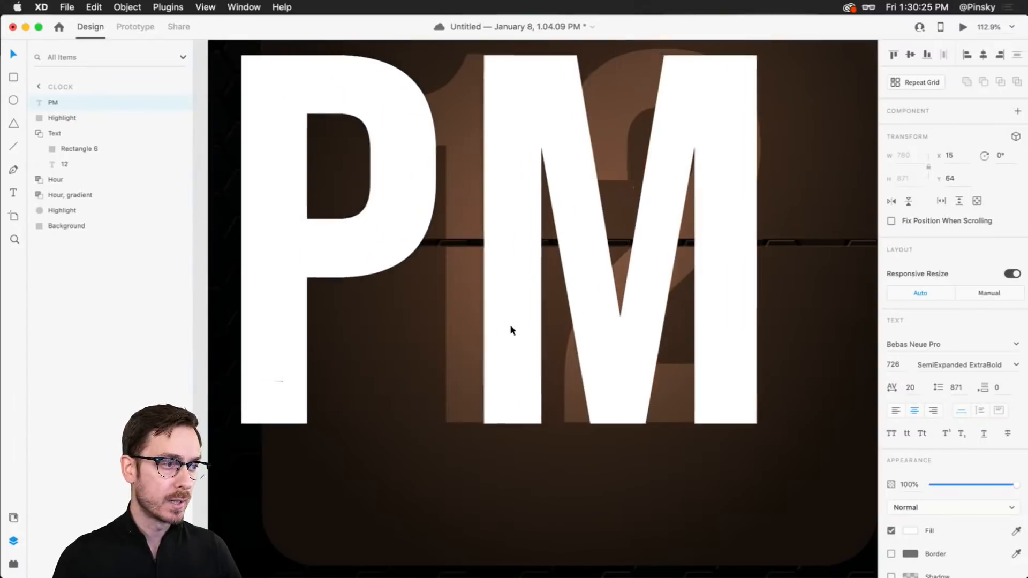
left_click_drag(507, 531, 462, 464)
left_click_drag(448, 499, 356, 404)
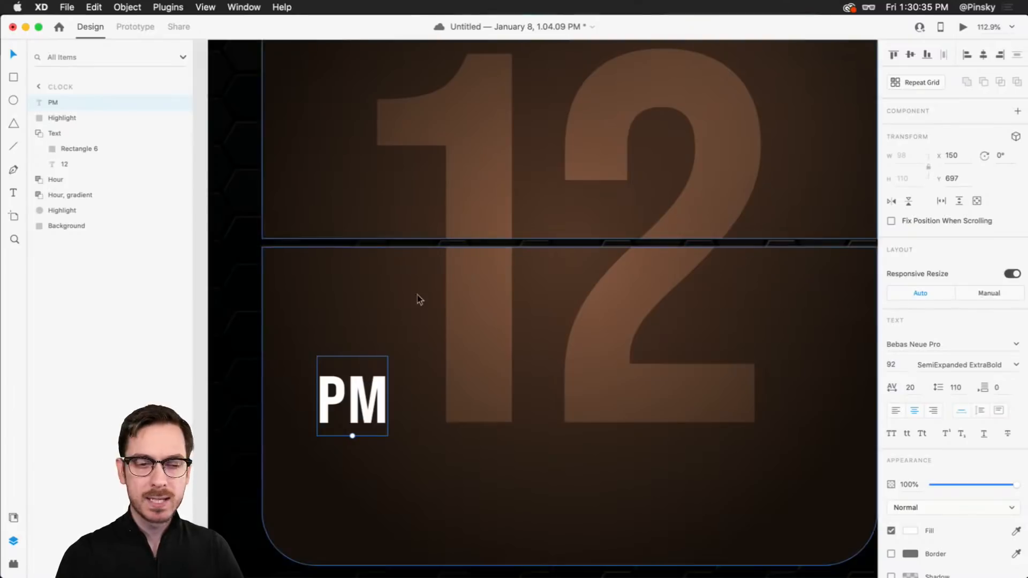
- Set the font style of the "PM" text to Expanded ExtraBold
double_click(449, 397)
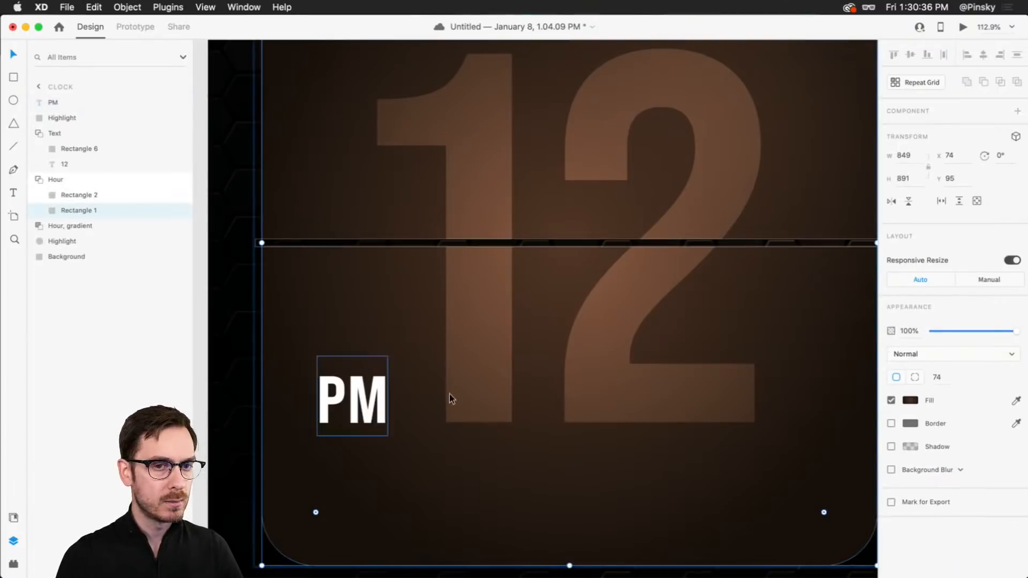
left_click(355, 399)
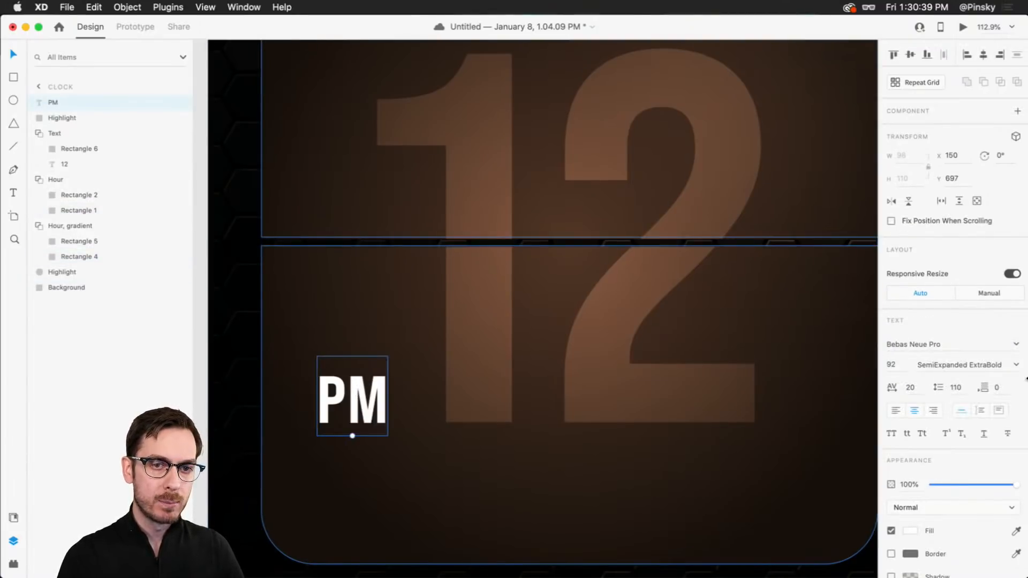
left_click(1006, 367)
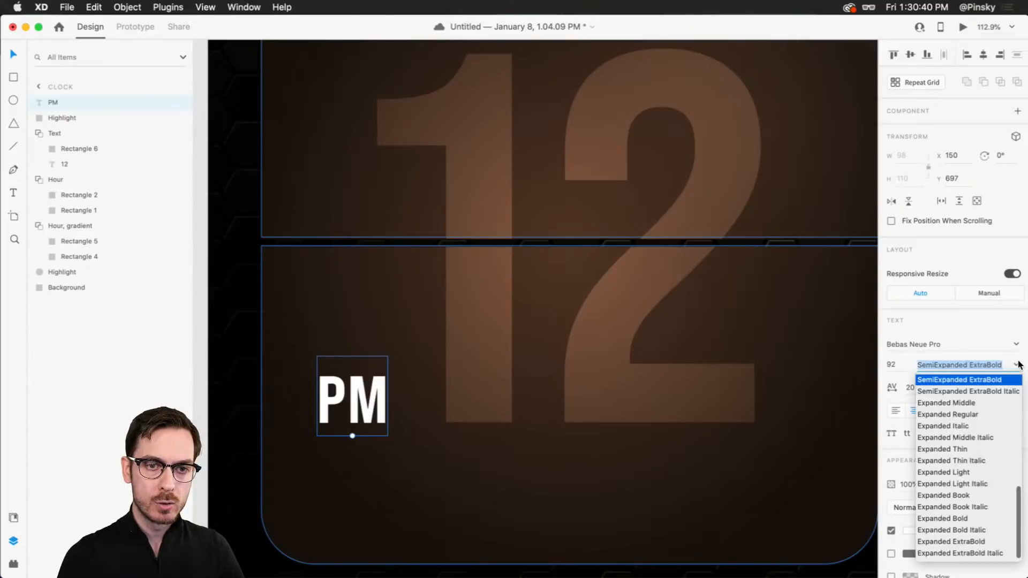
left_click(959, 519)
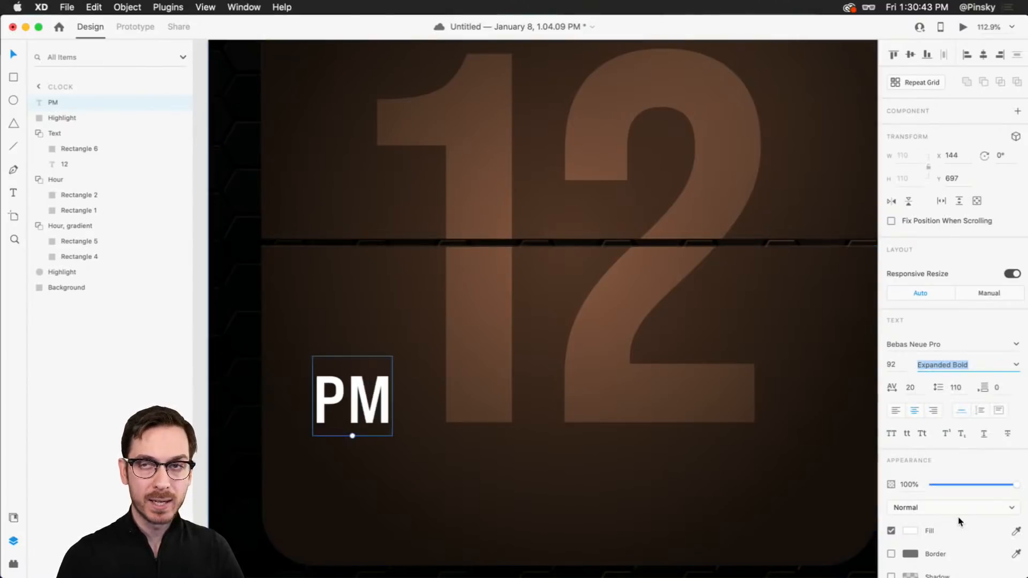
left_click(1019, 364)
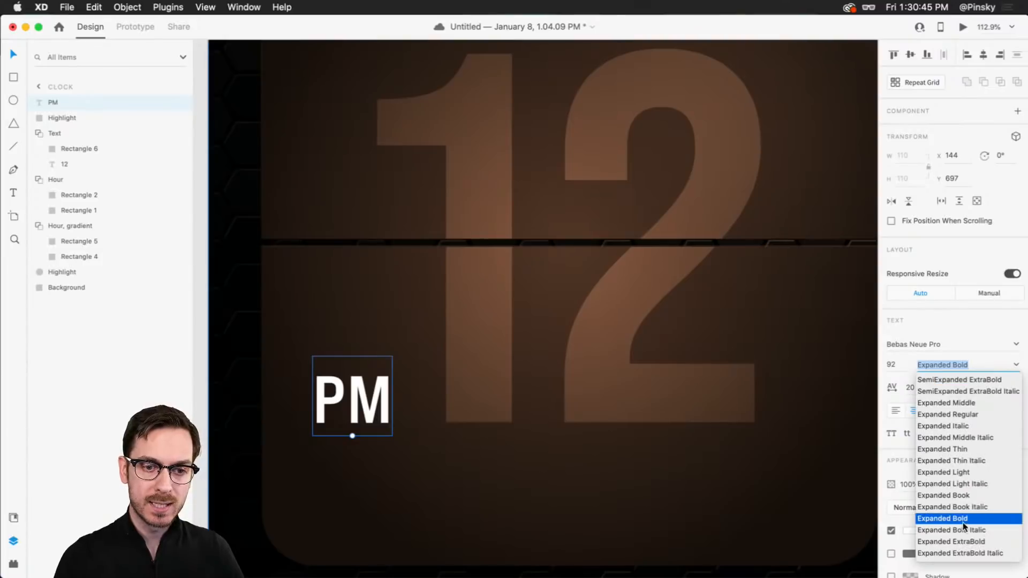
left_click(957, 541)
- Scale the "PM" text down to font size 67 on the same baseline and set its blend mode to Overlay
left_click_drag(349, 431, 354, 416)
left_click_drag(357, 380, 357, 397)
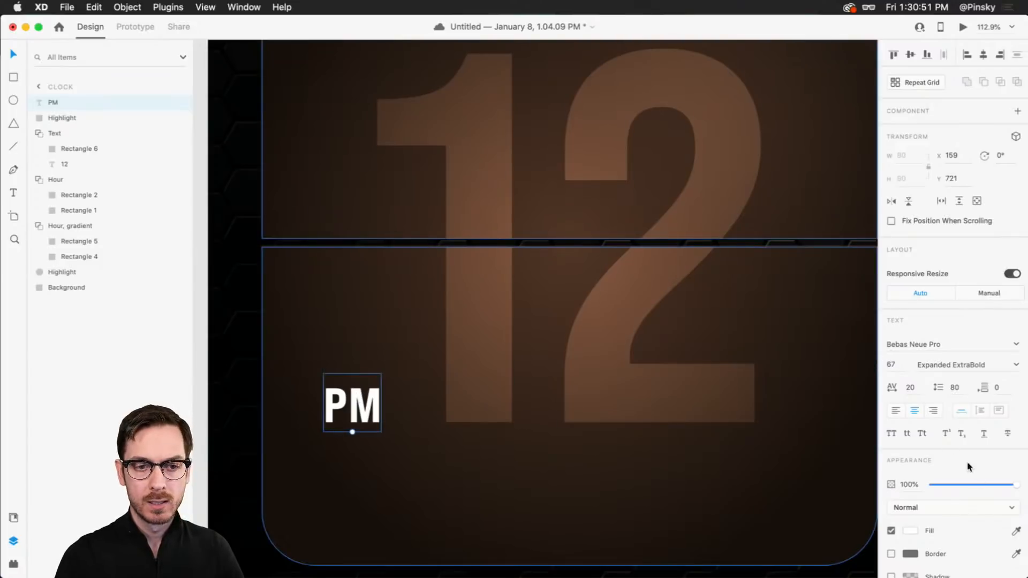
left_click(946, 507)
left_click(923, 538)
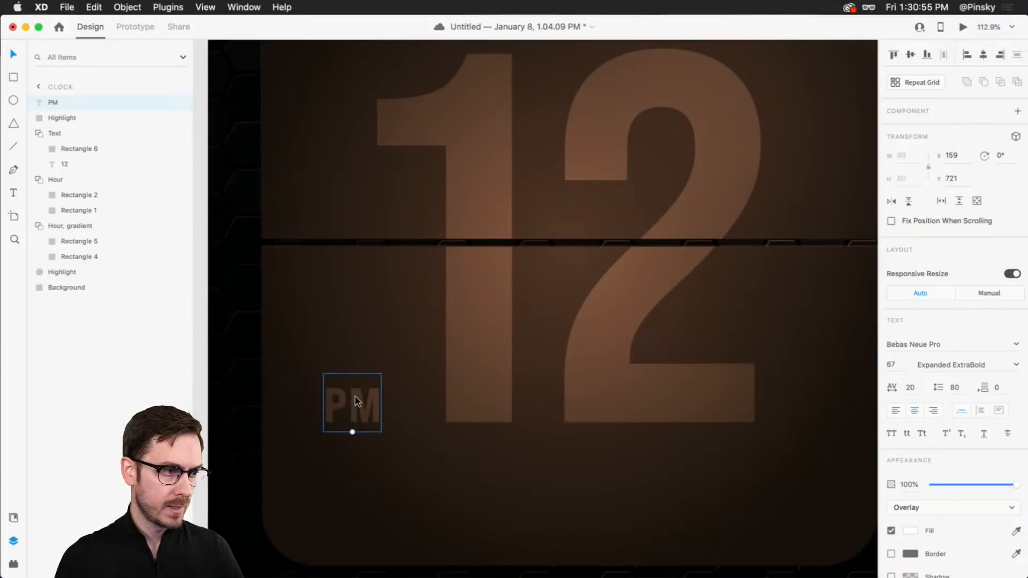
- Place a horizontal guide across the artboard along the shared baseline of the "12" and the "PM" text
scroll(355, 402, "up", 5)
scroll(379, 294, "down", 4)
scroll(378, 294, "up", 5)
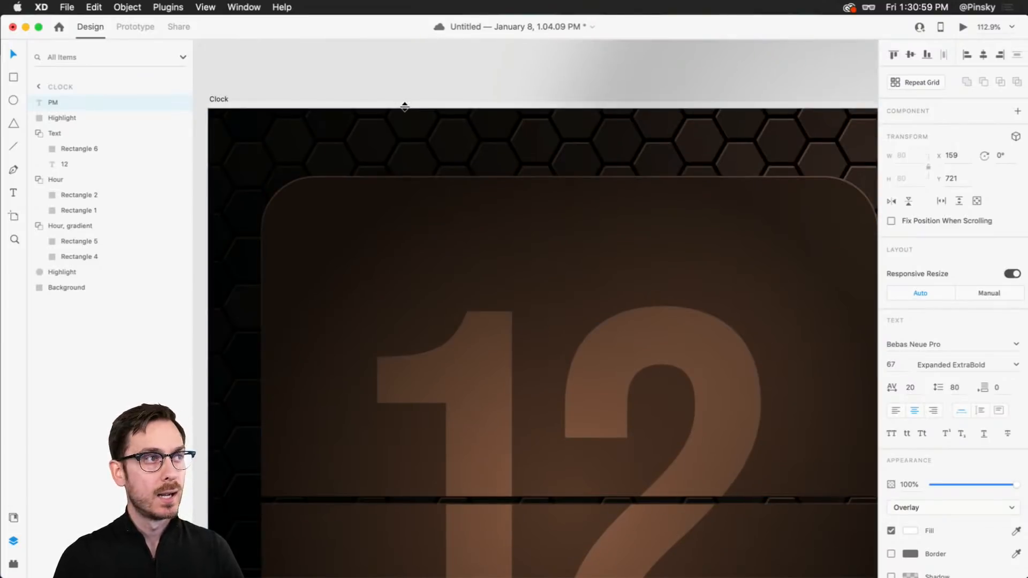
left_click_drag(405, 107, 482, 369)
scroll(431, 345, "down", 5)
left_click(369, 358)
scroll(364, 371, "up", 5)
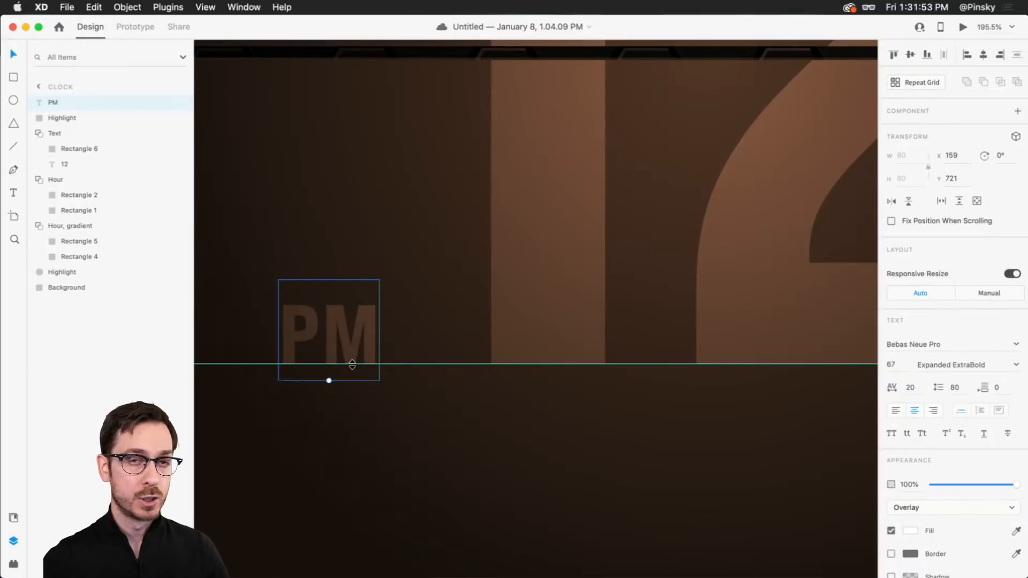
- Set the "PM" text's font size to 57, checking the clock in the preview before and after the change
key("super+Return")
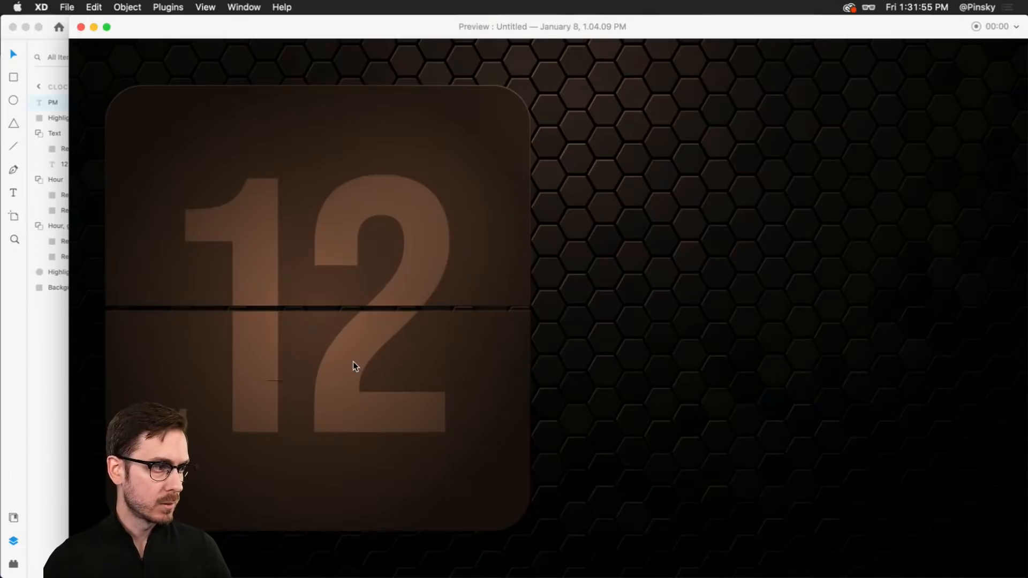
key("super+w")
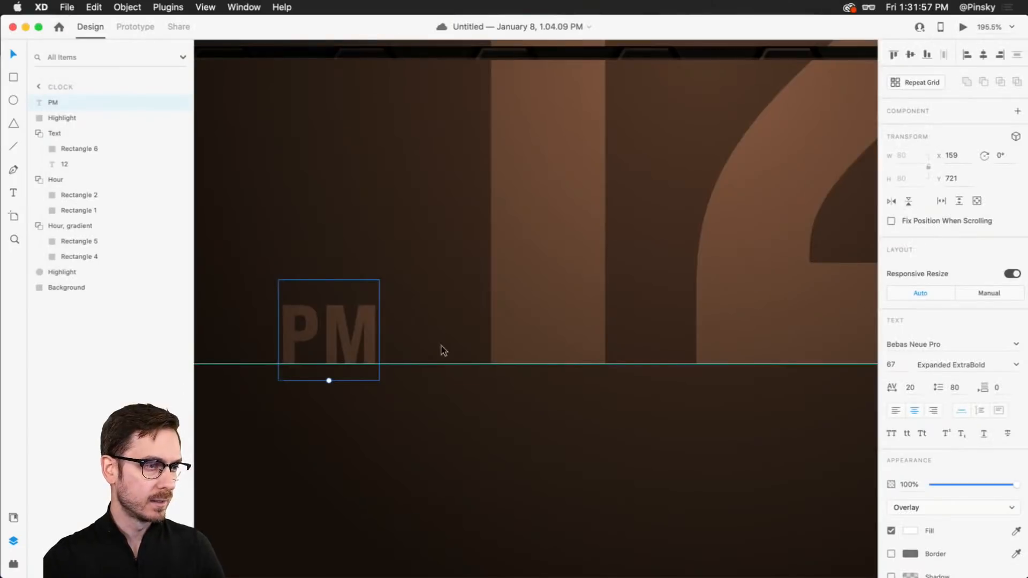
left_click(891, 366)
type("68")
key("Return")
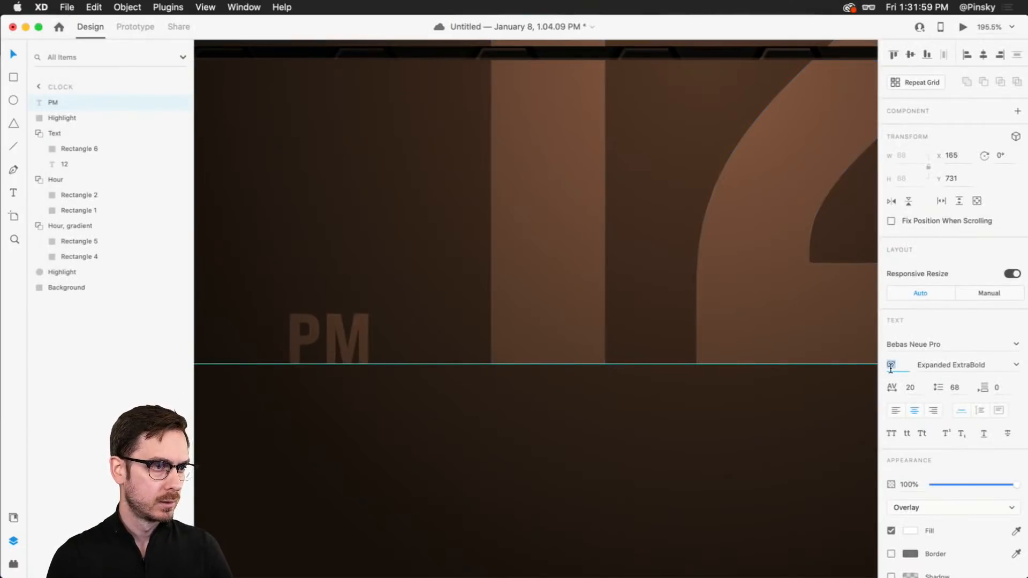
key("super+Return")
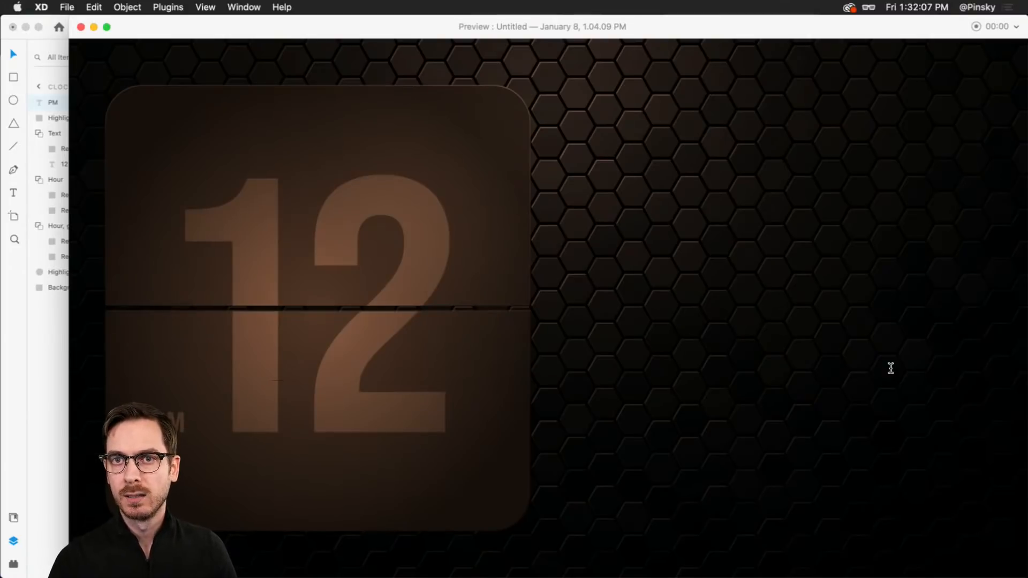
key("super+w")
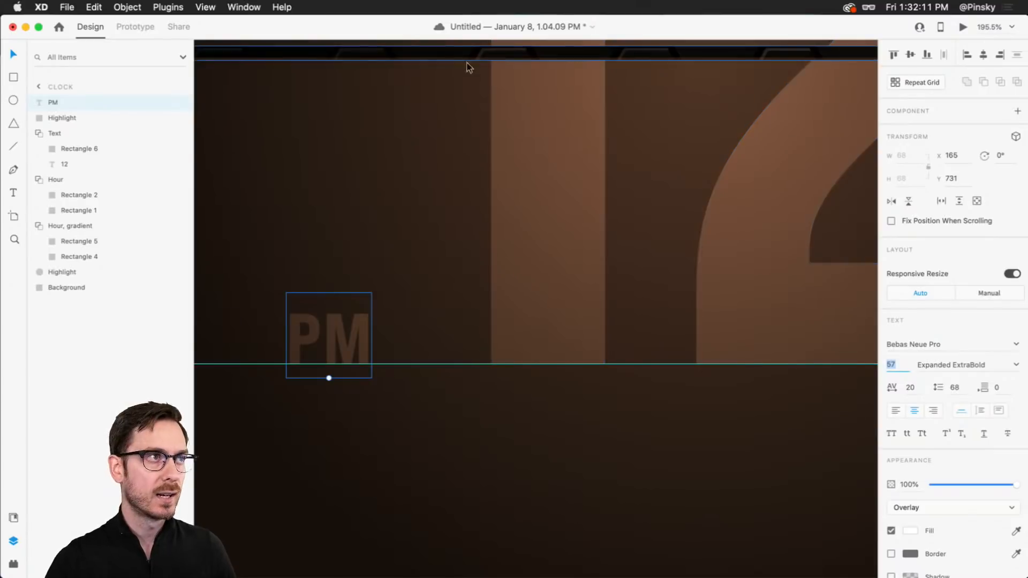
- Select the blurred Highlight circle directly above the Background layer
scroll(490, 242, "down", 5)
scroll(491, 242, "down", 5)
left_click_drag(506, 245, 529, 266)
key("super+z")
left_click(612, 432)
scroll(636, 298, "up", 5)
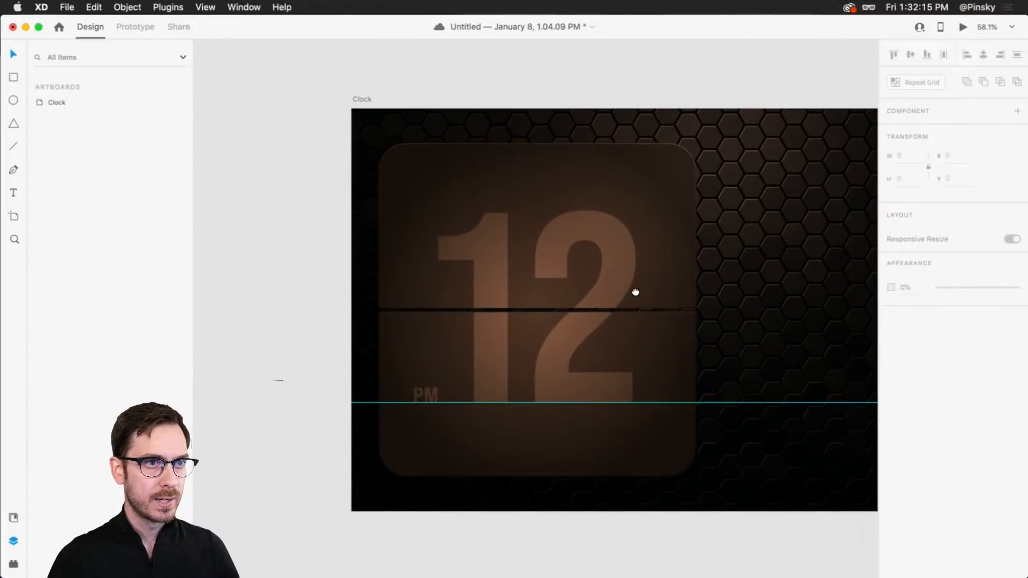
left_click(650, 177)
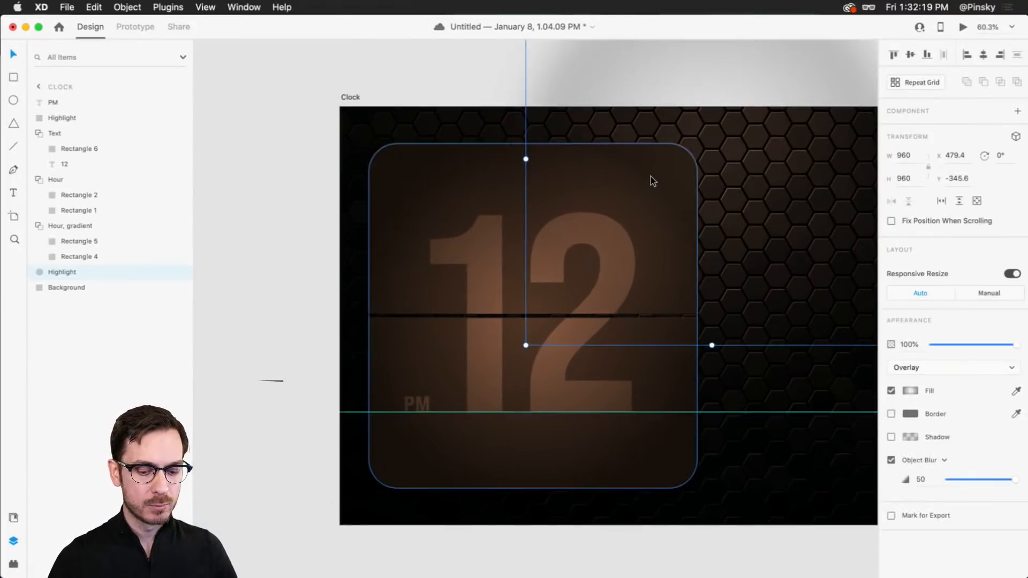
- Preview the Clock artboard at full size and close the preview
key("super+Return")
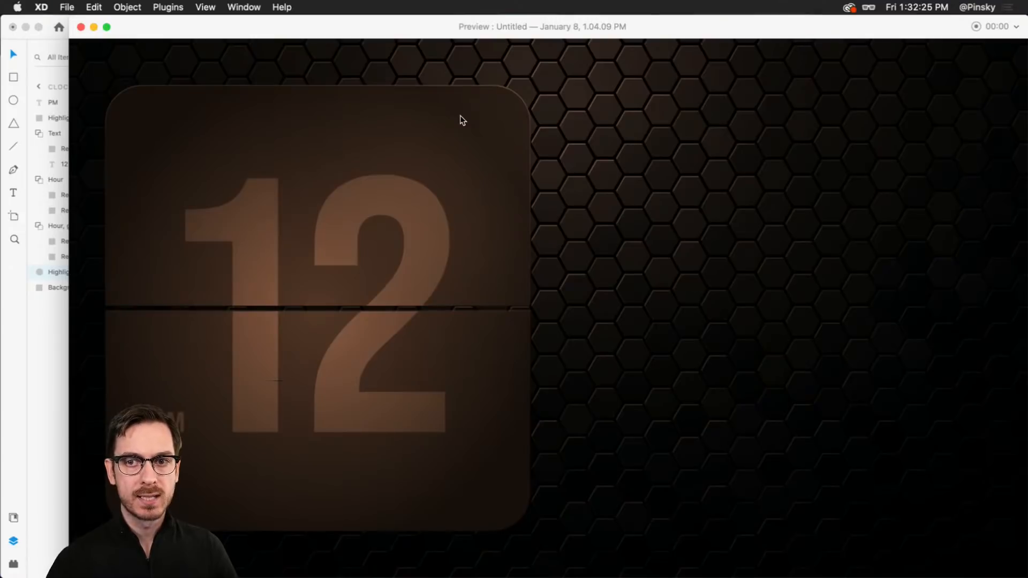
key("super+w")
scroll(718, 85, "up", 3)
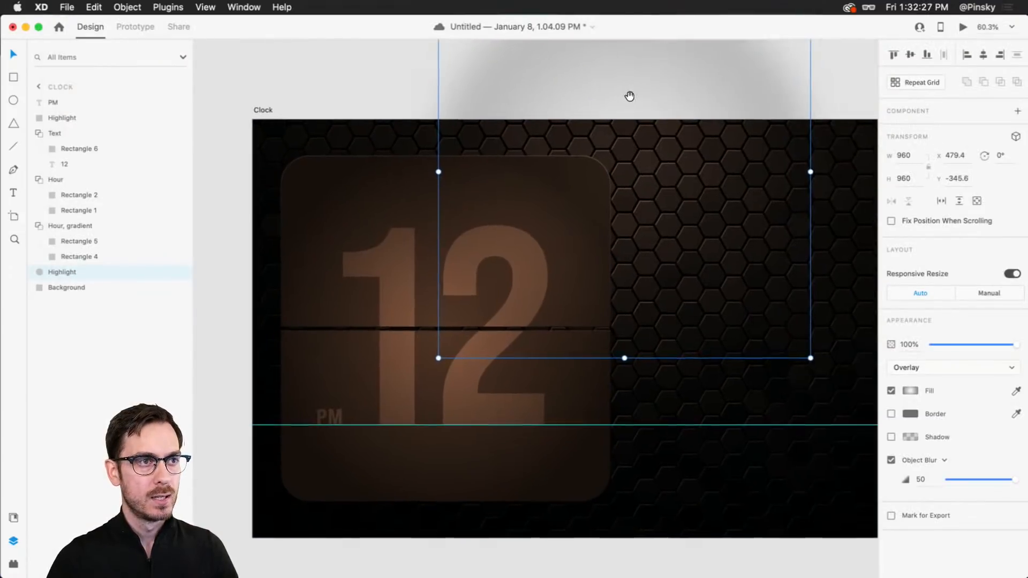
left_click(771, 91)
left_click_drag(631, 166, 624, 115)
- Lighten the outer stop of the Hour card's radial gradient to #1F140E and widen the gradient slightly past the card's edge
left_click(353, 217)
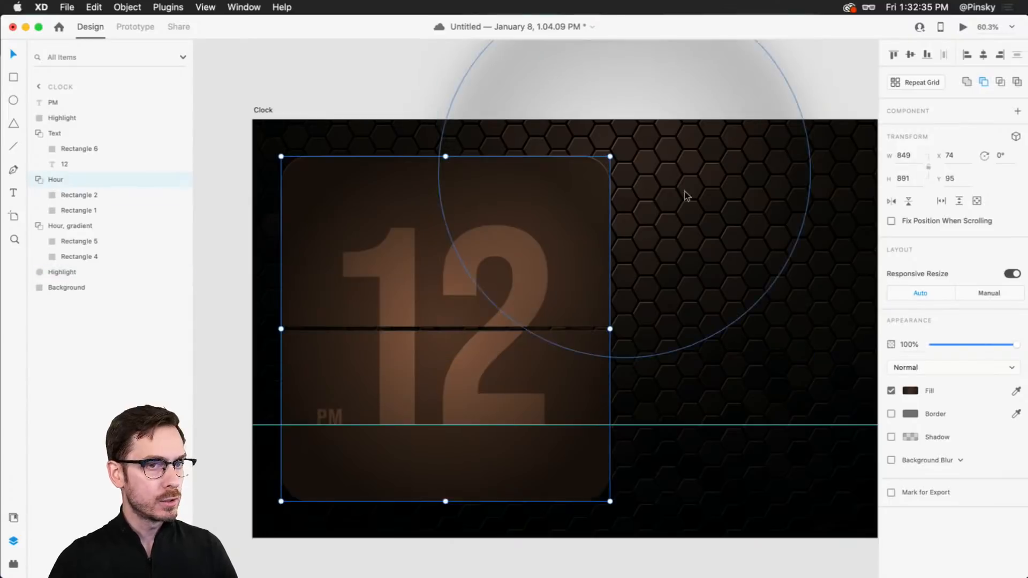
left_click(910, 391)
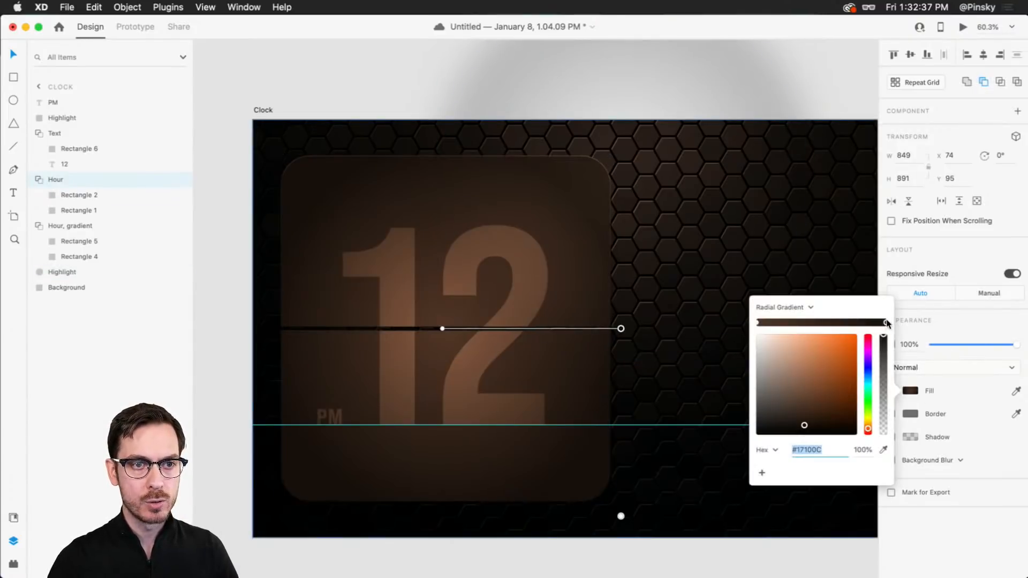
left_click_drag(804, 425, 810, 422)
left_click_drag(621, 327, 653, 326)
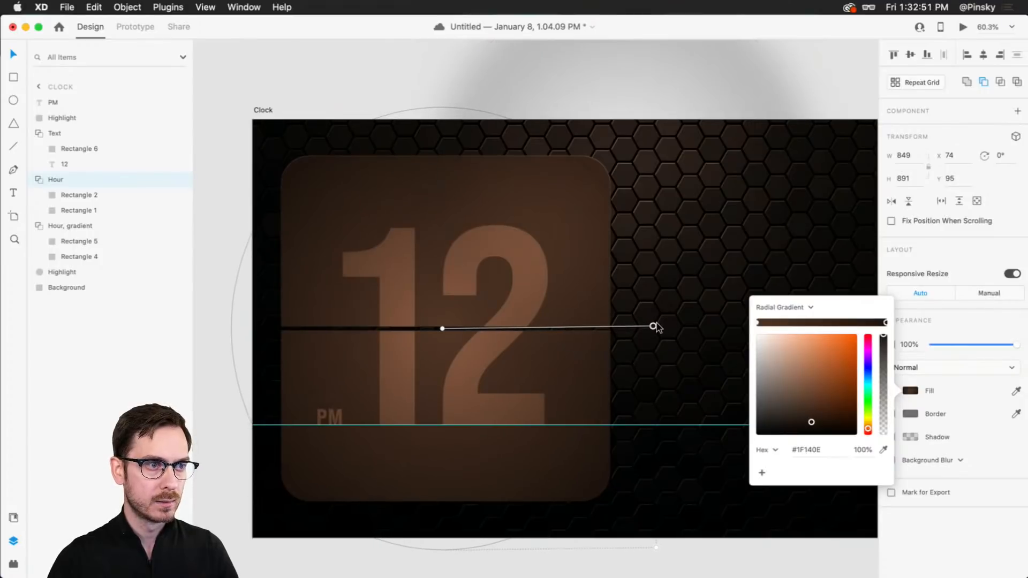
- Set the center stop of the Hour card's radial gradient to #55392A and check the result in a preview
left_click(759, 323)
left_click_drag(805, 390, 807, 404)
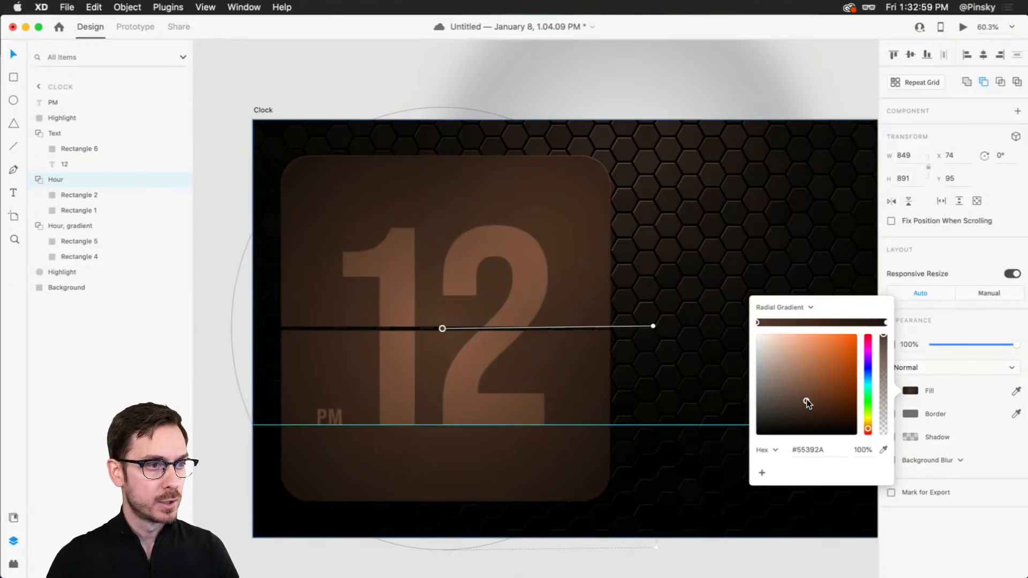
left_click(962, 28)
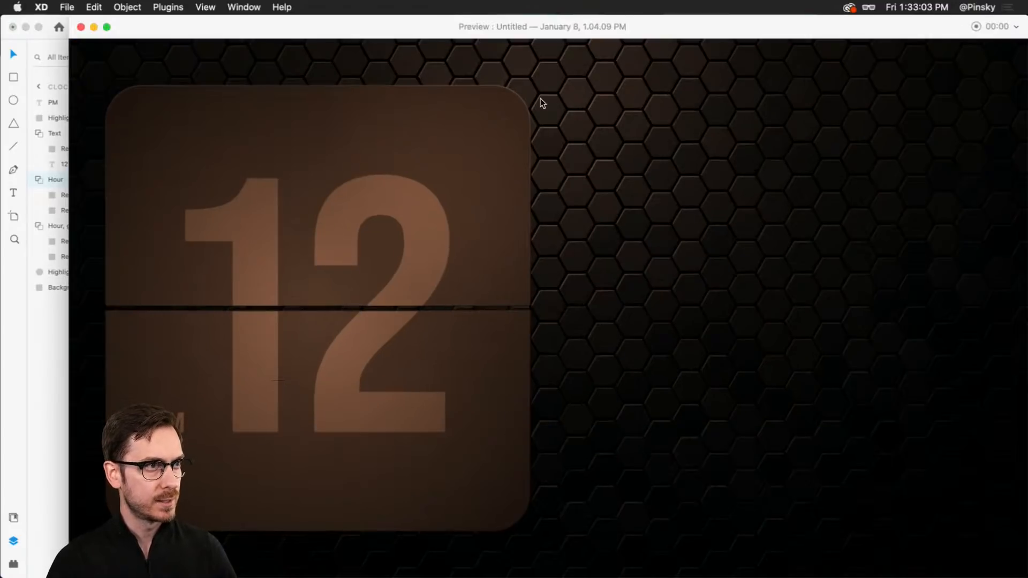
key("super+w")
- Replace the saved gradient swatch in the document assets with the Hour card's current gradient
key("super+shift+y")
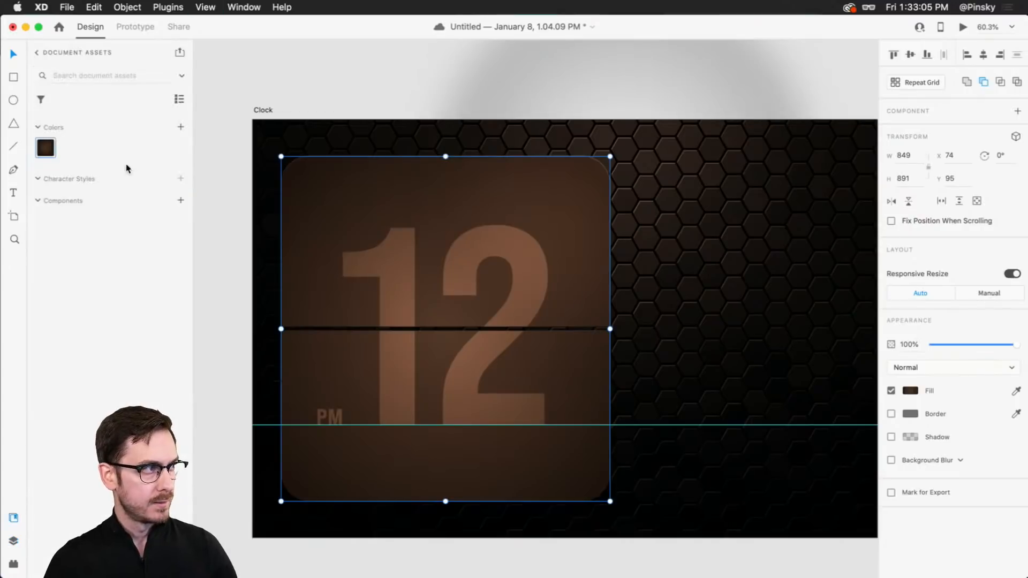
left_click(182, 128)
right_click(69, 145)
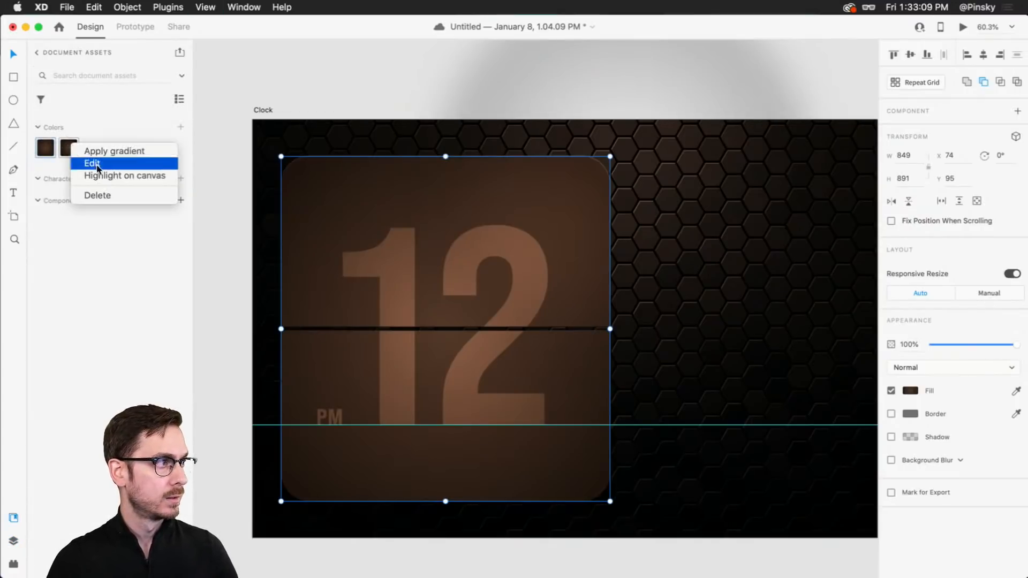
left_click(98, 195)
right_click(48, 146)
left_click(80, 197)
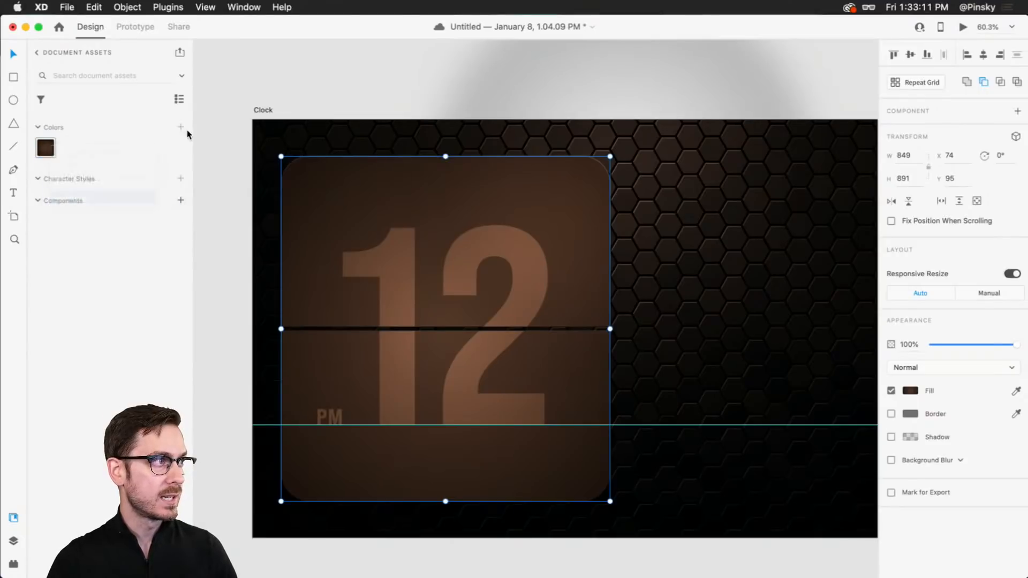
left_click(181, 127)
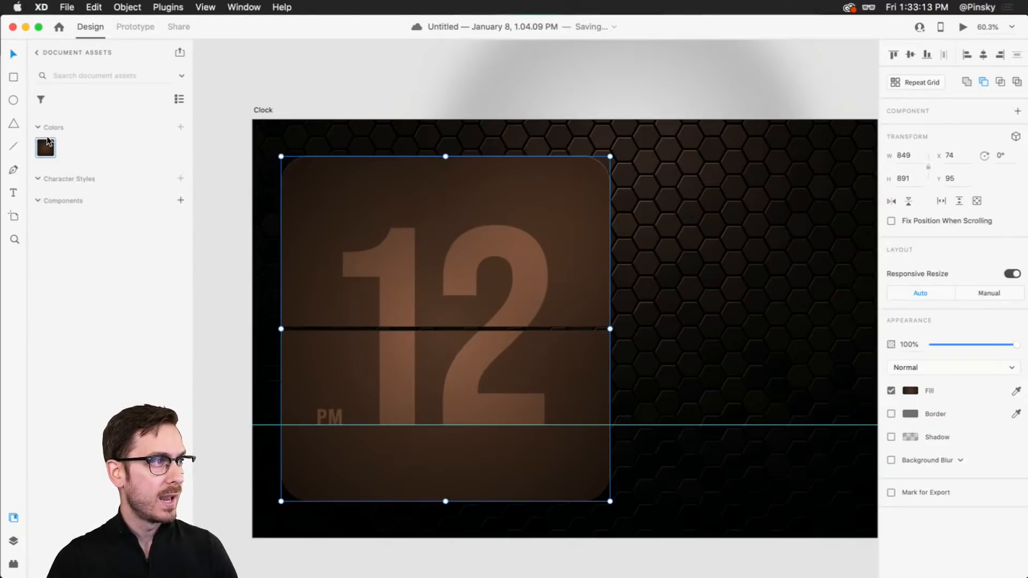
left_click(390, 83)
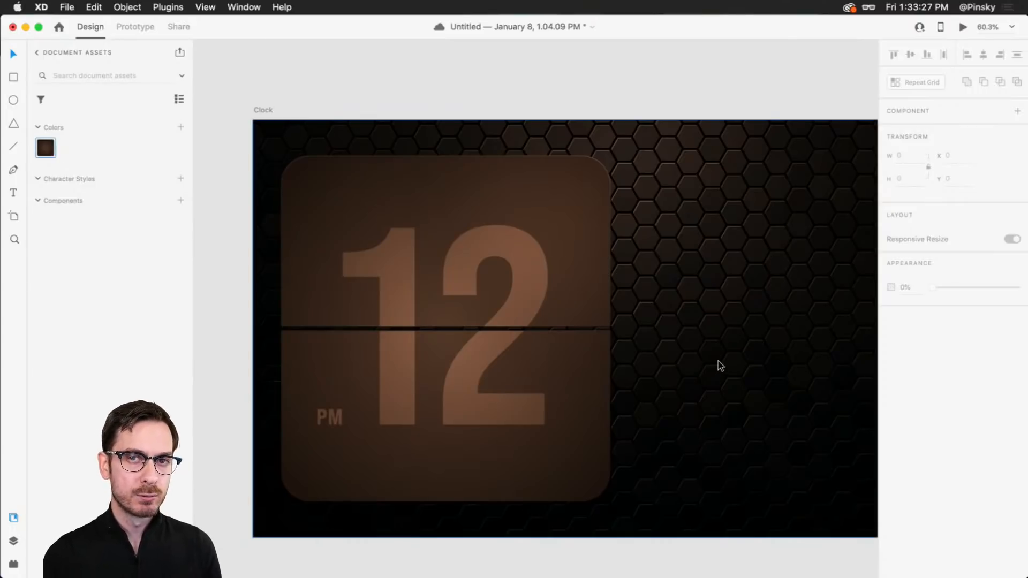
- Draw a rounded rectangle about 827 × 379 over the lower half of the hour card, just inside its bottom edge
left_click(458, 463)
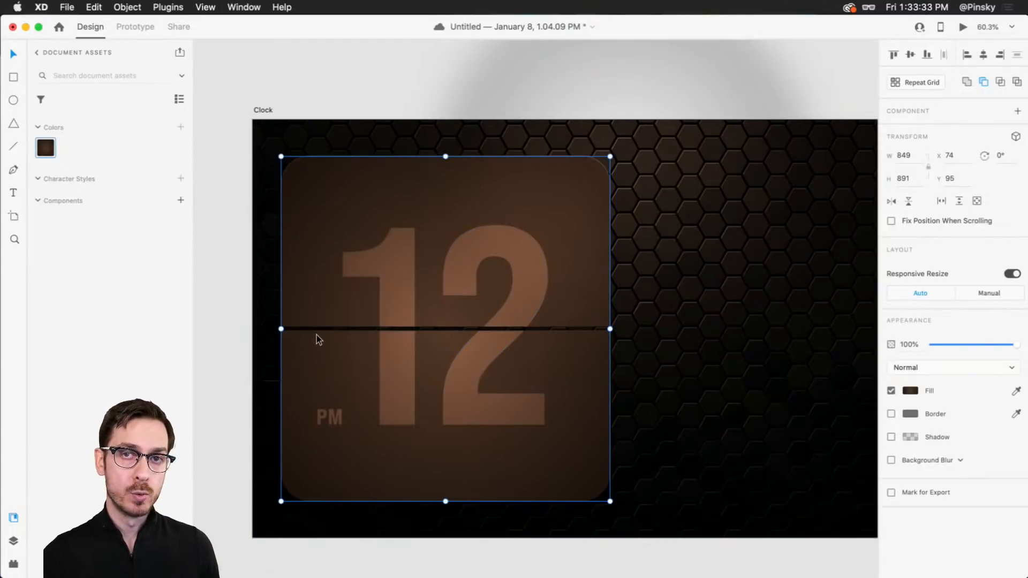
scroll(349, 326, "up", 5)
scroll(349, 329, "down", 5)
scroll(349, 333, "up", 5)
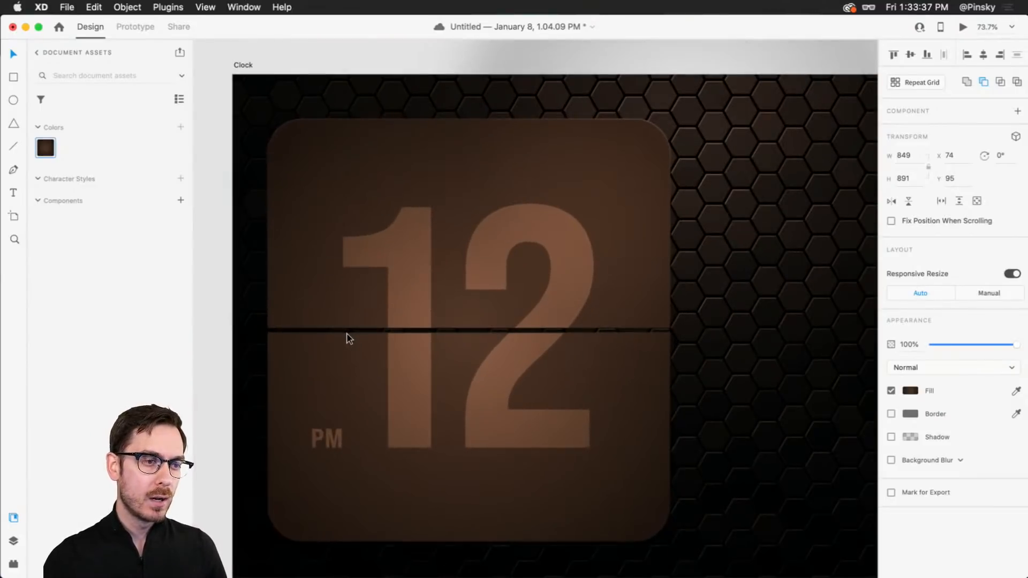
left_click_drag(365, 397, 408, 340)
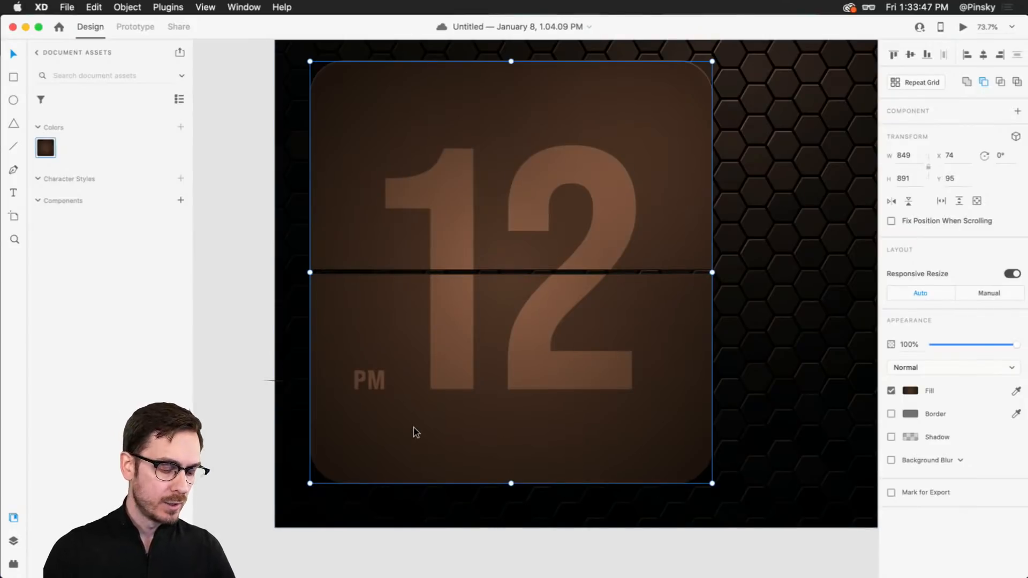
key("r")
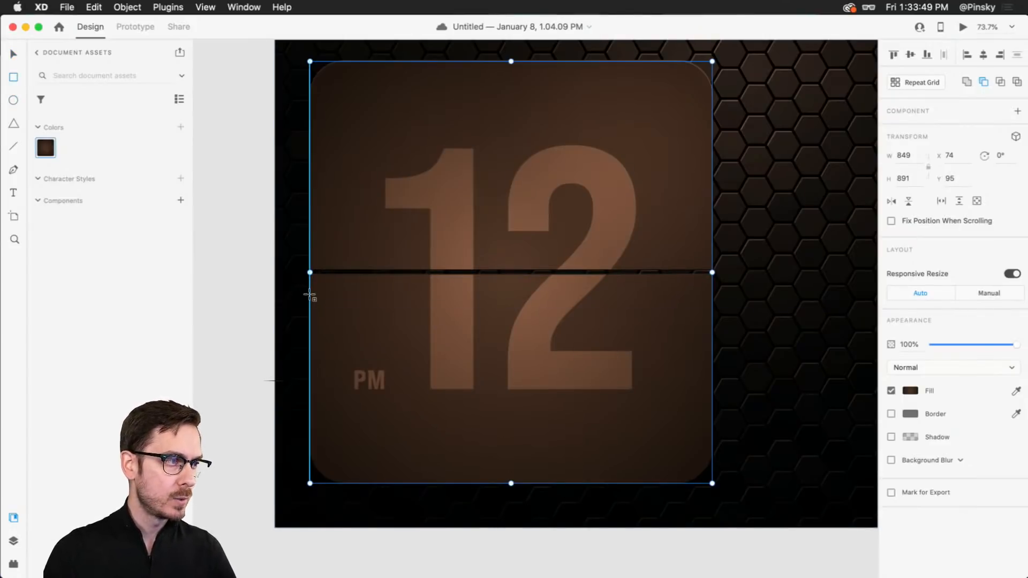
left_click_drag(314, 290, 675, 438)
key("v")
left_click_drag(534, 367, 537, 379)
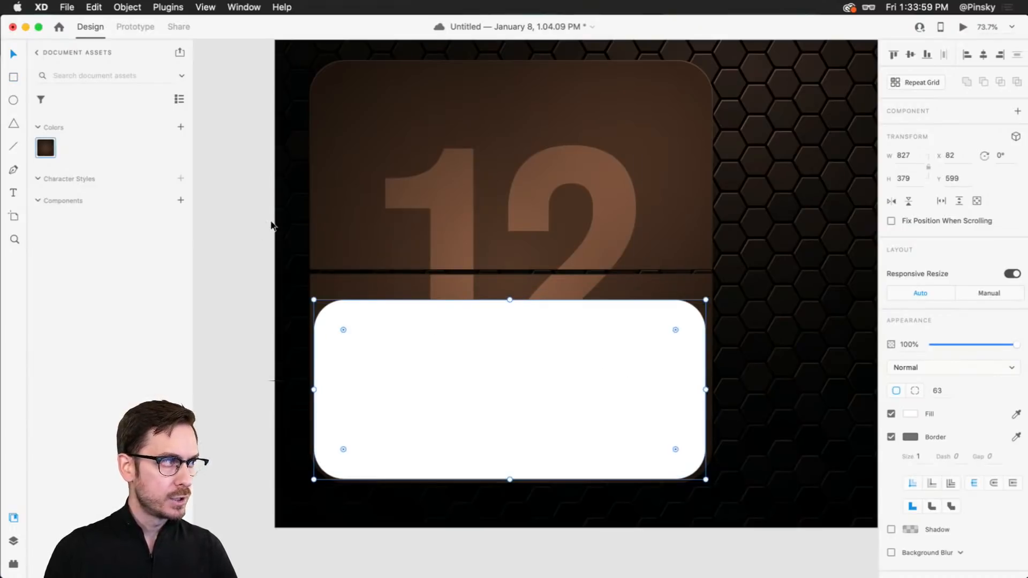
- Rename the new rectangle's layer to Shadow
key("super+y")
double_click(61, 103)
type("Shadow")
key("Return")
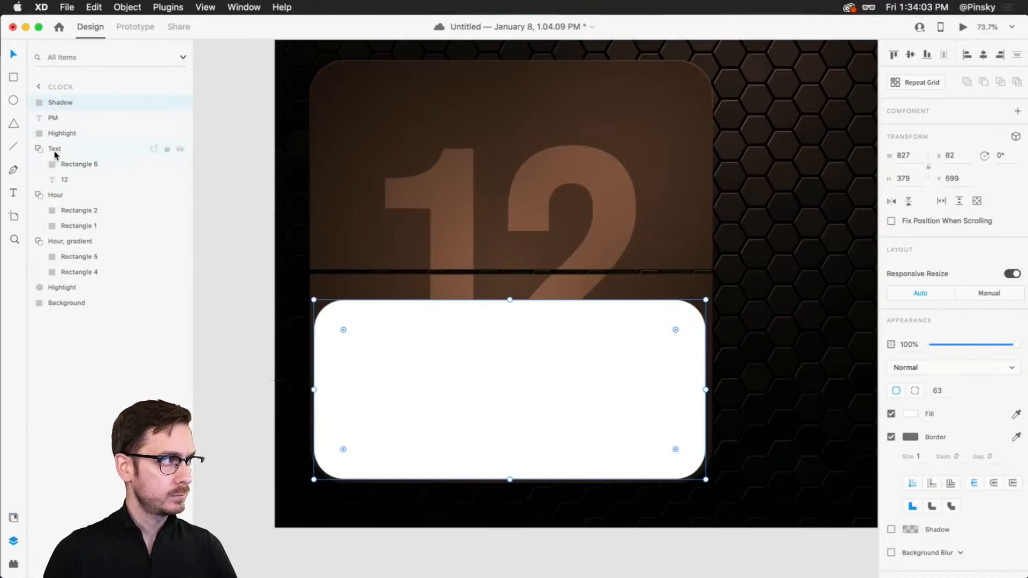
- Collapse the Text, Hour and Hour, gradient groups and move the Shadow layer directly beneath Hour, gradient
left_click(37, 150)
left_click(39, 165)
left_click(40, 180)
left_click_drag(71, 104, 56, 185)
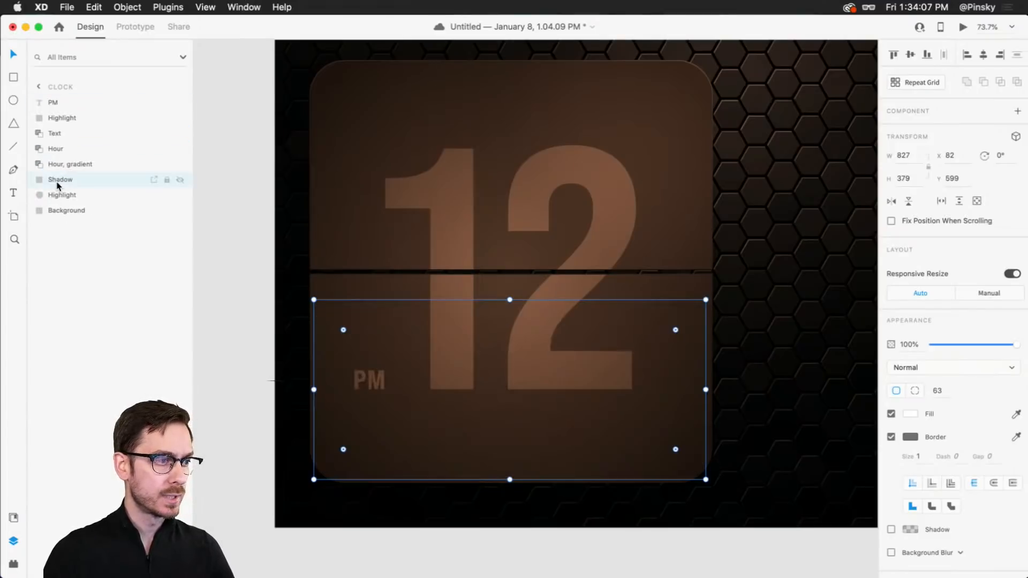
- Remove the Shadow rectangle's border and enable its drop shadow in #000000 at 100% opacity
scroll(541, 498, "up", 5)
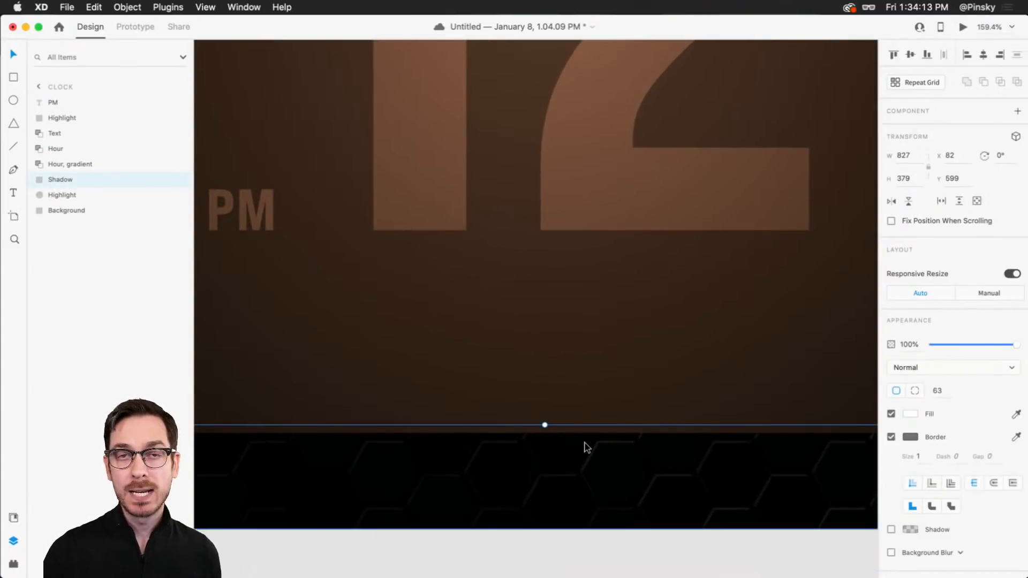
left_click(891, 437)
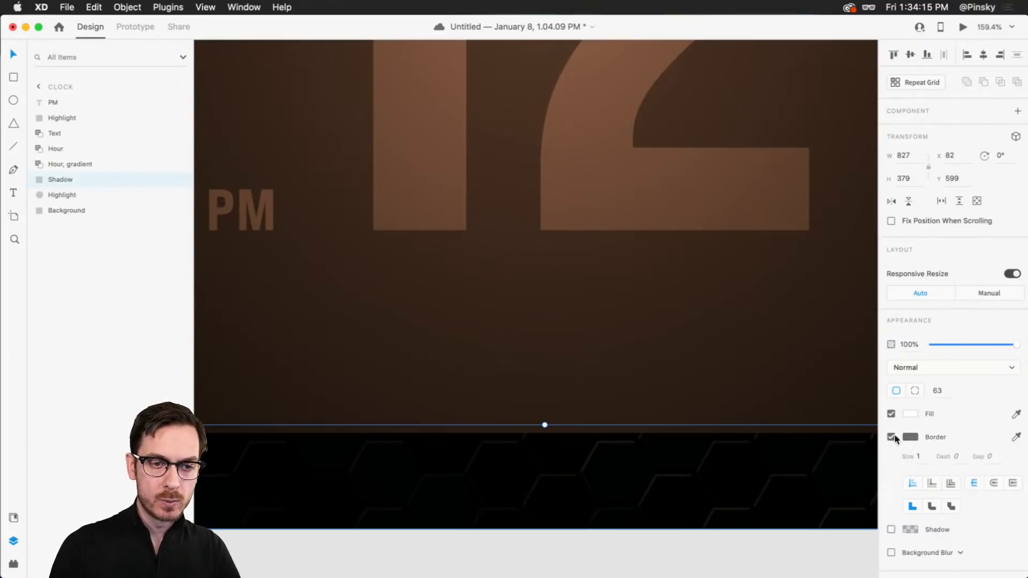
left_click(891, 460)
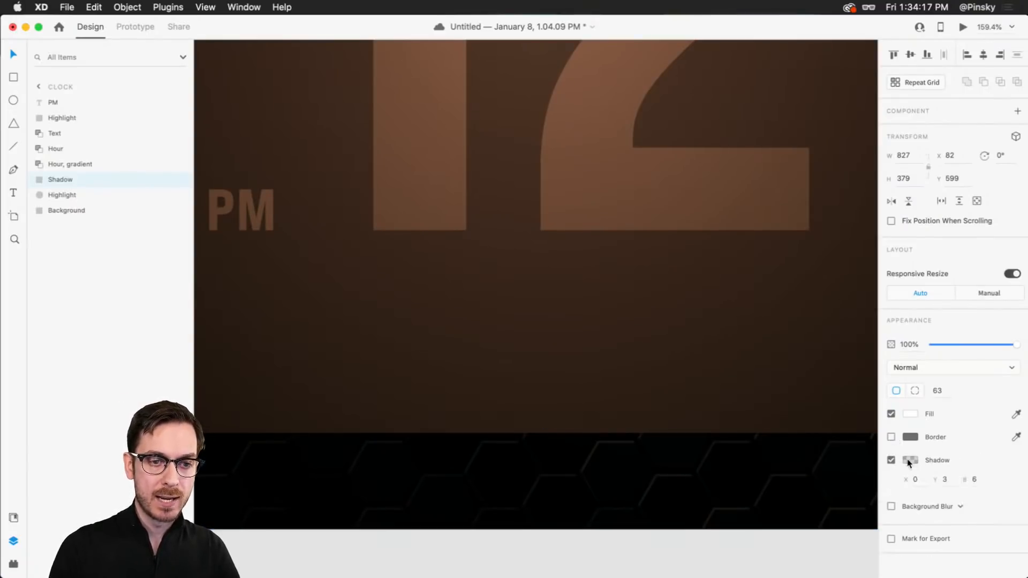
left_click(913, 462)
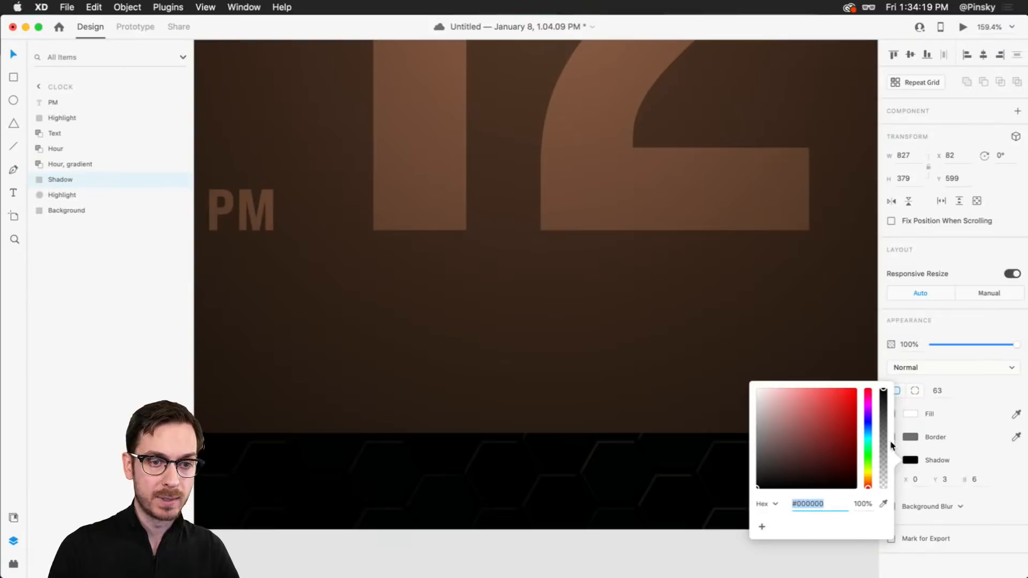
left_click(922, 482)
type("10")
key("Return")
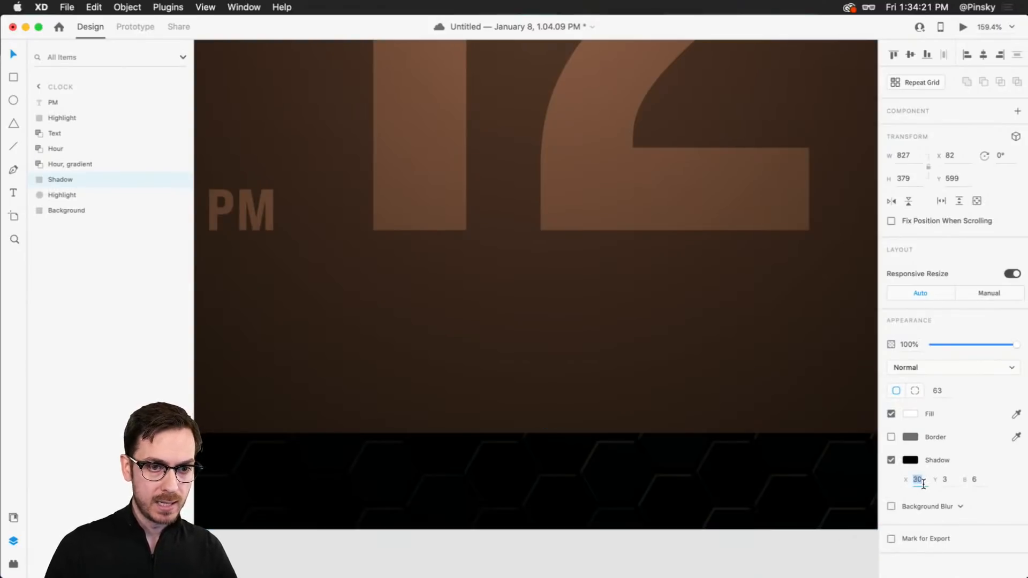
key("shift+Down")
key("shift+Down")
key("shift+Down")
- Set the drop shadow's Y offset to 33 and its color to #291F13
key("Tab")
key("shift+Up")
key("shift+Up")
key("shift+Up")
key("shift+Up")
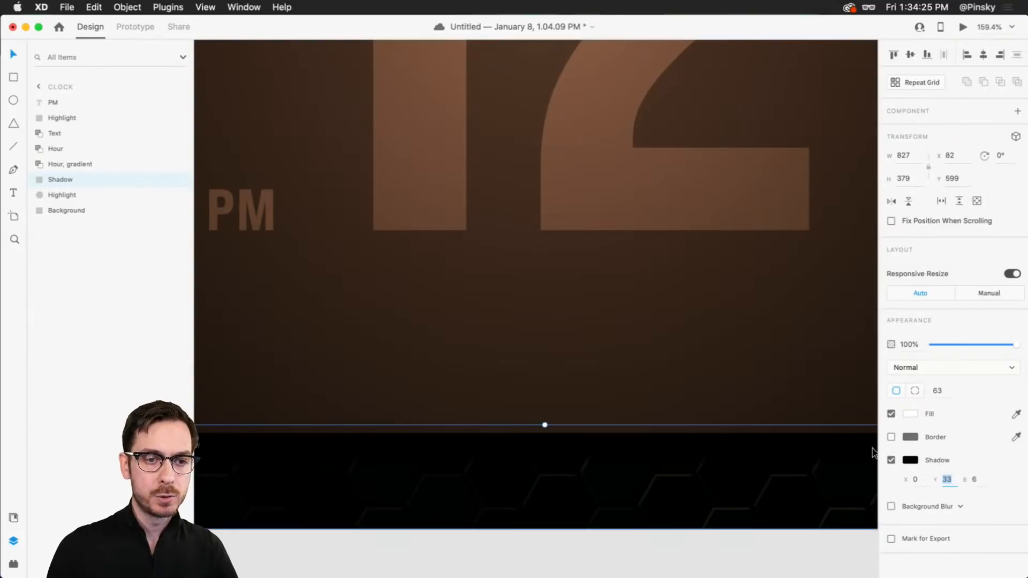
left_click(910, 460)
left_click_drag(865, 485, 813, 474)
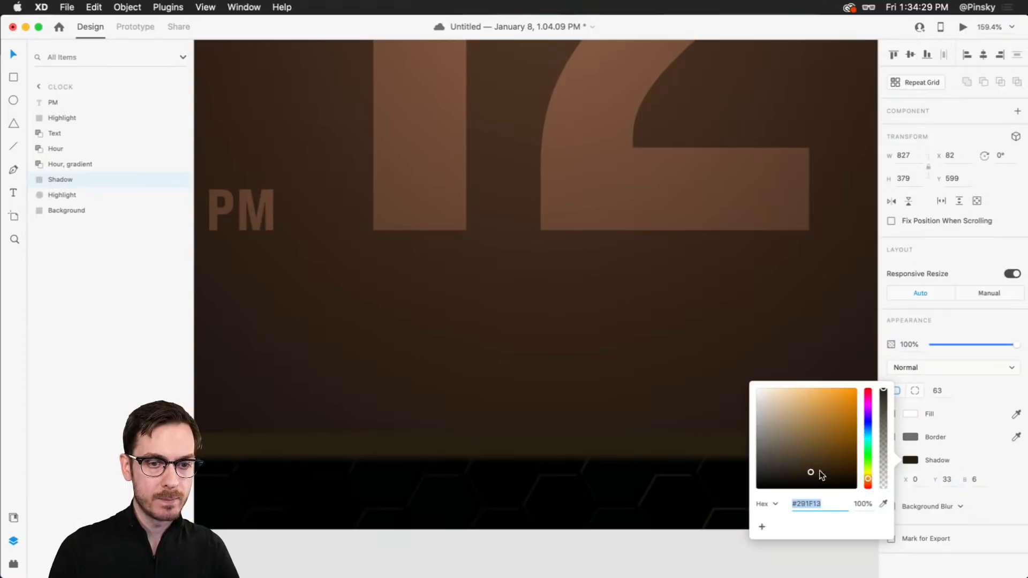
- Set the drop shadow's blur to 36
left_click(973, 478)
scroll(437, 166, "up", 5)
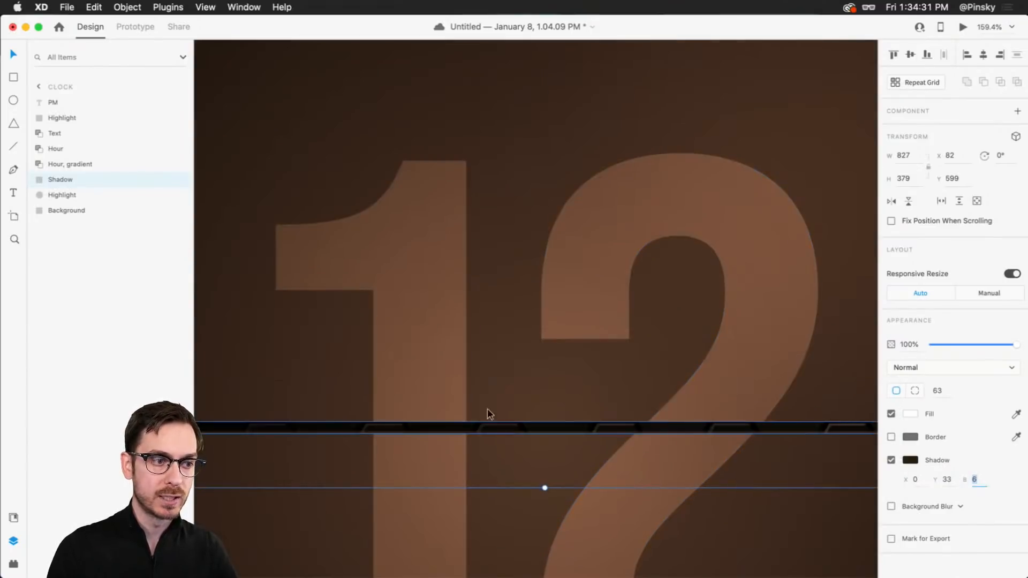
scroll(571, 444, "down", 10)
scroll(613, 478, "down", 2)
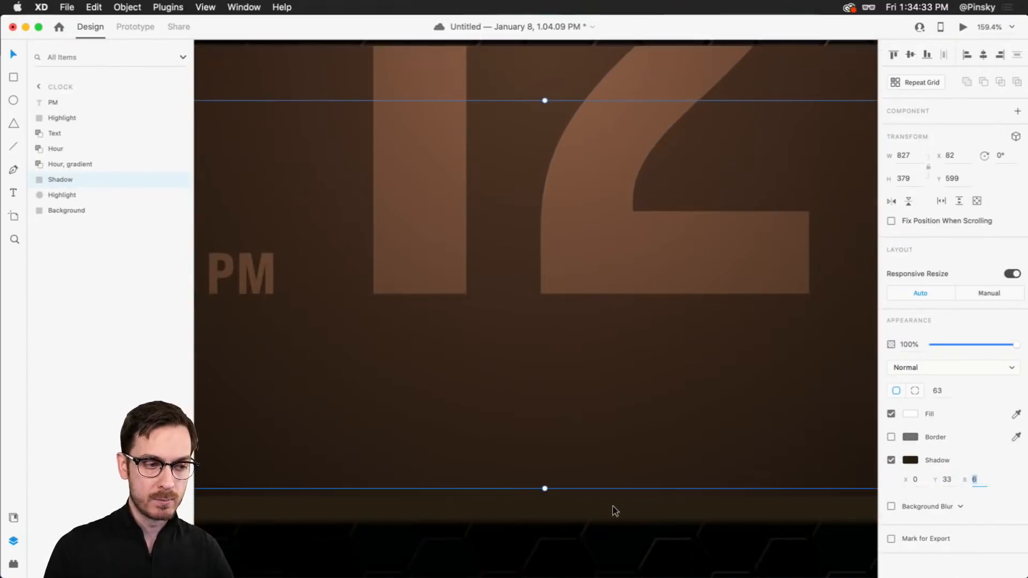
type("20")
key("Return")
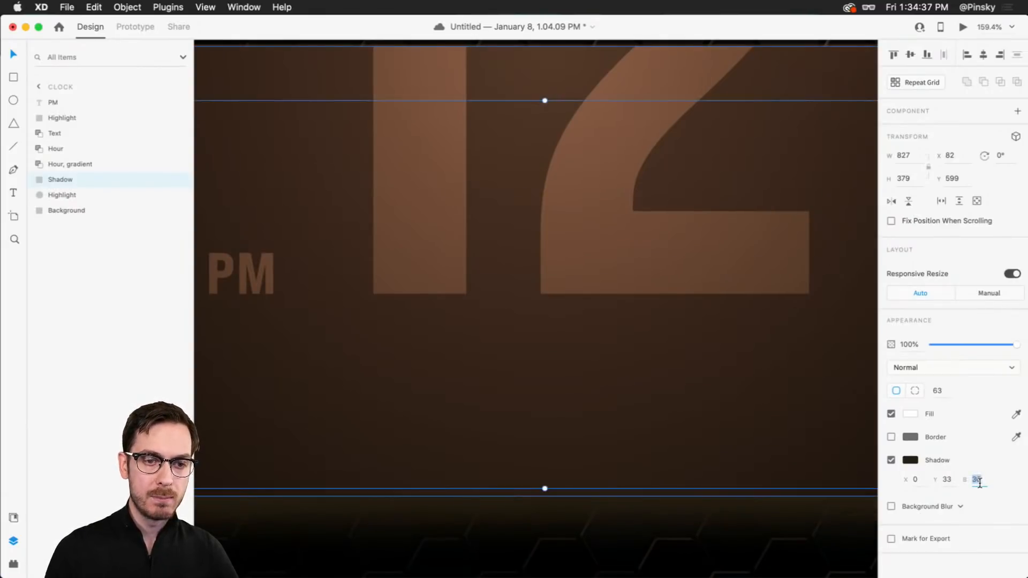
- Change the drop shadow's color to #74270B at 31% opacity and check it in a preview
left_click(910, 459)
left_click_drag(886, 433, 883, 457)
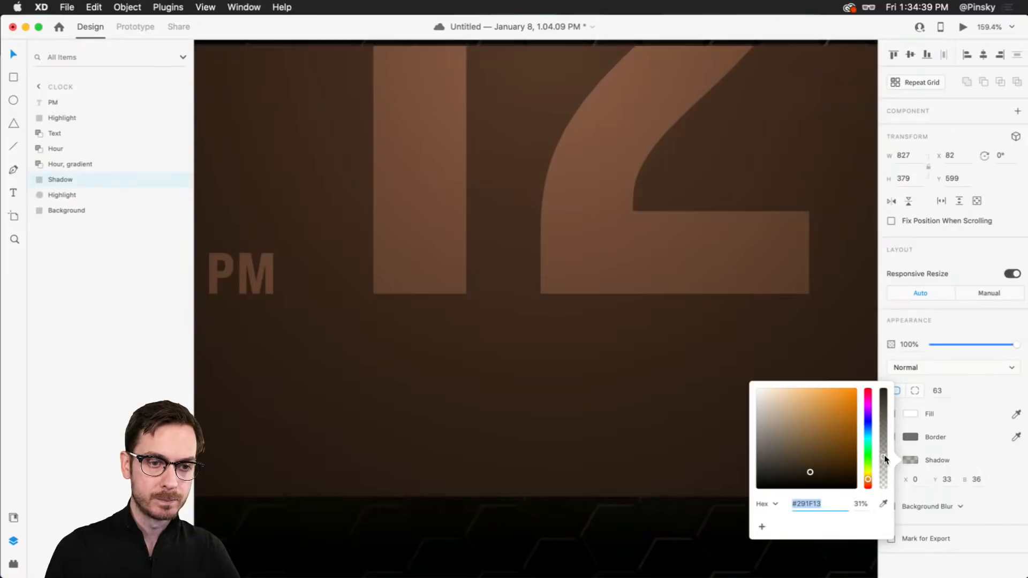
left_click_drag(810, 471, 847, 442)
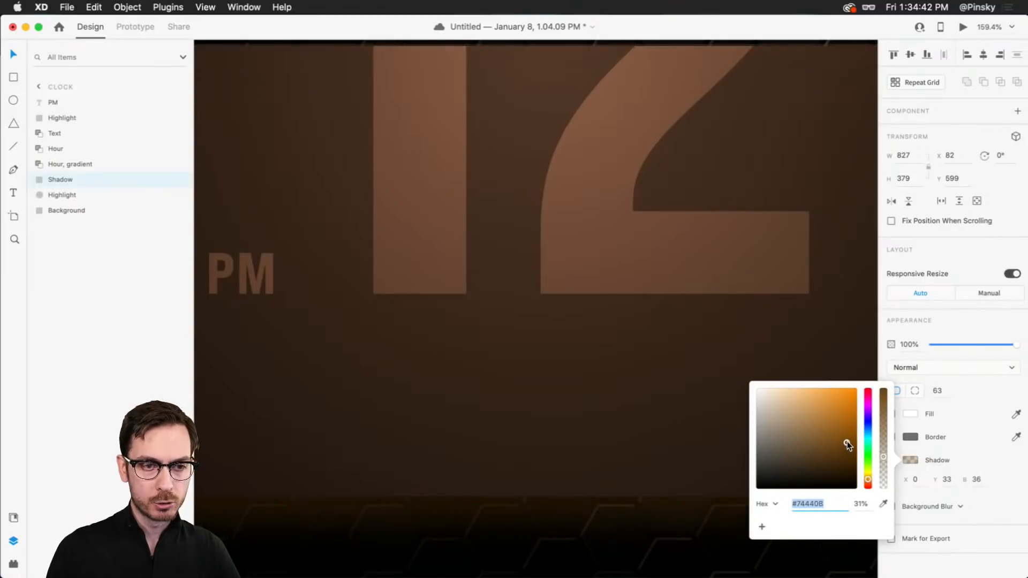
left_click(867, 483)
left_click_drag(864, 481, 863, 483)
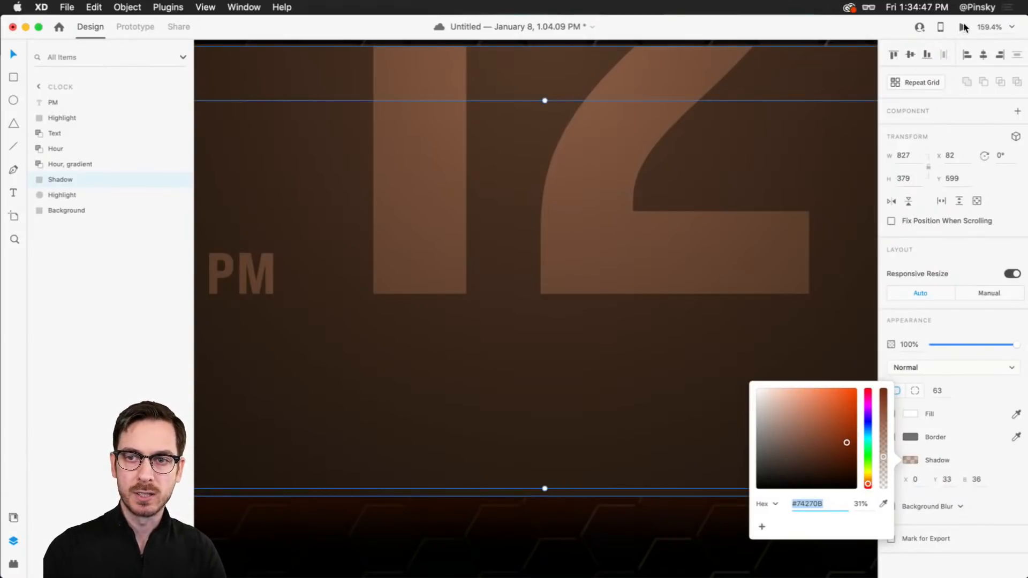
left_click(964, 28)
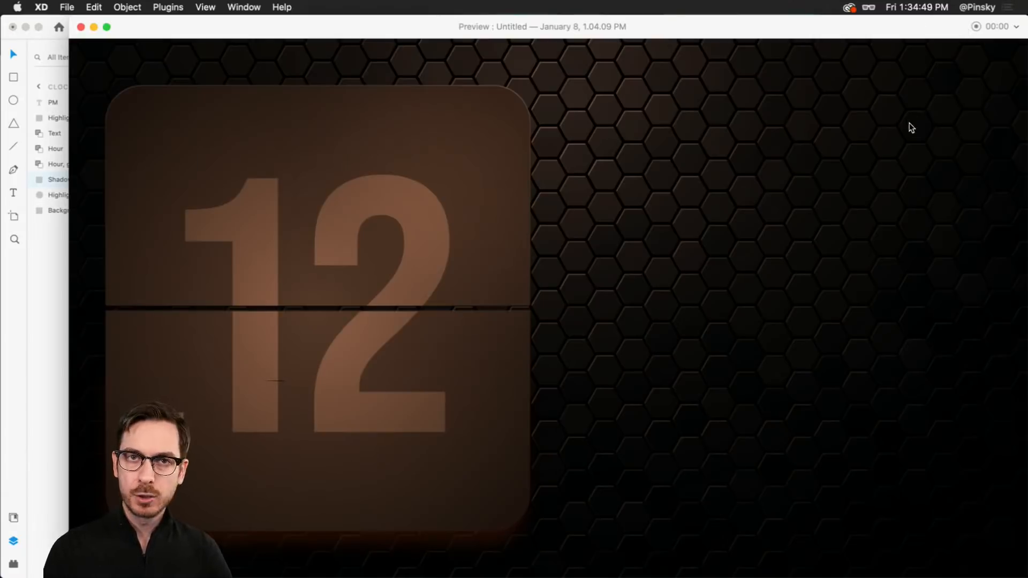
key("super+w")
- Set the Shadow rectangle's drop shadow to a Y offset of 53 and color #8D0855, and check it in a preview
left_click(947, 480)
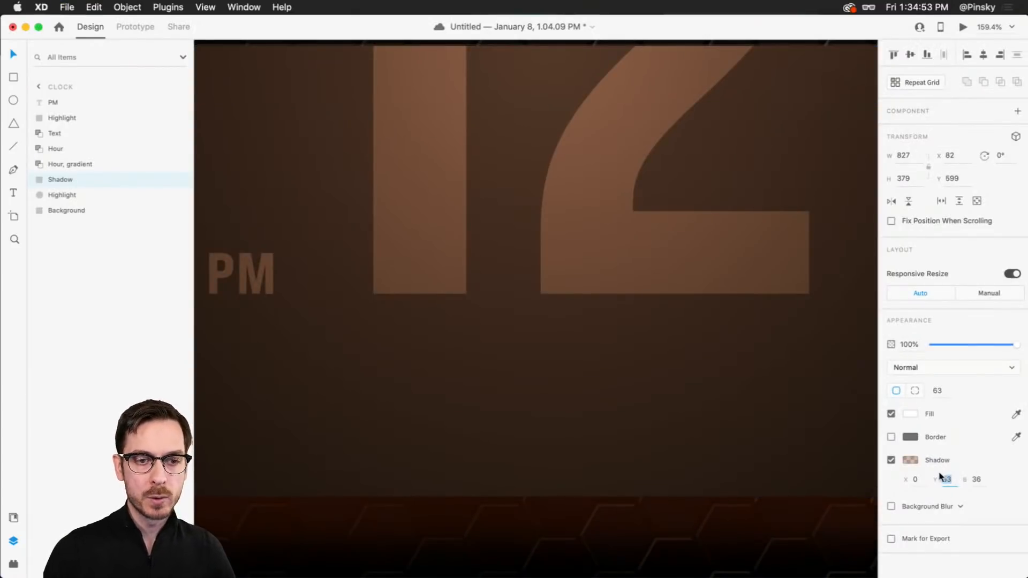
left_click(912, 460)
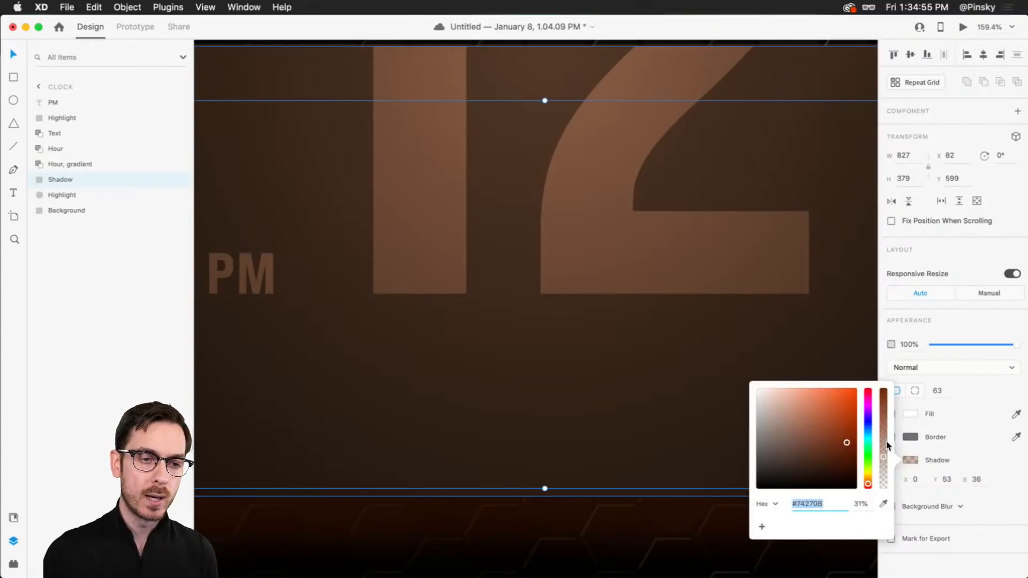
left_click_drag(867, 423, 871, 400)
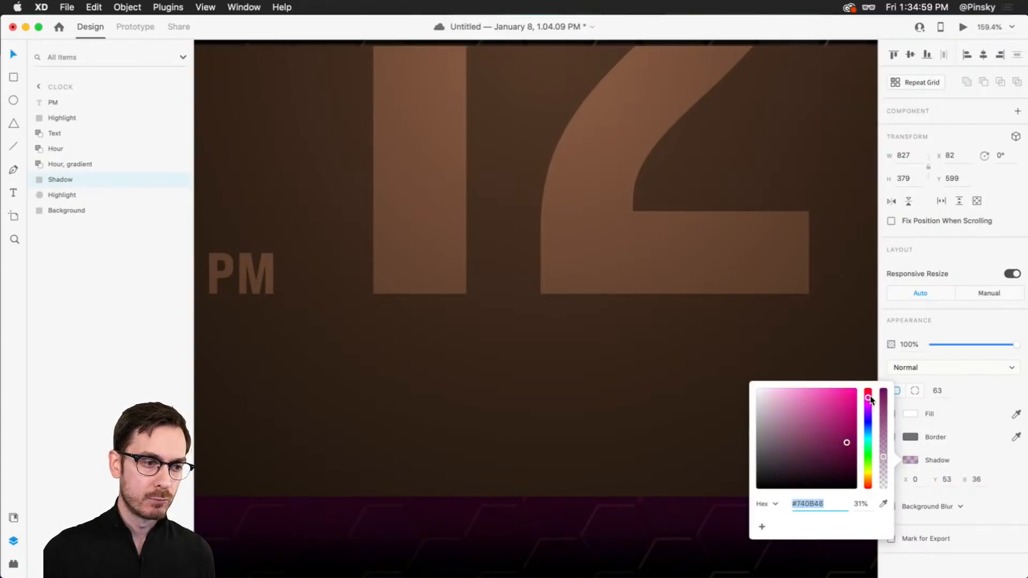
left_click_drag(849, 435, 850, 431)
left_click(963, 28)
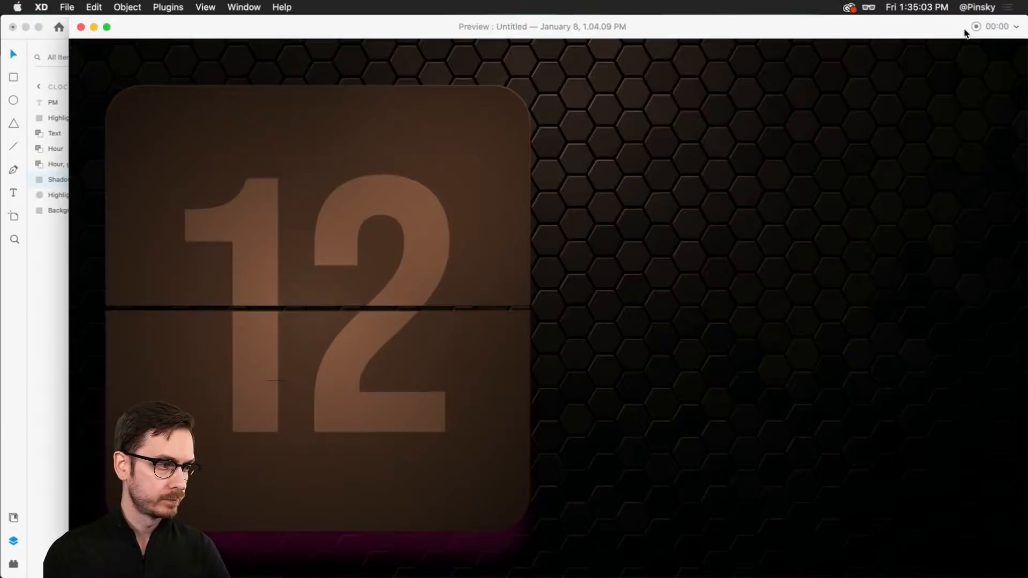
key("super+w")
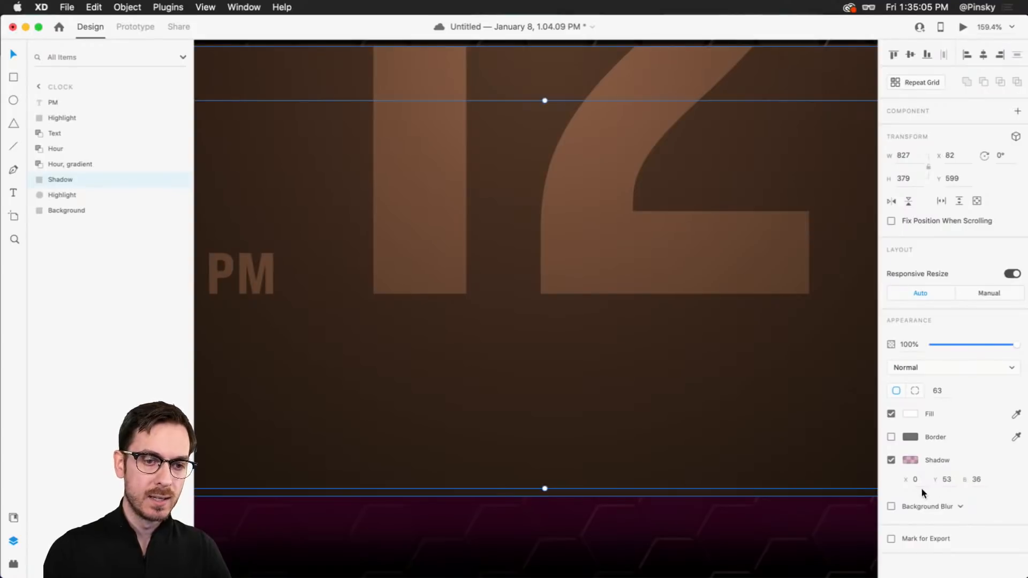
- Try an object blur of 18 on the Shadow rectangle, undo it and switch the blur off
left_click(960, 507)
left_click(940, 514)
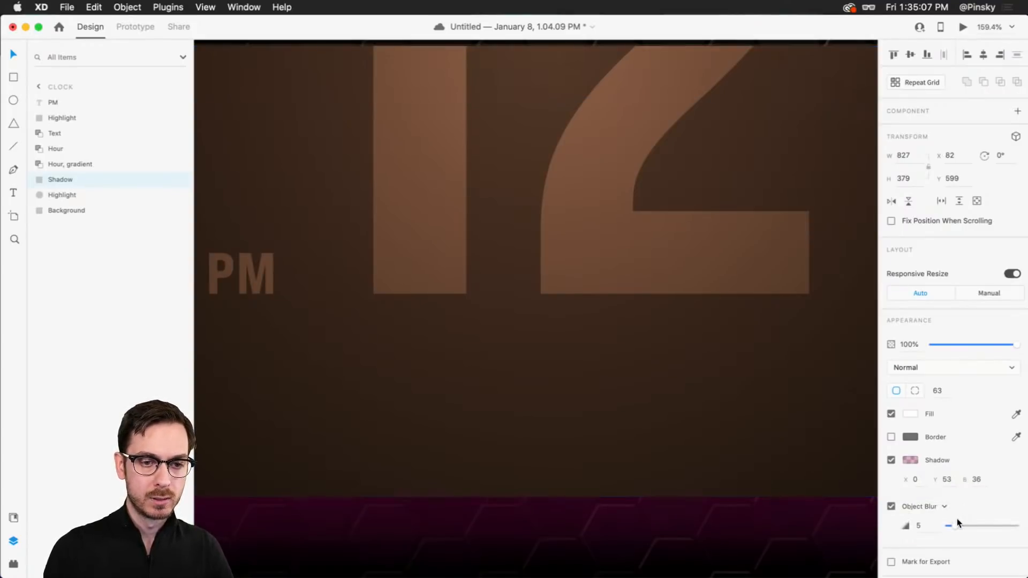
left_click_drag(960, 526, 970, 525)
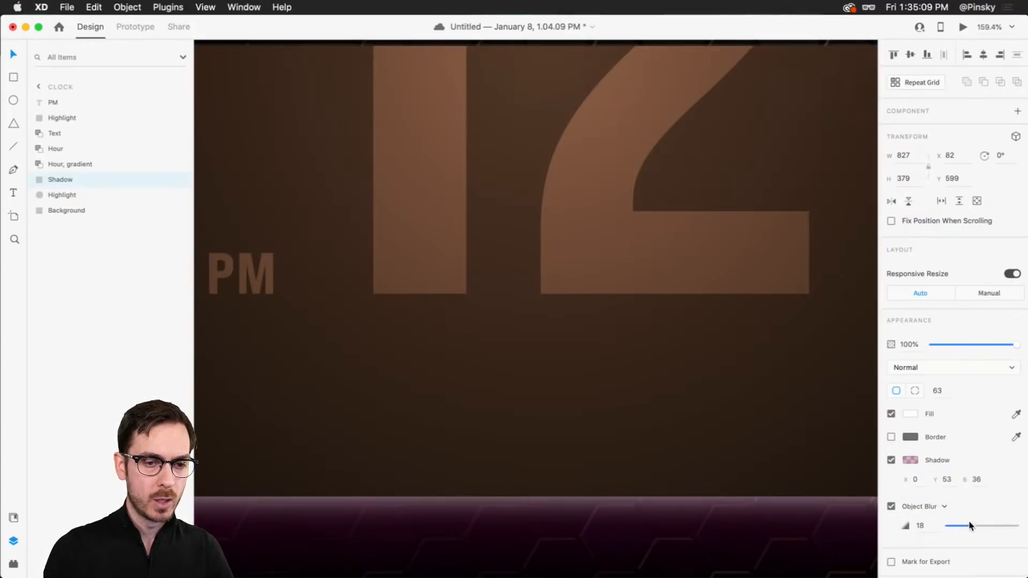
key("super+z")
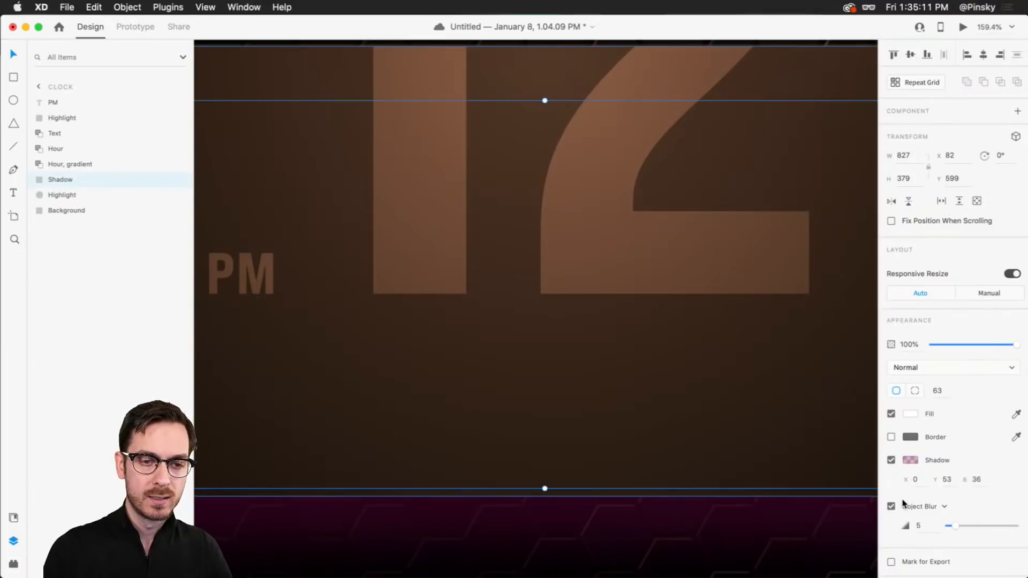
left_click(891, 506)
- Set the drop shadow's blur to 99 on the Shadow rectangle and check it in a preview
left_click(975, 480)
key("shift+Up")
key("shift+Up")
key("super+Return")
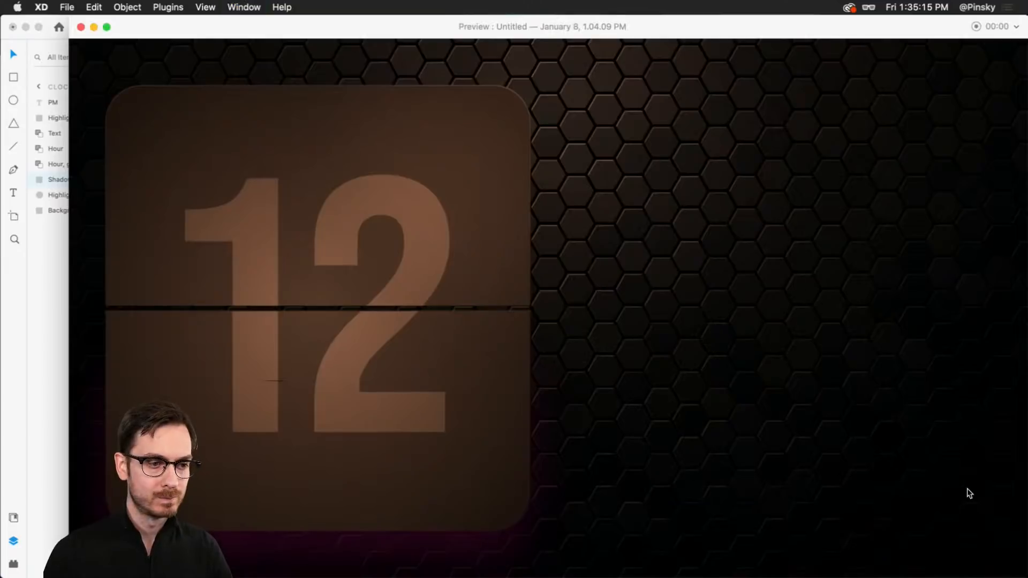
key("super+w")
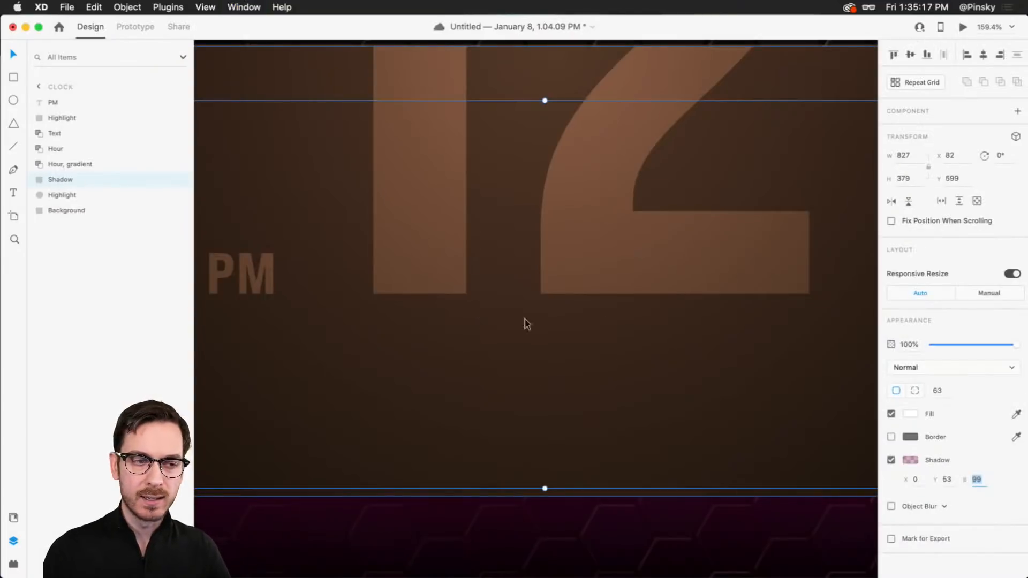
- Duplicate the Shadow rectangle and set the copy's blend mode to Color Dodge
scroll(526, 366, "down", 5)
left_click(558, 355)
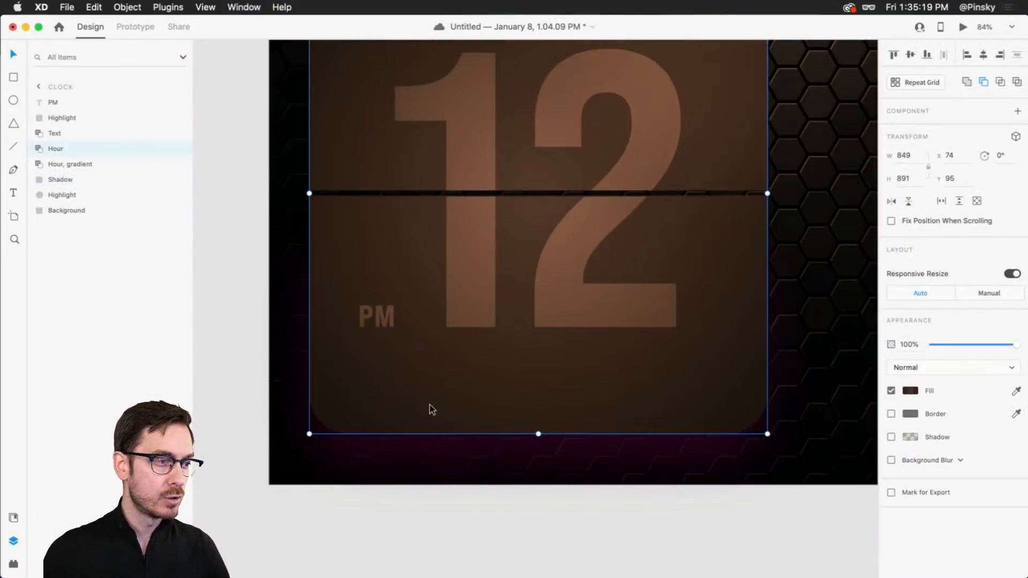
left_click(83, 180)
key("super+d")
left_click(941, 367)
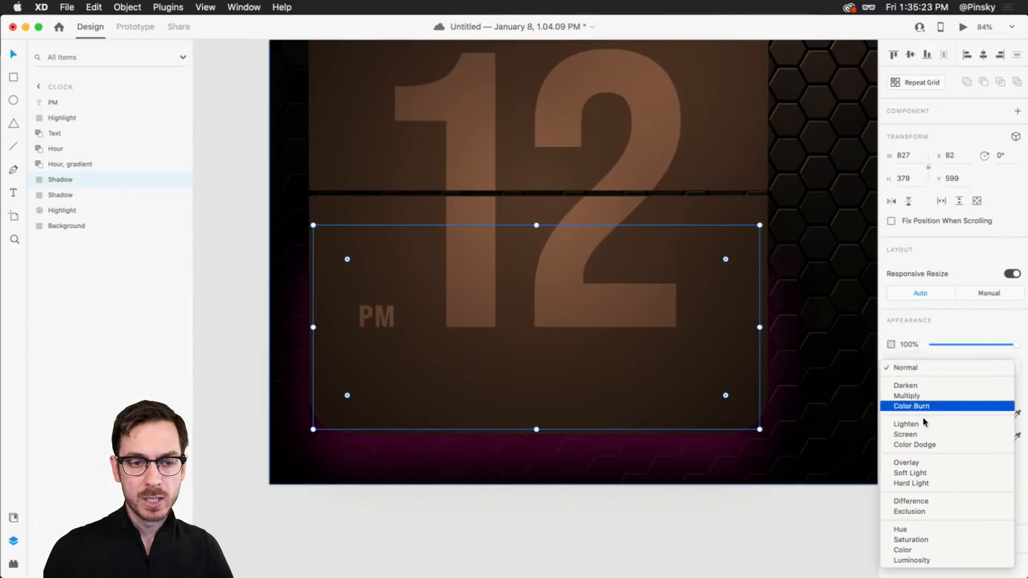
left_click(921, 446)
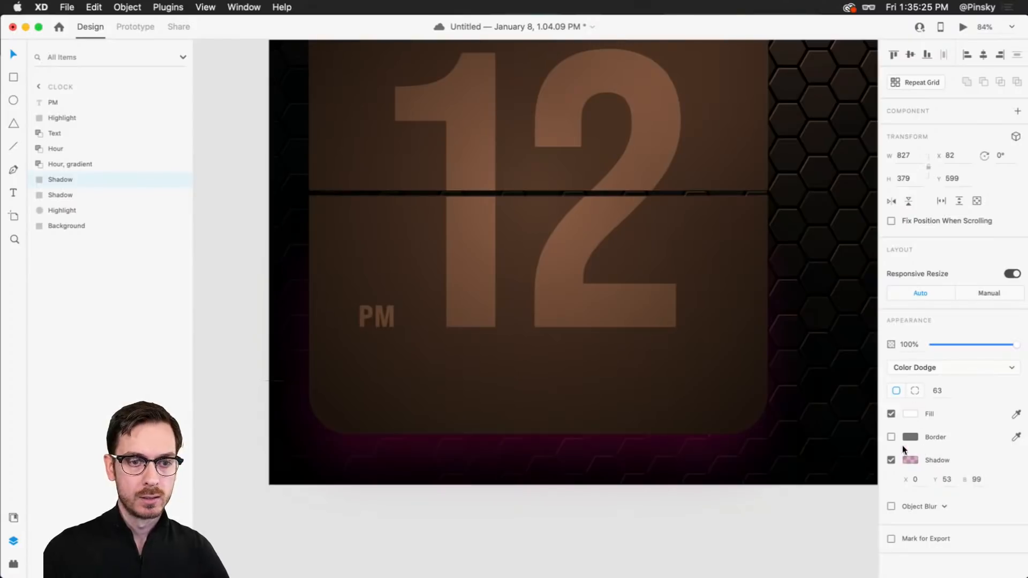
- Change the duplicate's drop shadow color to #D261F4 and its Y offset to 13
left_click(910, 460)
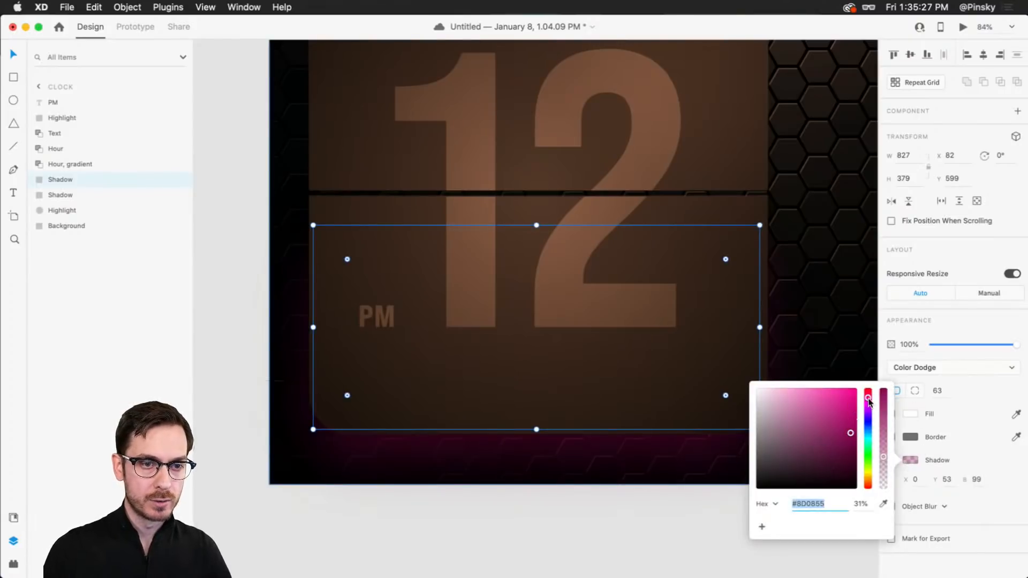
mouse_move(833, 400)
left_mouse_down()
mouse_move(820, 396)
mouse_move(868, 411)
left_mouse_up()
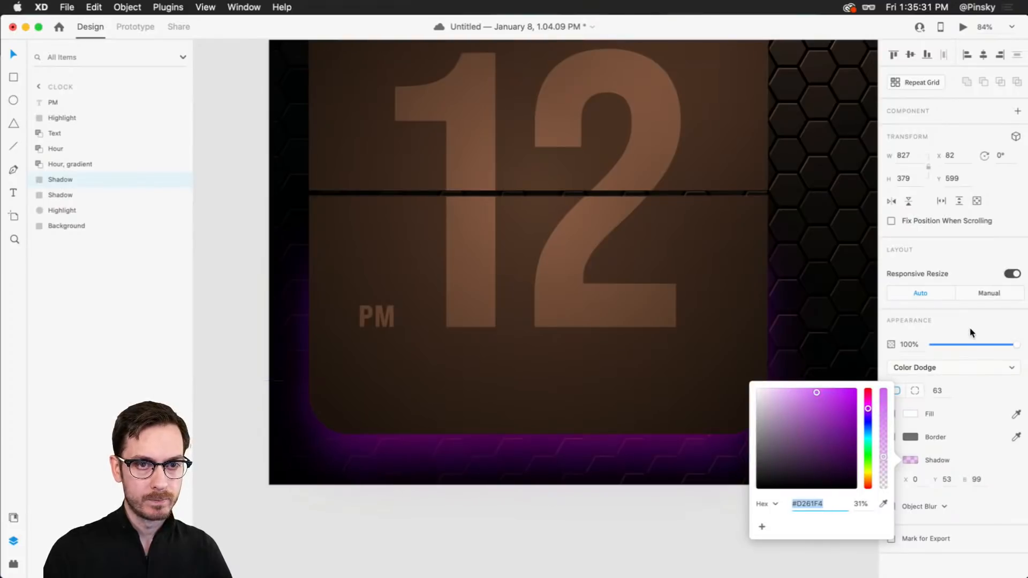
left_click(971, 478)
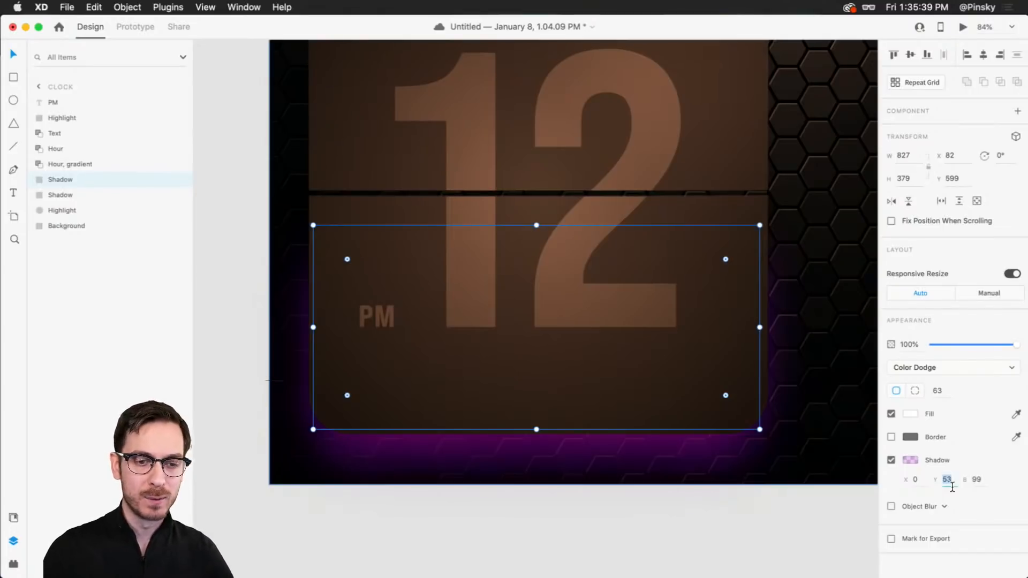
type("33")
key("Return")
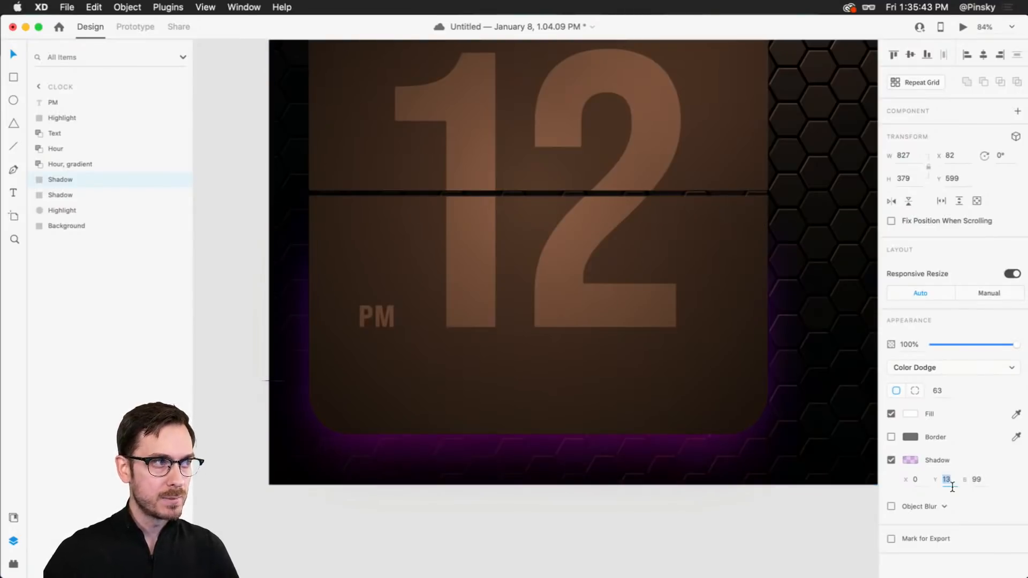
- Preview the duplicate's purple drop shadow after a slight hue adjustment, and remove the duplicate Shadow rectangle
left_click(908, 461)
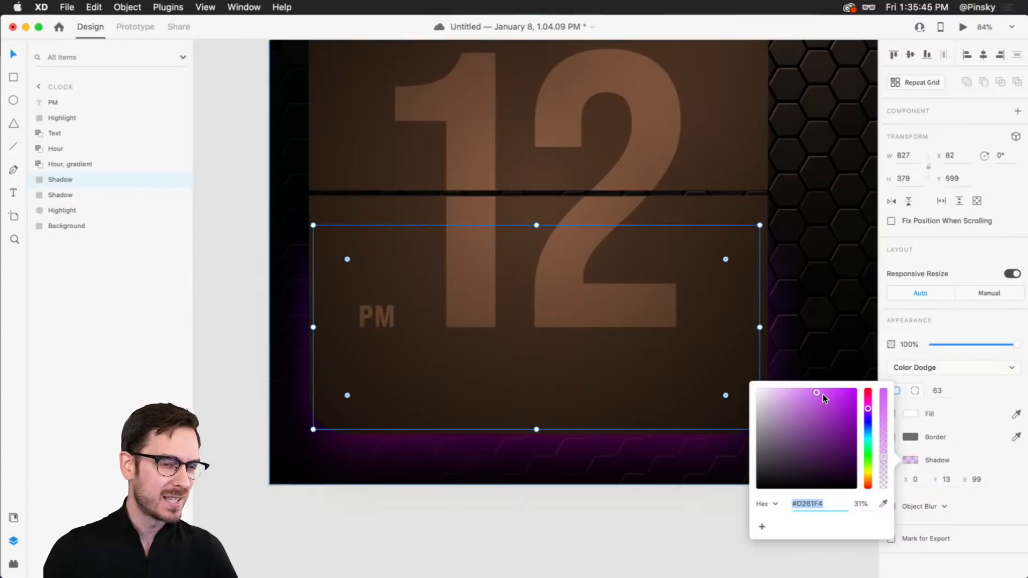
mouse_move(870, 412)
left_mouse_down()
mouse_move(869, 453)
mouse_move(870, 396)
mouse_move(873, 410)
left_mouse_up()
left_click(963, 27)
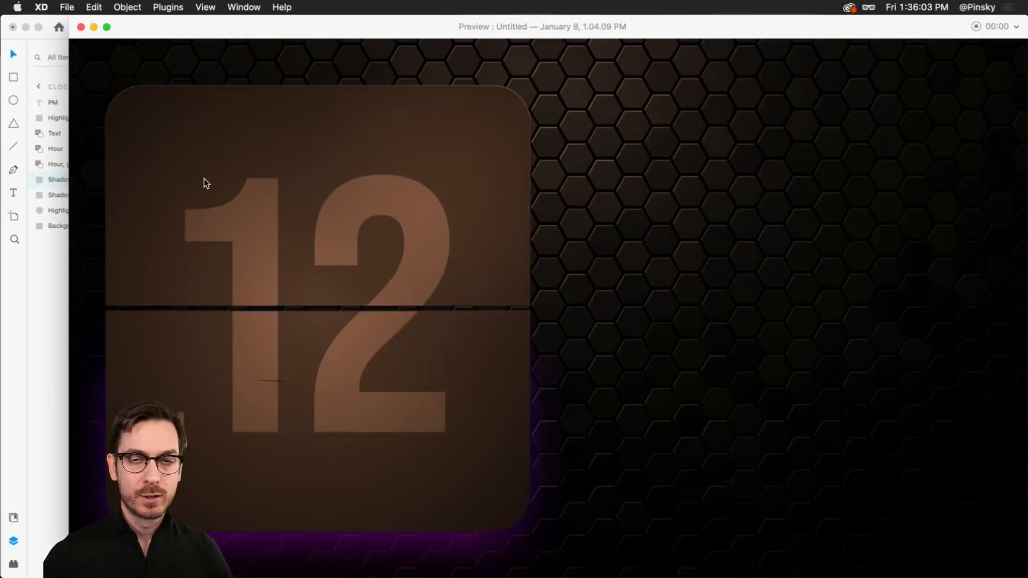
key("super+w")
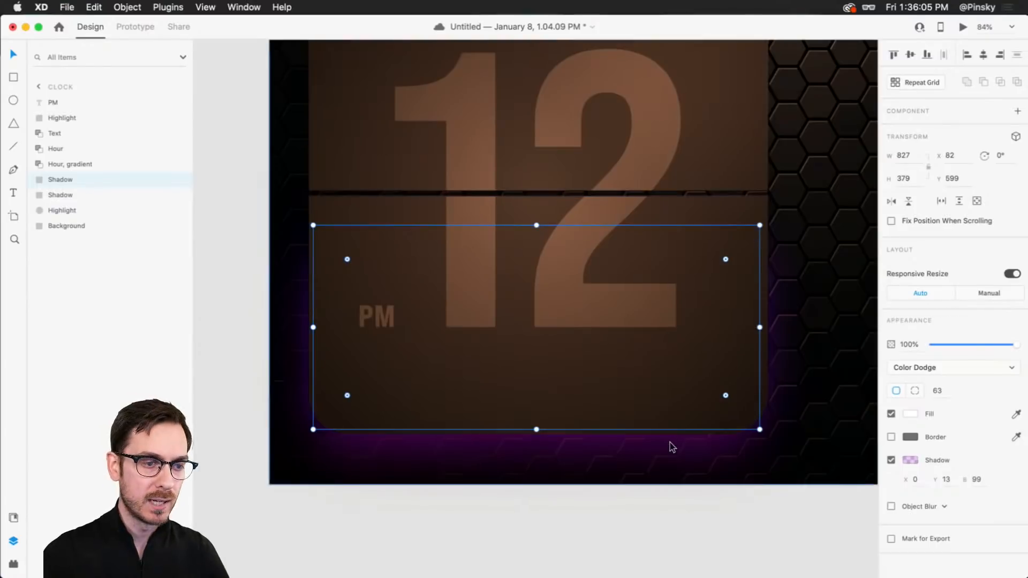
left_click(642, 432)
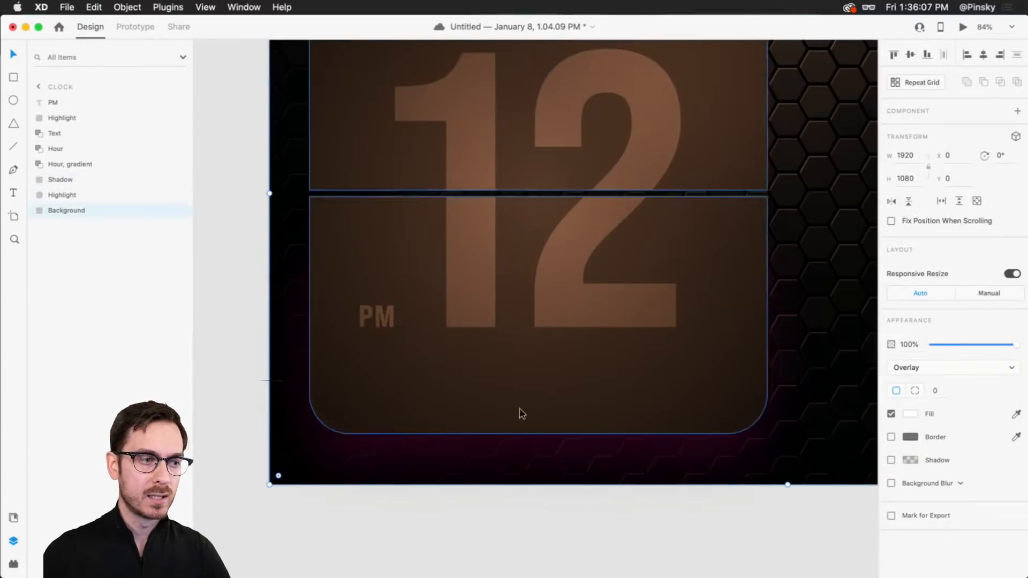
- Change the remaining Shadow rectangle's drop shadow color to #5C0035 and check it in a preview
left_click(63, 195)
left_click(66, 181)
left_click(911, 460)
left_click_drag(849, 435, 858, 455)
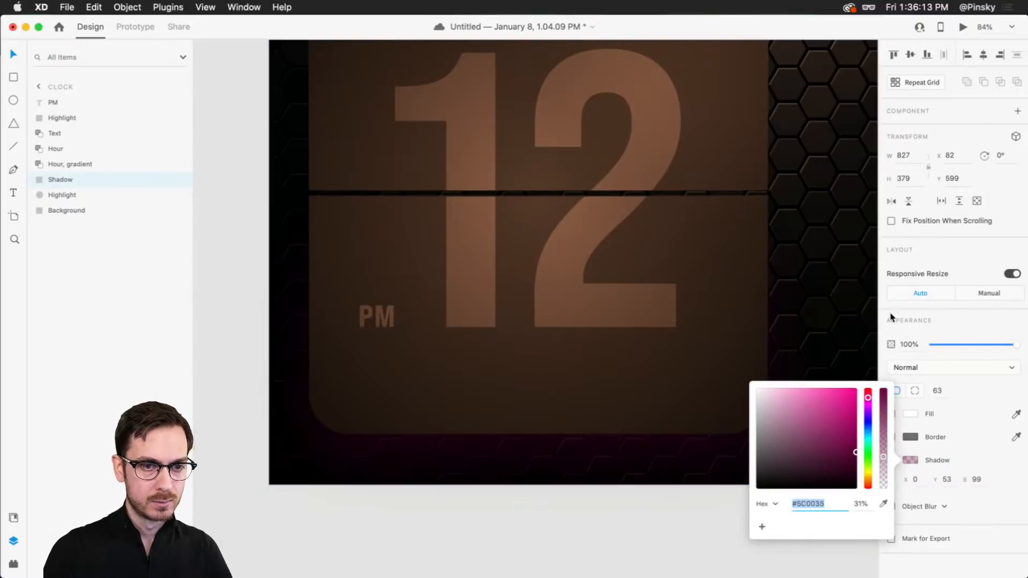
left_click(963, 27)
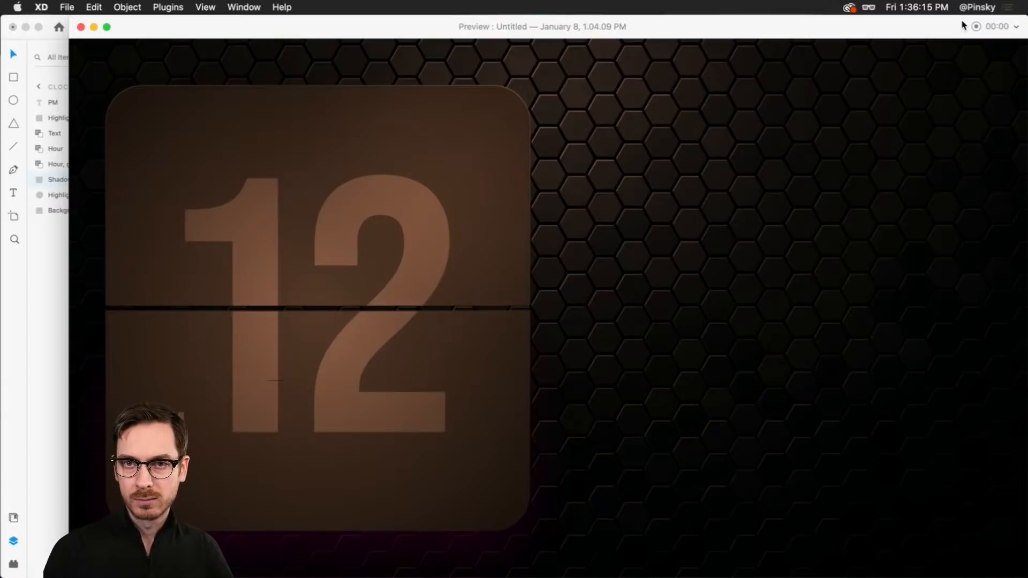
key("super+w")
- Change the drop shadow's color to #5C2000 at 38% opacity and check it in a preview
left_click(910, 460)
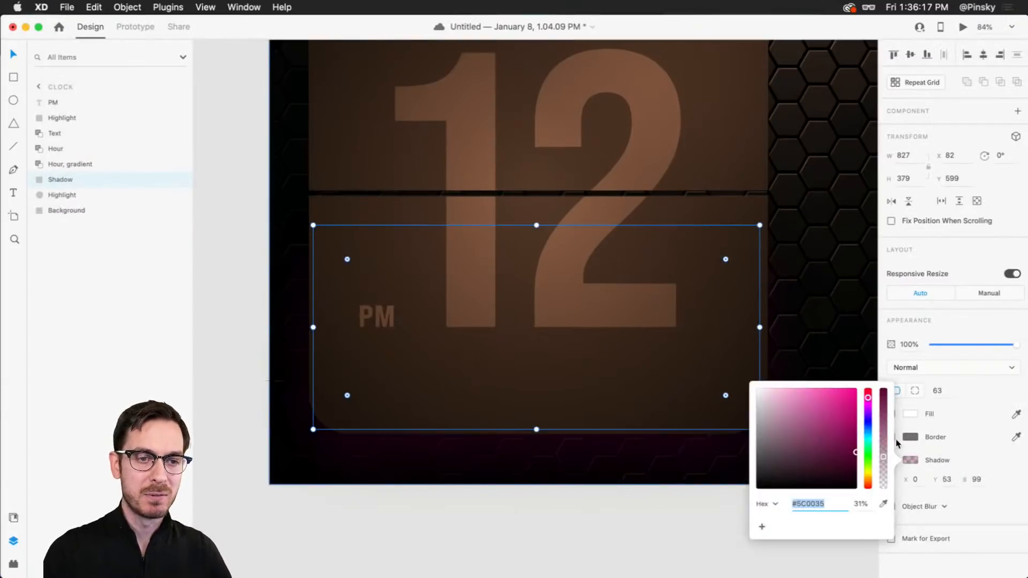
left_click_drag(867, 469, 868, 483)
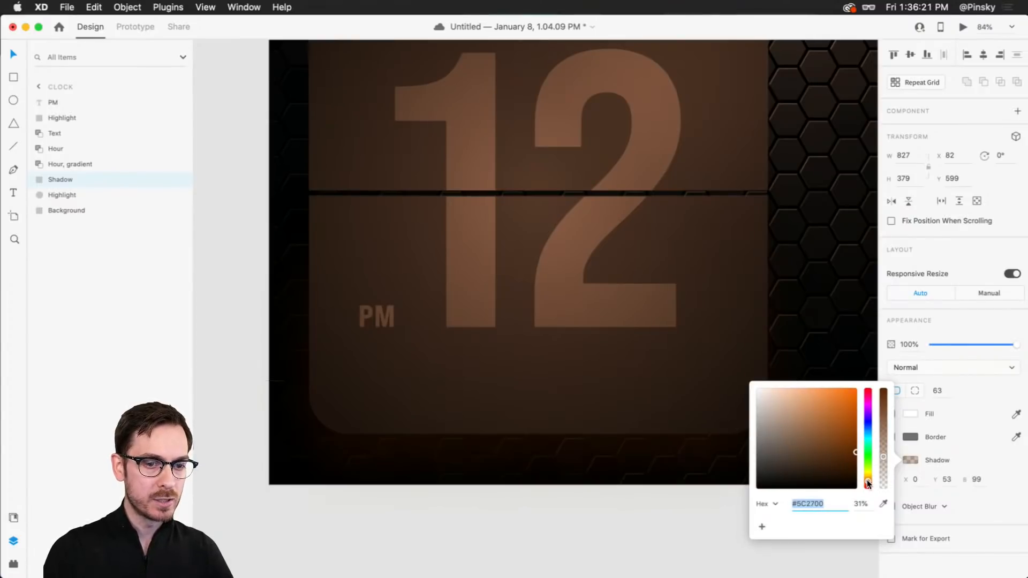
left_click_drag(883, 456, 869, 484)
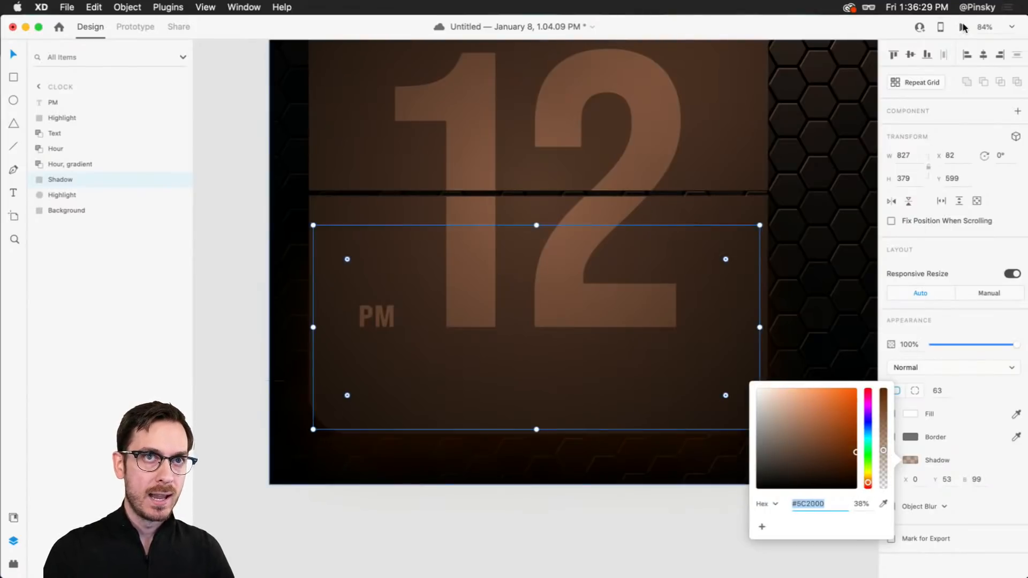
key("super+Return")
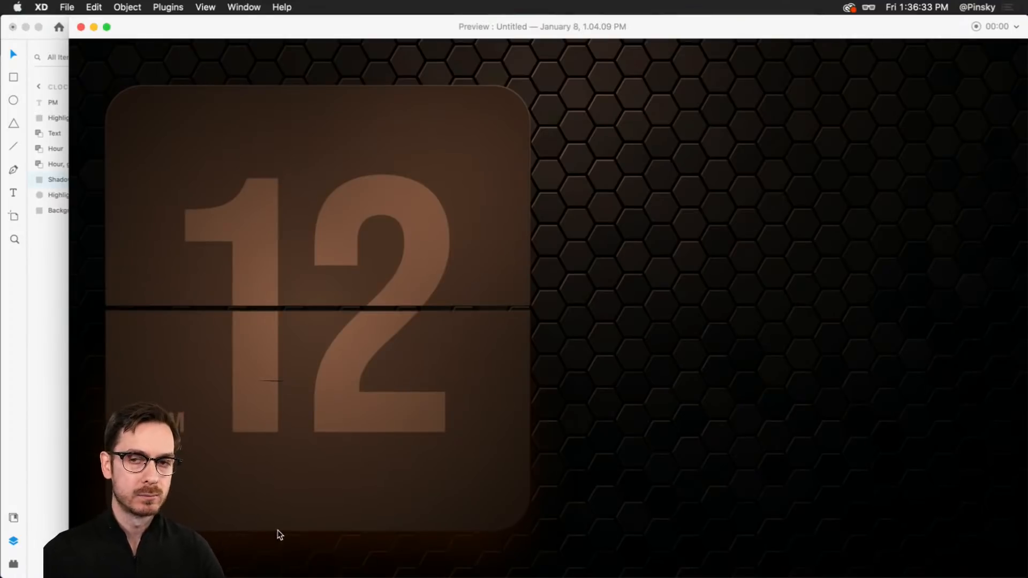
key("super+w")
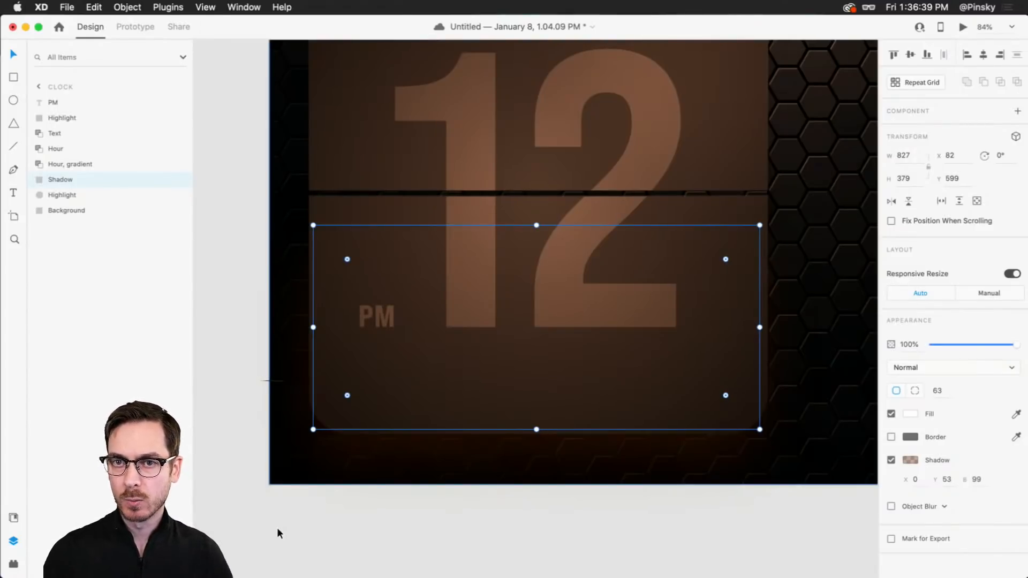
- Set the Shadow rectangle's drop shadow color to #7E4D00 at 43% opacity
left_click(910, 460)
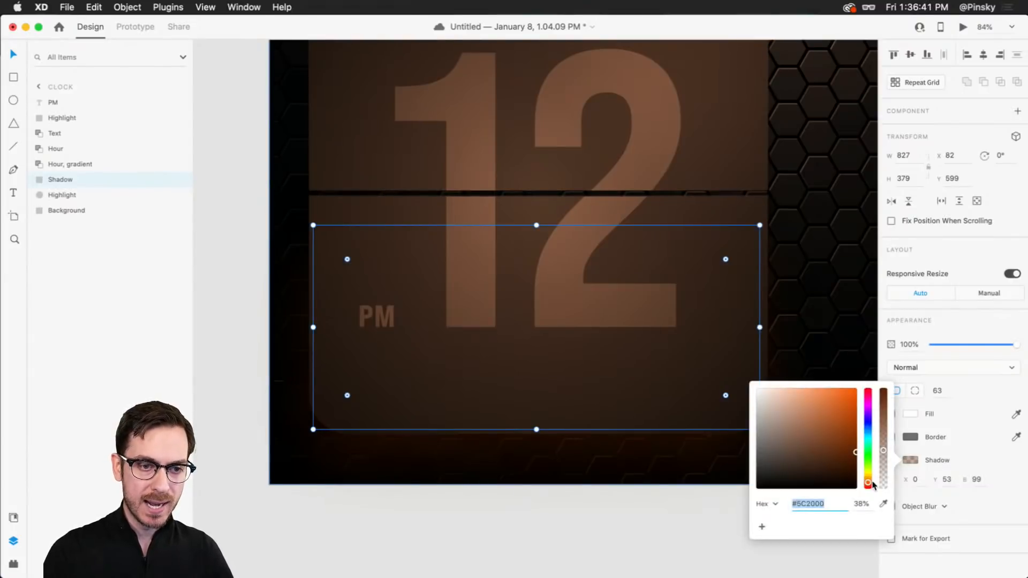
left_click_drag(868, 483, 884, 445)
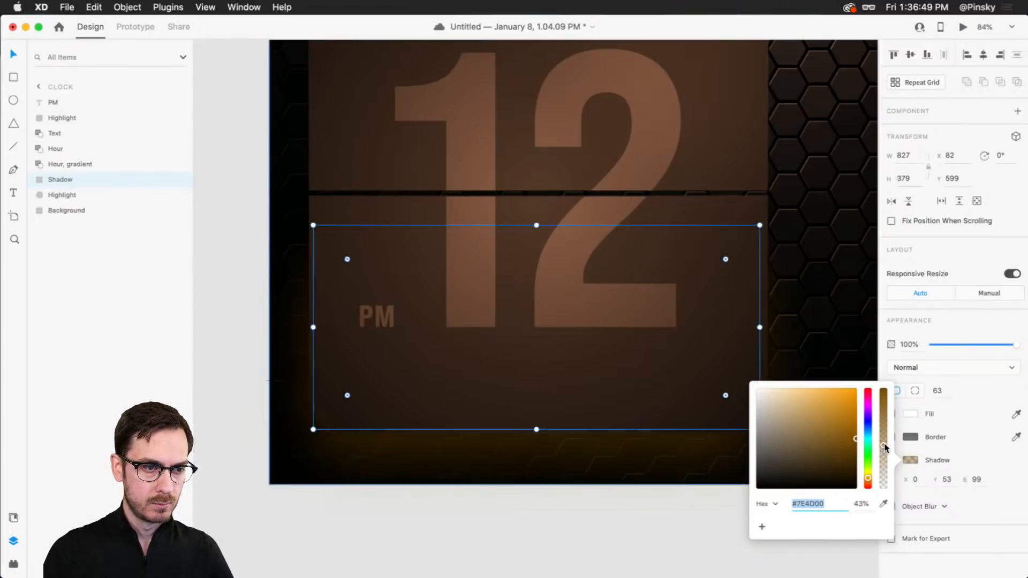
left_click(668, 398)
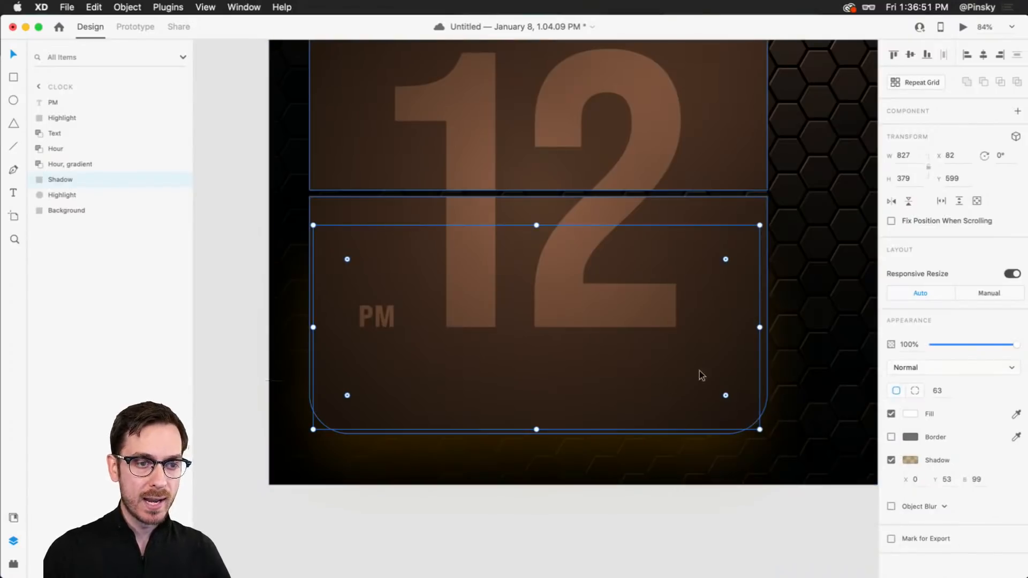
- Enable a drop shadow on the Hour, gradient shape with a Y offset of 17 and color #000000 at 40% opacity
left_click(645, 374)
left_click(84, 164)
left_click(892, 438)
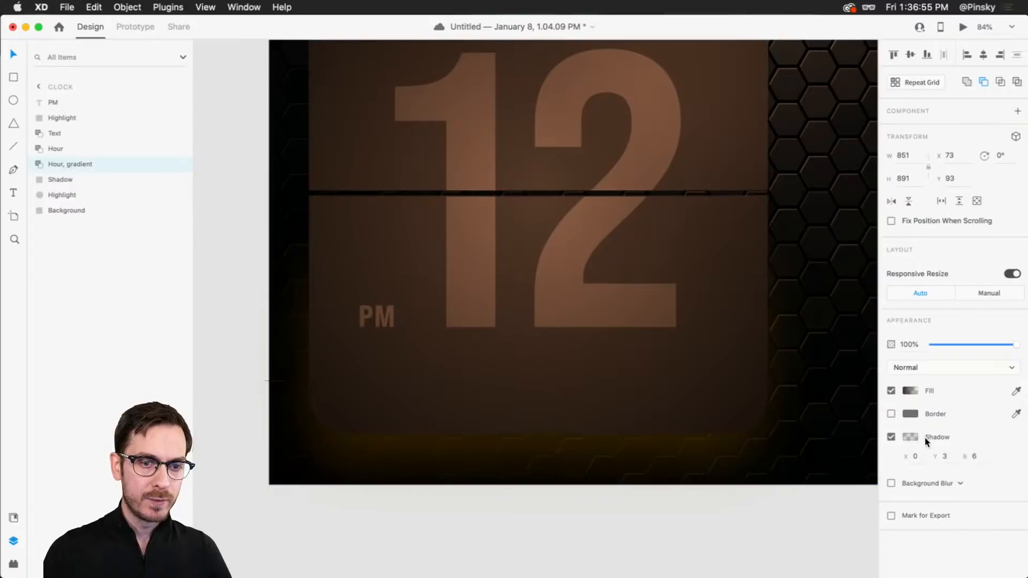
left_click(945, 457)
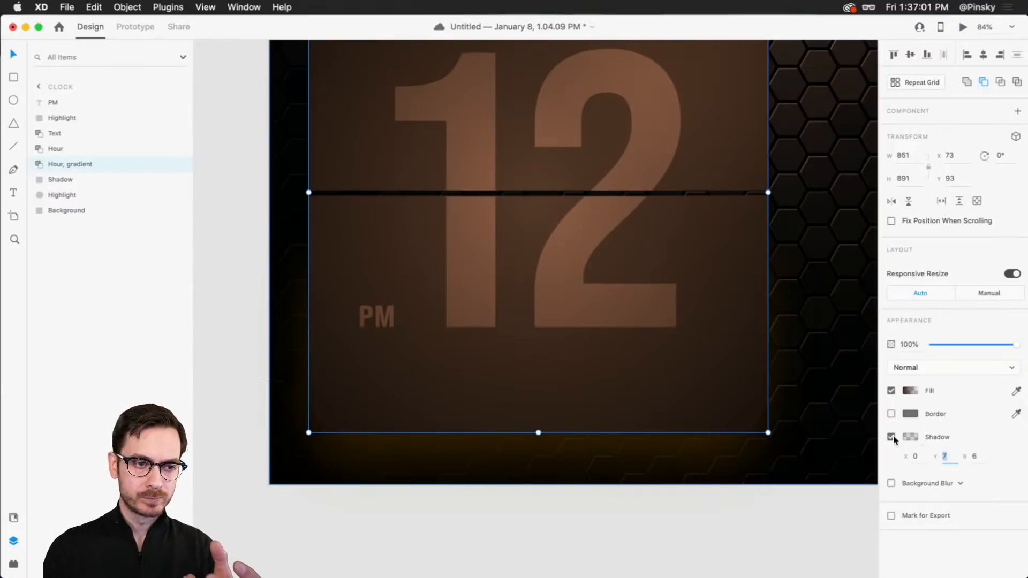
left_click(912, 438)
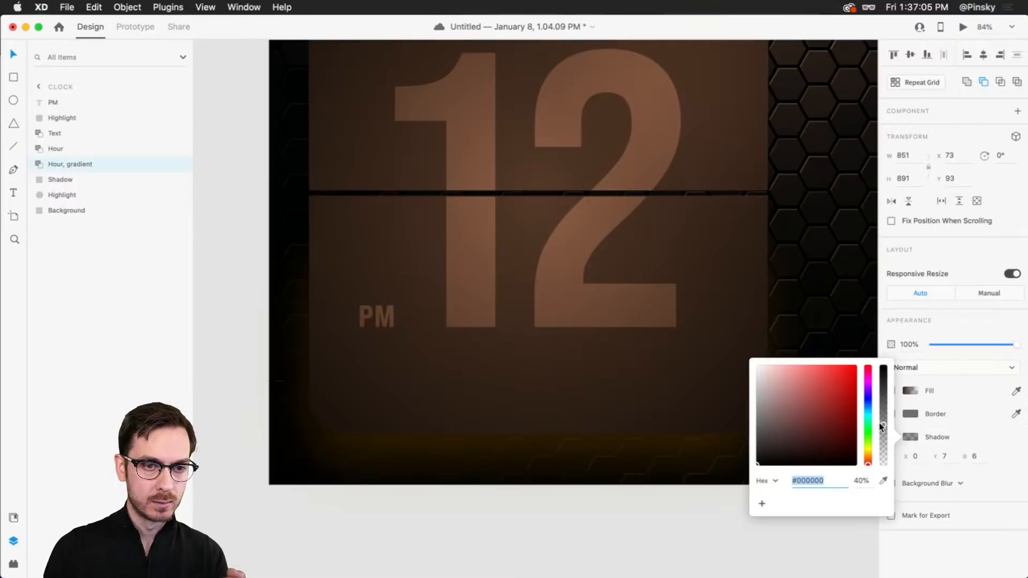
left_click(947, 459)
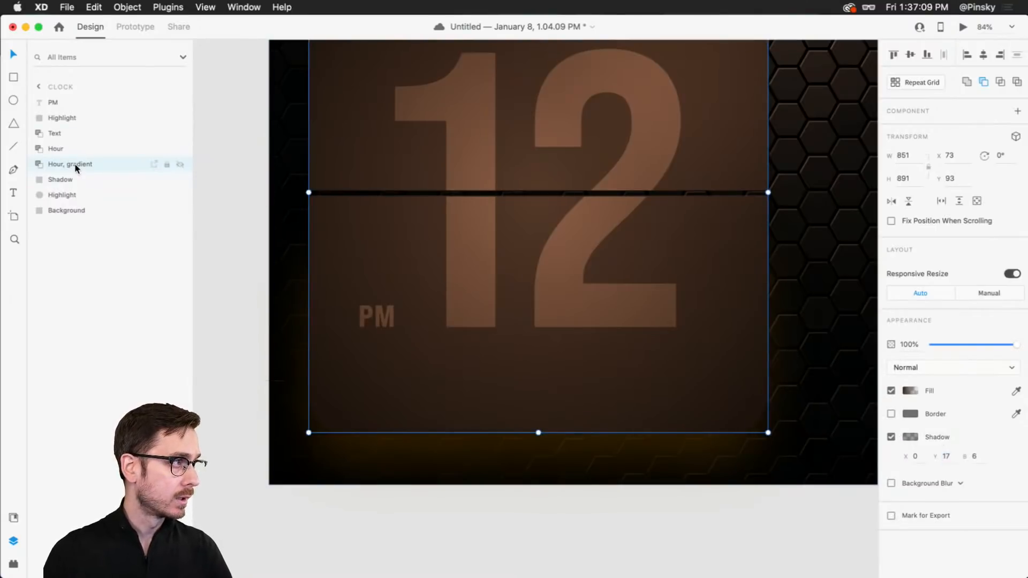
scroll(663, 433, "up", 10)
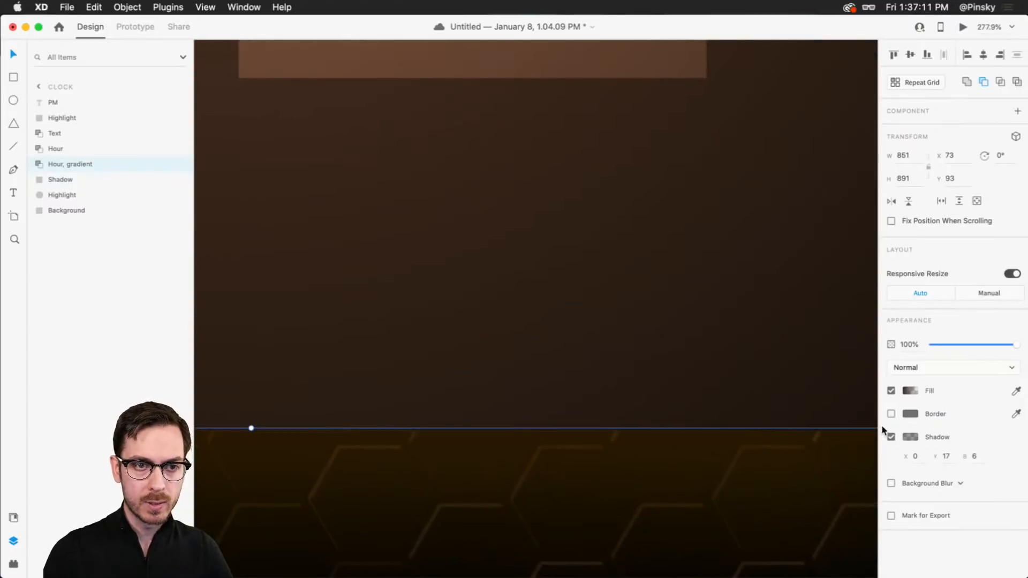
scroll(597, 408, "down", 10)
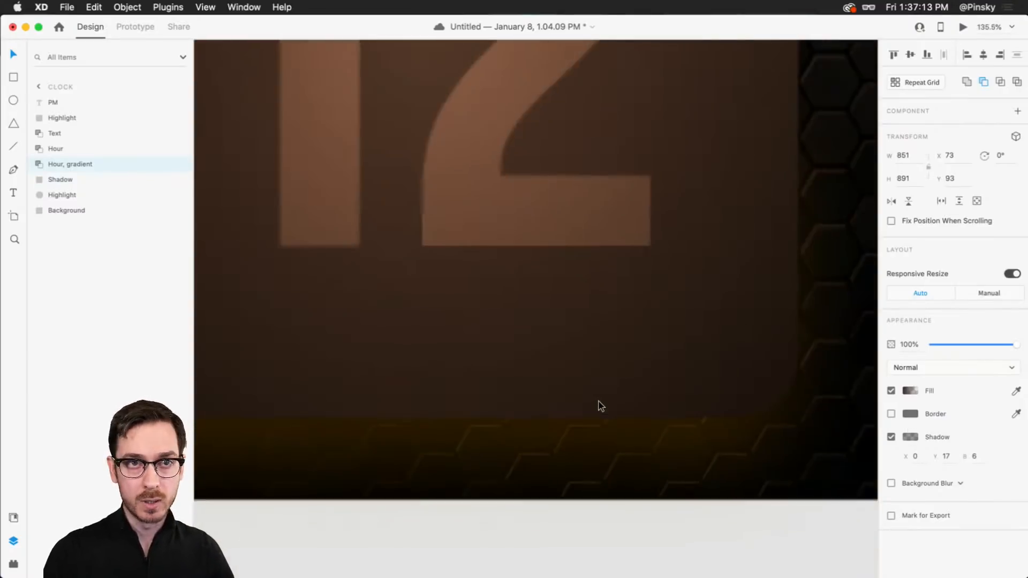
left_click(914, 391)
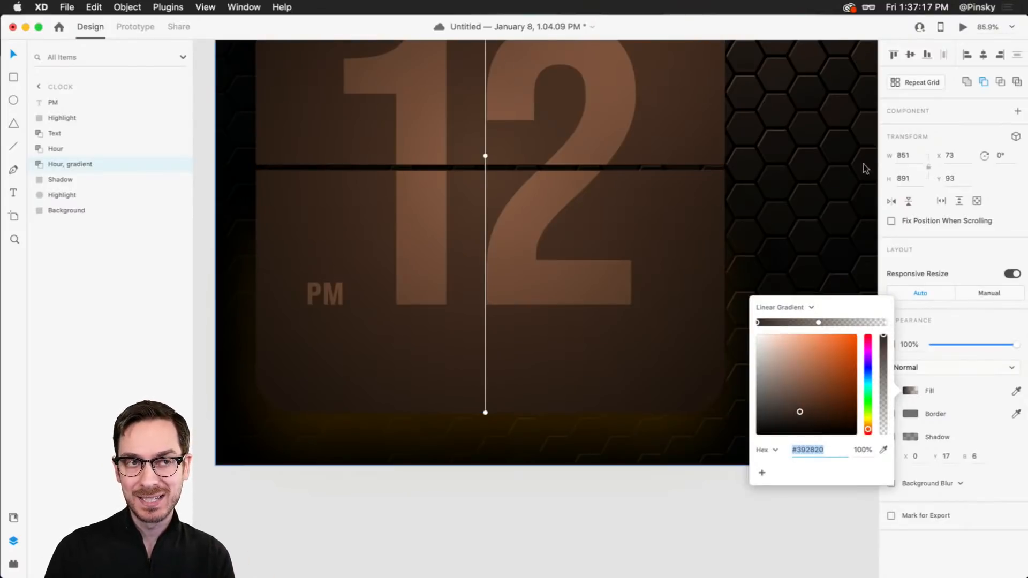
left_click(840, 32)
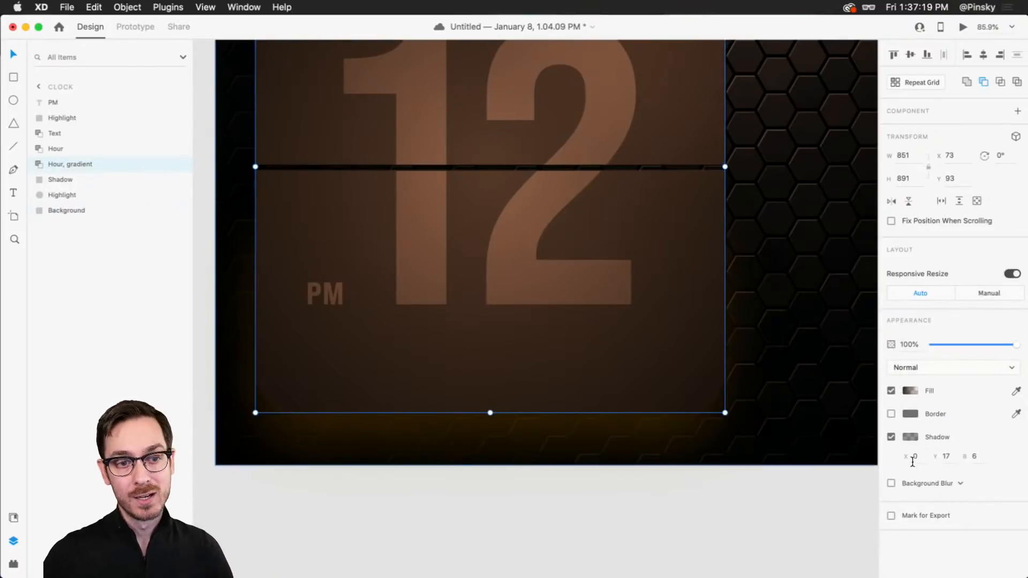
- Duplicate the Shadow rectangle and set the copy's drop shadow color to #000000
left_click(126, 188)
key("cmd+d")
scroll(627, 425, "up", 5)
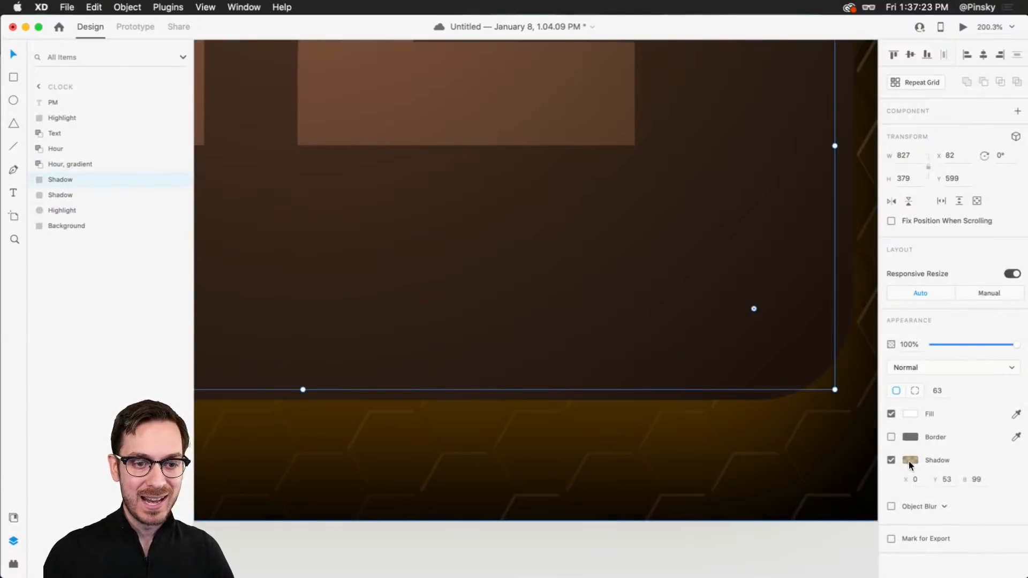
left_click(909, 466)
type("000000")
left_click(952, 439)
- Set the Shadow copy's drop shadow to a Y offset of 17 and a blur of 16, and check it in a preview
left_click(953, 486)
key("shift+Down")
key("shift+Down")
key("shift+Down")
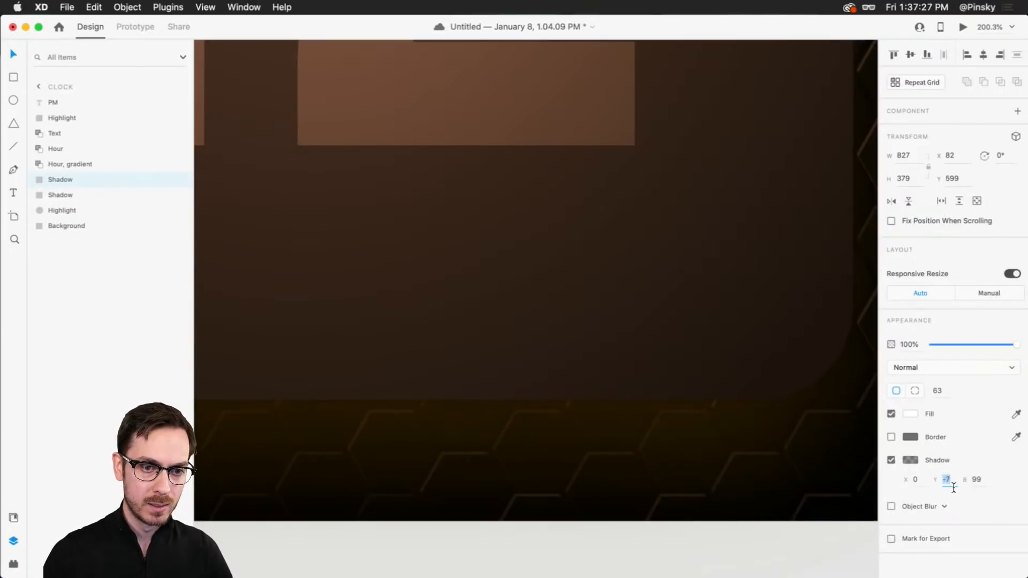
key("Tab")
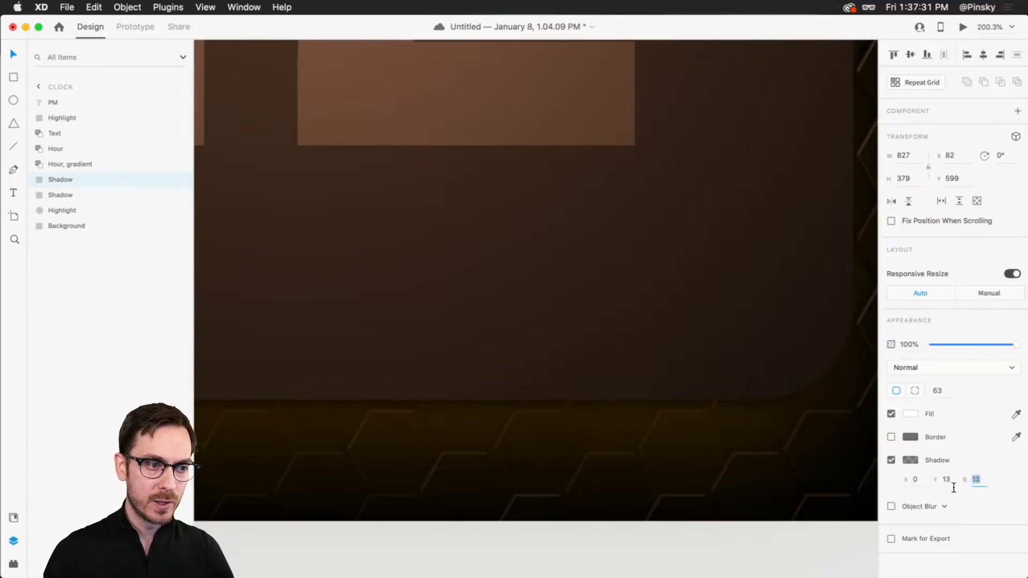
type("16")
key("Return")
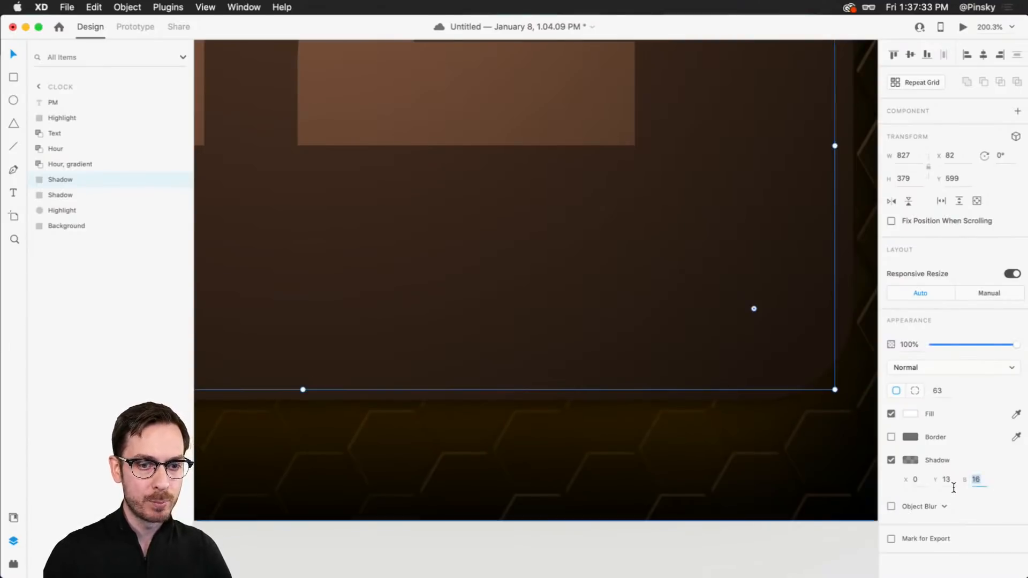
key("Tab")
key("Tab")
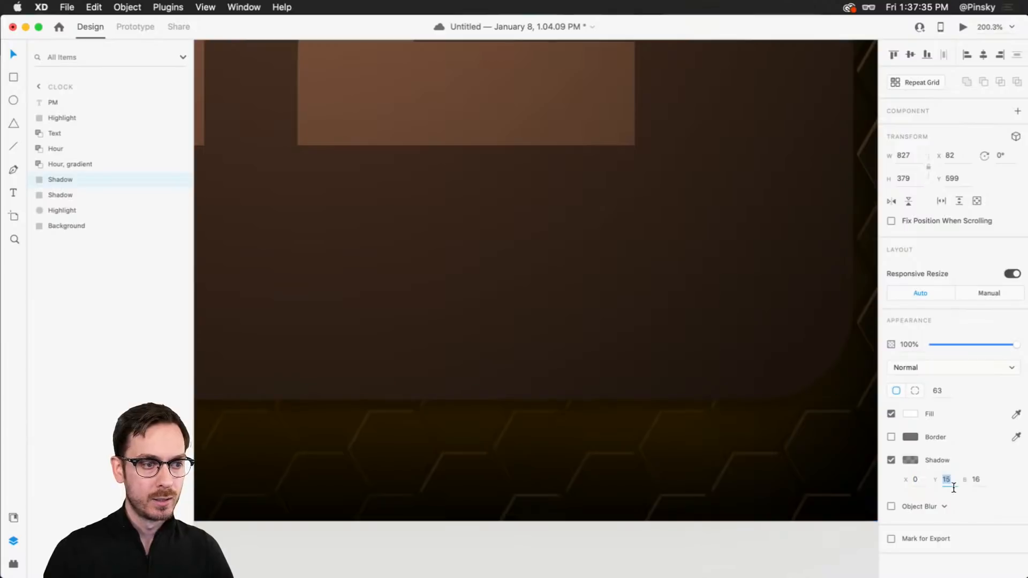
key("super+Return")
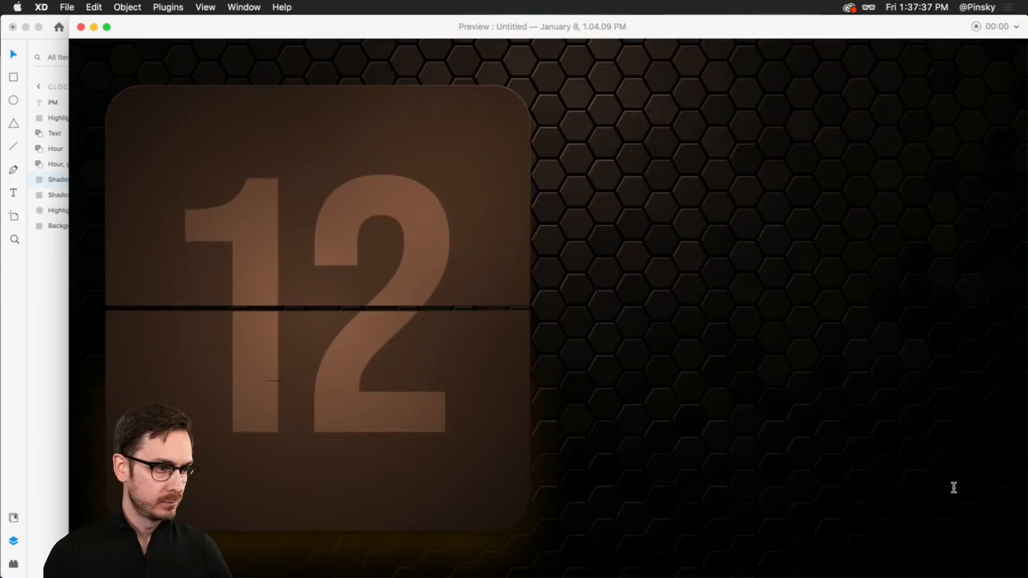
key("super+w")
- Set the opacity of the Shadow copy's black drop shadow color to 26% and check it in a preview
left_click(911, 459)
left_click_drag(884, 451, 883, 462)
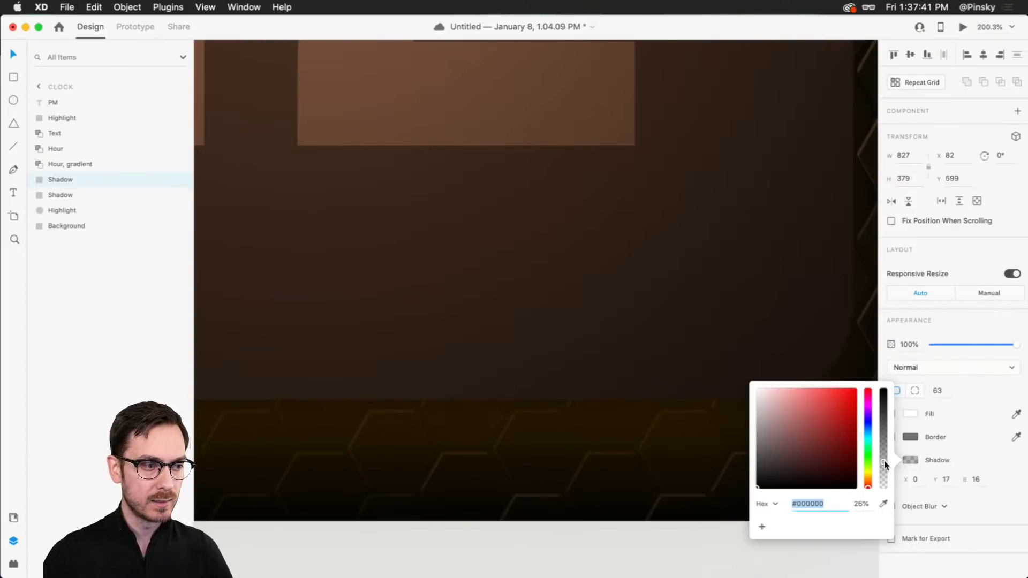
key("super+Return")
key("super+w")
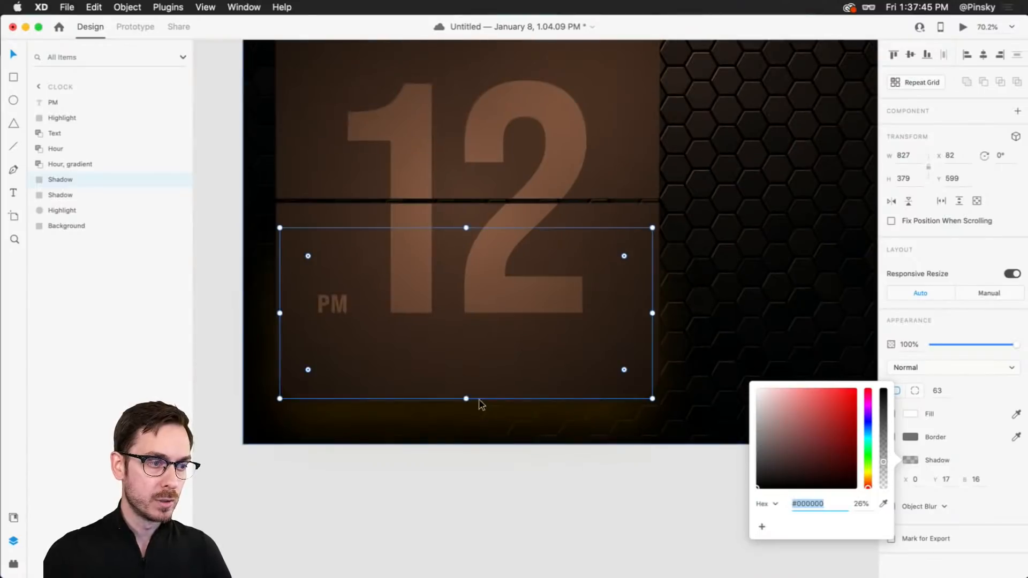
- Round the Shadow copy's corners to a radius of 190, move it to Y 604 and check it in a preview
scroll(495, 409, "up", 3)
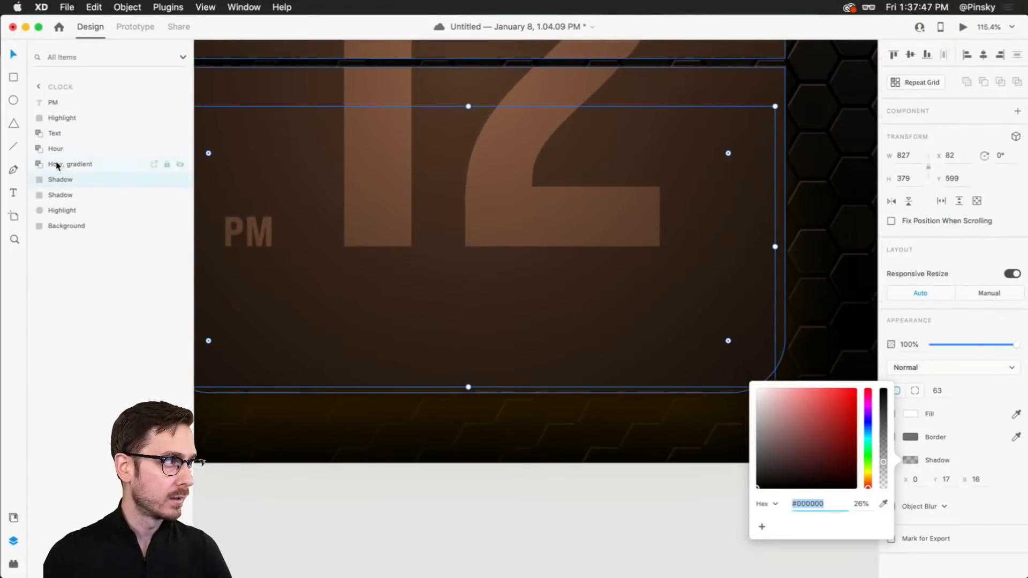
left_click(57, 177)
key("shift+Down")
key("shift+Down")
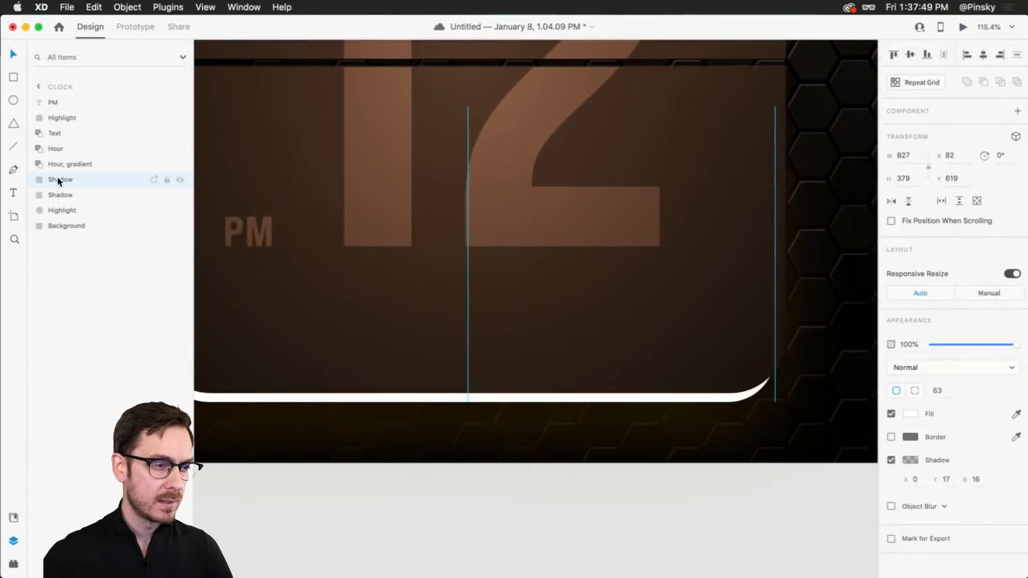
left_click_drag(727, 356, 574, 407)
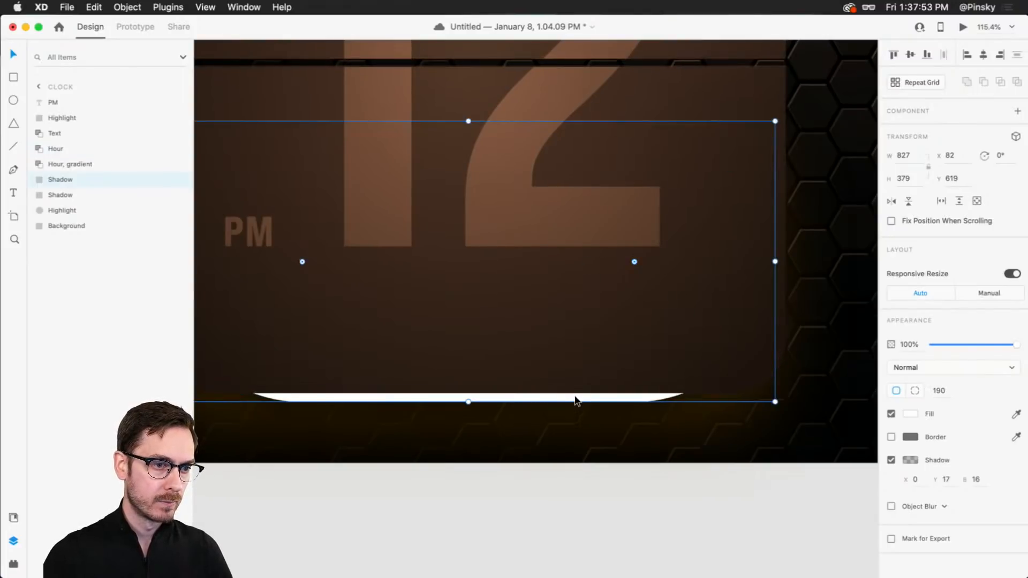
left_click_drag(624, 399, 624, 387)
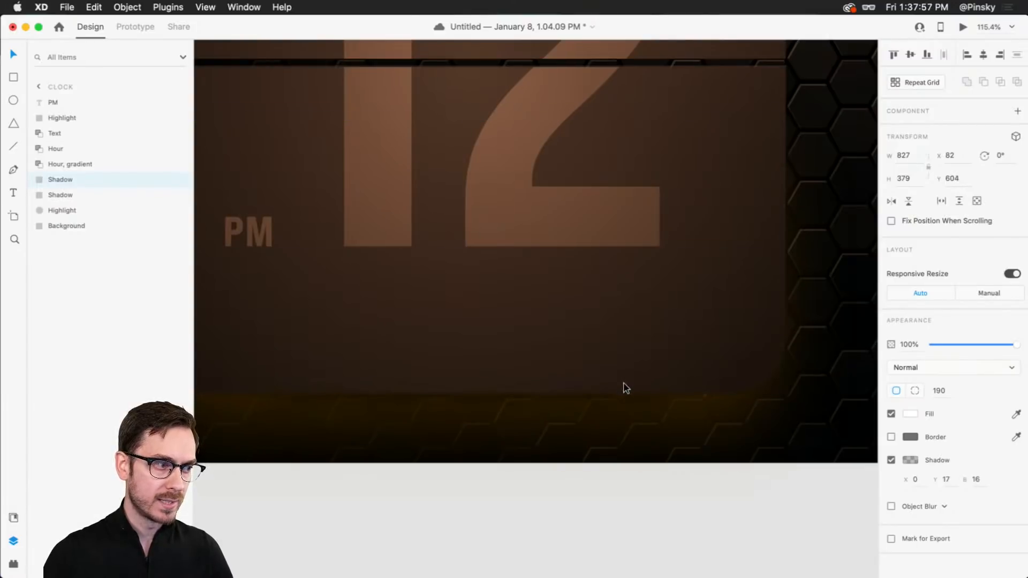
key("super+Return")
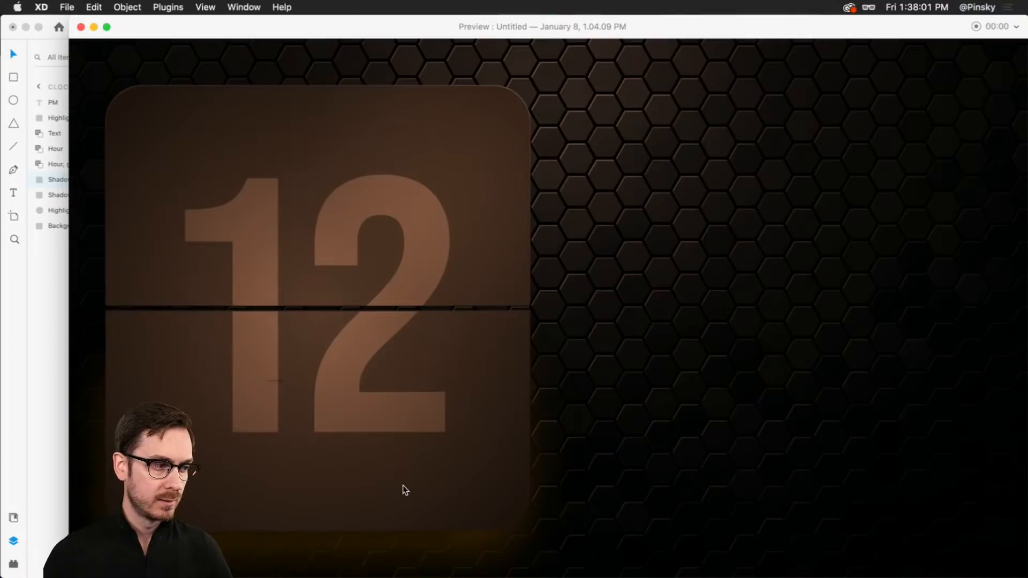
key("super+w")
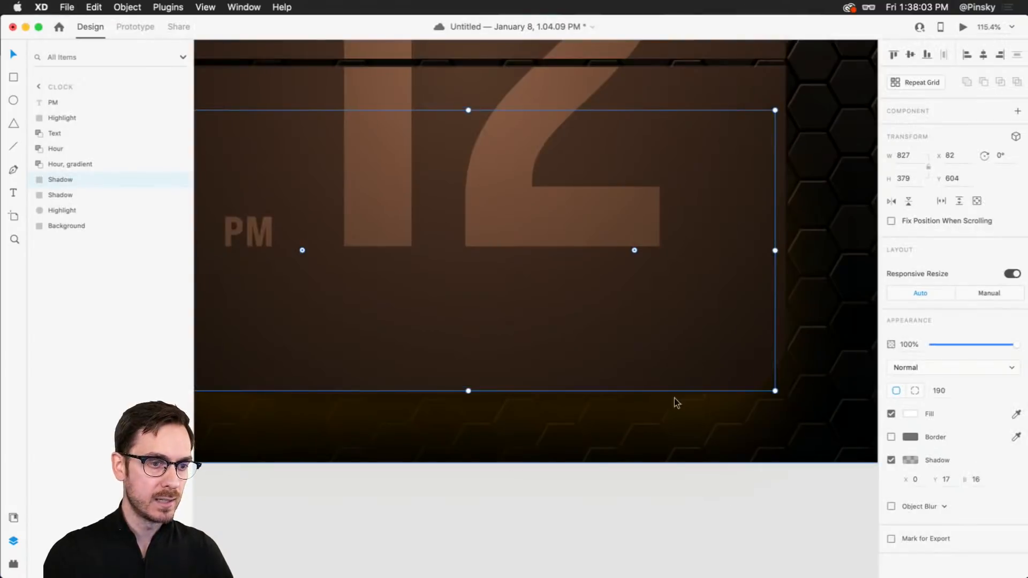
- Change the original Shadow rectangle's drop shadow color to #7E3F00 at 43% opacity and check it in a preview
left_click(80, 195)
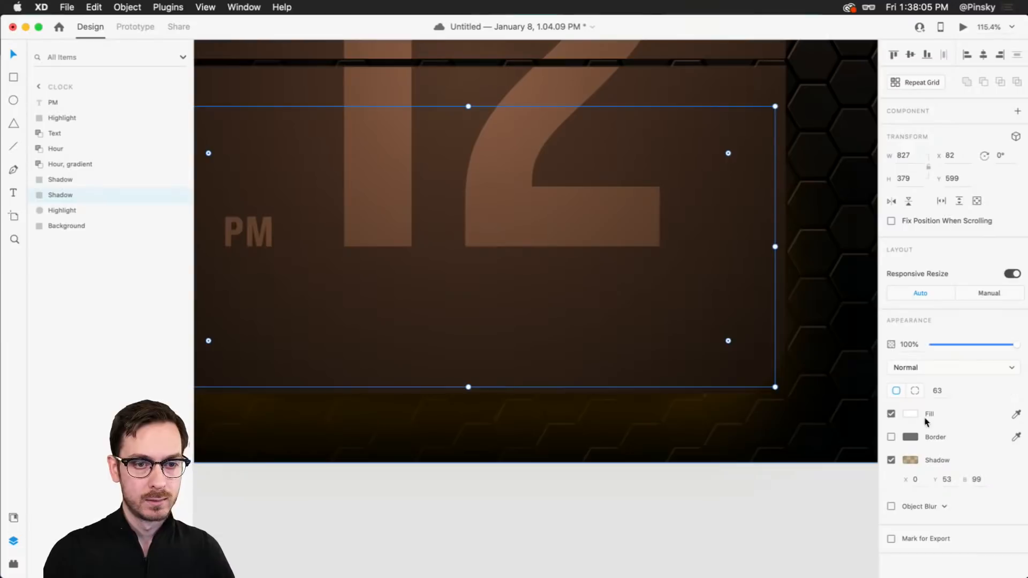
left_click(910, 460)
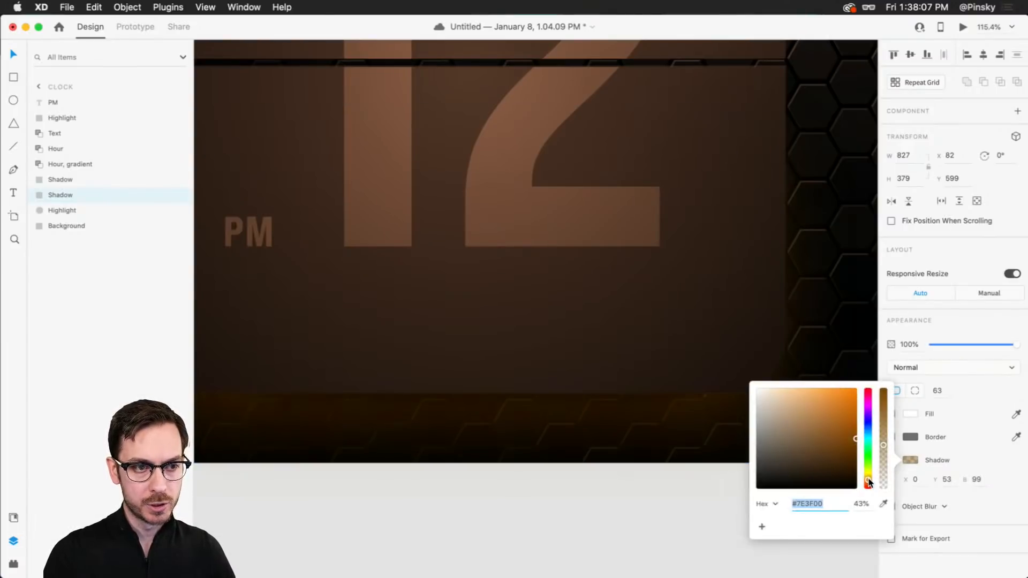
left_click(962, 26)
left_click(962, 26)
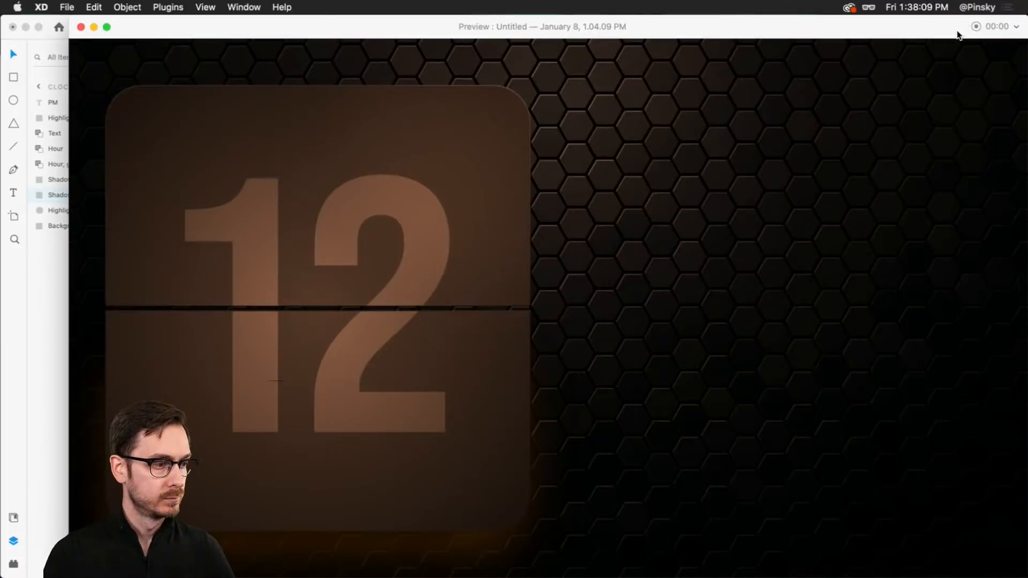
key("super+w")
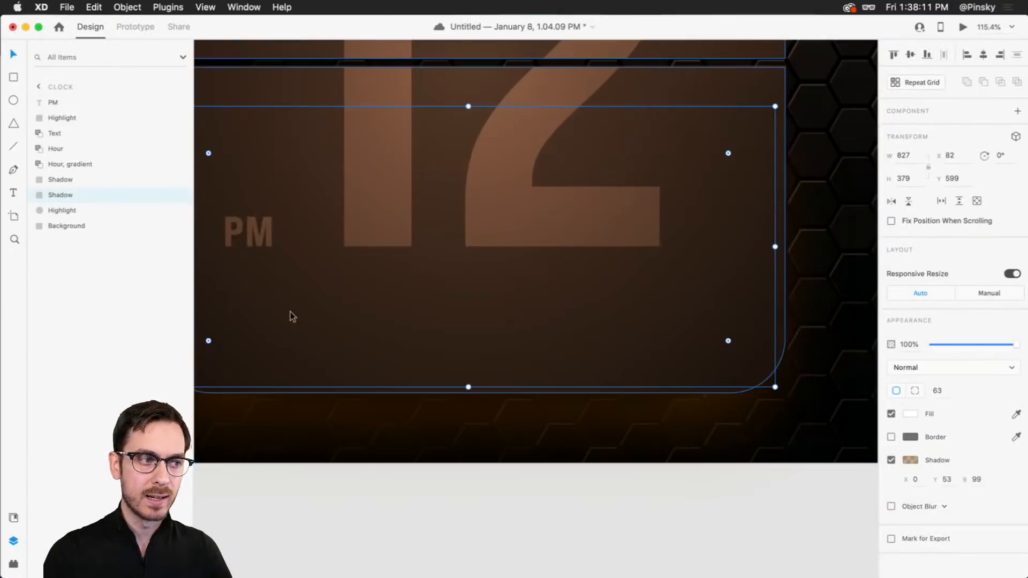
- Move the upper Shadow rectangle to Y 634 and replace its drop shadow with a solid #000000 fill
left_click(64, 179)
key("shift+Down")
key("shift+Down")
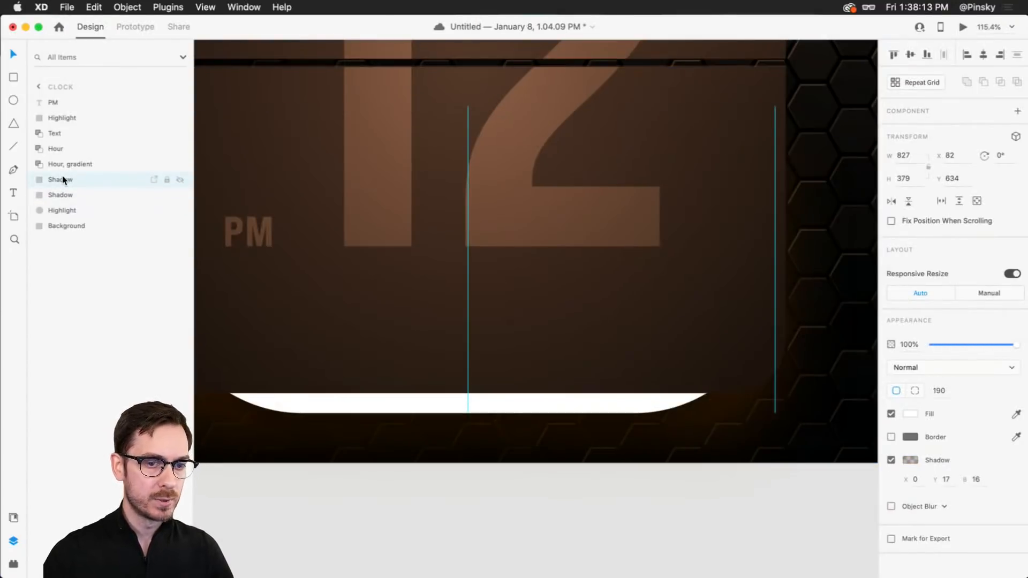
left_click(892, 461)
left_click(910, 413)
left_click_drag(758, 413, 730, 481)
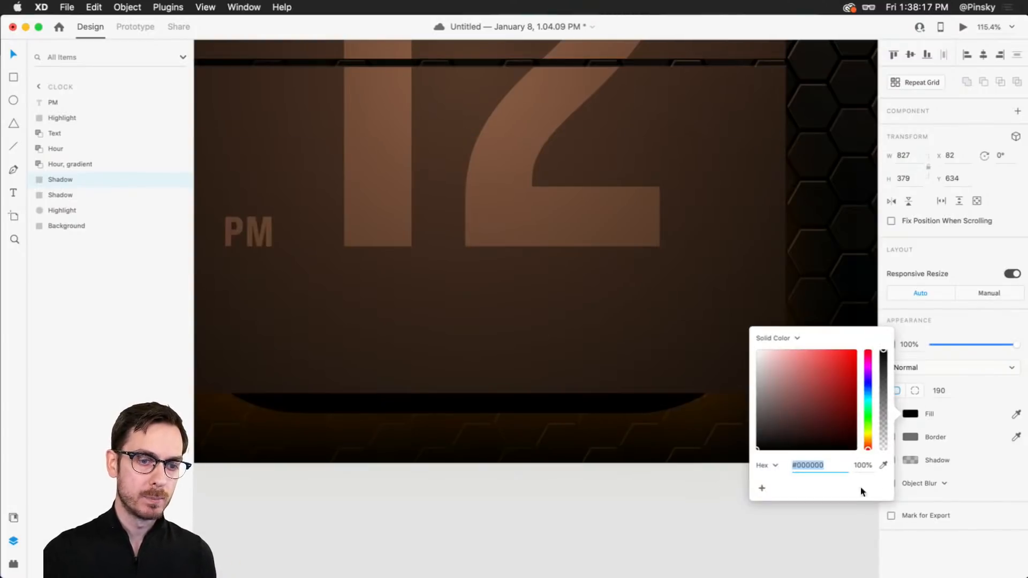
- Enable an object blur of 21 on the black Shadow rectangle
left_click(922, 530)
left_click(892, 483)
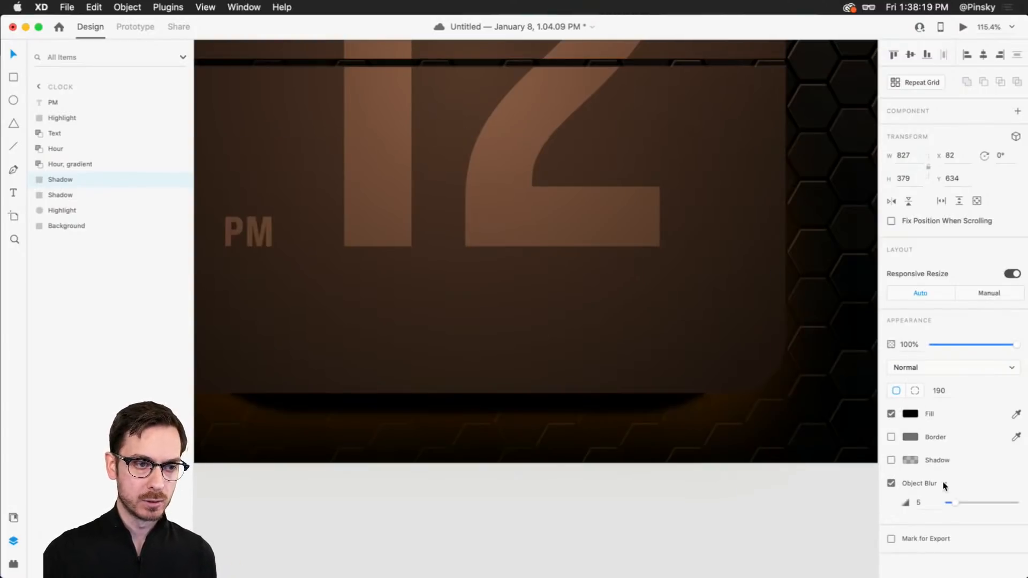
left_click_drag(968, 504, 978, 506)
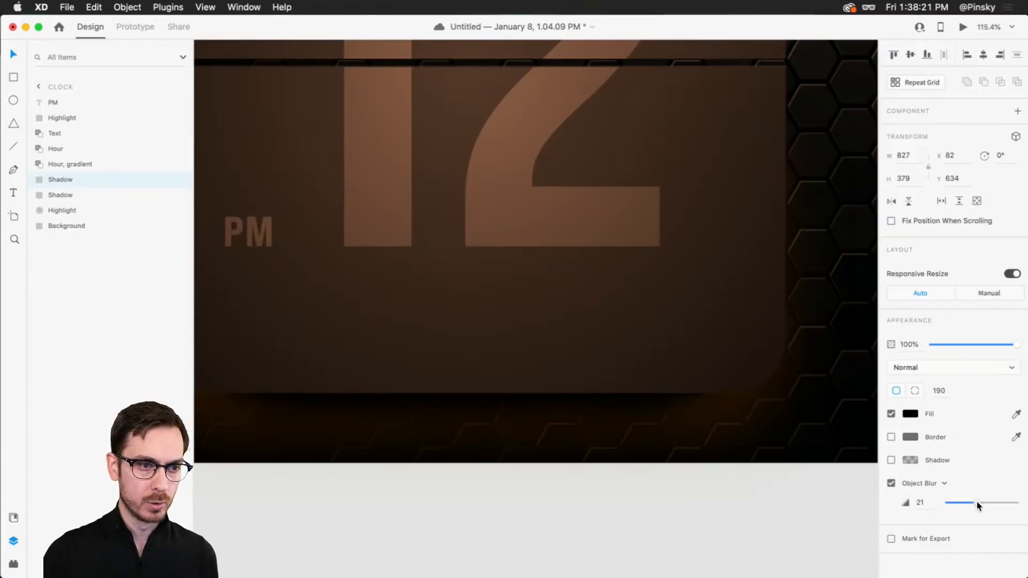
- Narrow the black Shadow rectangle symmetrically to a width of 731, move it to Y 611 and check it in a preview
left_click_drag(776, 272, 737, 271)
key("super+Return")
key("super+w")
key("super+Return")
key("super+w")
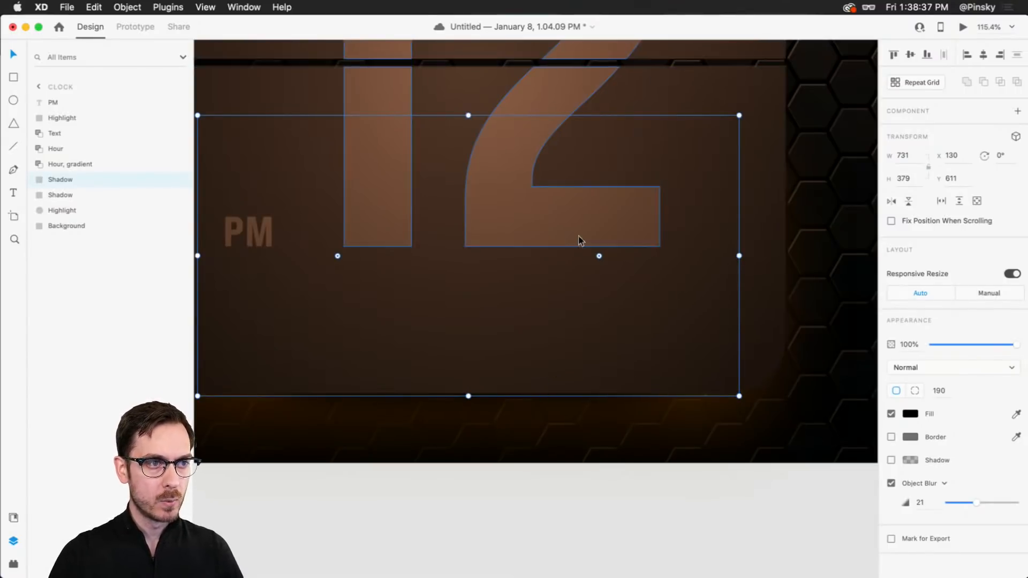
- Reduce the black Shadow rectangle's corner radius to 22, move it to Y 631 and turn off its object blur
left_click_drag(599, 257, 834, 376)
key("shift+Down")
key("shift+Down")
left_click(891, 483)
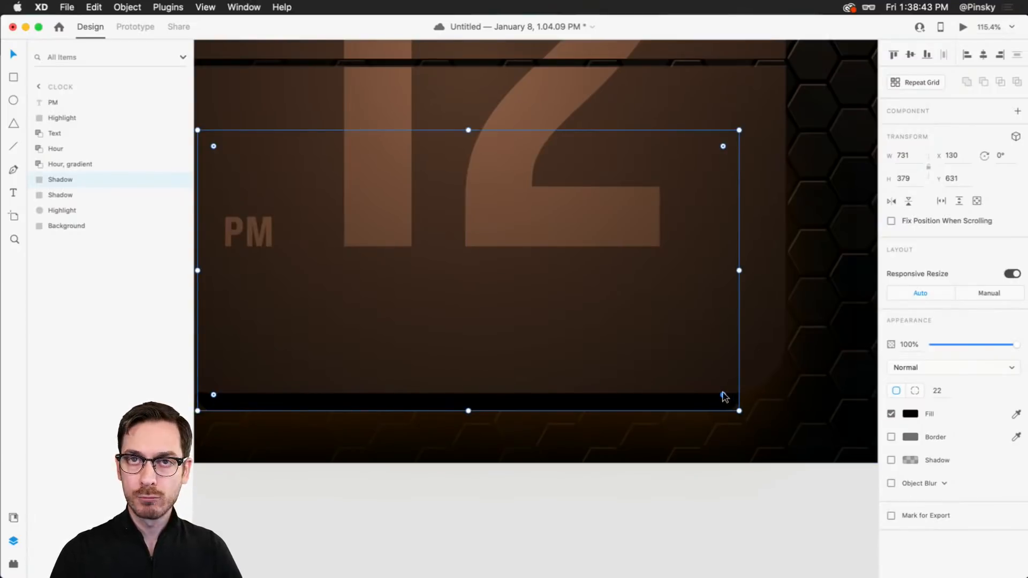
- Edit the black Shadow rectangle's path and add a curved anchor point at the middle of its bottom edge
scroll(725, 393, "left", 5)
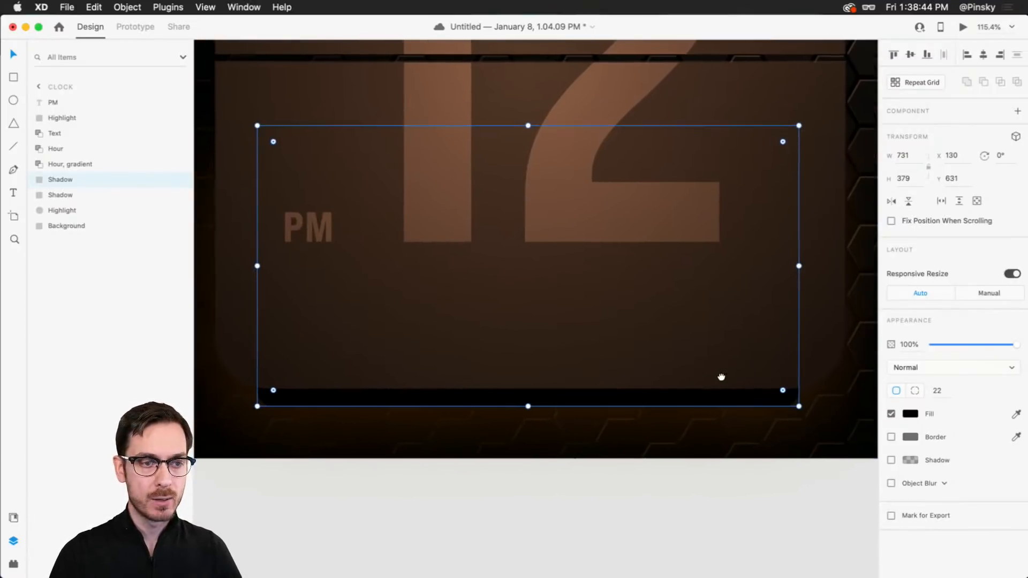
double_click(622, 398)
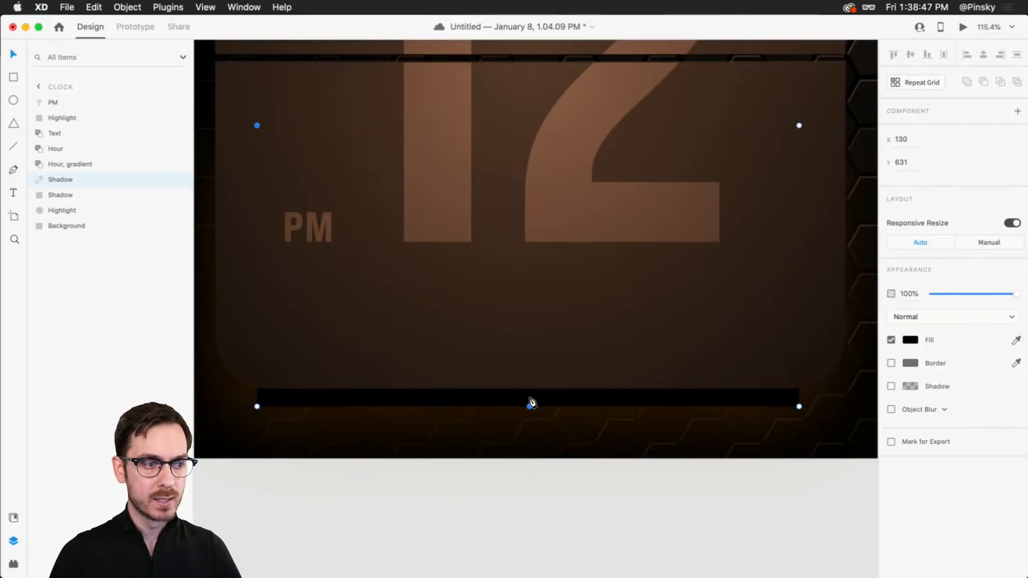
left_click(530, 406)
left_click(799, 407)
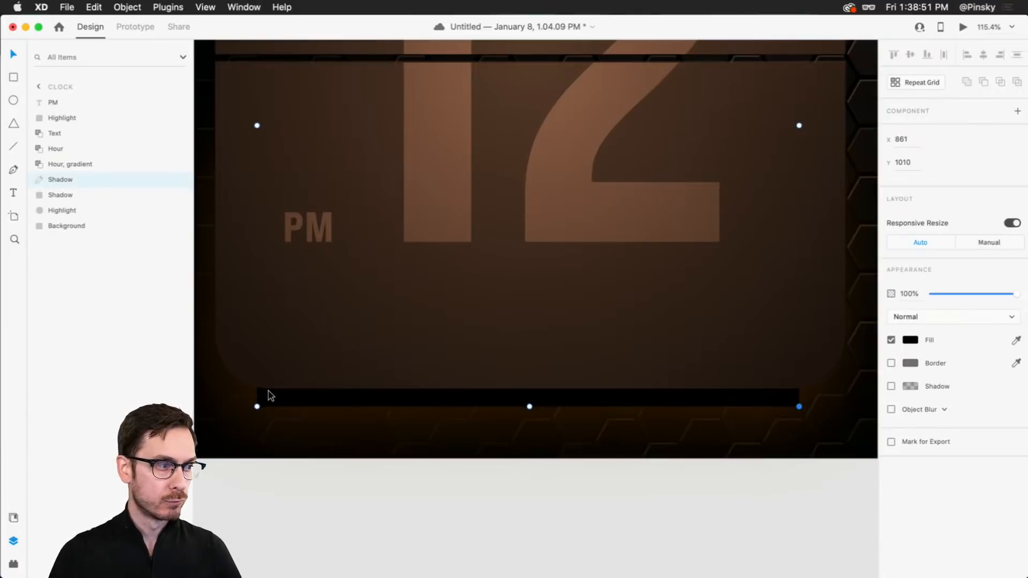
- Raise both lower corner points of the black Shadow path by about 90 px and enable its object blur of 21
left_click(257, 406, "shift")
key("shift+Up")
key("shift+Up")
key("shift+Up")
key("shift+Up")
key("shift+Up")
key("shift+Up")
key("shift+Up")
key("shift+Up")
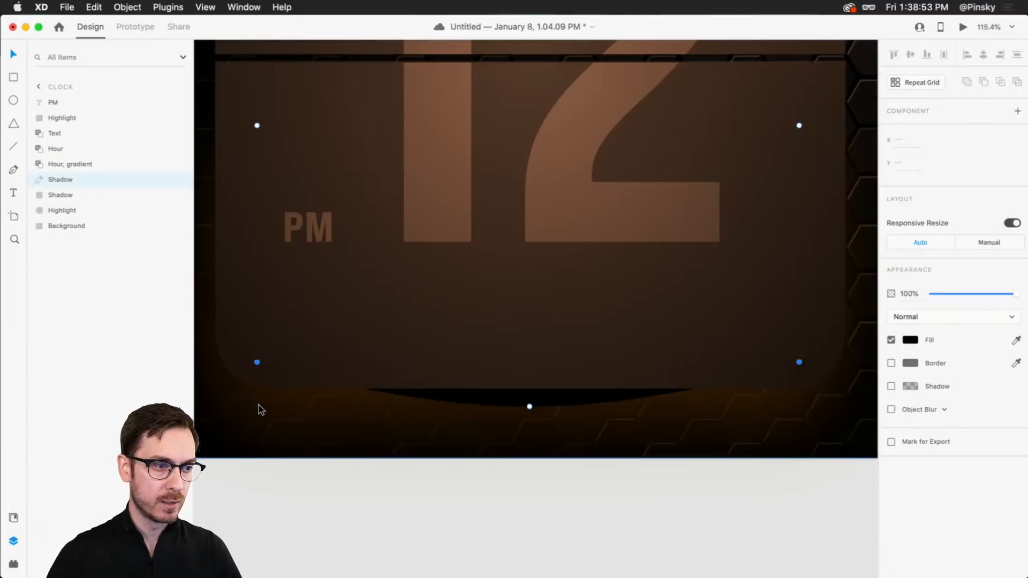
key("shift+Up")
key("shift+Up")
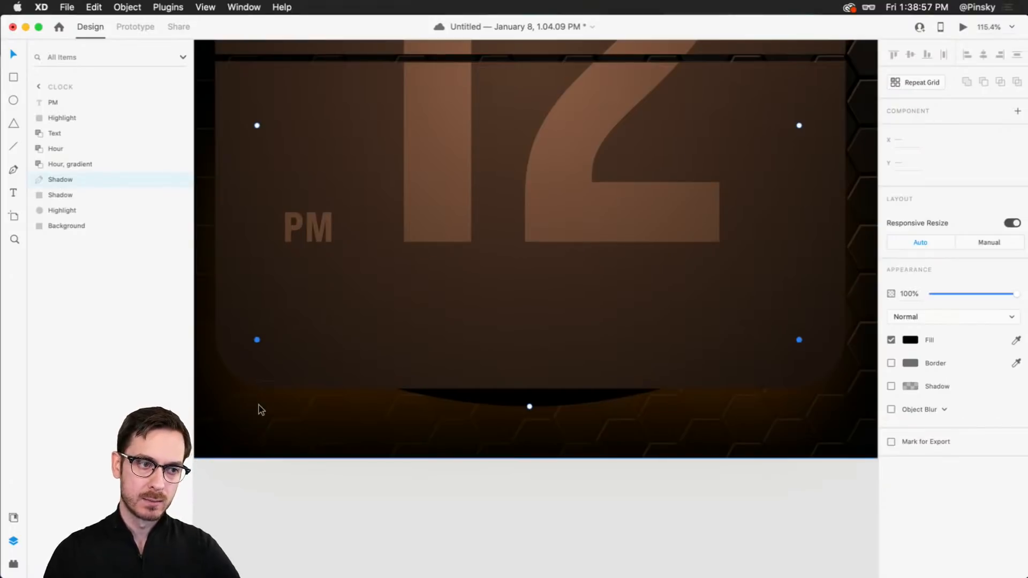
key("Escape")
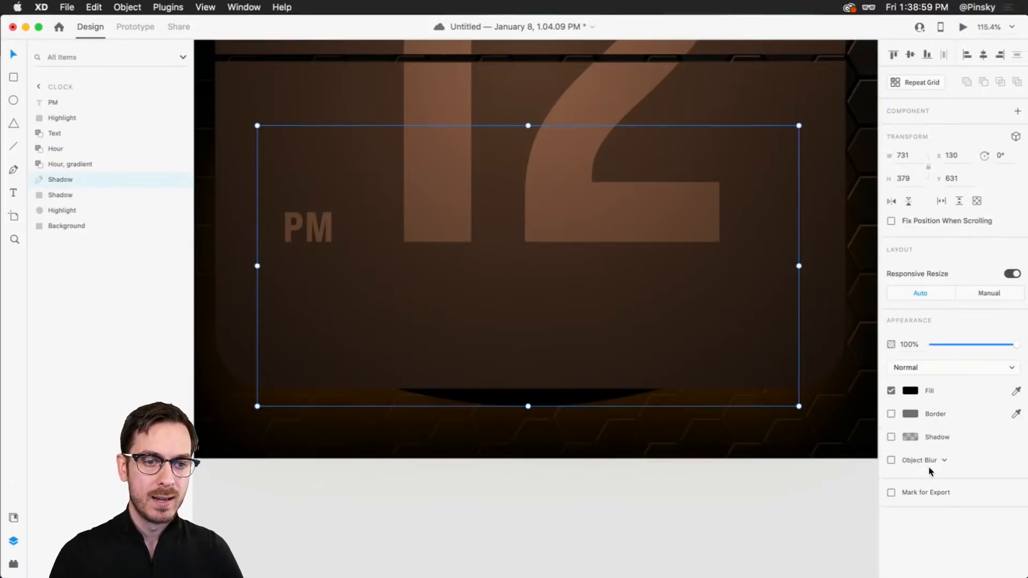
left_click(891, 460)
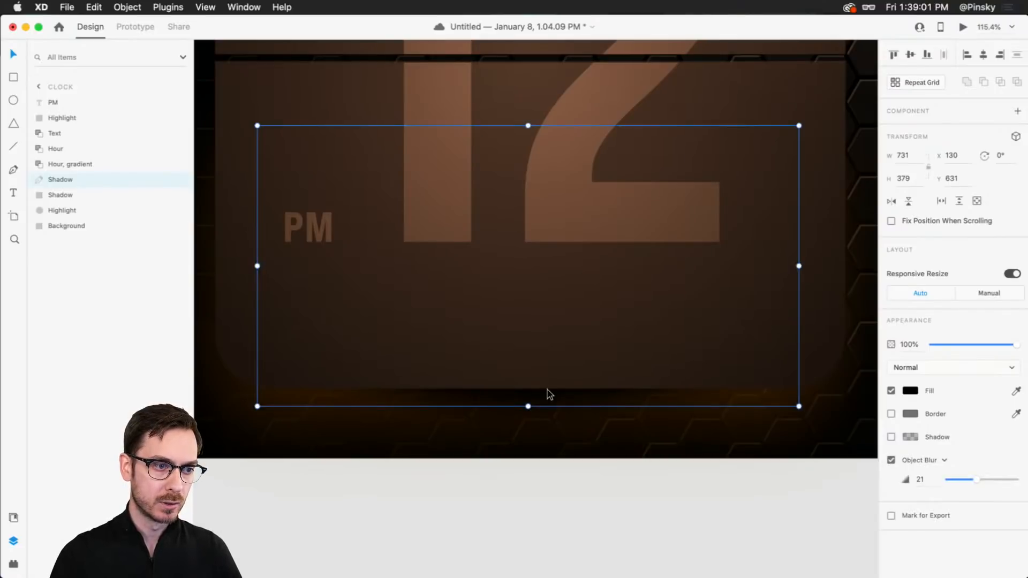
- Nudge the black Shadow path vertically to Y 627
key("shift+Up")
key("Down")
key("Down")
key("Down")
key("Down")
key("Down")
key("Down")
key("Down")
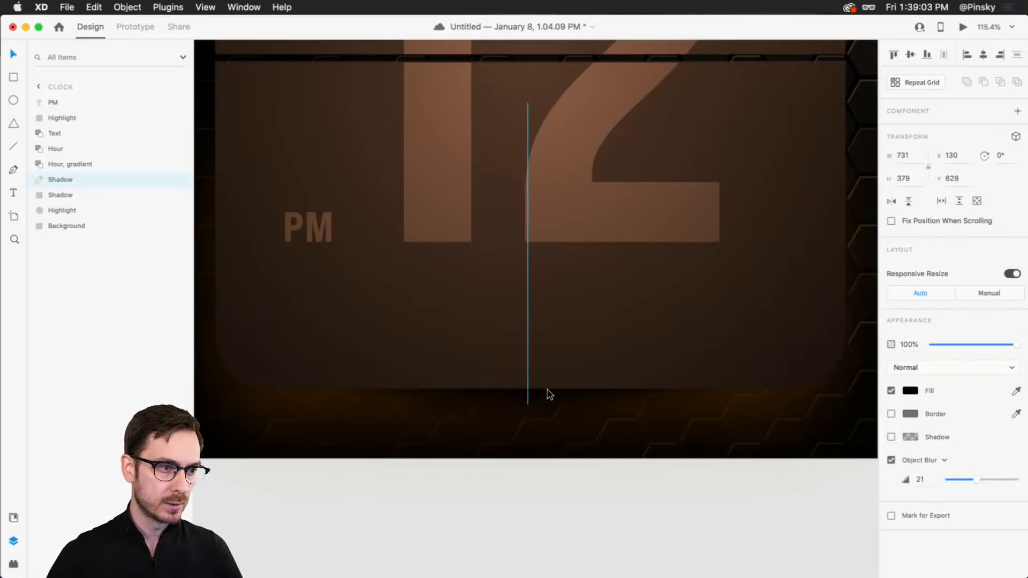
- Give the black Shadow path Soft Light blending, an object blur of 14 and 68% opacity, and check it in a preview
left_click(959, 368)
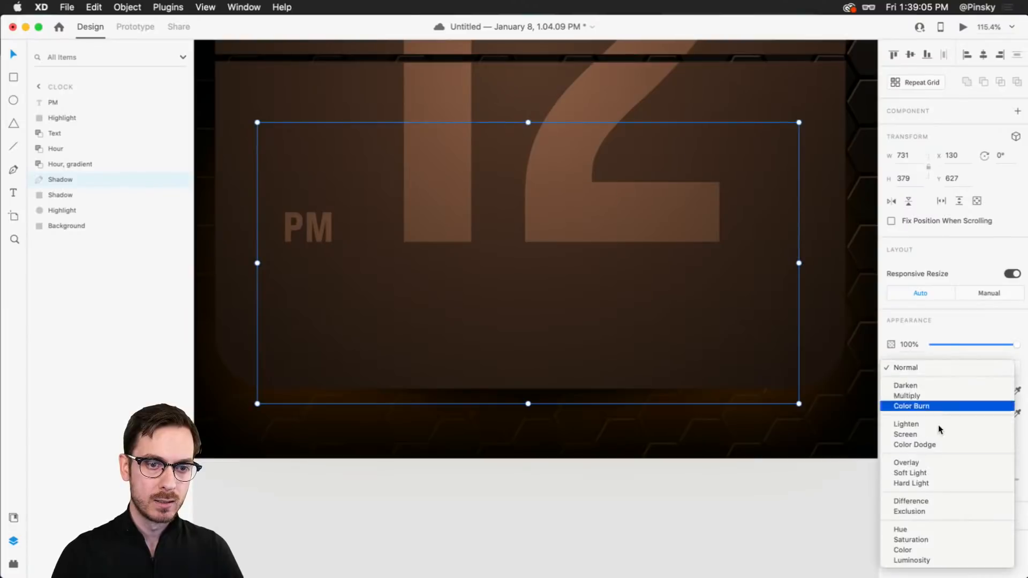
left_click(921, 463)
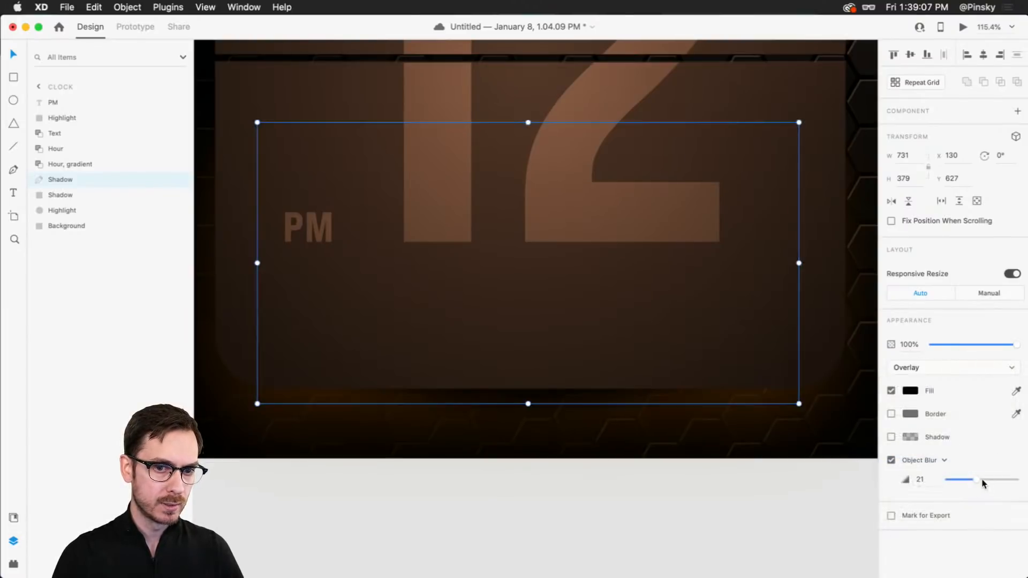
mouse_move(978, 479)
left_mouse_down()
mouse_move(961, 471)
mouse_move(970, 472)
left_mouse_up()
left_click(937, 367)
left_click(937, 376)
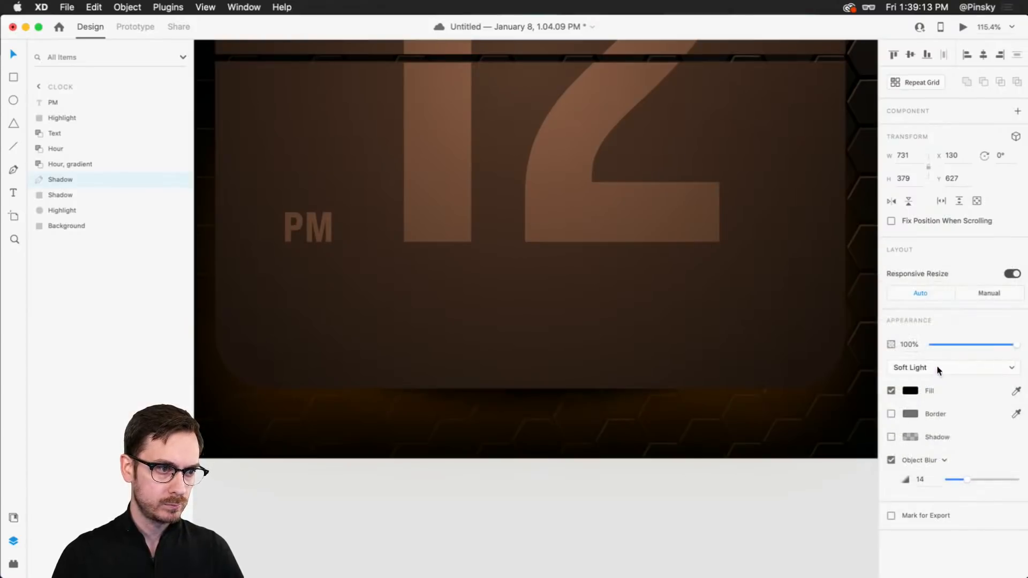
left_click_drag(1015, 345, 990, 344)
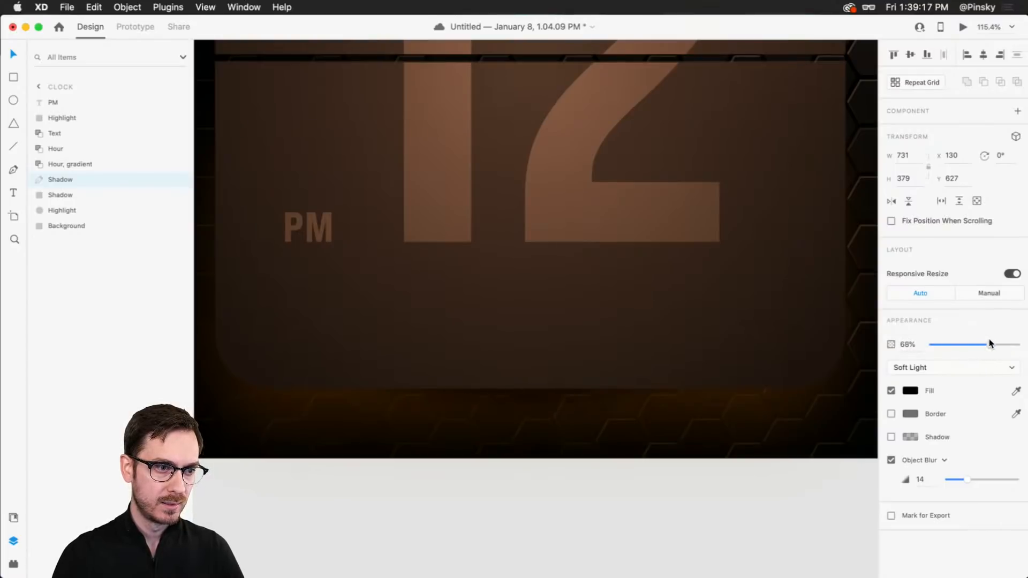
key("super+Return")
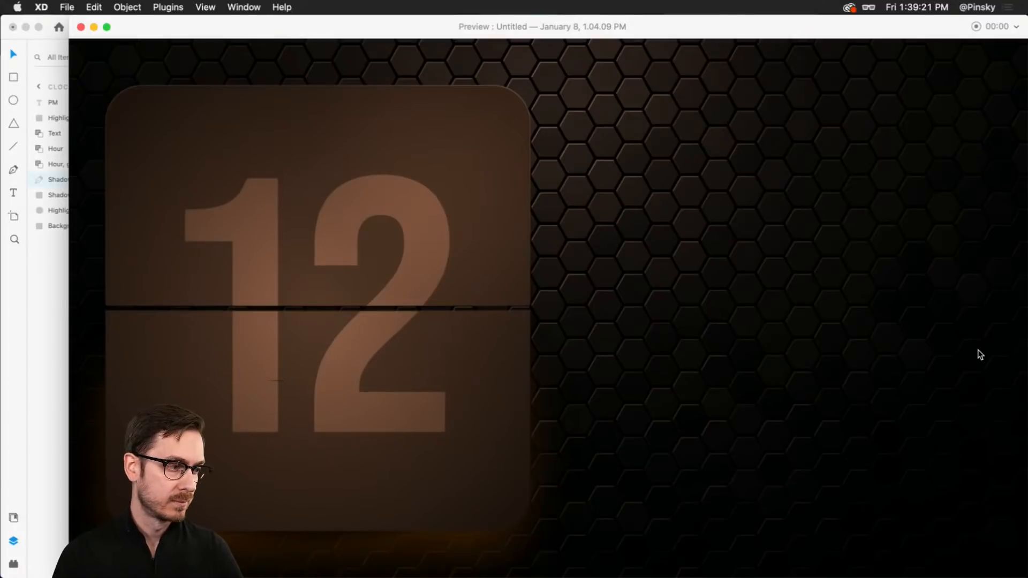
key("super+w")
- Fine-tune the drop shadow color of the larger rounded Shadow rectangle and check it in a preview
left_click(765, 399)
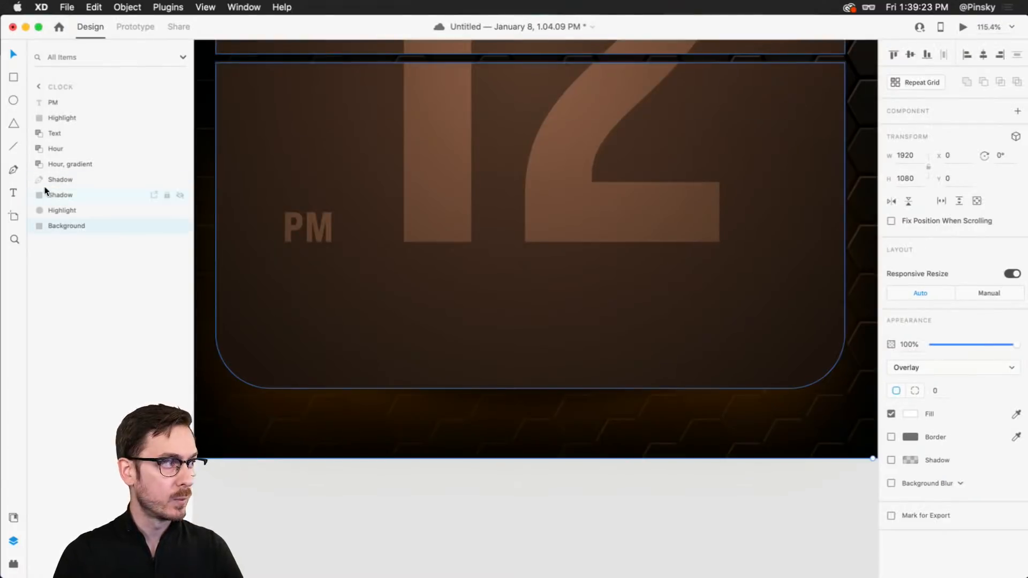
left_click(75, 196)
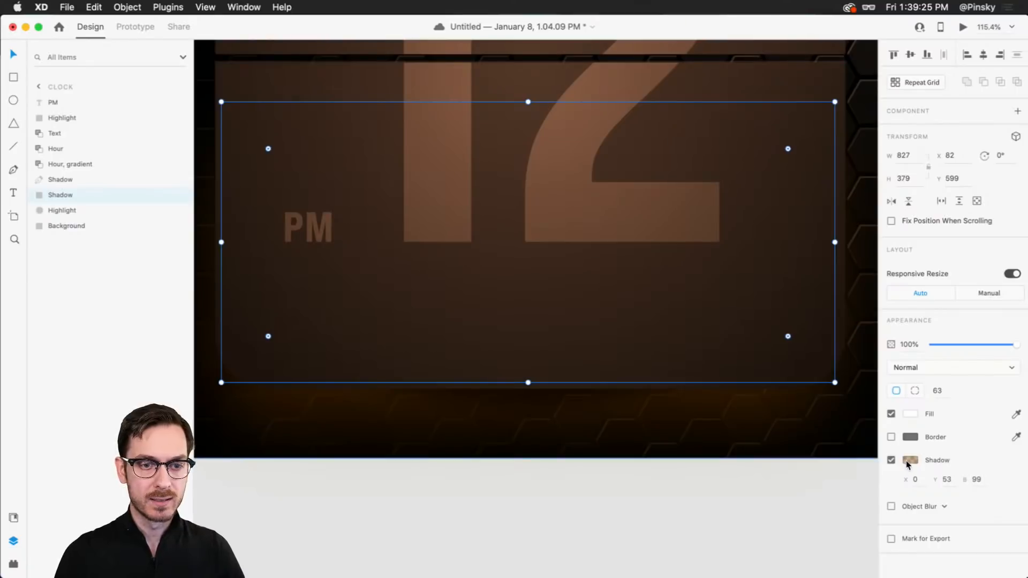
left_click(910, 461)
left_click_drag(868, 482, 868, 484)
left_click(962, 27)
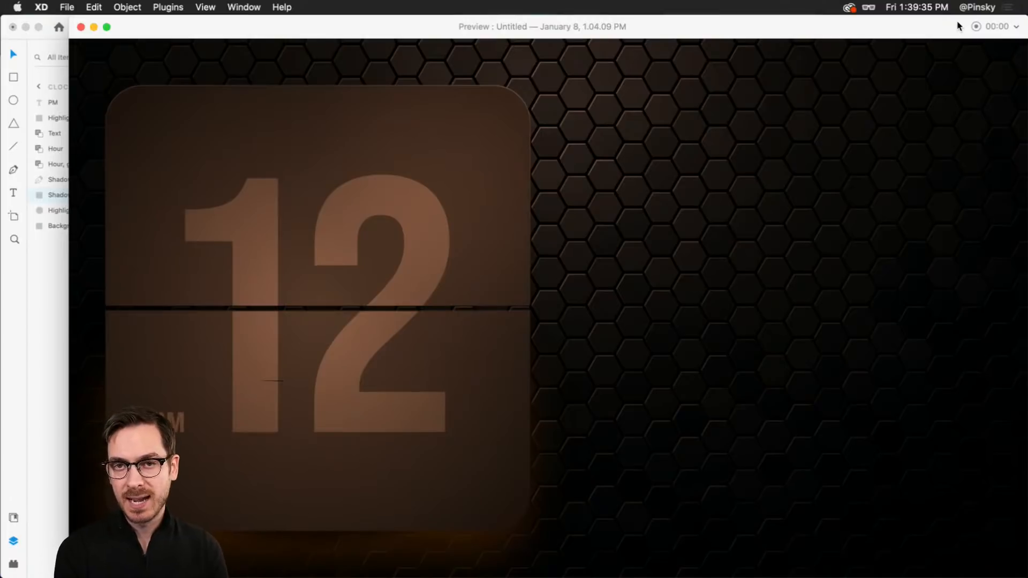
key("super+w")
- Widen the black Shadow path symmetrically to 768.69, reduce its opacity to 45% and check it in a preview
left_click(532, 398)
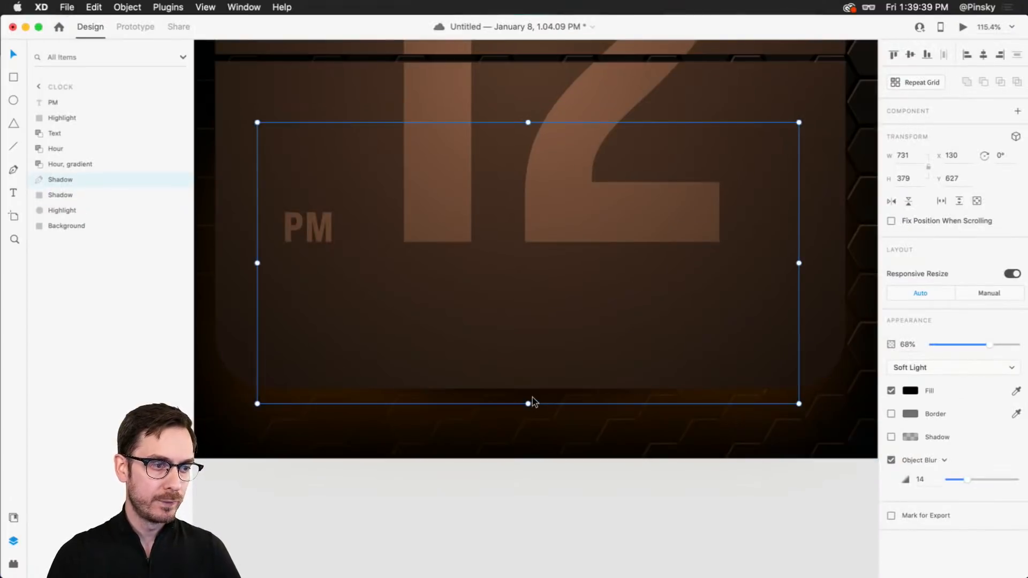
left_click_drag(798, 263, 812, 266)
left_click_drag(989, 345, 972, 341)
key("super+Return")
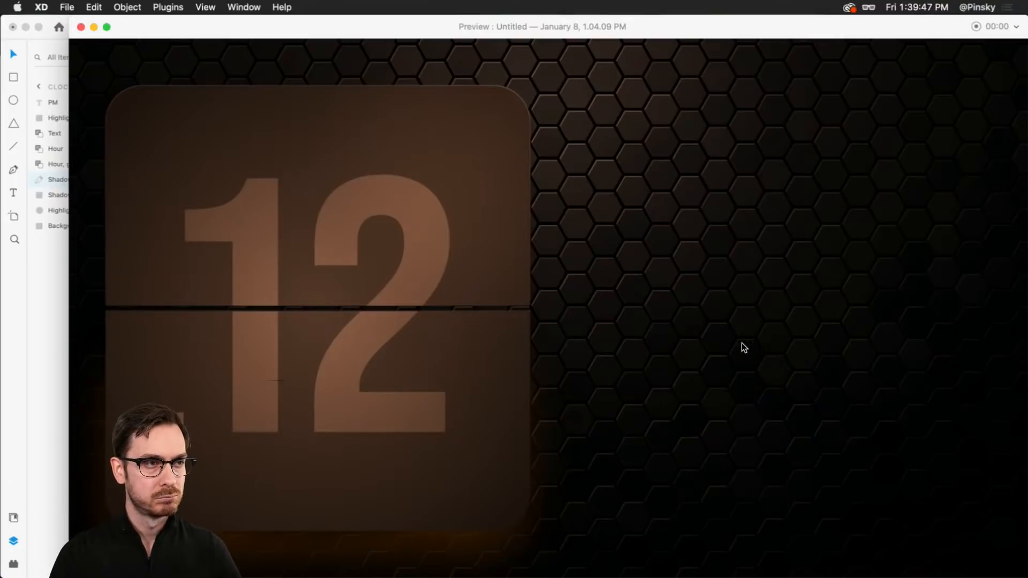
key("super+w")
key("super+s")
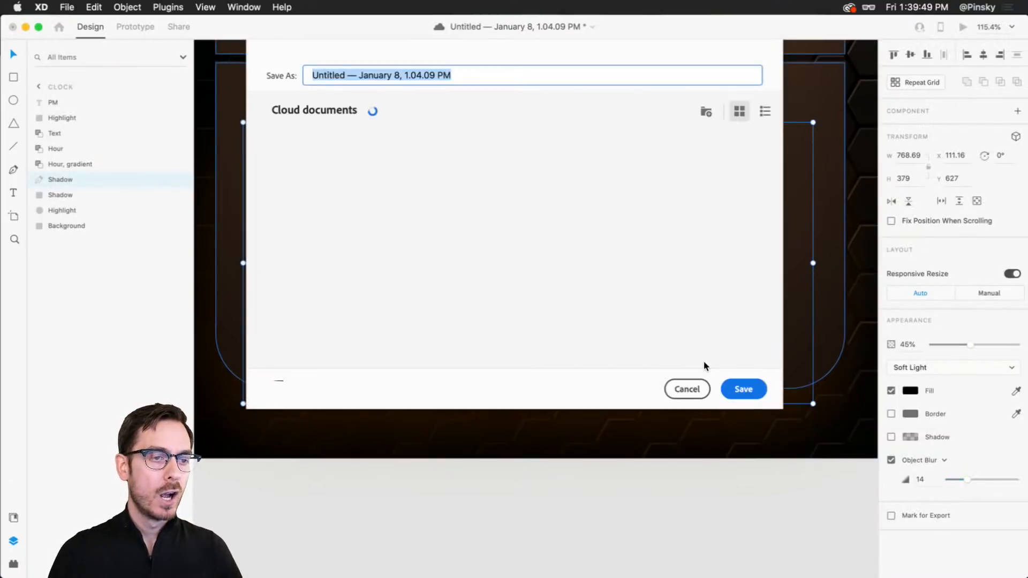
key("Escape")
- Group all layers from PM down to the lower Shadow rectangle and rename the group Hour
left_click(684, 487)
scroll(684, 486, "down", 5)
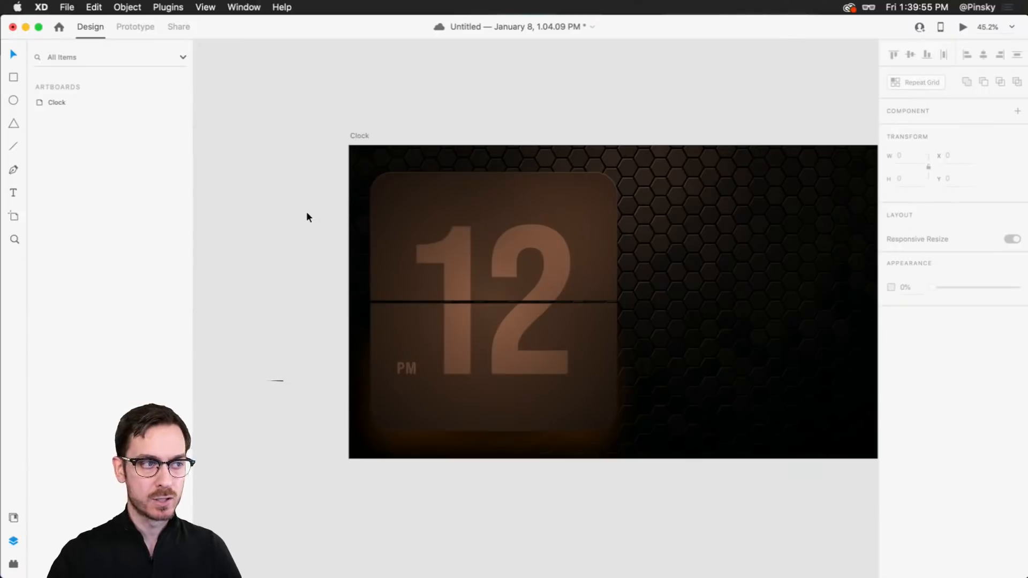
scroll(447, 204, "right", 3)
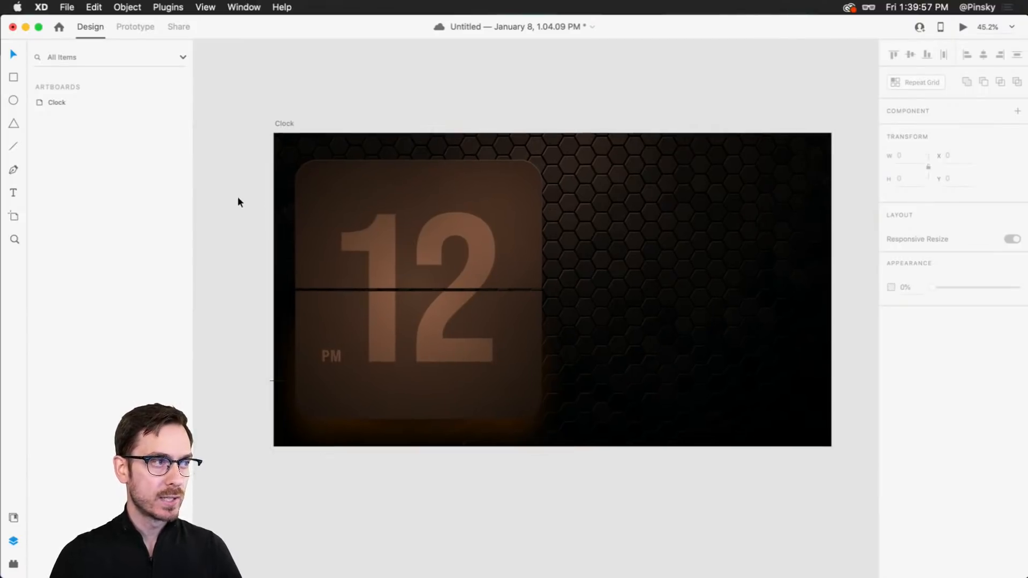
left_click(359, 222)
left_click(91, 102)
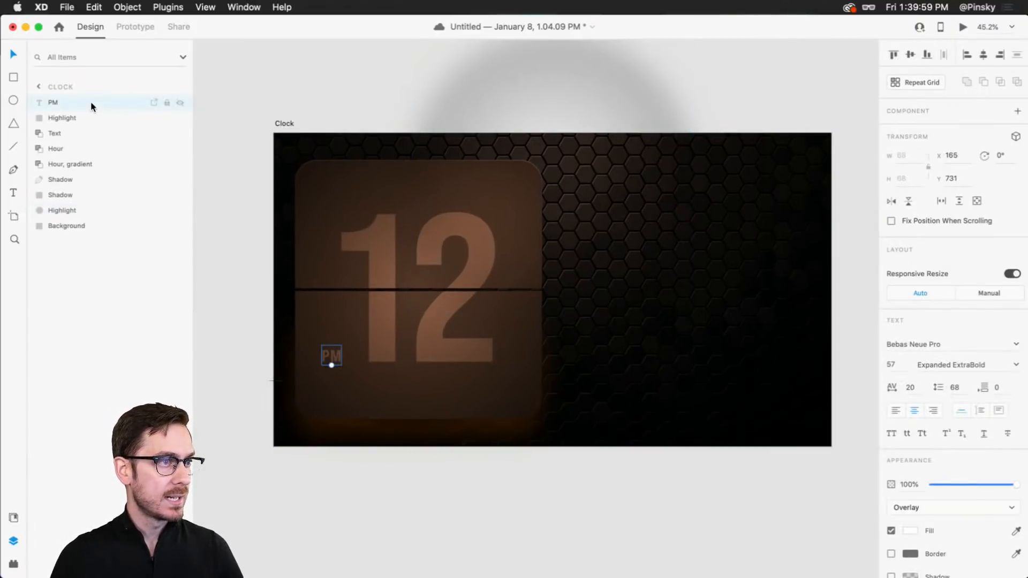
left_click(71, 196, "shift")
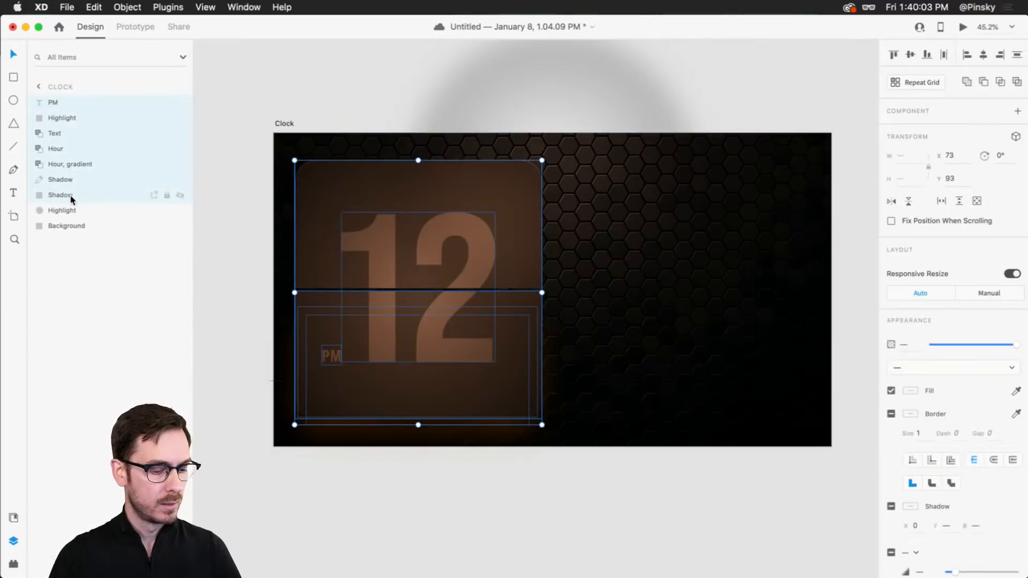
key("super+g")
double_click(59, 102)
type("Hour")
key("Return")
- Preview a trial copy of the Hour group placed beside the original at X 960, and delete the copy
left_click_drag(377, 220, 631, 203)
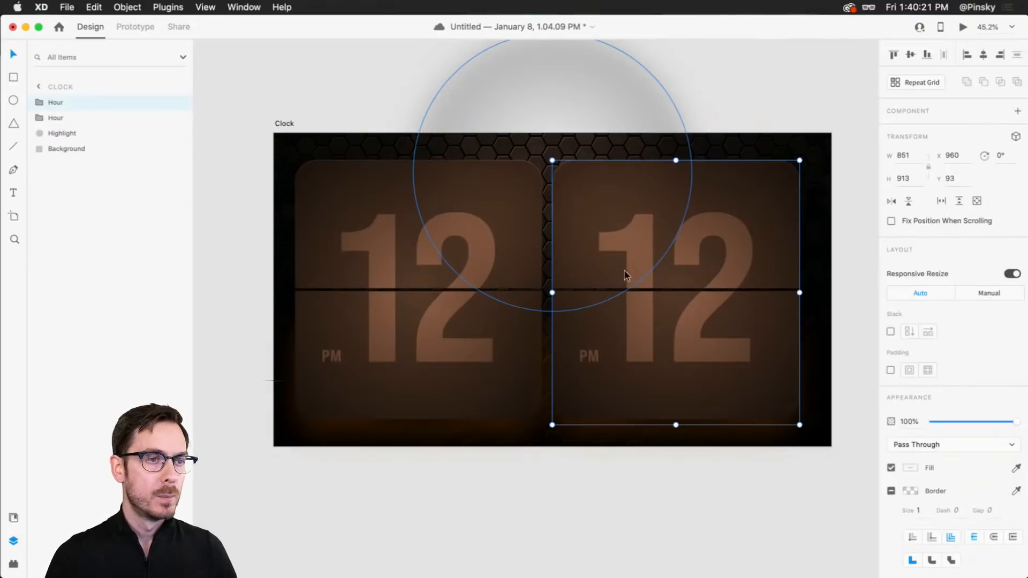
key("super+Return")
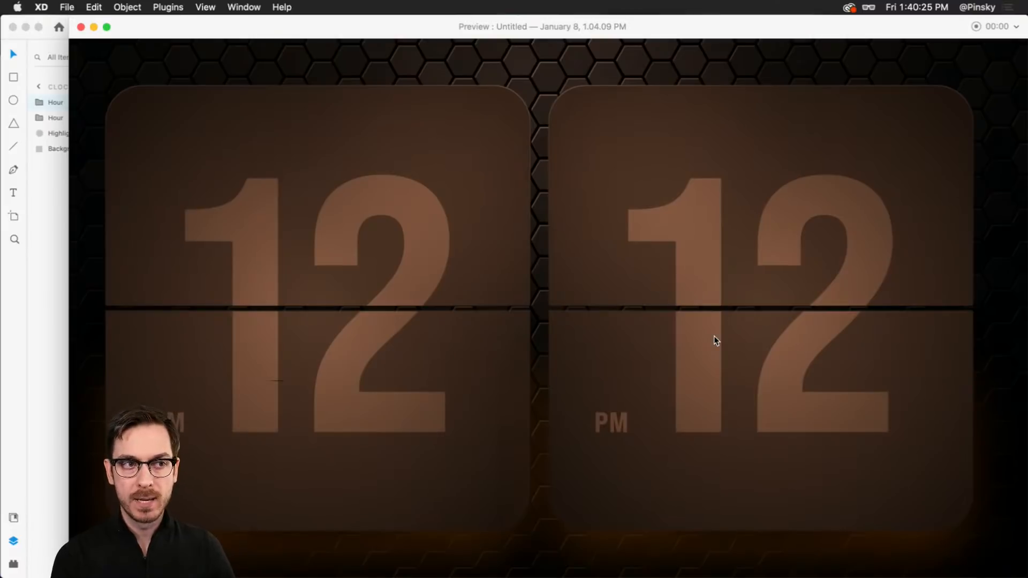
key("super+w")
key("Delete")
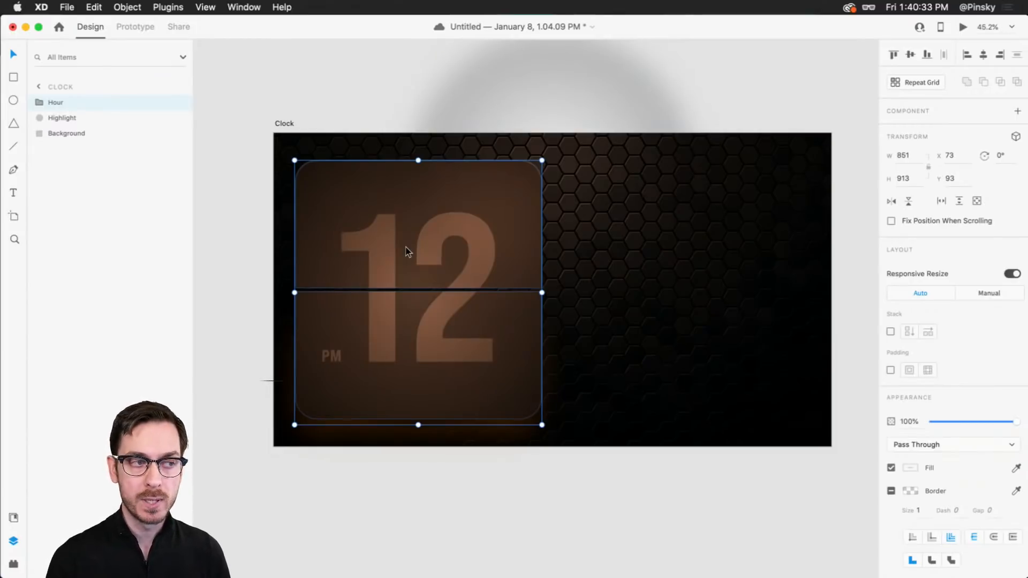
- Turn the Hour group into a component in the document assets
left_click(13, 518)
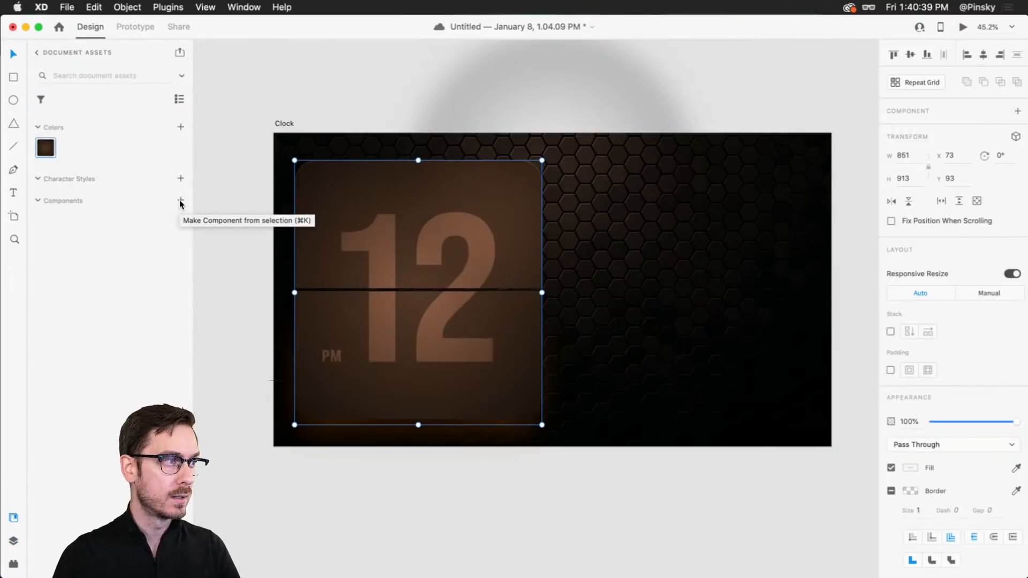
left_click(1018, 112)
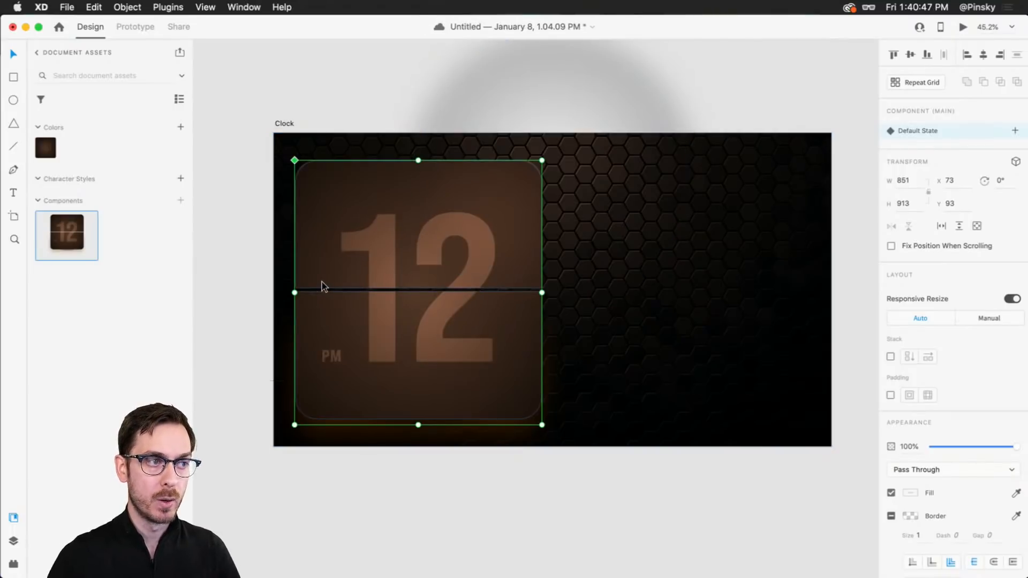
key("super+z")
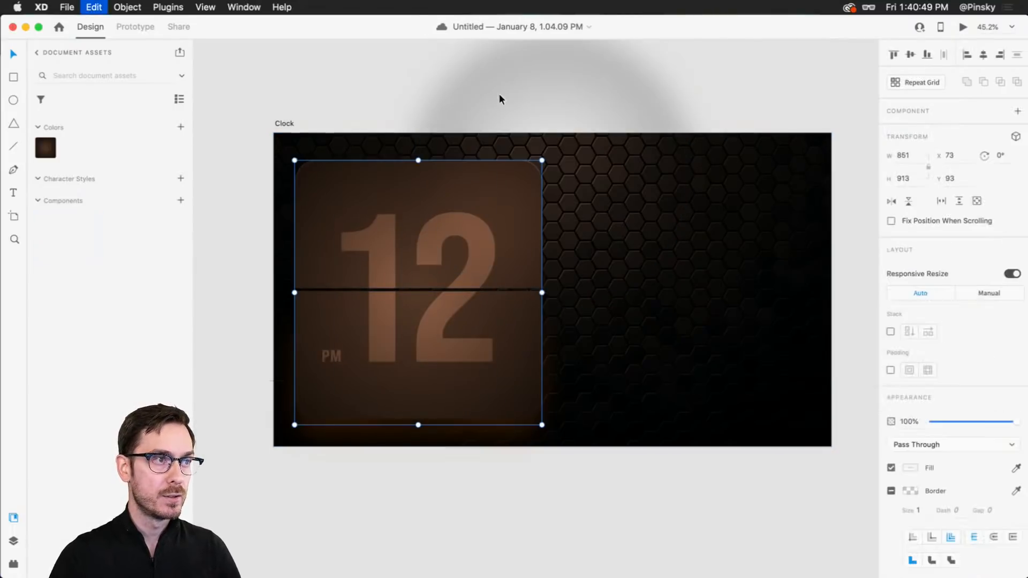
key("super+shift+z")
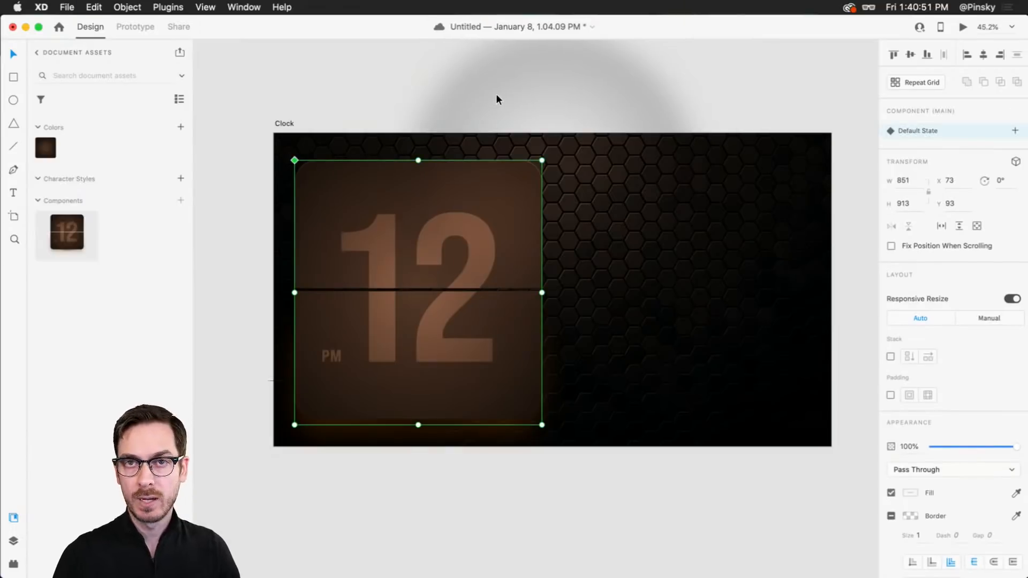
- Try out a second instance of the Hour component beside the main one at X 991, and delete it
key("alt+super+8")
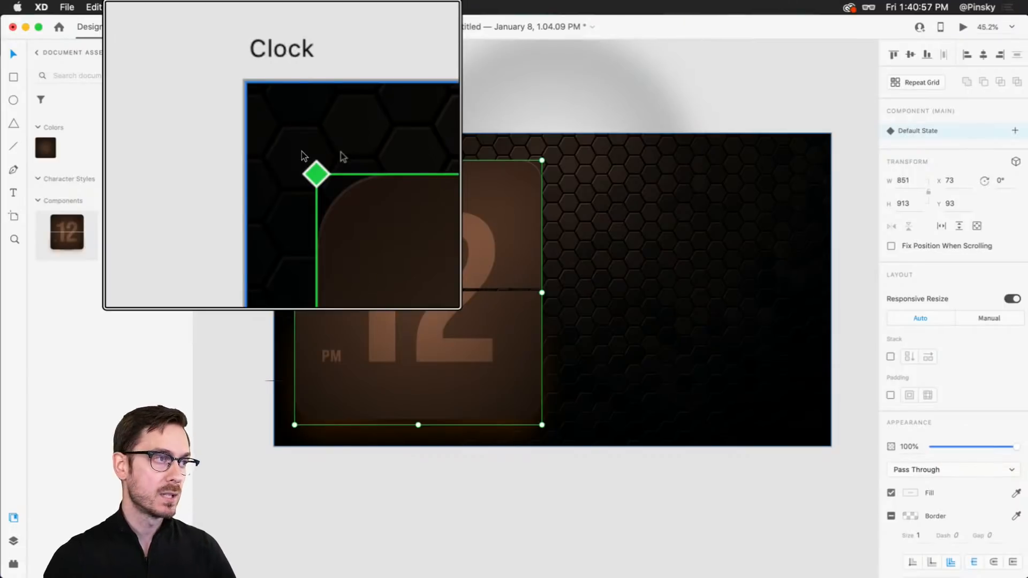
key("alt+super+8")
scroll(442, 355, "up", 1)
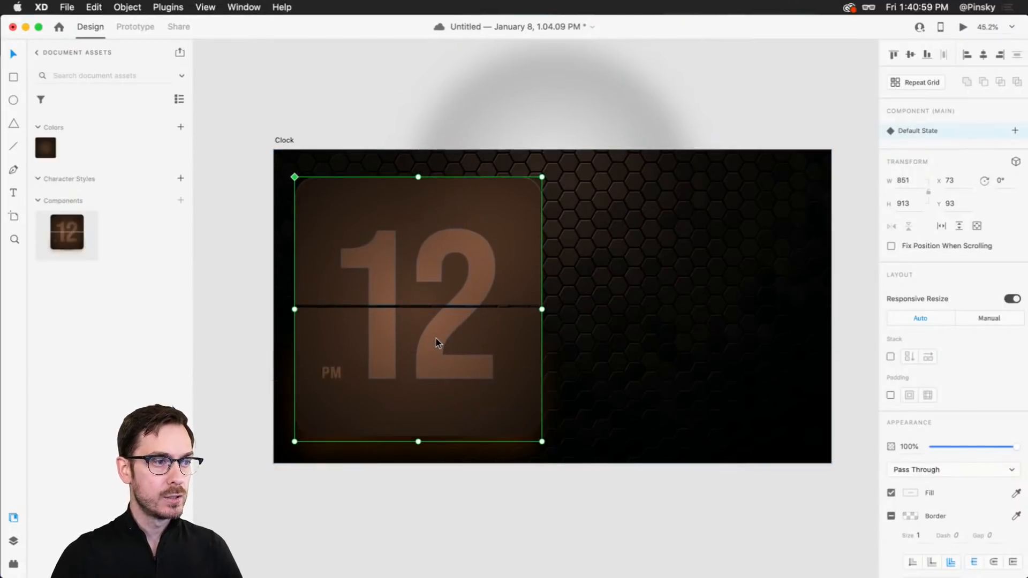
left_click_drag(436, 338, 639, 343)
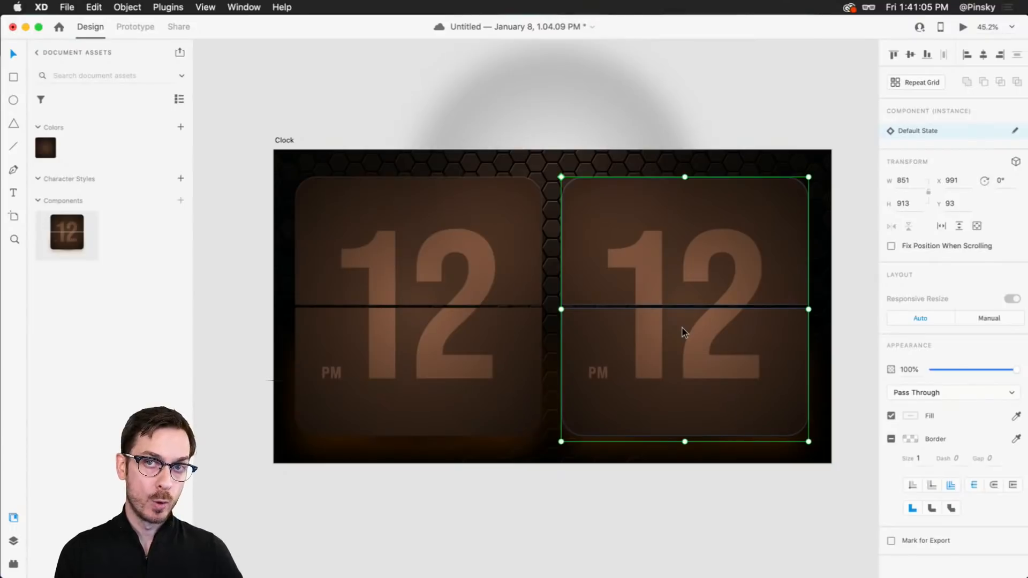
key("BackSpace")
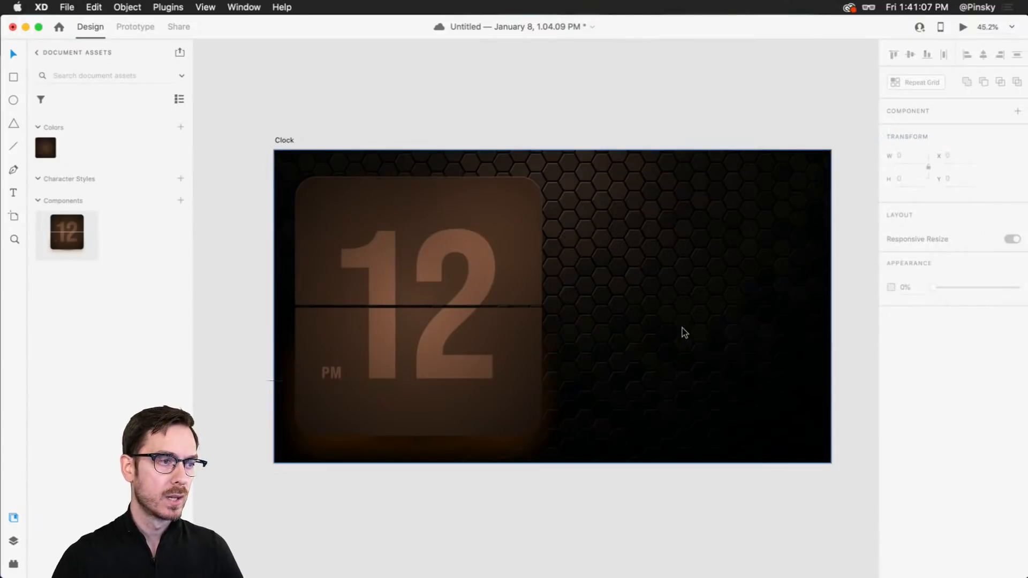
- Add a new state named Minutes to the main Hour component
left_click(439, 329)
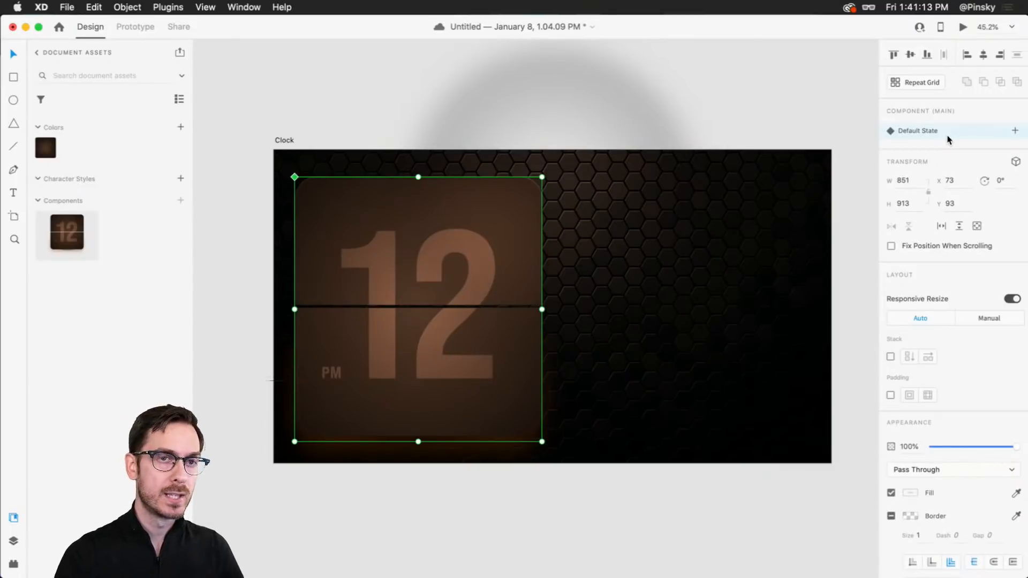
left_click(1014, 135)
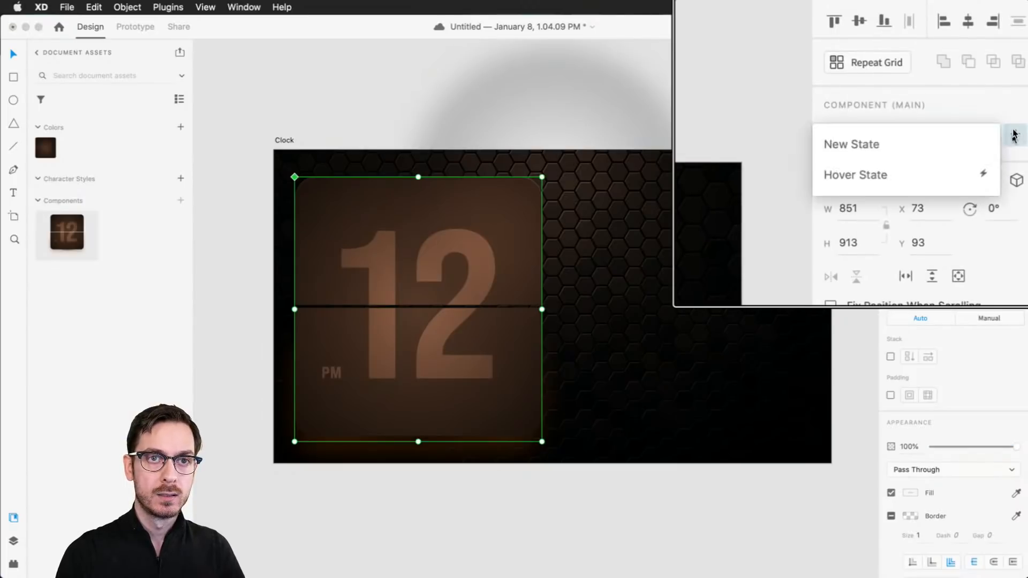
left_click(894, 145)
type("Minutes")
key("Return")
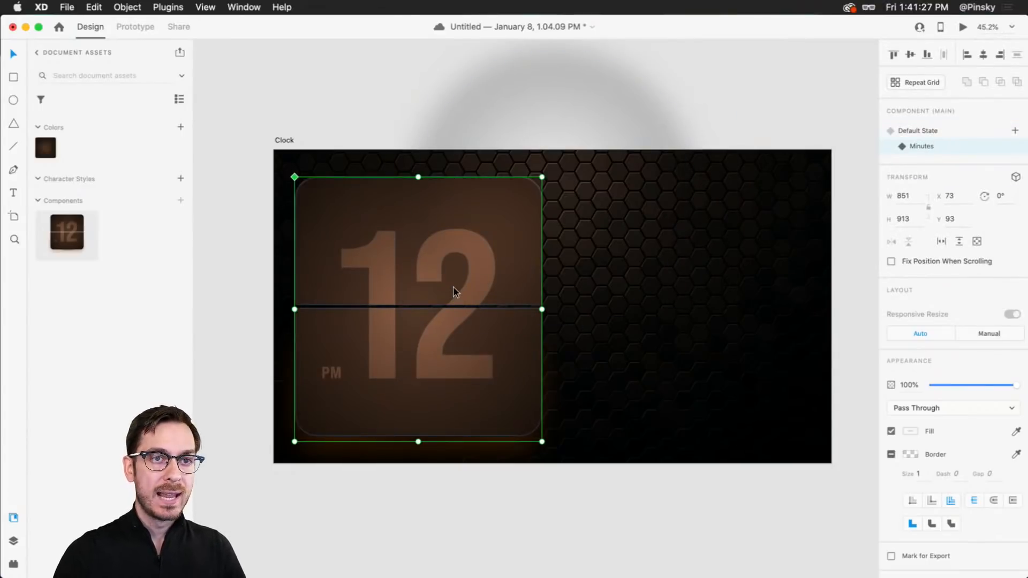
- Change the large 12 to 25 in the Hour component's Minutes state
scroll(378, 286, "up", 1)
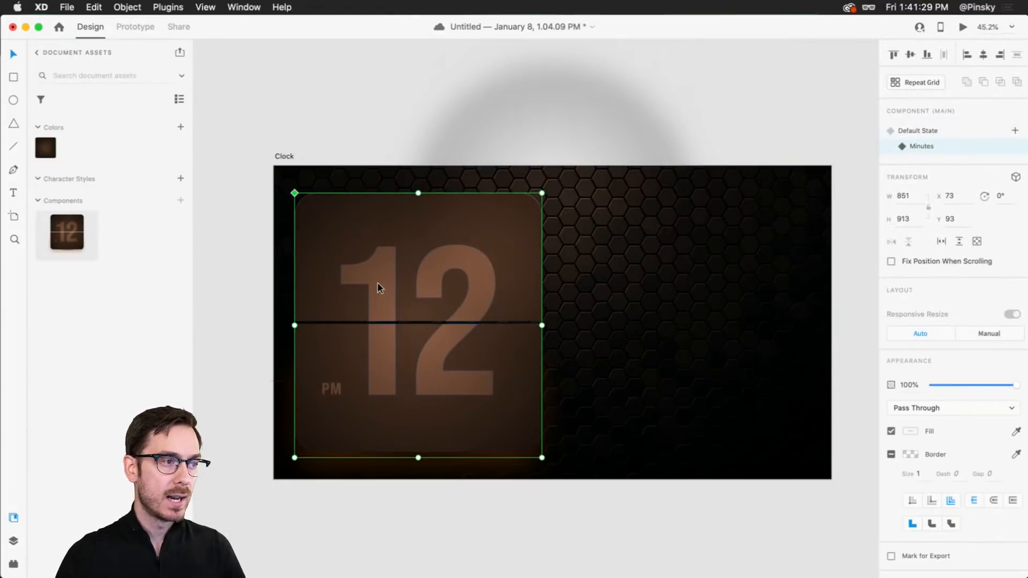
scroll(377, 286, "down", 1)
scroll(375, 289, "up", 5)
scroll(418, 278, "left", 2)
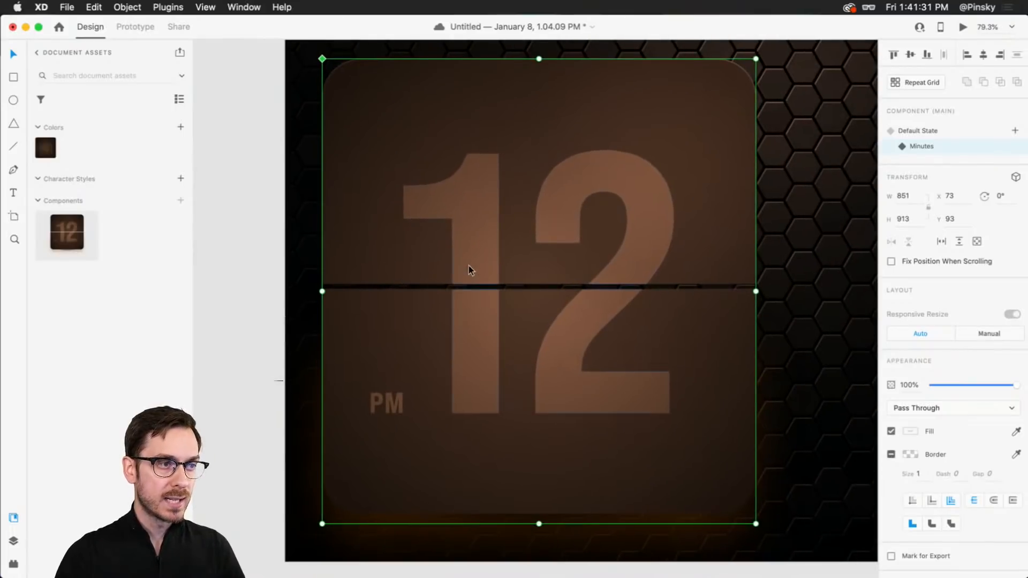
double_click(470, 261)
double_click(470, 261)
double_click(470, 262)
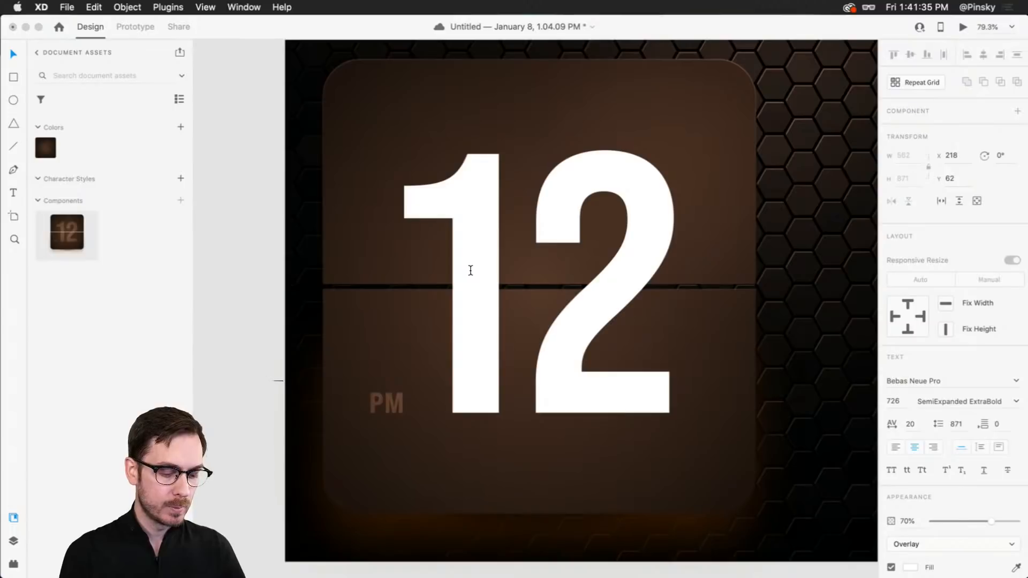
type("25")
key("Escape")
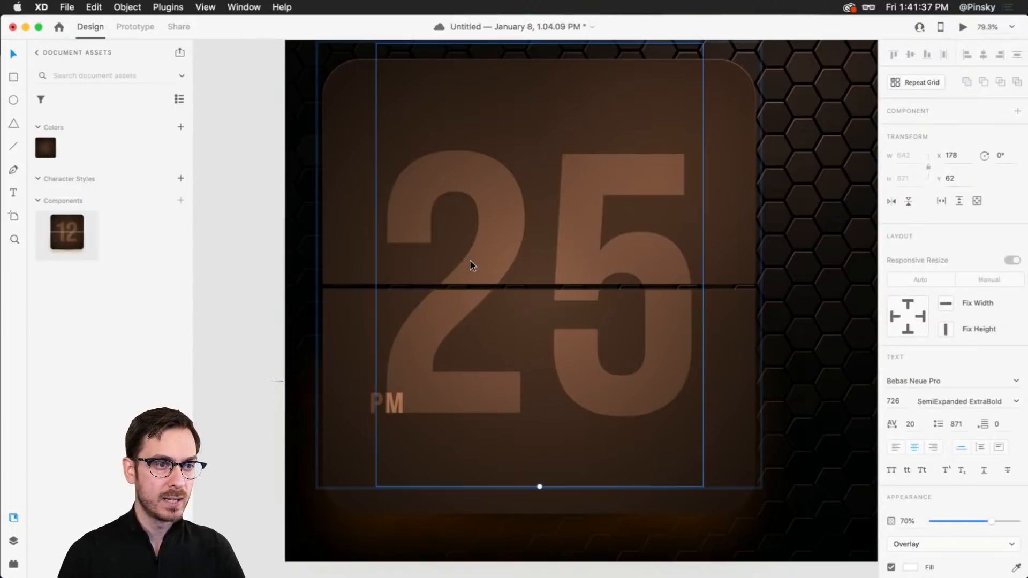
- In the Minutes state, delete the PM label and change the lowest Shadow layer's shadow colour to #7E0022
left_click(374, 395)
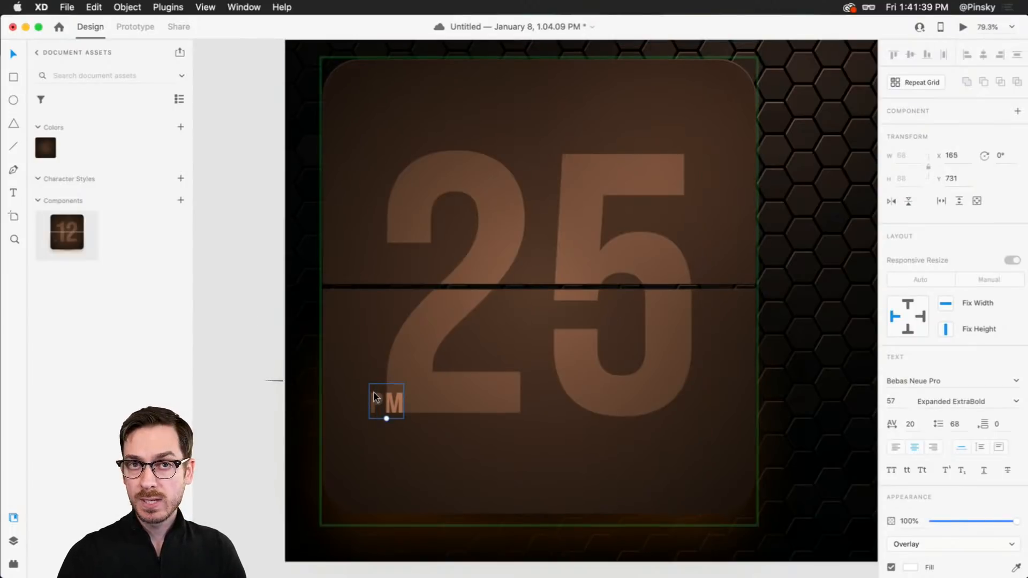
key("Delete")
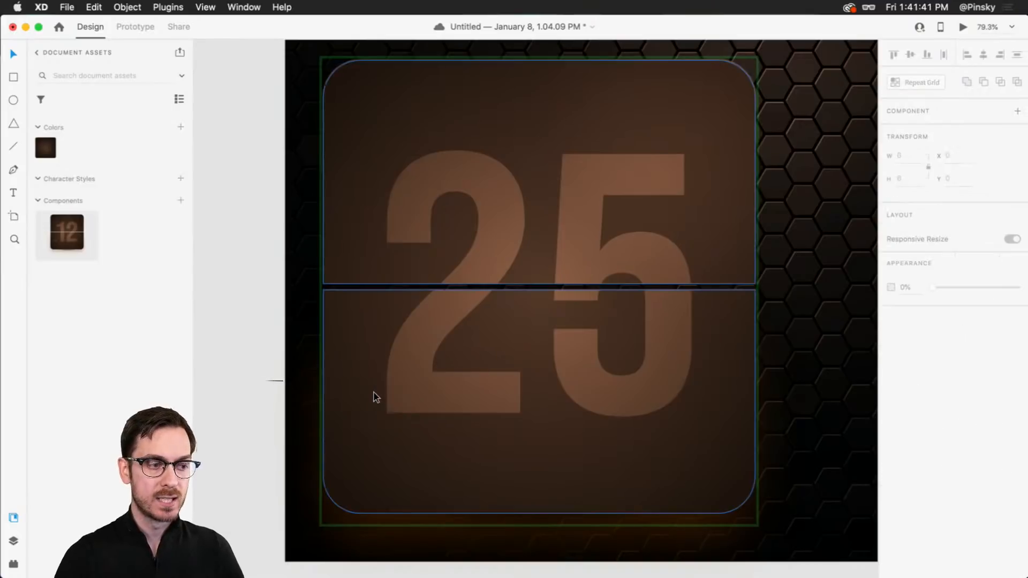
key("super+y")
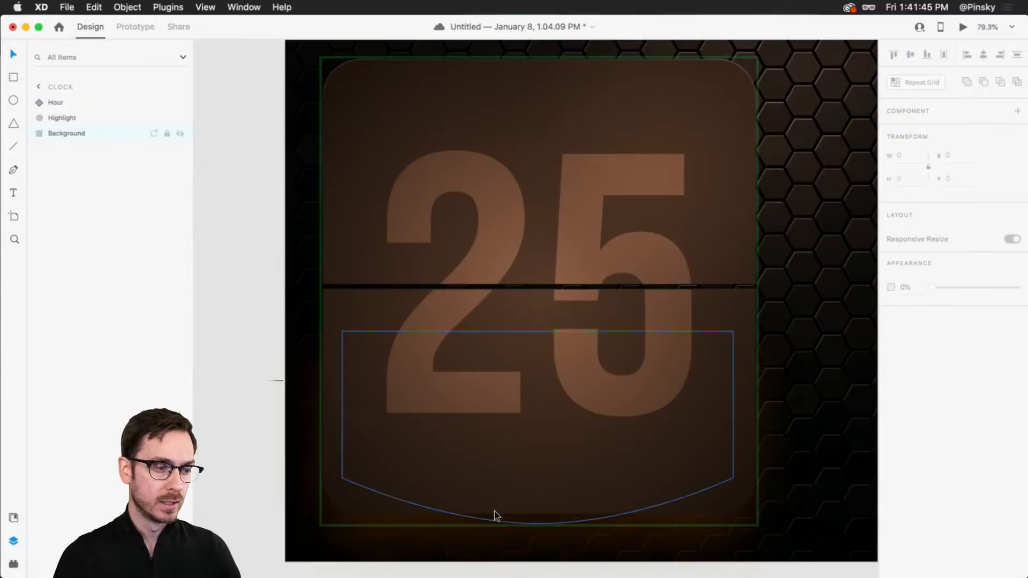
left_click(42, 103)
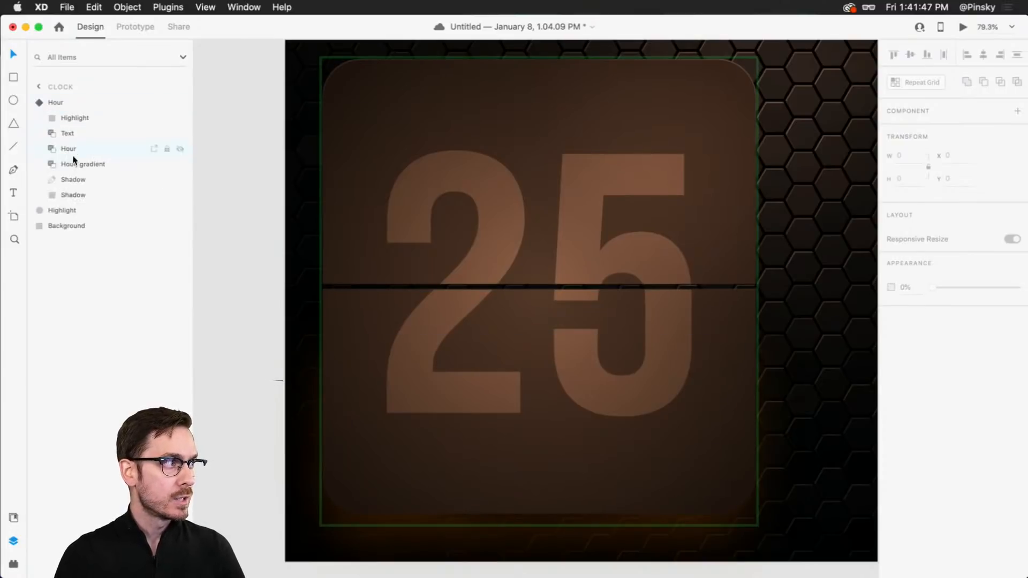
left_click(75, 195)
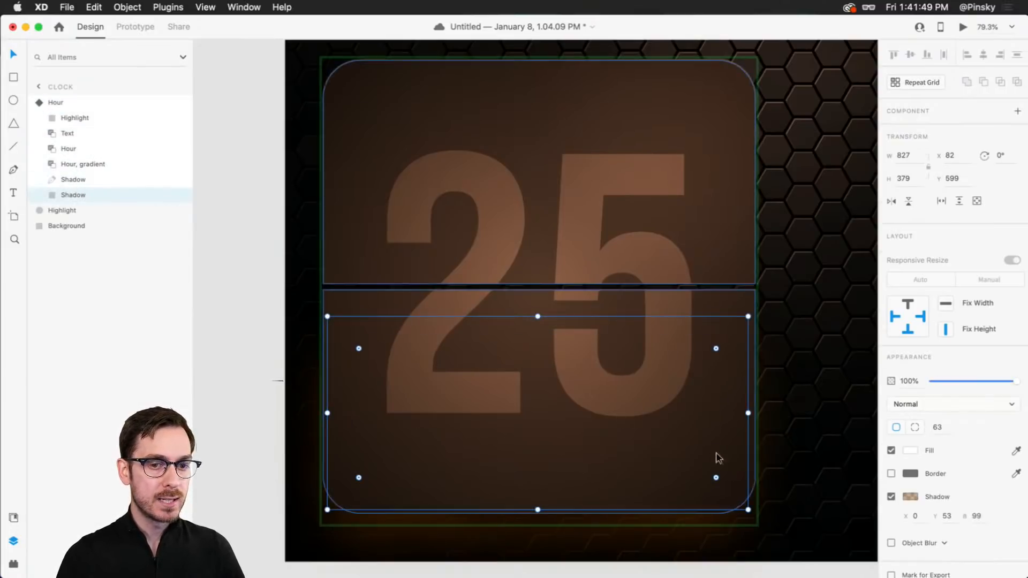
left_click(914, 501)
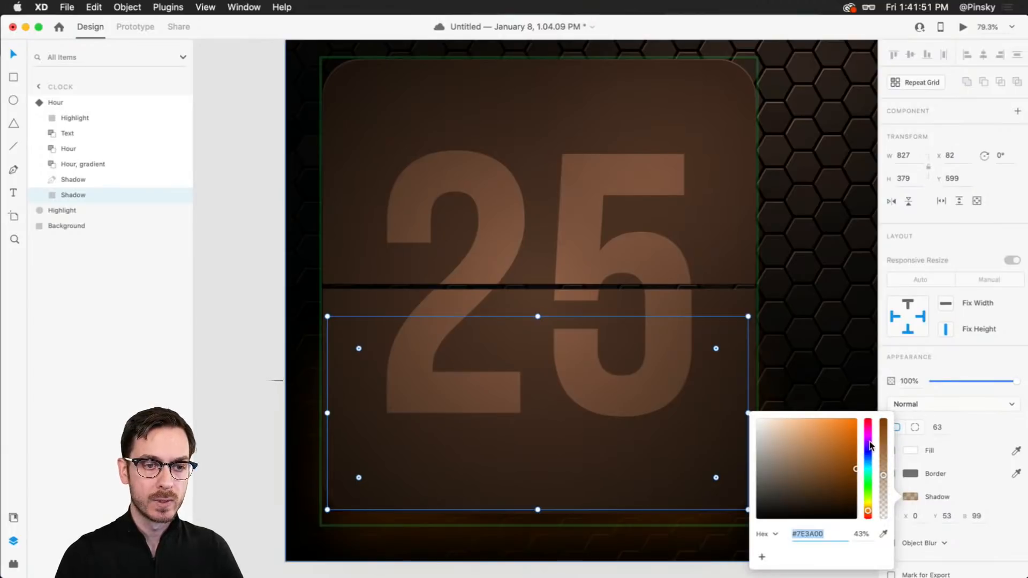
left_click_drag(869, 436, 870, 427)
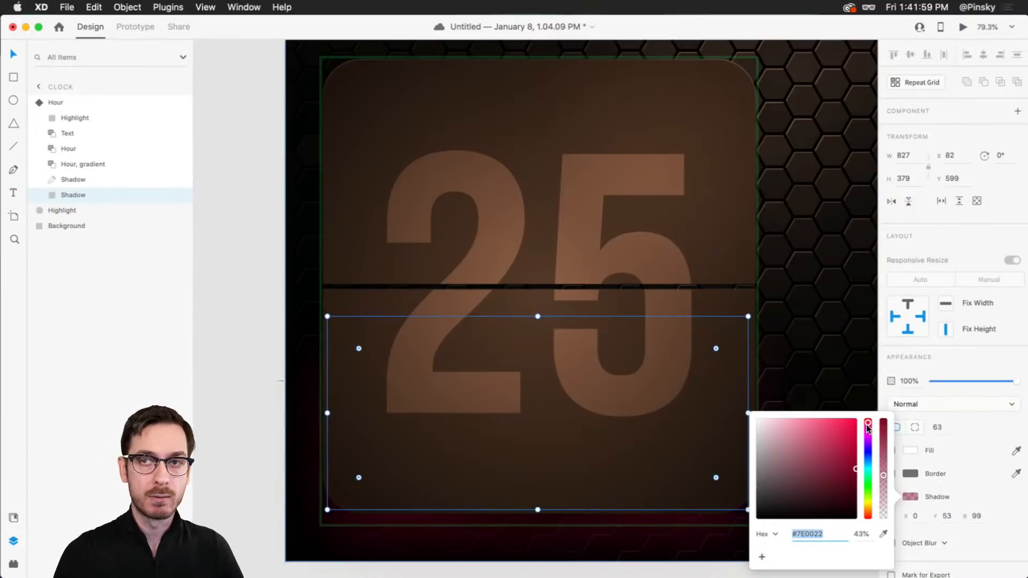
key("Escape")
- Preview the main Hour component's Default and Minutes states, leaving it on Default State
left_click(69, 101)
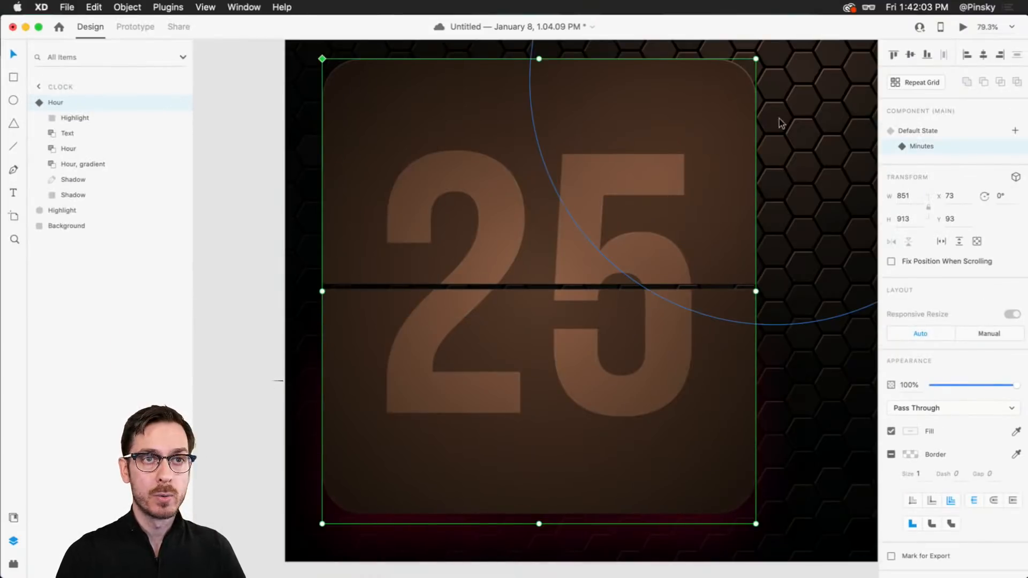
left_click(940, 133)
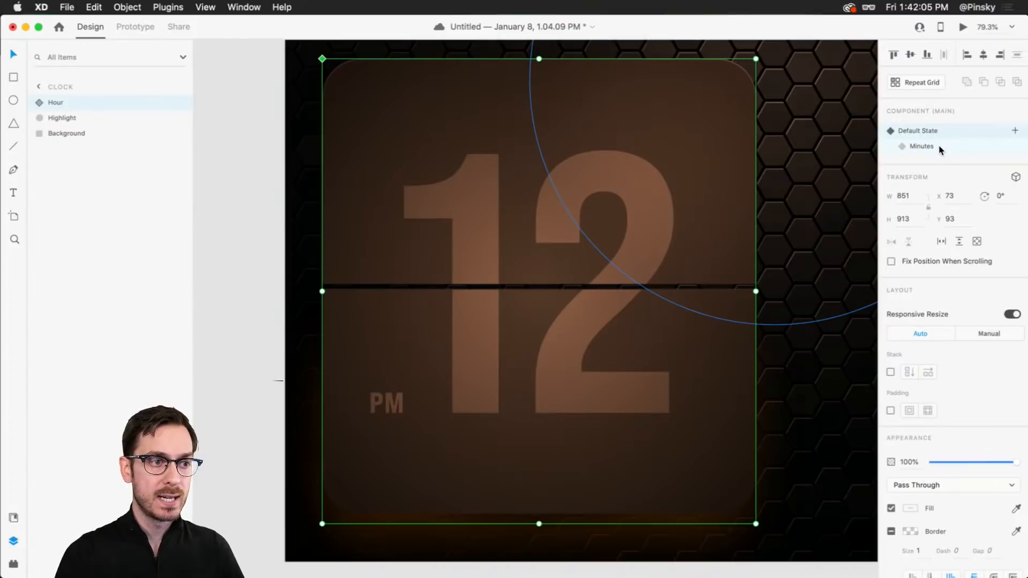
left_click(940, 147)
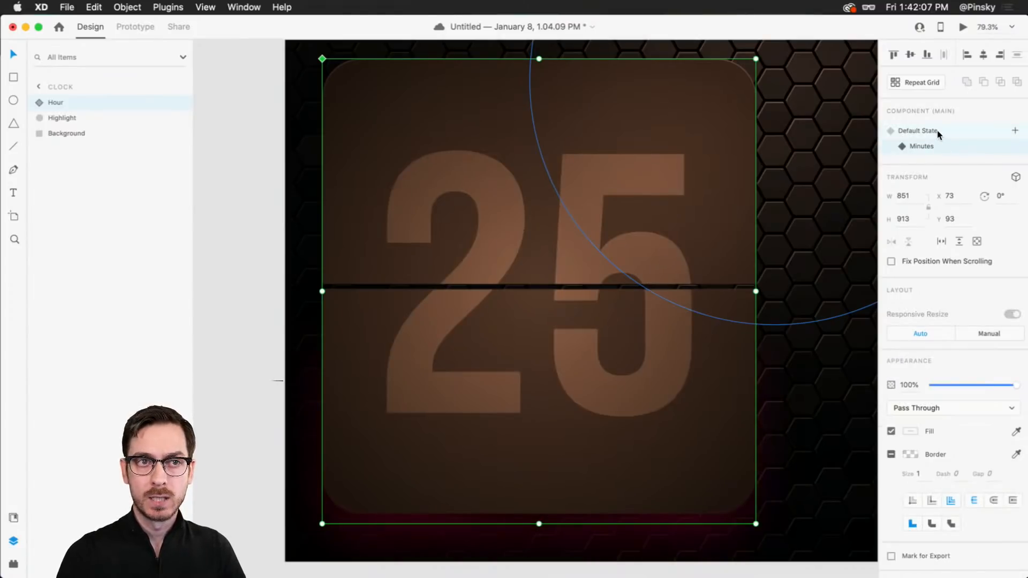
left_click(938, 134)
- Place a copy of the Hour component beside the main one at X 960 and set the copy to the Minutes state
scroll(438, 296, "down", 5)
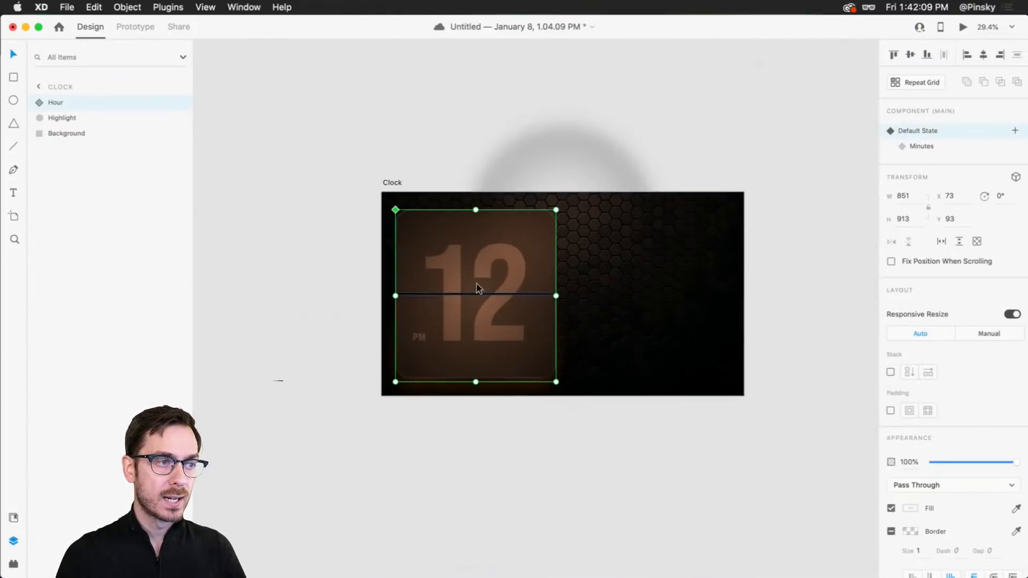
left_click_drag(475, 266, 637, 262)
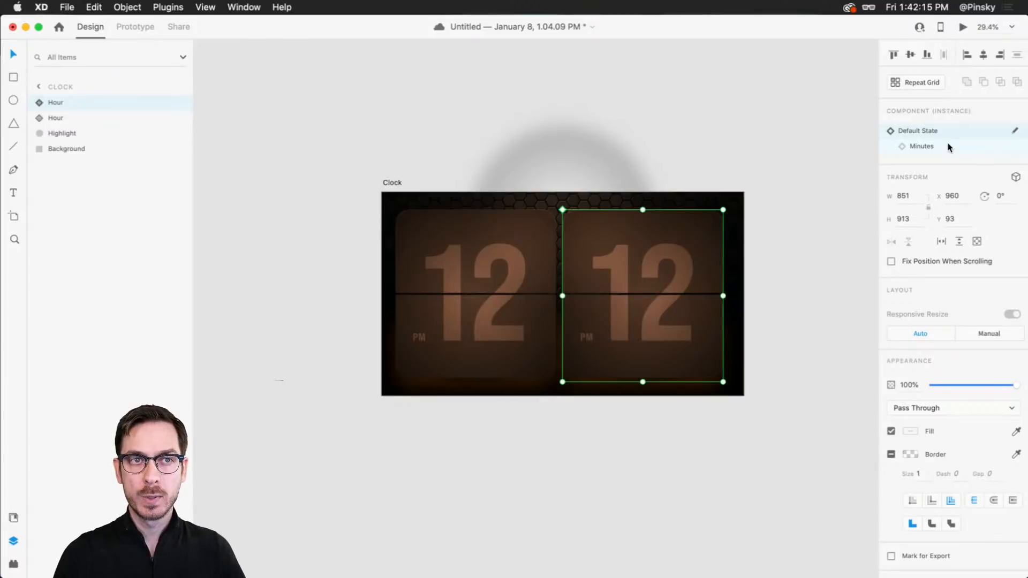
left_click(923, 147)
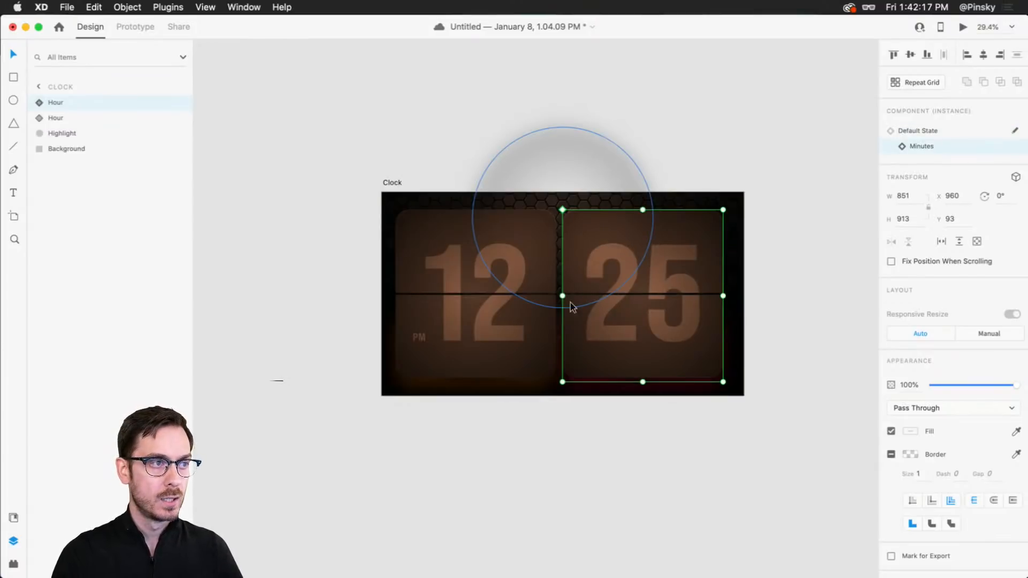
- Select both Hour cards and centre the pair horizontally on the Clock artboard, with the first card at X 91
scroll(555, 302, "up", 3)
left_click(605, 287)
key("super+c")
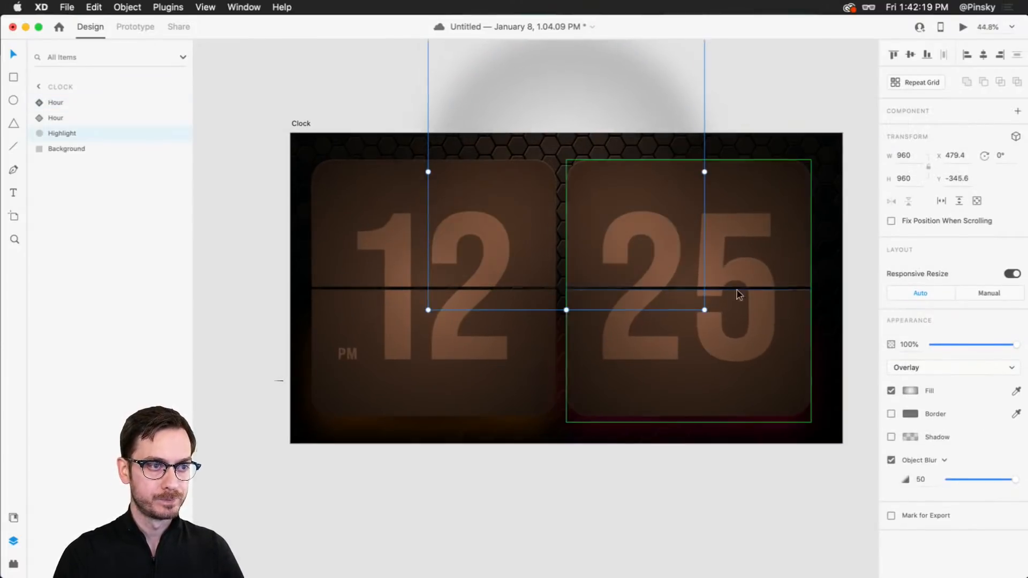
left_click(673, 291)
left_click(493, 264, "shift")
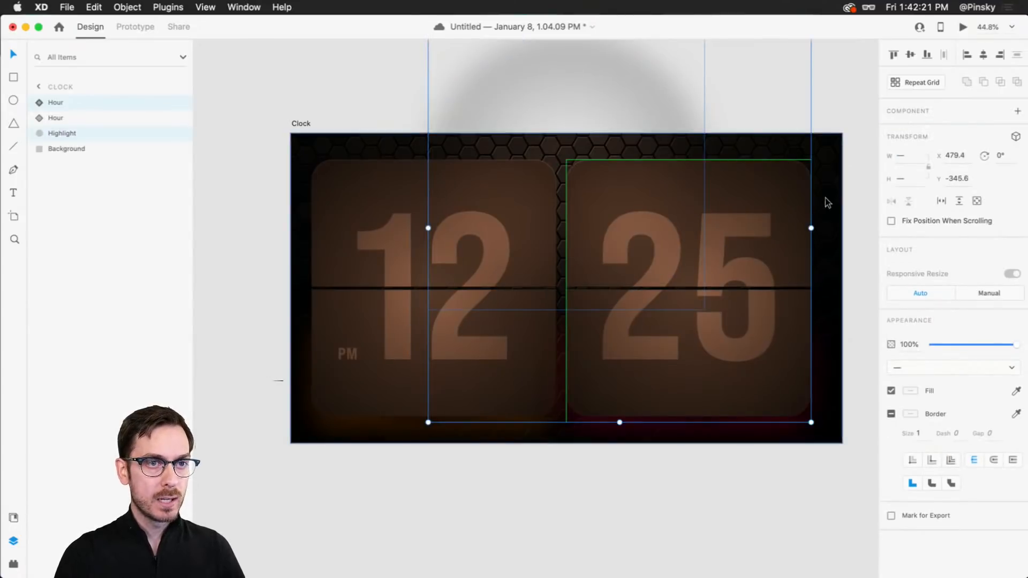
left_click(769, 223)
left_click(420, 245, "shift")
left_click_drag(362, 259, 372, 261)
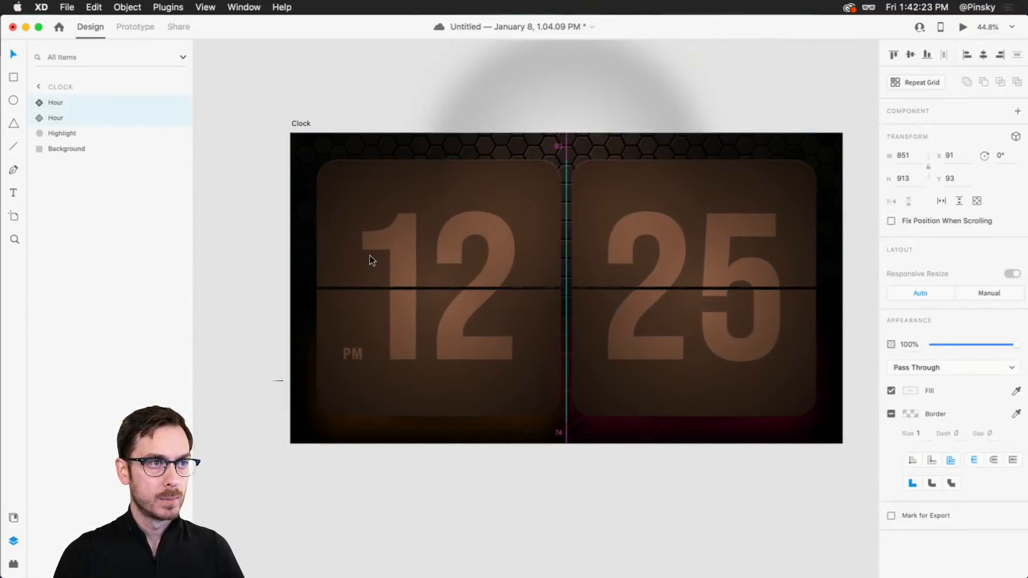
left_click(453, 76)
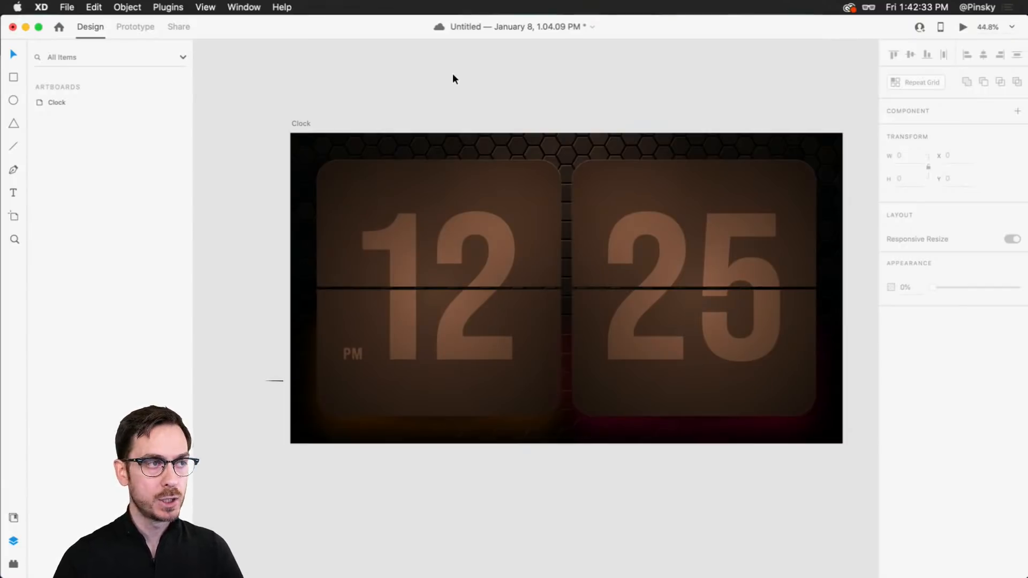
- Duplicate the Clock artboard and switch the copy to portrait orientation at 1080 × 1920
left_click(302, 123)
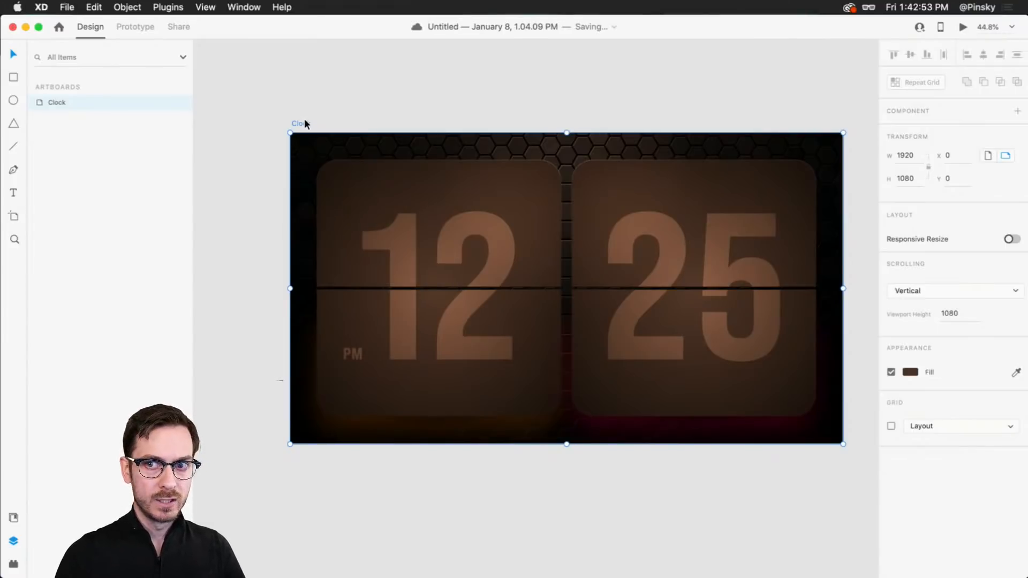
key("super+d")
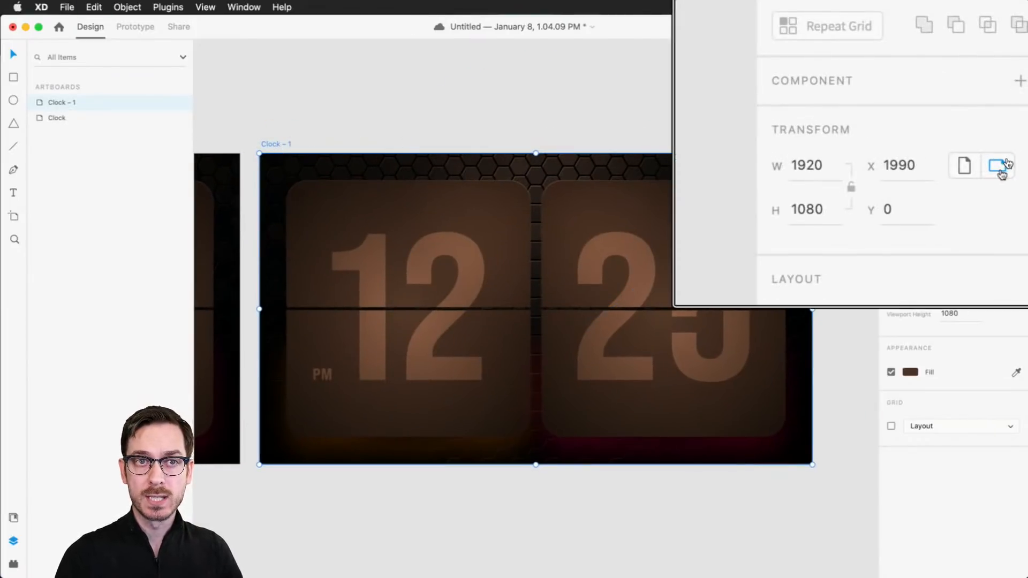
left_click(966, 167)
scroll(493, 292, "left", 5)
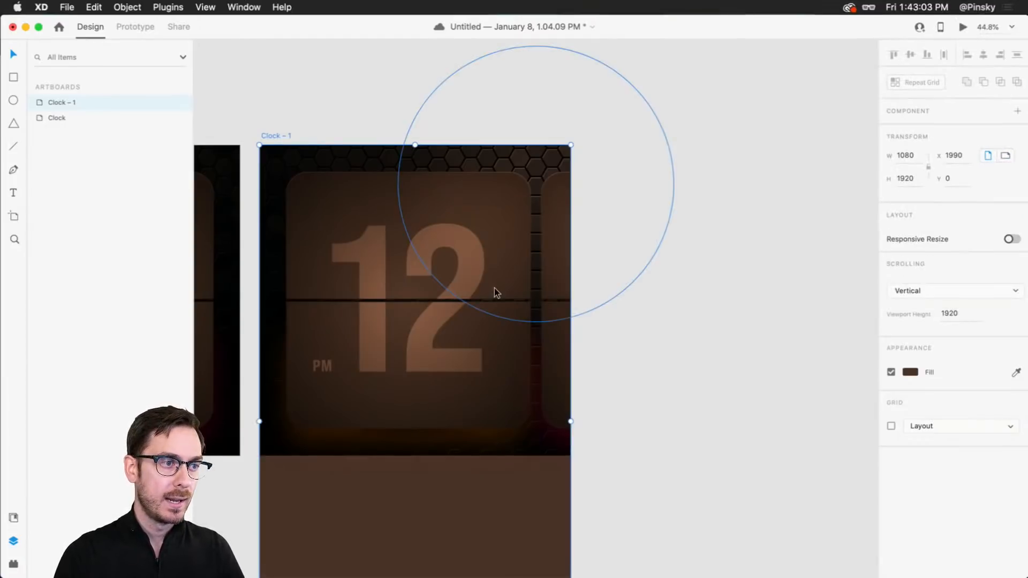
scroll(546, 229, "down", 2)
scroll(553, 235, "down", 3)
- Check how the cards overflow the portrait artboard copy, and delete that copy
double_click(614, 207)
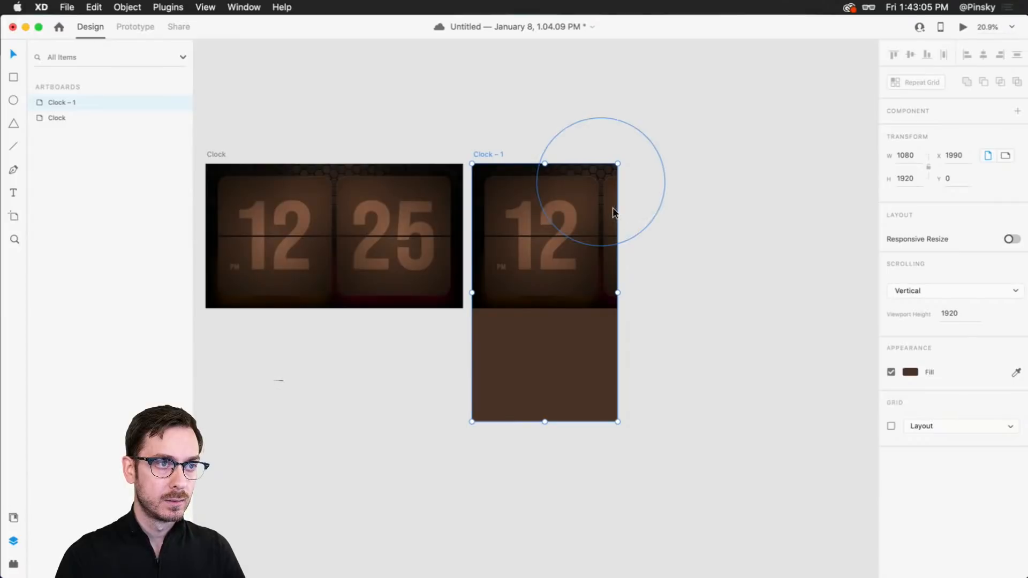
left_click(663, 129)
left_click(578, 209)
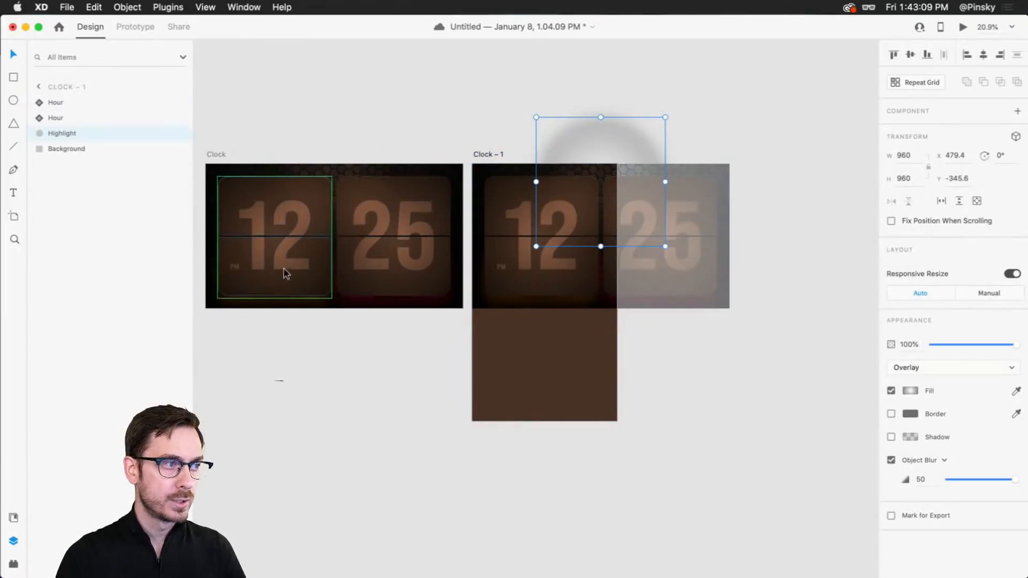
left_click(469, 150)
key("Delete")
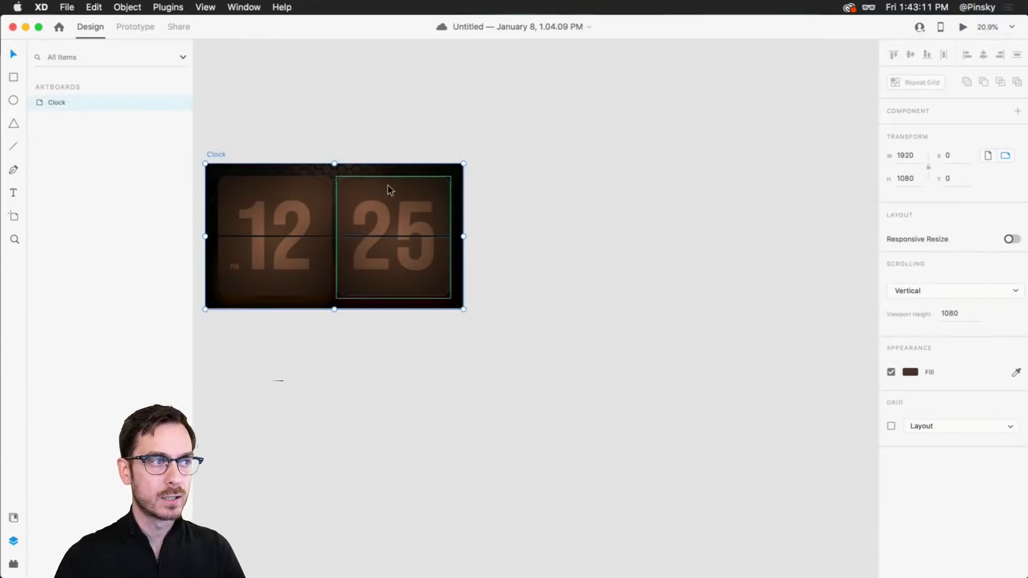
- Delete the Minutes card showing 25 from the Clock artboard
scroll(409, 211, "left", 4)
scroll(337, 239, "up", 3)
left_click(584, 284)
key("Delete")
- Group the remaining Hour component and name the group Clock
left_click(387, 301)
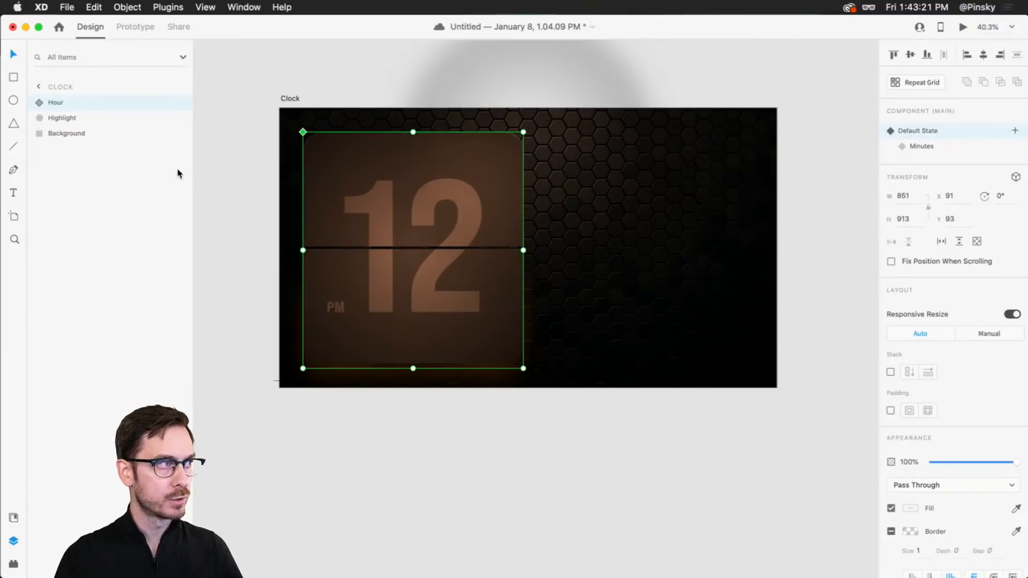
key("super+shift+g")
double_click(61, 102)
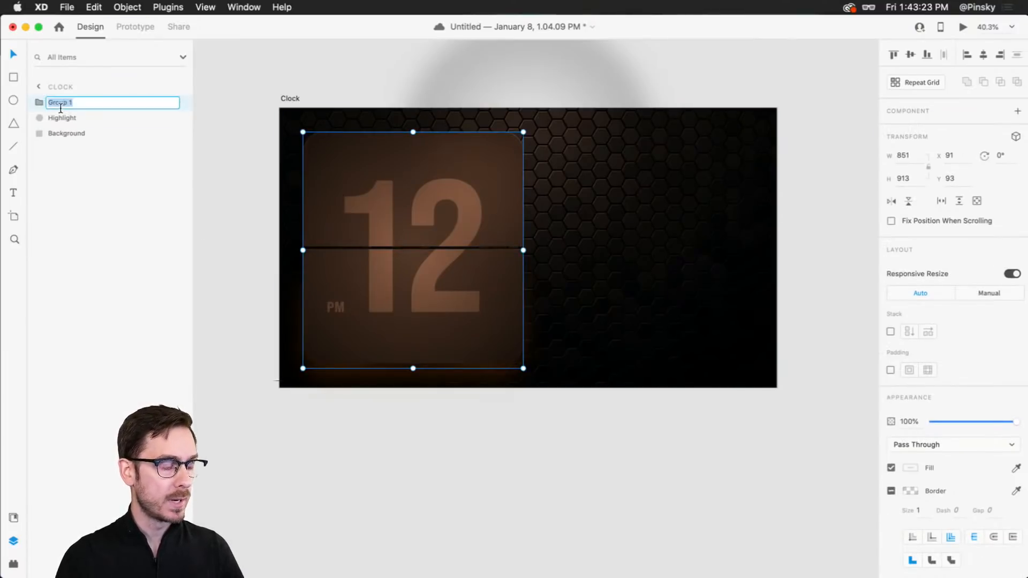
type("Clock")
key("Return")
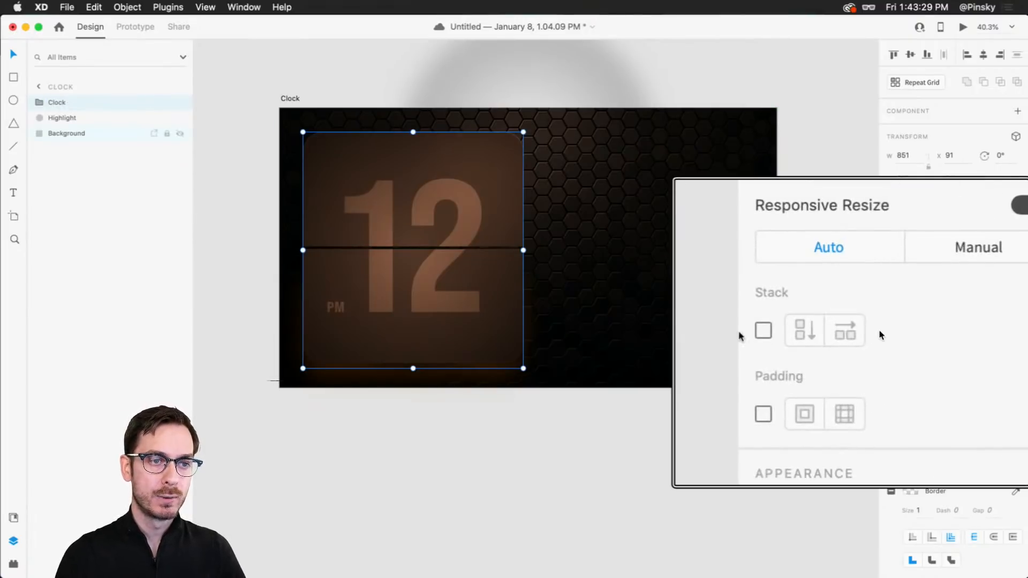
- Turn on a horizontal Stack for the Clock group and duplicate the Hour component inside it
left_click(764, 331)
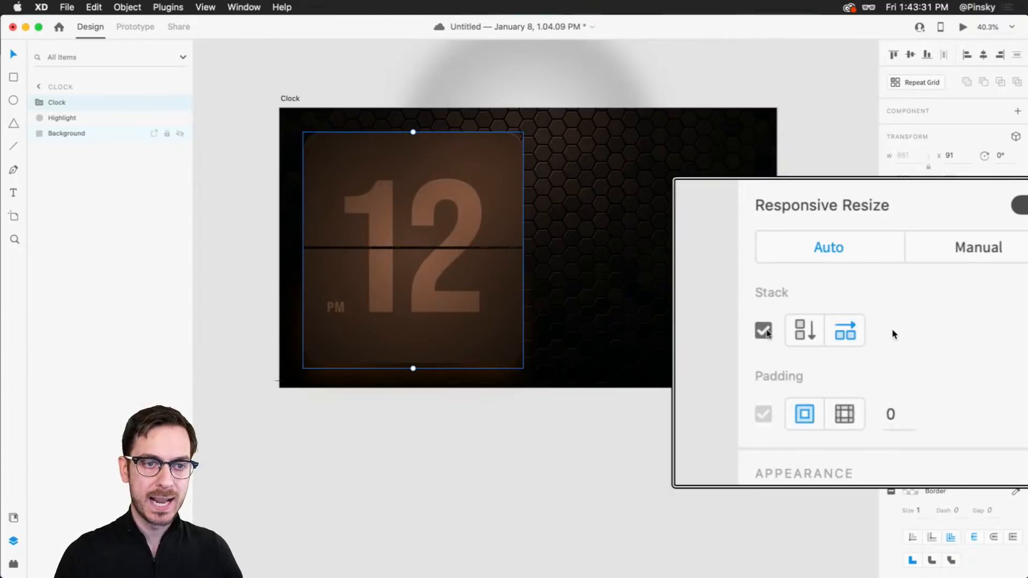
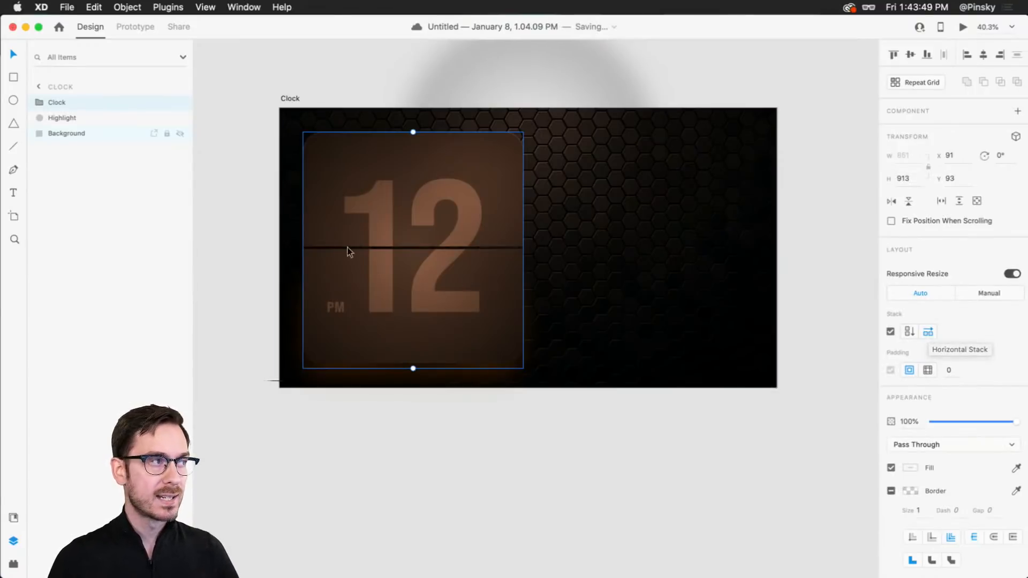
left_click(42, 103)
left_click(68, 117)
key("super+d")
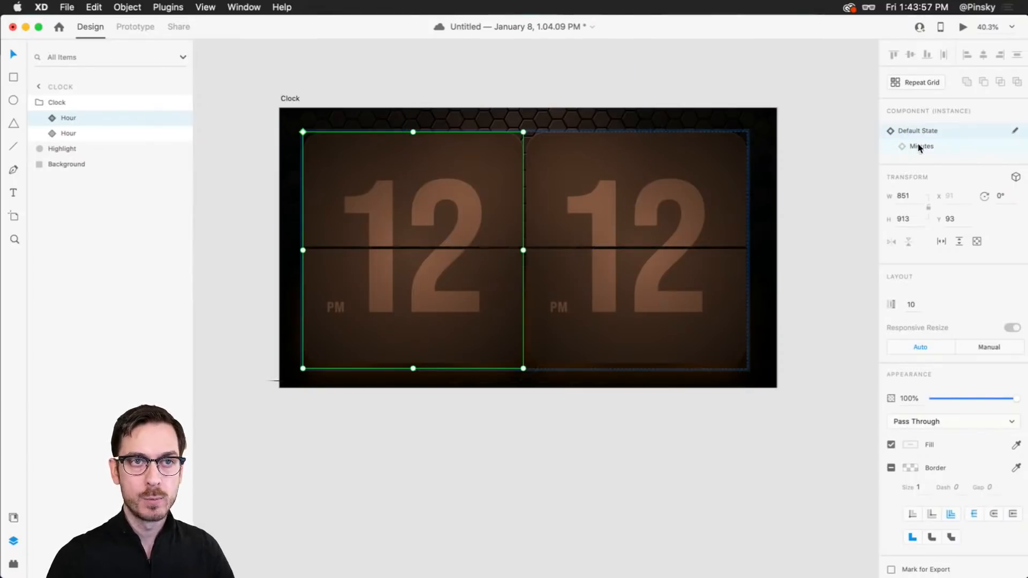
- Try the Minutes state on the first stacked card, return it to Default State, and set the second card to Minutes
left_click(941, 144)
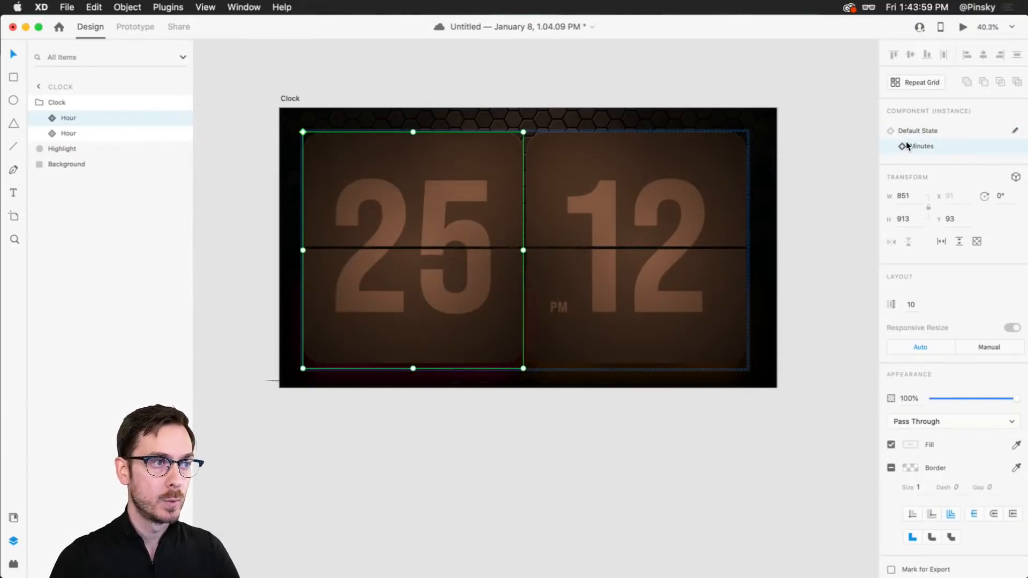
left_click(937, 131)
left_click(613, 268)
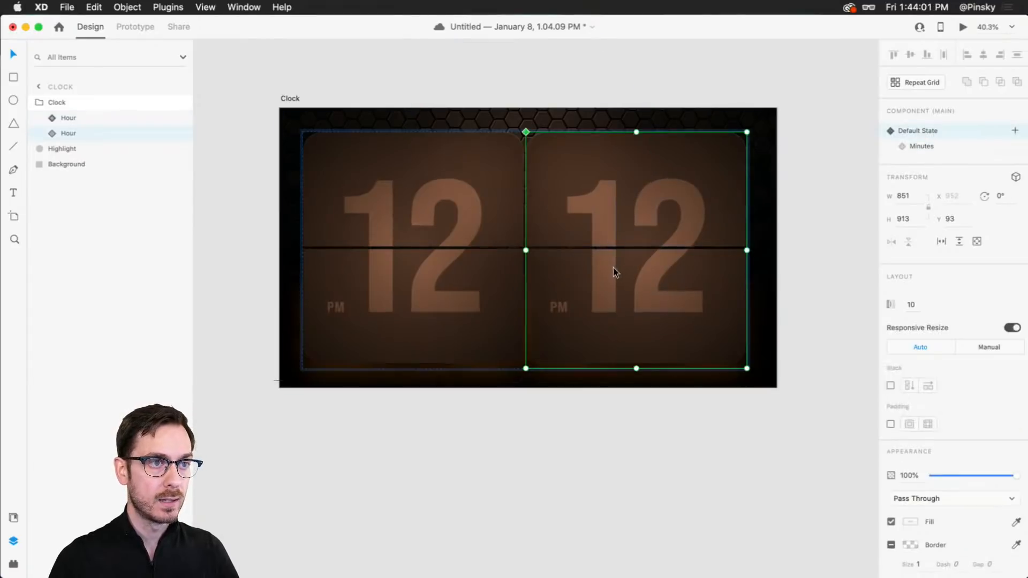
left_click(944, 148)
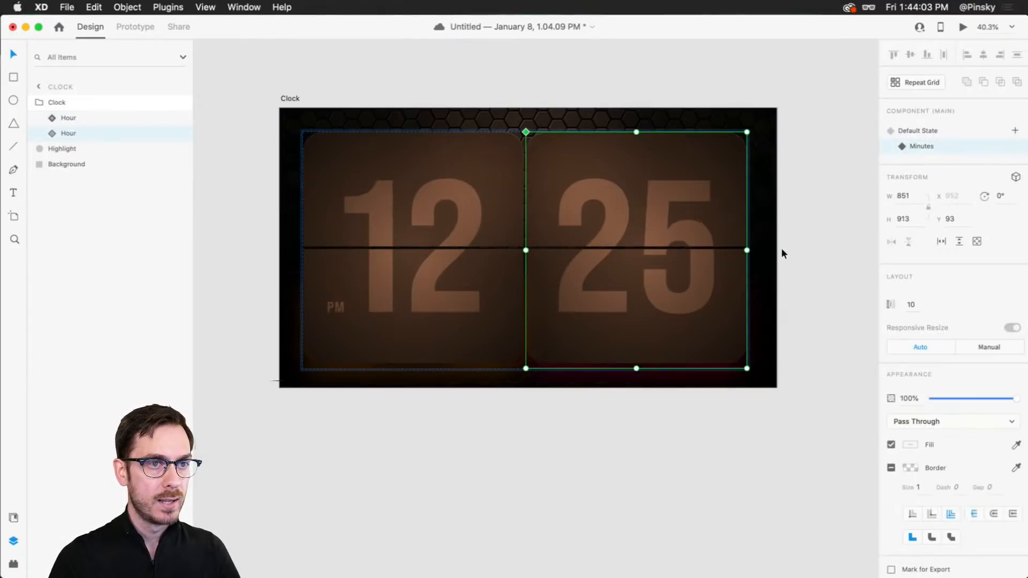
- Widen the stack spacing between the two cards to 42 and shift the Clock group to X 88
left_click_drag(526, 229, 534, 227)
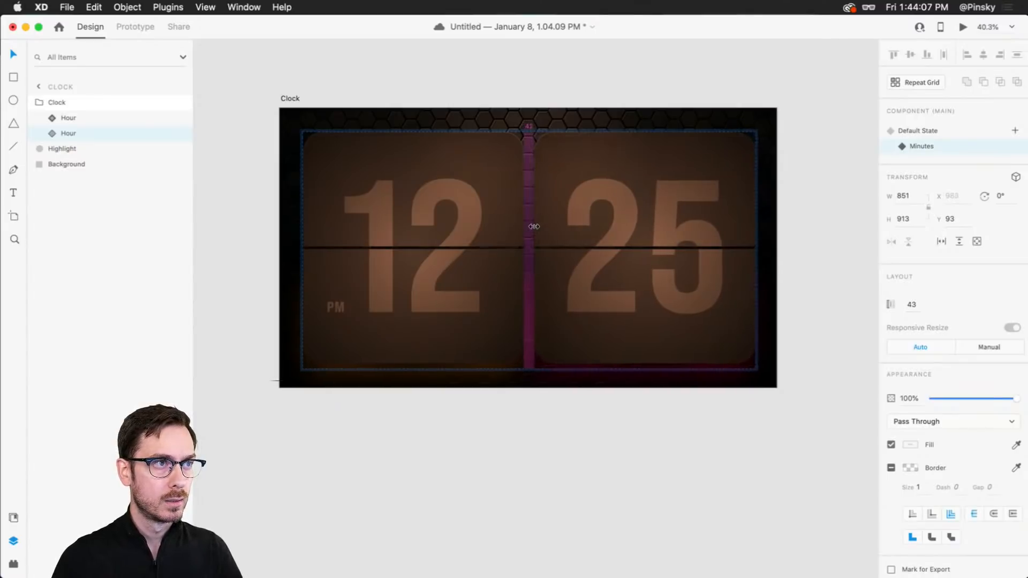
left_click(615, 218)
left_click(617, 217)
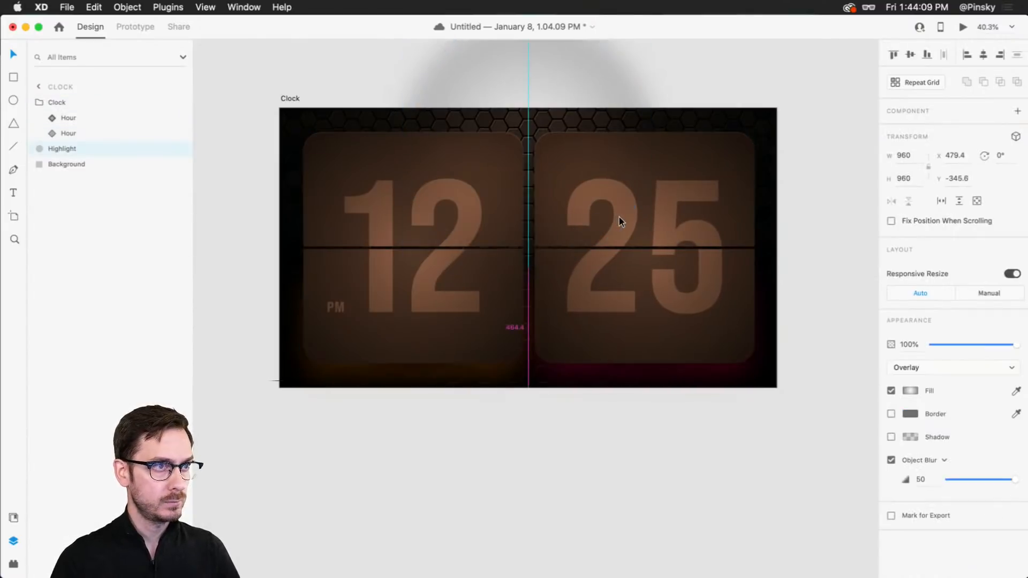
left_click(327, 277)
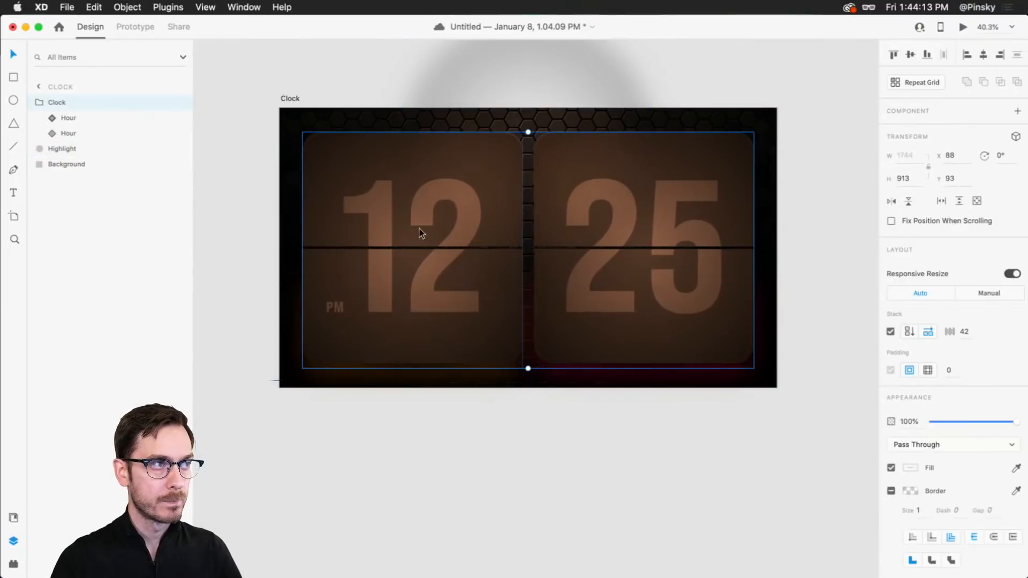
- Duplicate the Clock artboard and switch the copy to portrait orientation
left_click(289, 98)
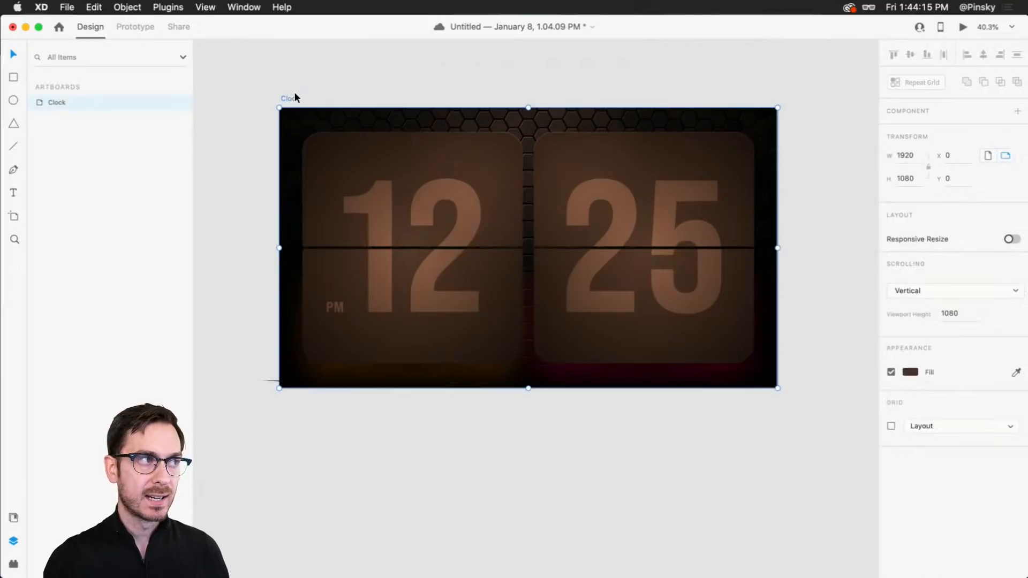
key("super+d")
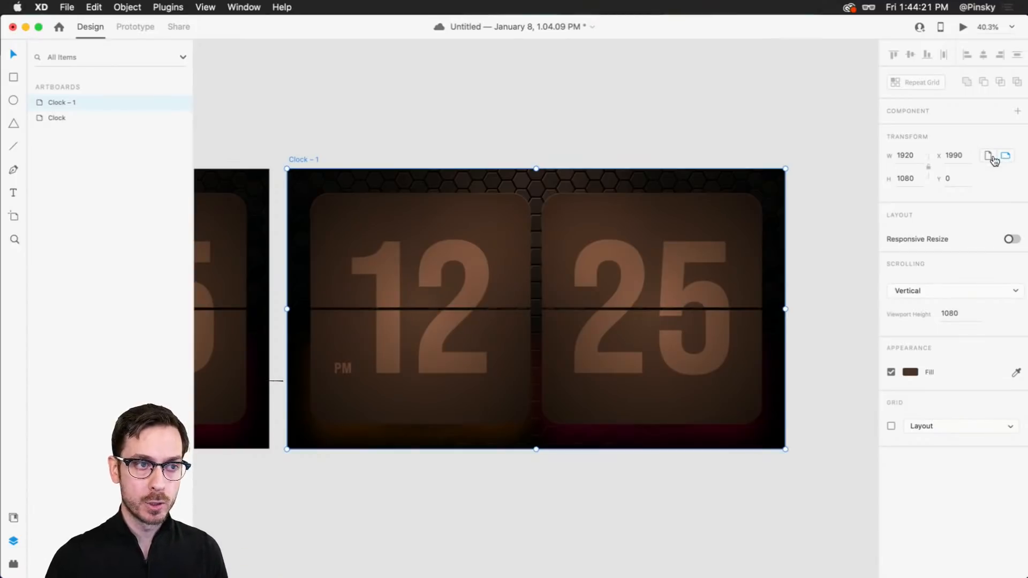
left_click(988, 156)
- Change the Clock group's Stack from horizontal to vertical on the portrait artboard
left_click(455, 271)
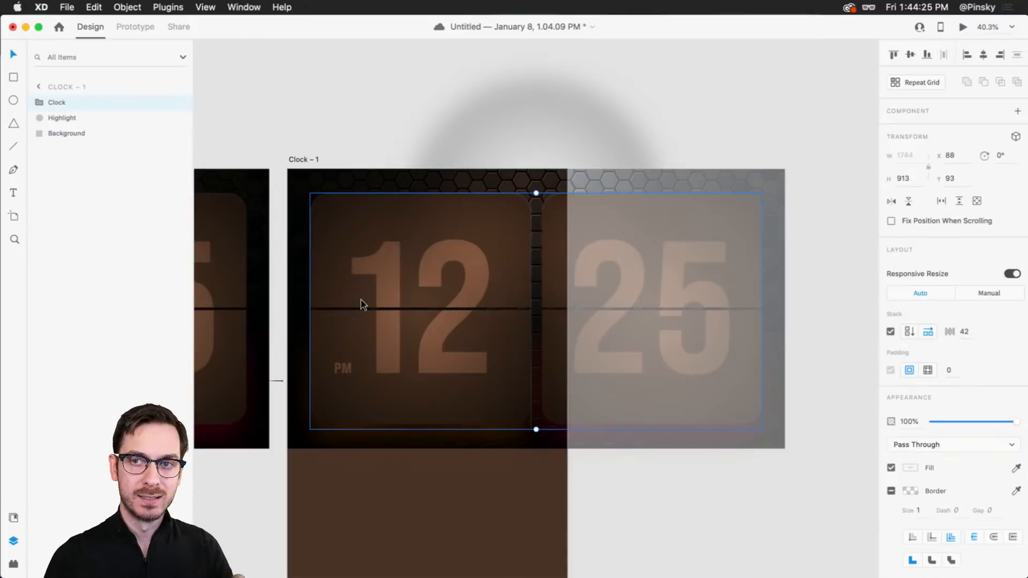
left_click(911, 332)
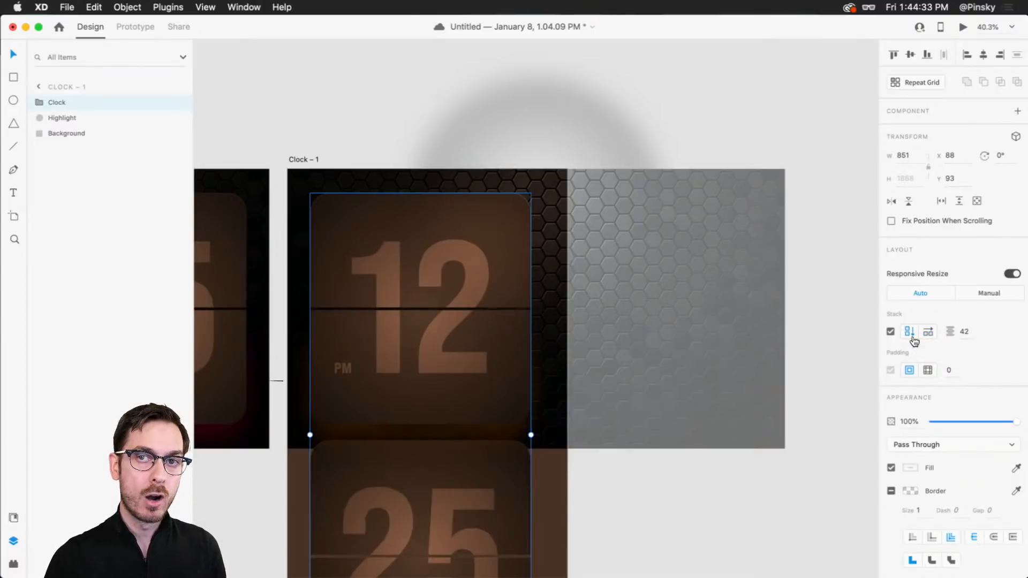
scroll(585, 245, "down", 3)
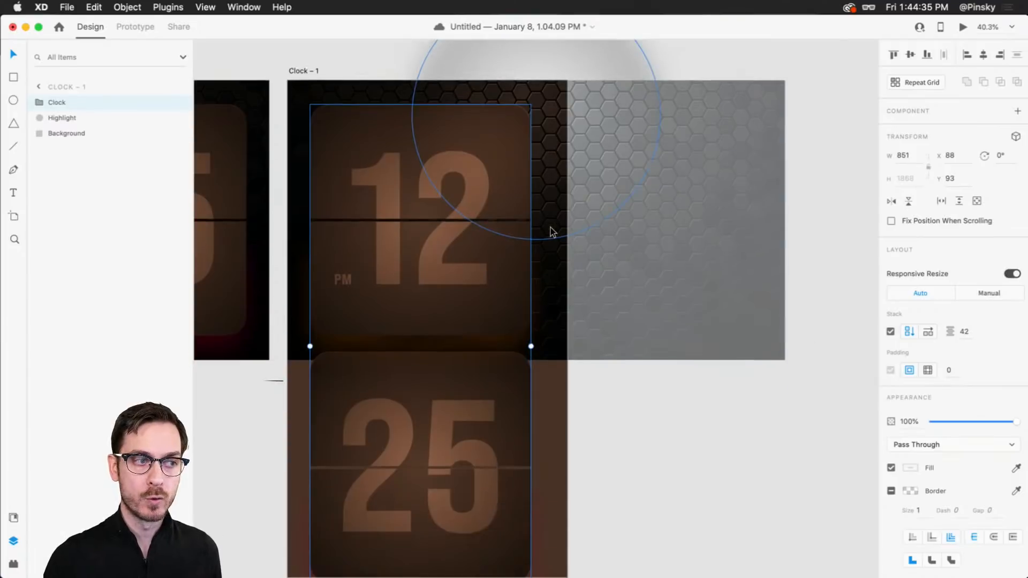
- Resize the Background rectangle on the portrait artboard to 1080 by 2000 so it covers the whole artboard
left_click(629, 326)
scroll(631, 325, "down", 3)
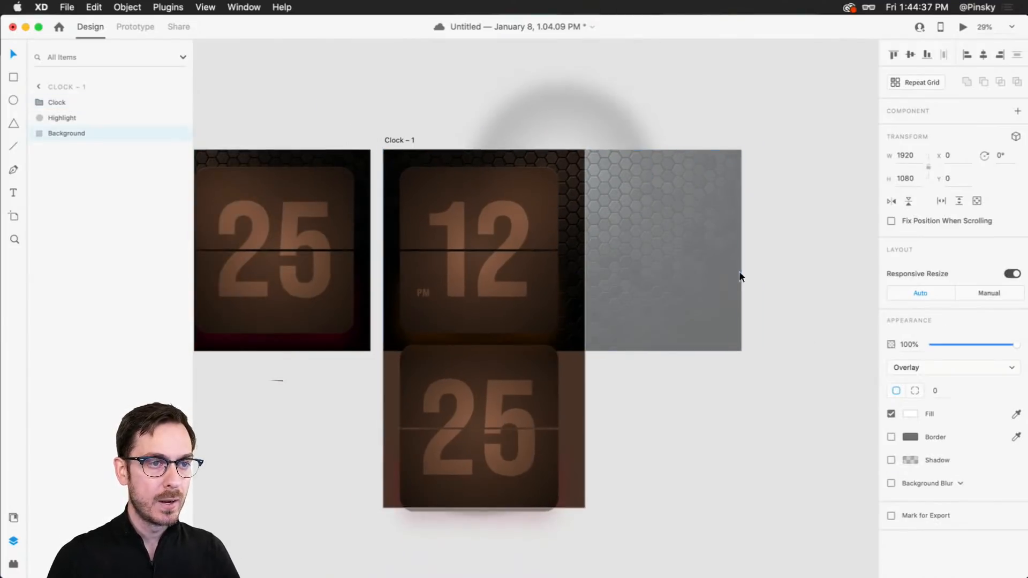
left_click_drag(742, 352, 583, 525)
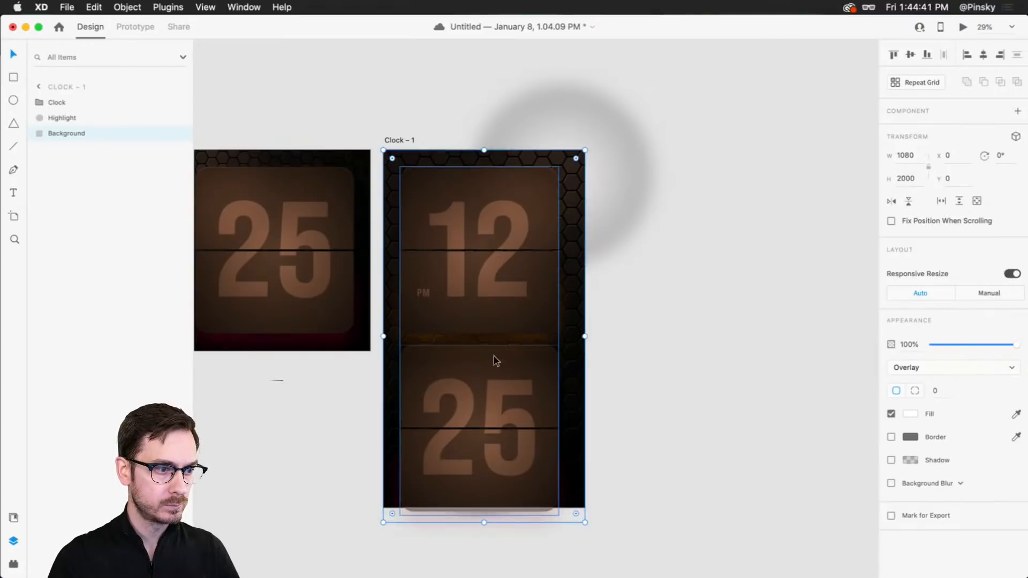
- Reduce the spacing between the two vertically stacked cards to 0 and place the Clock group centrally at X 114
left_click(493, 341)
mouse_move(493, 311)
left_mouse_down()
mouse_move(493, 297)
mouse_move(493, 325)
left_mouse_up()
double_click(487, 339)
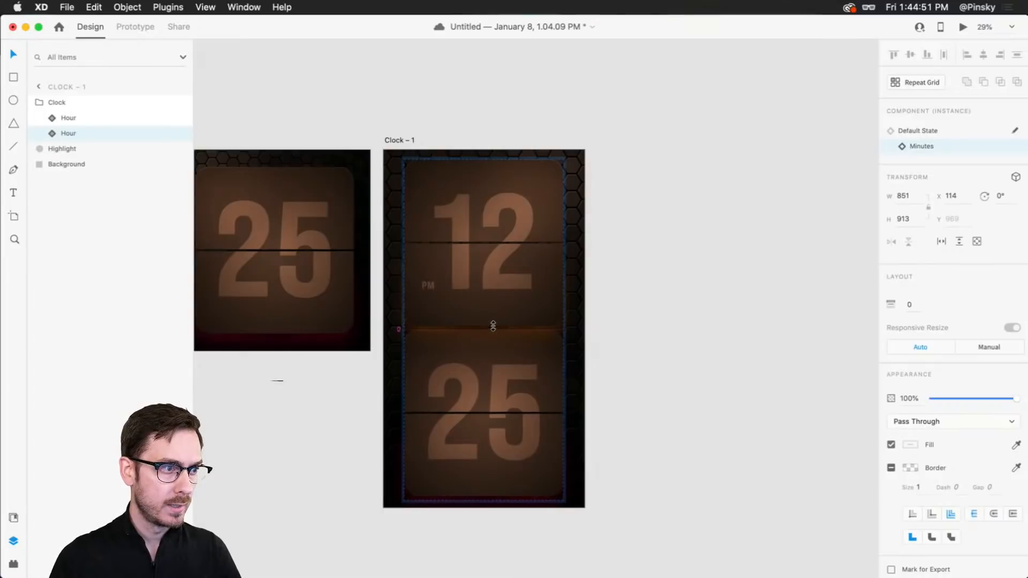
key("Escape")
- Move the portrait artboard's Highlight circle to X 59.4, Y 479.4 and hide its layer
left_click(521, 247)
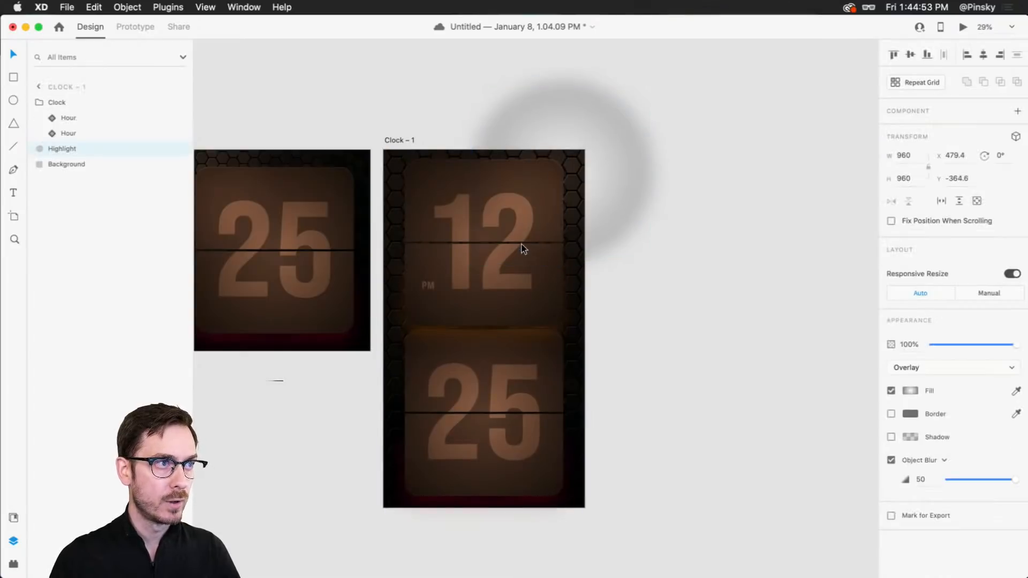
left_click_drag(610, 152, 508, 292)
left_click(662, 176)
double_click(574, 177)
left_click_drag(574, 177, 493, 326)
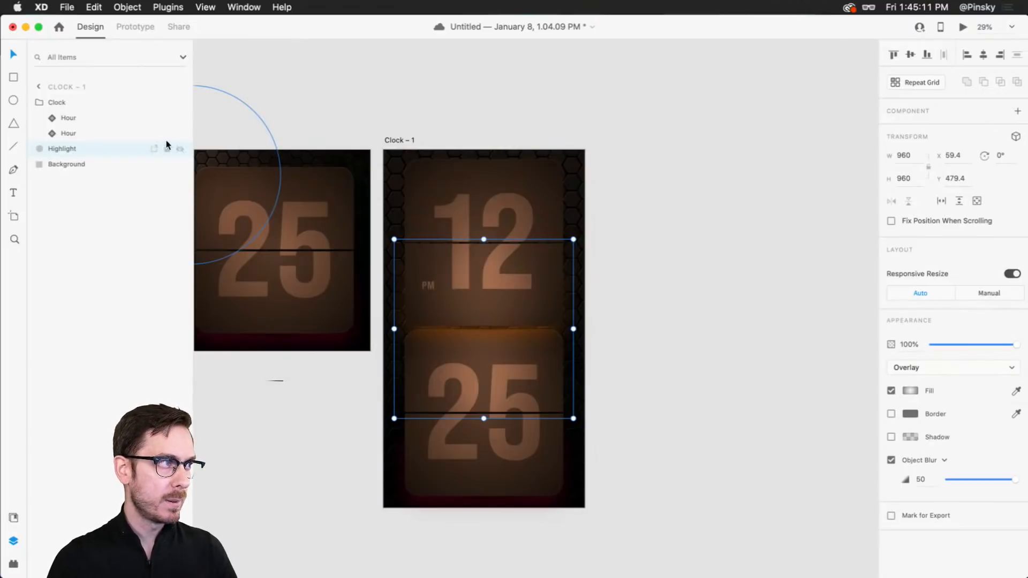
left_click(180, 150)
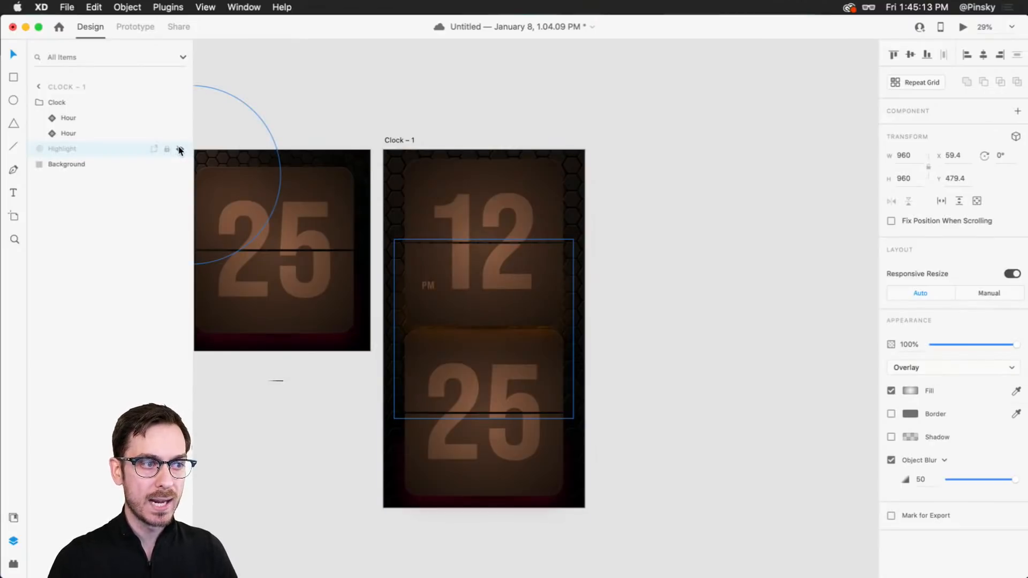
left_click(804, 371)
- Save the document with both the landscape and portrait clock artboards
scroll(500, 345, "up", 5)
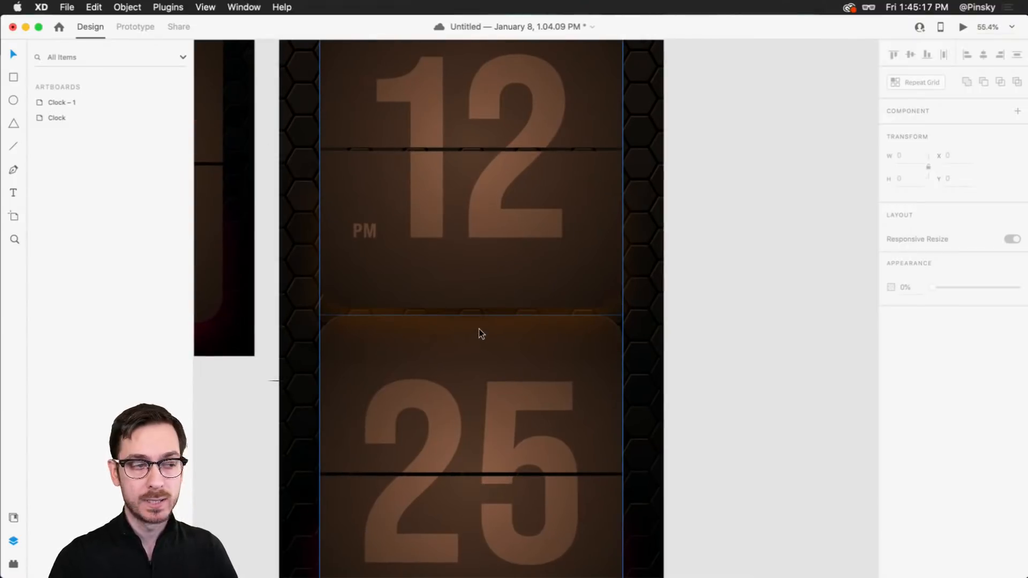
scroll(722, 331, "down", 5)
scroll(724, 333, "up", 2)
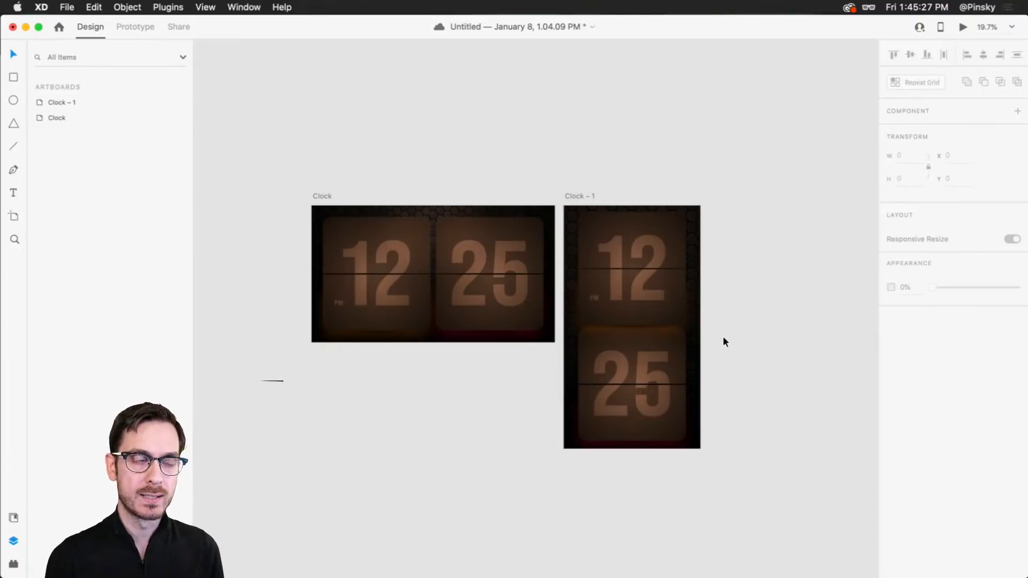
key("super+s")
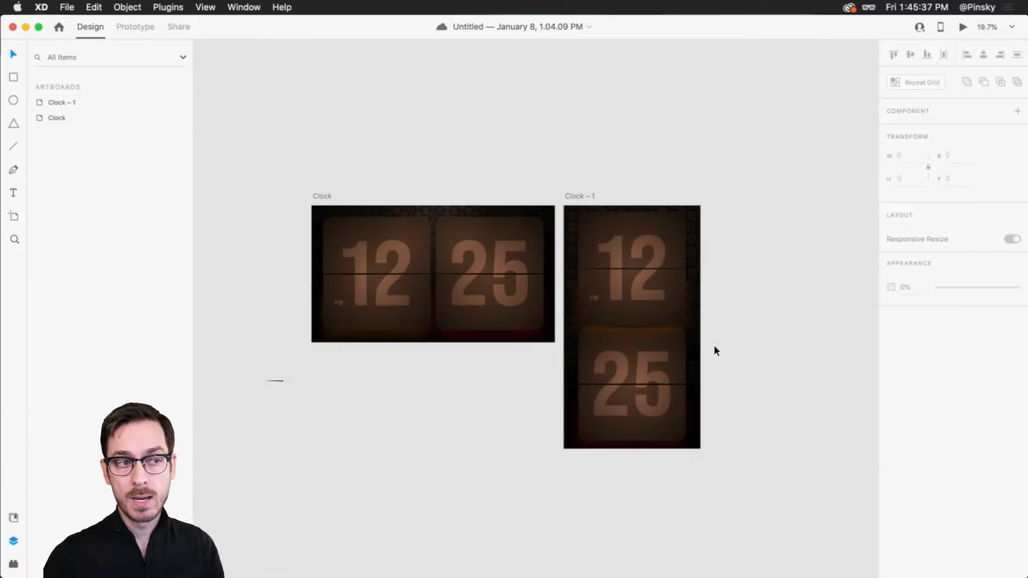
- Open the main component of the portrait artboard's minutes card for editing
scroll(646, 429, "up", 10)
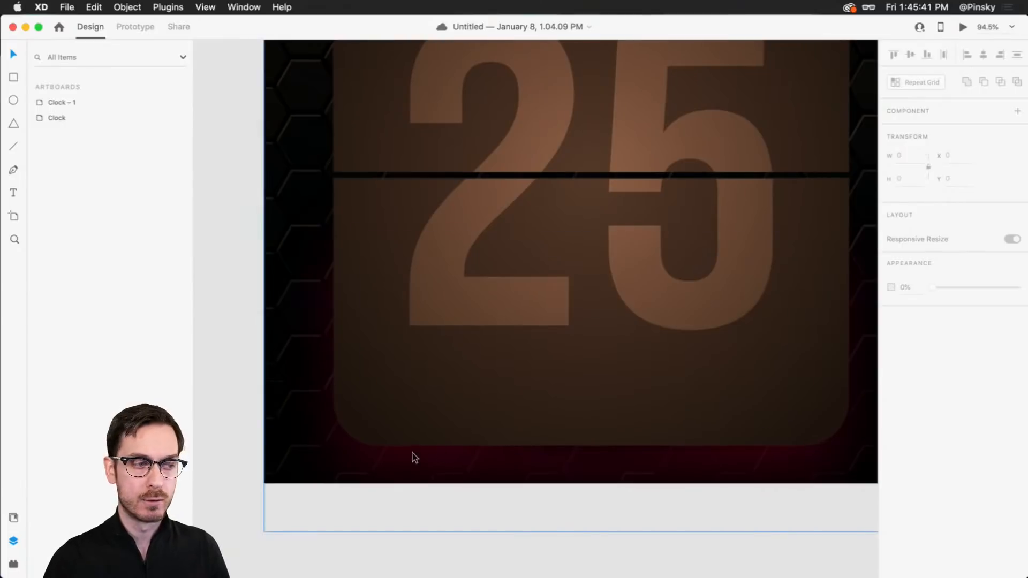
scroll(407, 454, "down", 5)
scroll(411, 384, "left", 5)
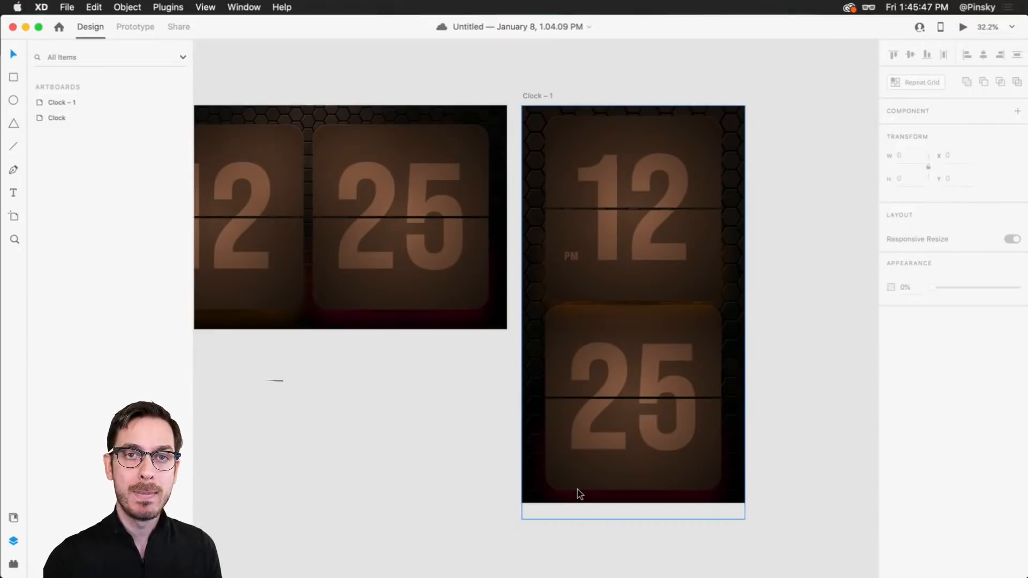
left_click(590, 423)
right_click(589, 428)
double_click(578, 426)
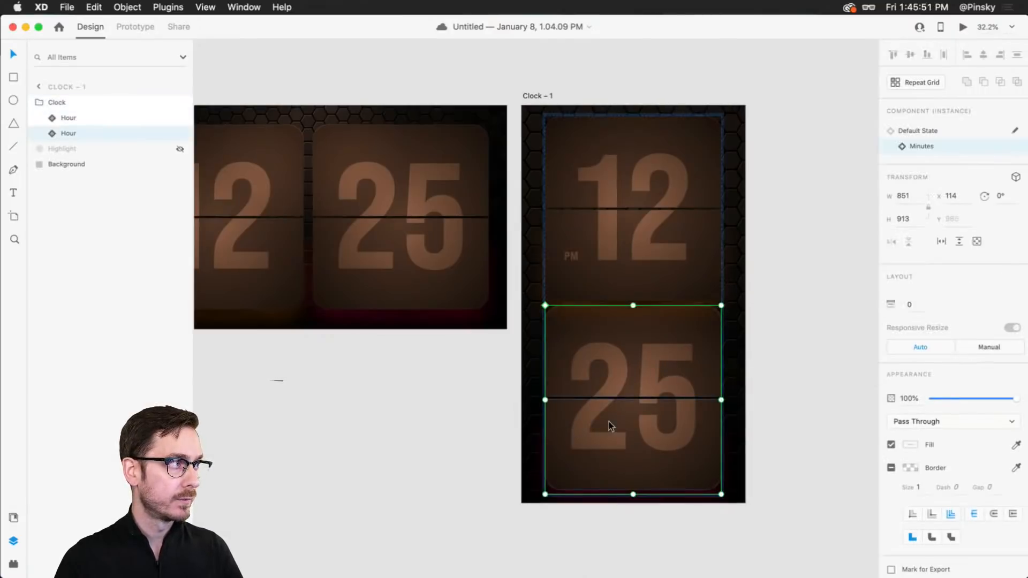
right_click(600, 423)
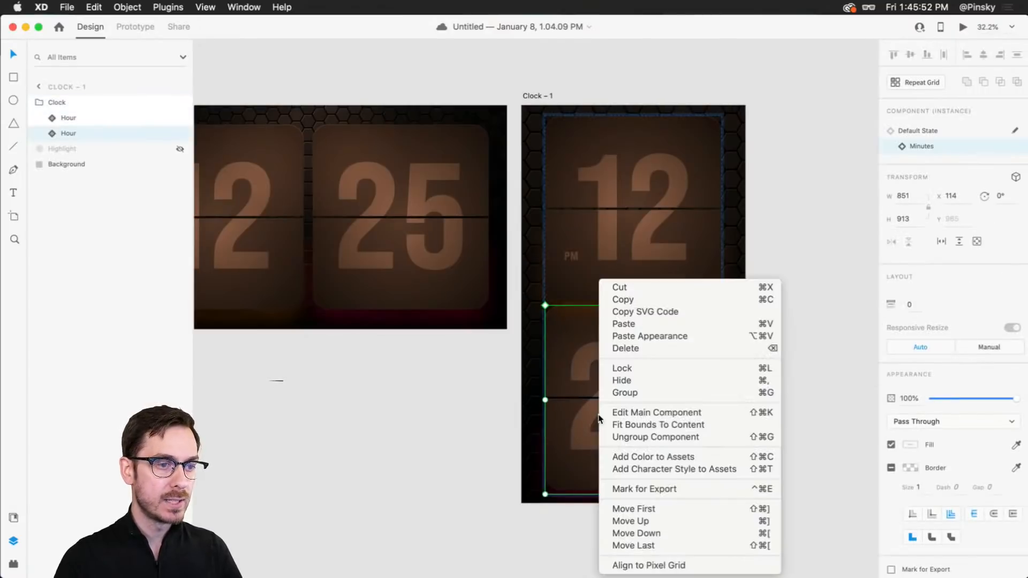
left_click(639, 414)
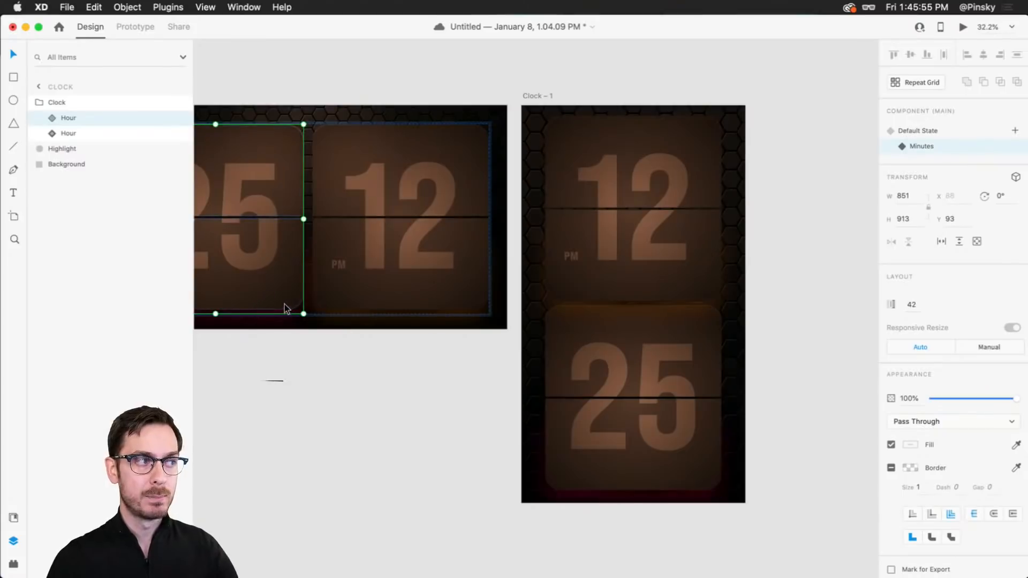
scroll(373, 270, "up", 5)
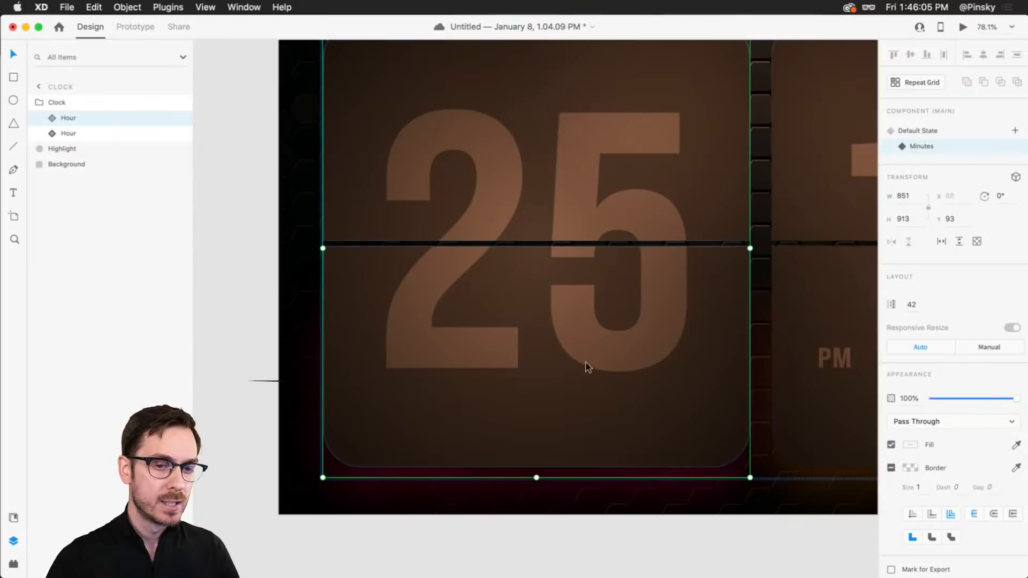
- Recolor the drop shadow of the Minutes state's bottommost Shadow rectangle to blue and return the main Hour component to Default State
double_click(374, 458)
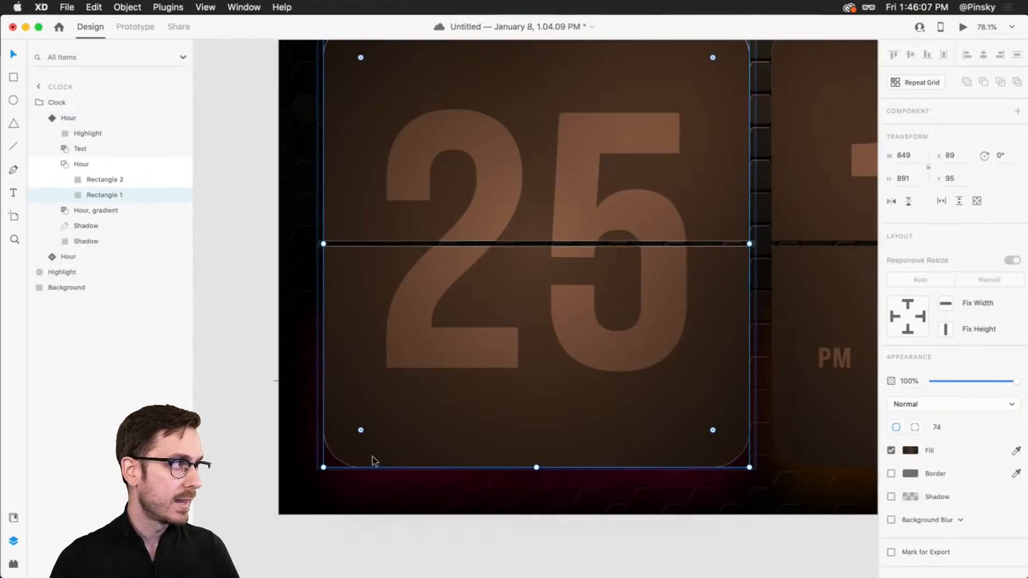
left_click(85, 226)
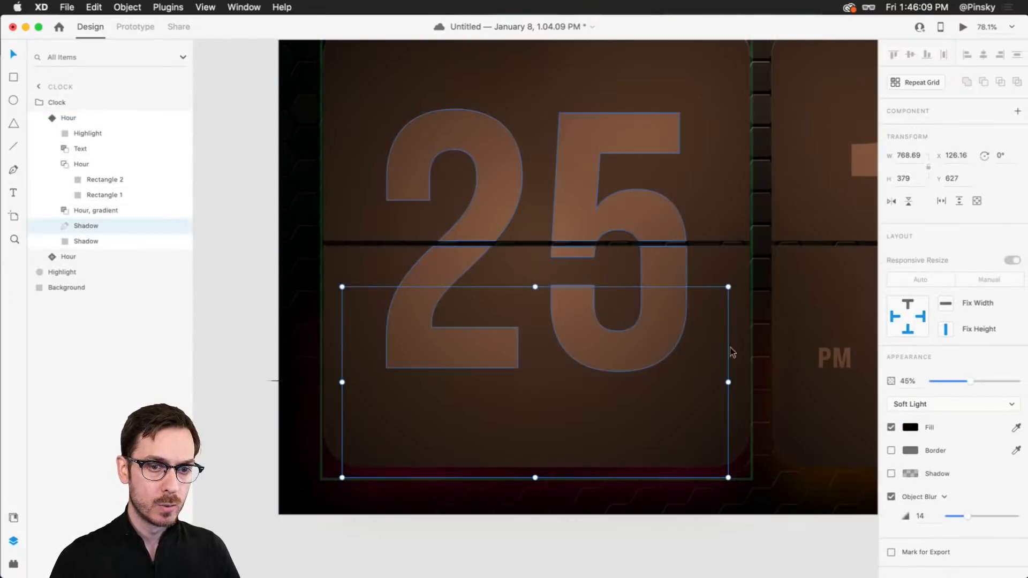
left_click(85, 241)
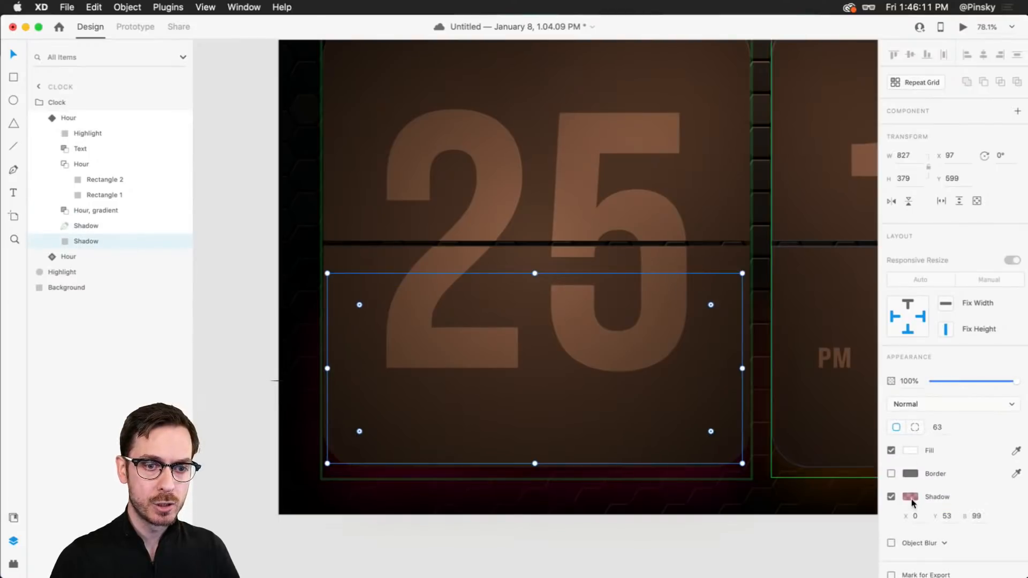
left_click(910, 497)
left_click_drag(868, 439, 868, 463)
key("Escape")
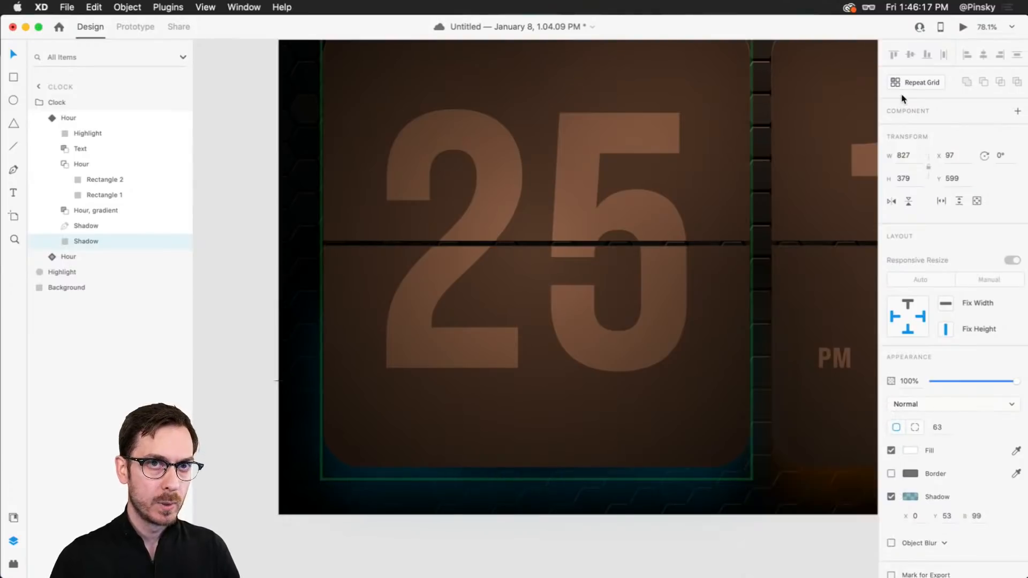
key("Escape")
key("Escape")
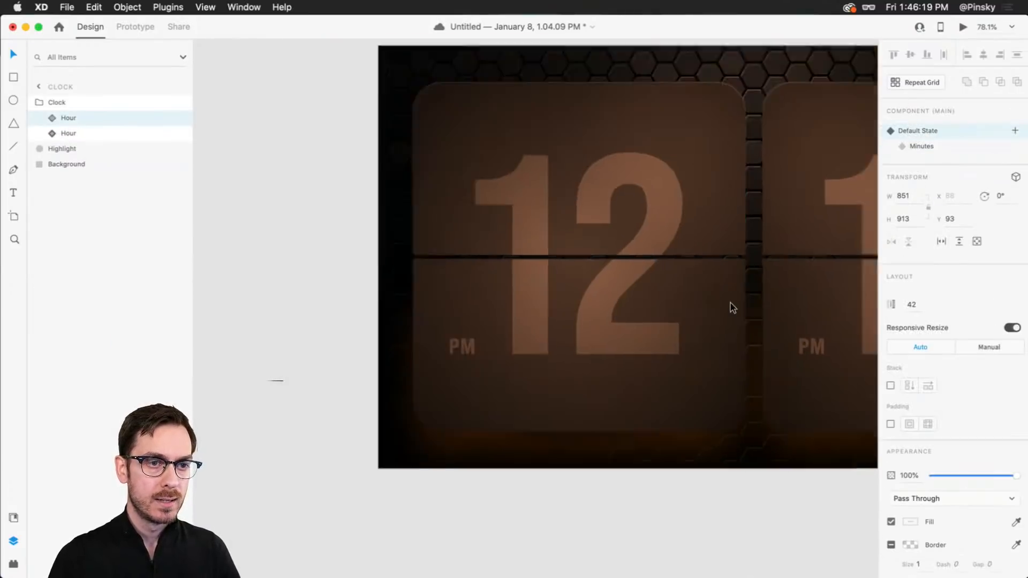
- Examine how the blue shadow carries over to the minutes cards on the landscape and portrait artboards
key("super+minus")
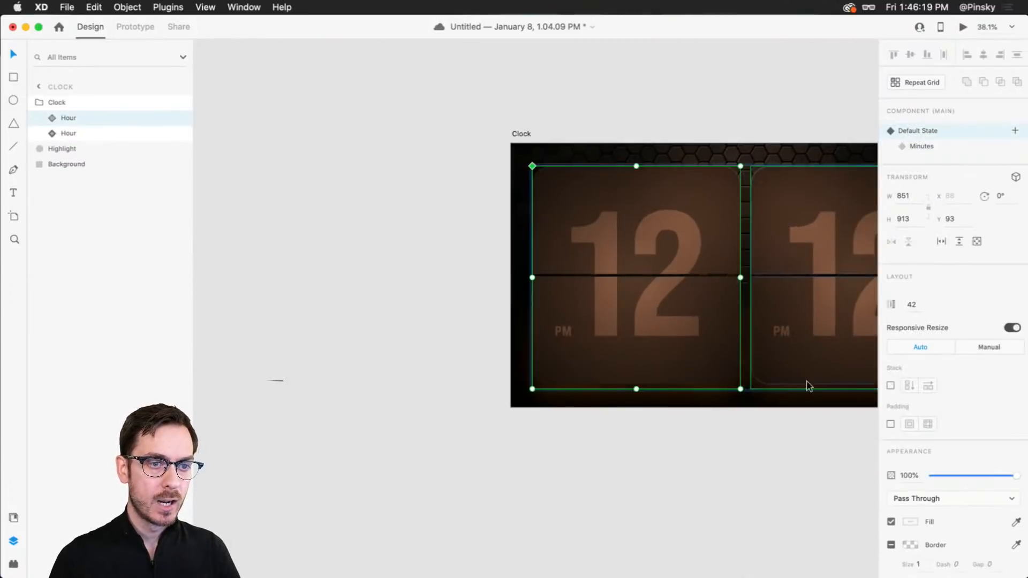
left_click(801, 383)
scroll(397, 286, "right", 2)
scroll(397, 286, "down", 1)
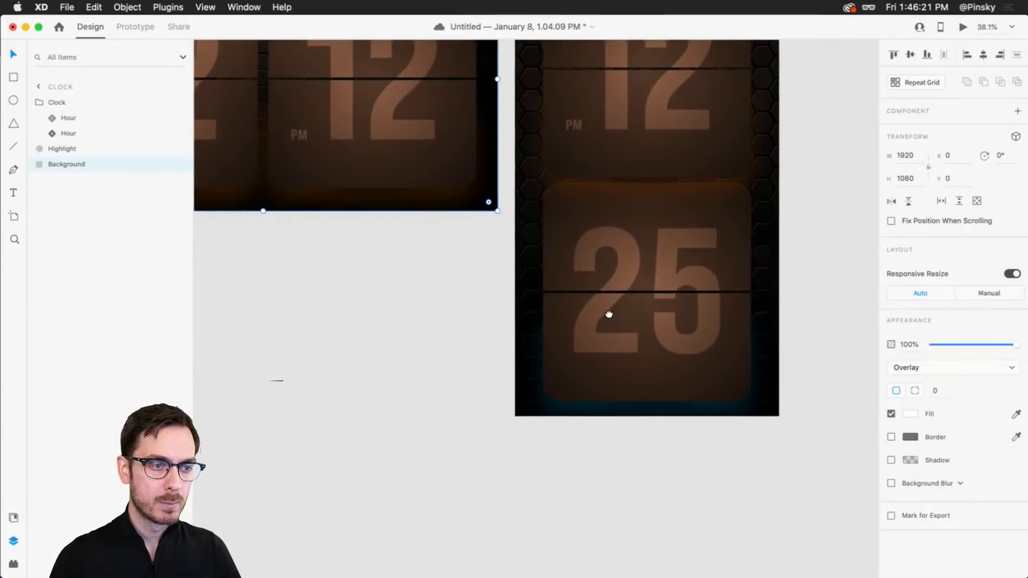
scroll(649, 379, "up", 5)
scroll(649, 378, "up", 3)
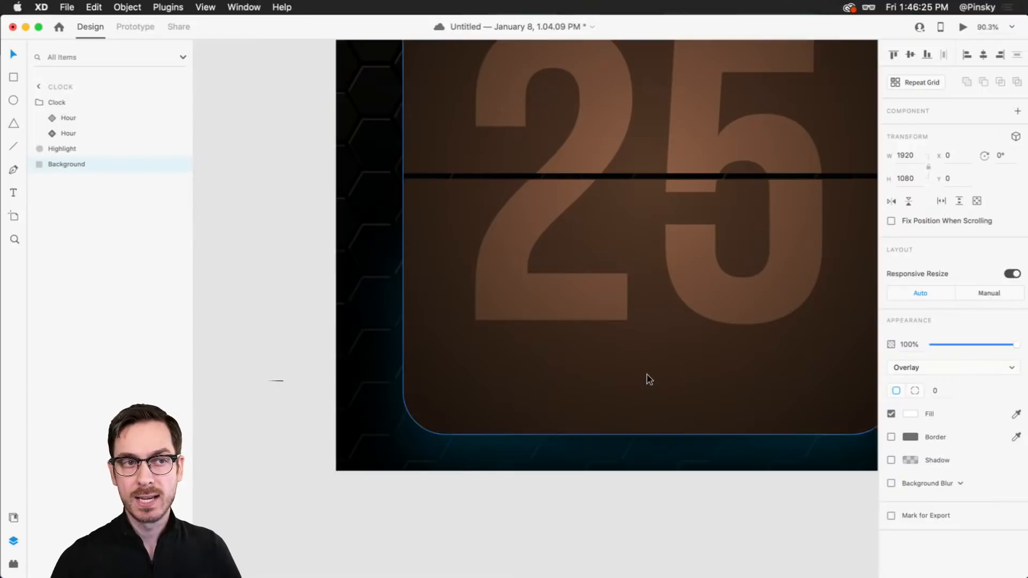
scroll(647, 377, "down", 5)
scroll(637, 364, "left", 3)
scroll(624, 340, "up", 3)
- Set the second Hour card on the landscape Clock artboard to the Minutes state
left_click(590, 301)
double_click(585, 262)
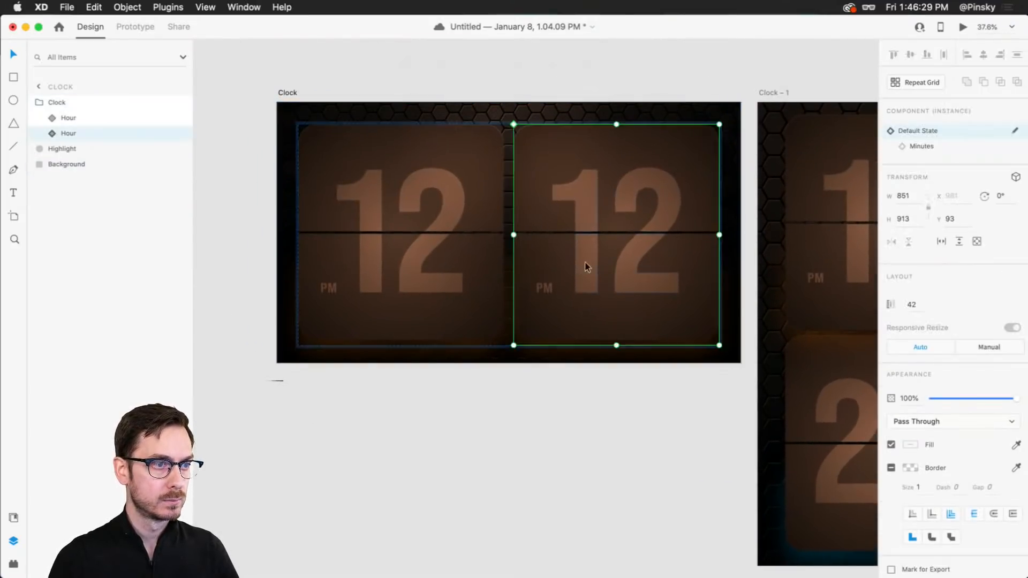
left_click(952, 144)
left_click(554, 74)
- Compare the colored glows around the hour and minutes cards on both artboards
scroll(574, 289, "down", 1)
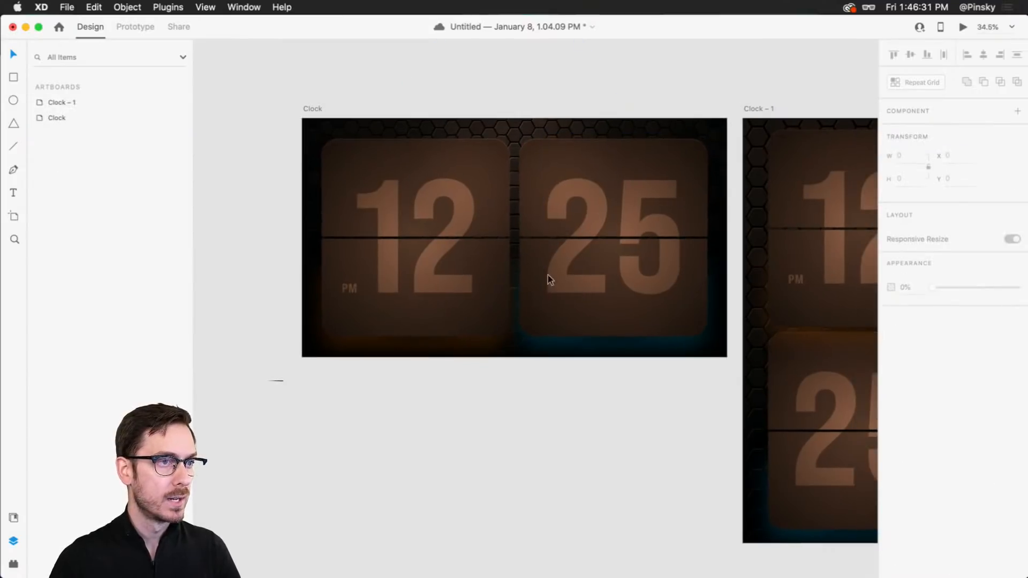
scroll(566, 236, "right", 4)
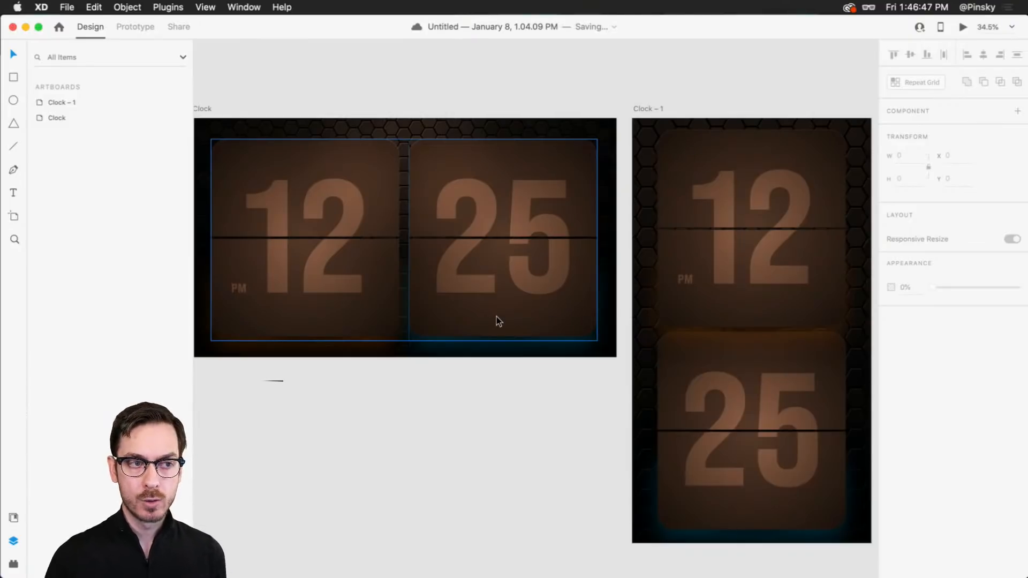
scroll(674, 341, "up", 5)
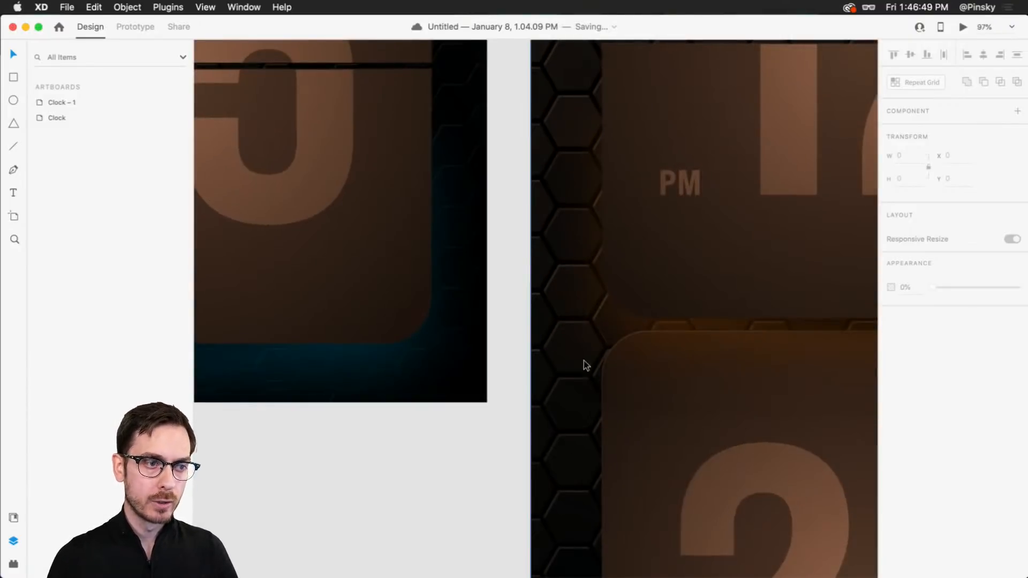
scroll(613, 344, "down", 3)
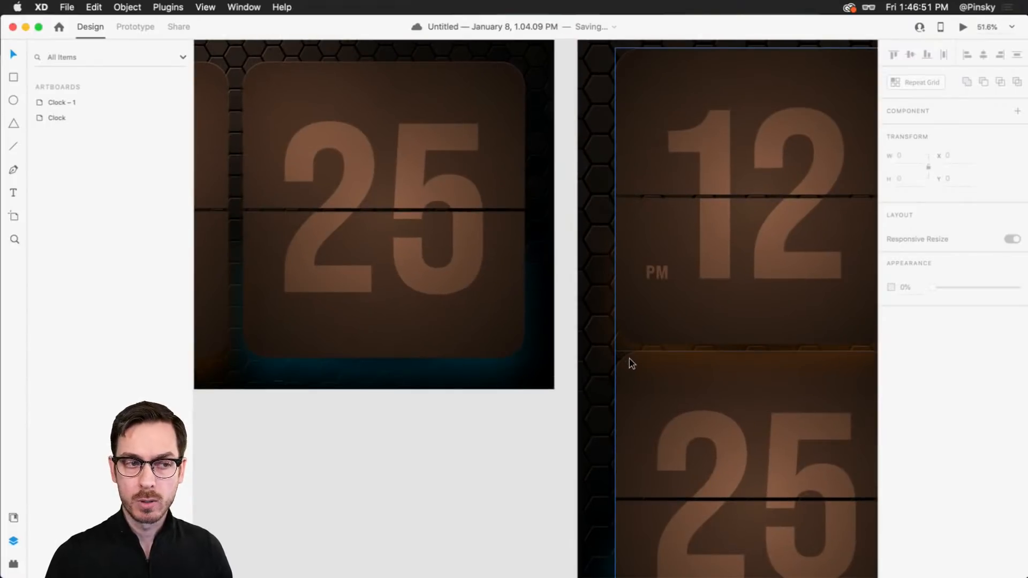
scroll(627, 355, "down", 3)
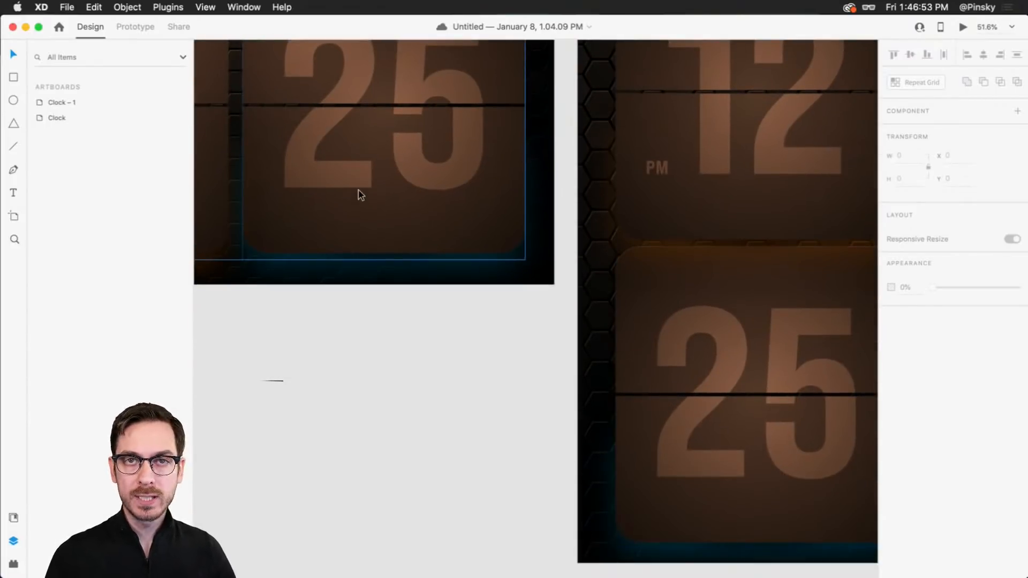
left_click_drag(358, 195, 762, 339)
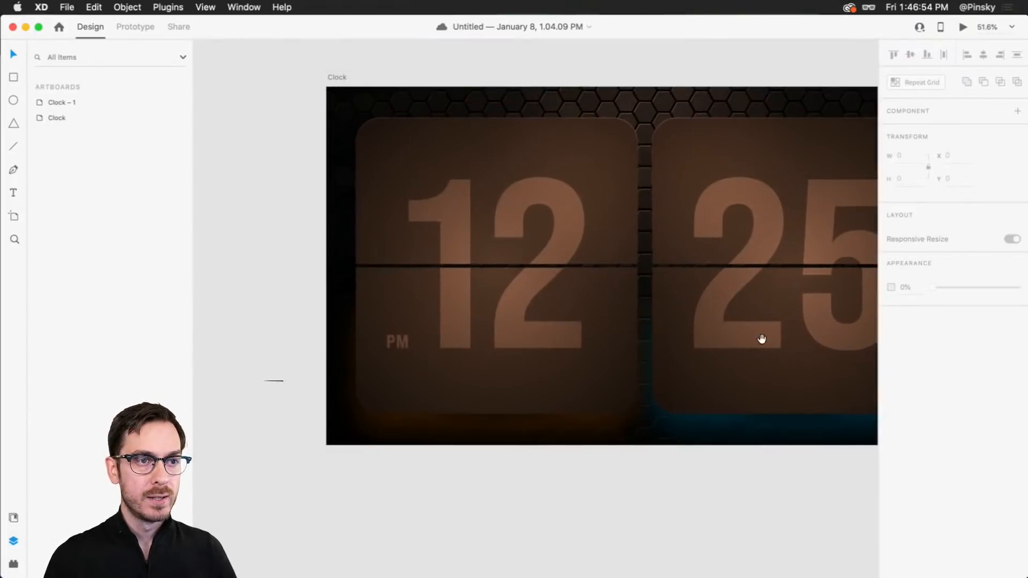
- Try squaring Rectangle 1's corners to radius 0 in the main Hour component's Minutes state and return it to Default State
double_click(468, 308)
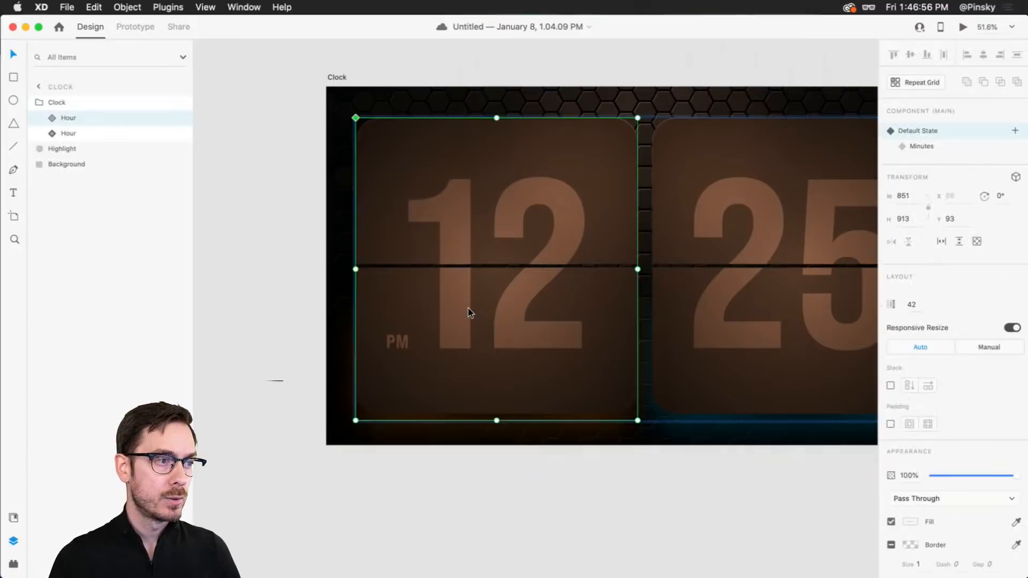
left_click(953, 146)
left_click(382, 144, "super")
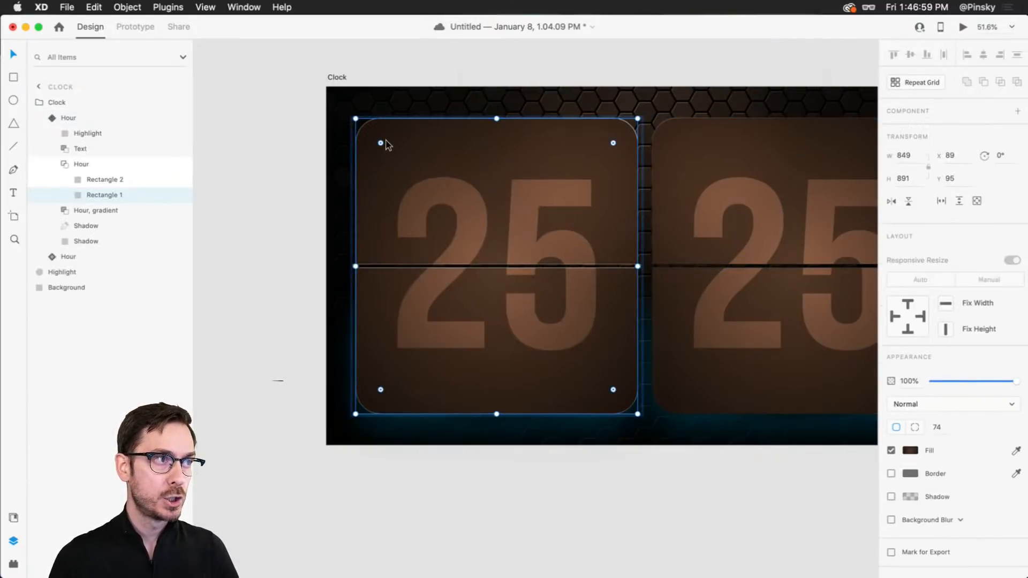
left_click_drag(367, 135, 328, 96)
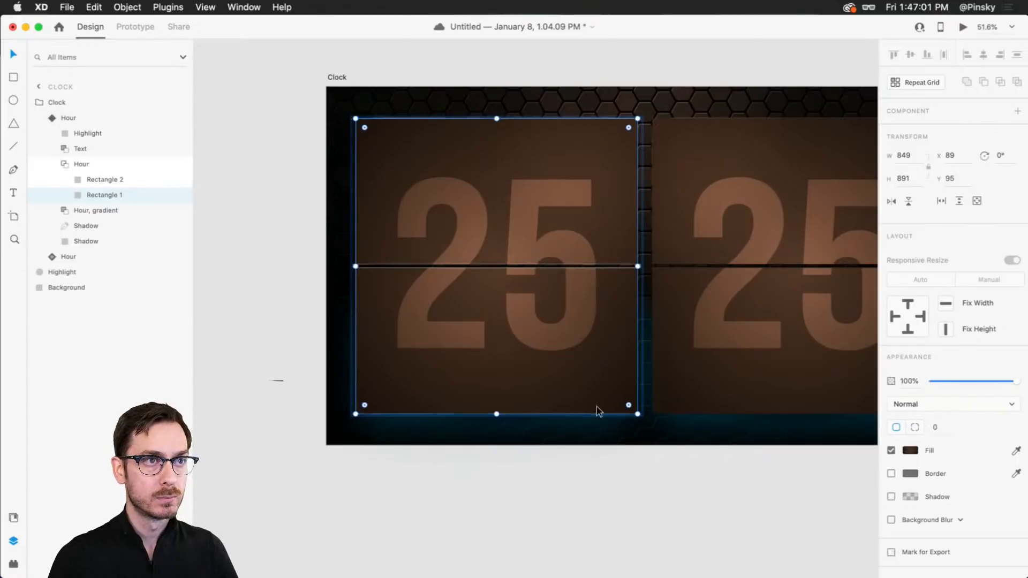
left_click(572, 192)
left_click(942, 130)
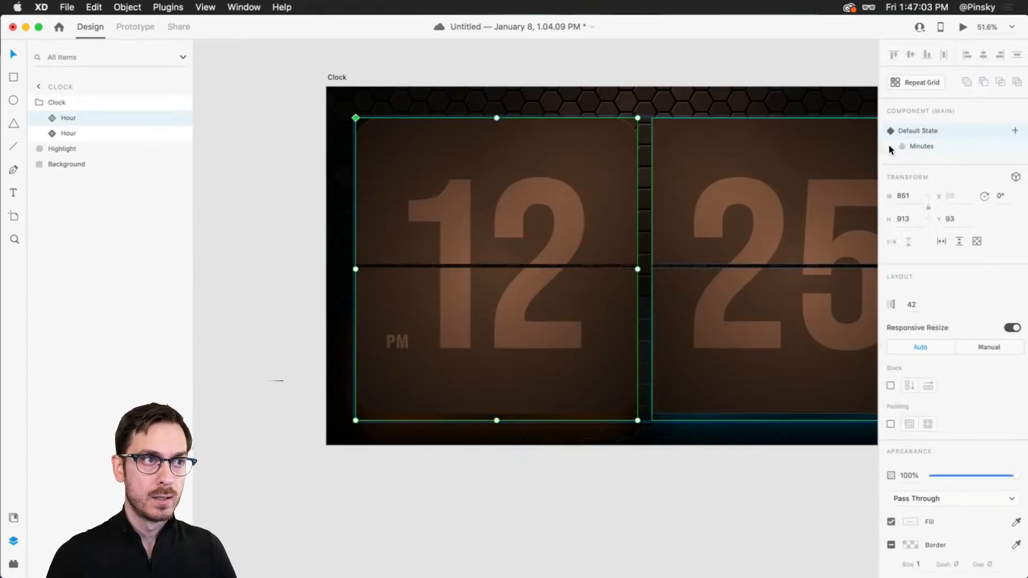
- Check the corner change on the minutes cards of both artboards and undo the Minutes state's corner radius edit
left_click_drag(759, 308, 666, 269)
scroll(665, 268, "right", 10)
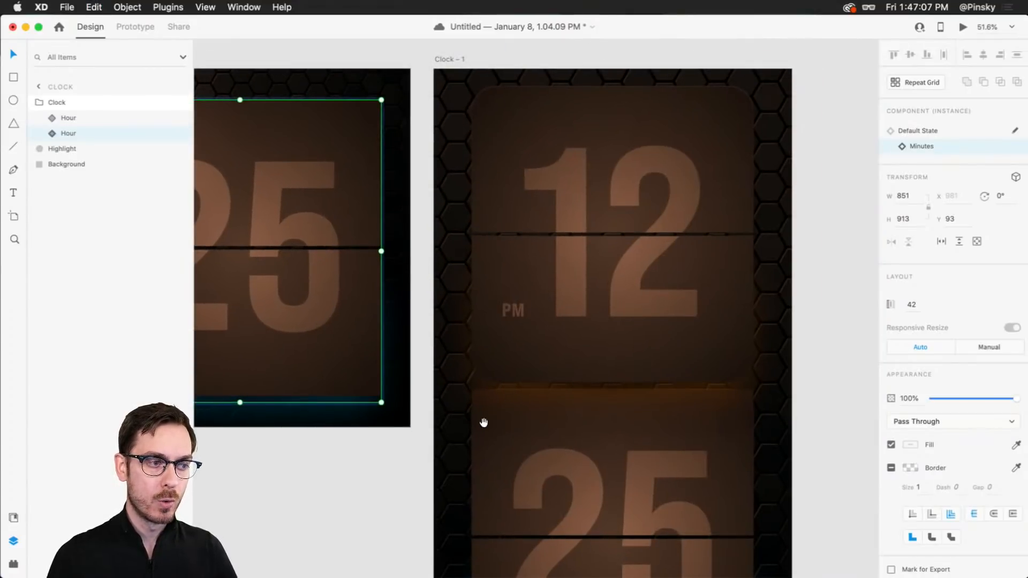
left_click_drag(489, 418, 511, 333)
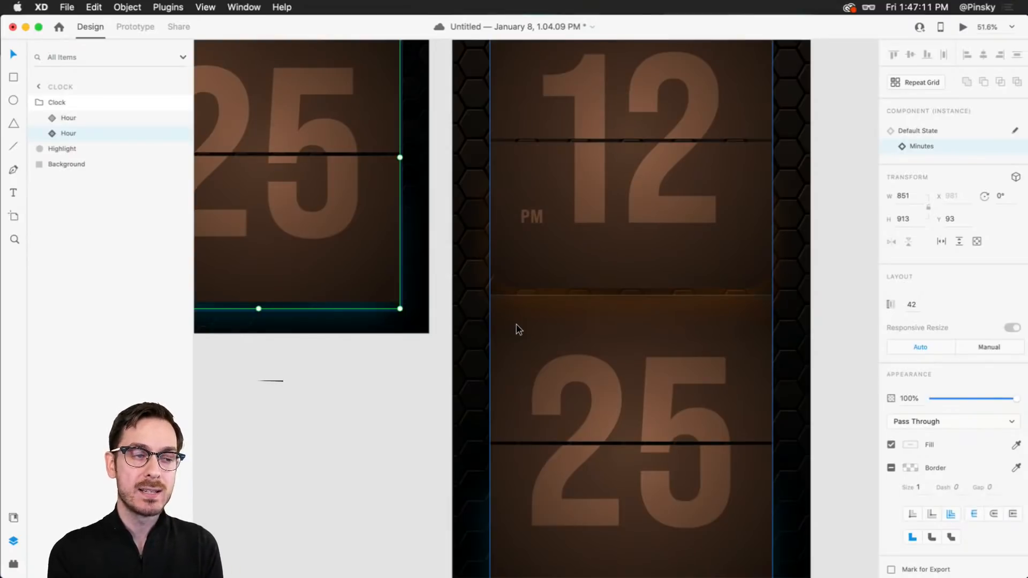
left_click(518, 328)
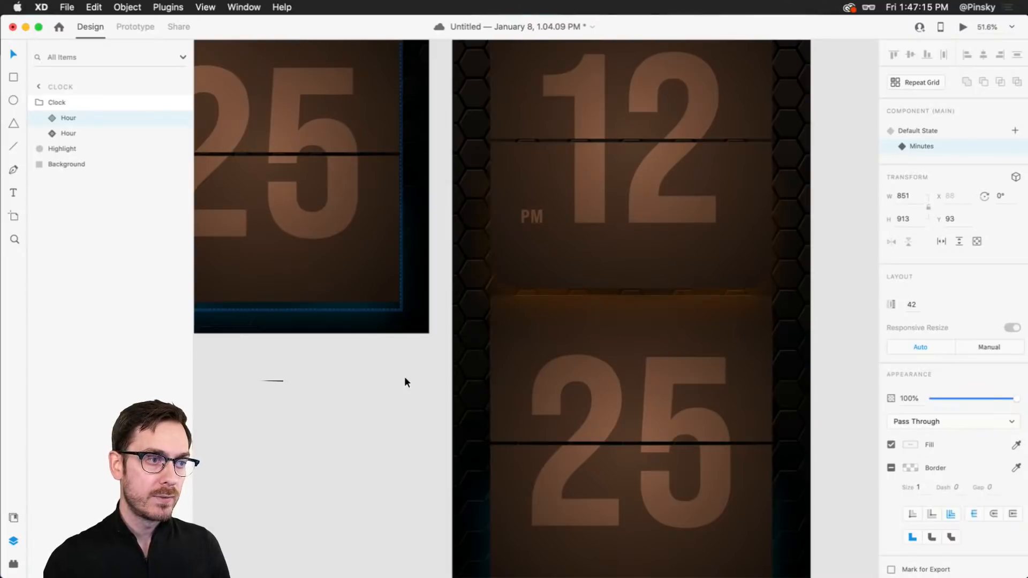
key("Return")
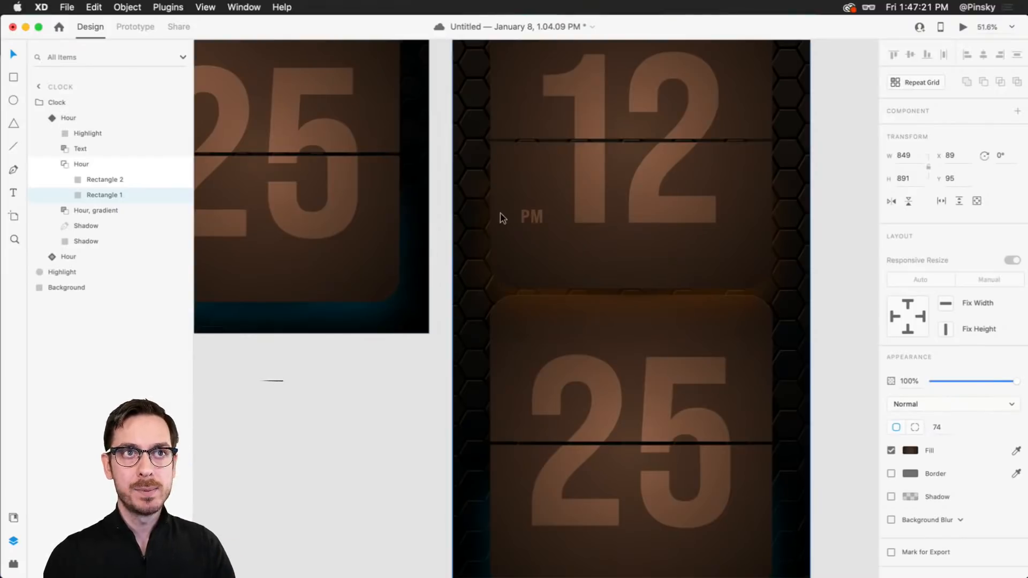
- Switch the main Hour component on the landscape Clock artboard to its Default State
key("Escape")
left_click_drag(315, 213, 789, 328)
scroll(789, 328, "left", 2)
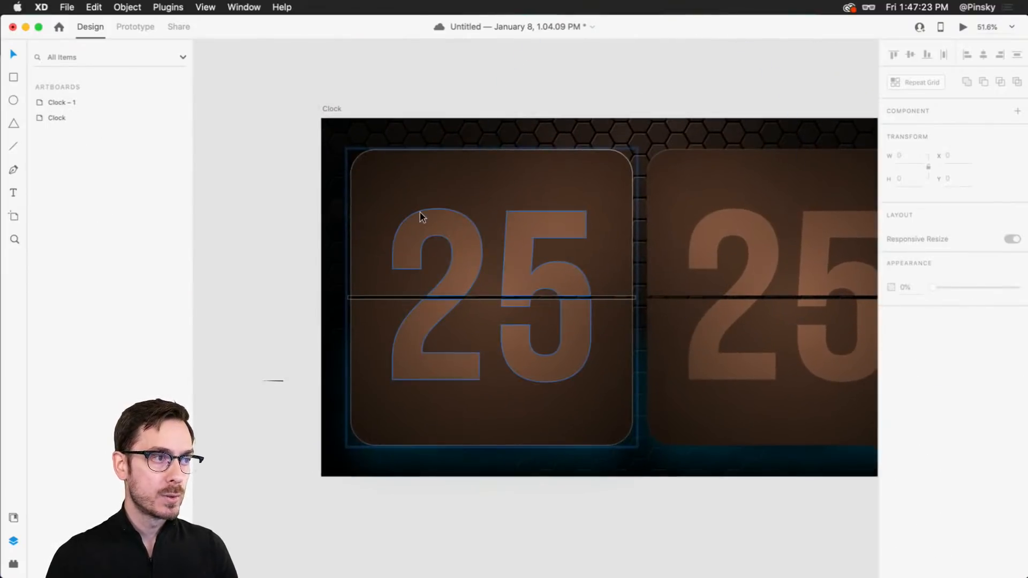
left_click(420, 213)
double_click(411, 209)
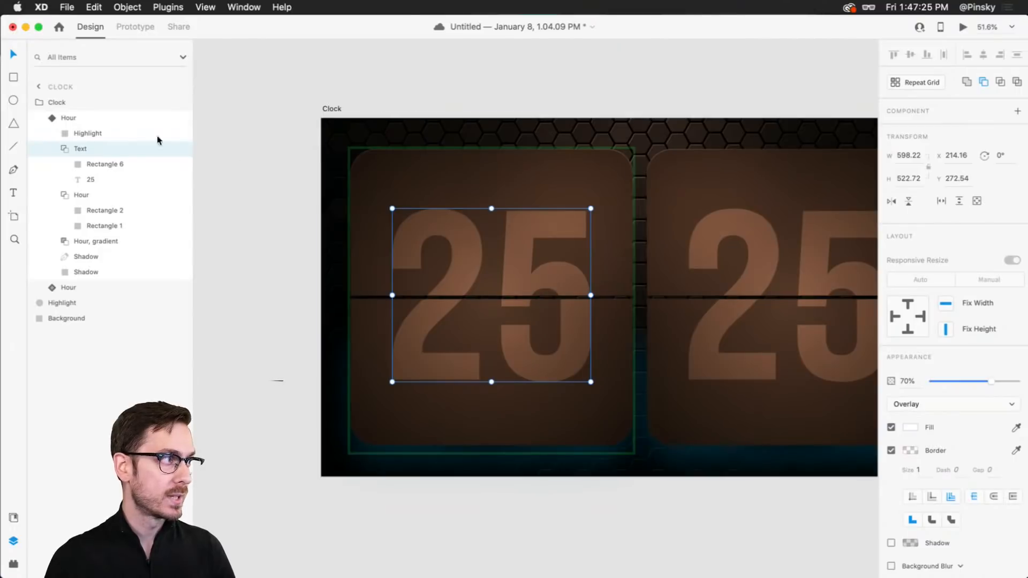
left_click(69, 118)
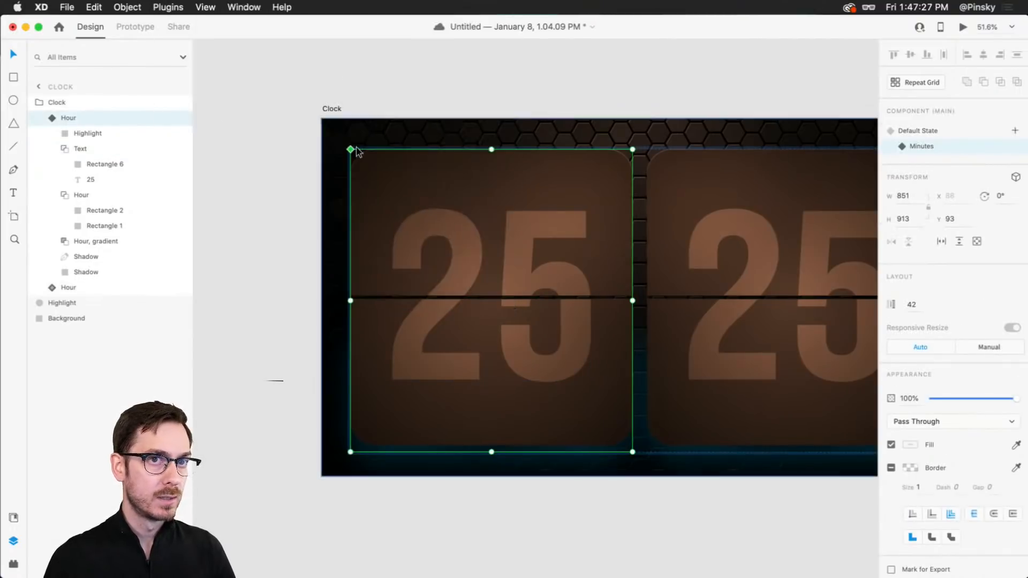
left_click(943, 130)
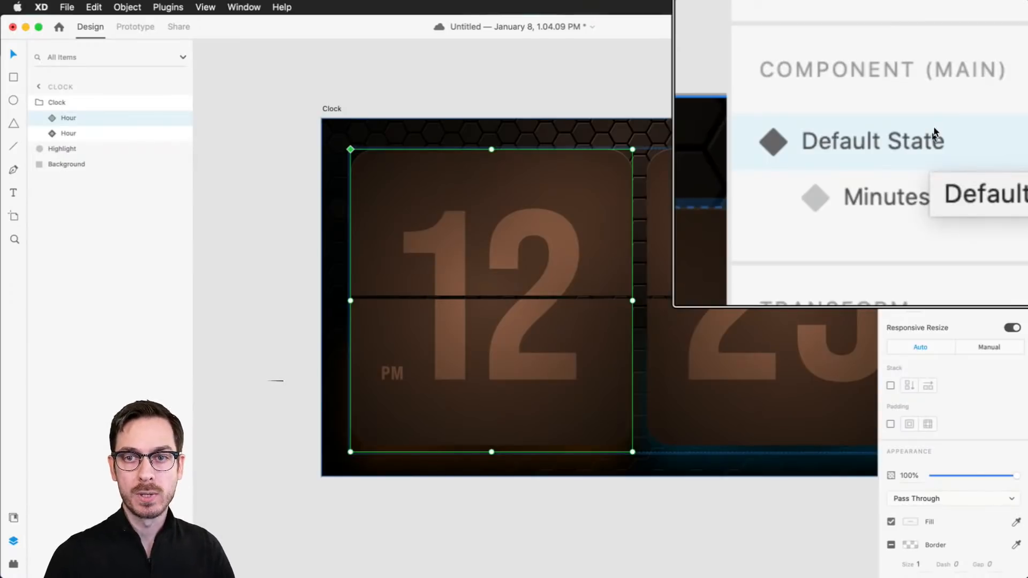
- Set the corner radius of Rectangle 1 inside the Default State's Hour shape to 0
double_click(384, 180)
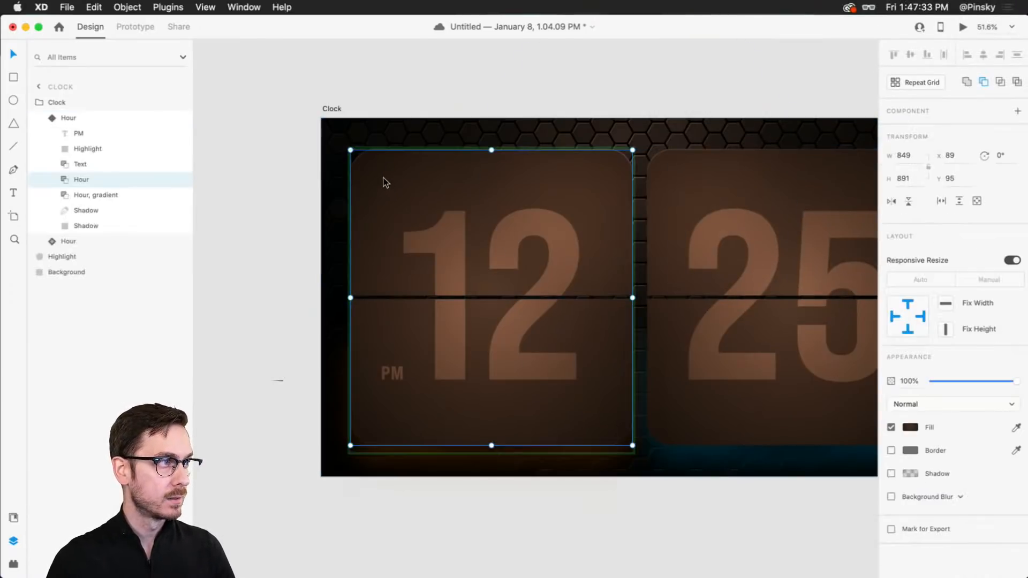
double_click(376, 171)
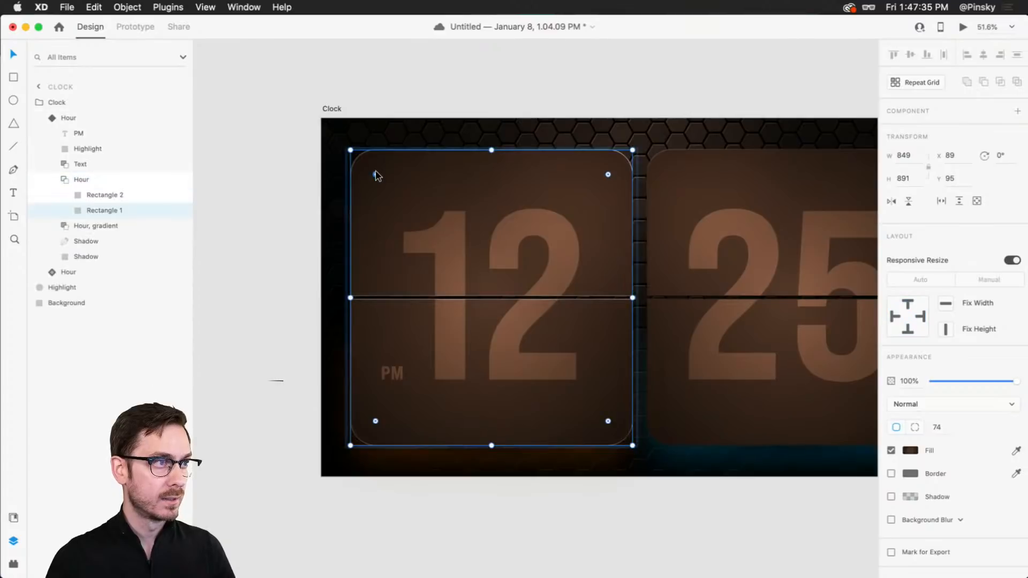
left_click_drag(346, 152, 331, 141)
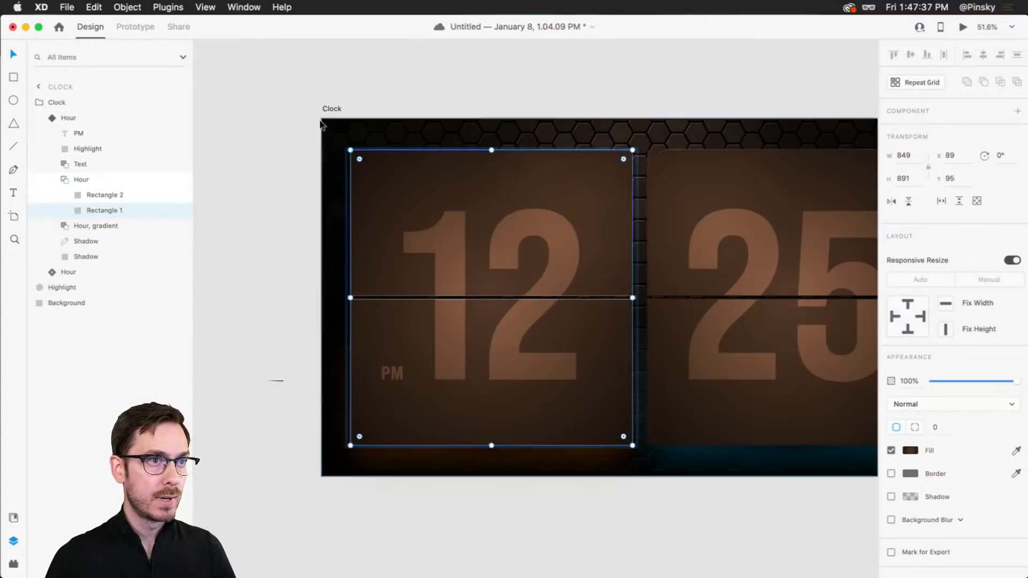
left_click(282, 110)
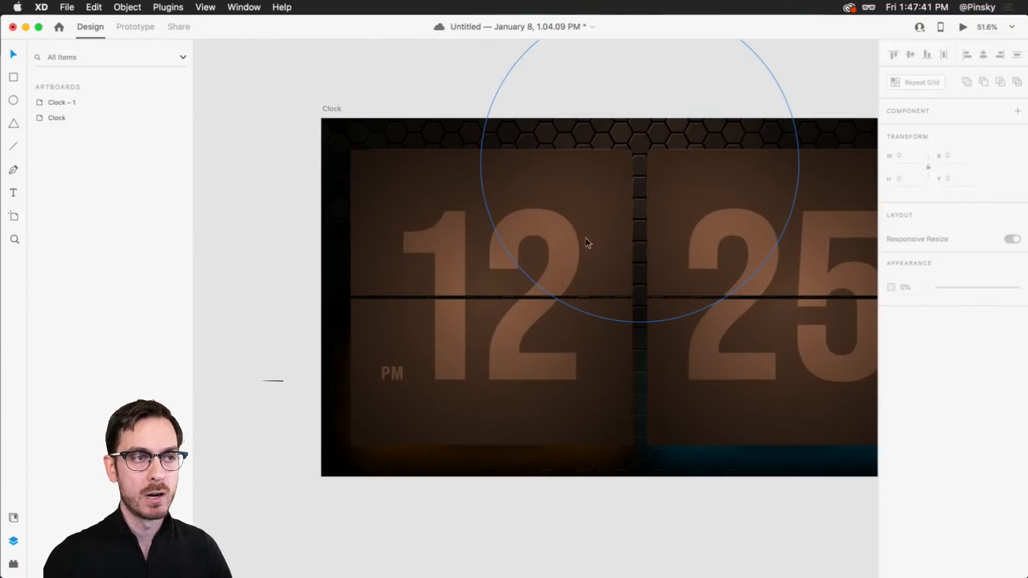
- Examine the hour and minutes cards' corners on both artboards and undo the Default State's corner radius change
scroll(740, 126, "right", 10)
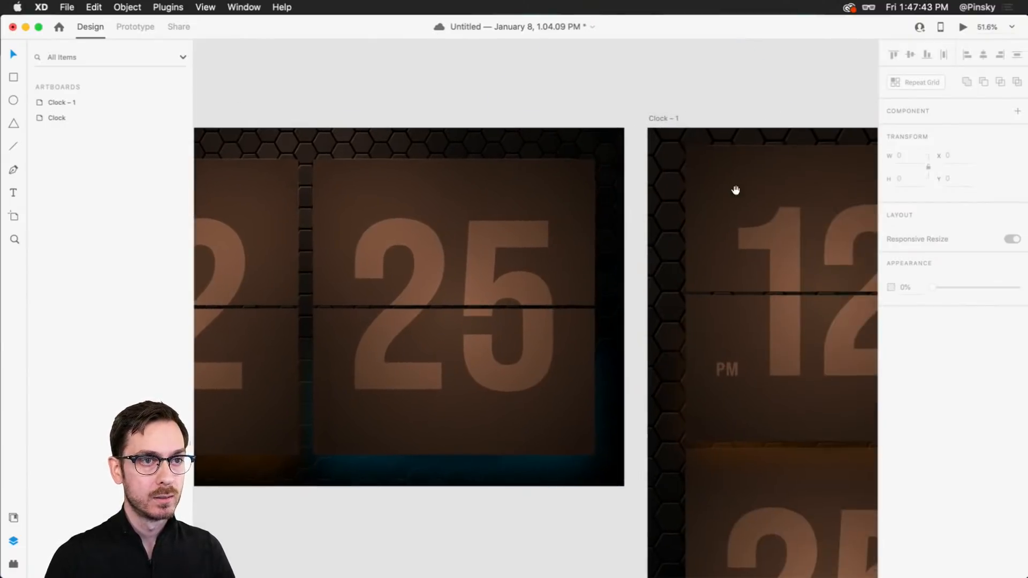
scroll(464, 92, "down", 4)
scroll(627, 272, "left", 5)
scroll(628, 272, "down", 3)
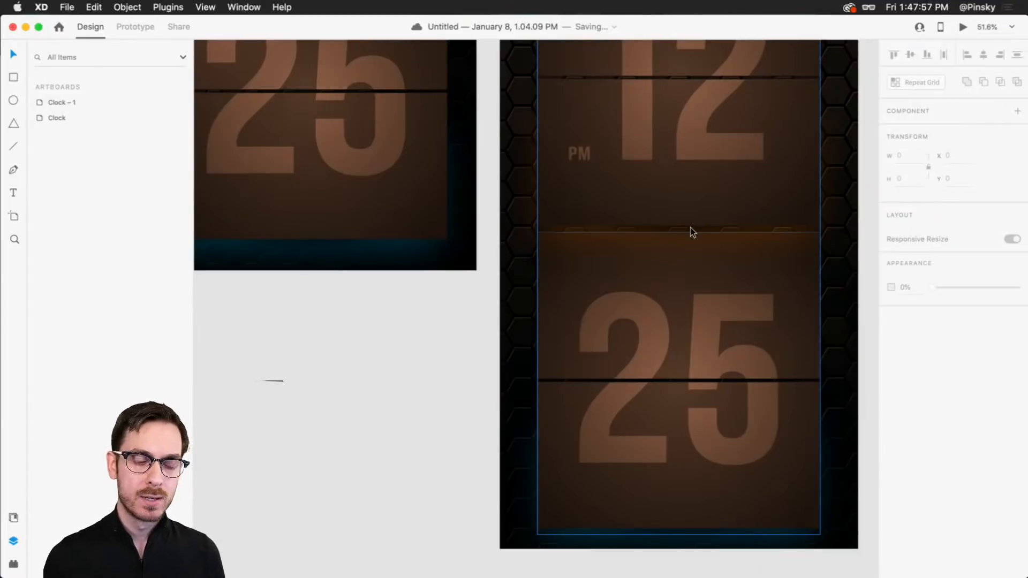
left_click(690, 231, "super")
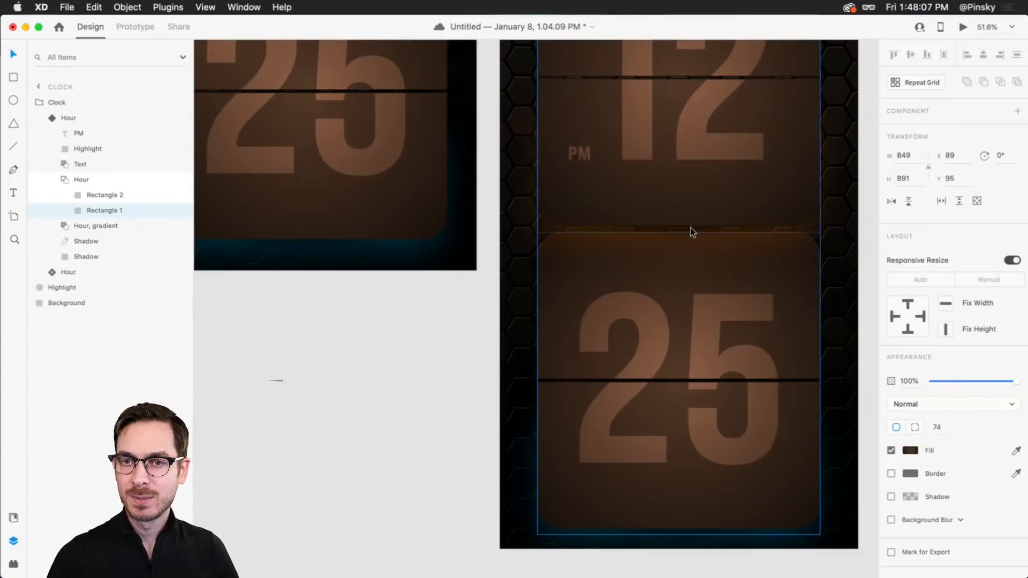
left_click(416, 314)
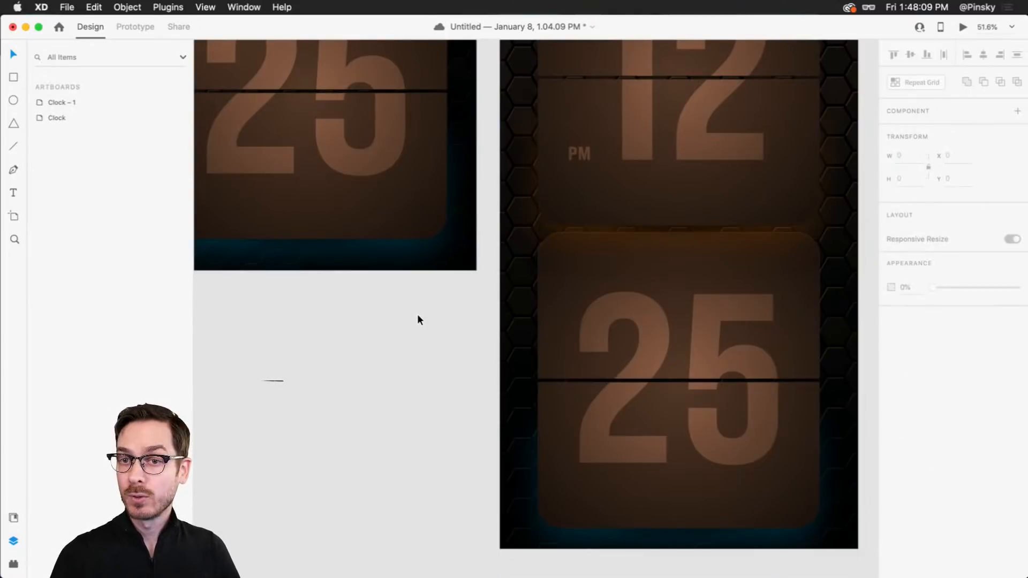
- Shift the drop shadow color of the Minutes state's bottommost Shadow rectangle to teal #004D5C
left_click_drag(464, 178, 647, 312)
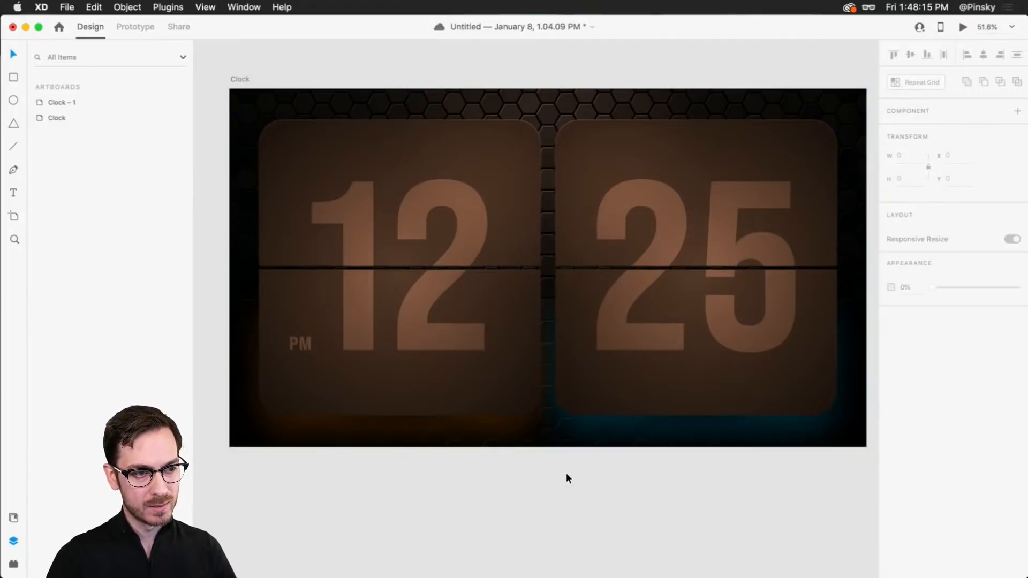
left_click(306, 160)
left_click(306, 160)
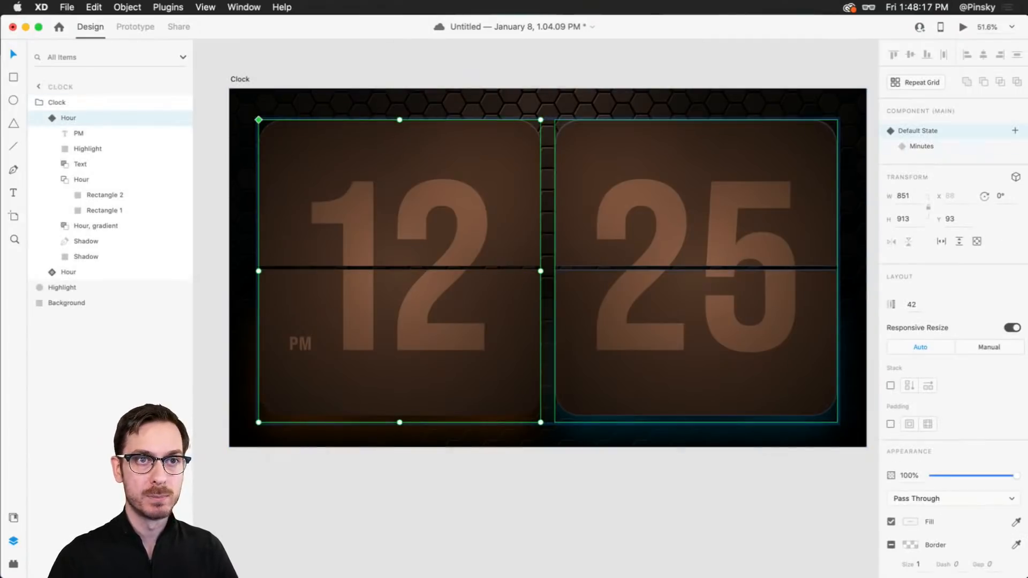
left_click(921, 146)
double_click(452, 391)
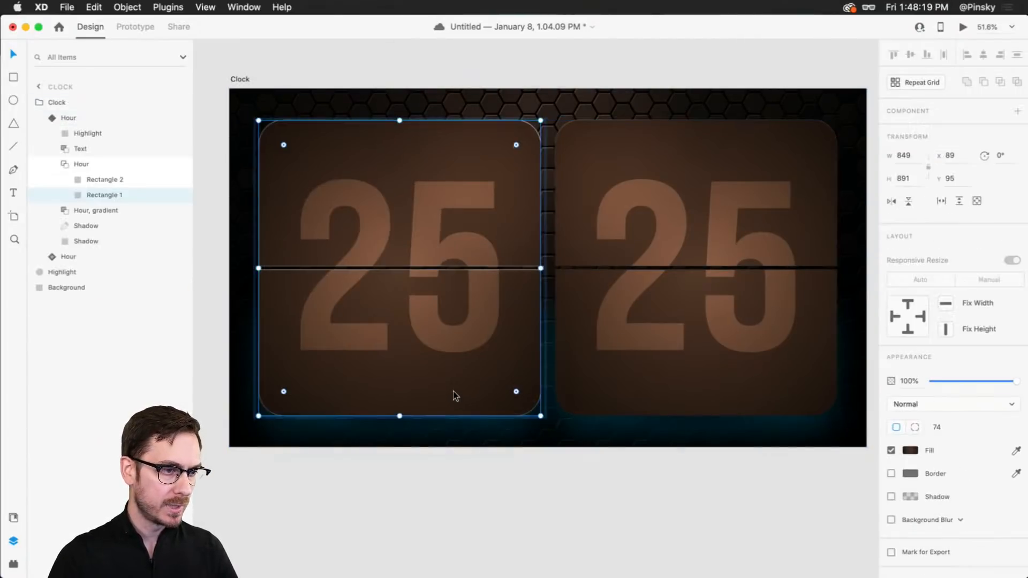
left_click(457, 396)
left_click(456, 391)
left_click(456, 391)
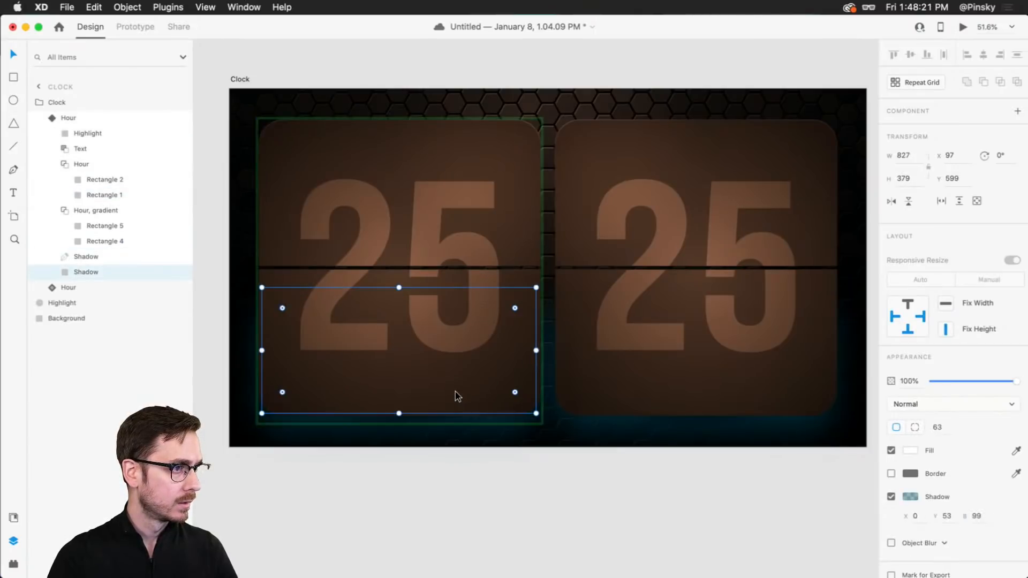
left_click(909, 496)
mouse_move(868, 463)
left_mouse_down()
mouse_move(856, 474)
mouse_move(861, 485)
mouse_move(868, 464)
left_mouse_up()
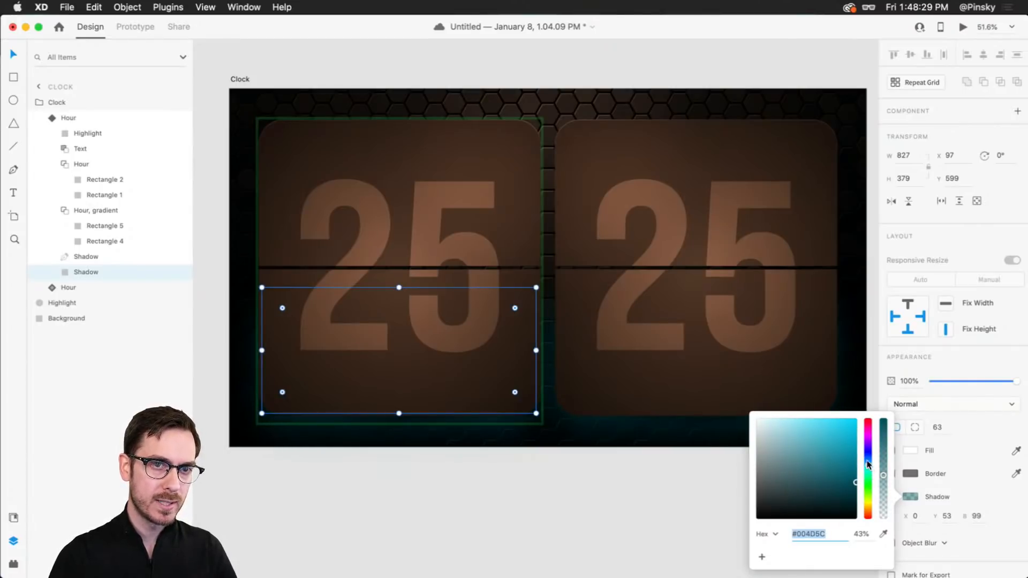
key("Escape")
key("Escape")
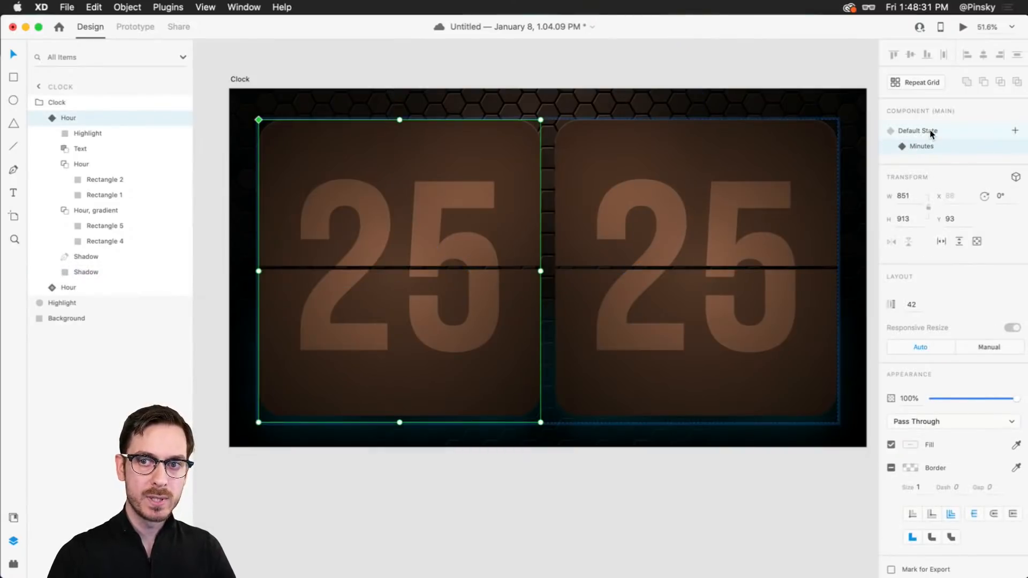
- Try a much brighter teal for the Minutes state's bottommost Shadow rectangle's drop shadow and undo the change
left_click(110, 273)
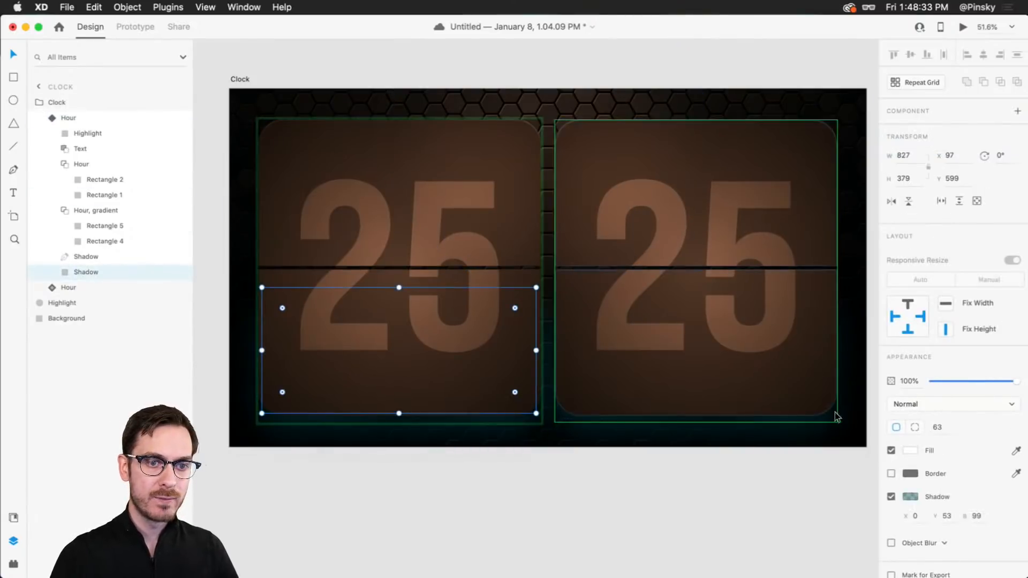
left_click(910, 496)
left_click_drag(840, 467, 924, 386)
left_click(590, 470)
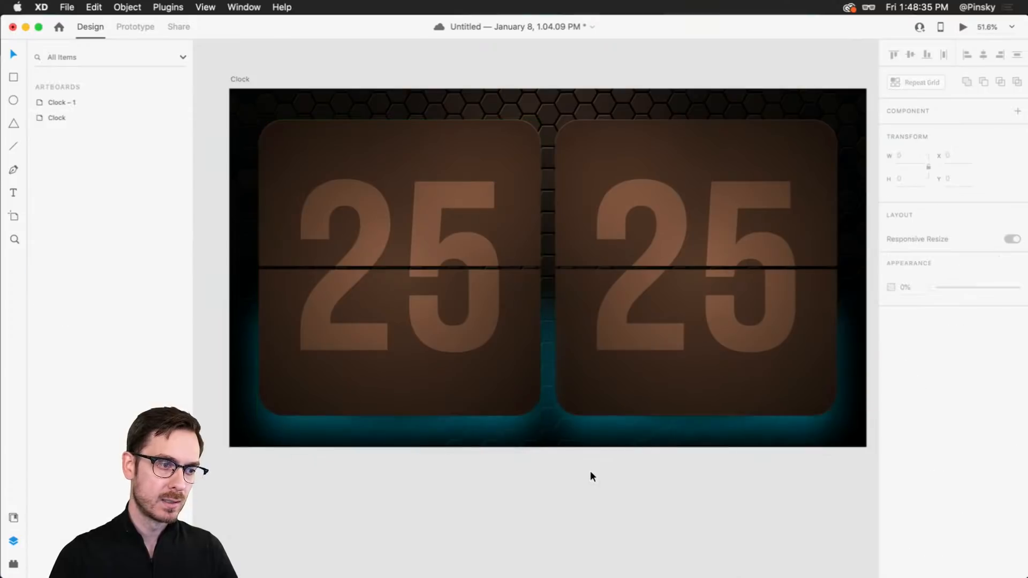
key("super+z")
key("super+z")
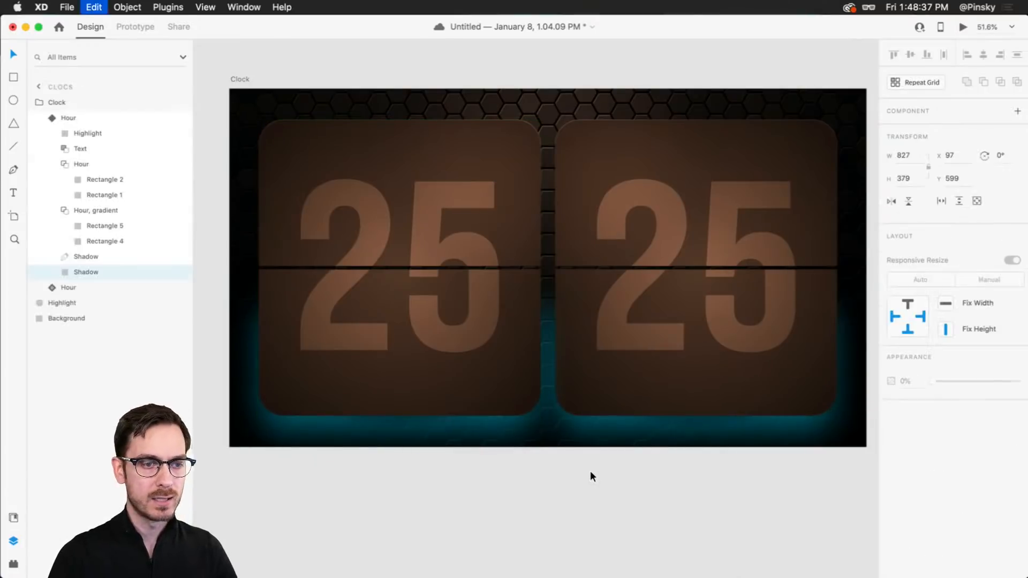
- Return the main Hour component to Default State, then preview the landscape Clock artboard and close the preview
left_click(942, 132)
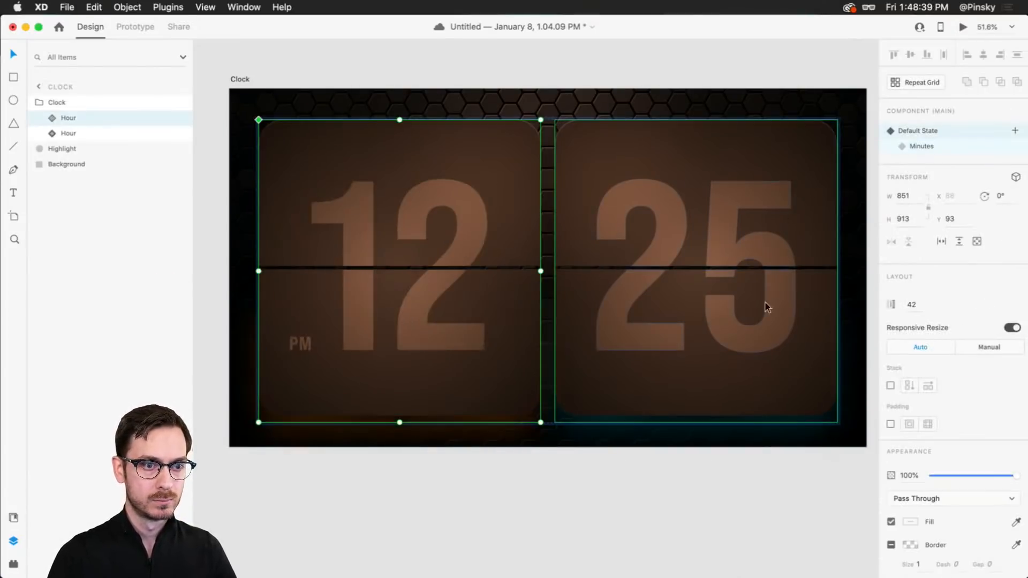
left_click(755, 374)
key("super+Return")
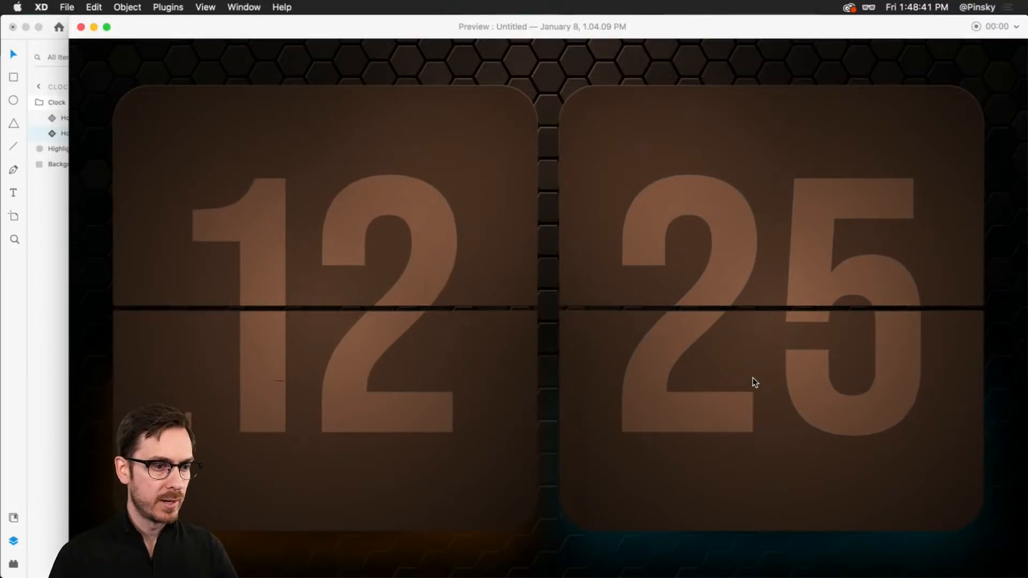
key("super+w")
- Preview the portrait Clock – 1 artboard beside the canvas, return to the design and save the document
left_click(817, 494)
scroll(696, 449, "right", 10)
left_click(641, 419)
key("super+Return")
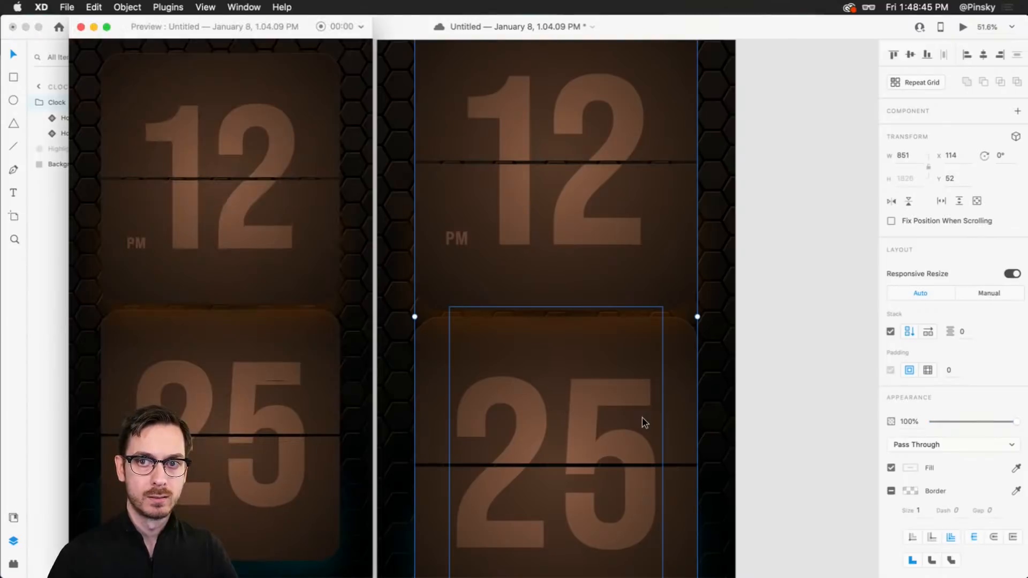
left_click_drag(160, 25, 469, 25)
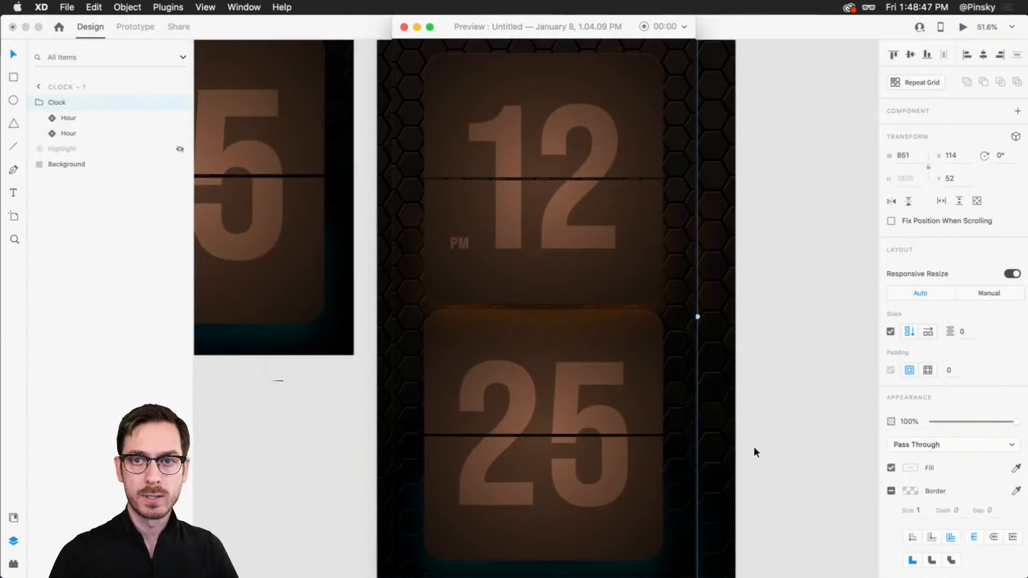
left_click(754, 453)
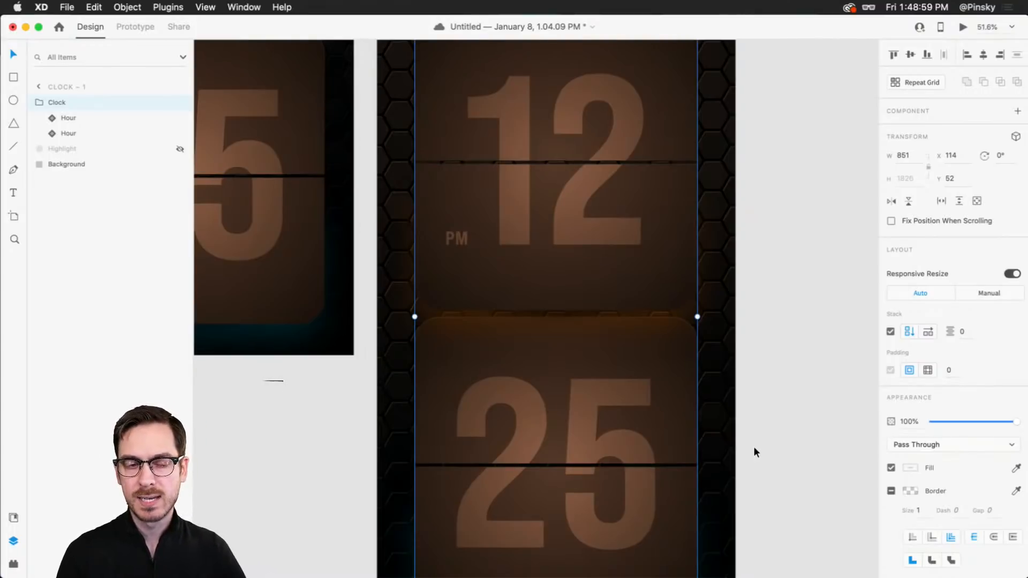
key("super+s")
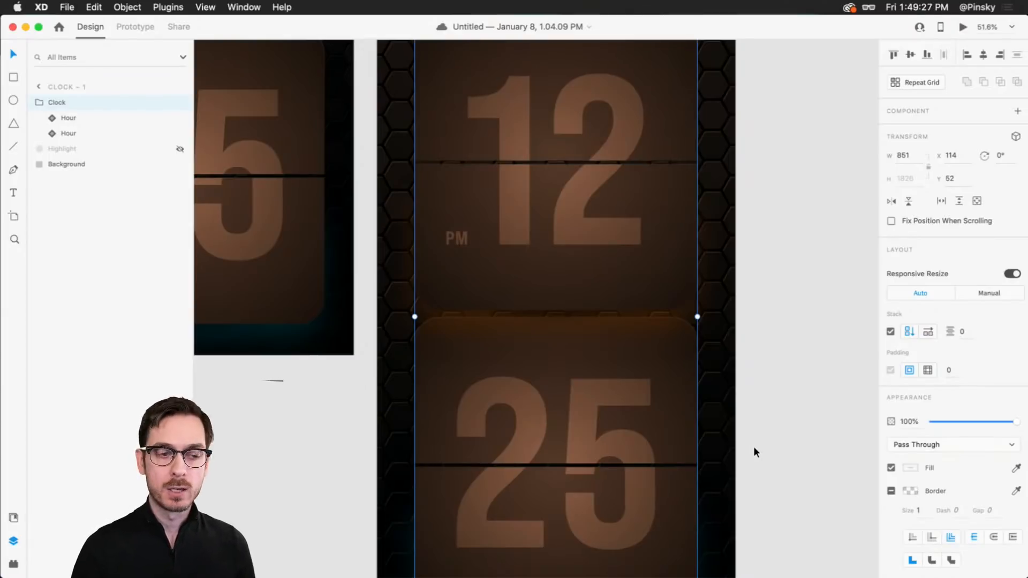
- Move the bottommost Shadow rectangle of the portrait clock's 12 card up to Y 518
left_click(756, 400)
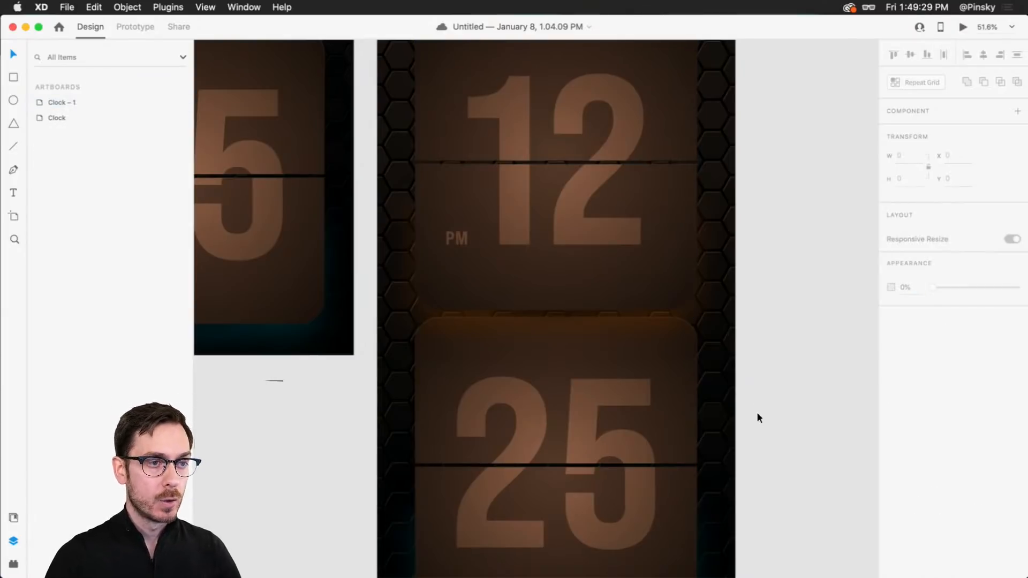
scroll(756, 401, "down", 5)
scroll(657, 354, "up", 8)
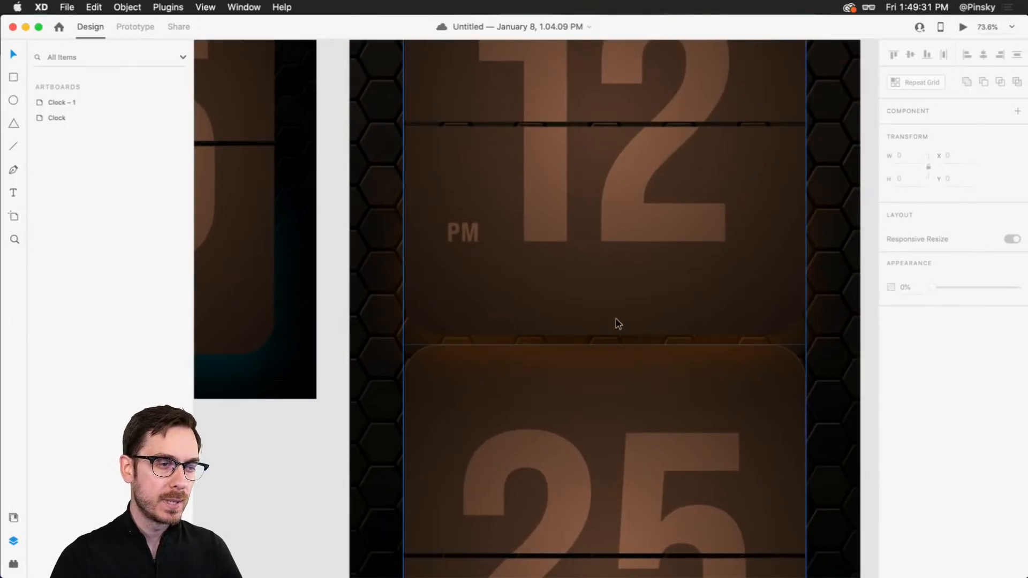
left_click(571, 298, "super")
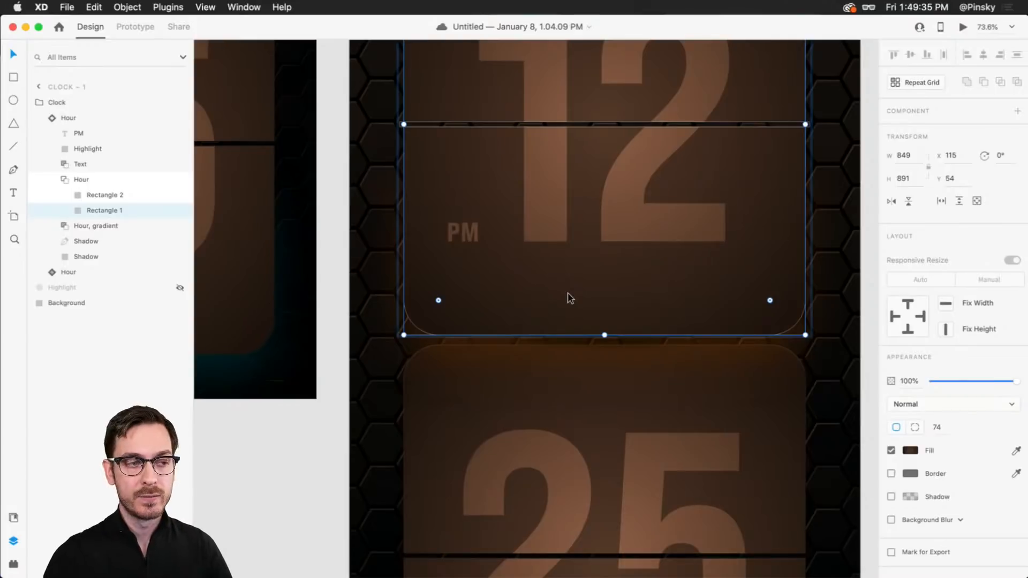
left_click(98, 245)
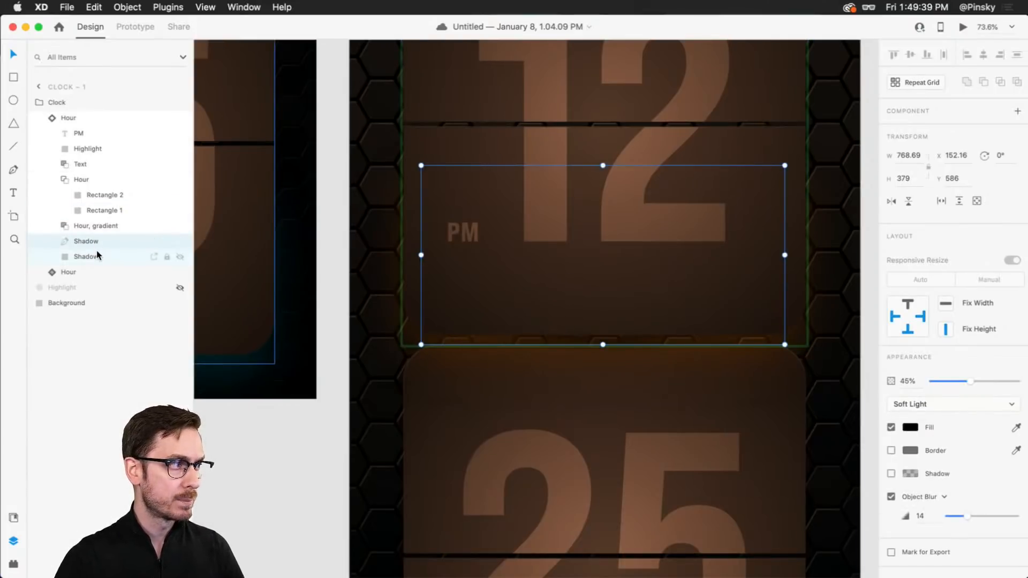
left_click(98, 257)
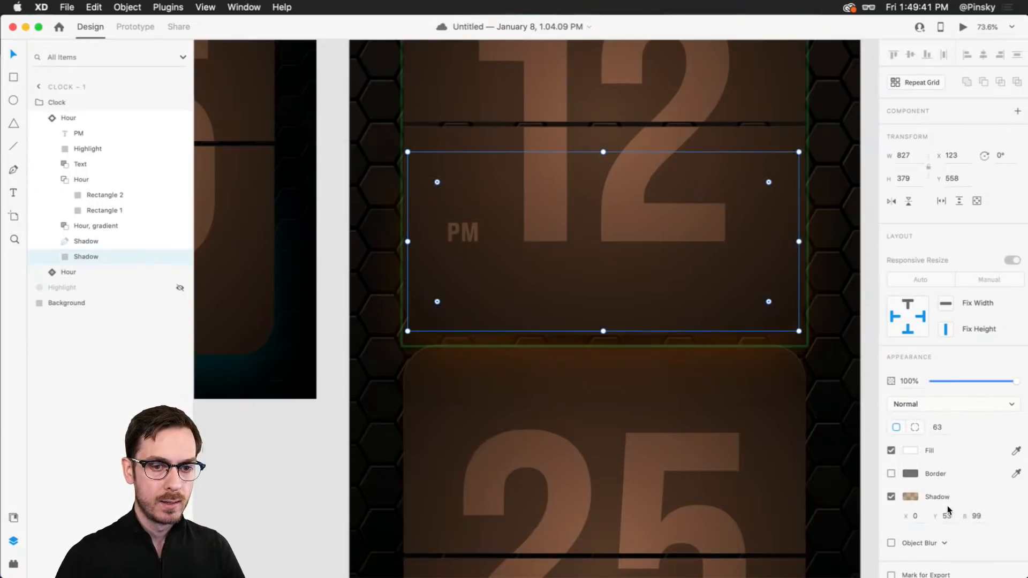
key("shift+Up")
key("shift+Up")
key("shift+Up")
key("shift+Up")
key("shift+Down")
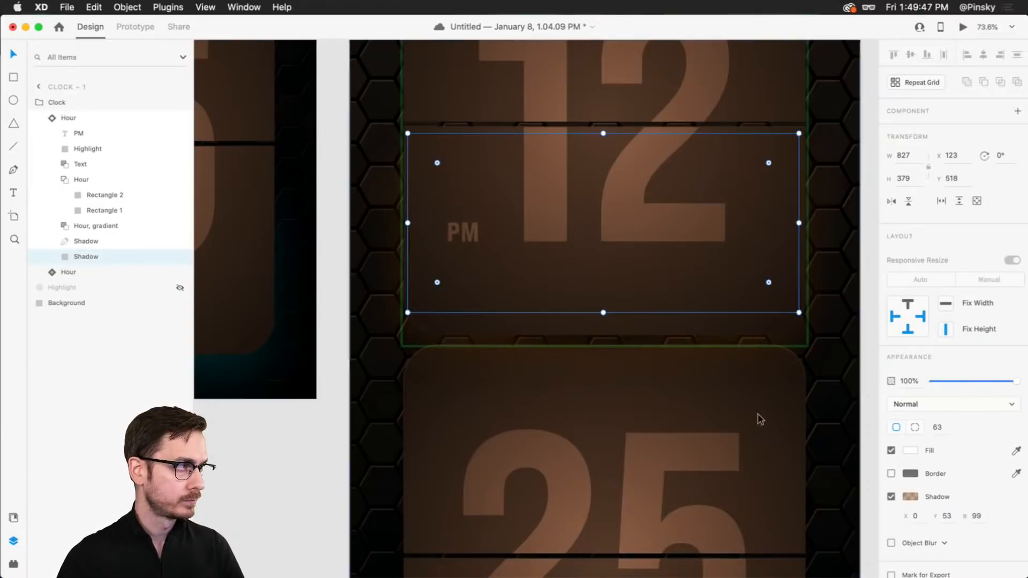
- Try moving the 12 Hour instance below the 25 instance in the portrait Clock stack and restore the original order
left_click(64, 119)
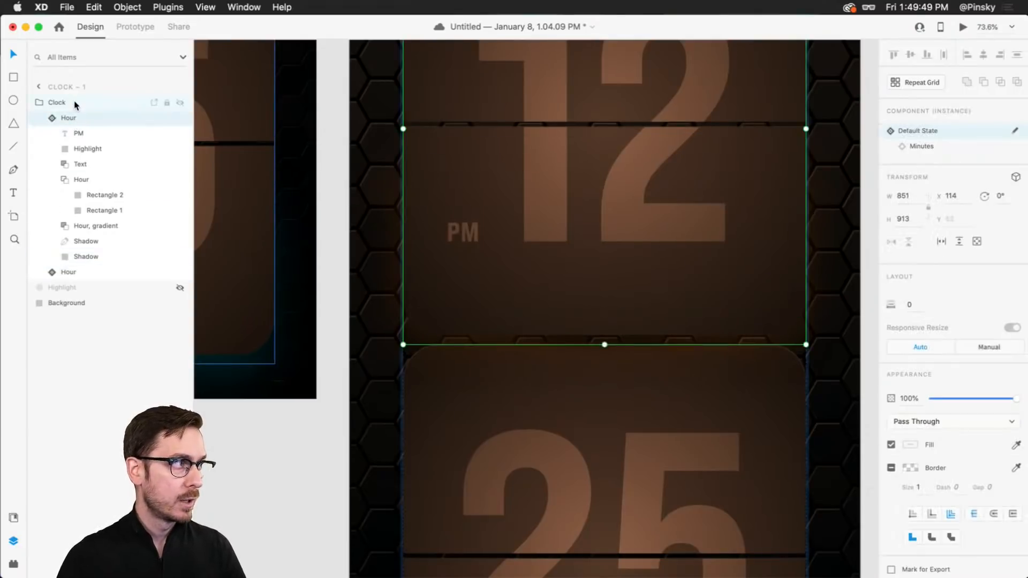
left_click(53, 121)
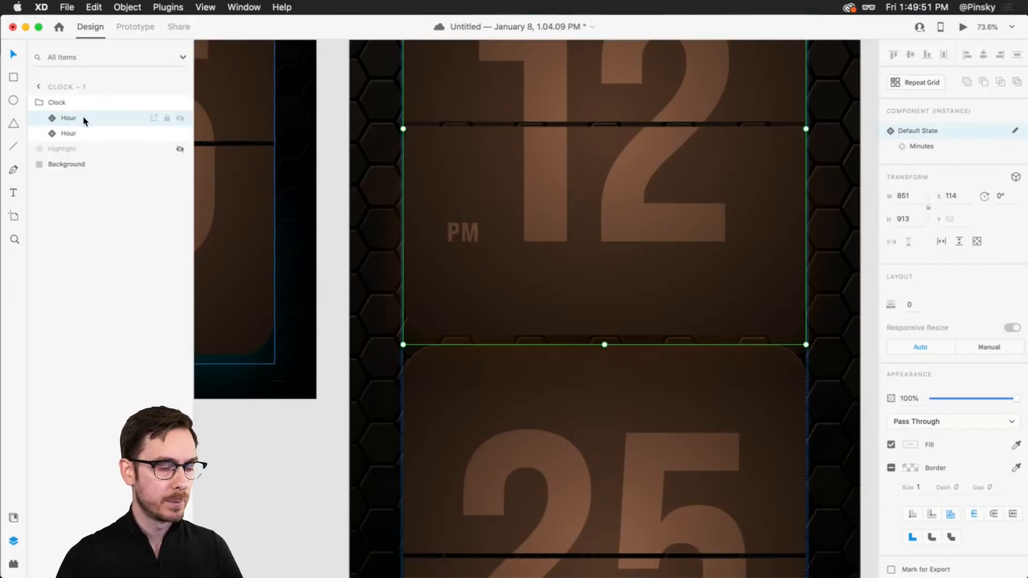
left_click_drag(82, 117, 78, 140)
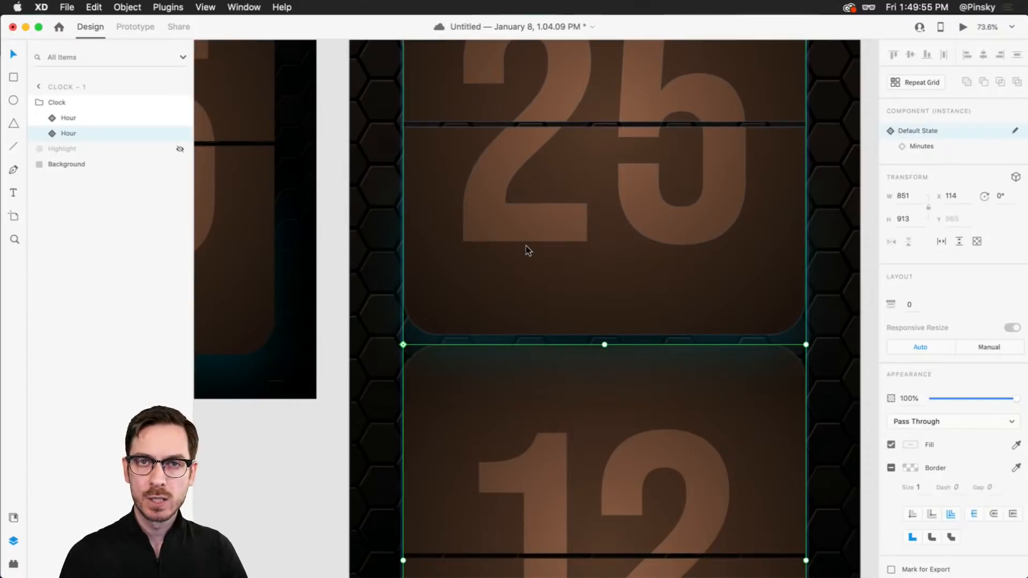
scroll(569, 254, "down", 5)
mouse_move(69, 134)
left_mouse_down()
mouse_move(72, 120)
mouse_move(74, 137)
left_mouse_up()
left_click(70, 104)
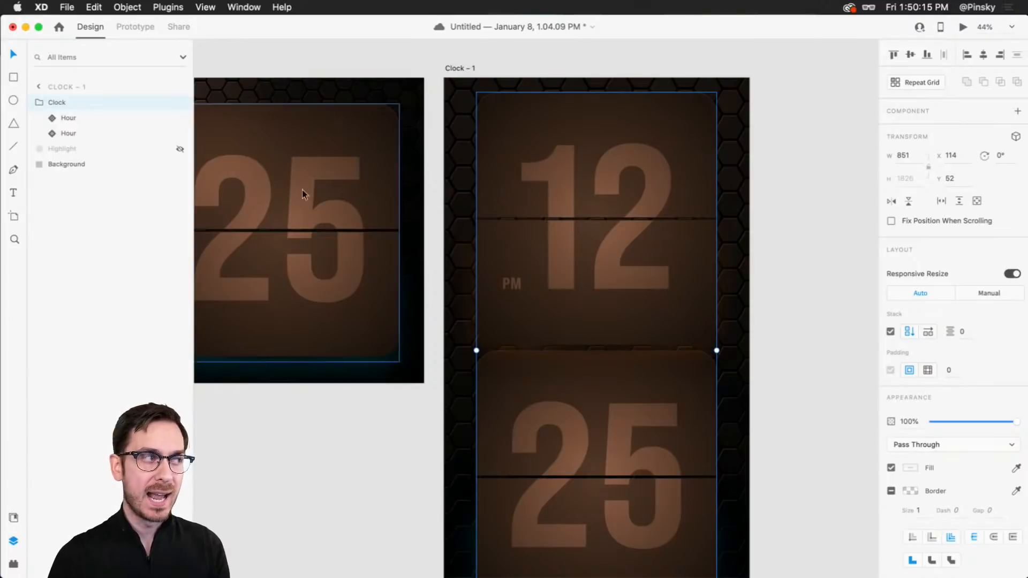
- Try reordering the portrait Clock group's Hour layers with Stack turned off, and undo the change
left_click(82, 116)
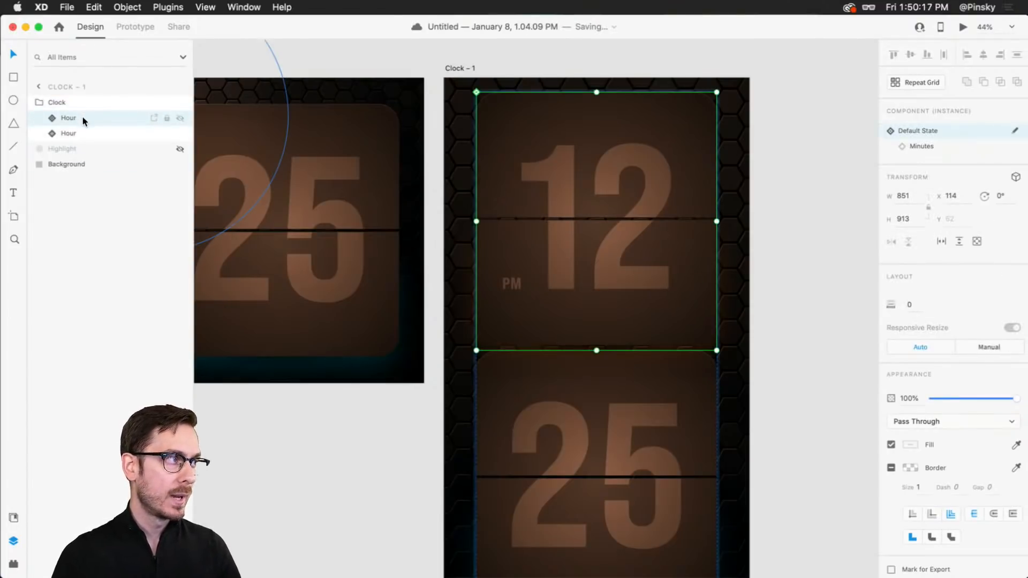
left_click(68, 106)
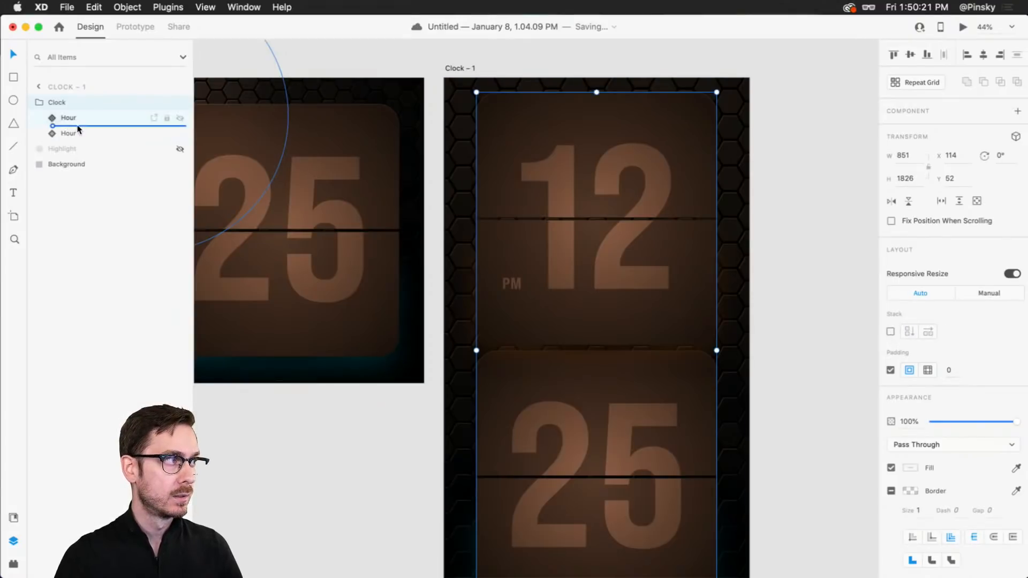
left_click(76, 134)
key("Escape")
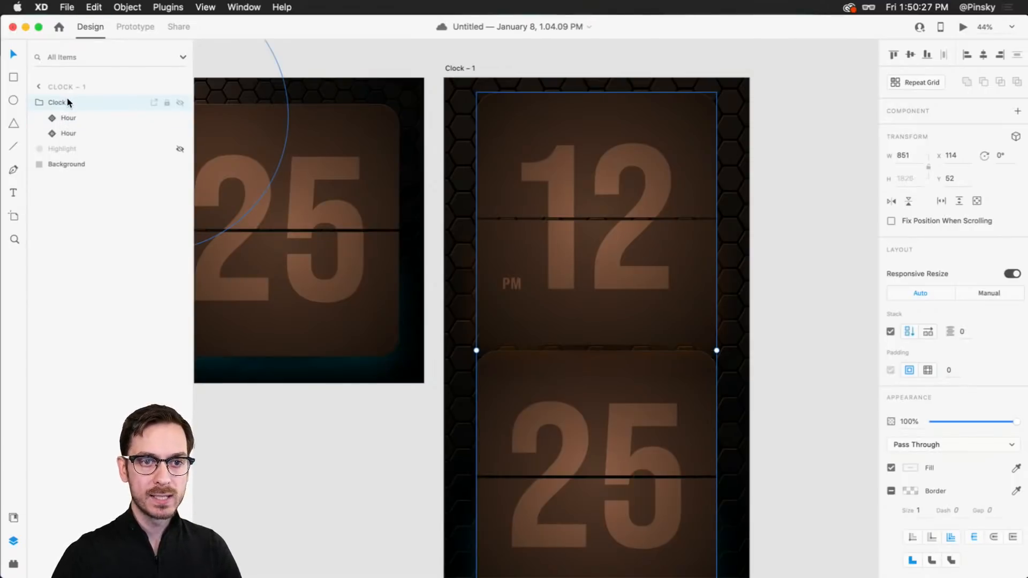
- Enable 3D transforms on the portrait clock's 12 card and set its Z position to 1
left_click(66, 118)
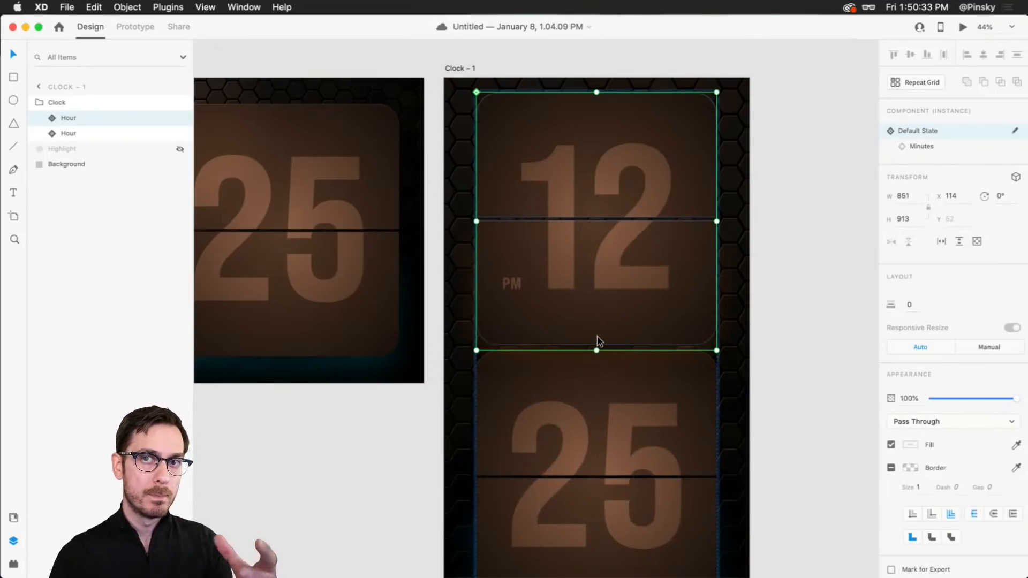
left_click(1016, 178)
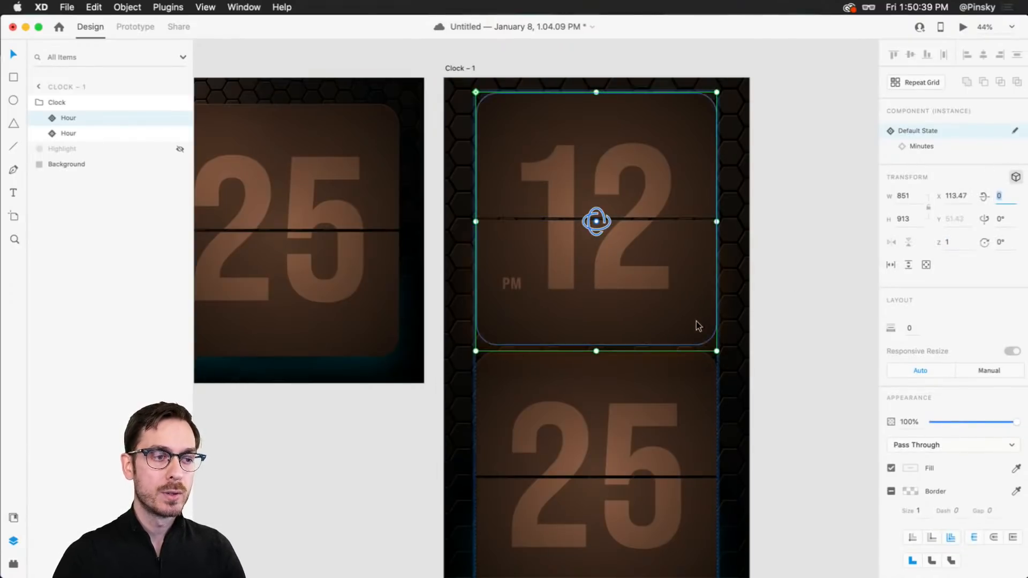
left_click(805, 336)
- Open the Z position of the portrait clock's 25 card, deselect the card and look over the portrait artboard
double_click(591, 385)
left_click(592, 386)
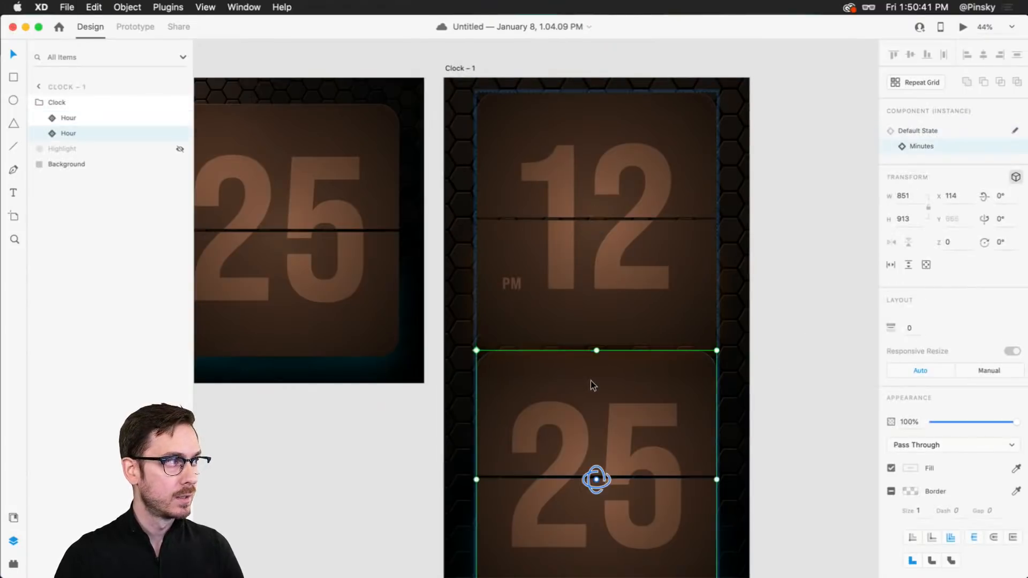
left_click(958, 244)
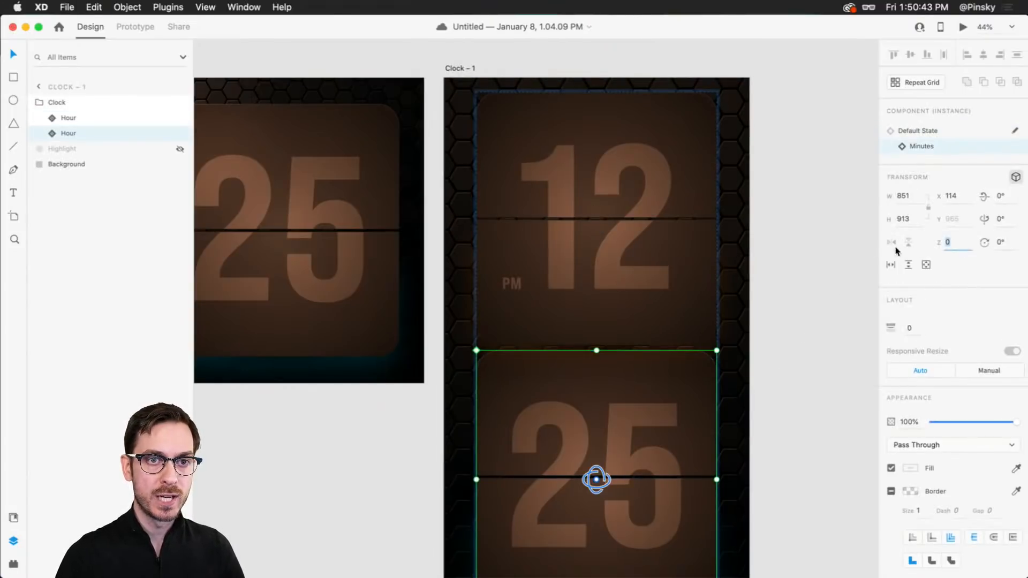
left_click(794, 308)
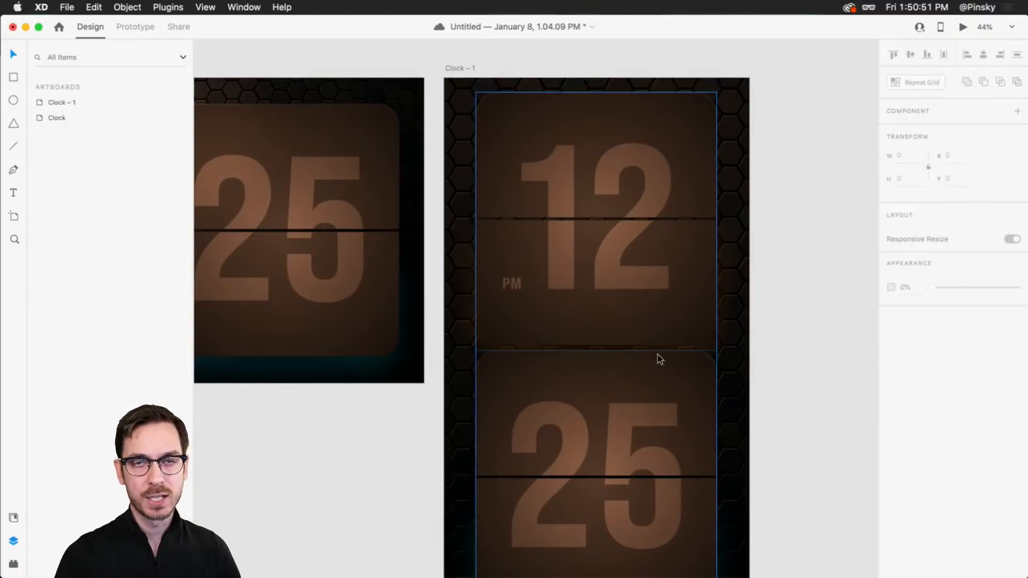
scroll(702, 325, "down", 10)
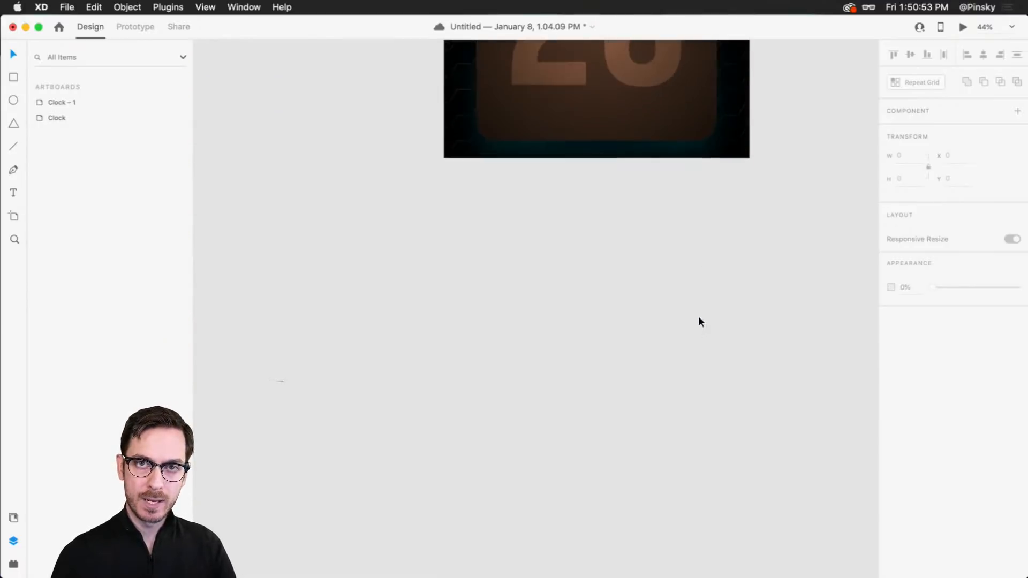
scroll(697, 319, "up", 7)
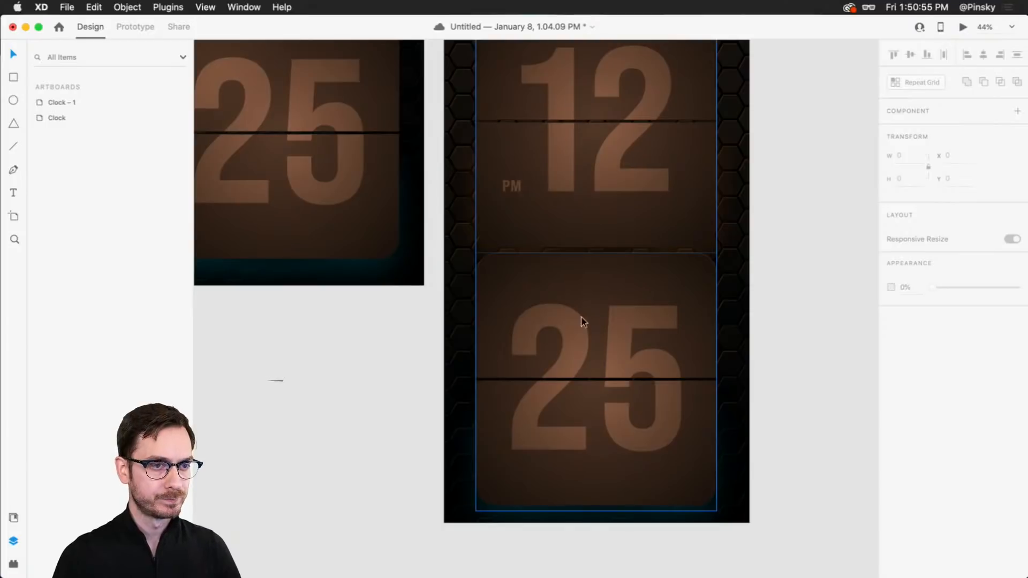
- Add a second line reading 1 below the 12 in the landscape clock's main Hour text
left_click_drag(332, 234, 732, 386)
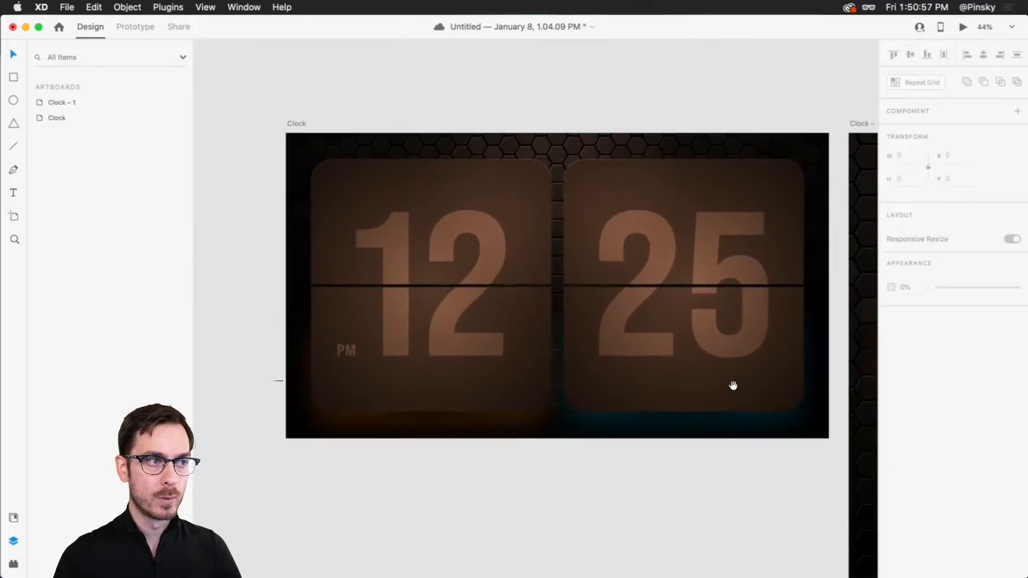
double_click(441, 315)
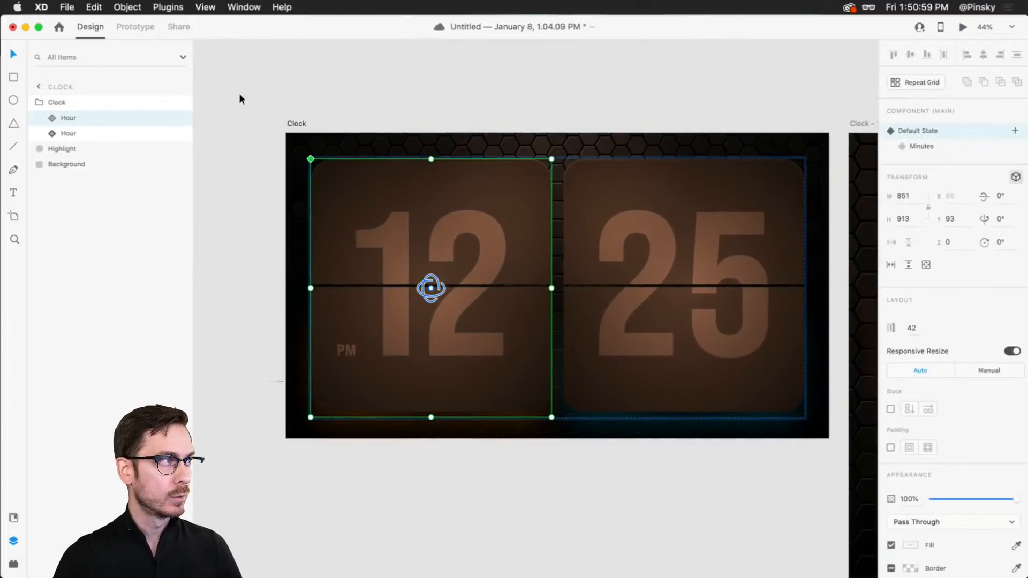
double_click(434, 332)
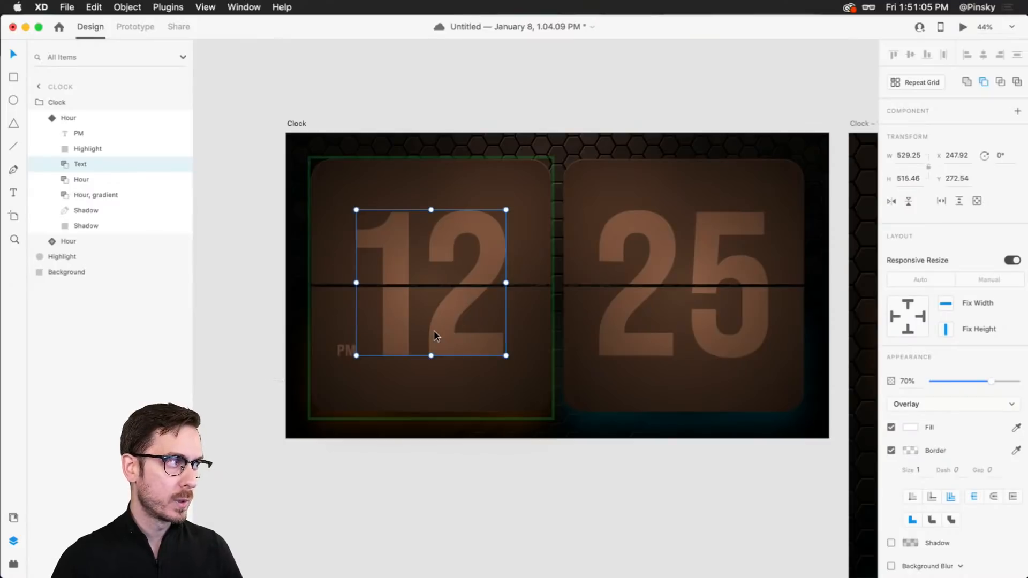
double_click(434, 330)
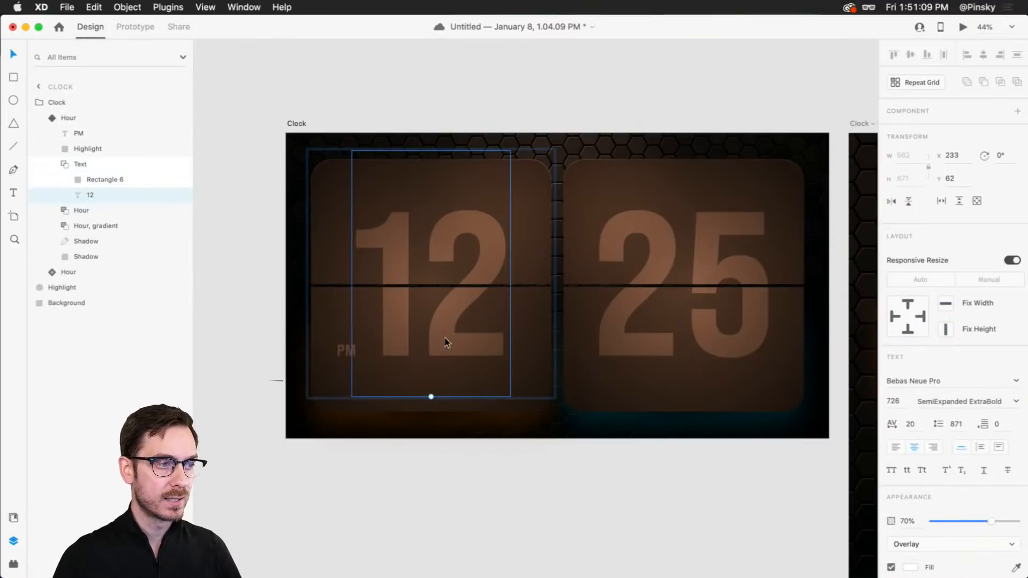
key("Return")
key("Return")
type("1")
key("Escape")
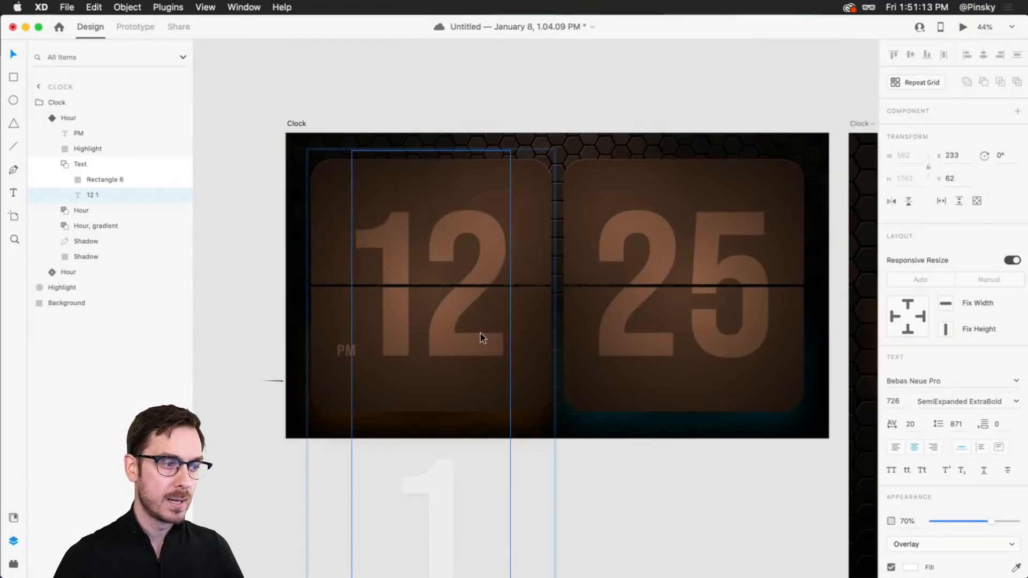
- Reduce the line spacing of the main Hour's number text to 621
key("shift+Down")
key("shift+Down")
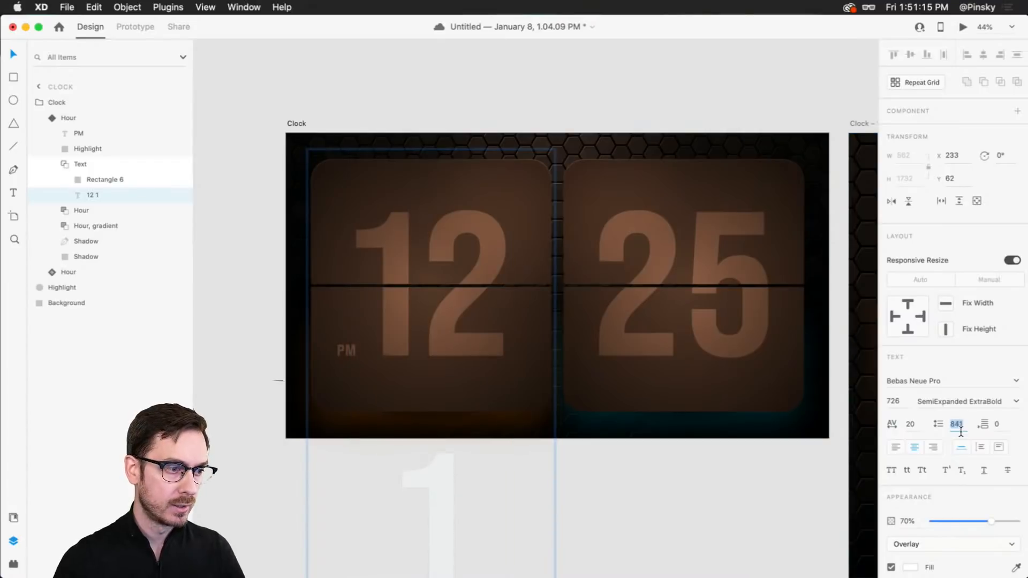
key("shift+Down")
key("shift+Down")
key("shift+Down")
key("shift+Down")
key("shift+Down")
key("shift+Down")
key("shift+Down")
key("shift+Down")
key("shift+Down")
key("shift+Down")
key("shift+Down")
key("shift+Down")
key("shift+Down")
key("shift+Down")
key("shift+Down")
key("shift+Down")
key("shift+Down")
key("shift+Down")
key("shift+Down")
key("shift+Down")
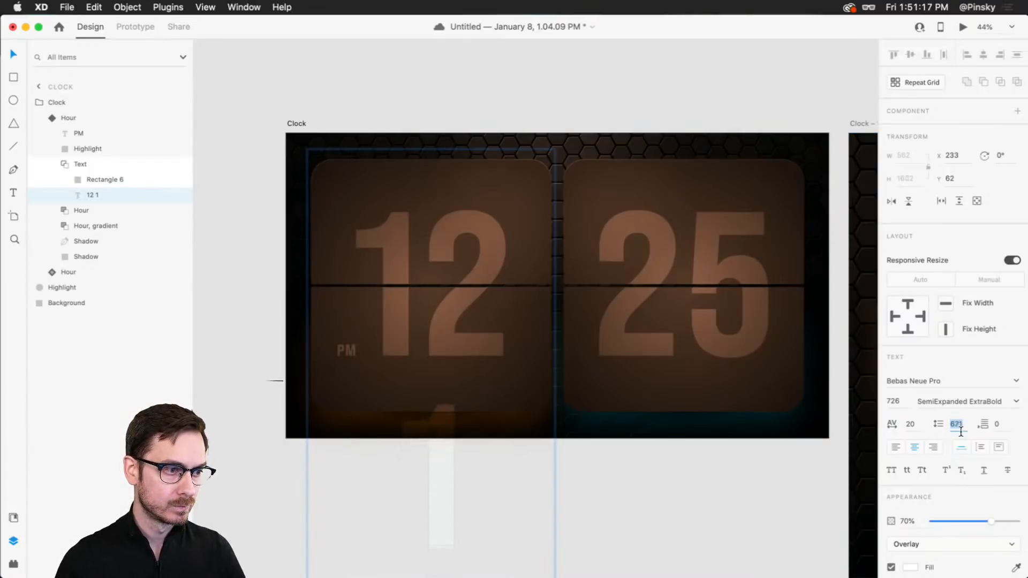
key("shift+Down")
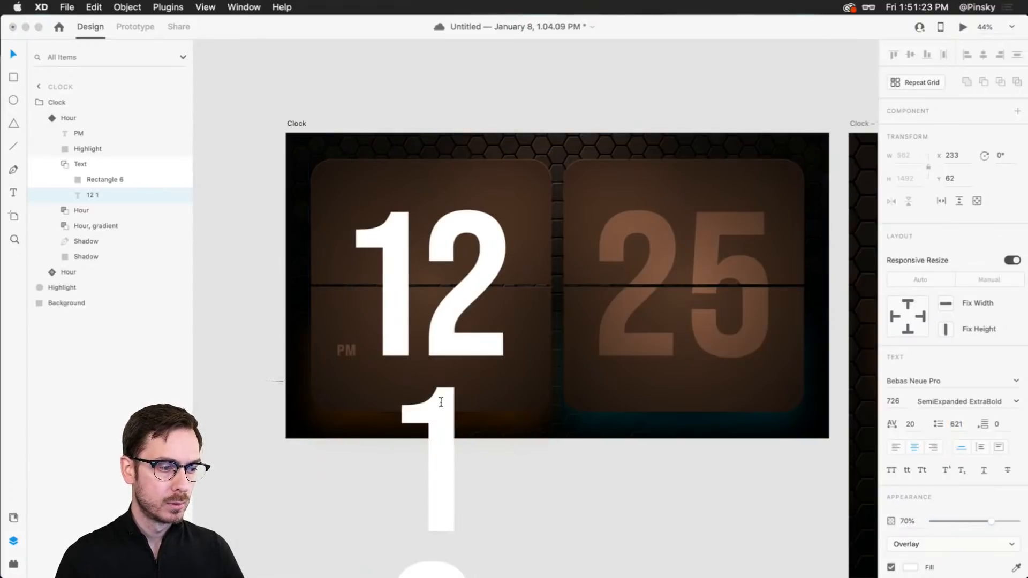
- Extend the main Hour's number column with lines 2 through 6, then preview the landscape clock and close the preview
type("2 3 4 5 6")
key("Escape")
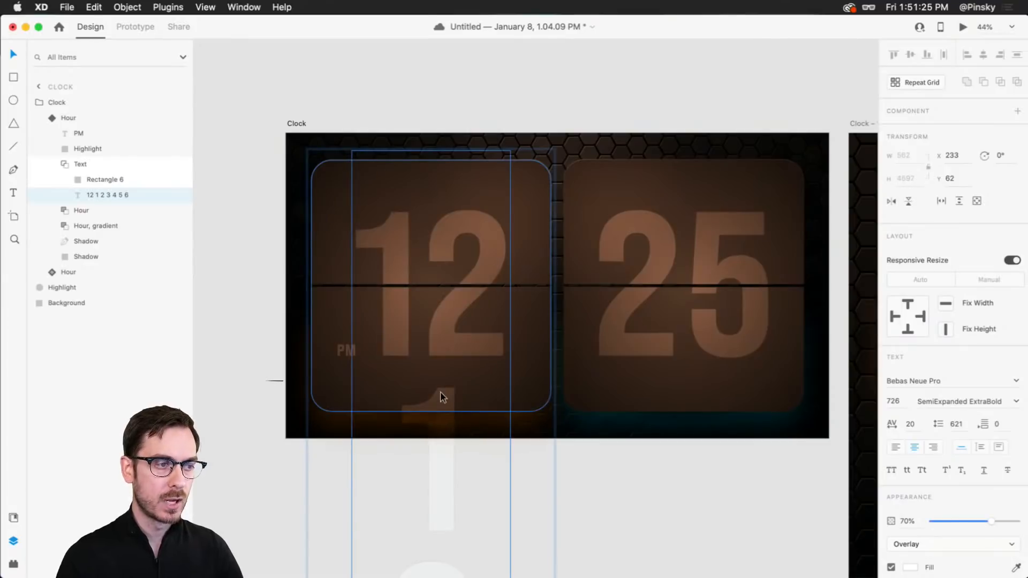
scroll(443, 397, "down", 15)
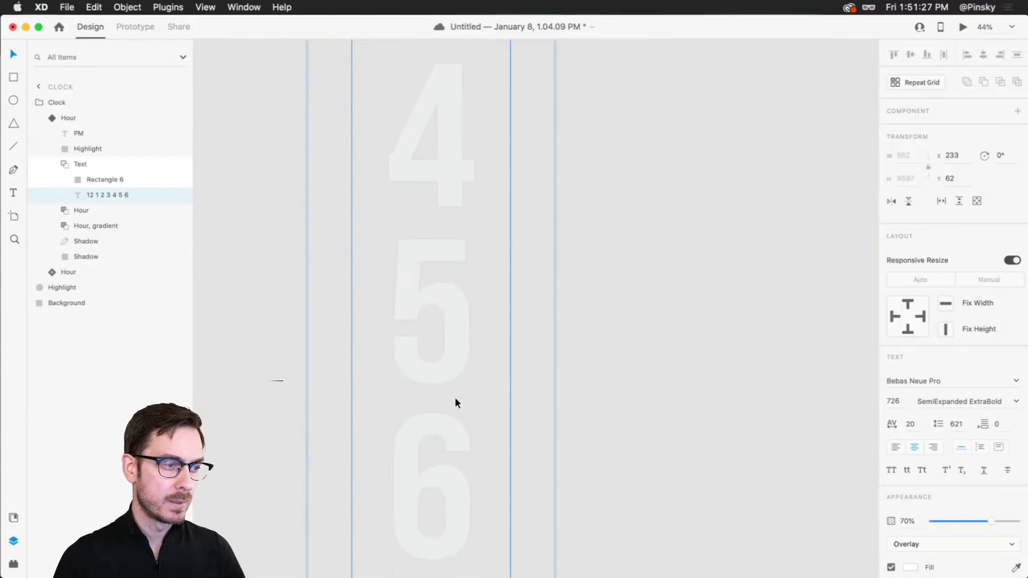
scroll(456, 398, "up", 15)
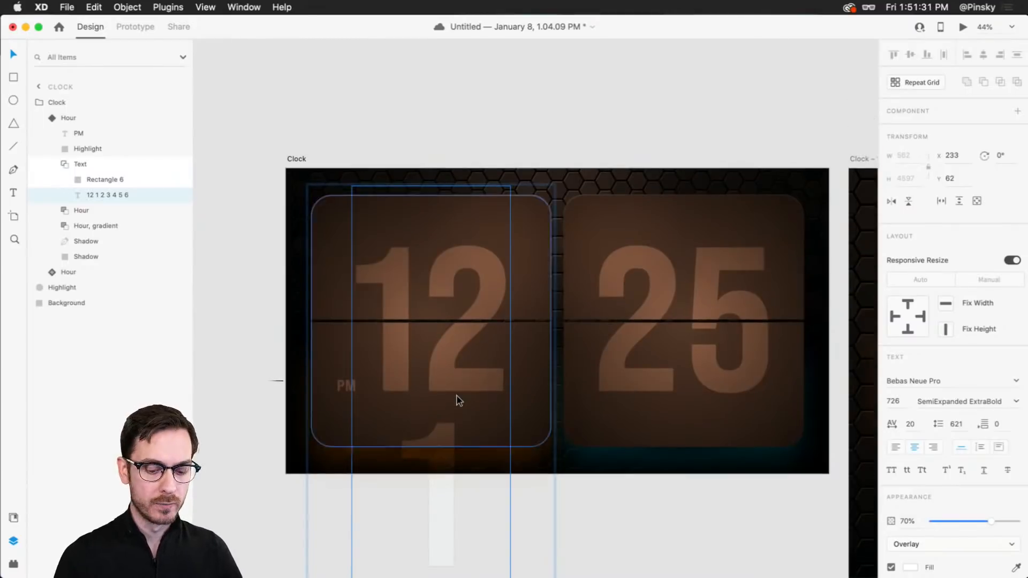
key("super+Return")
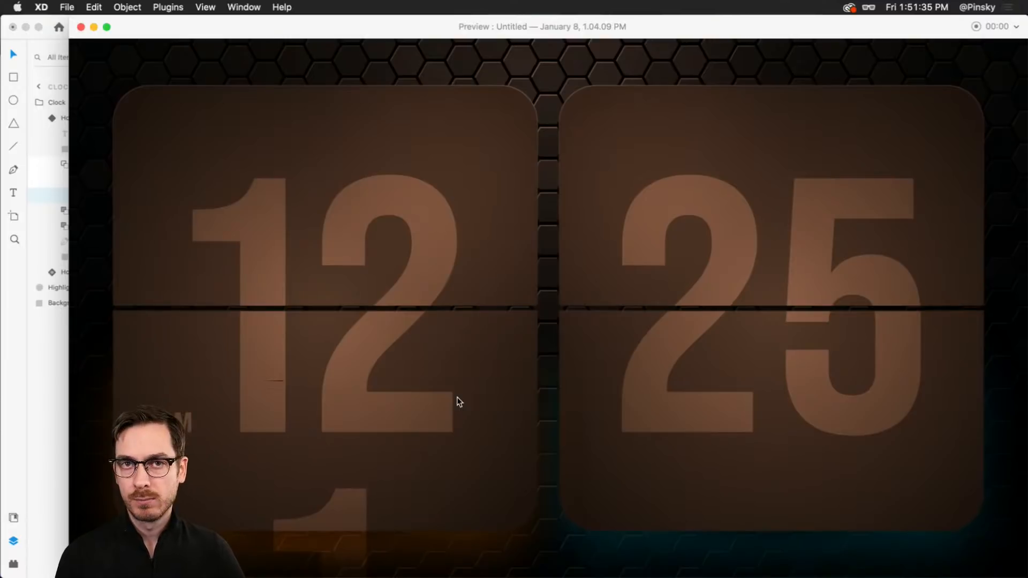
key("super+w")
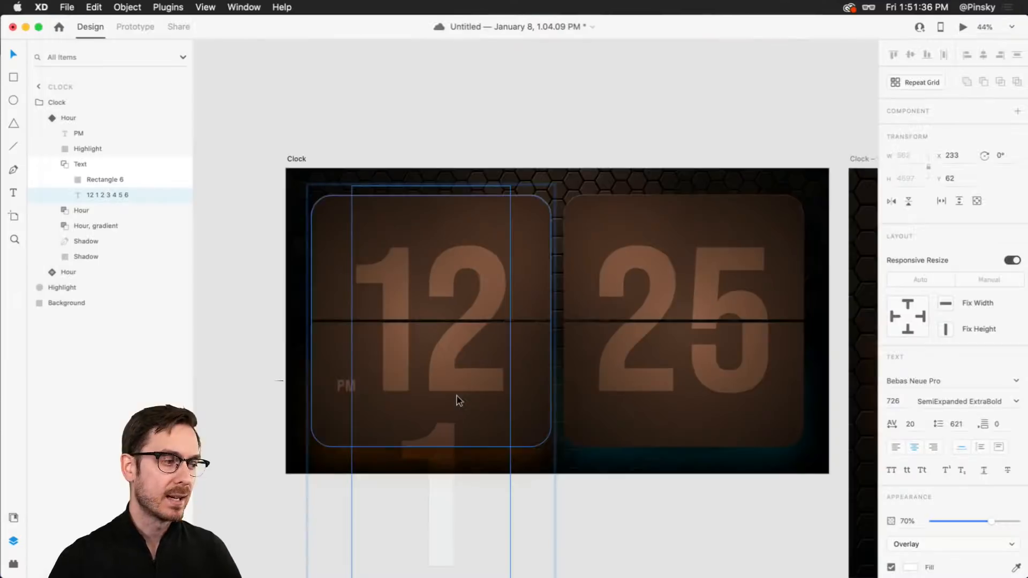
- Draw a rectangle about 608 by 611 over the main Hour's 12 and reorder it directly above the Text layer
left_click(115, 163)
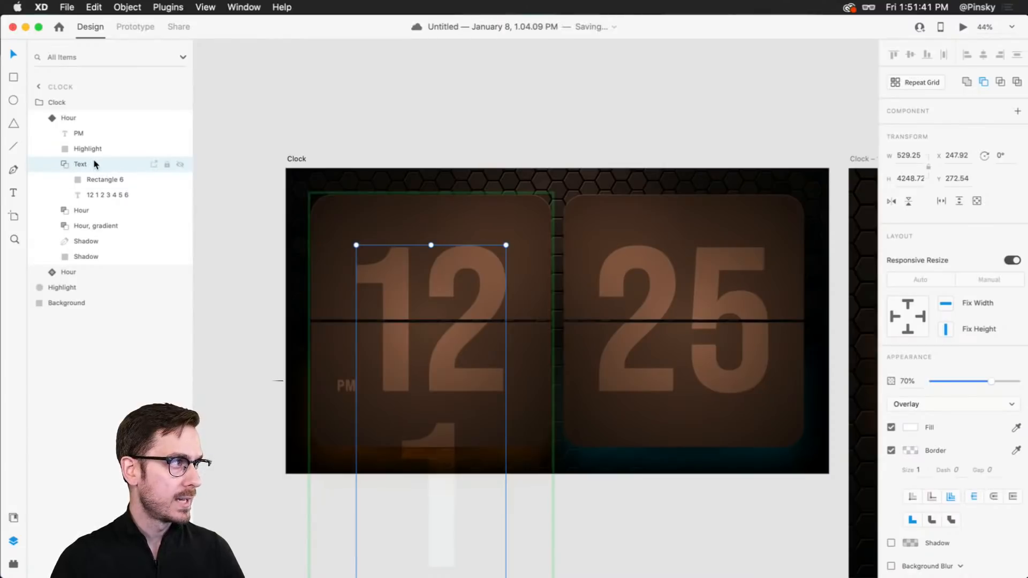
key("r")
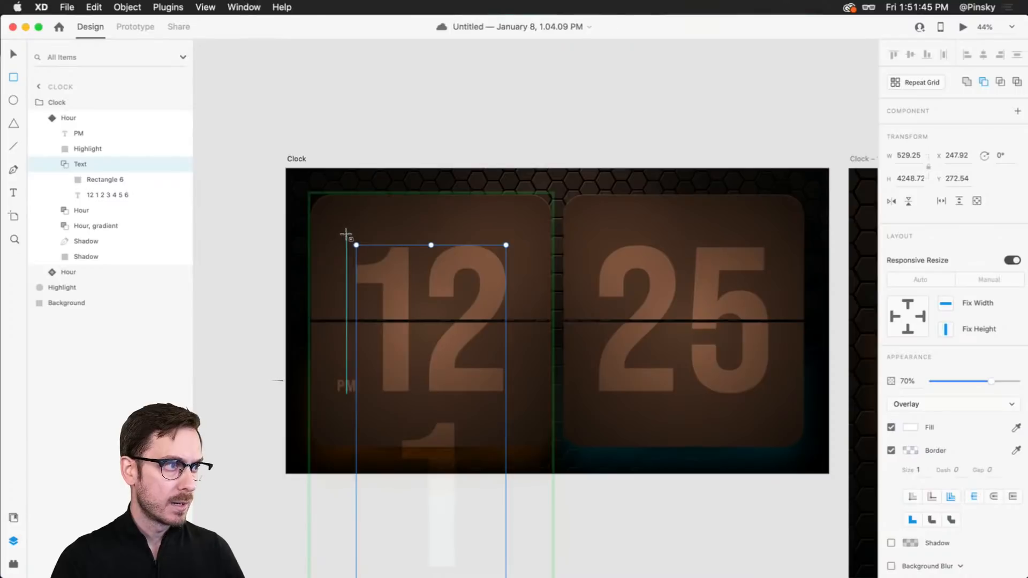
left_click_drag(346, 233, 519, 408)
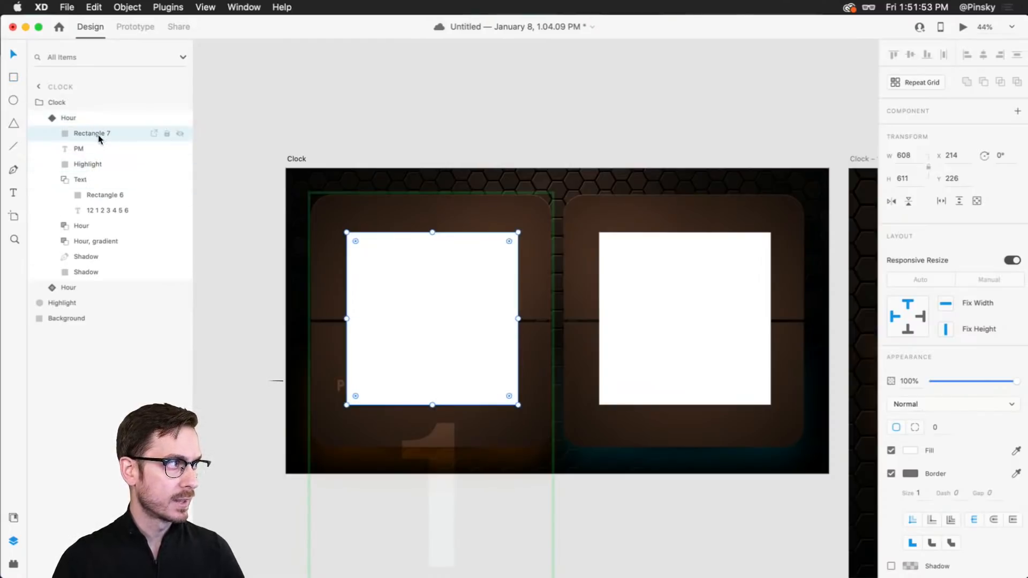
key("super+bracketleft")
key("super+bracketleft")
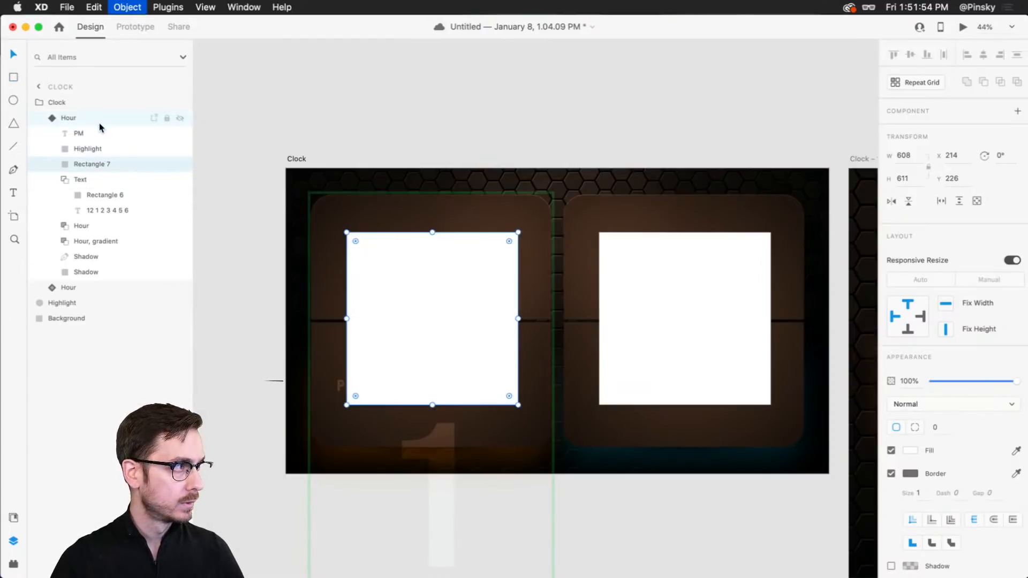
- Mask the main Hour's Text layer with the new rectangle so only one number of the column shows
left_click(100, 179, "shift")
left_click(127, 7)
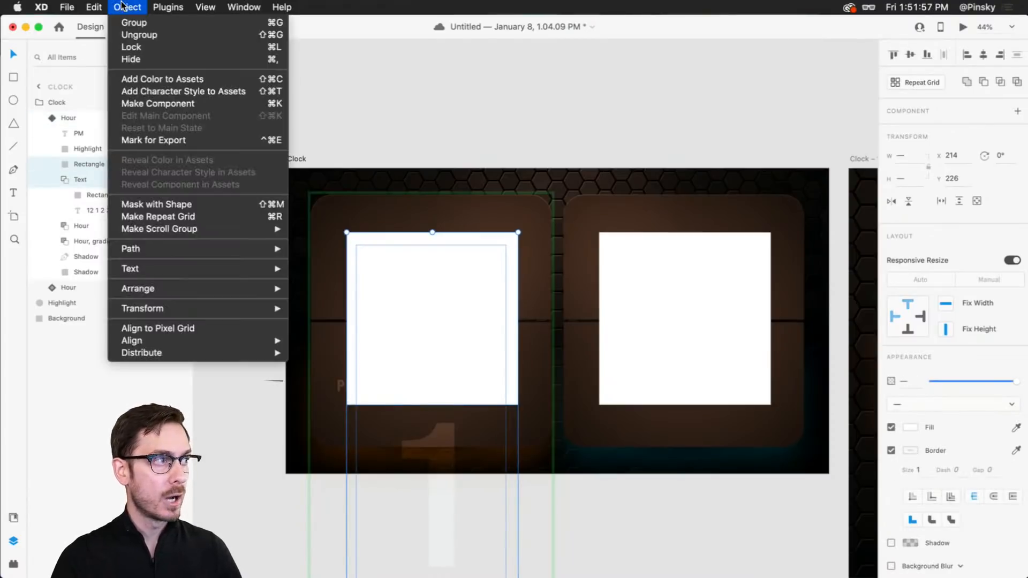
left_click(151, 205)
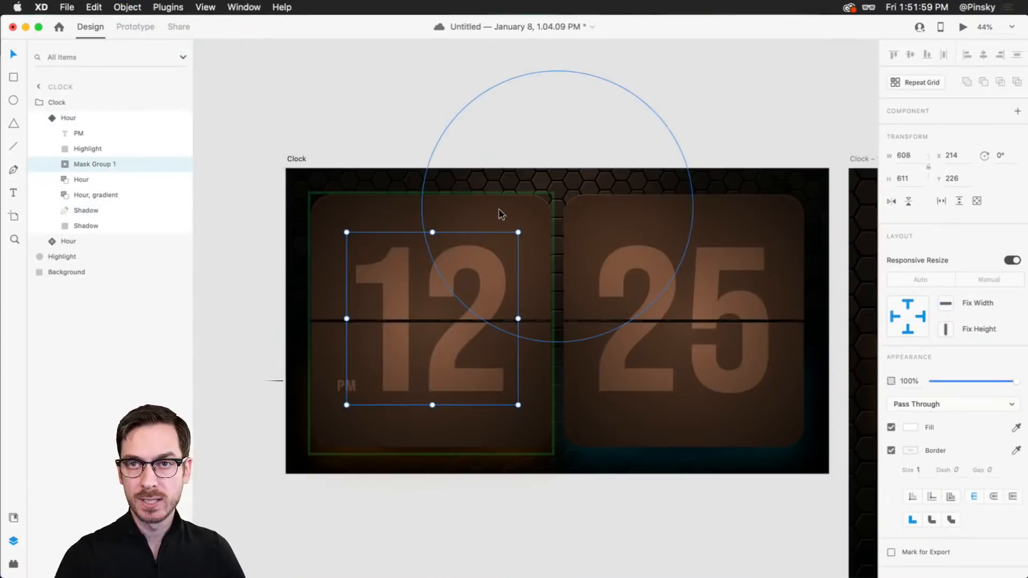
- Look through the mask group's Text column, following the hidden numbers below the landscape clock
left_click(57, 164)
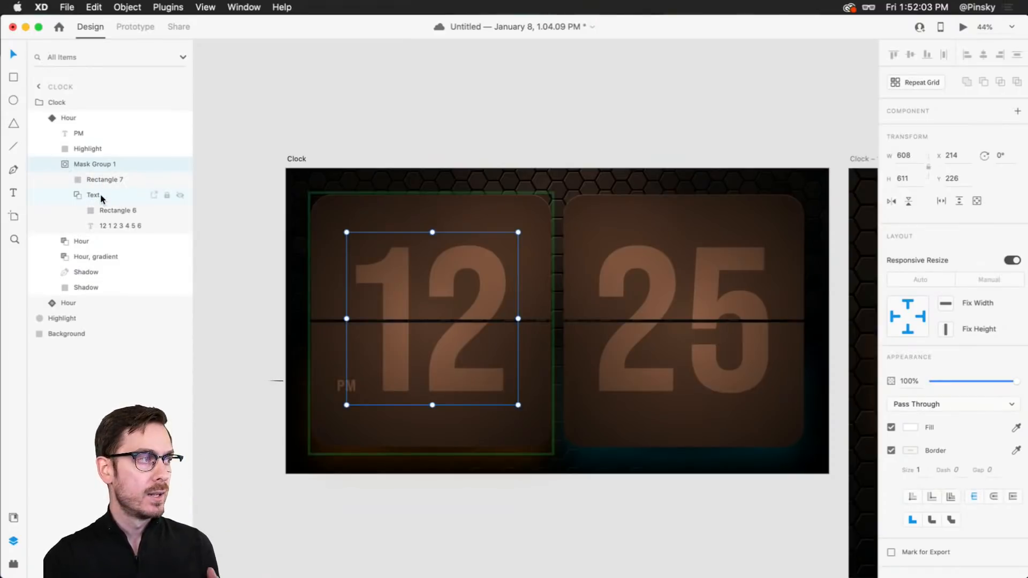
left_click(102, 196)
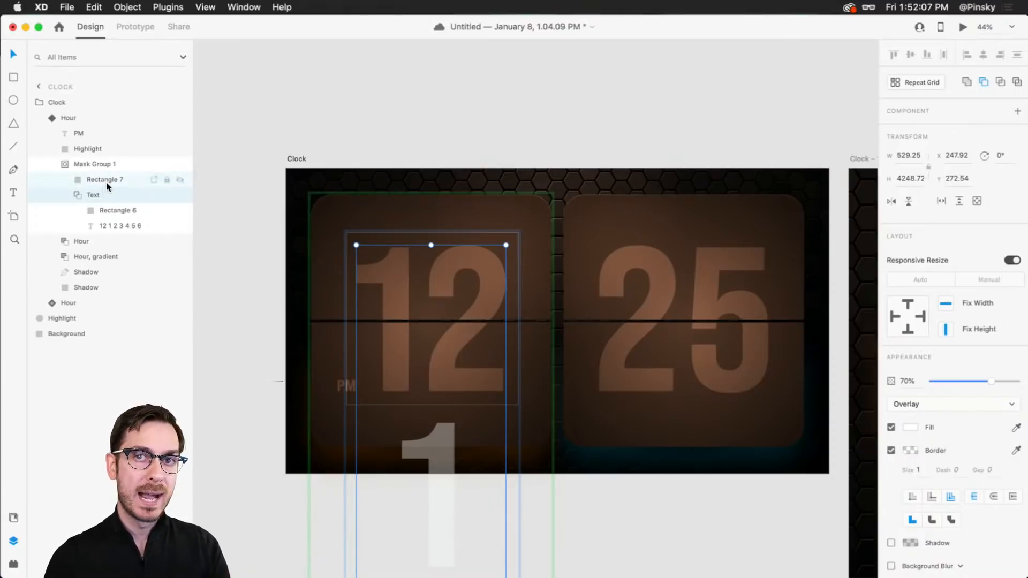
scroll(452, 454, "down", 5)
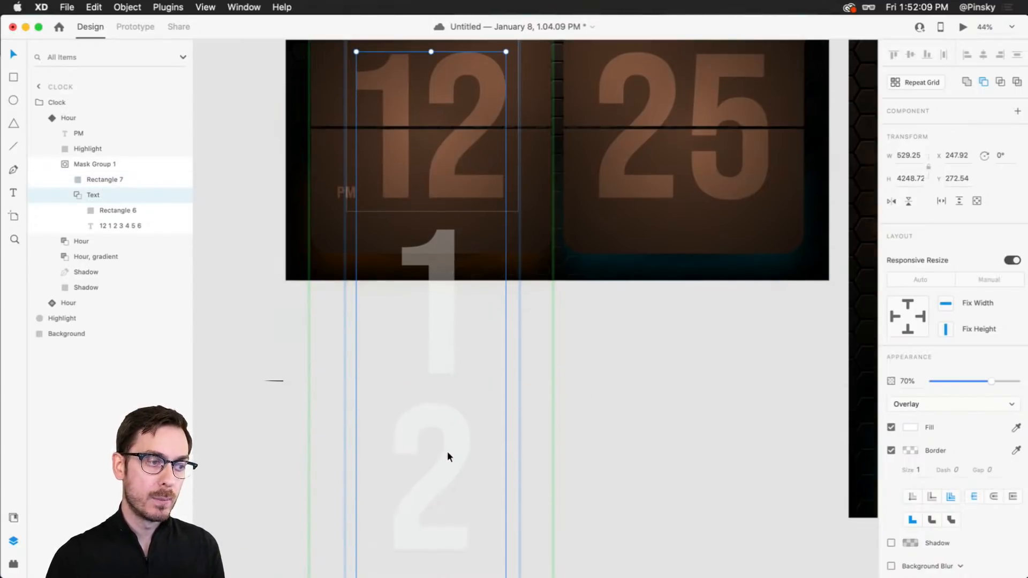
scroll(448, 452, "up", 6)
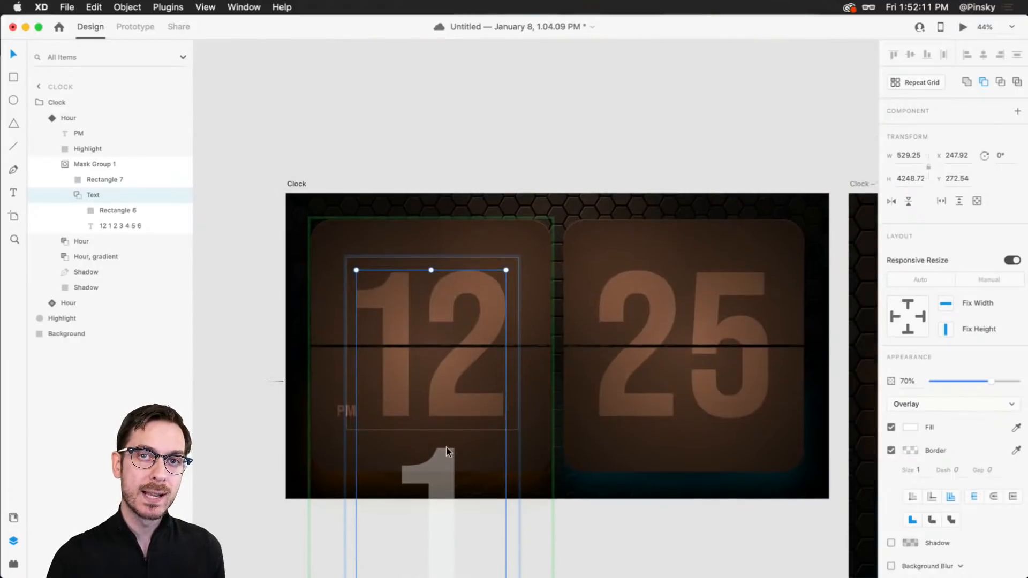
left_click(404, 158)
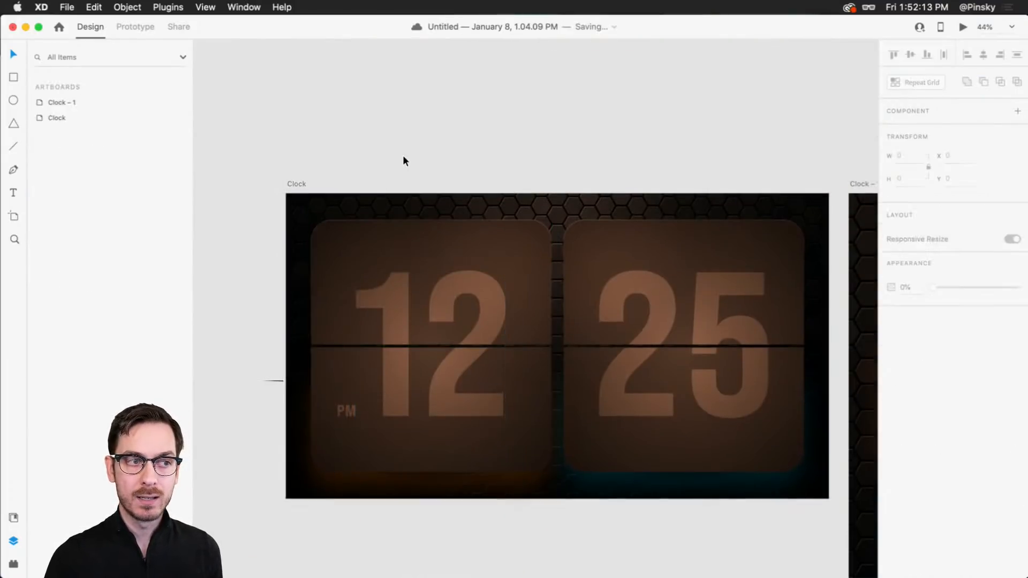
- Check the portrait clock's Hour instance for the mask group inherited from the main component
left_click(483, 298)
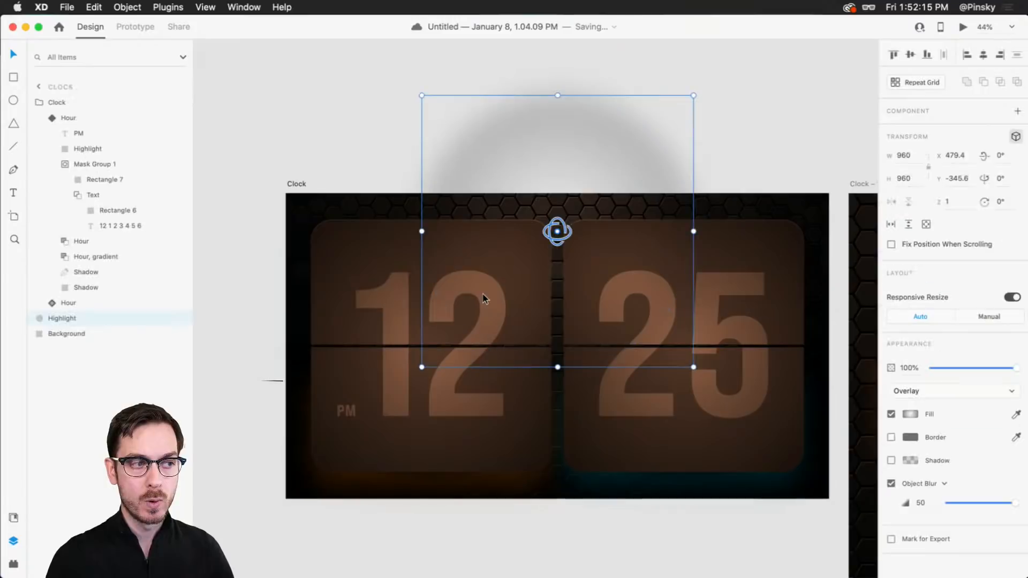
left_click(311, 276)
left_click_drag(796, 336, 344, 295)
left_click(525, 280)
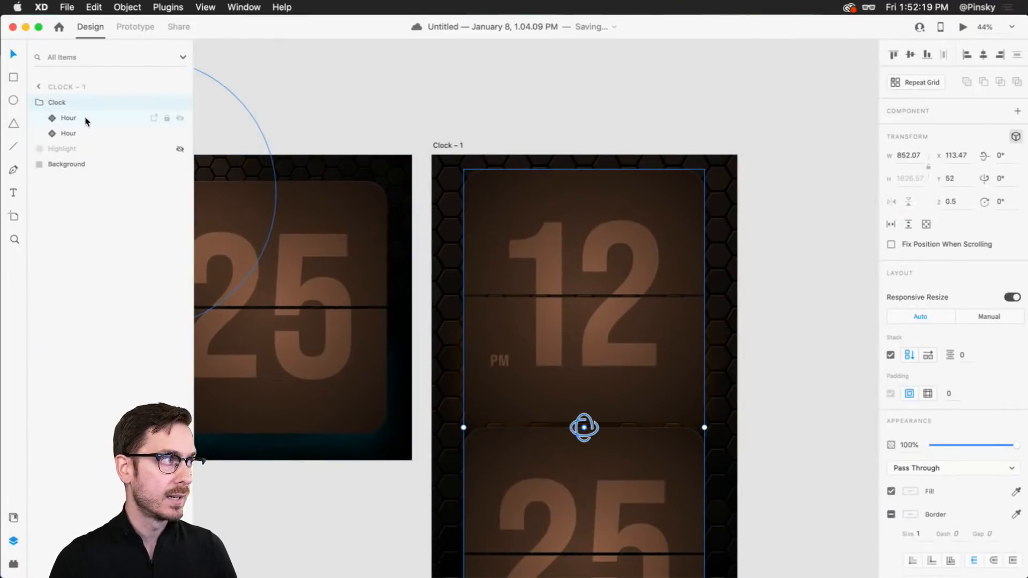
left_click(67, 119)
left_click(46, 120)
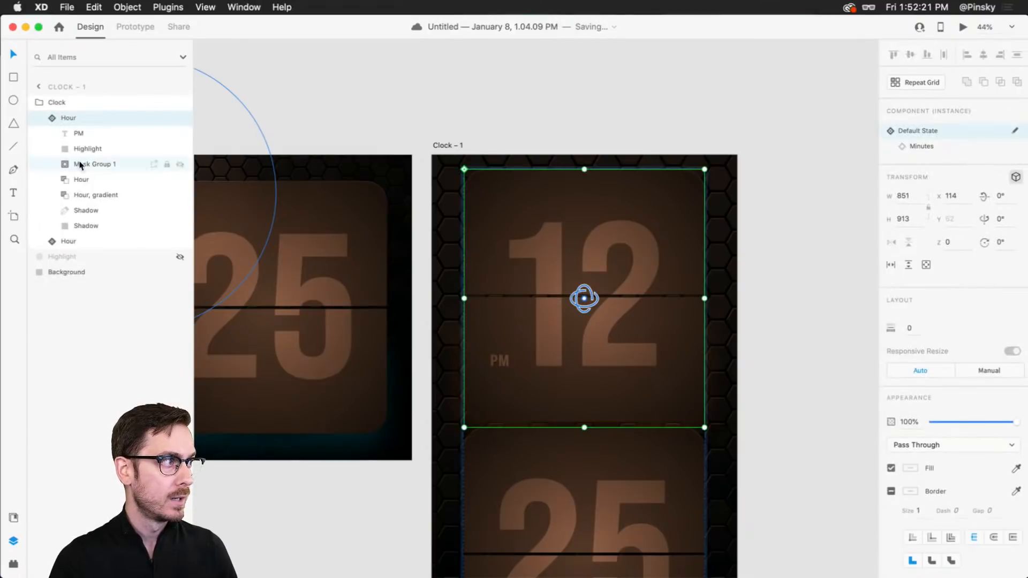
left_click(83, 165)
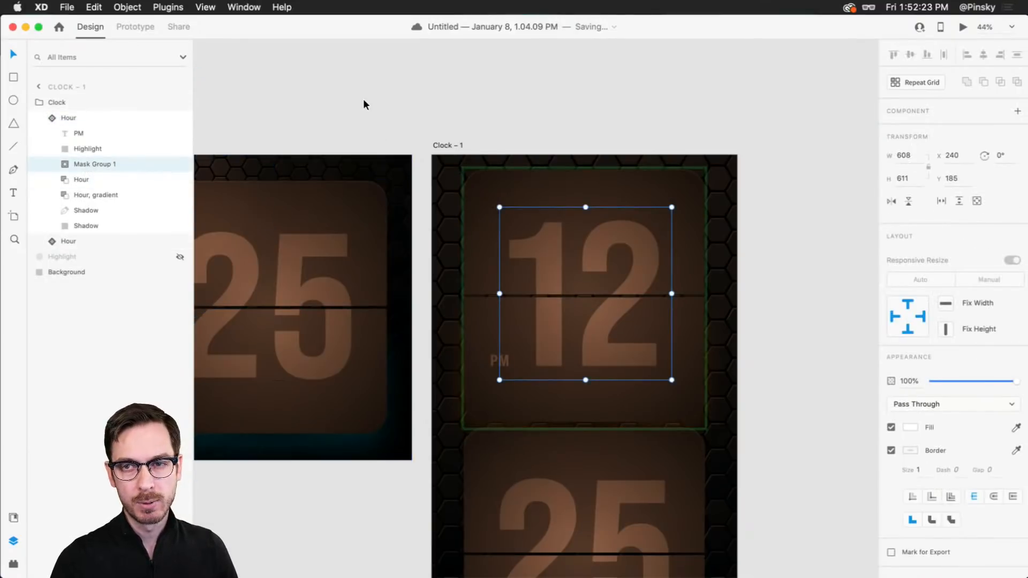
left_click(369, 115)
- Rename the mask group in the landscape clock's main Hour as Counter
scroll(452, 194, "left", 10)
left_click(459, 280)
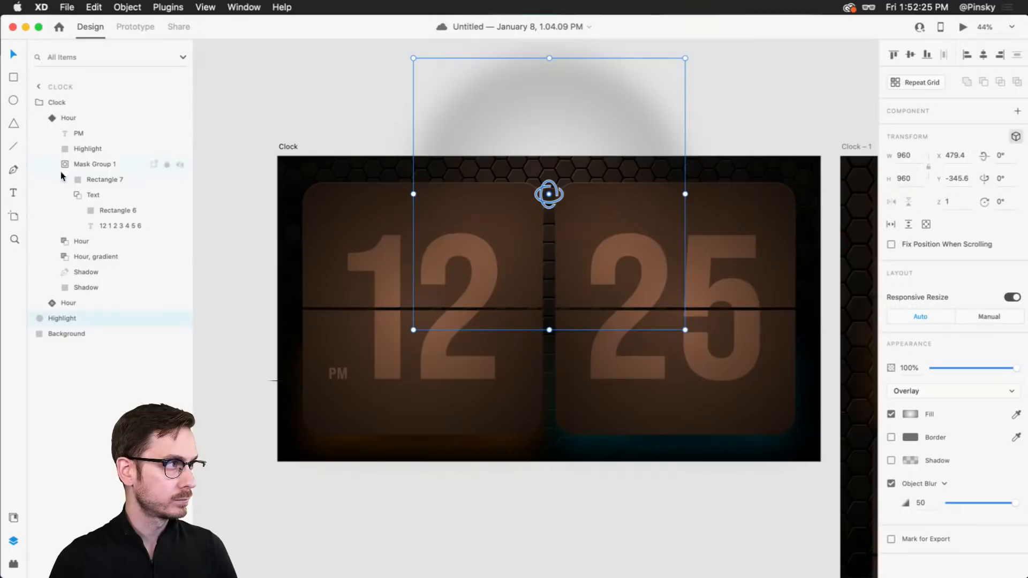
left_click(100, 167)
double_click(99, 166)
type("Counter")
key("Return")
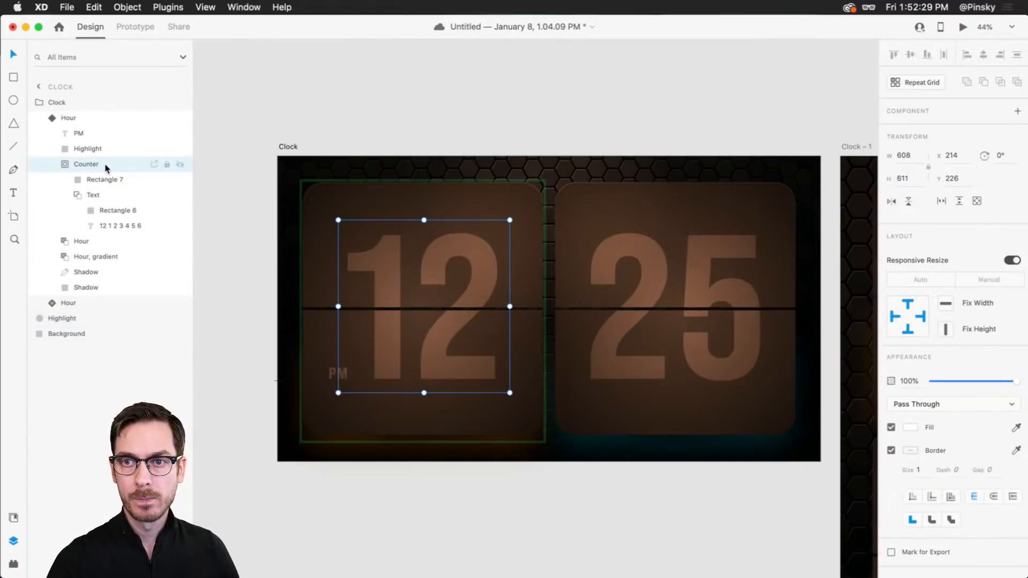
- Duplicate the landscape Clock artboard and place the copy directly below the original
left_click(413, 117)
scroll(428, 128, "down", 3)
scroll(428, 129, "right", 2)
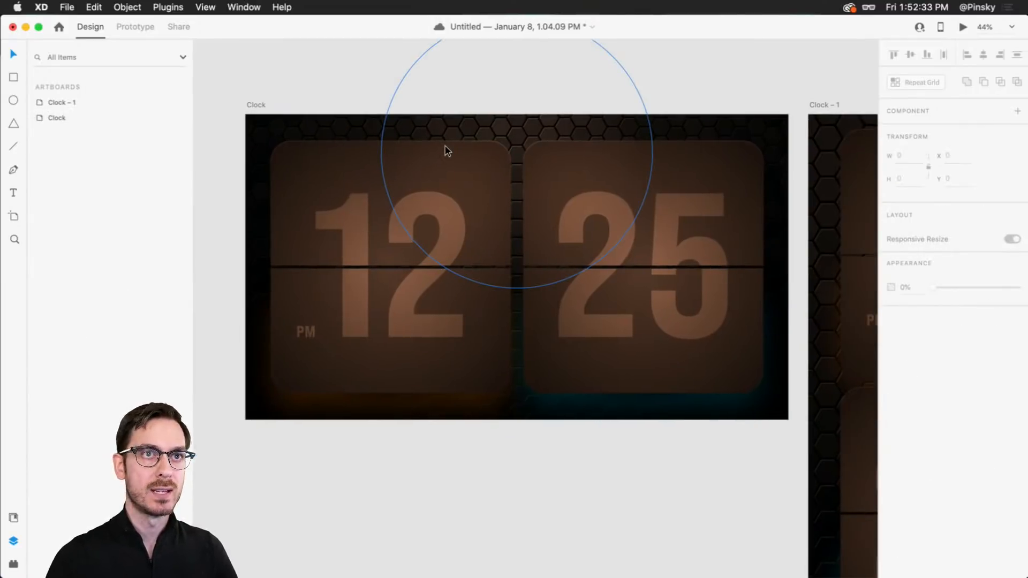
scroll(328, 120, "down", 3)
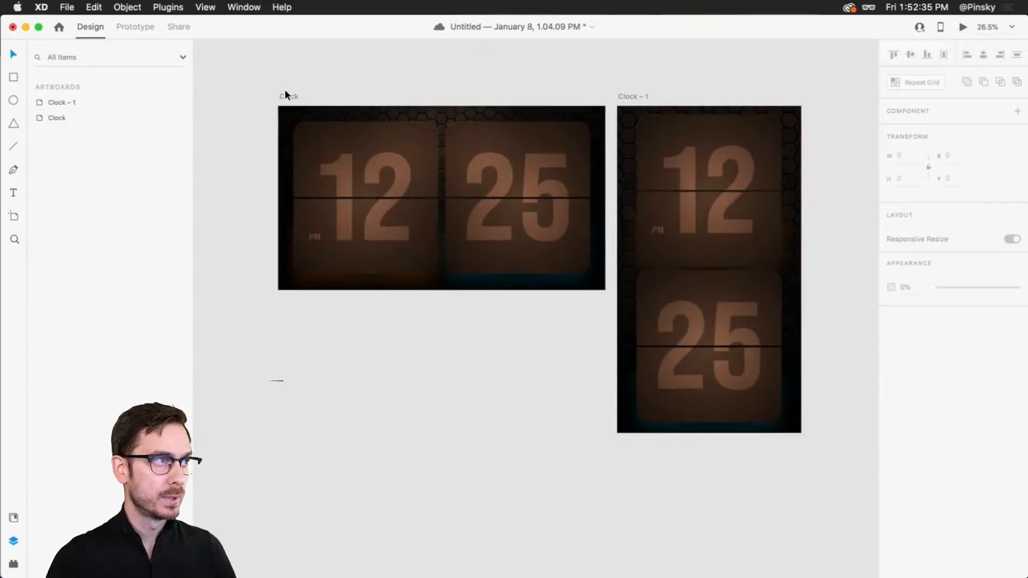
left_click_drag(286, 97, 302, 301)
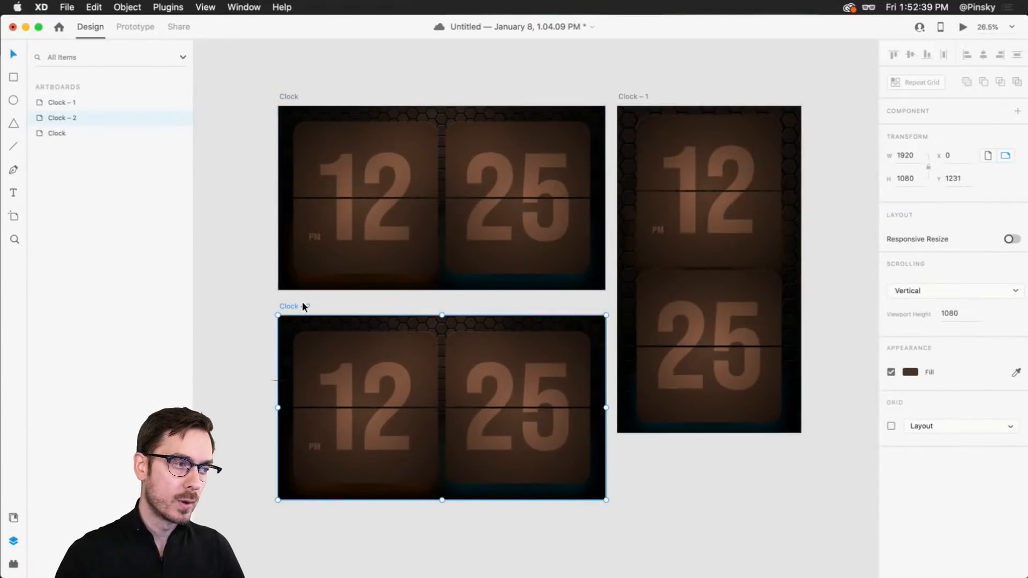
- Move the number column inside the duplicate clock's Counter mask up to about Y -3667 so the hour card shows 6
left_click(382, 418)
scroll(391, 386, "down", 2)
scroll(391, 385, "left", 1)
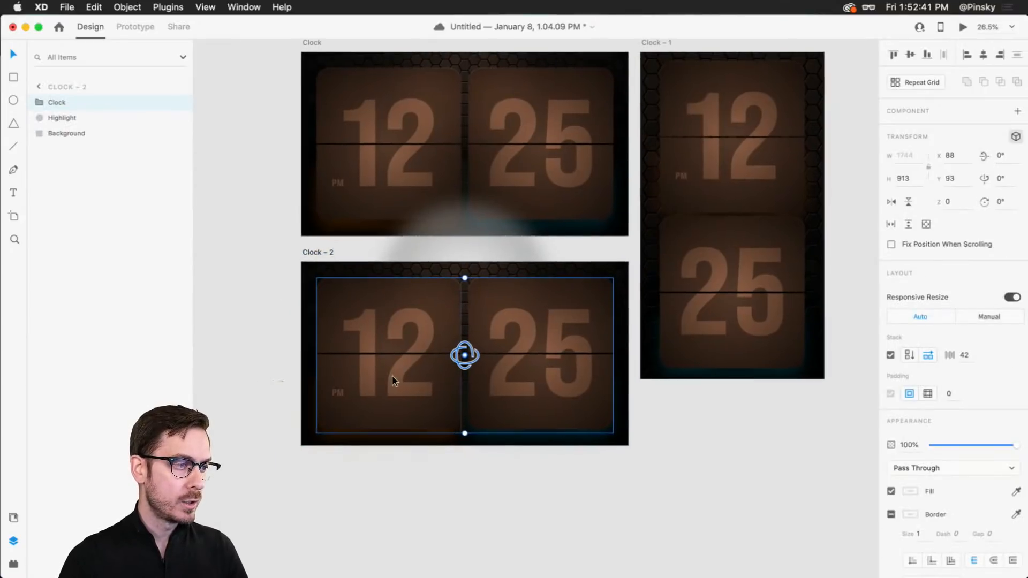
double_click(393, 380)
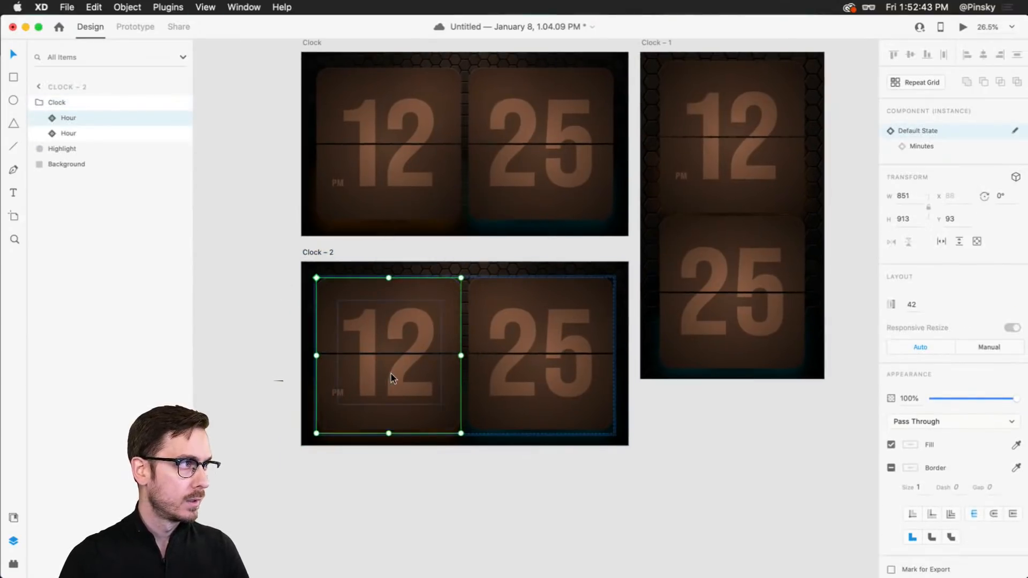
double_click(392, 379)
scroll(385, 374, "up", 5)
scroll(278, 305, "left", 2)
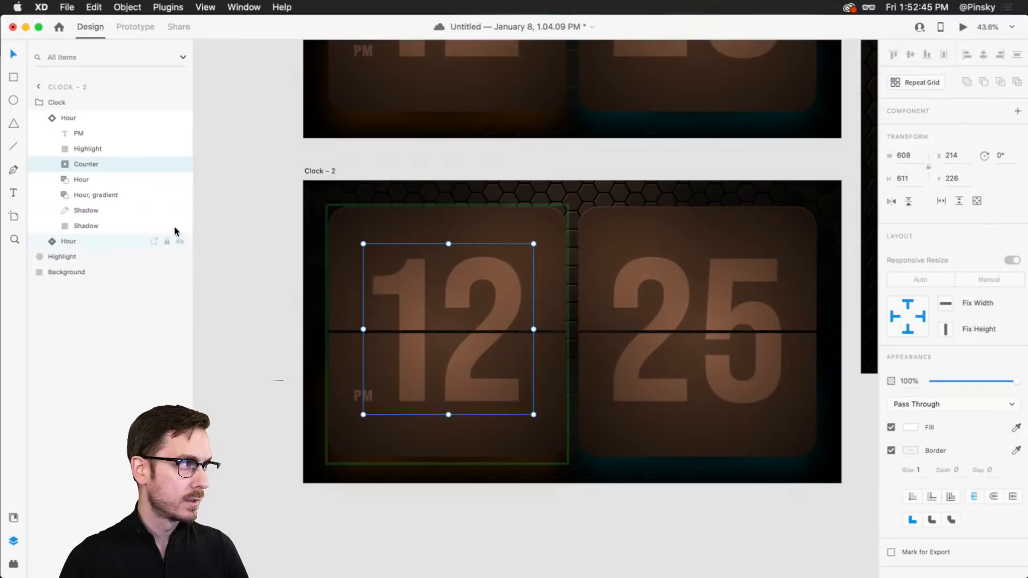
left_click(68, 163)
left_click(92, 196)
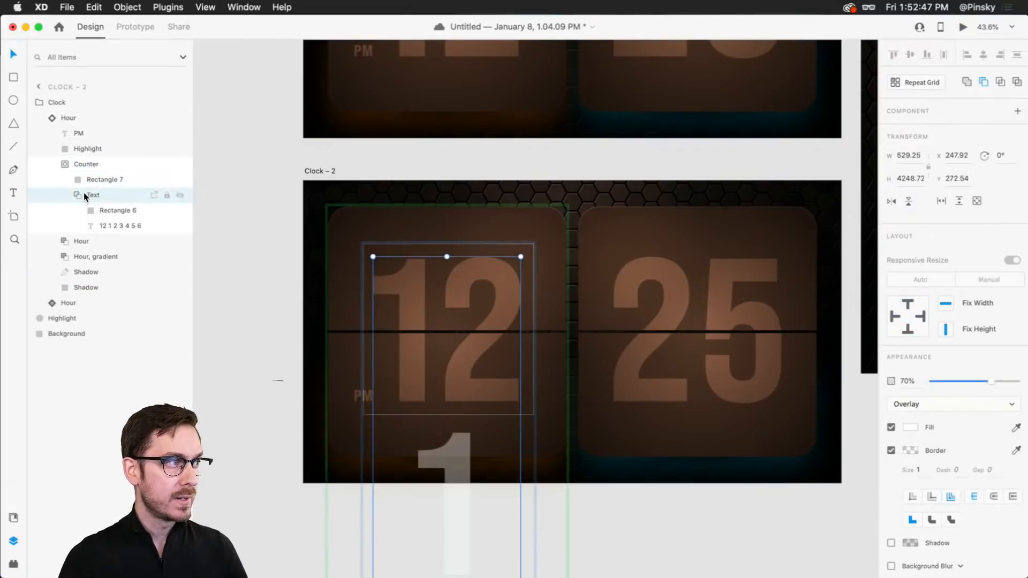
left_click(115, 225)
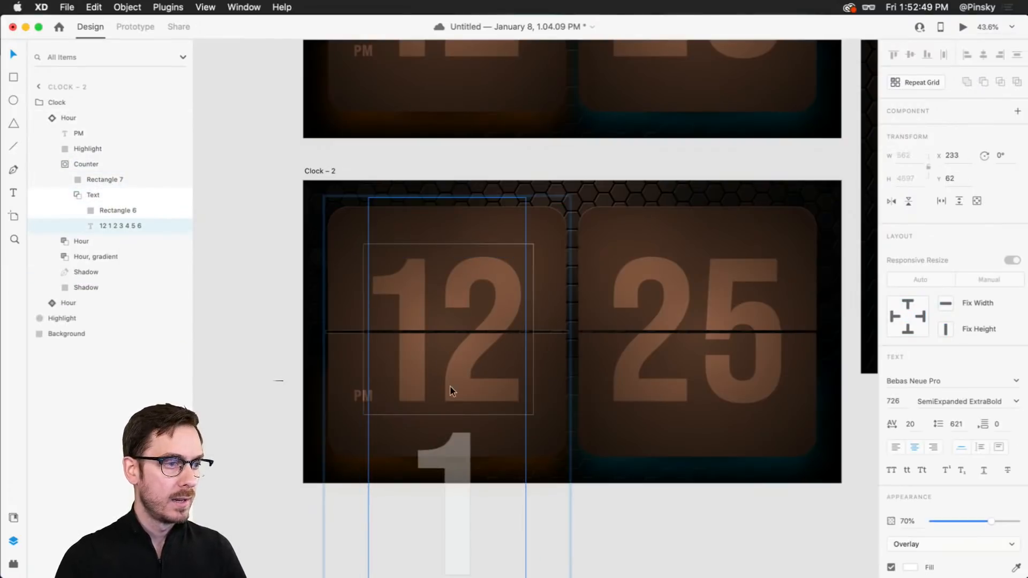
left_click_drag(464, 393, 460, 84)
left_click_drag(467, 488, 466, 95)
left_click_drag(475, 427, 484, 219)
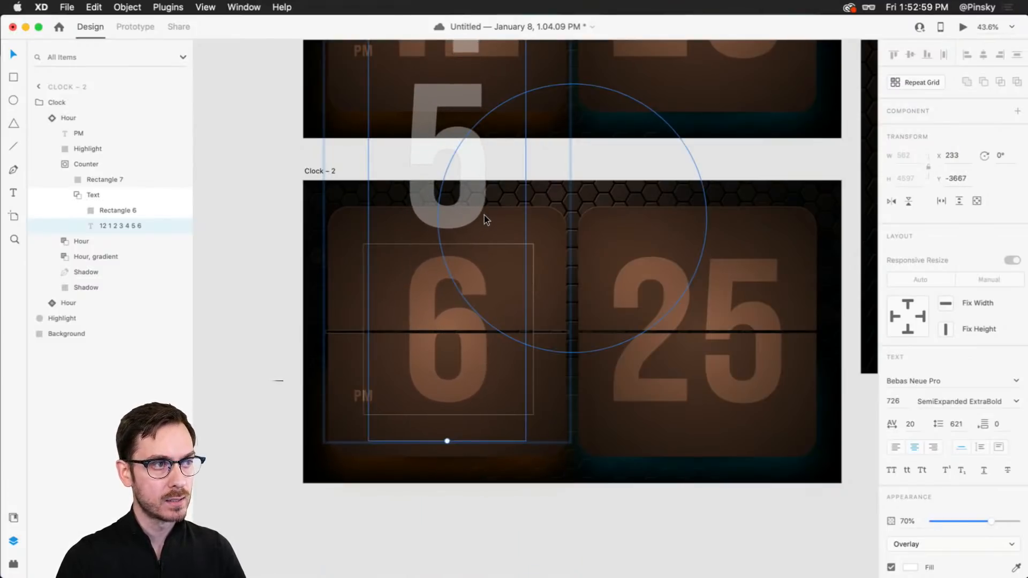
- Fine-tune the duplicate clock's number column to Y -3676 to centre the 6 on its card, and deselect it
key("Escape")
key("Escape")
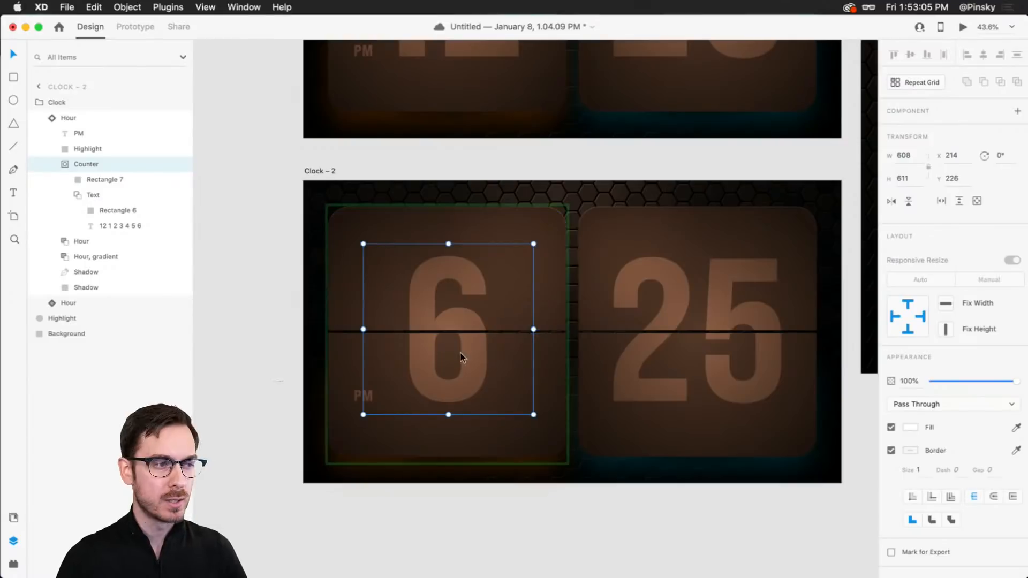
left_click(137, 226)
key("Down")
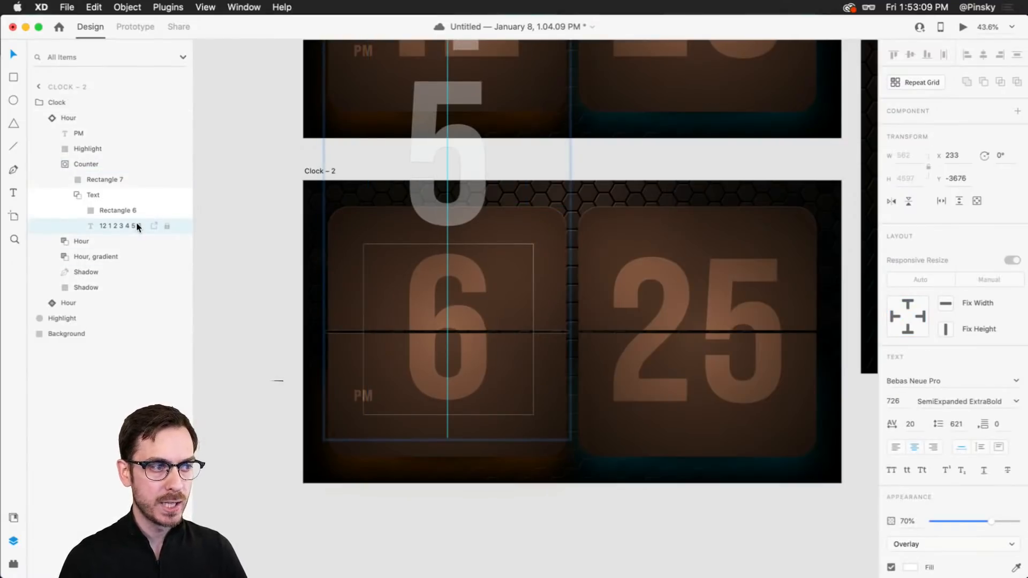
key("Escape")
left_click(269, 266)
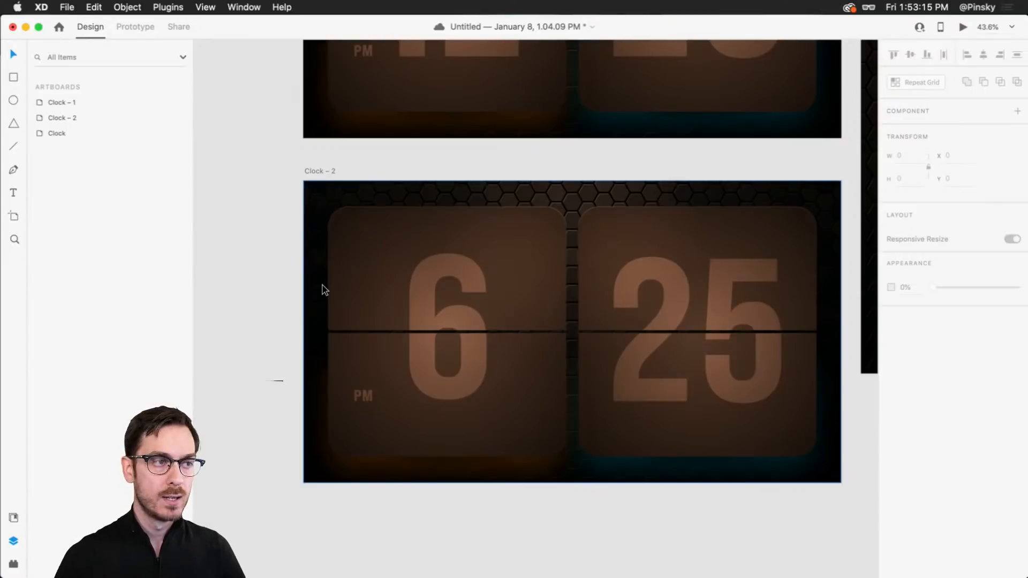
- Create a prototype link from the original landscape Clock artboard to its duplicate, Clock – 2
scroll(323, 287, "up", 10)
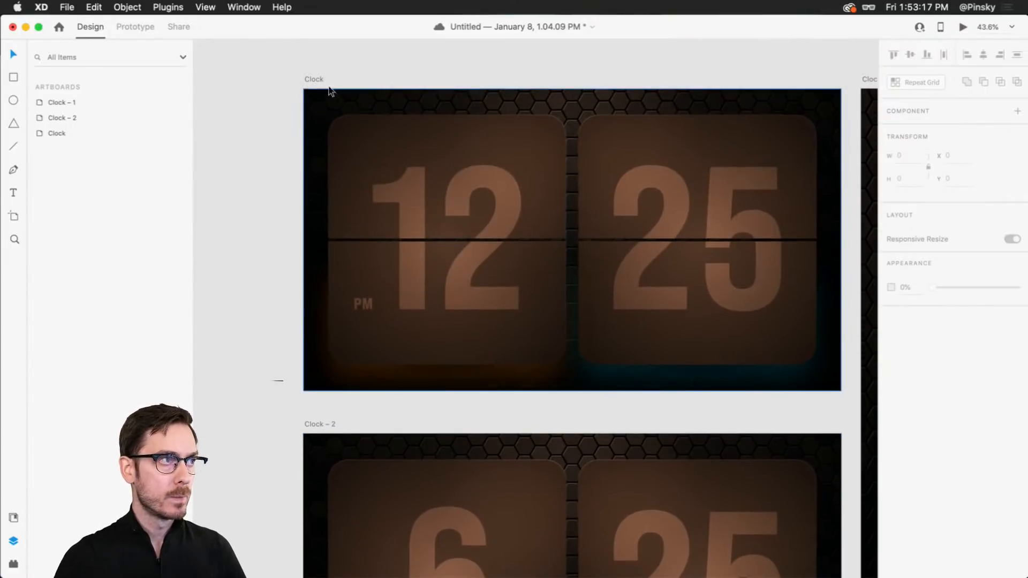
scroll(320, 86, "right", 3)
left_click(272, 83)
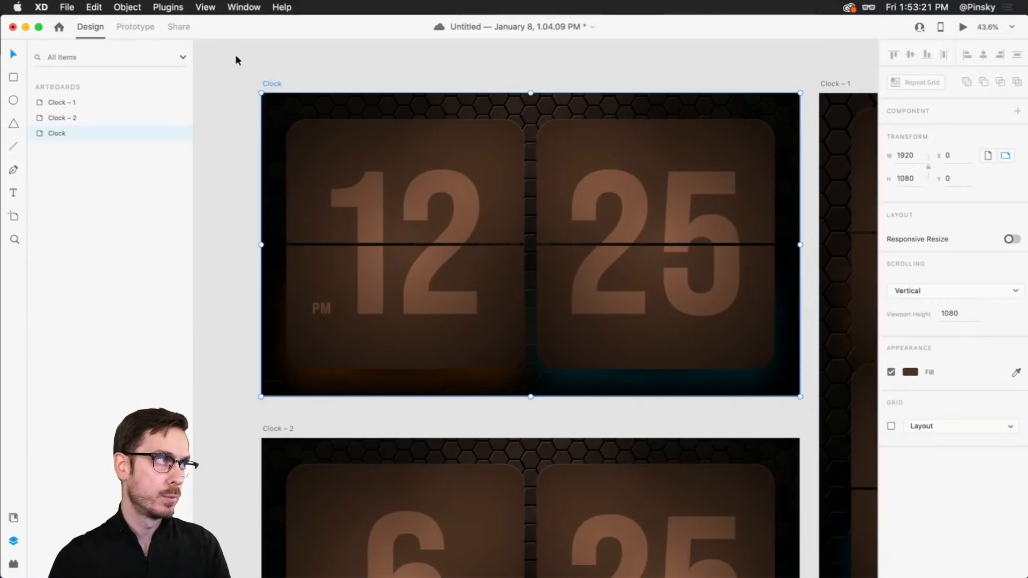
left_click(133, 28)
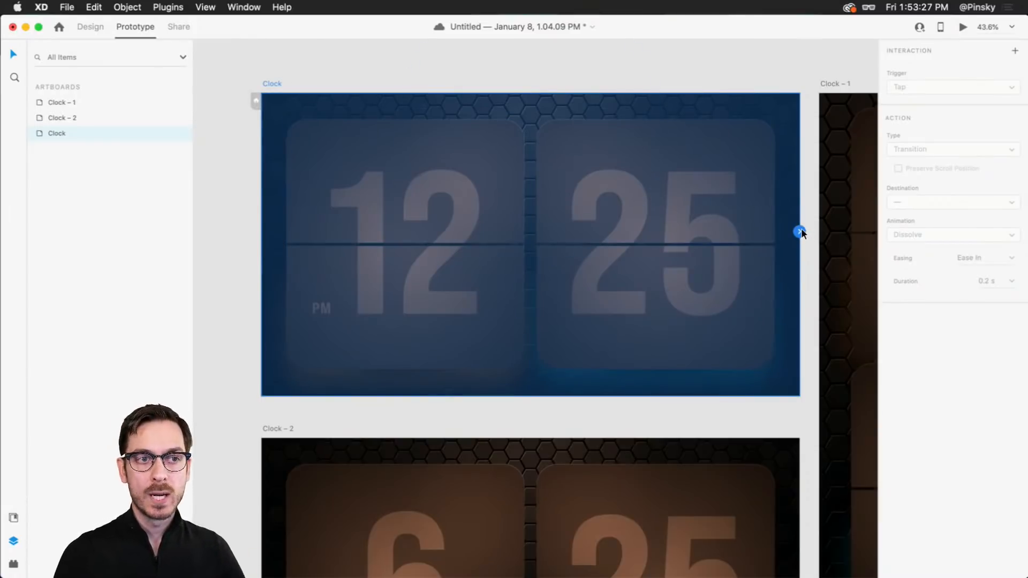
left_click_drag(799, 232, 549, 515)
- Set the trigger of the Clock-to-Clock – 2 link to Time with a delay of 0.6 s
left_click(916, 86)
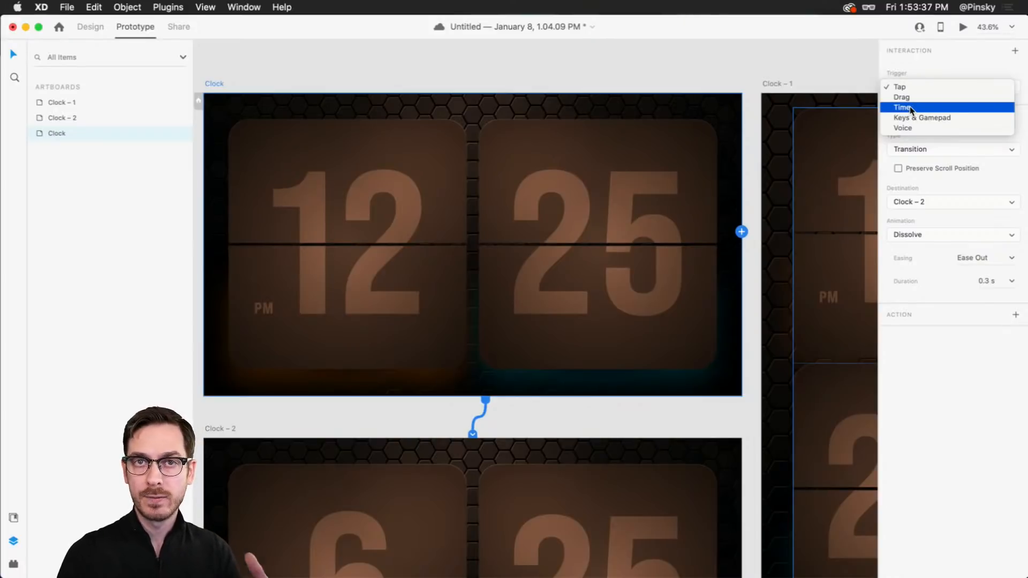
left_click(912, 109)
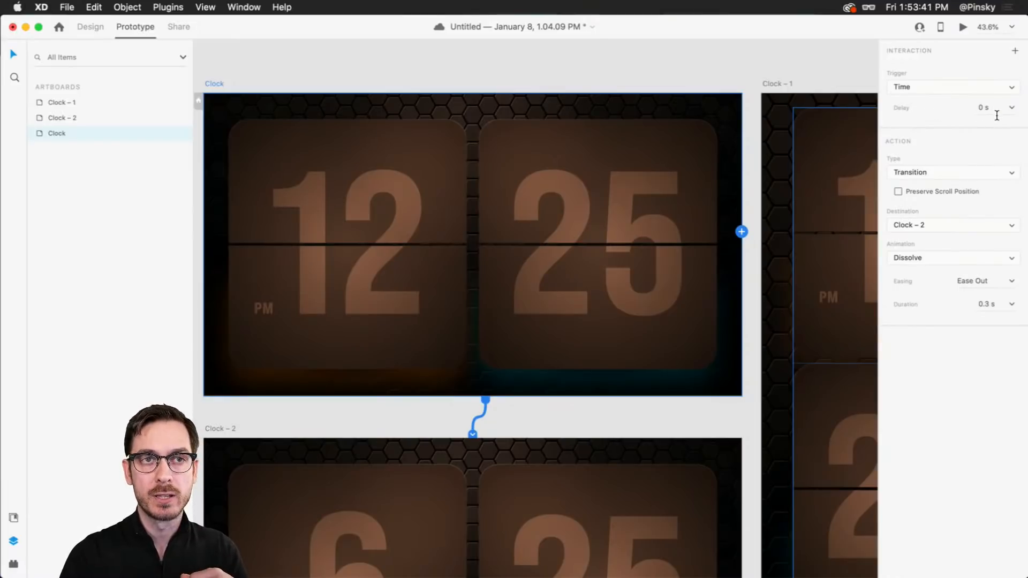
left_click(995, 109)
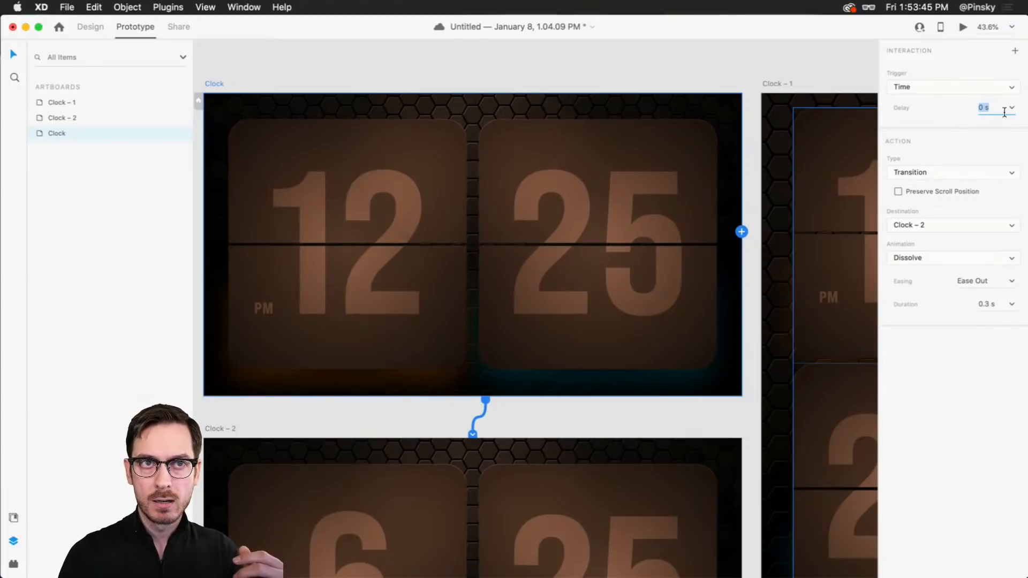
left_click(1014, 108)
left_click(997, 145)
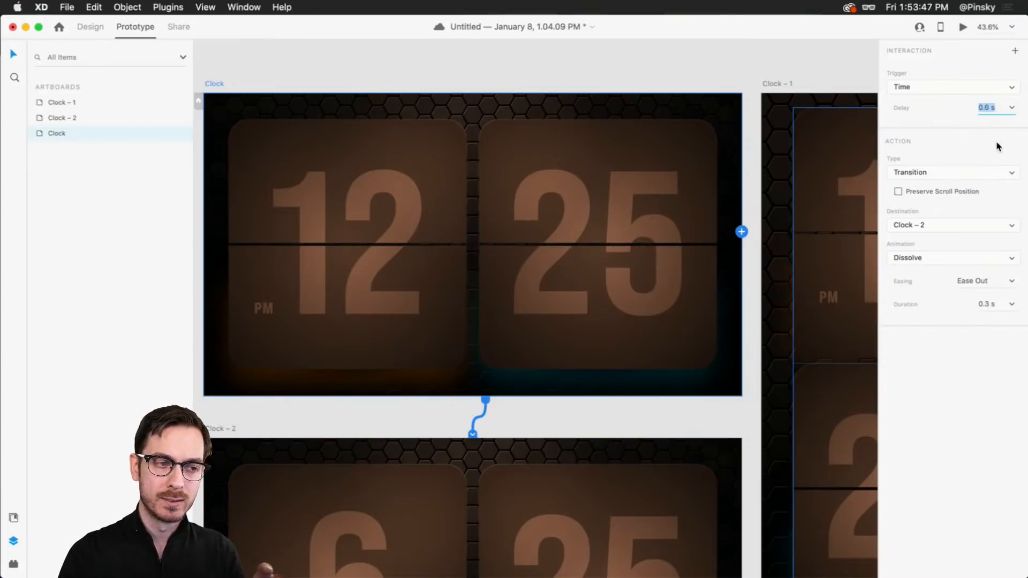
- Make the link's action Auto-Animate with Ease In-Out easing and a 4 s duration
left_click(918, 172)
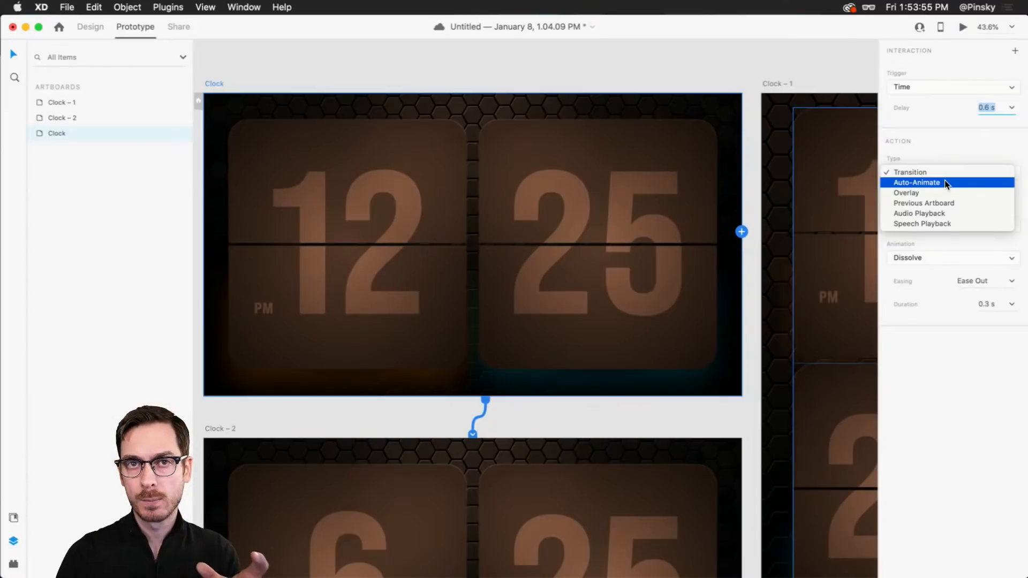
left_click(945, 183)
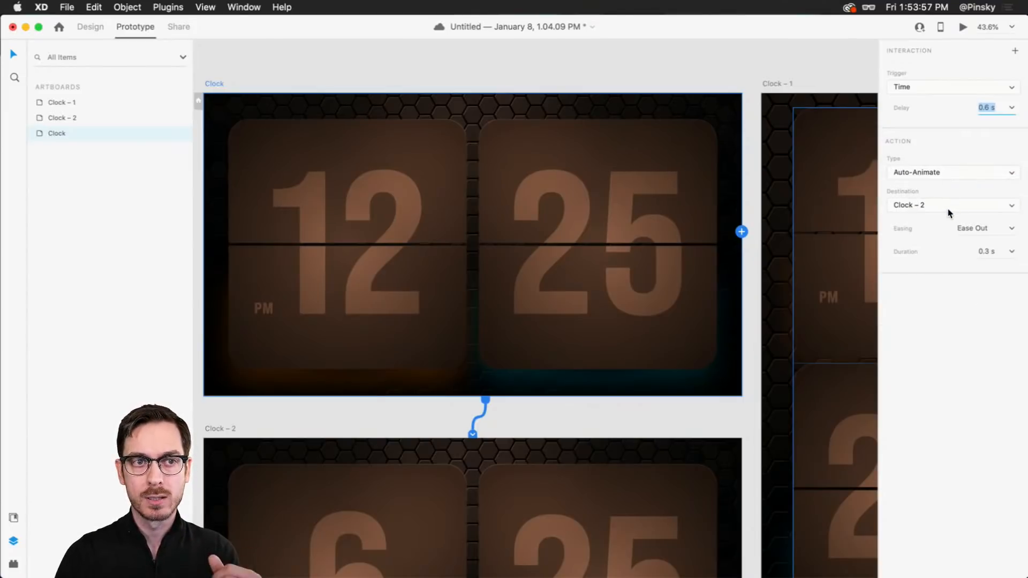
left_click(1017, 229)
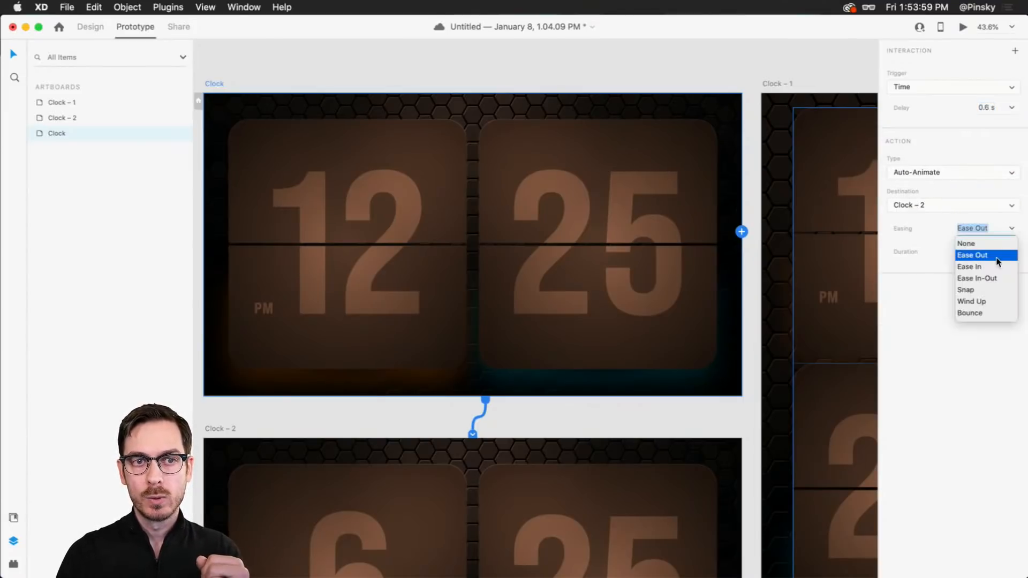
left_click(987, 278)
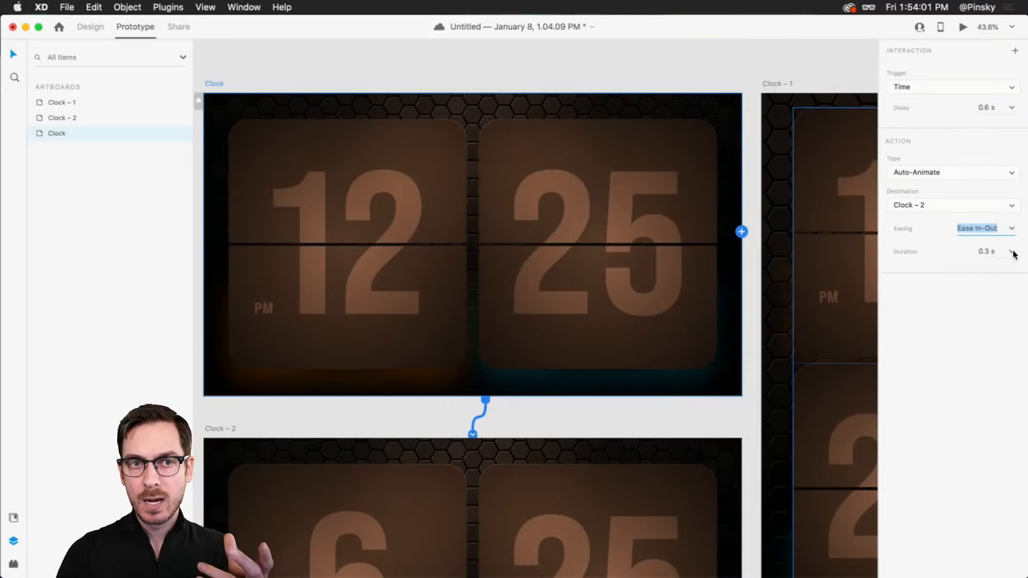
left_click(999, 253)
type("4")
key("Return")
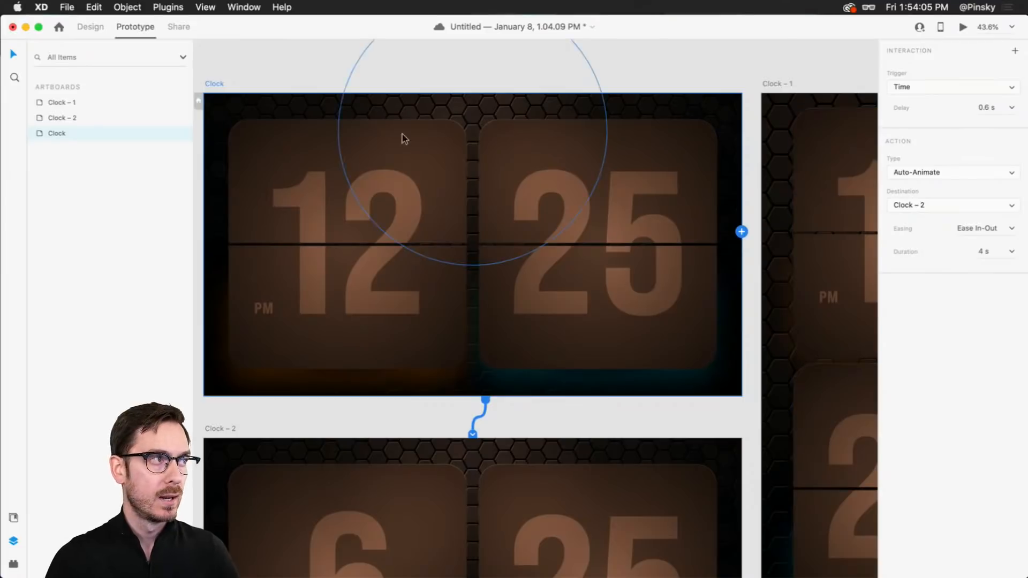
- Preview the timed animation from the landscape Clock artboard, and close the preview
left_click(963, 27)
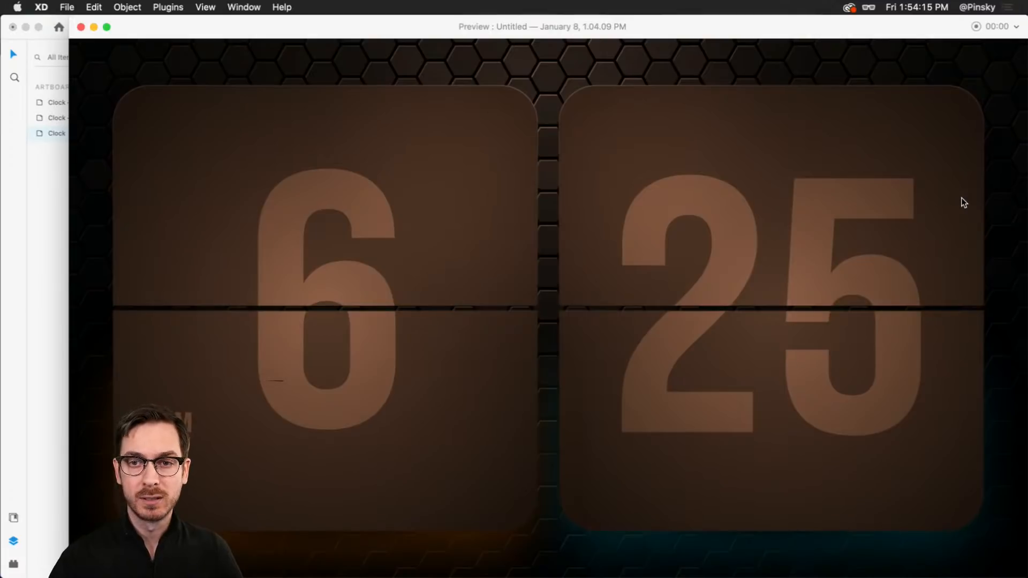
key("super+w")
left_click(323, 84)
left_click_drag(324, 85, 331, 74)
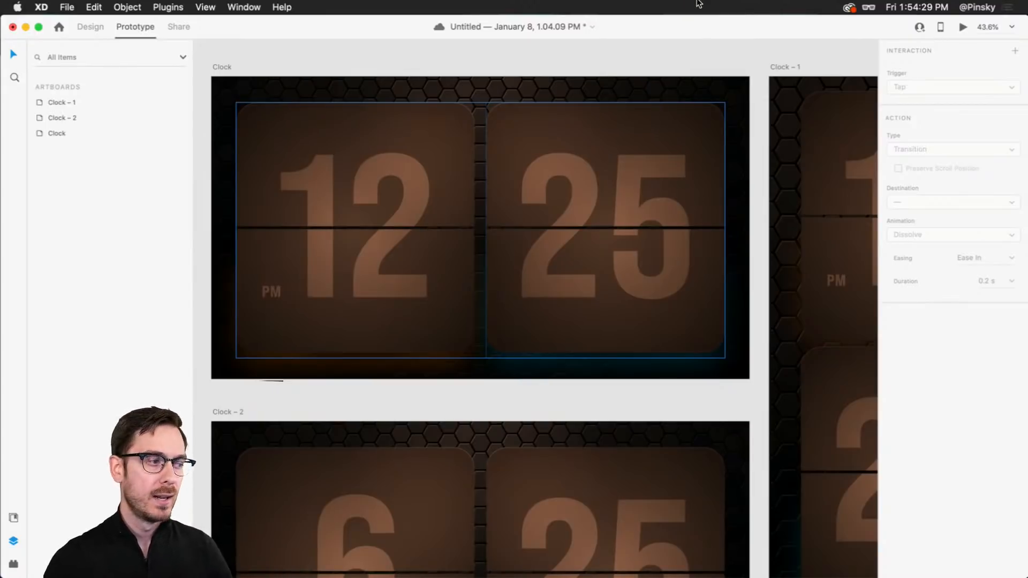
- Create a return prototype link from the Clock – 2 artboard to the original Clock artboard, keeping the same timed Auto-Animate settings
left_click(236, 412)
scroll(351, 246, "down", 3)
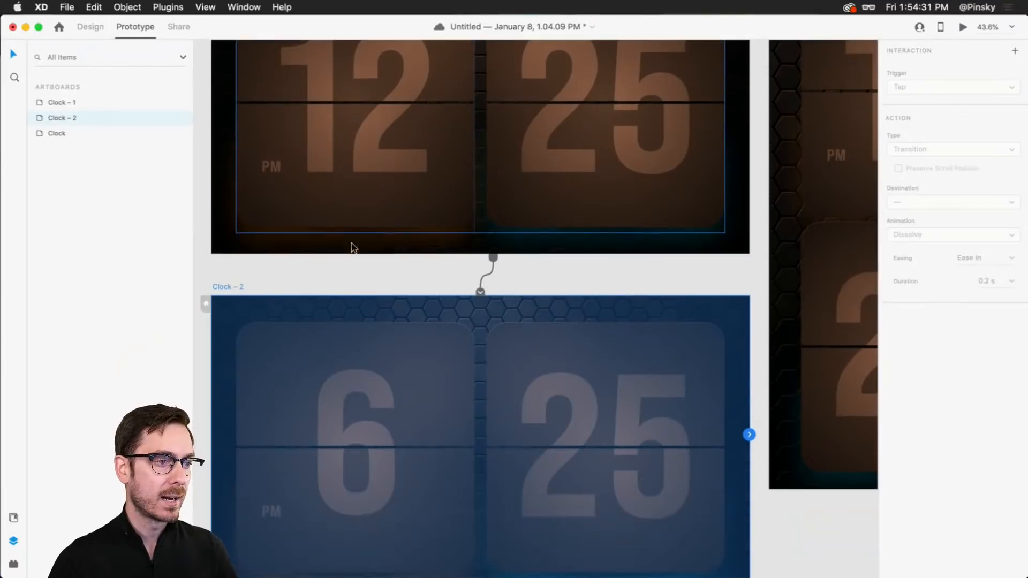
left_click_drag(749, 435, 689, 142)
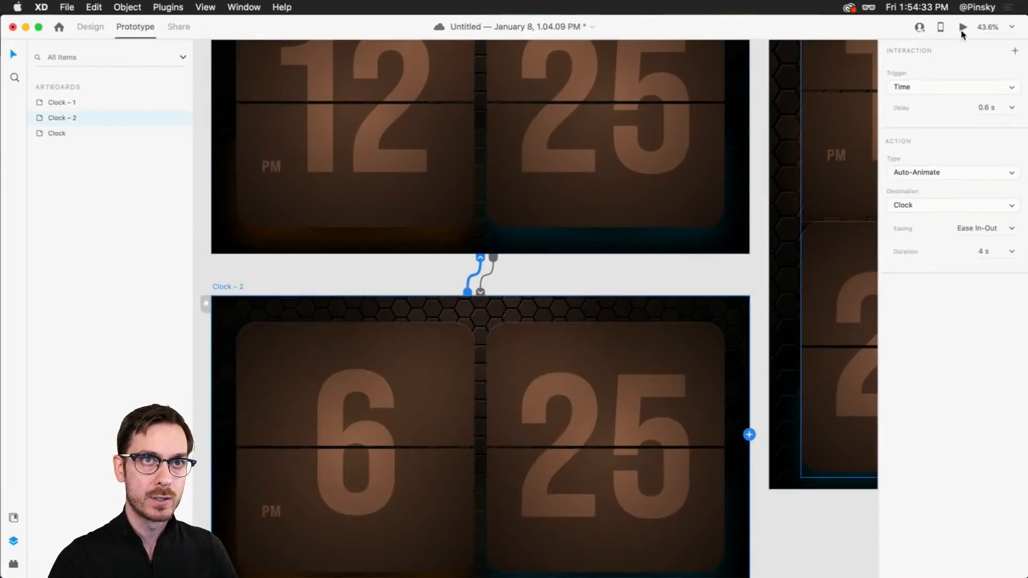
- Preview the looping animation starting from the original Clock artboard, close the preview and deselect the artboard
scroll(283, 74, "up", 2)
left_click(221, 57)
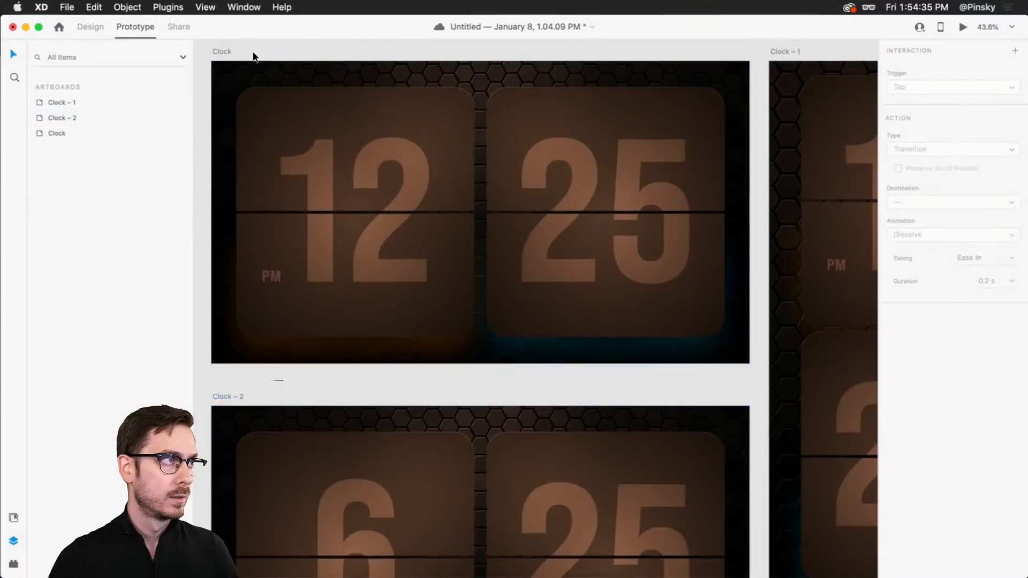
left_click(231, 50)
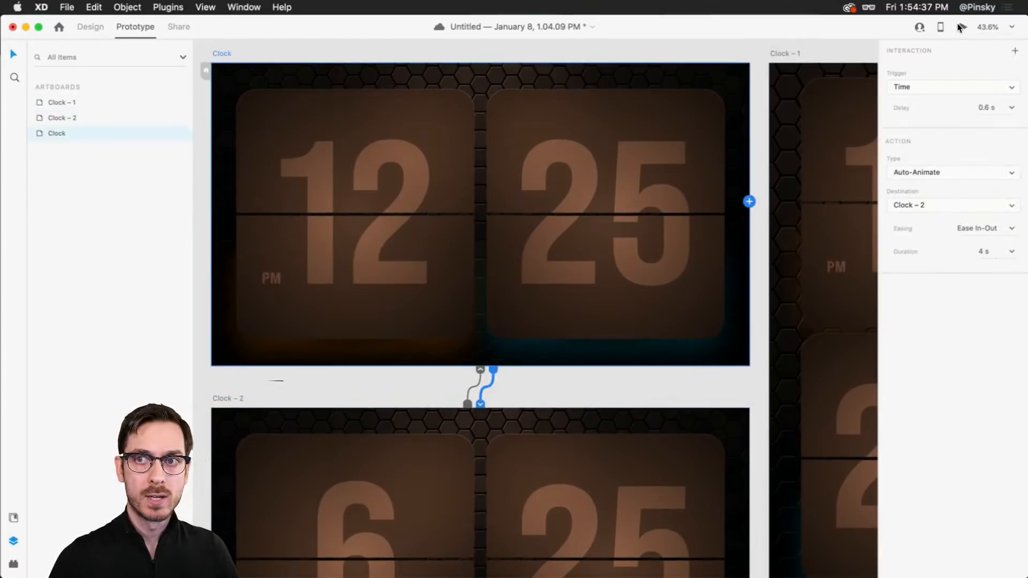
left_click(961, 27)
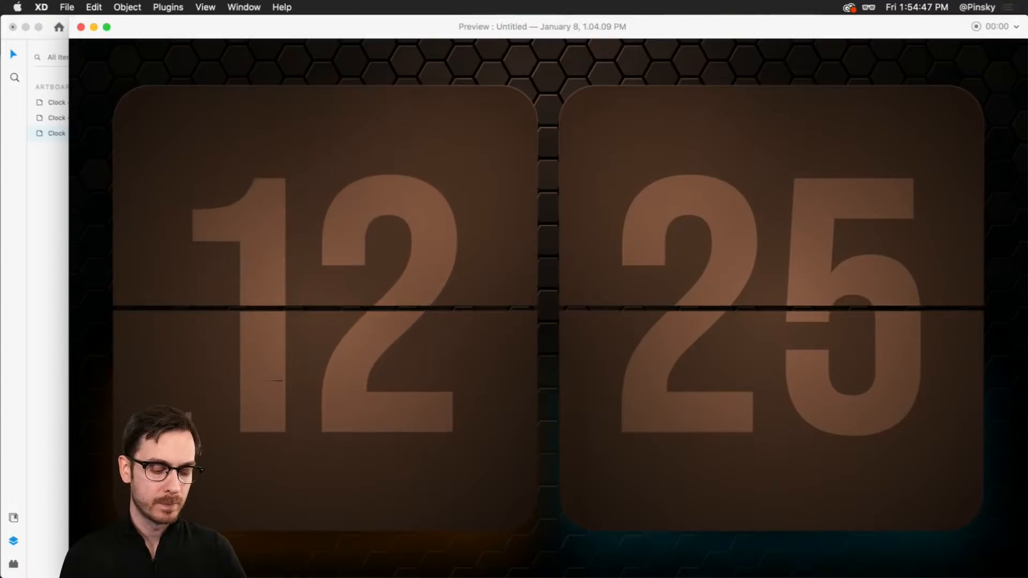
key("super+w")
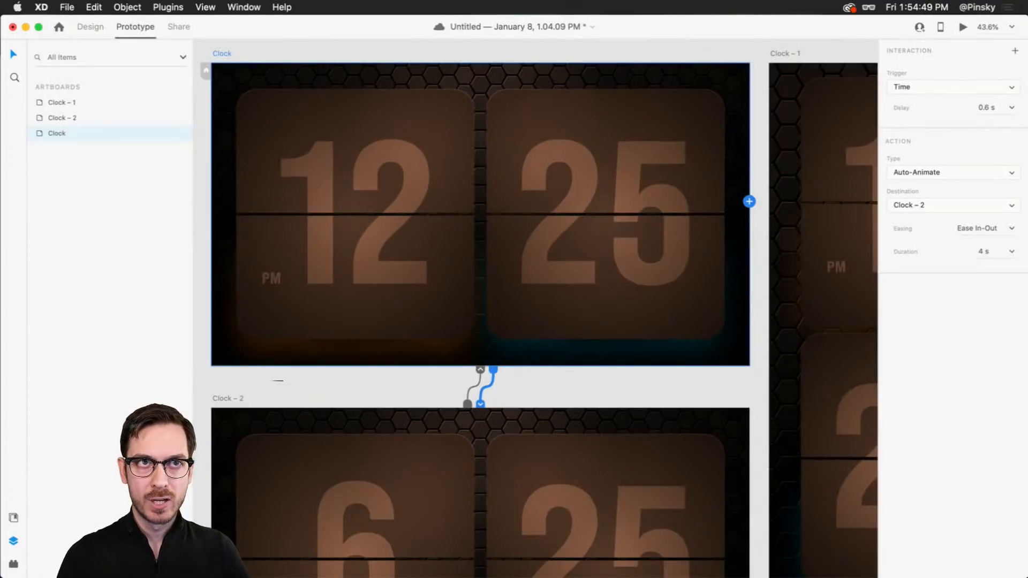
left_click(761, 160)
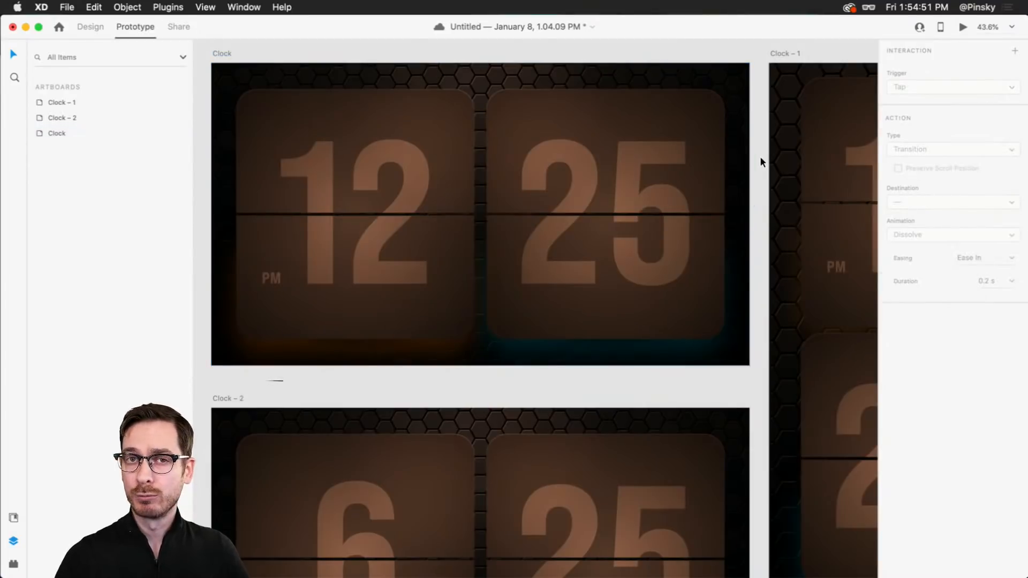
- Enable 3D transforms in Design mode and rotate the original Clock's hour card around its vertical axis so its outer edge comes forward
left_click(398, 157)
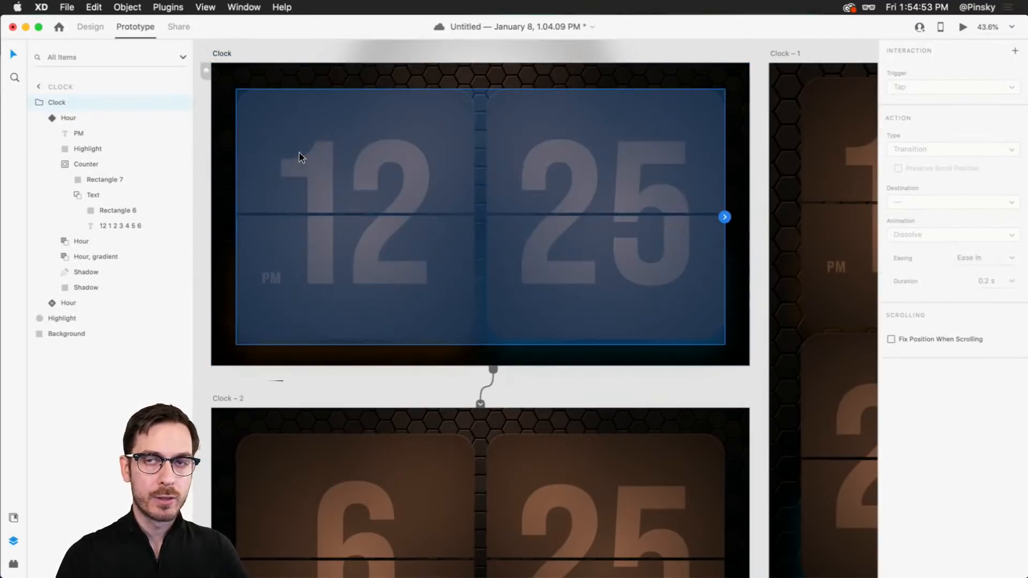
key("ctrl+Tab")
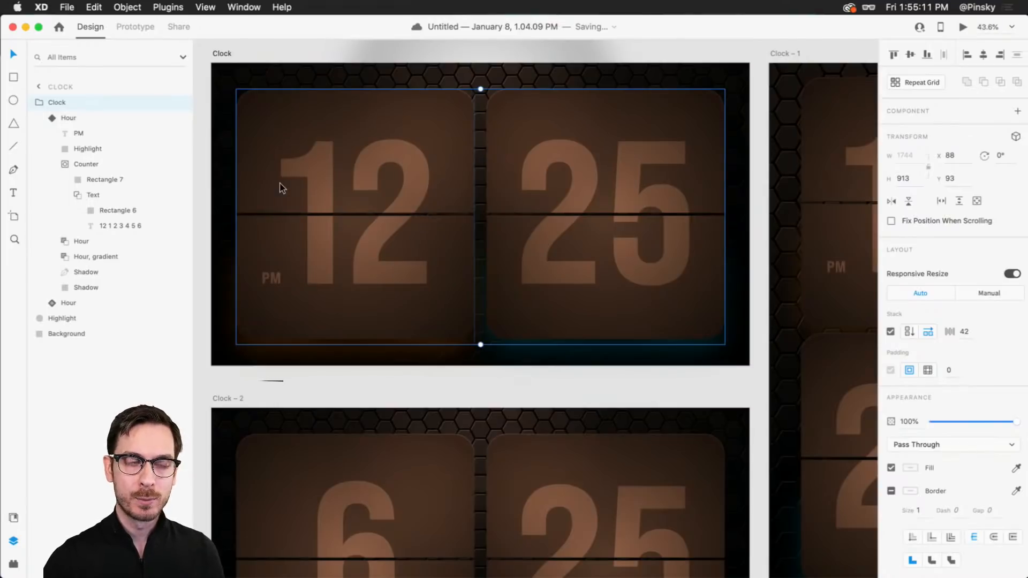
double_click(278, 186)
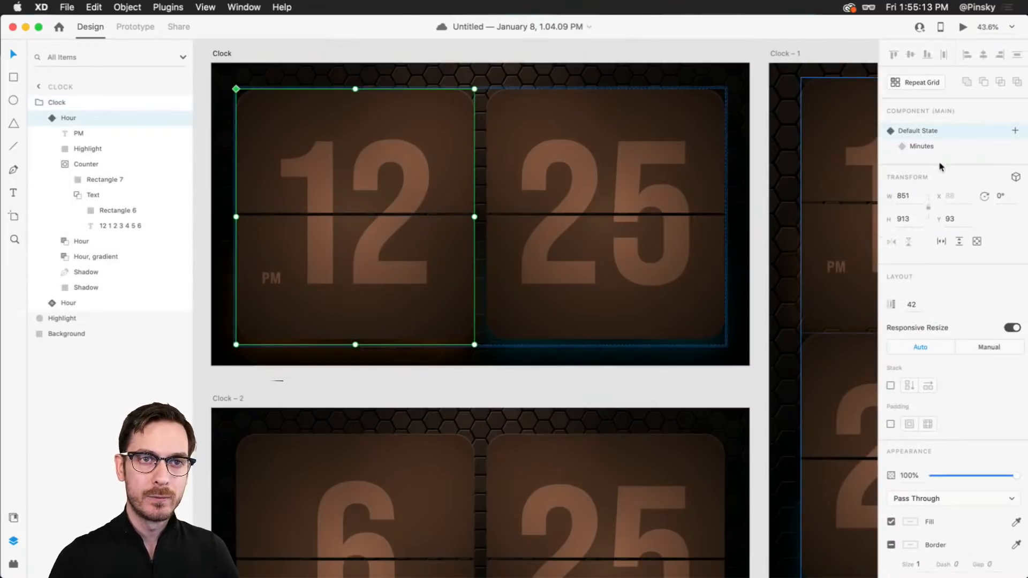
left_click(1016, 177)
left_click_drag(355, 218, 392, 218)
key("Escape")
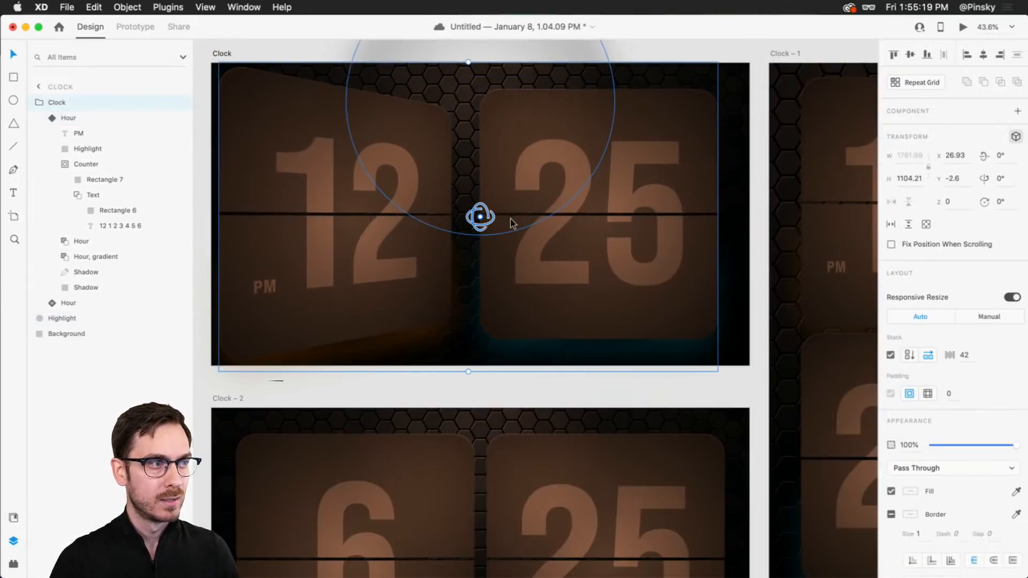
- Rotate the original Clock's minutes card in 3D around its vertical axis, mirroring the hour card's tilt, and leave the group
left_click(596, 217)
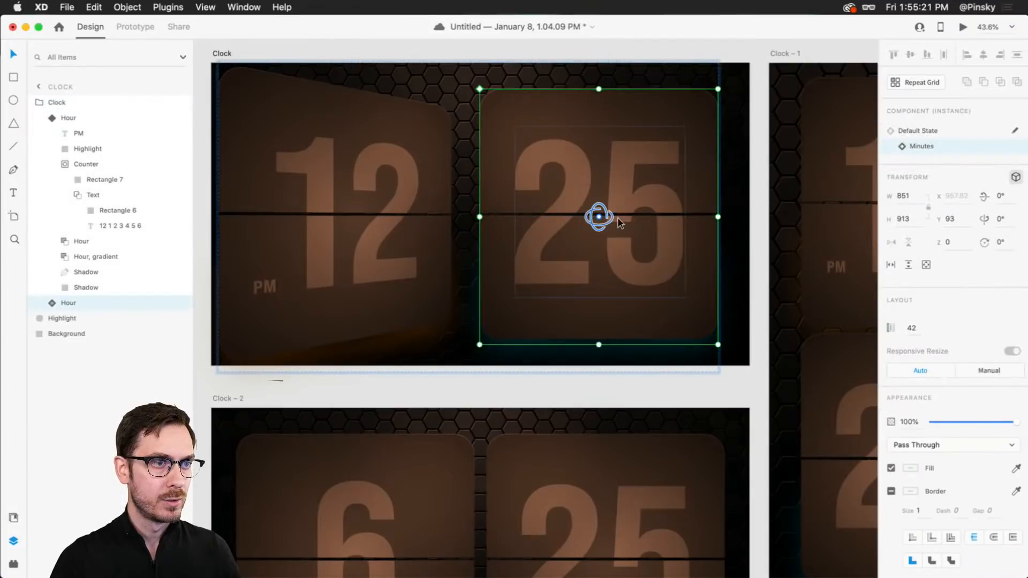
left_click_drag(611, 225, 581, 223)
left_click(770, 179)
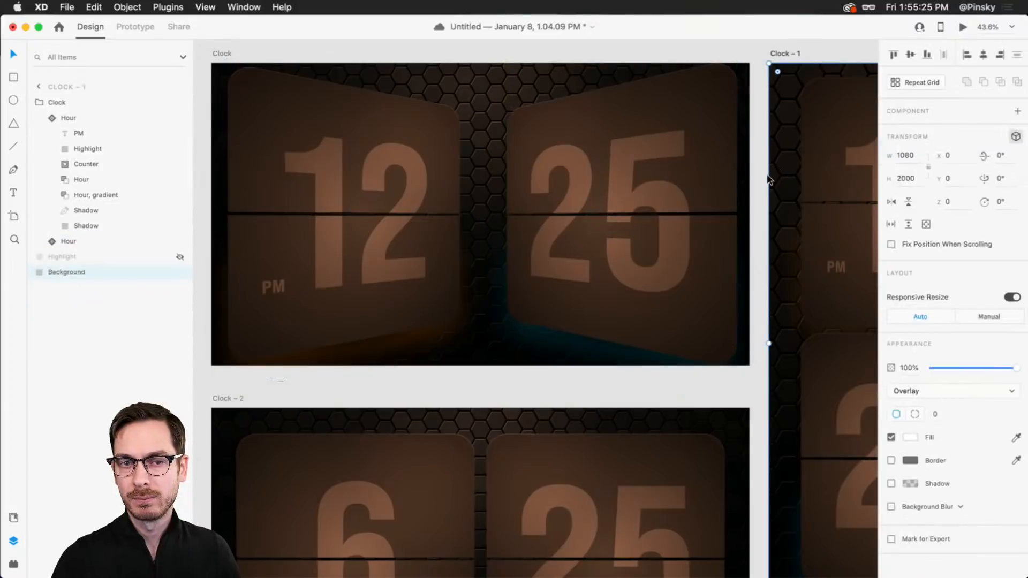